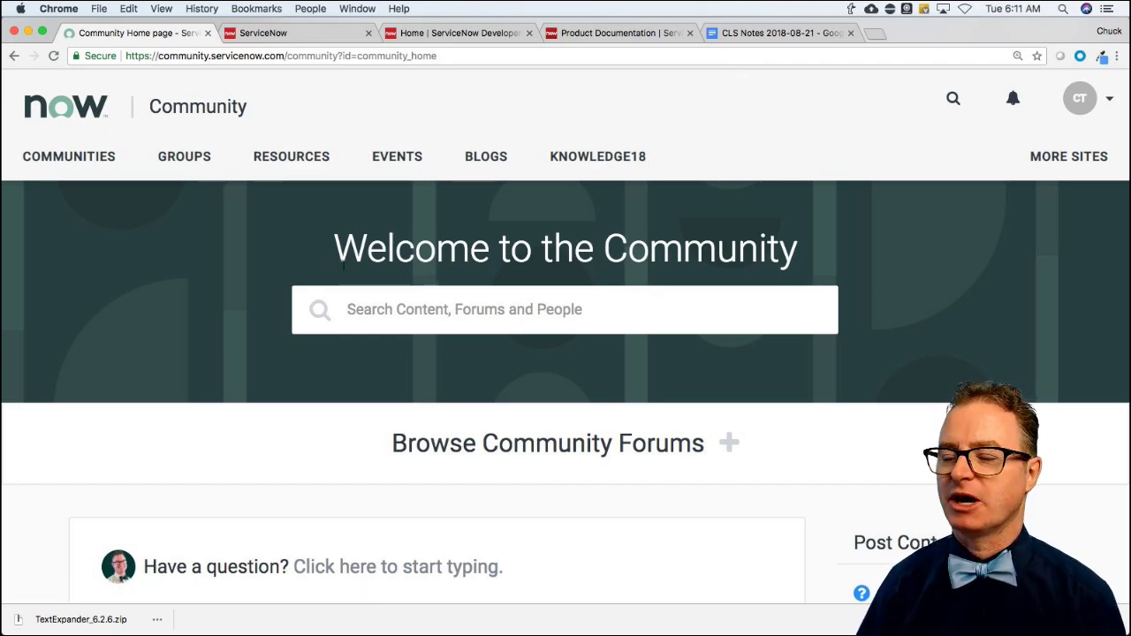
# Reload the Community home page and scroll down to the list of recent questions.
pyautogui.scroll(-1, 88, 304)
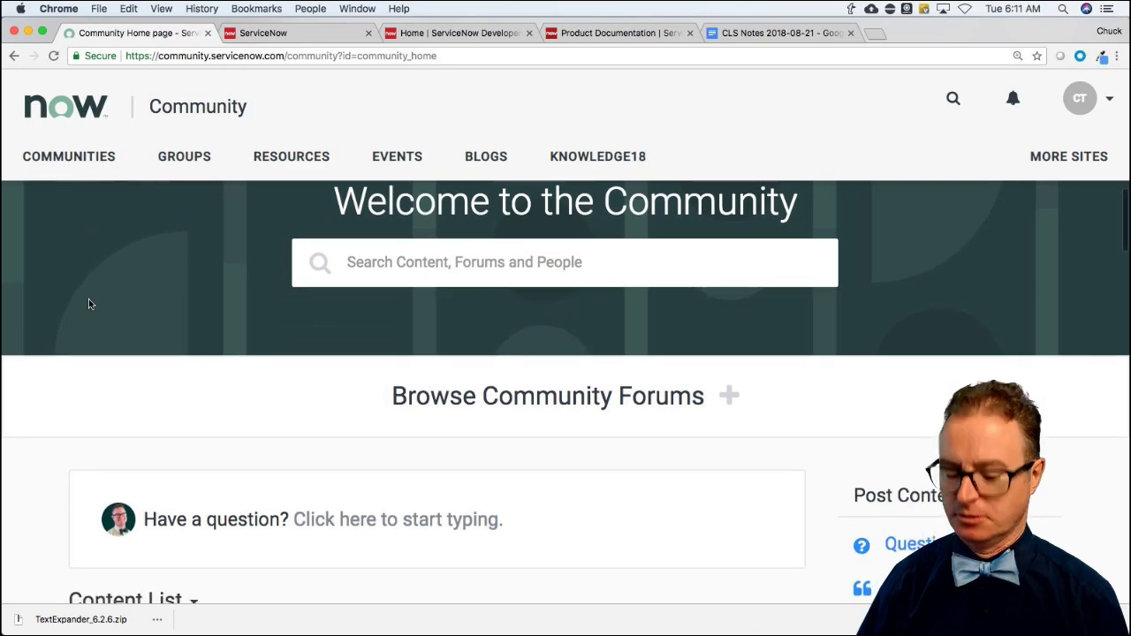
pyautogui.press('super+r')
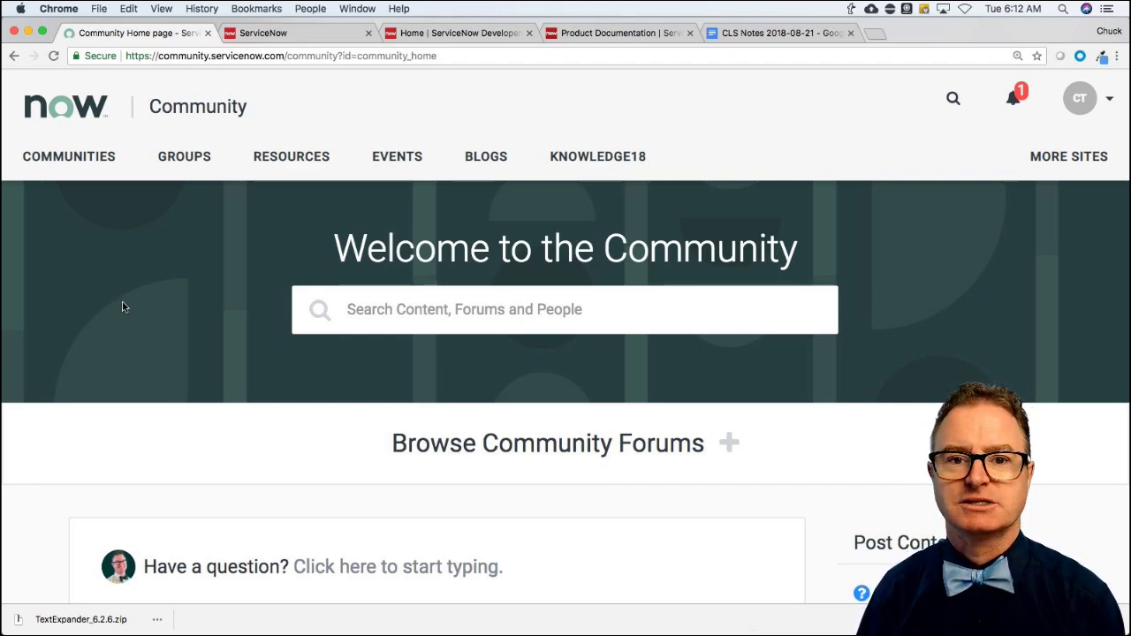
pyautogui.scroll(-8, 124, 307)
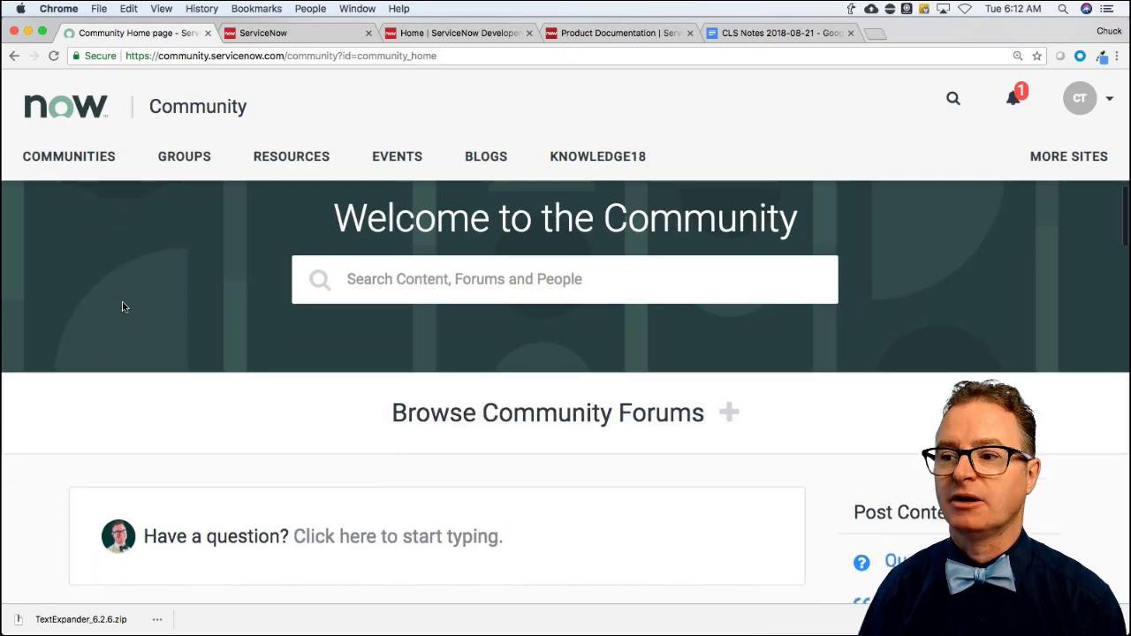
pyautogui.scroll(-4, 66, 354)
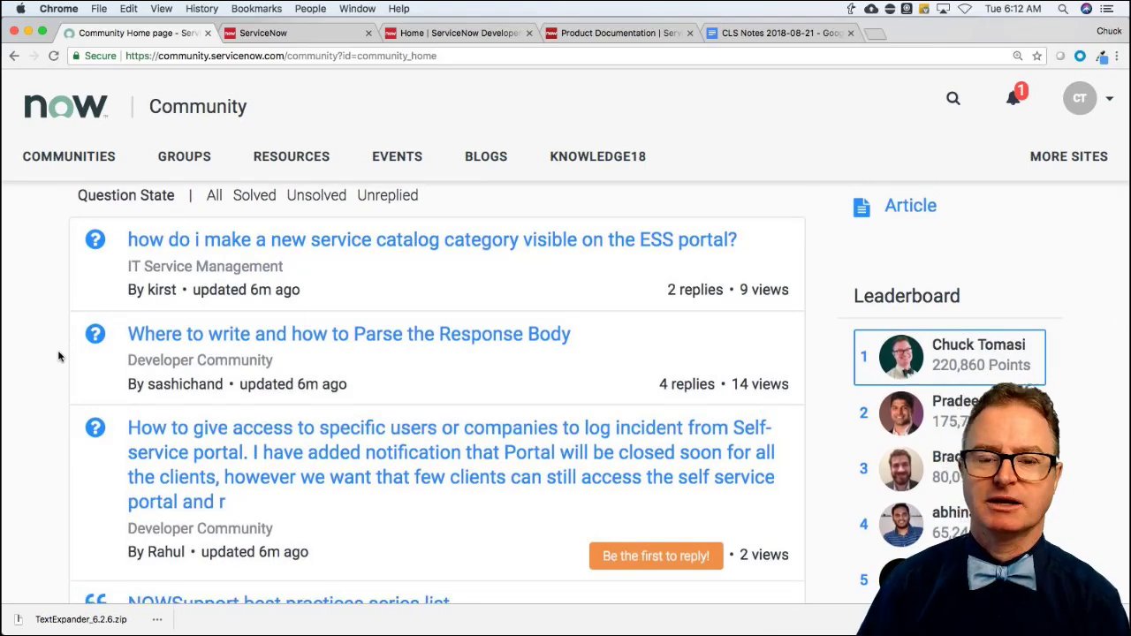
pyautogui.scroll(-1, 59, 356)
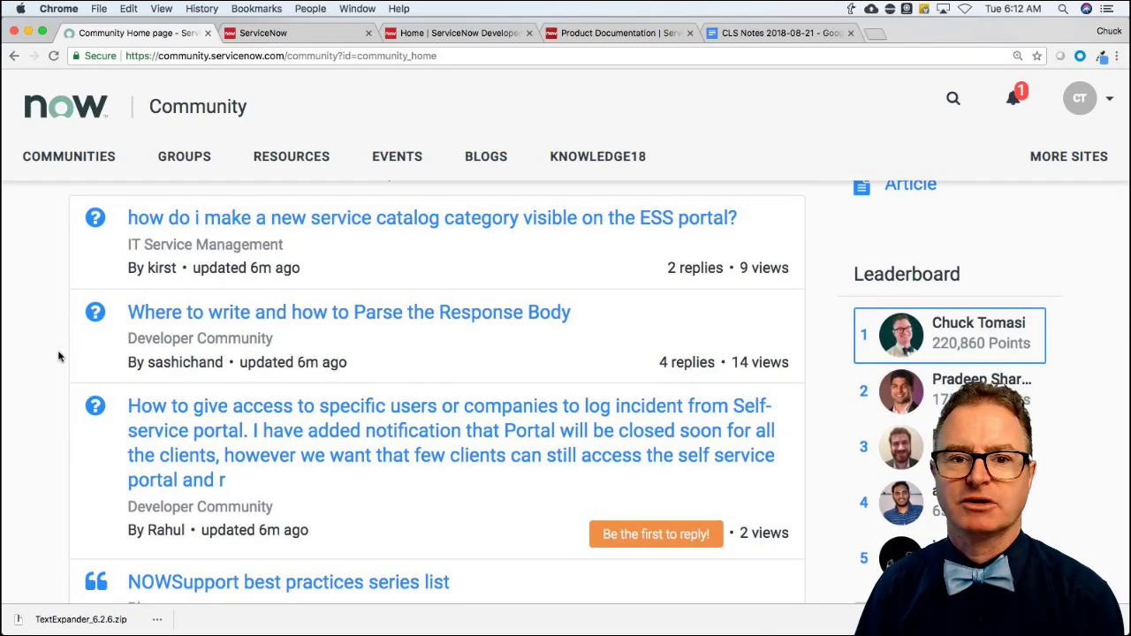
pyautogui.scroll(-4, 58, 356)
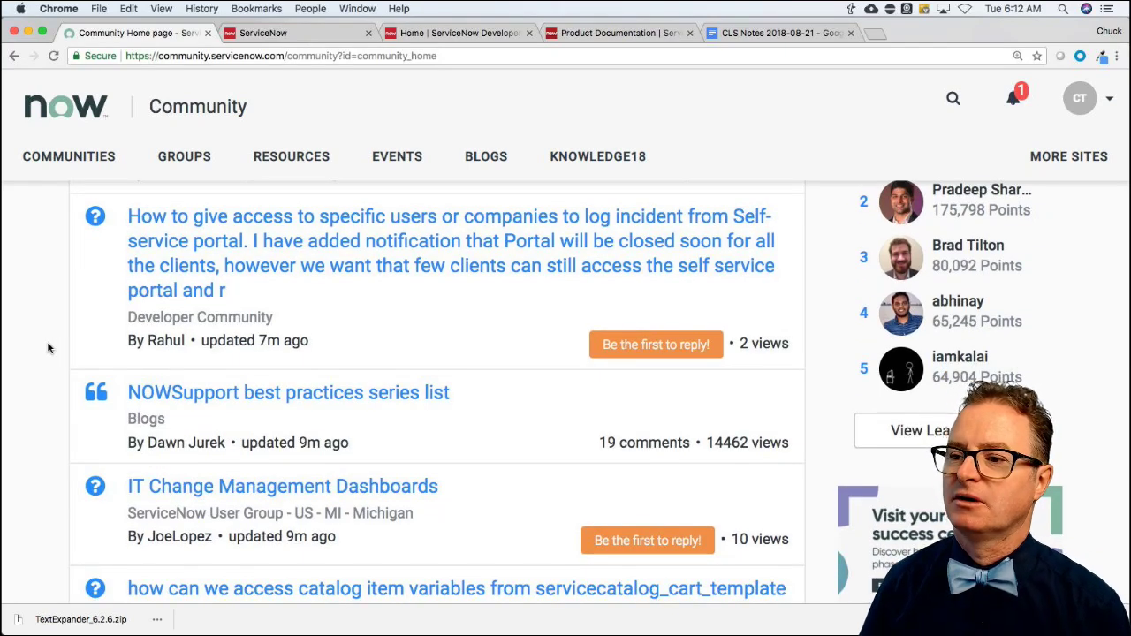
pyautogui.scroll(5, 49, 348)
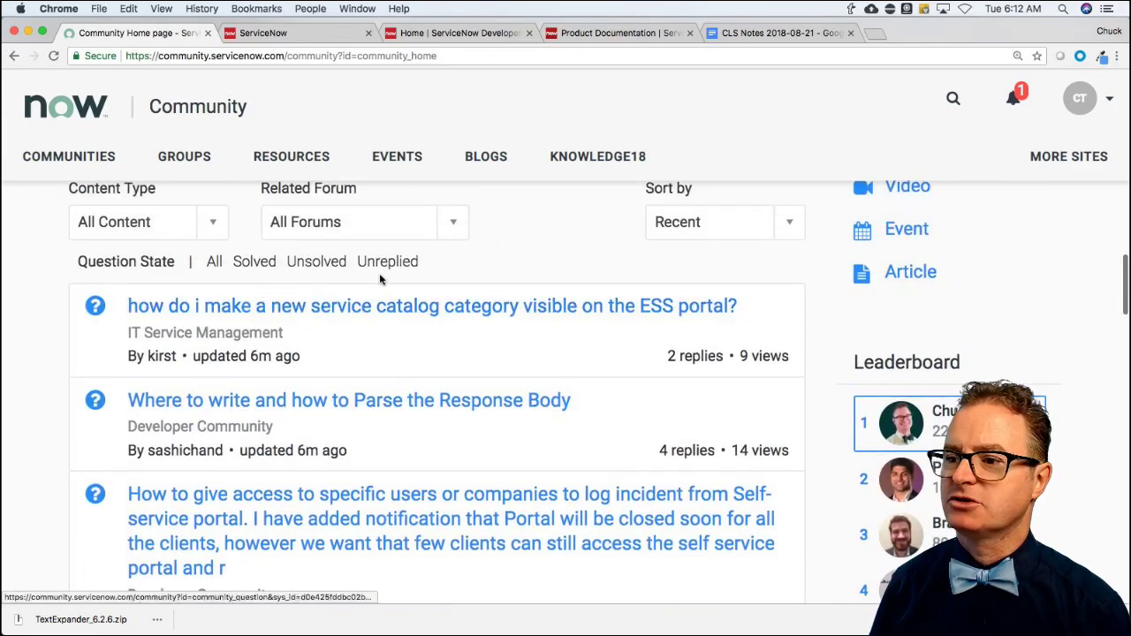
# Filter the content list to Unreplied questions and open the Community Inbox.
pyautogui.click(386, 266)
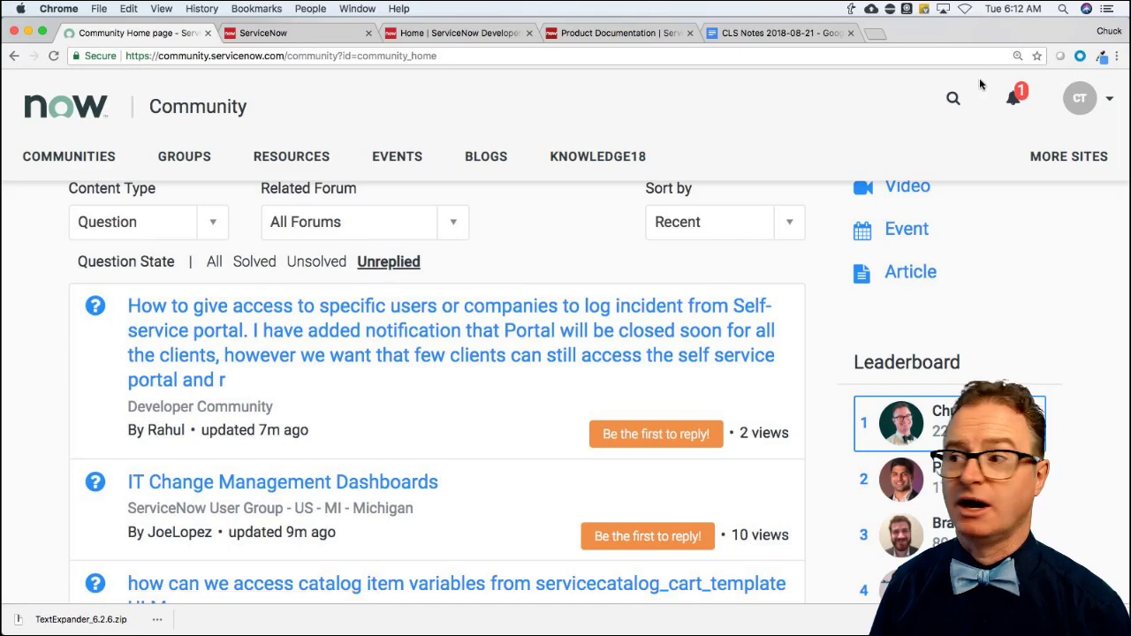
pyautogui.click(1016, 97)
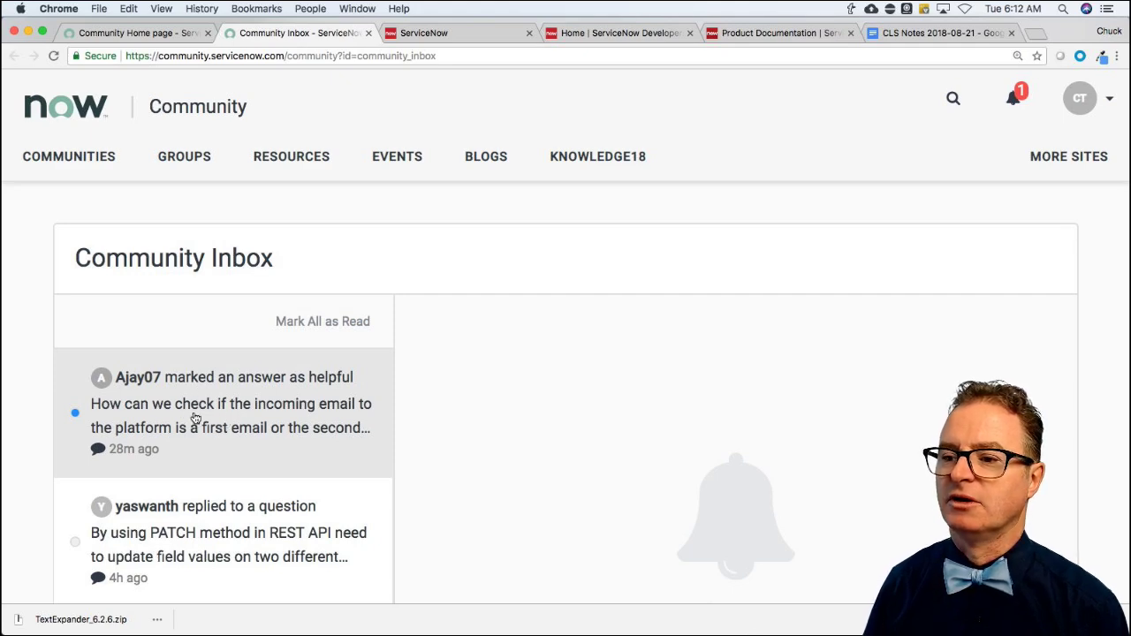
# Read the inbox question about first versus second incoming emails, then go to the ServiceNow instance tab.
pyautogui.click(195, 418)
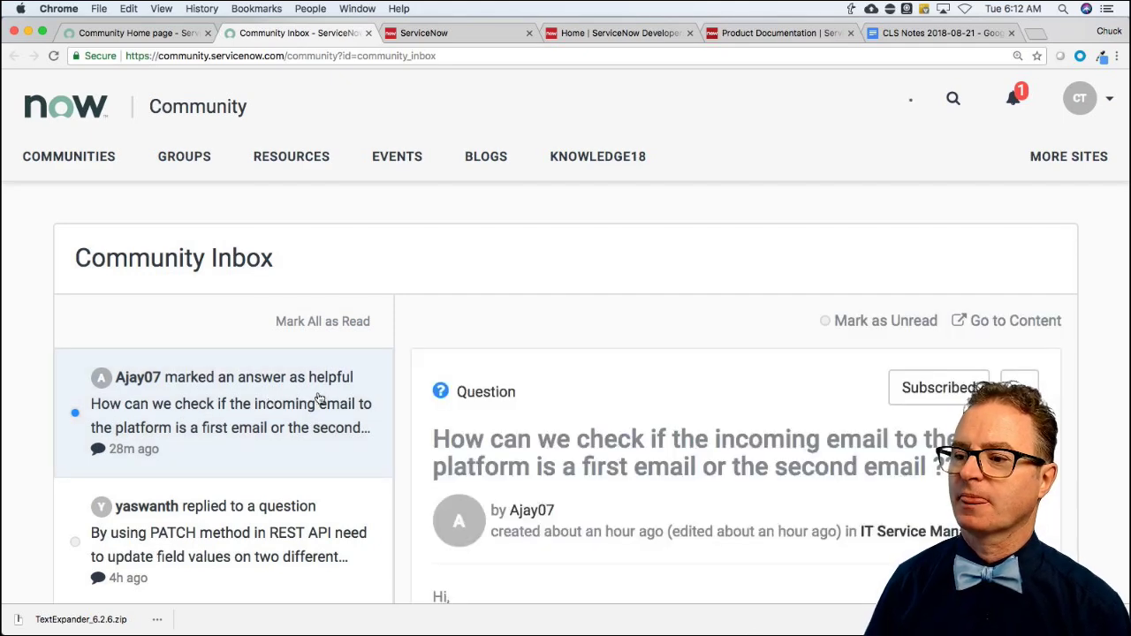
pyautogui.scroll(-5, 506, 398)
pyautogui.scroll(4, 505, 397)
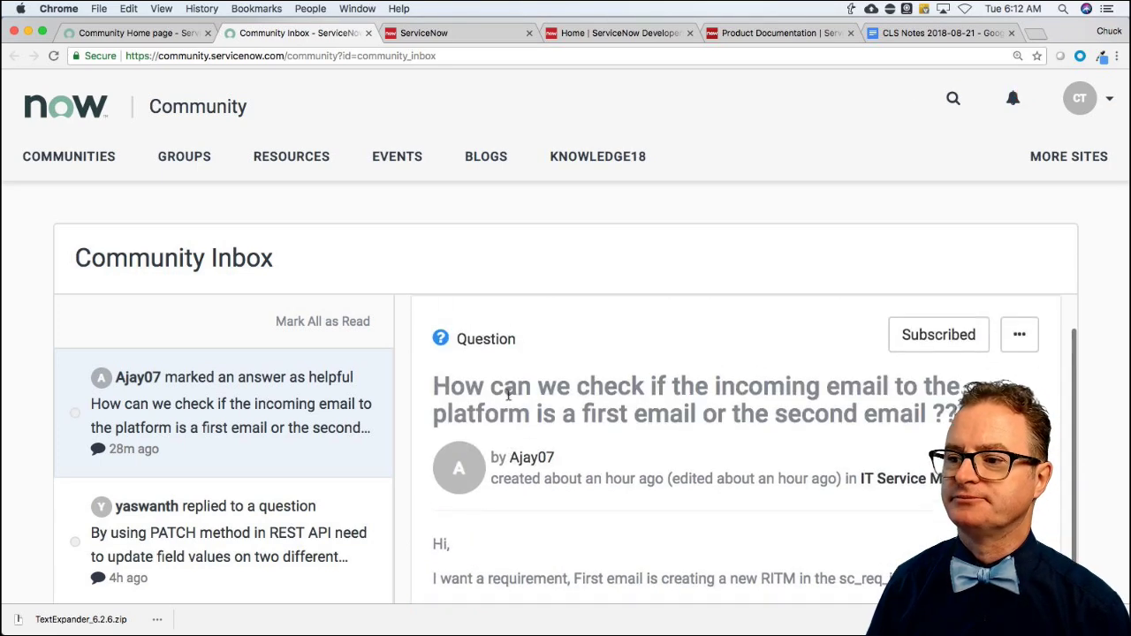
pyautogui.scroll(1, 509, 395)
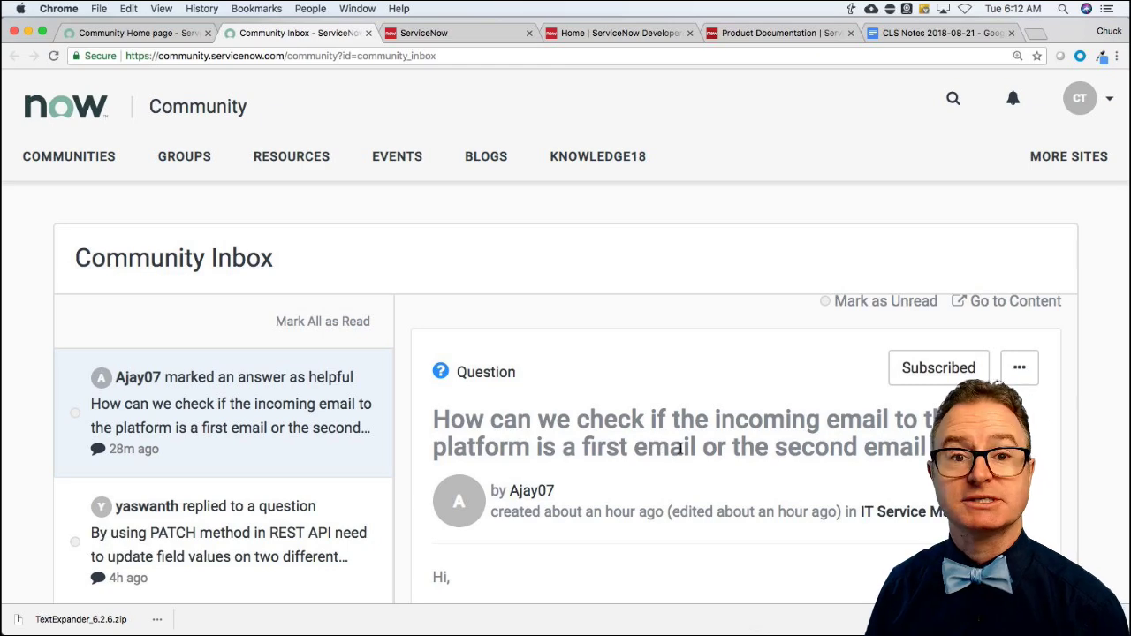
pyautogui.scroll(-5, 680, 449)
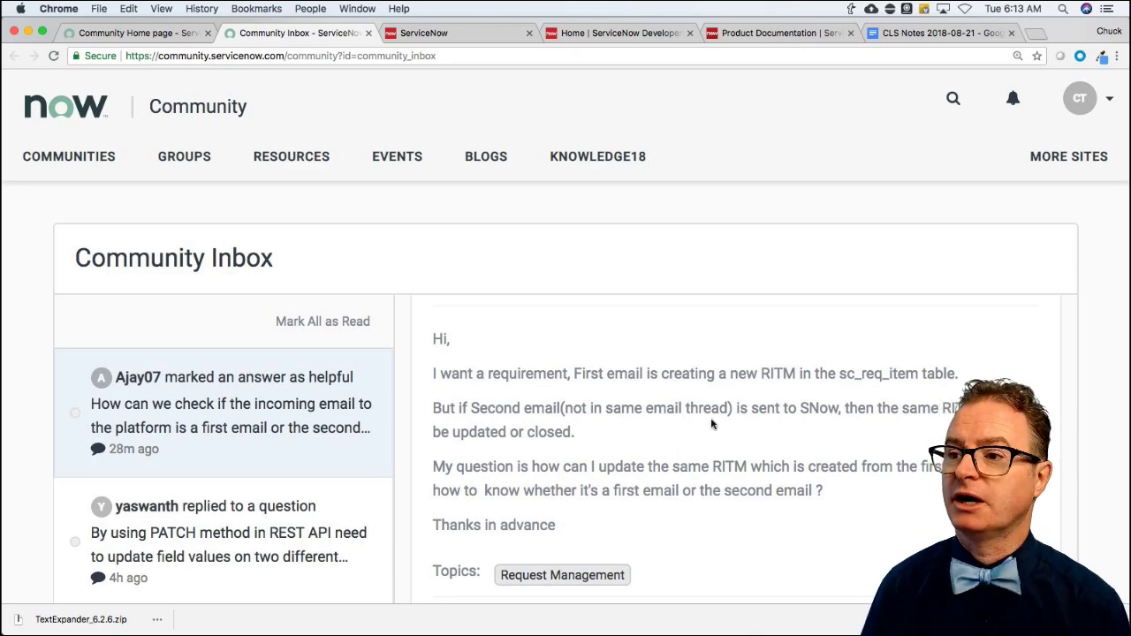
pyautogui.click(438, 37)
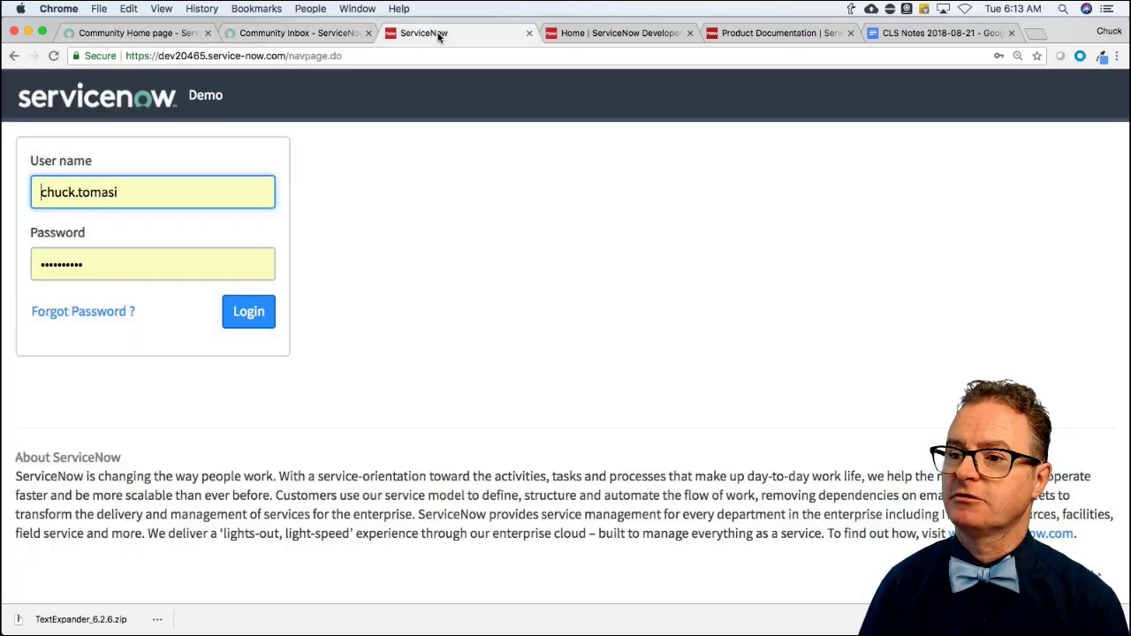
# Log in to the demo instance with the prefilled credentials to reach the Loaner Request dashboard.
pyautogui.click(255, 314)
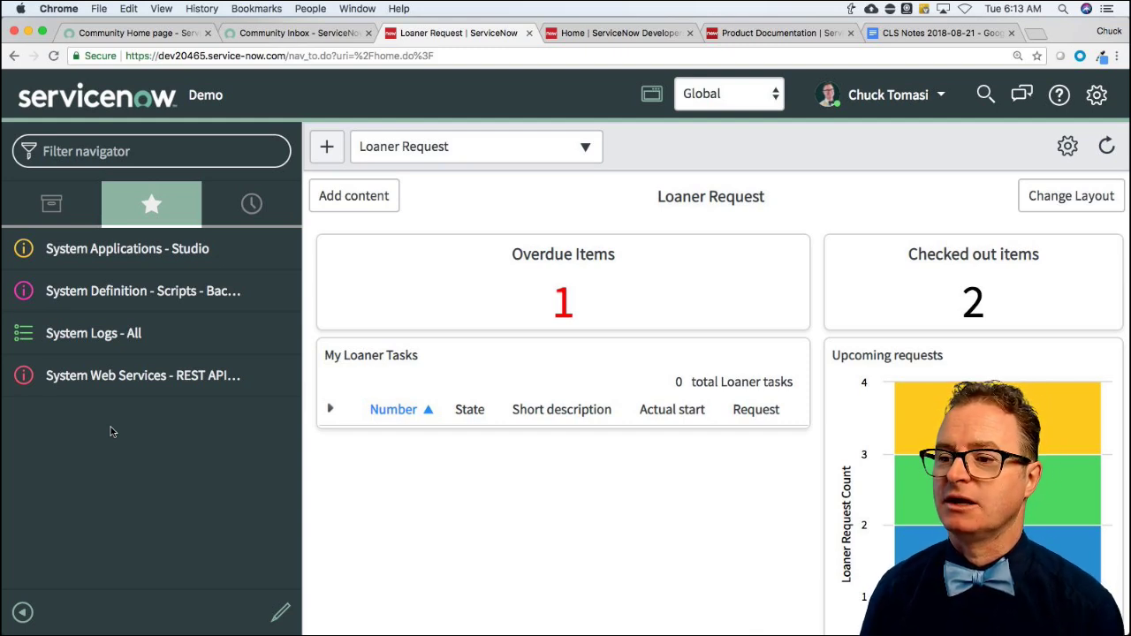
pyautogui.click(116, 152)
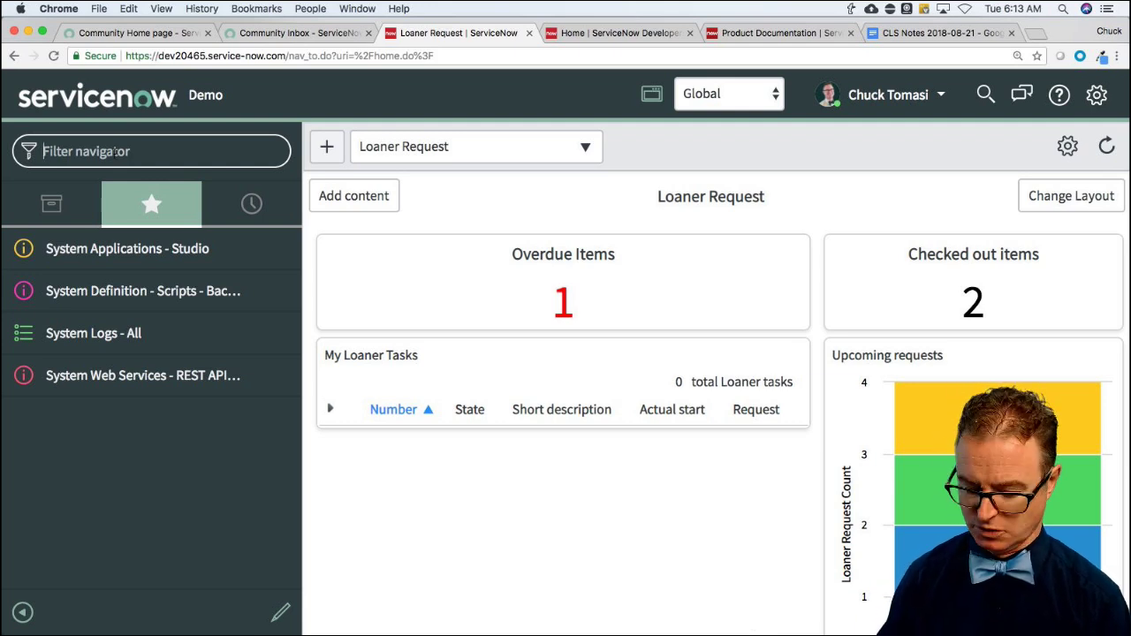
# Find the sent SAFT0001082 closure email via the 'mailb' navigator filter and preview its HTML body.
pyautogui.write('mailb')
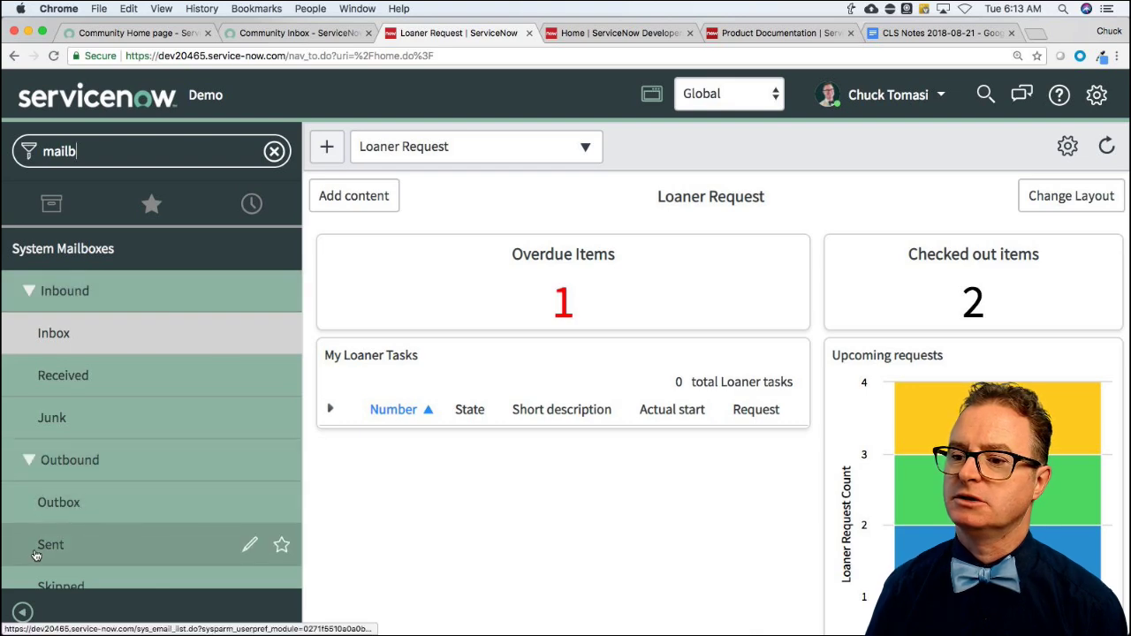
pyautogui.click(40, 553)
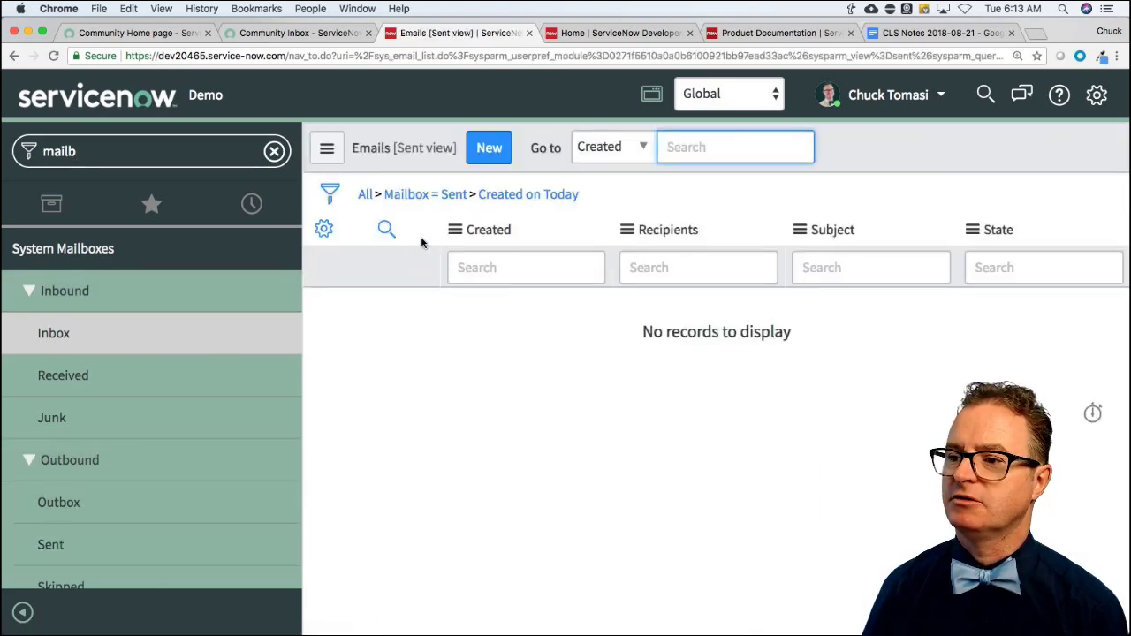
pyautogui.click(366, 195)
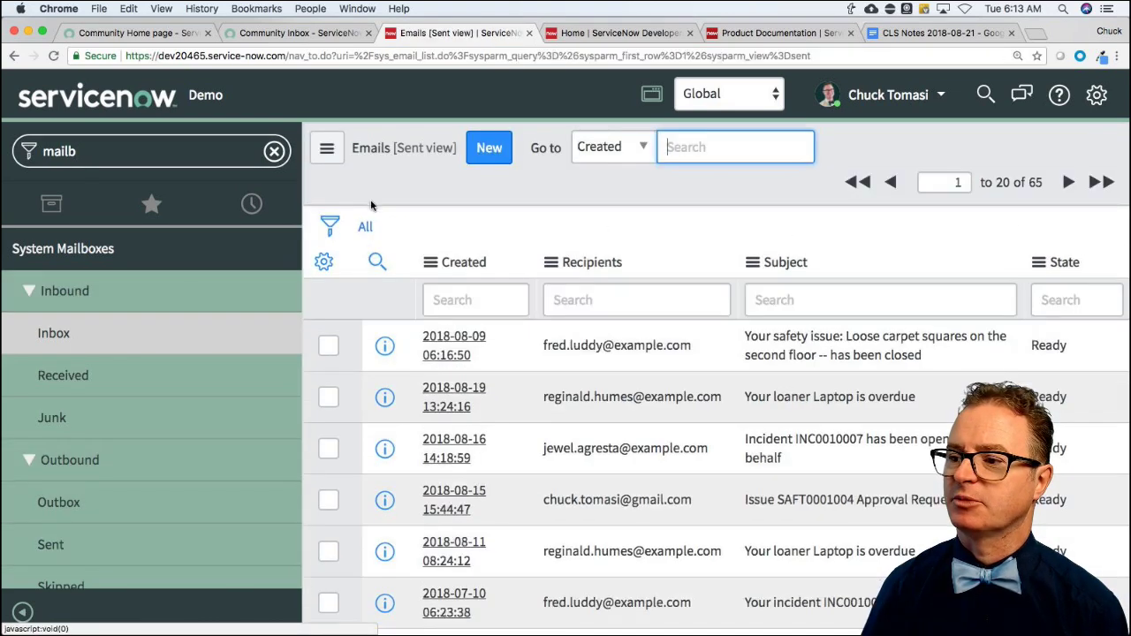
pyautogui.click(443, 345)
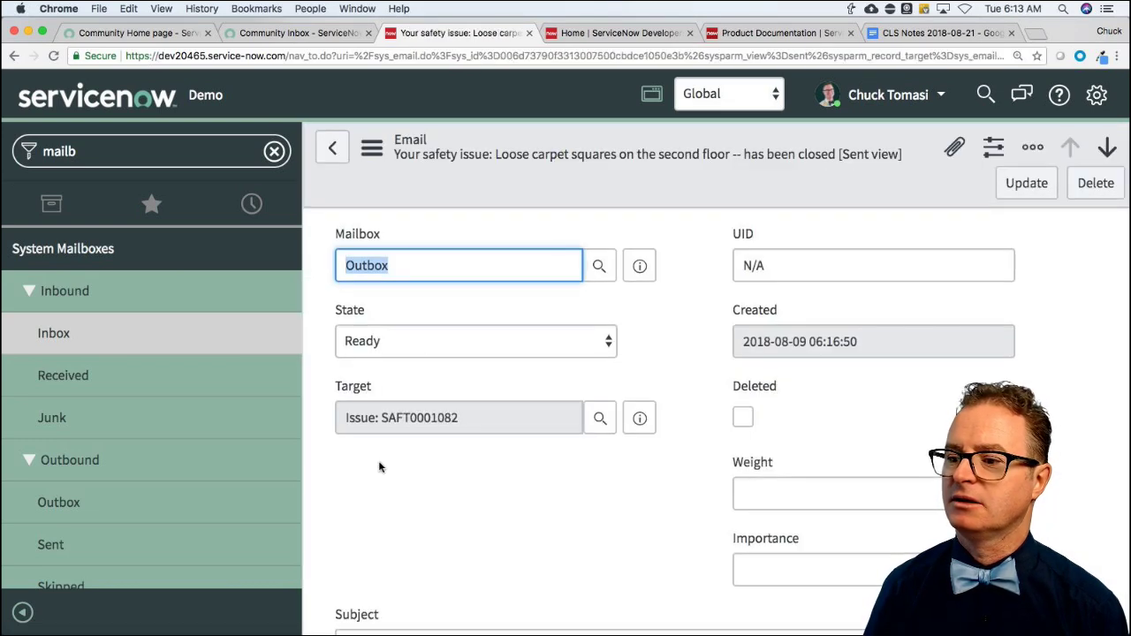
pyautogui.scroll(-3, 380, 461)
pyautogui.scroll(-10, 380, 461)
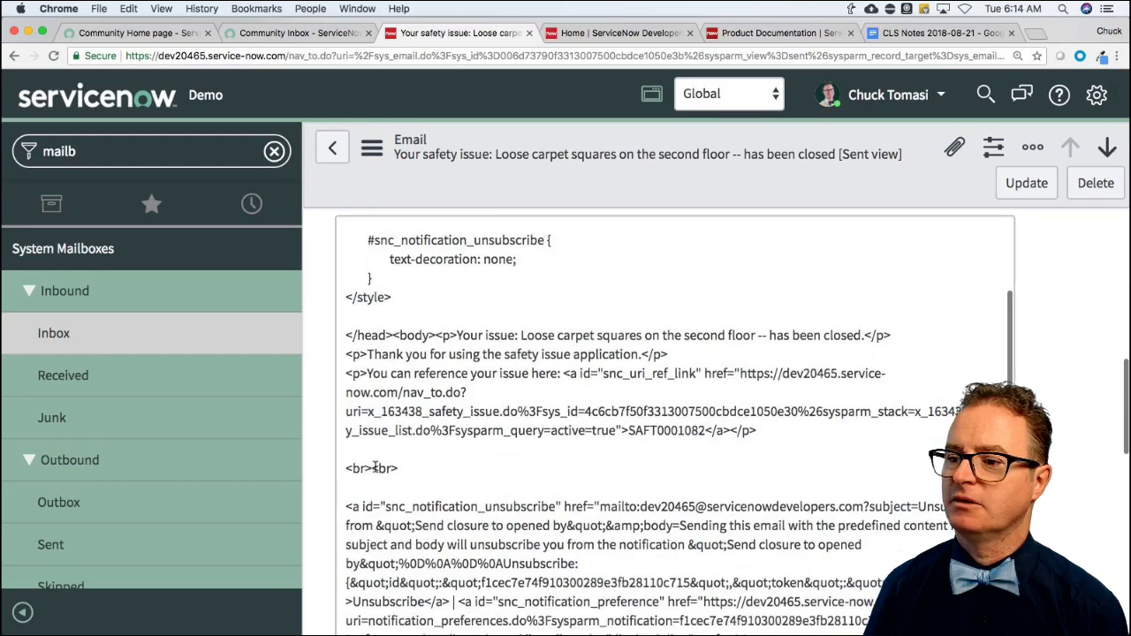
pyautogui.scroll(-4, 334, 482)
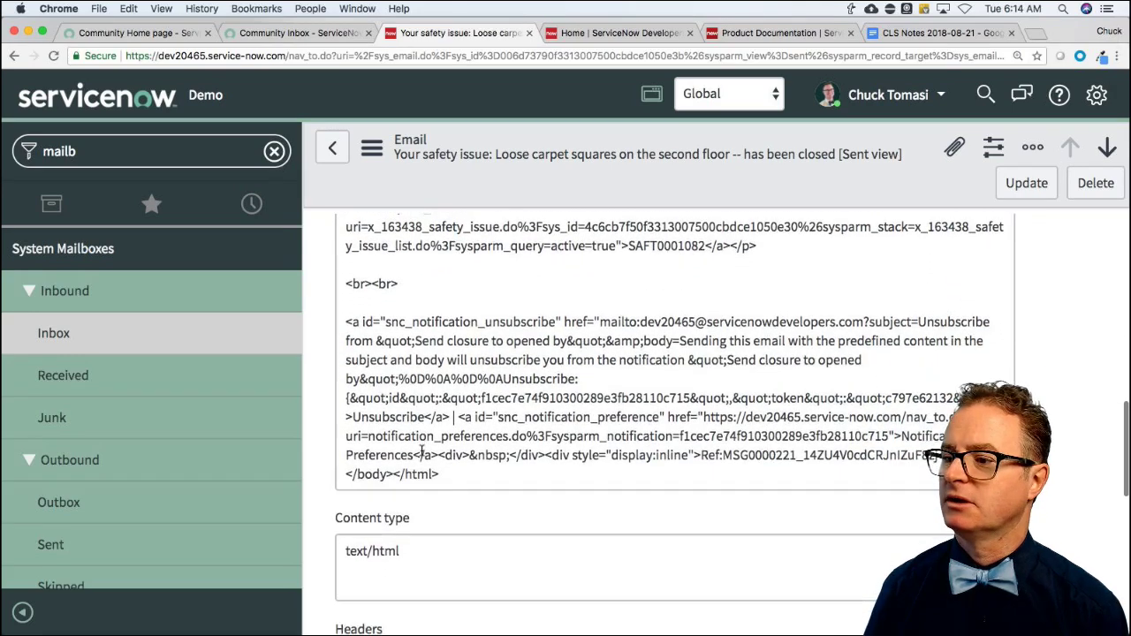
pyautogui.scroll(-4, 358, 486)
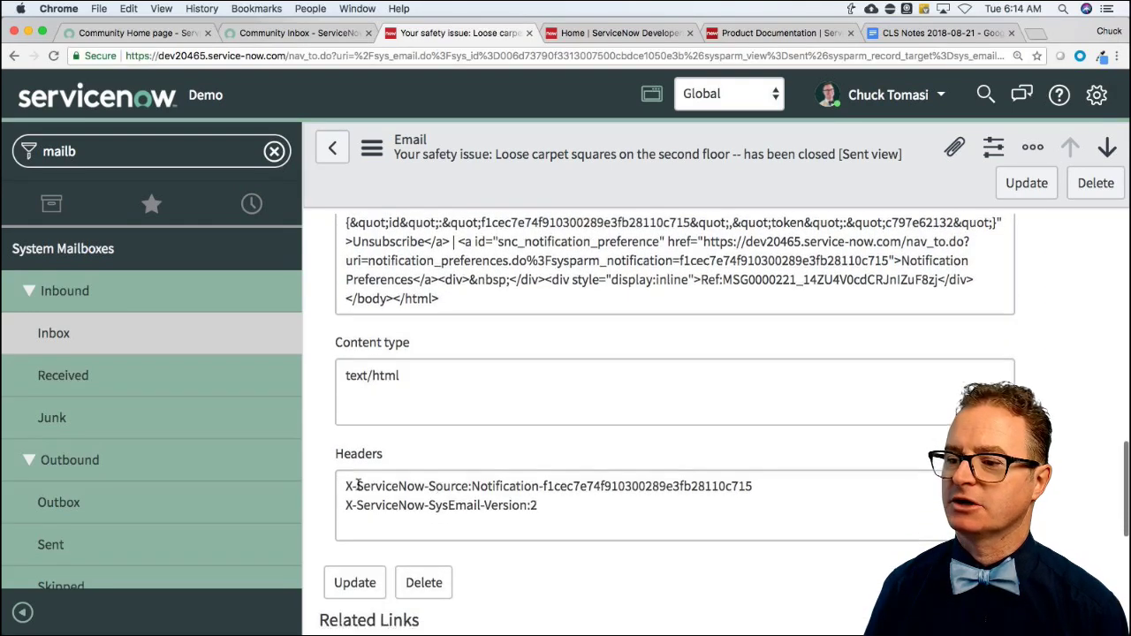
pyautogui.scroll(-4, 358, 485)
pyautogui.click(370, 484)
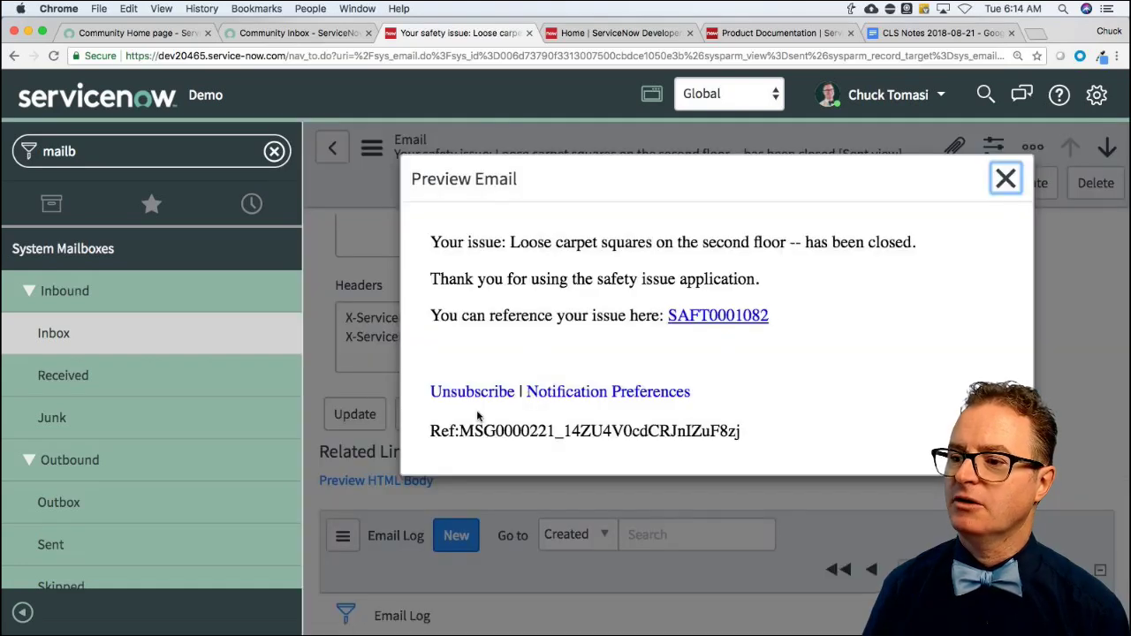
pyautogui.moveTo(429, 432); pyautogui.dragTo(760, 437)
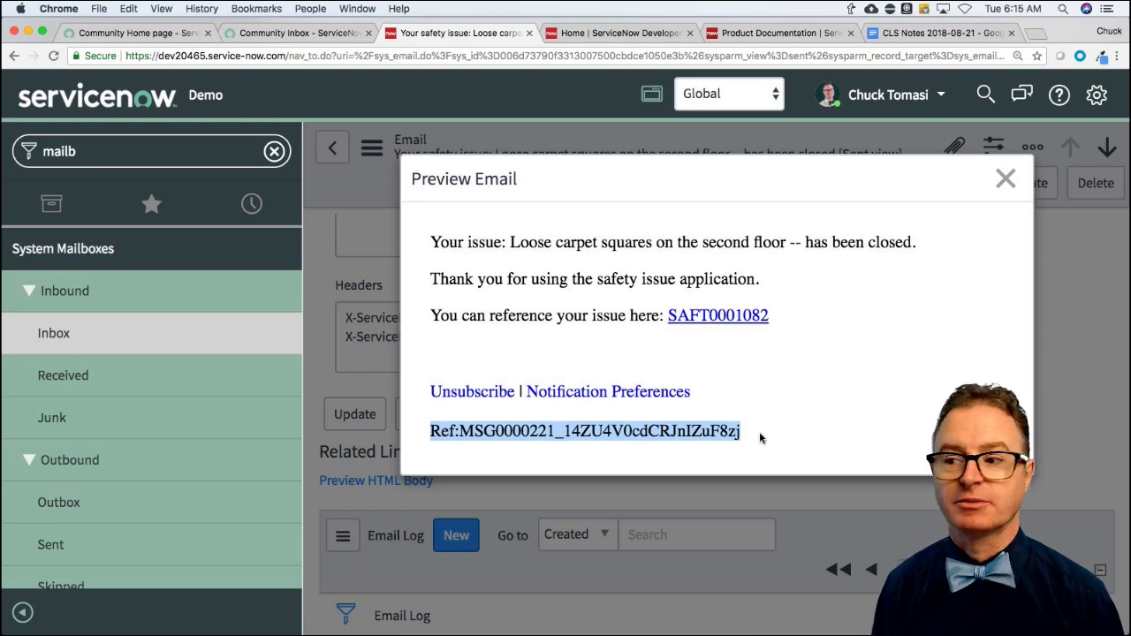
pyautogui.click(528, 443)
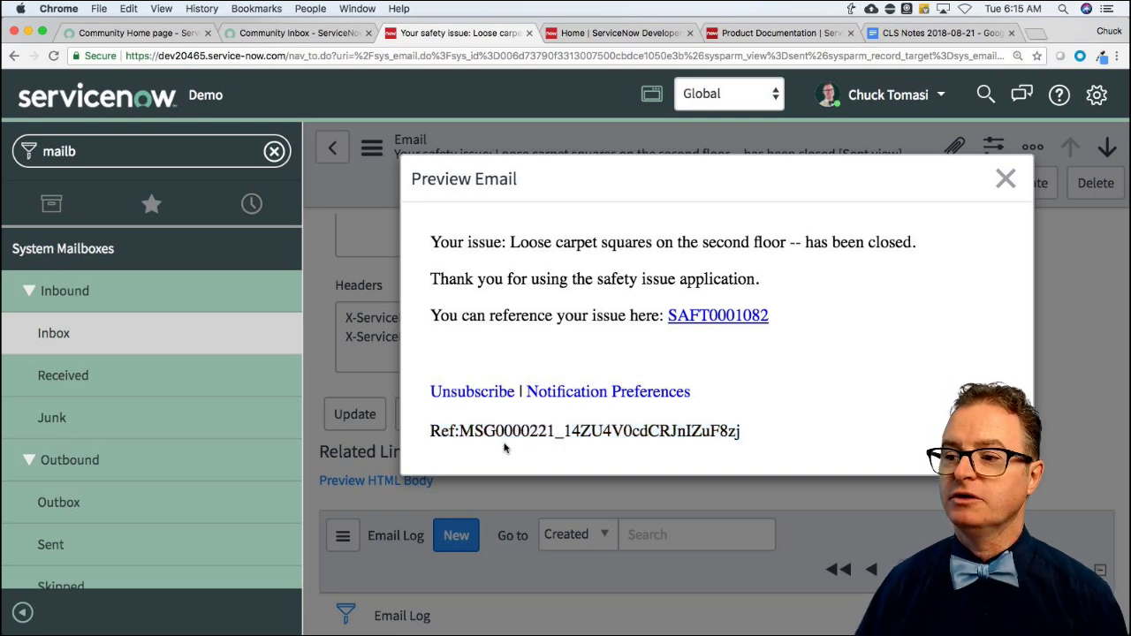
pyautogui.moveTo(429, 432); pyautogui.dragTo(556, 431)
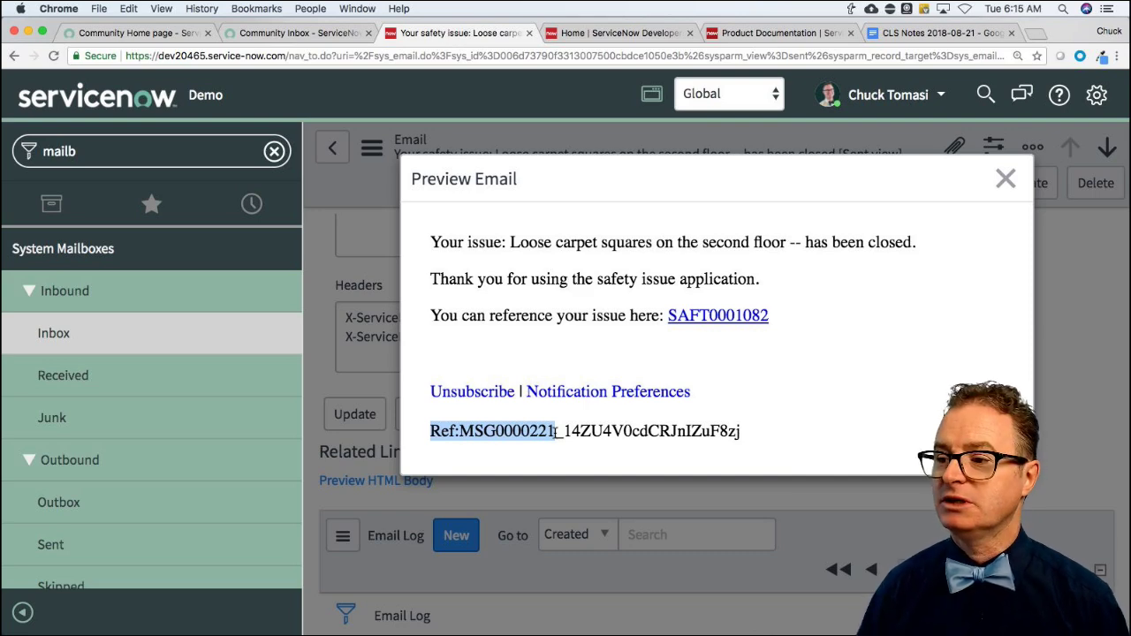
pyautogui.moveTo(557, 431); pyautogui.dragTo(752, 437)
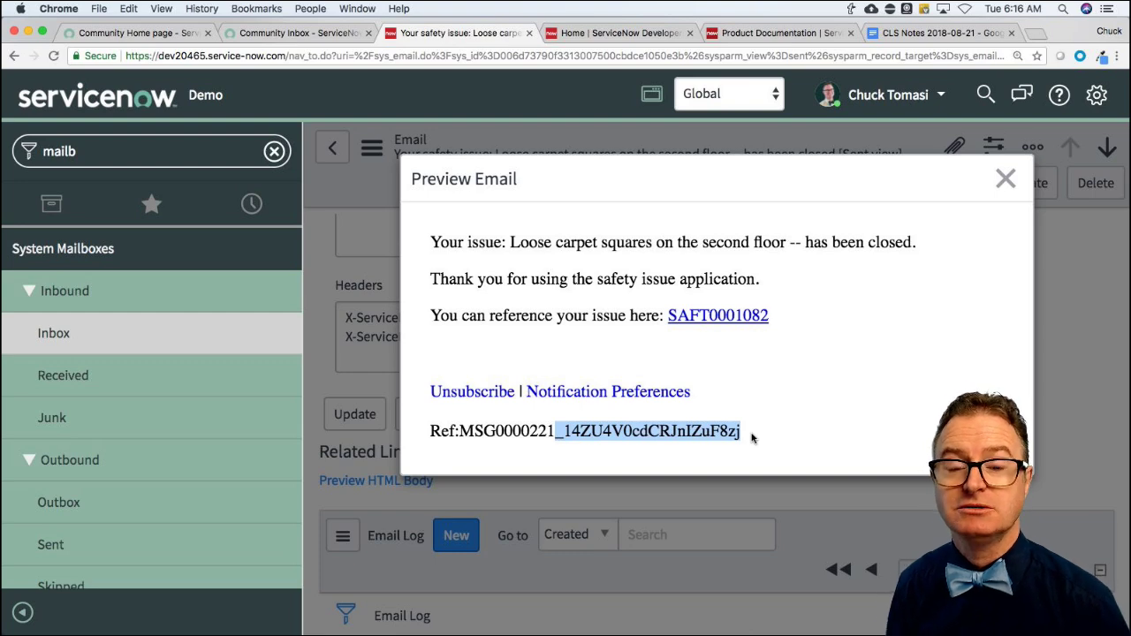
# Close the Preview Email dialog to return to the sent email record.
pyautogui.click(1006, 179)
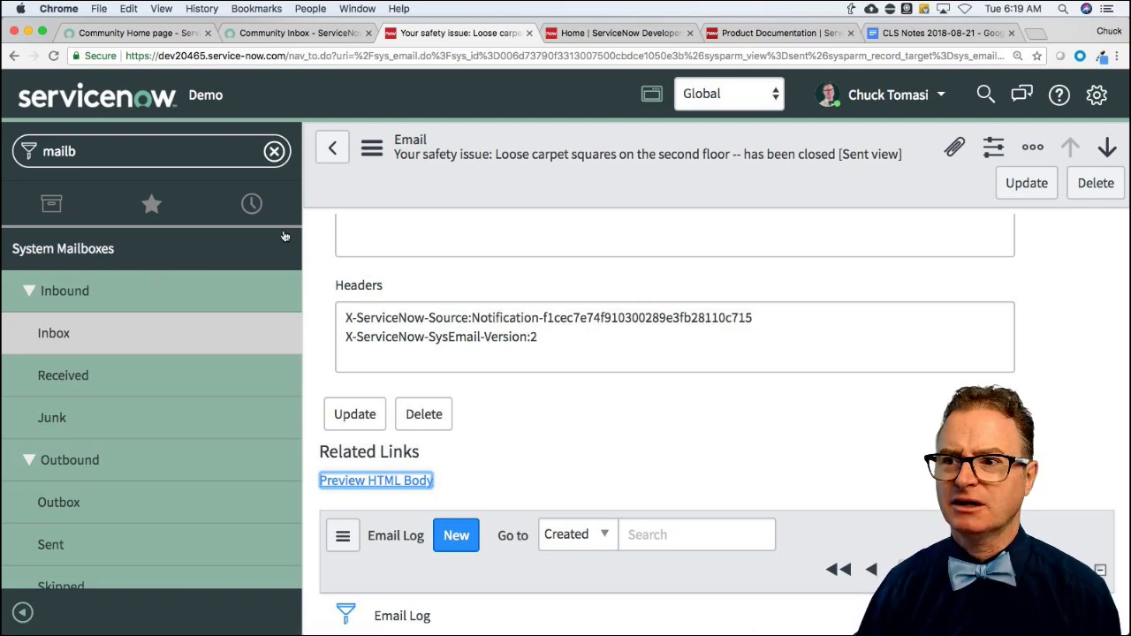
# Return to the Community home tab, reload it, and filter the list to Unreplied questions.
pyautogui.click(135, 36)
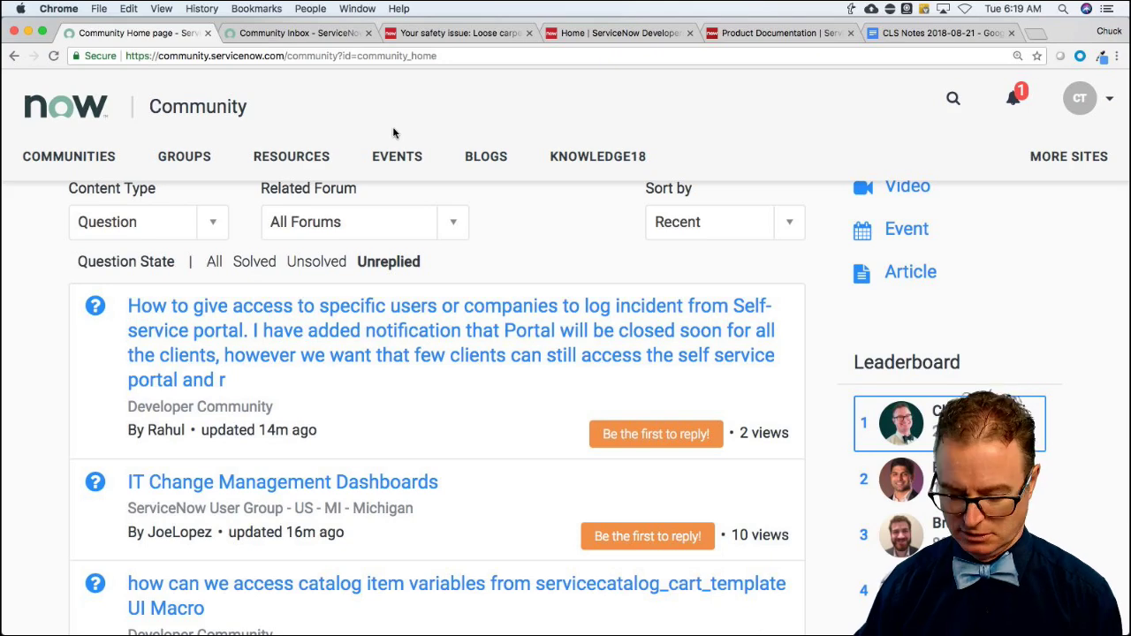
pyautogui.press('super+r')
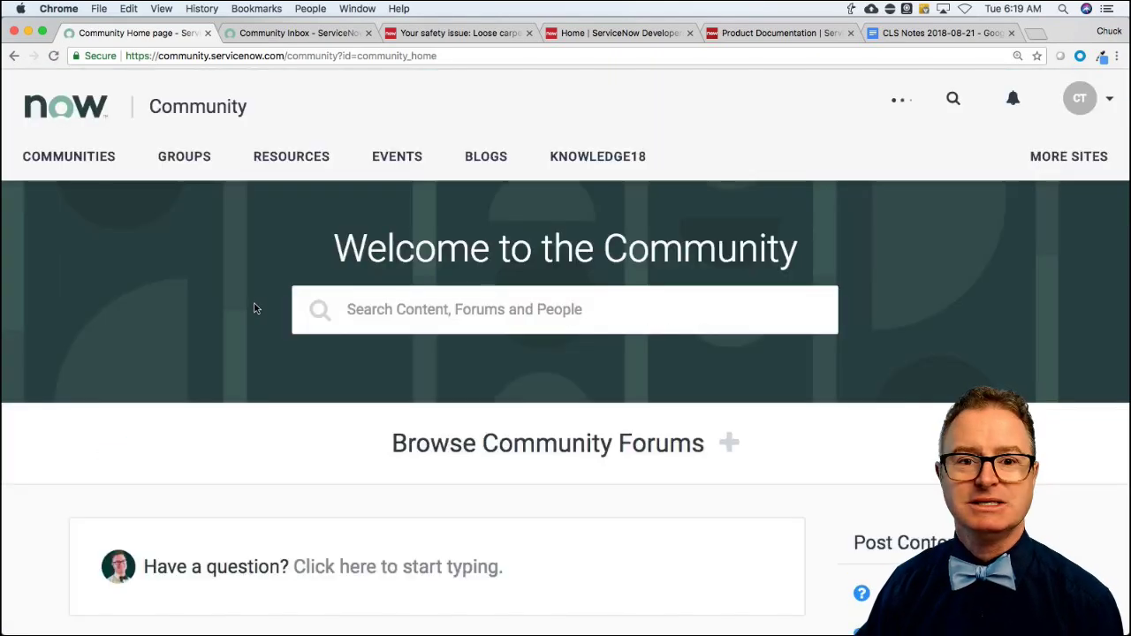
pyautogui.scroll(-10, 232, 318)
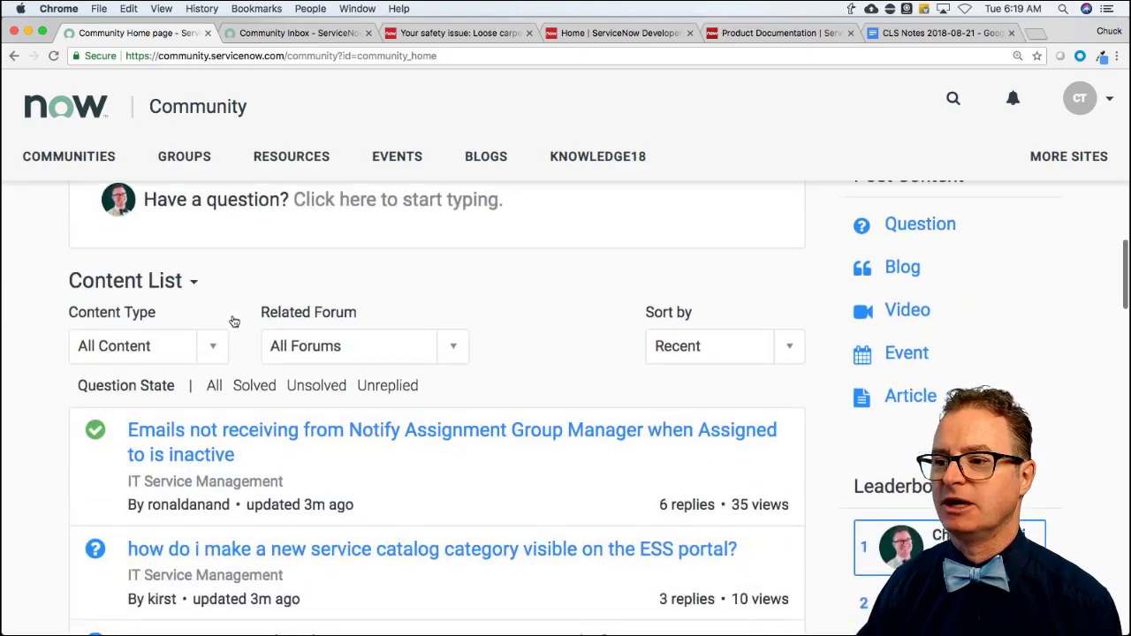
pyautogui.click(378, 315)
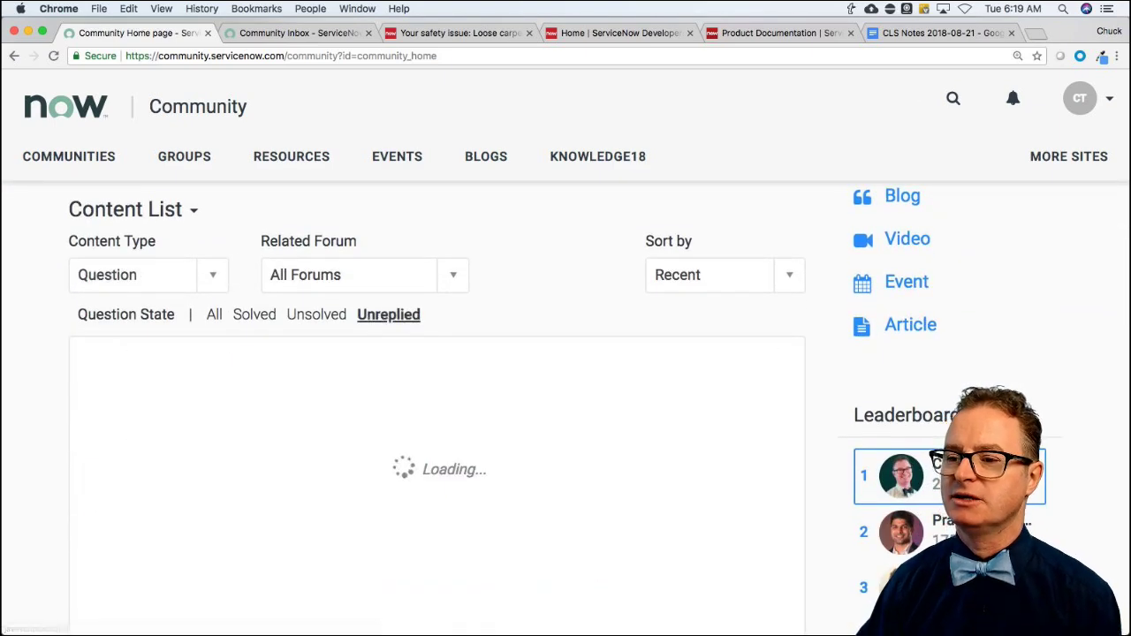
pyautogui.scroll(-4, 55, 343)
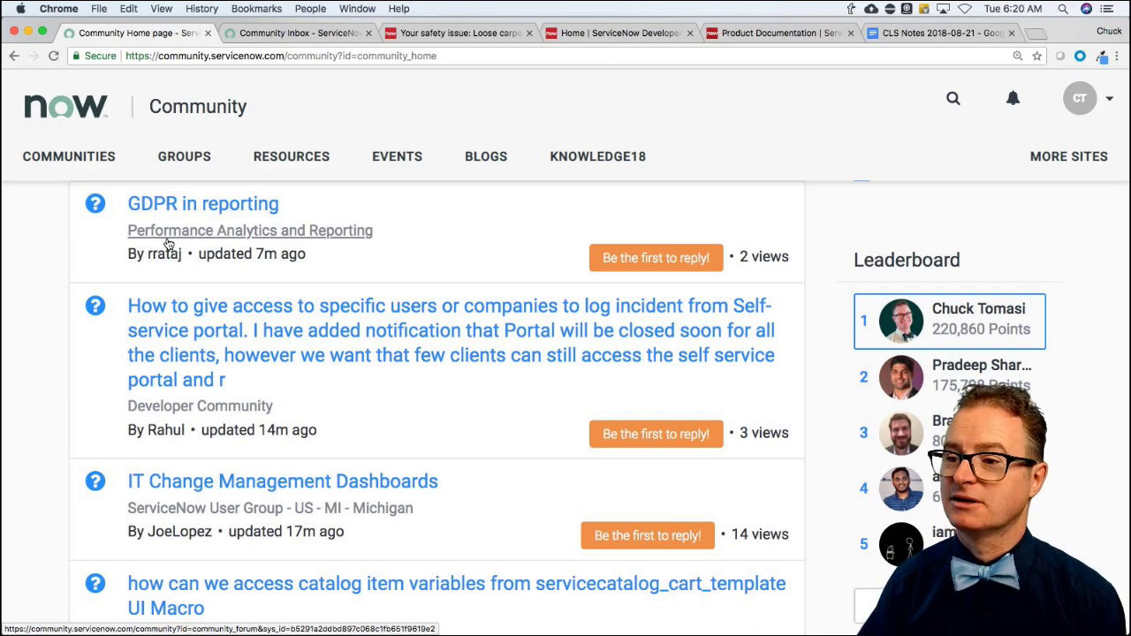
pyautogui.scroll(-2, 73, 373)
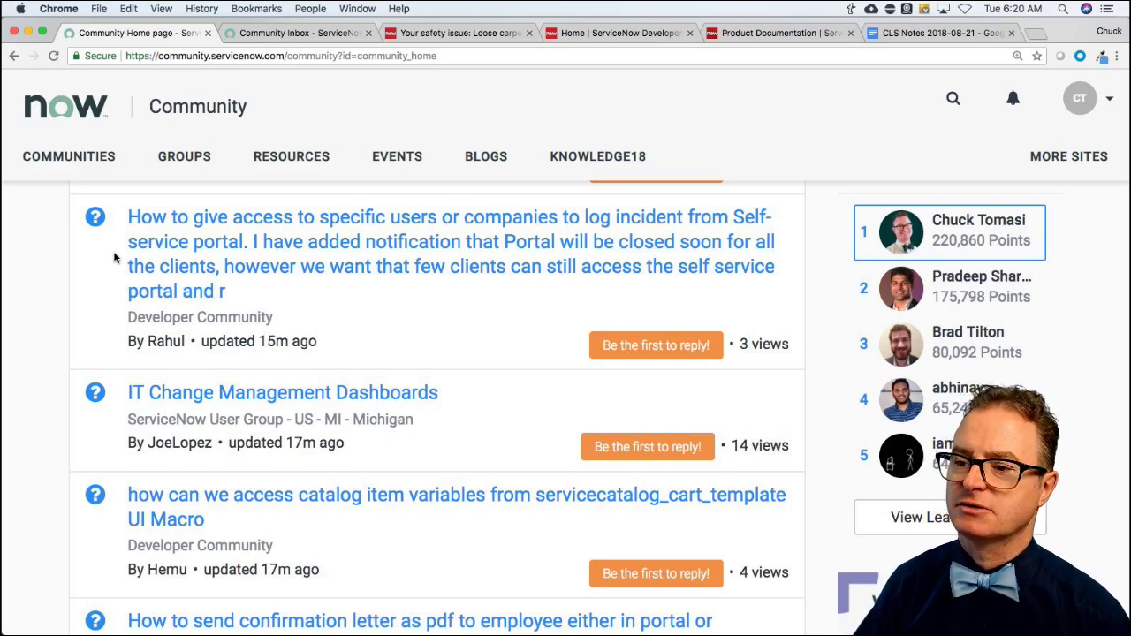
pyautogui.click(207, 325)
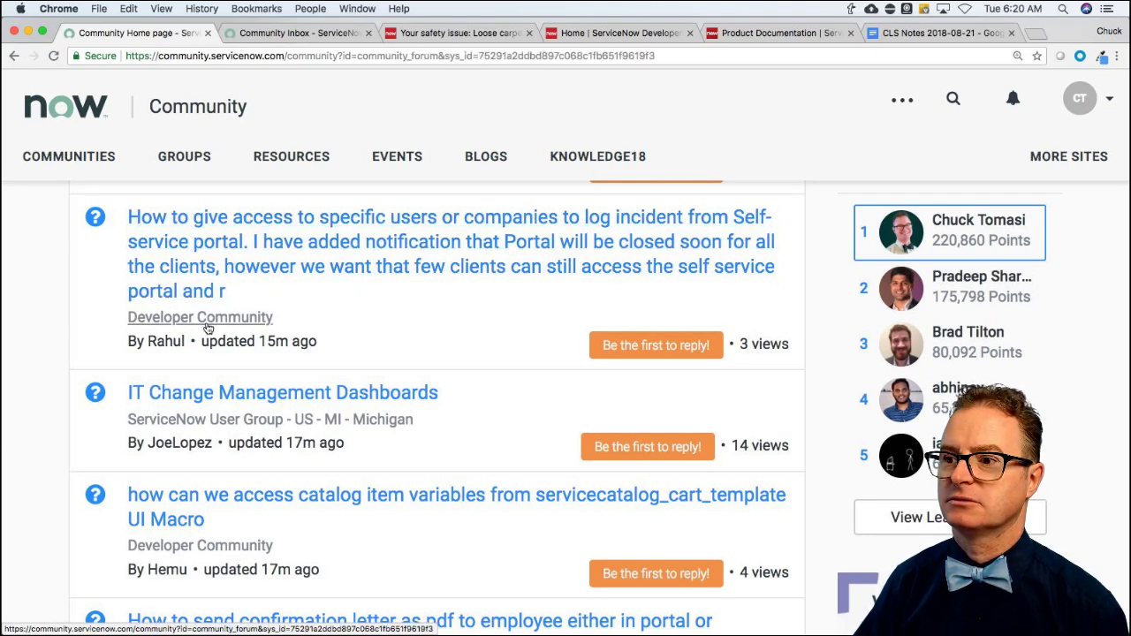
pyautogui.scroll(-2, 379, 405)
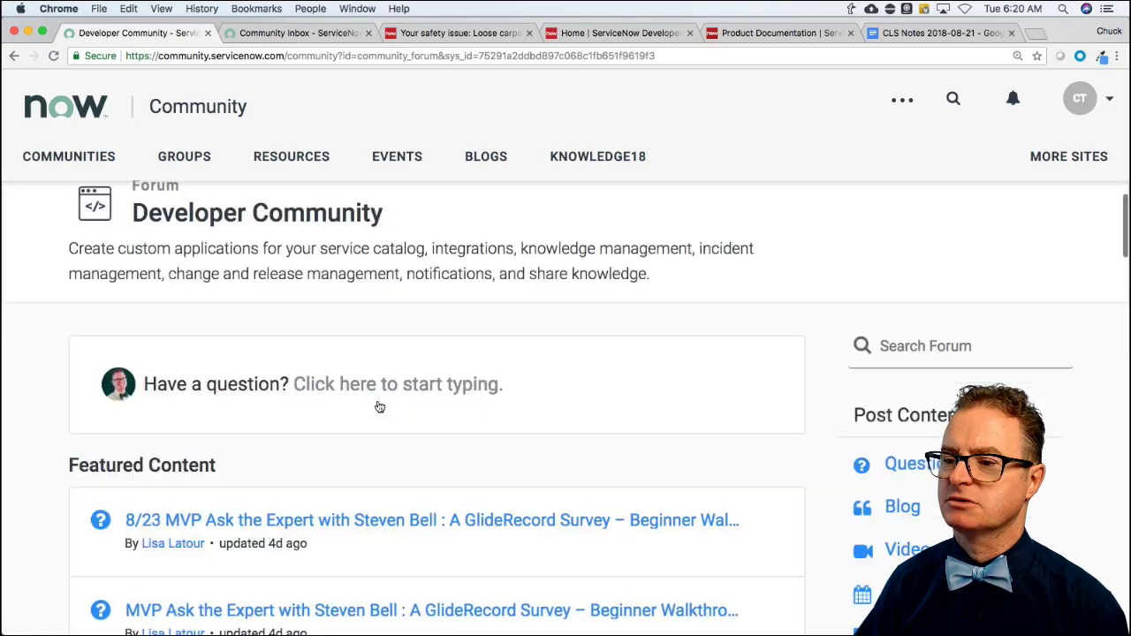
pyautogui.scroll(2, 380, 405)
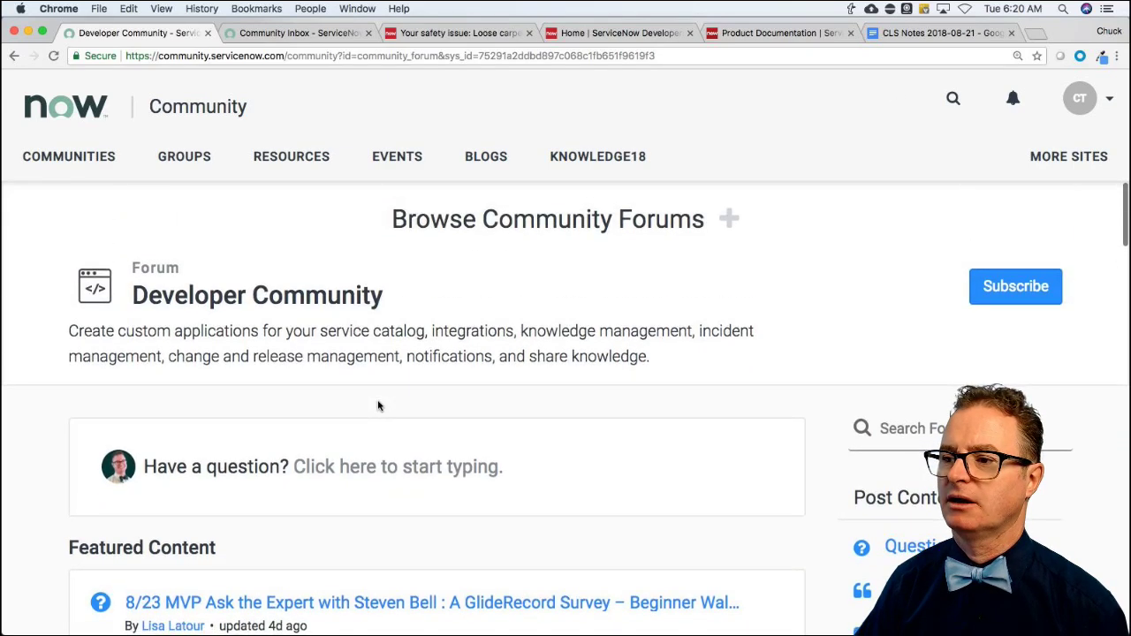
pyautogui.click(12, 57)
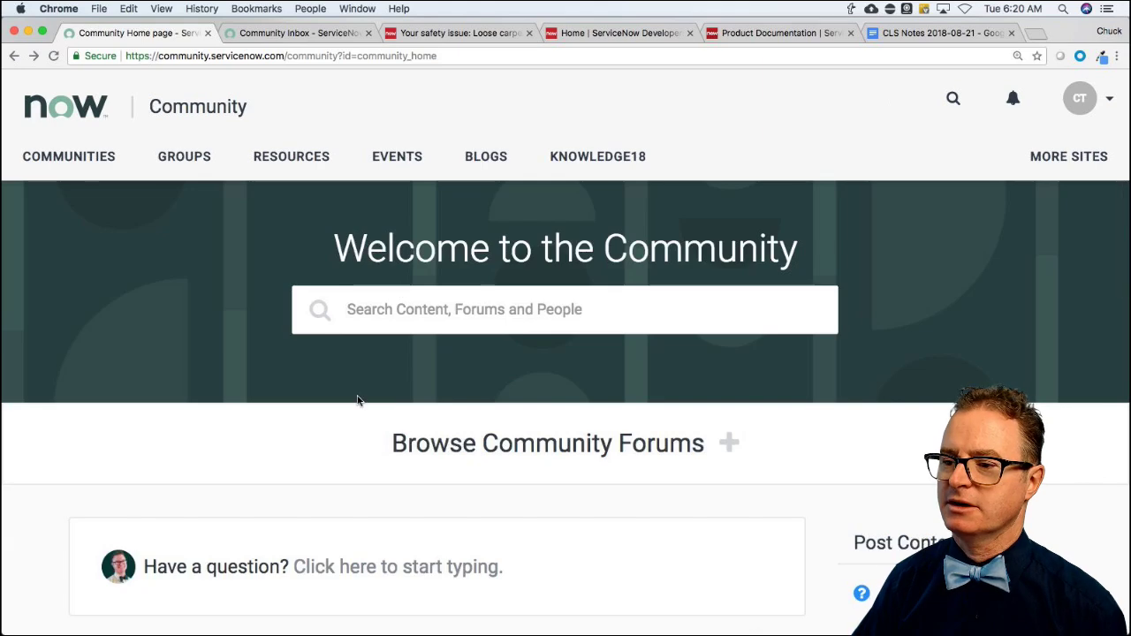
pyautogui.scroll(-5, 357, 399)
pyautogui.click(375, 397)
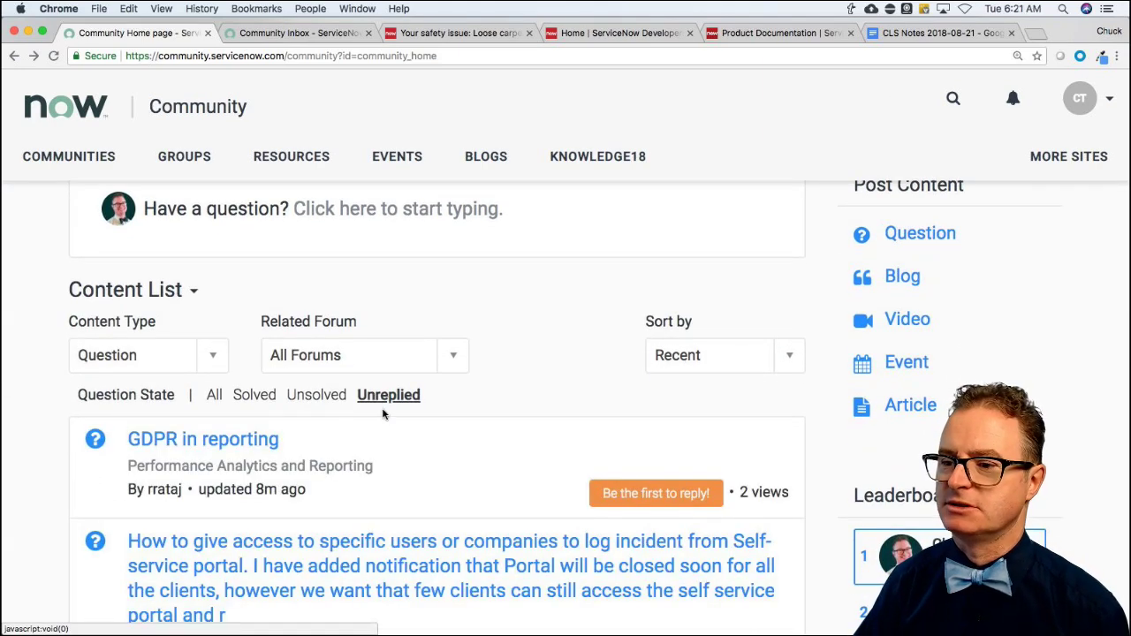
# Open the 'How to give access to specific users…' question about the Self-service portal.
pyautogui.scroll(-4, 345, 442)
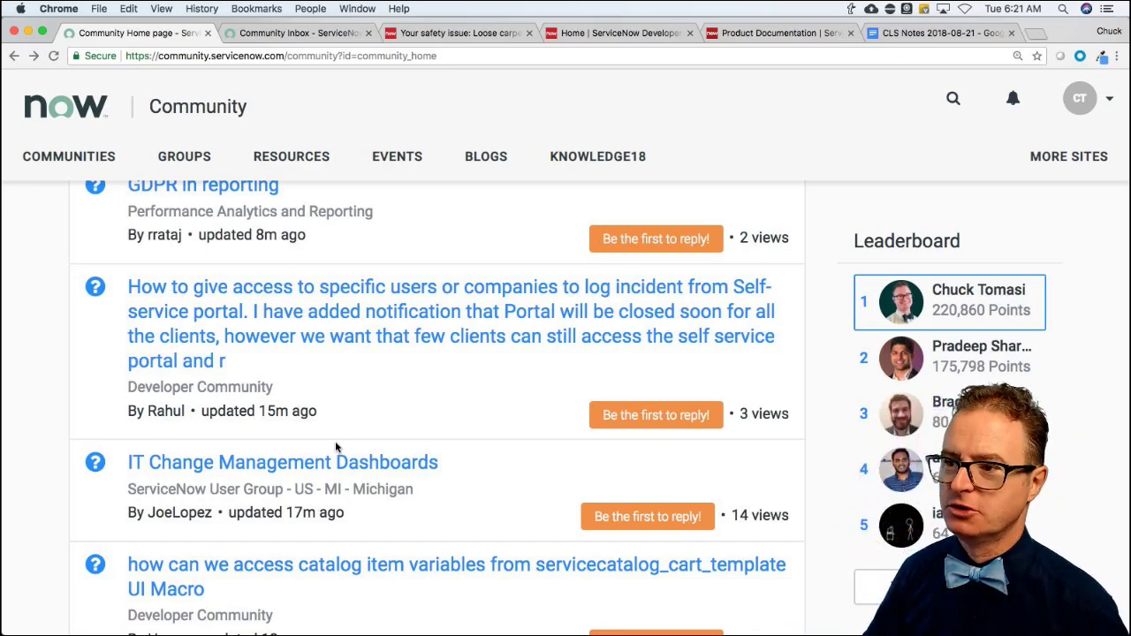
pyautogui.click(297, 342)
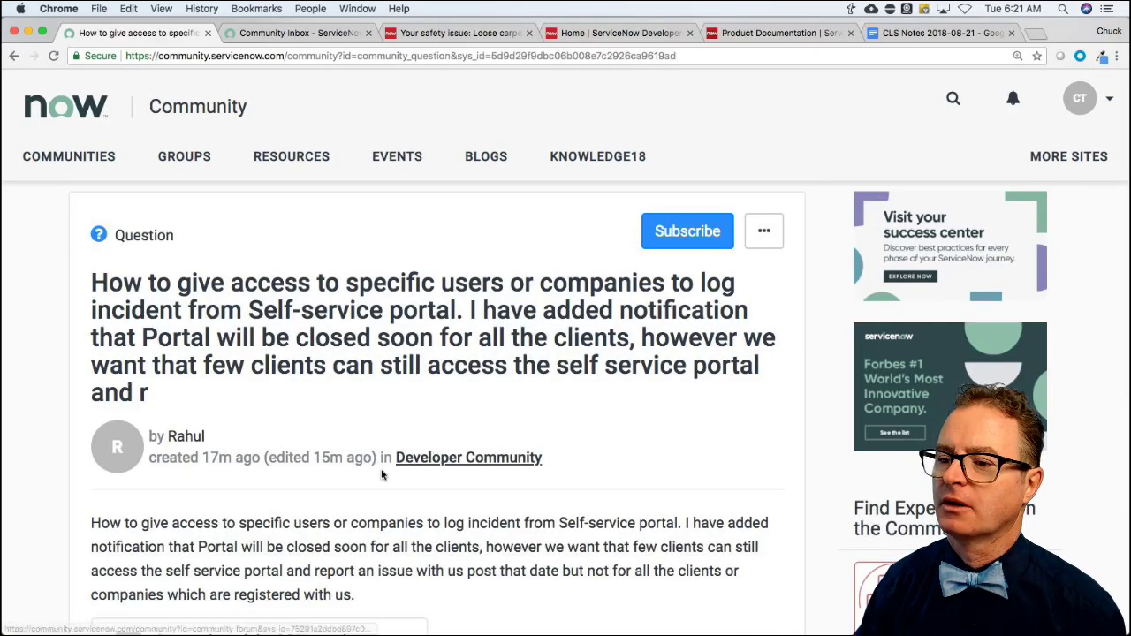
pyautogui.scroll(-5, 363, 477)
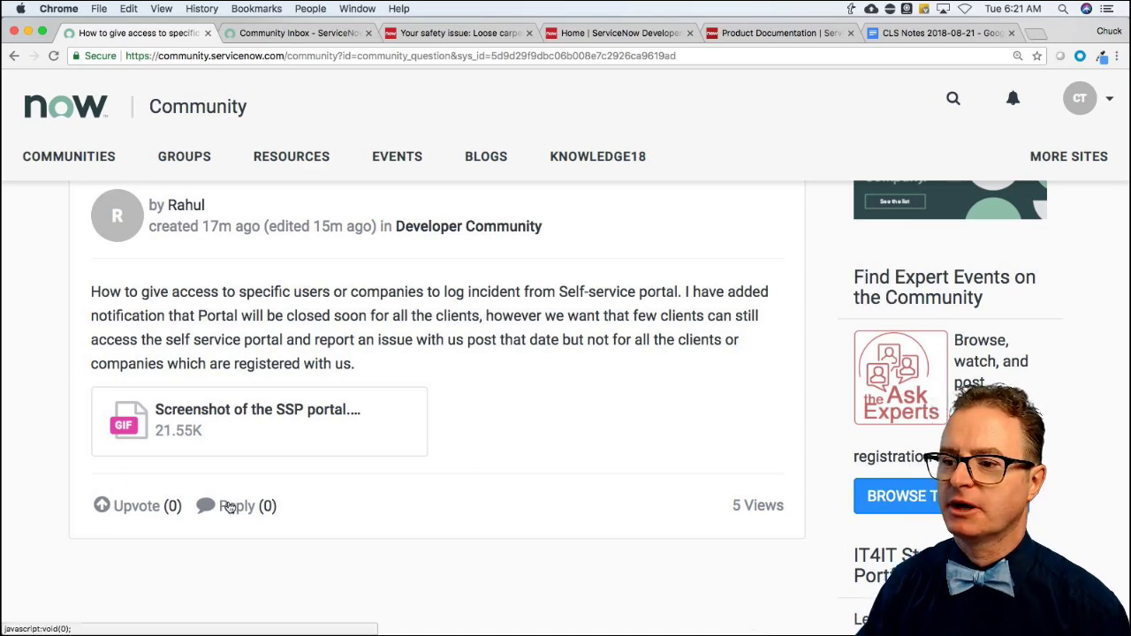
# Reply advising to create a role for the permitted users, assign it, and apply it to portal pages.
pyautogui.click(231, 506)
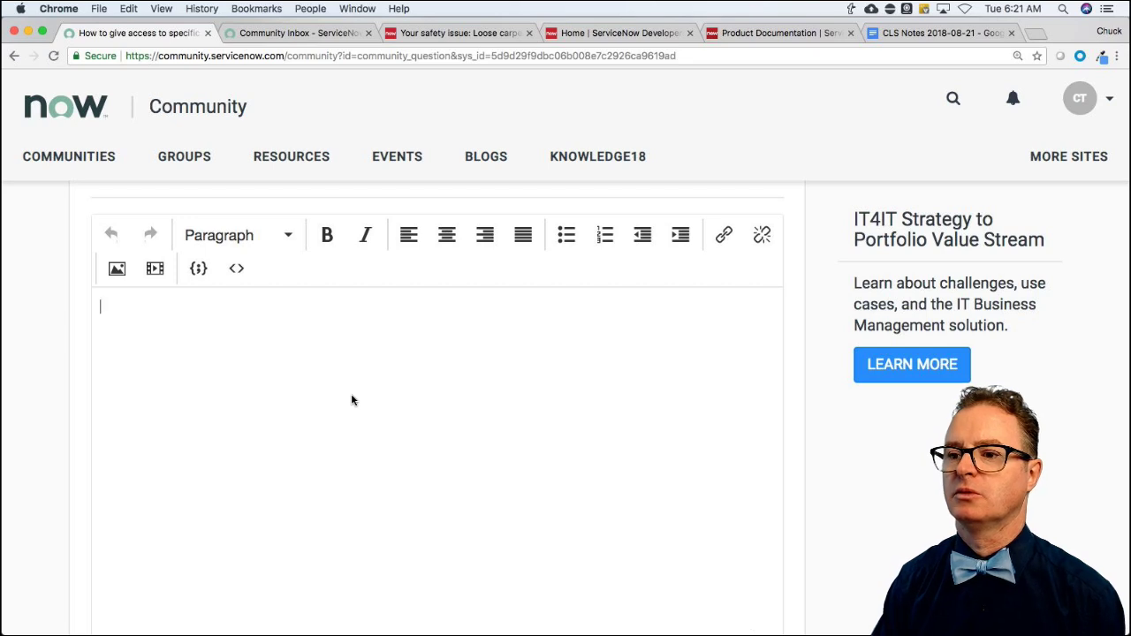
pyautogui.write('What I would d')
pyautogui.press('BackSpace')
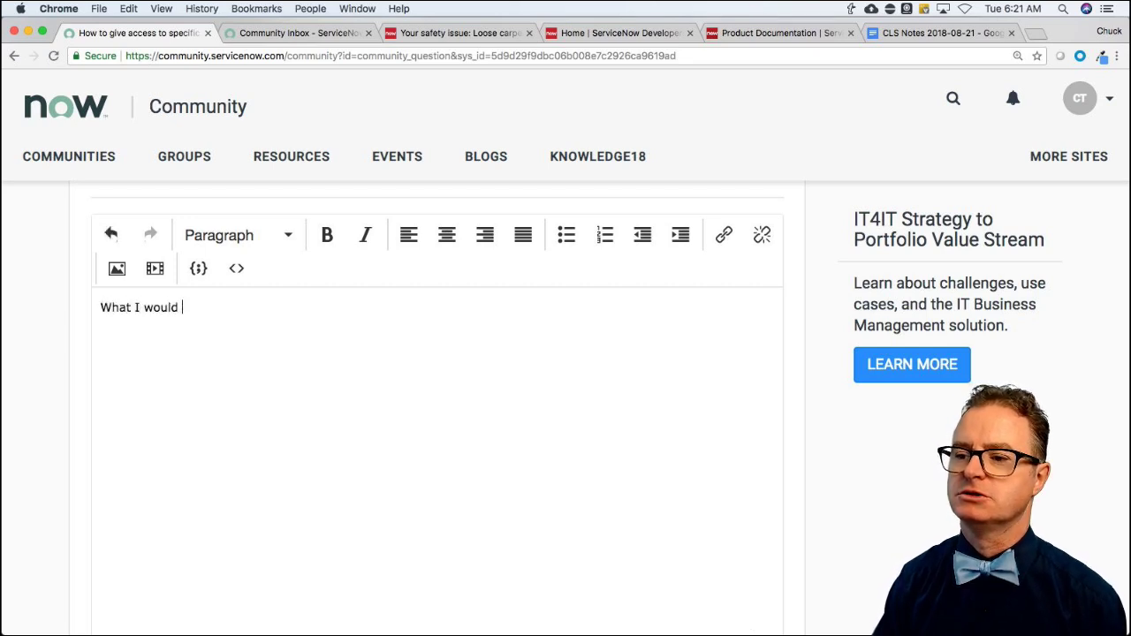
pyautogui.write('is create a rol')
pyautogui.write('e')
pyautogui.press('BackSpace')
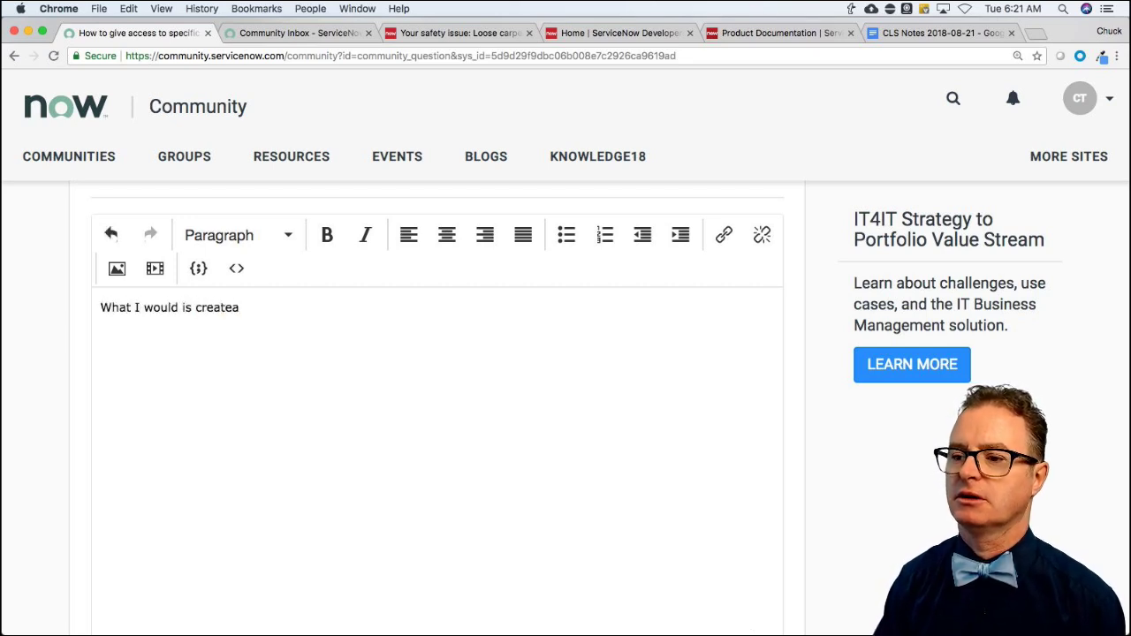
pyautogui.write('a role')
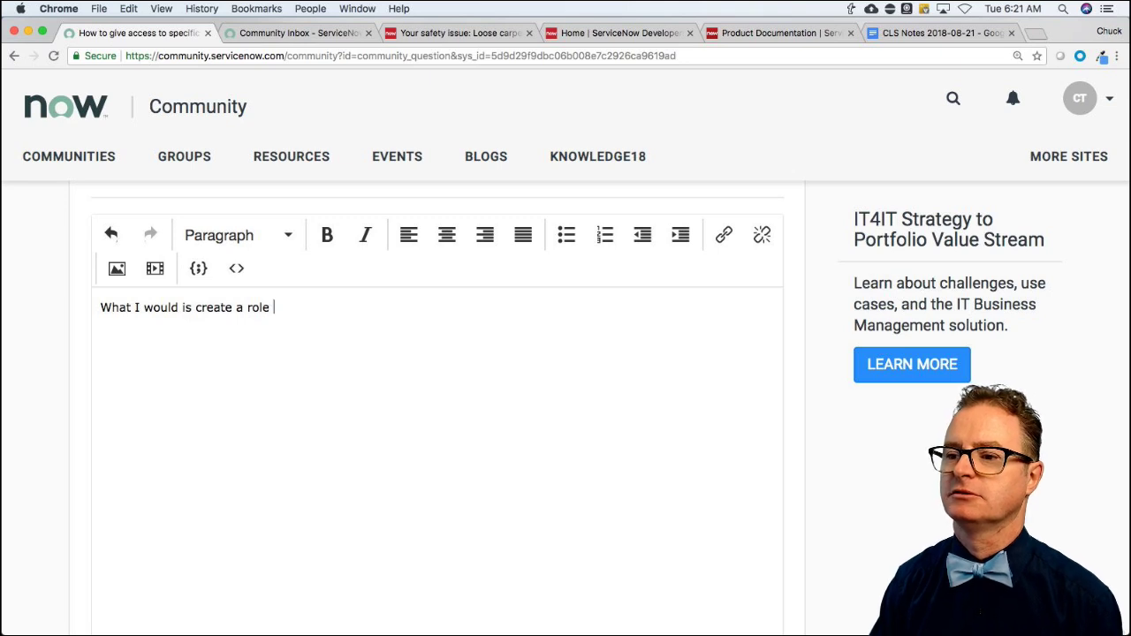
pyautogui.write(' for the')
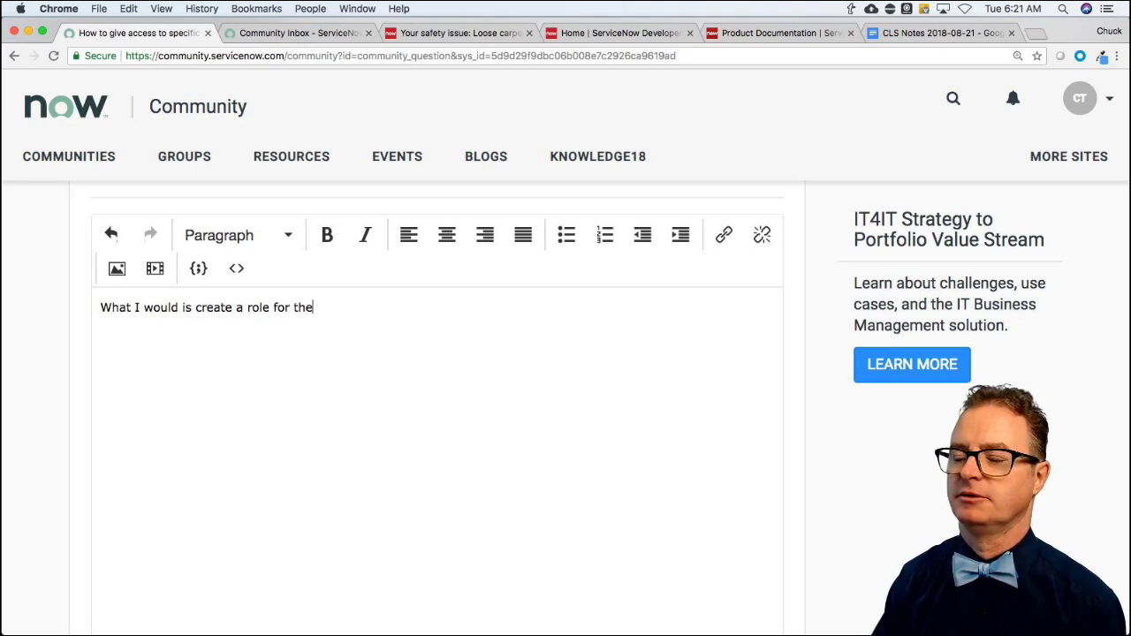
pyautogui.write(' people you ')
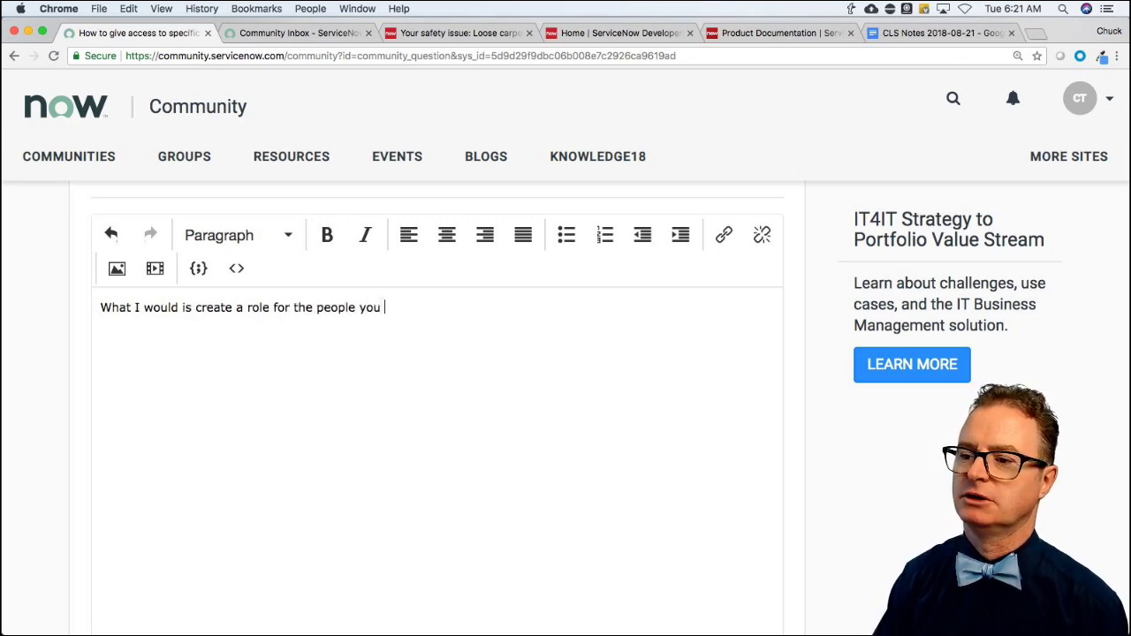
pyautogui.write('want to grant access')
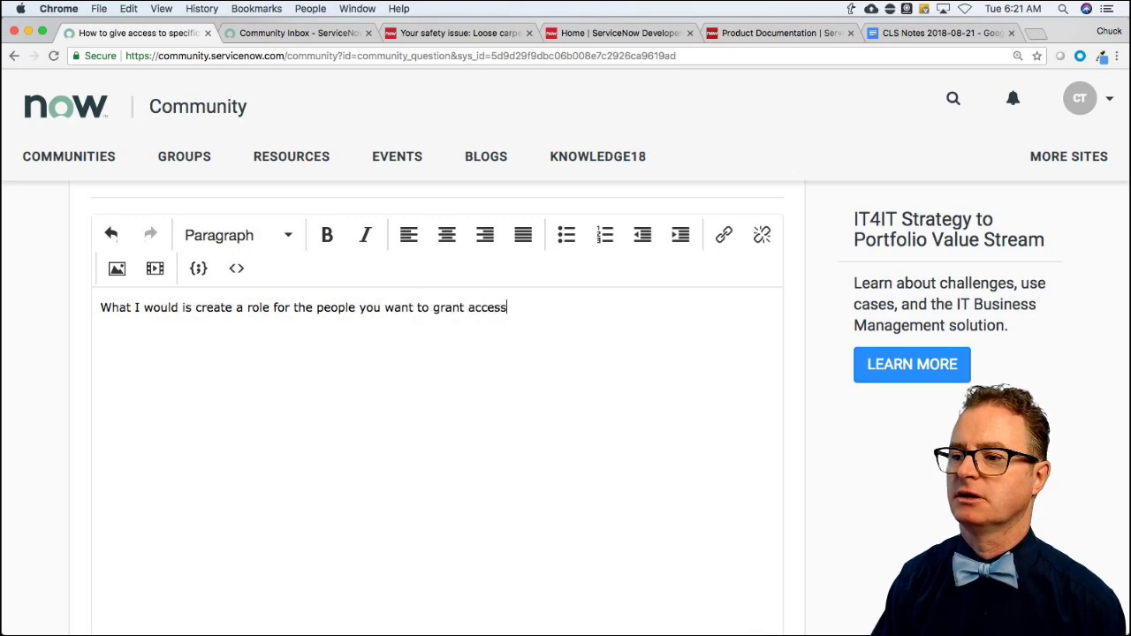
pyautogui.write(', assign that r')
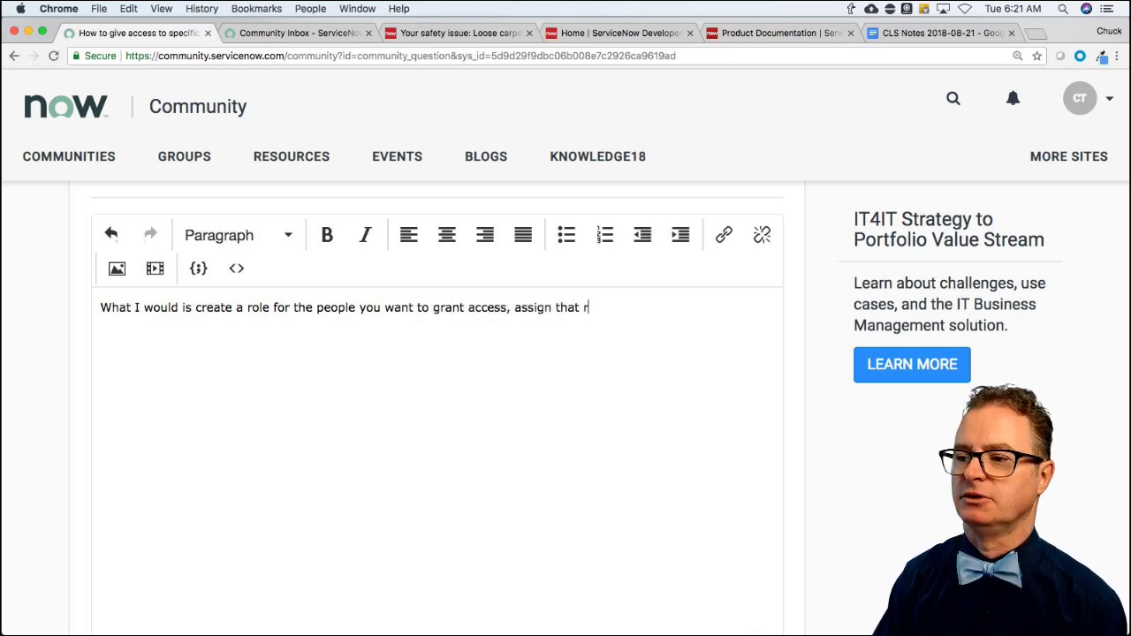
pyautogui.write('ole to those people ')
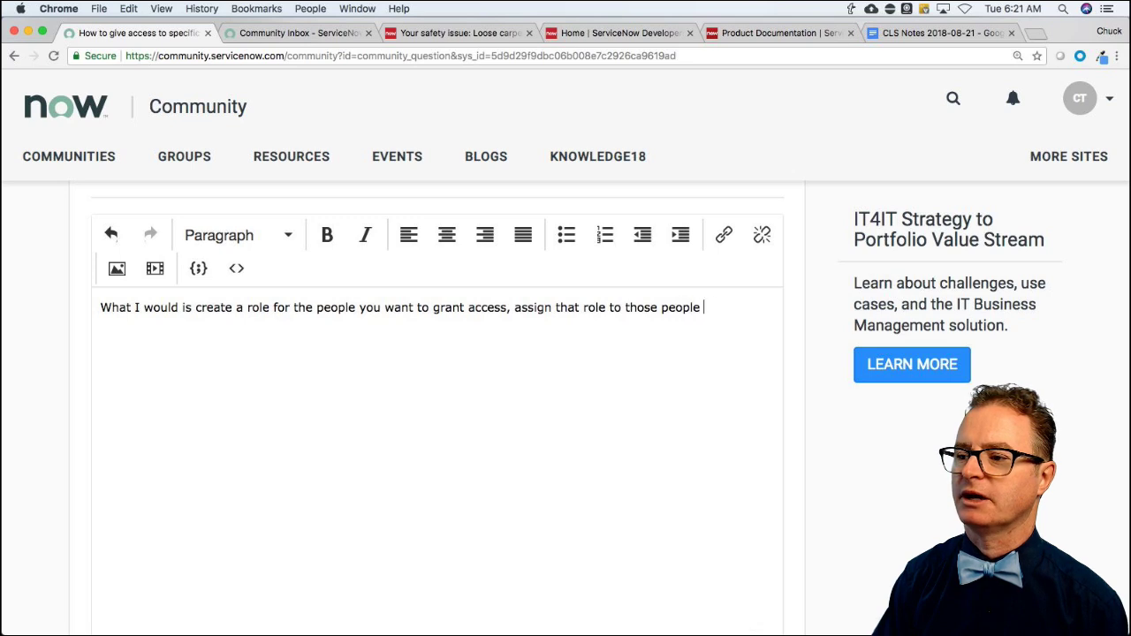
pyautogui.write('with access and then')
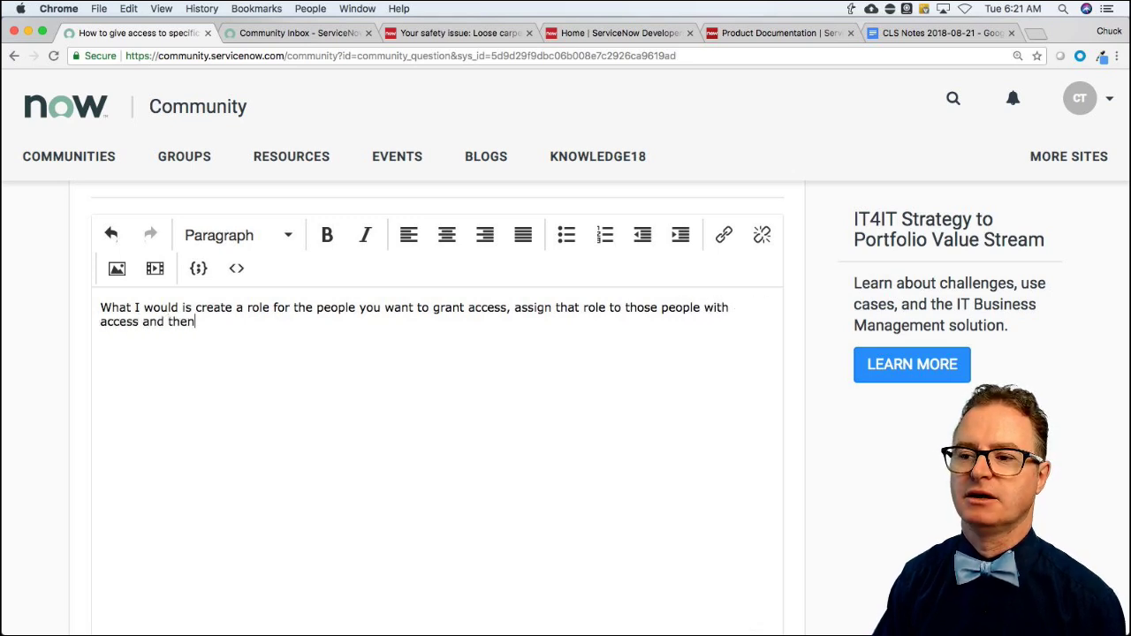
pyautogui.write(' apply that role ')
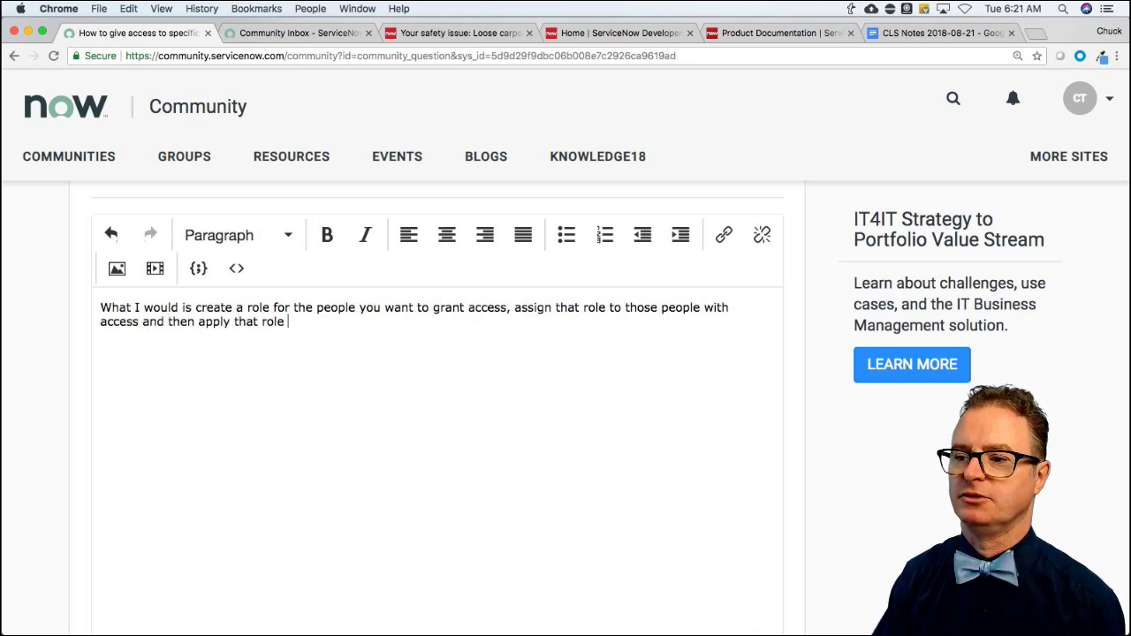
pyautogui.write('to the portal/pag')
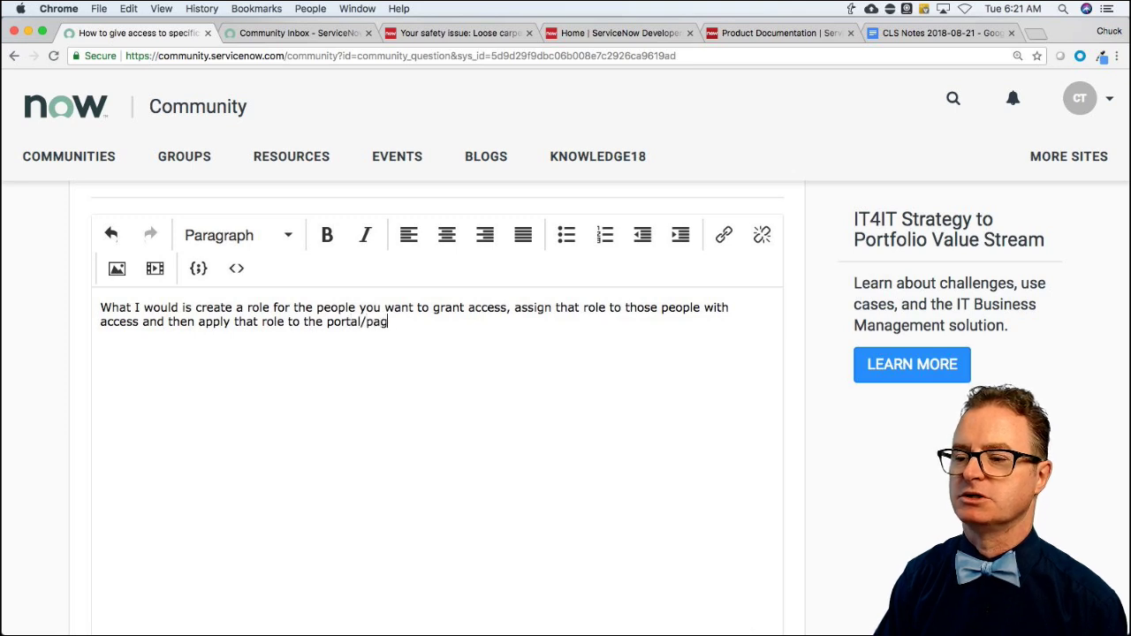
pyautogui.write('es you want to k')
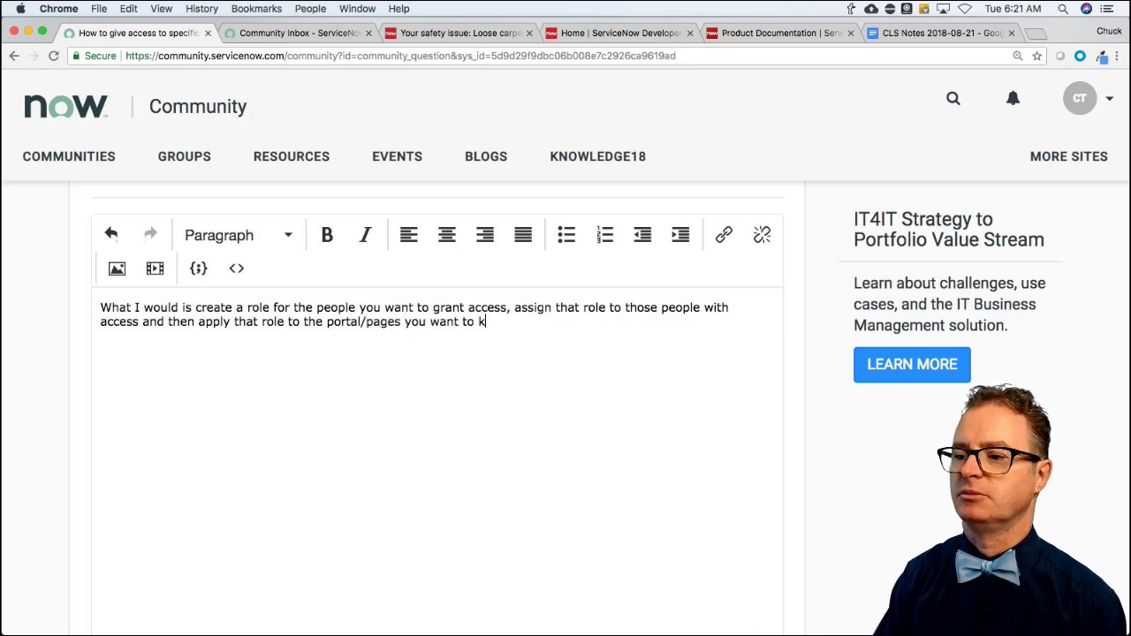
pyautogui.write('eep open for them. ')
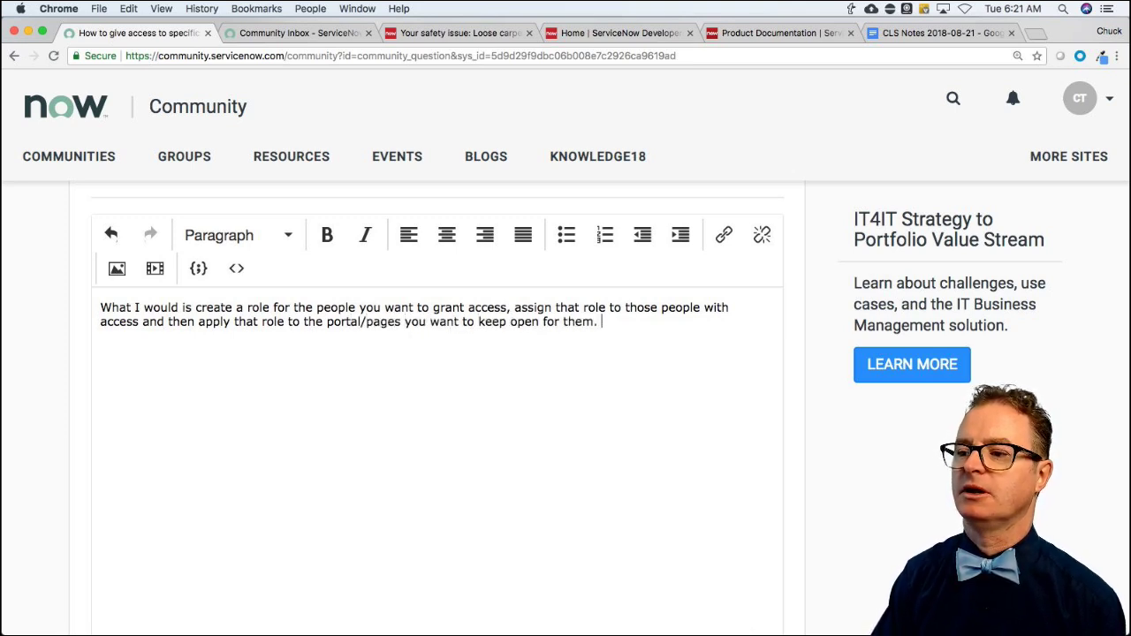
pyautogui.write('Anyone with')
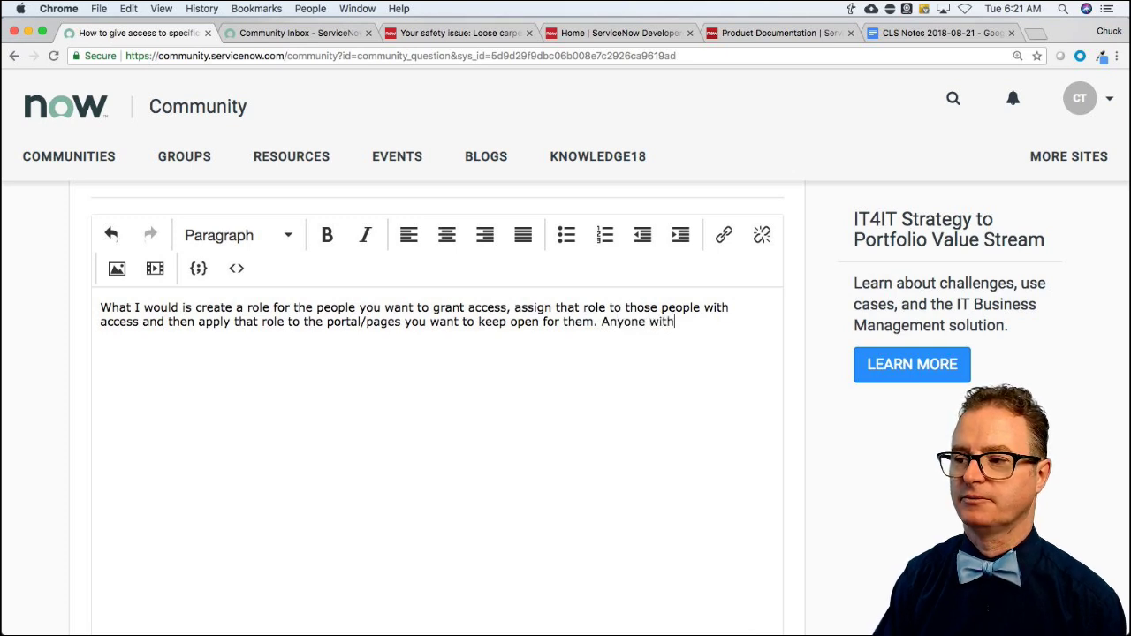
pyautogui.write("out that role won't have acess")
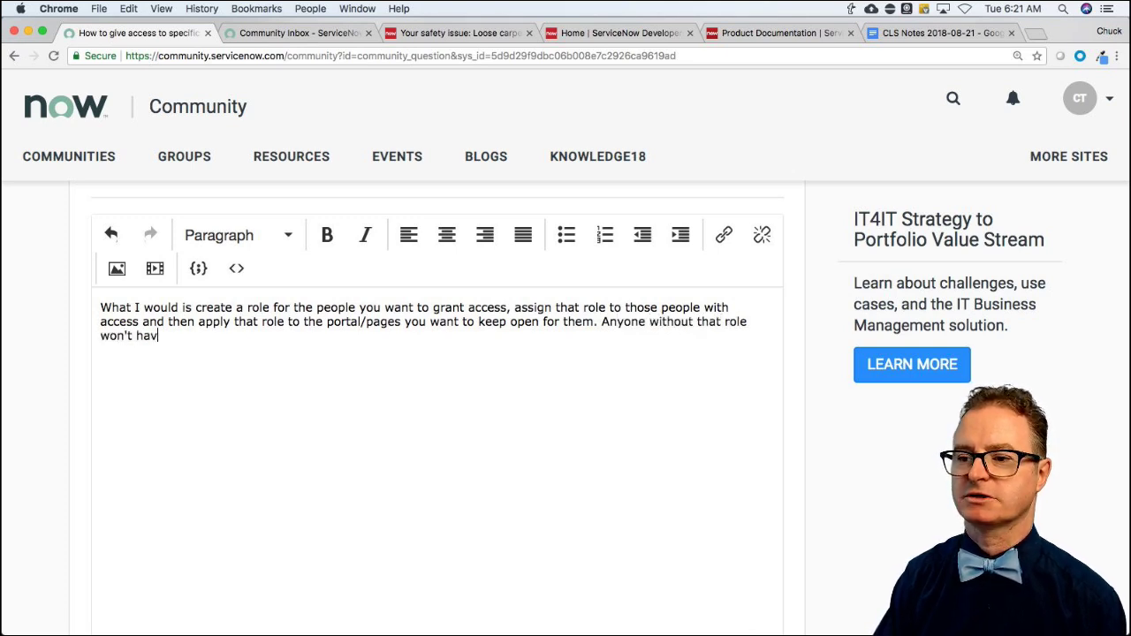
pyautogui.press('BackSpace')
pyautogui.press('BackSpace')
pyautogui.press('BackSpace')
pyautogui.write('ce')
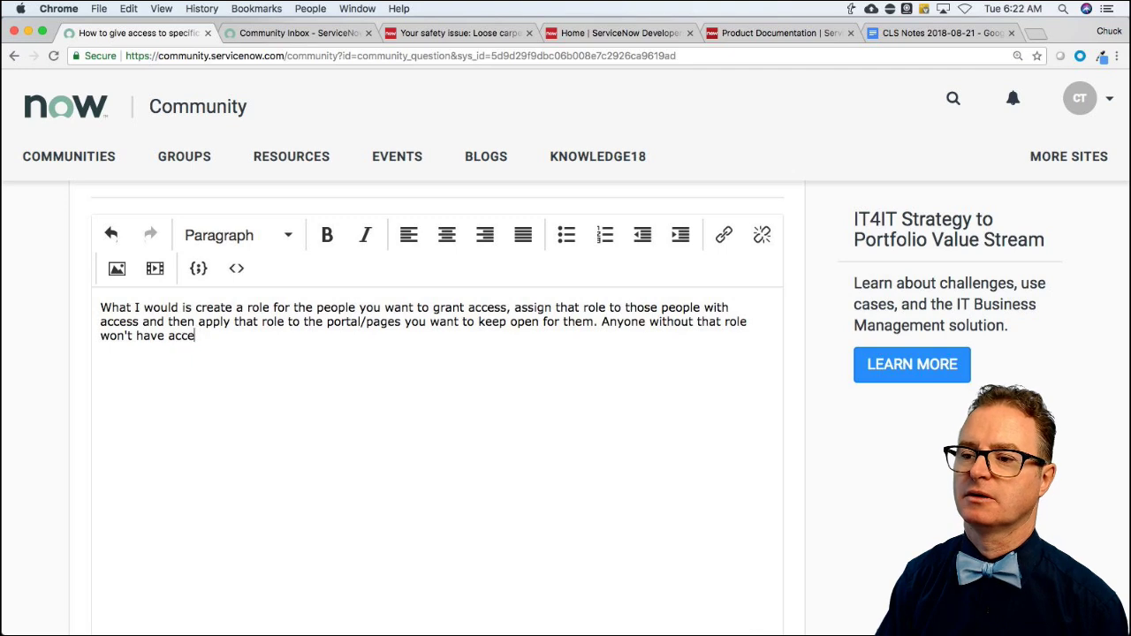
pyautogui.write('ss.')
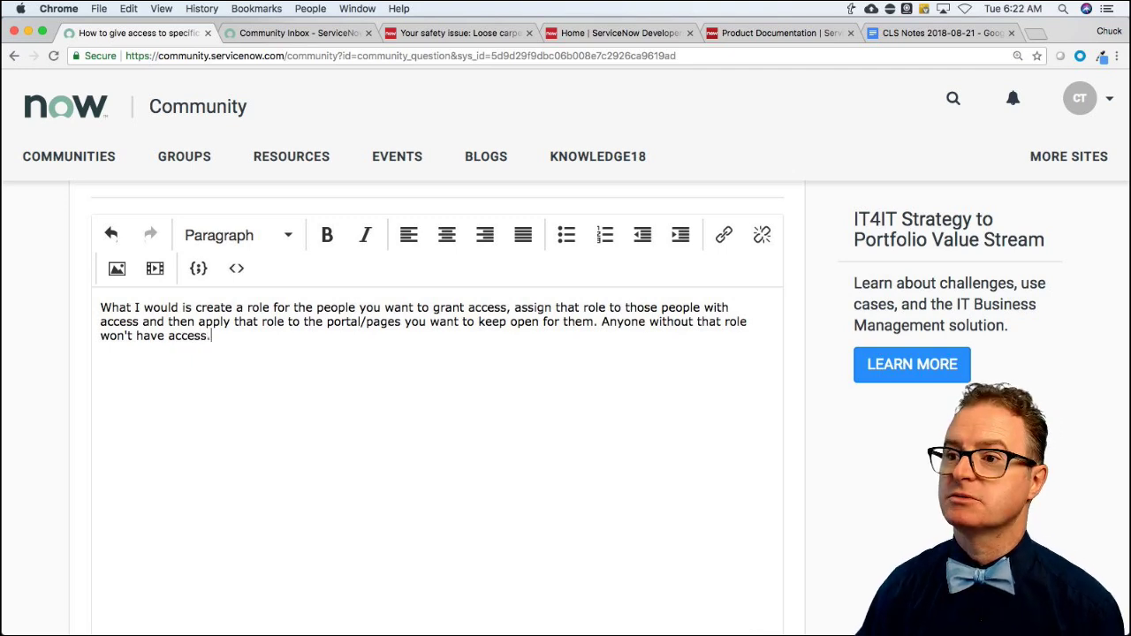
pyautogui.click(455, 33)
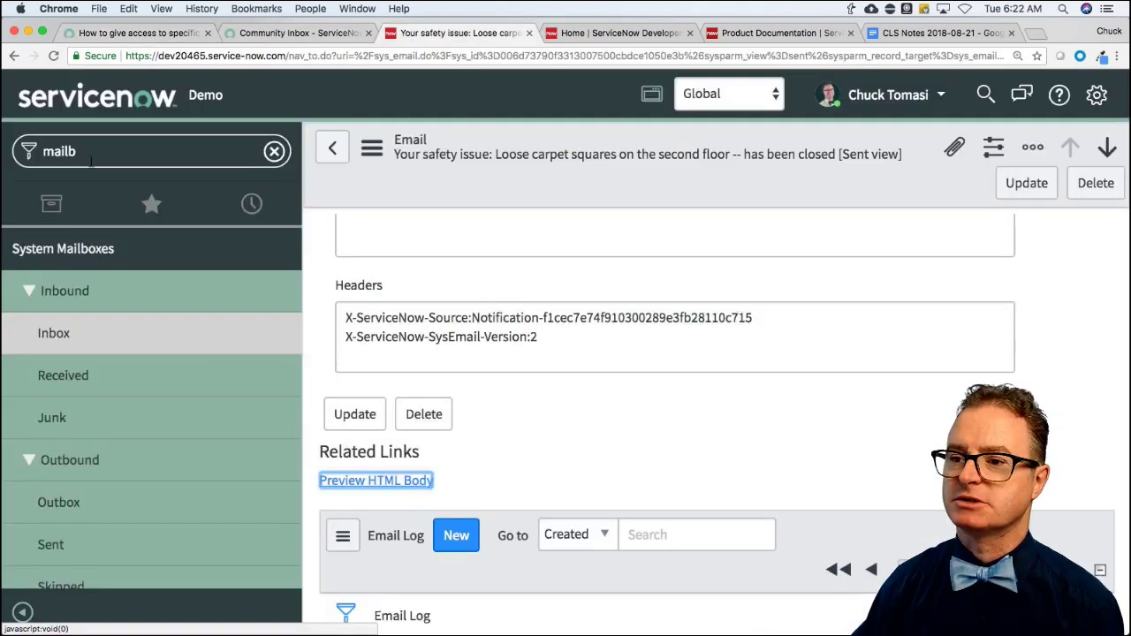
# Filter the navigator for 'service portal' and open the Service Portal portal record.
pyautogui.click(90, 153)
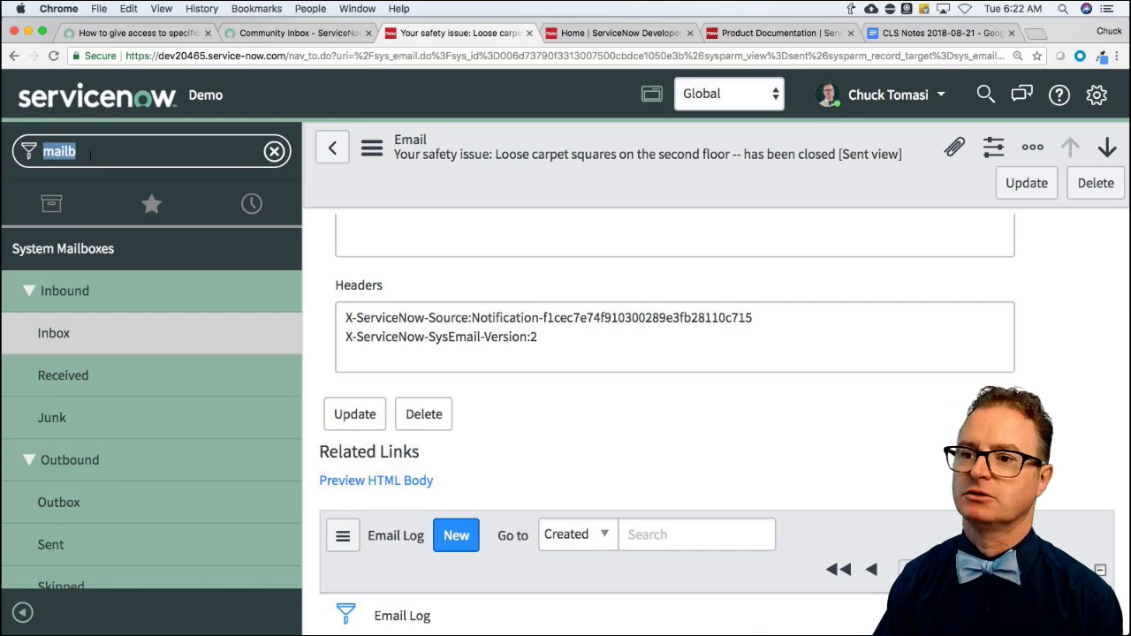
pyautogui.write('service portal')
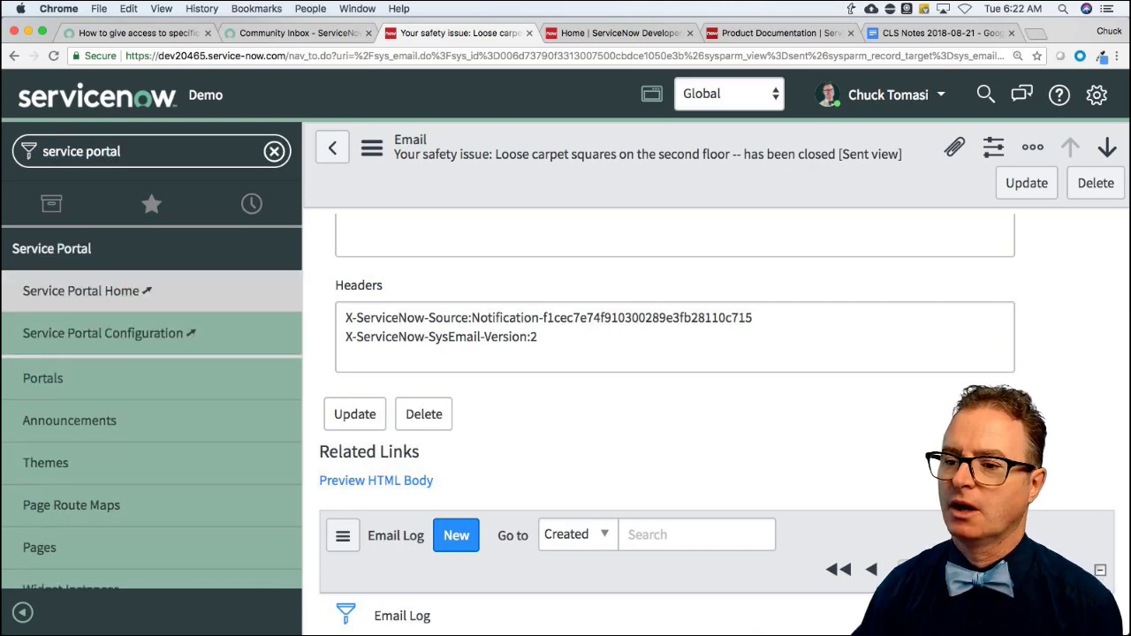
pyautogui.click(44, 377)
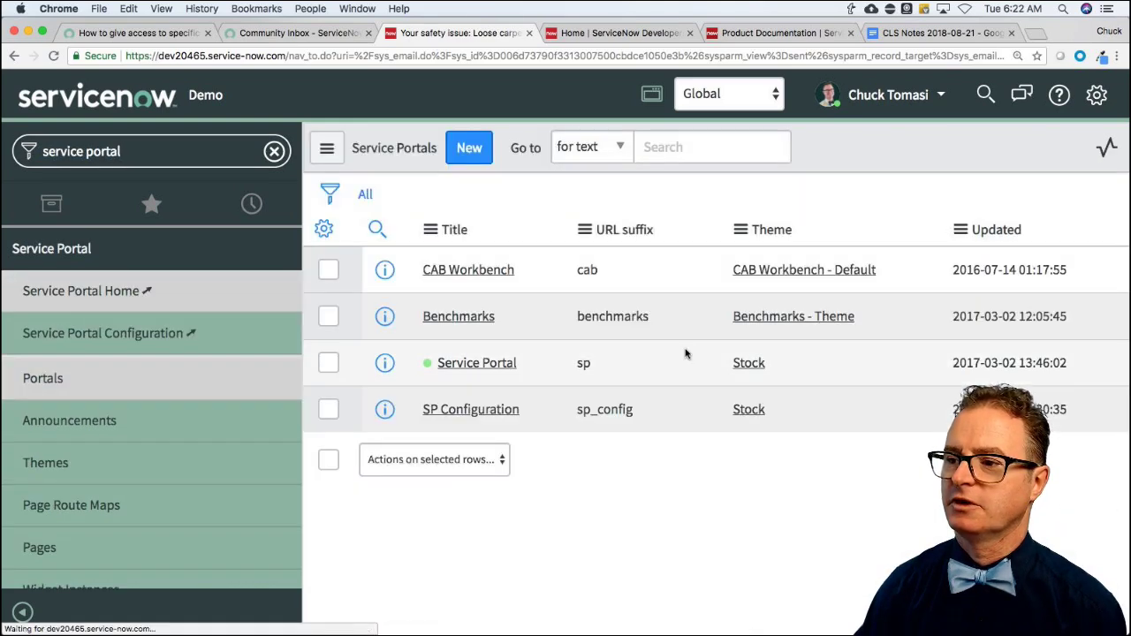
pyautogui.click(475, 439)
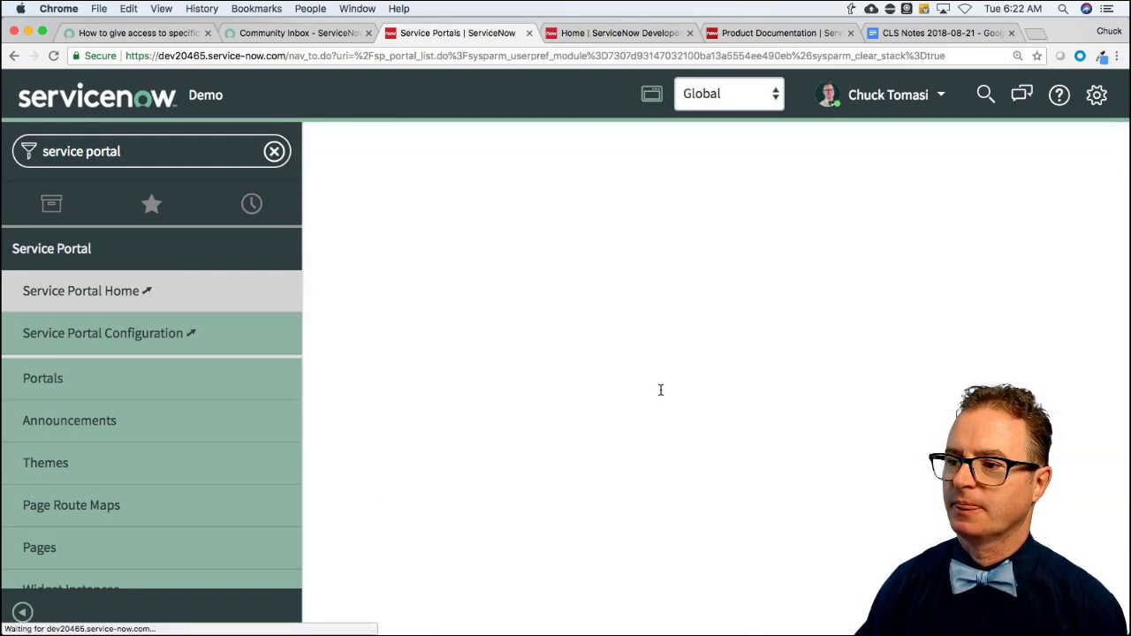
pyautogui.scroll(-3, 669, 425)
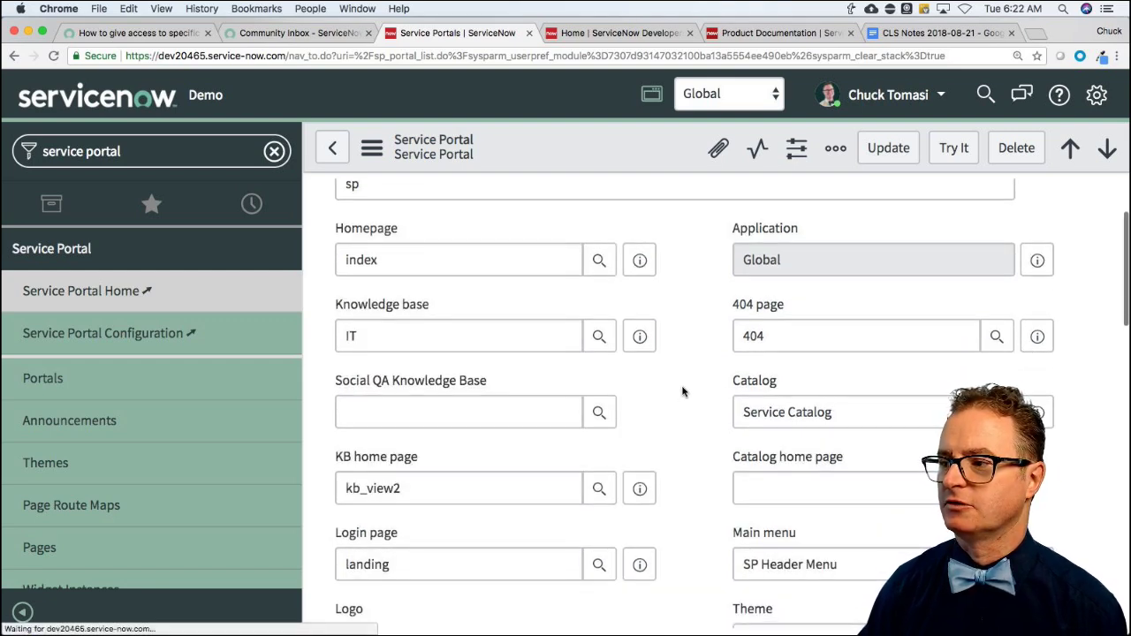
pyautogui.scroll(-10, 682, 391)
pyautogui.scroll(7, 1008, 324)
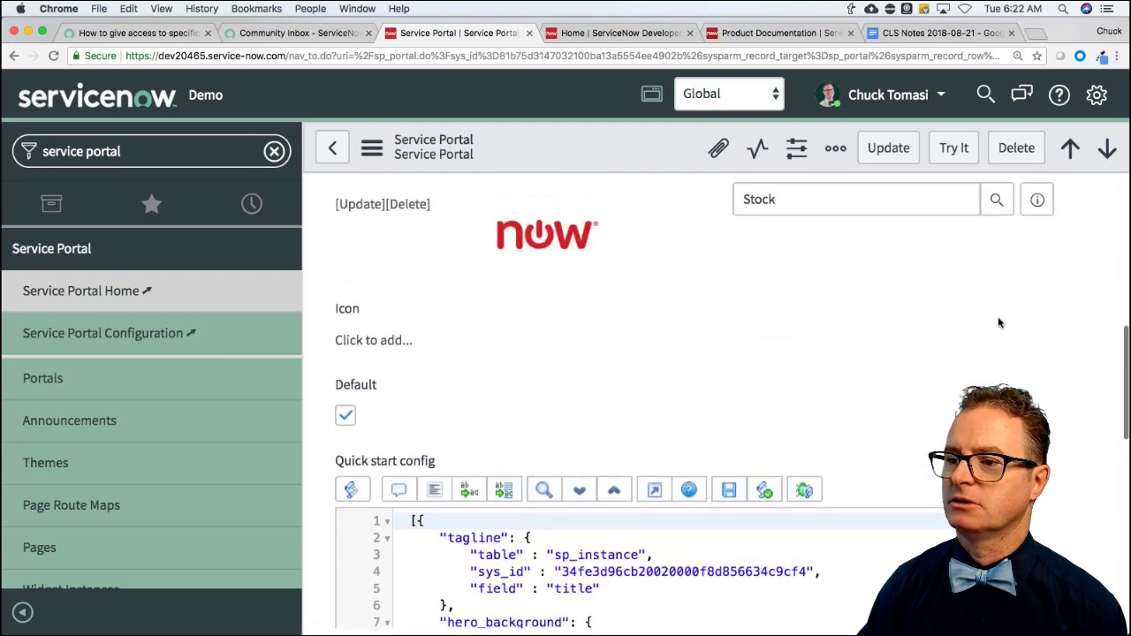
pyautogui.scroll(3, 999, 325)
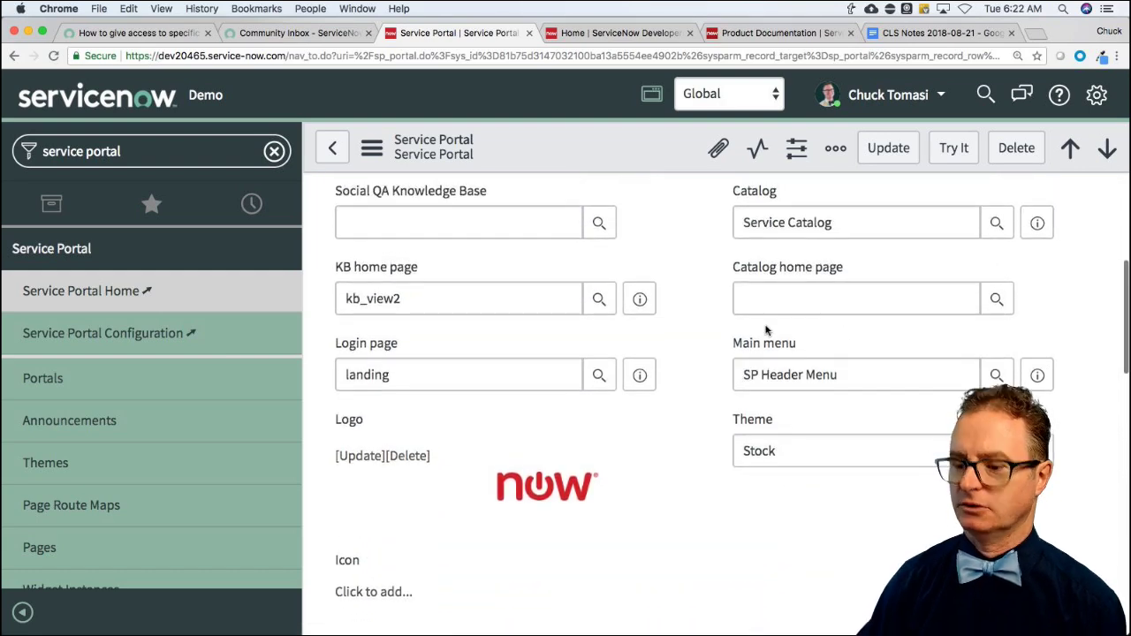
# Search the Service Portal form for 'role' to check its access settings.
pyautogui.press('super+f')
pyautogui.write('role')
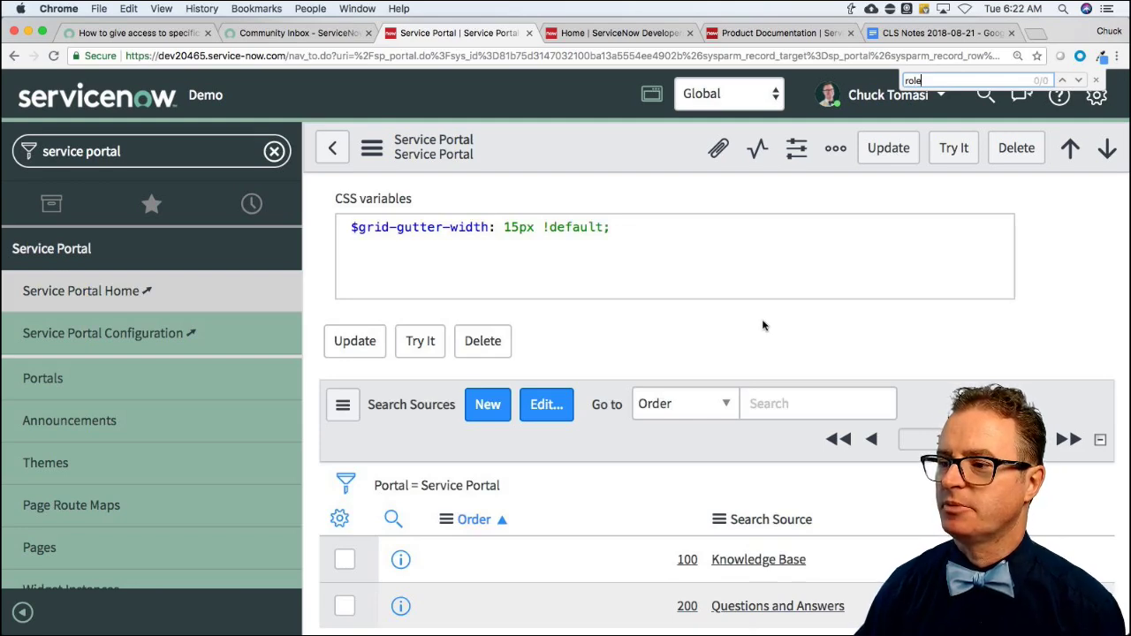
pyautogui.scroll(15, 763, 320)
pyautogui.scroll(3, 762, 325)
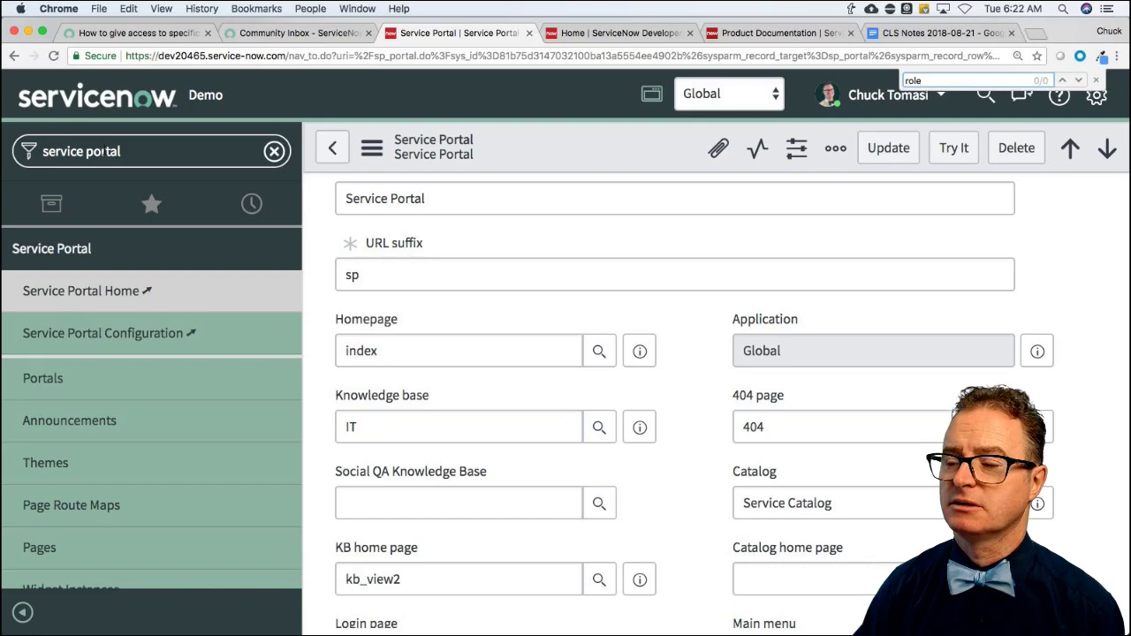
pyautogui.scroll(-15, 592, 346)
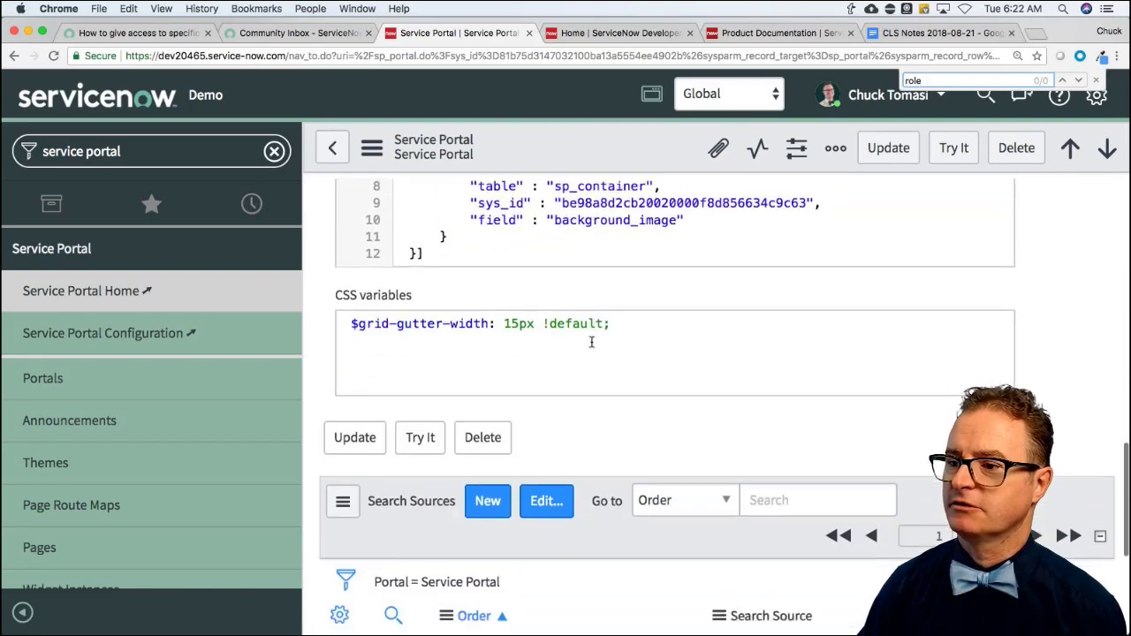
pyautogui.scroll(-2, 592, 346)
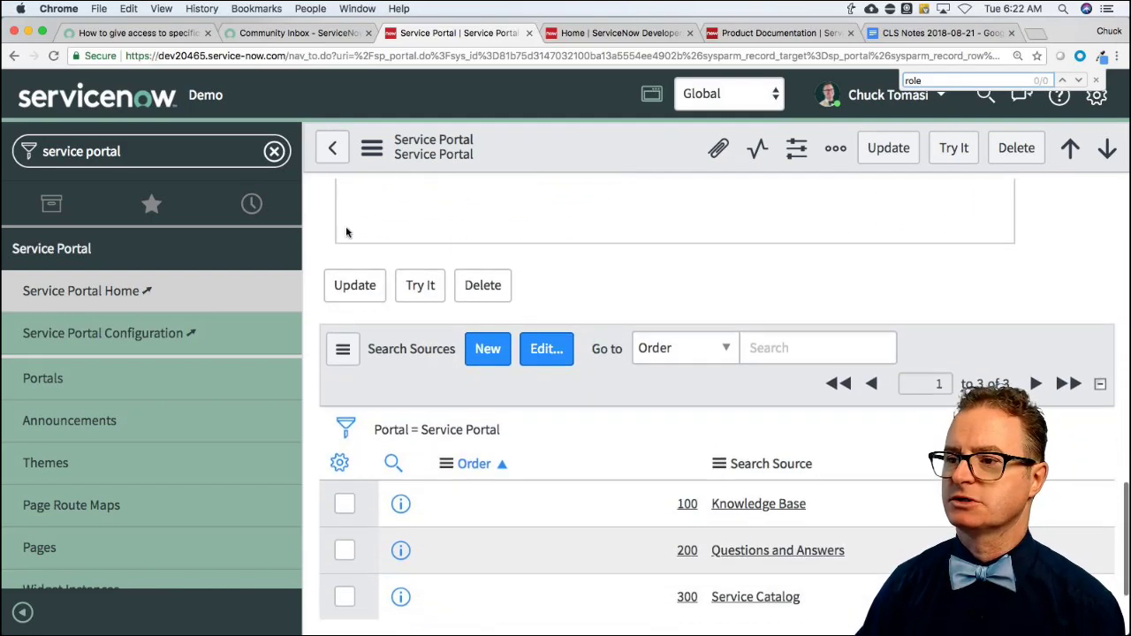
pyautogui.click(372, 153)
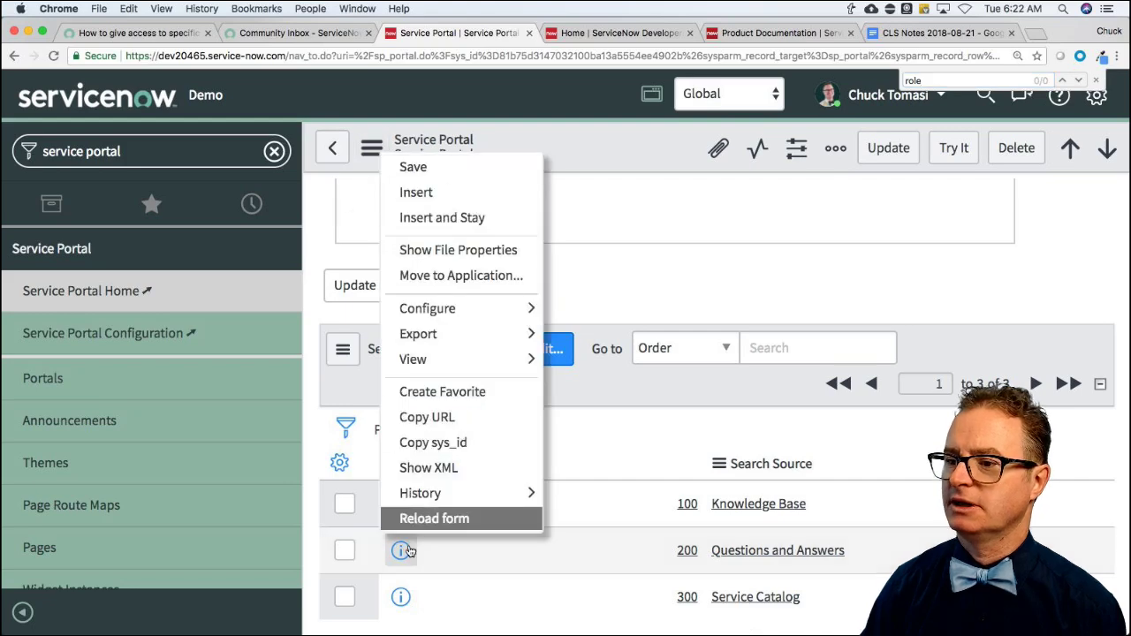
pyautogui.click(372, 149)
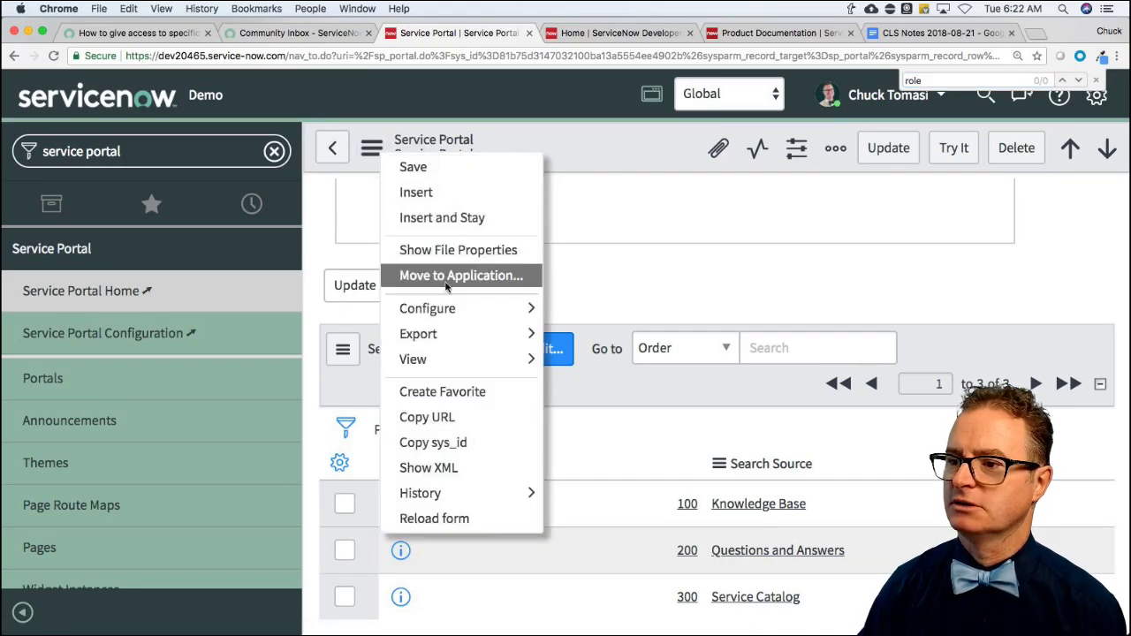
pyautogui.moveTo(534, 311)
pyautogui.click(583, 361)
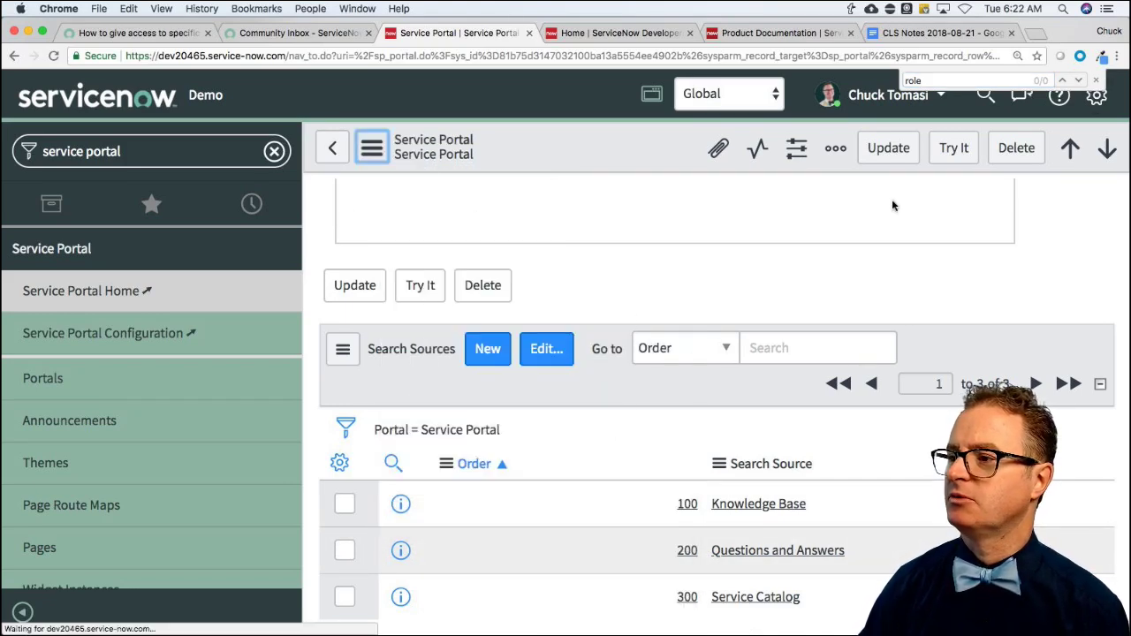
pyautogui.click(1097, 81)
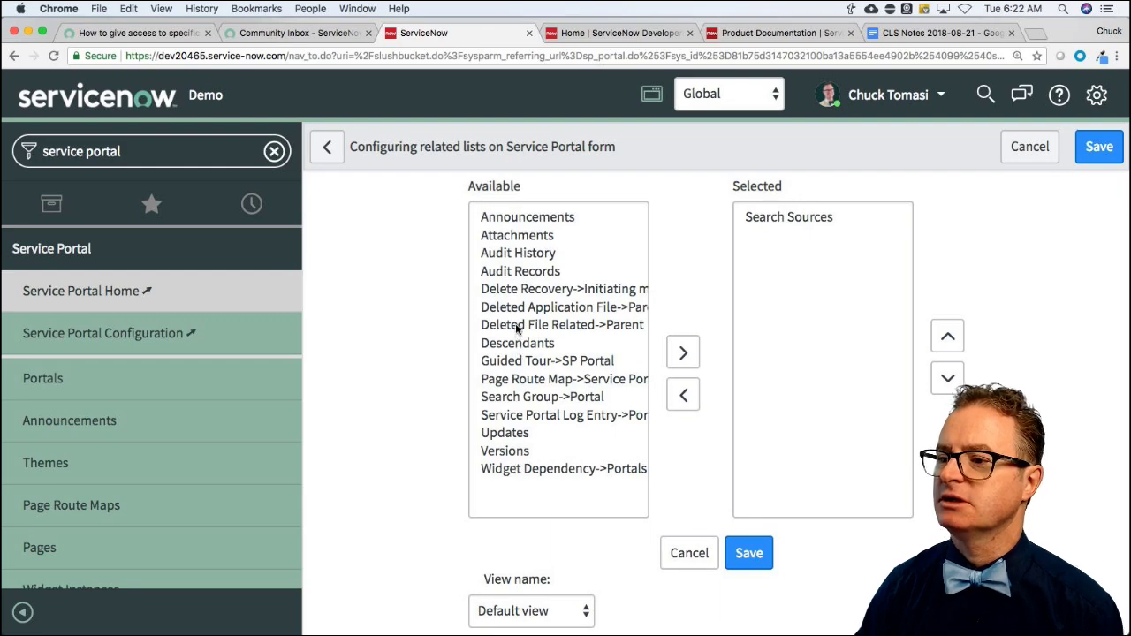
pyautogui.click(695, 554)
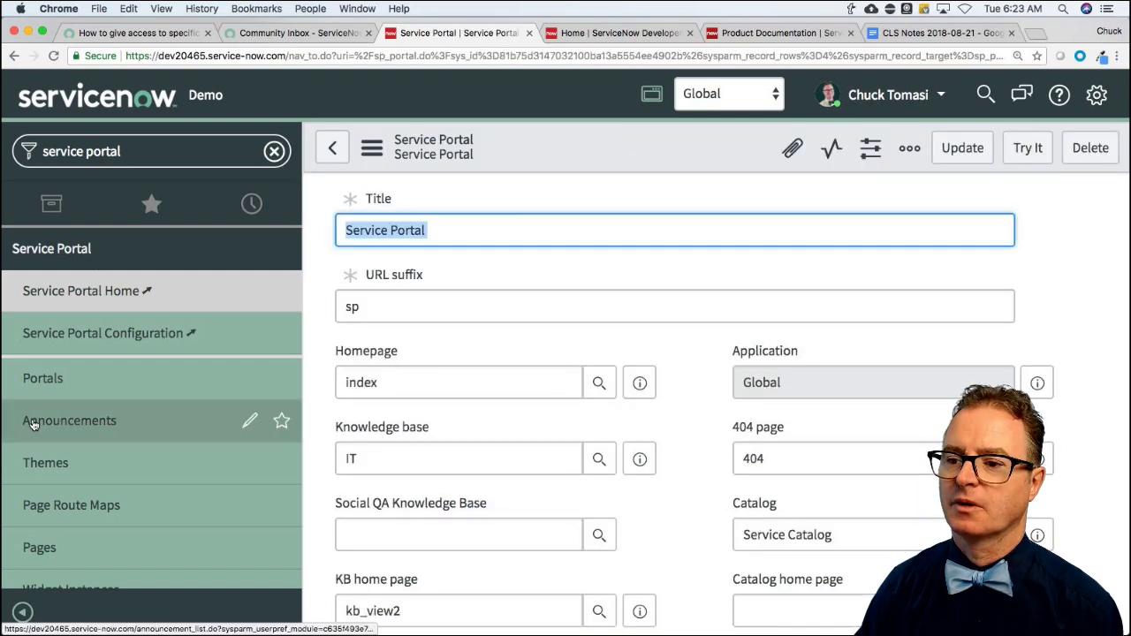
# Filter the Service Portal Pages list to IDs matching index% and open the index page record.
pyautogui.click(64, 549)
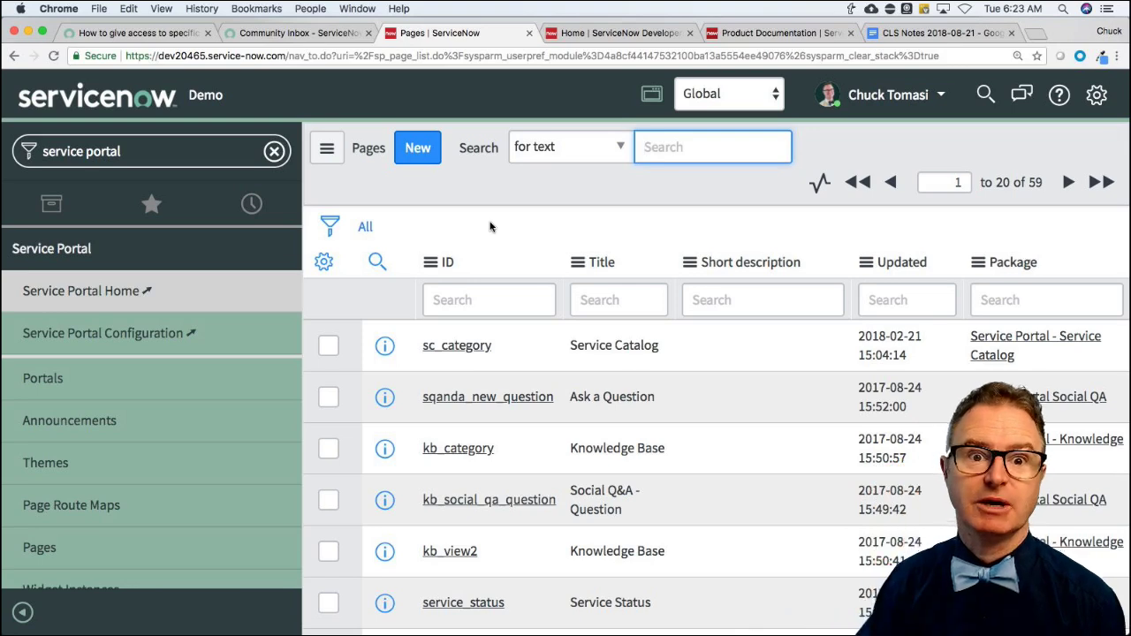
pyautogui.click(523, 230)
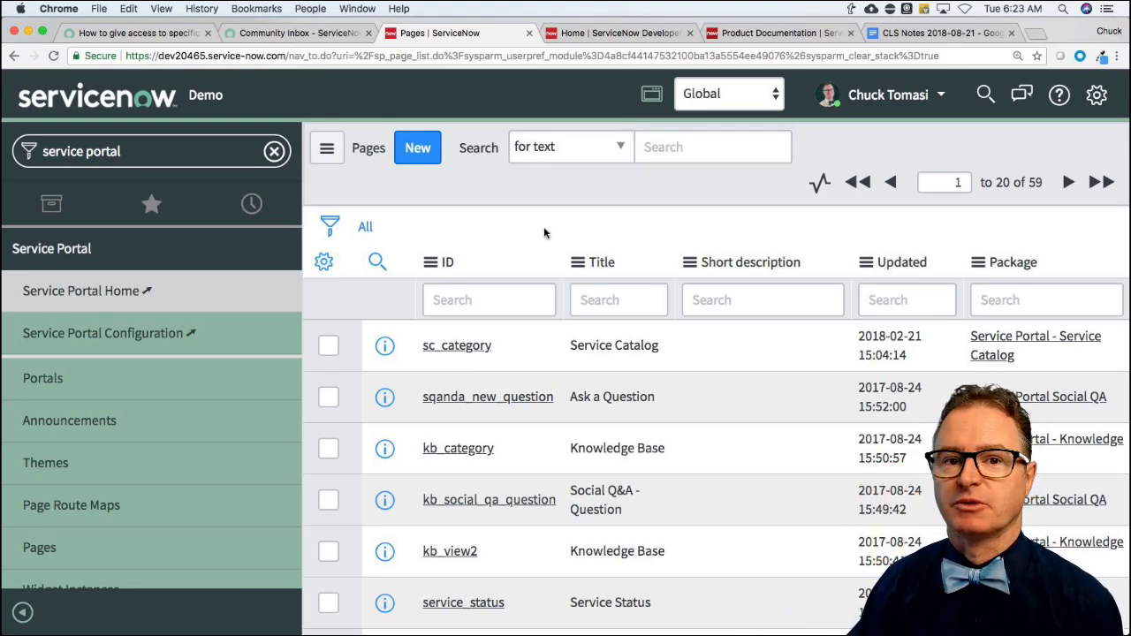
pyautogui.scroll(-1, 547, 245)
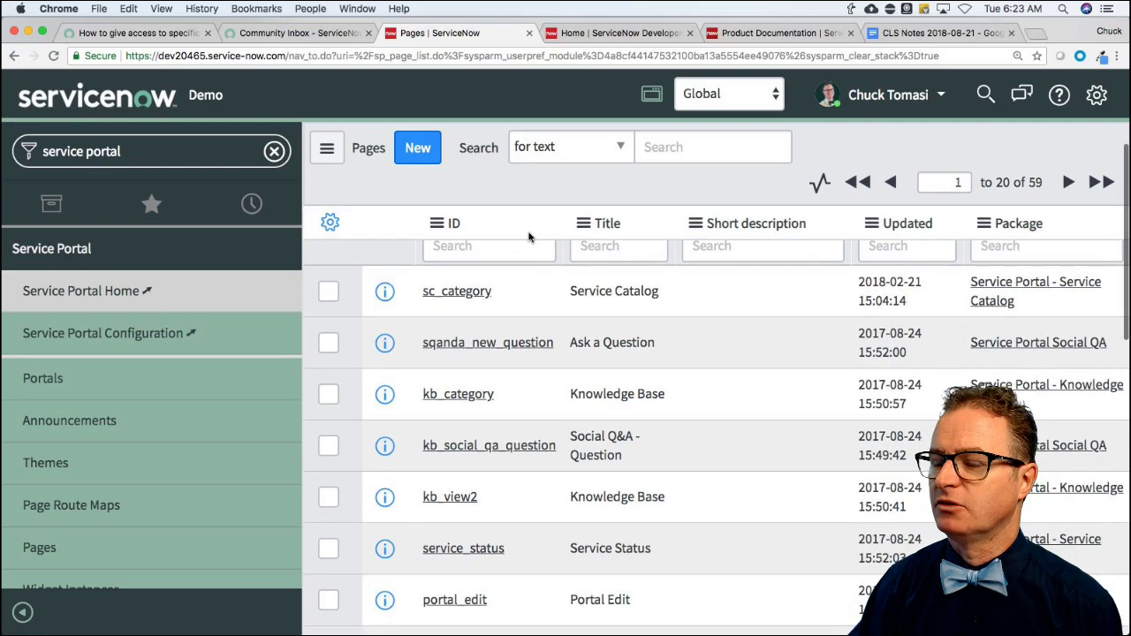
pyautogui.scroll(1, 535, 253)
pyautogui.click(503, 304)
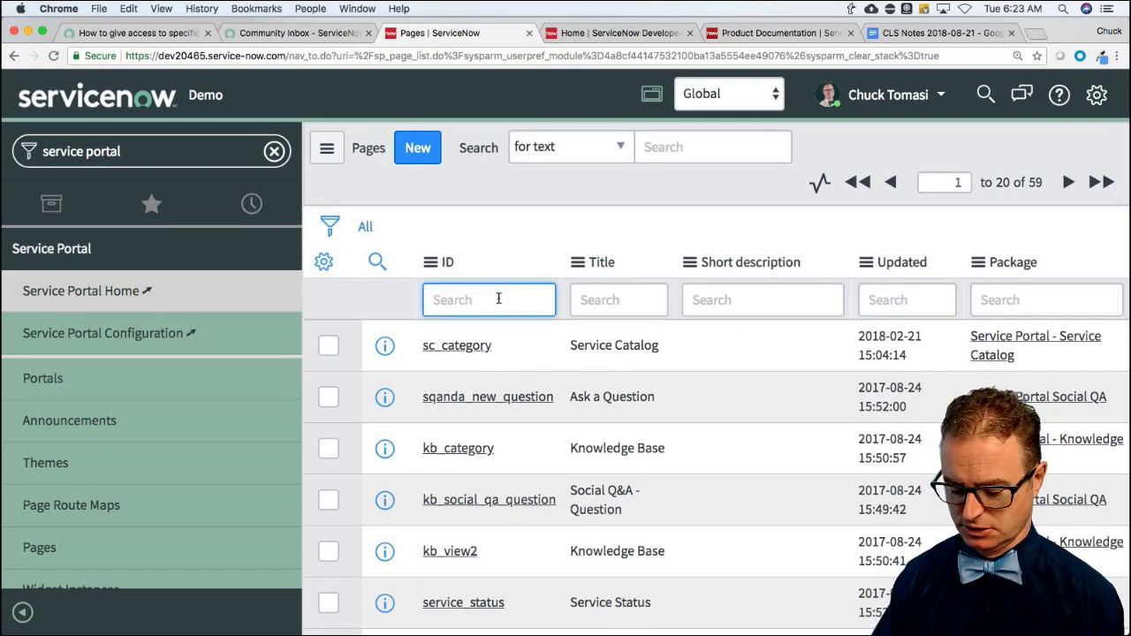
pyautogui.write('i')
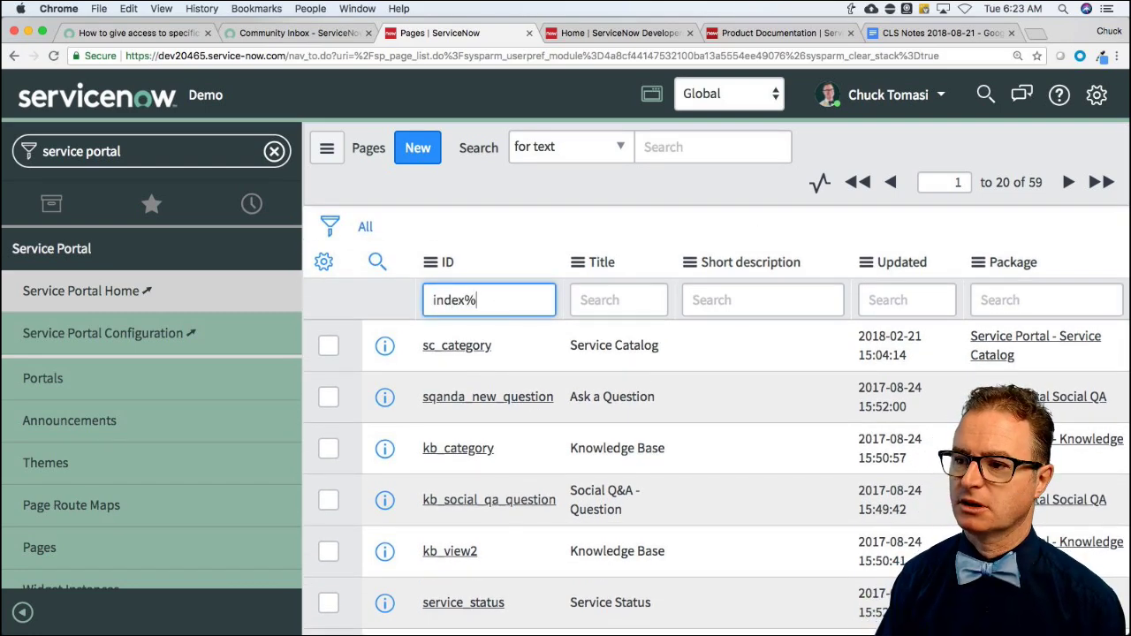
pyautogui.write('ndex%')
pyautogui.press('Return')
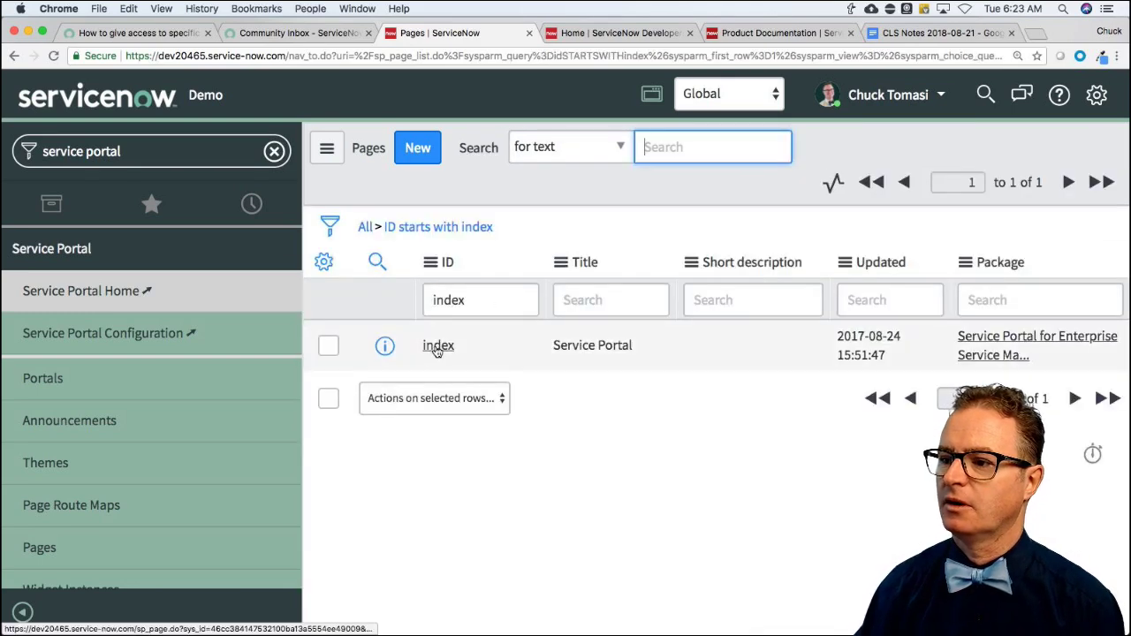
pyautogui.click(437, 347)
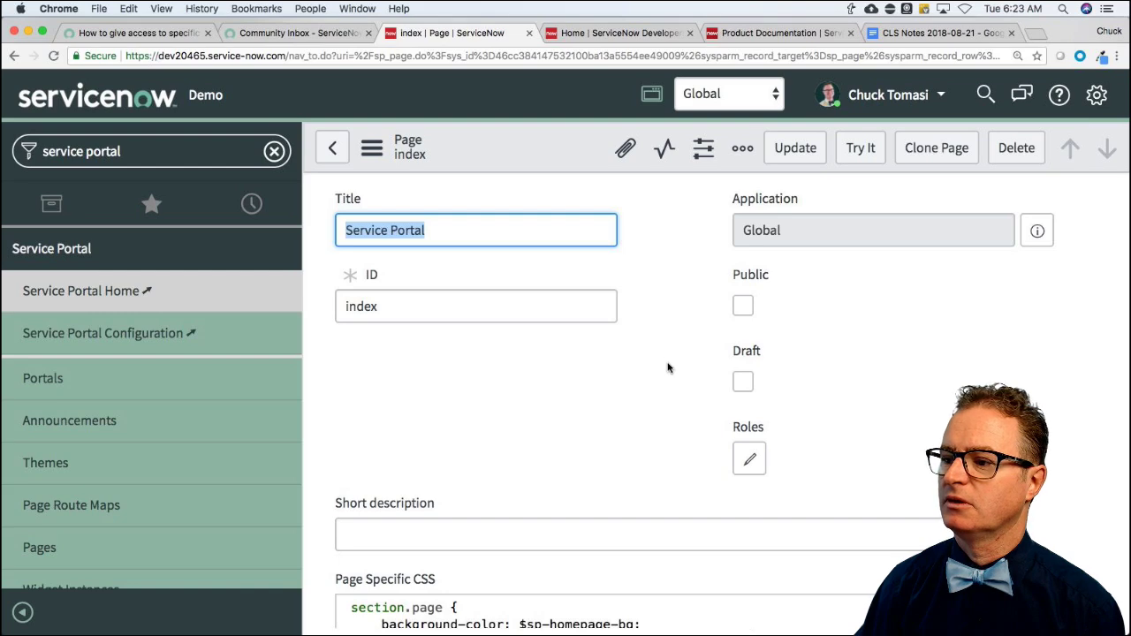
# Inspect the index page form and its related lists configuration unchanged, then return to the Community Inbox.
pyautogui.scroll(-10, 668, 368)
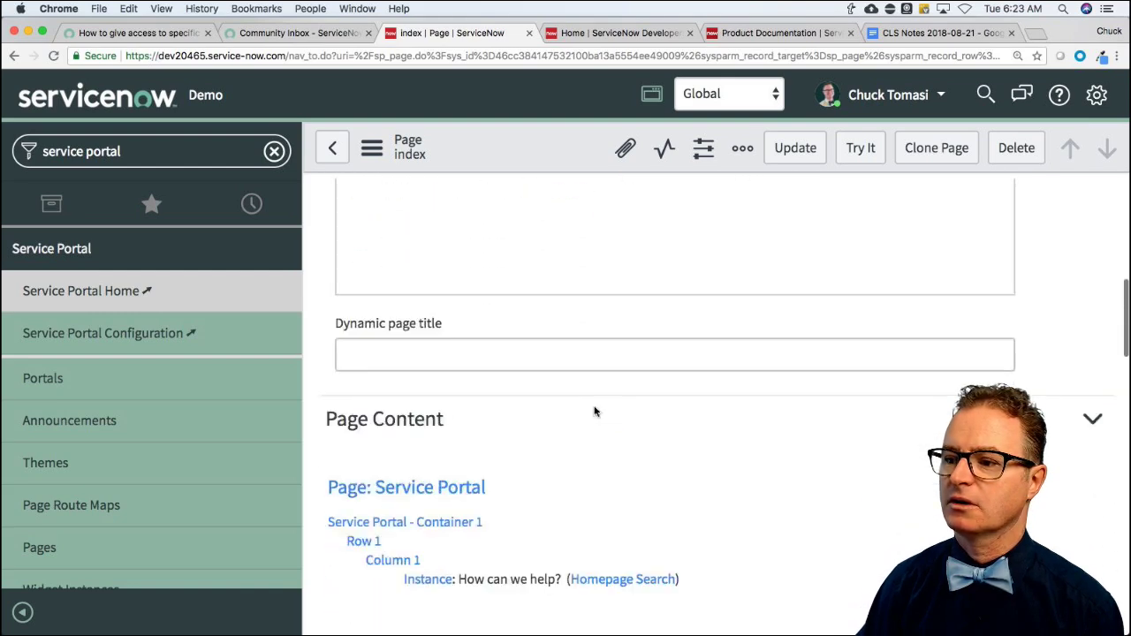
pyautogui.scroll(-15, 595, 411)
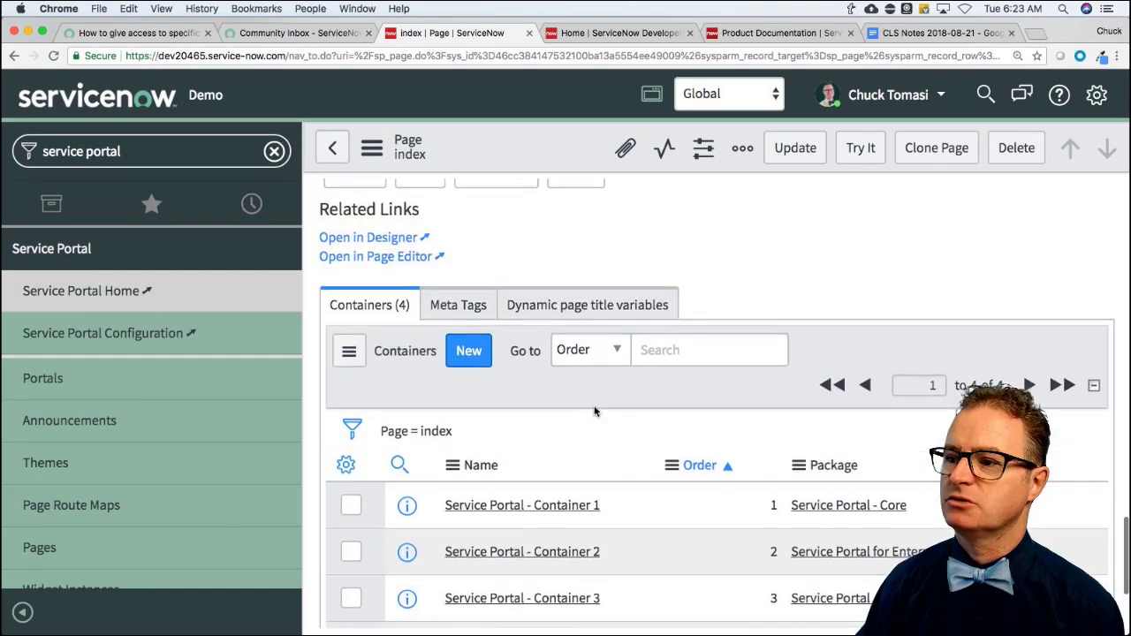
pyautogui.click(375, 148)
pyautogui.moveTo(455, 314)
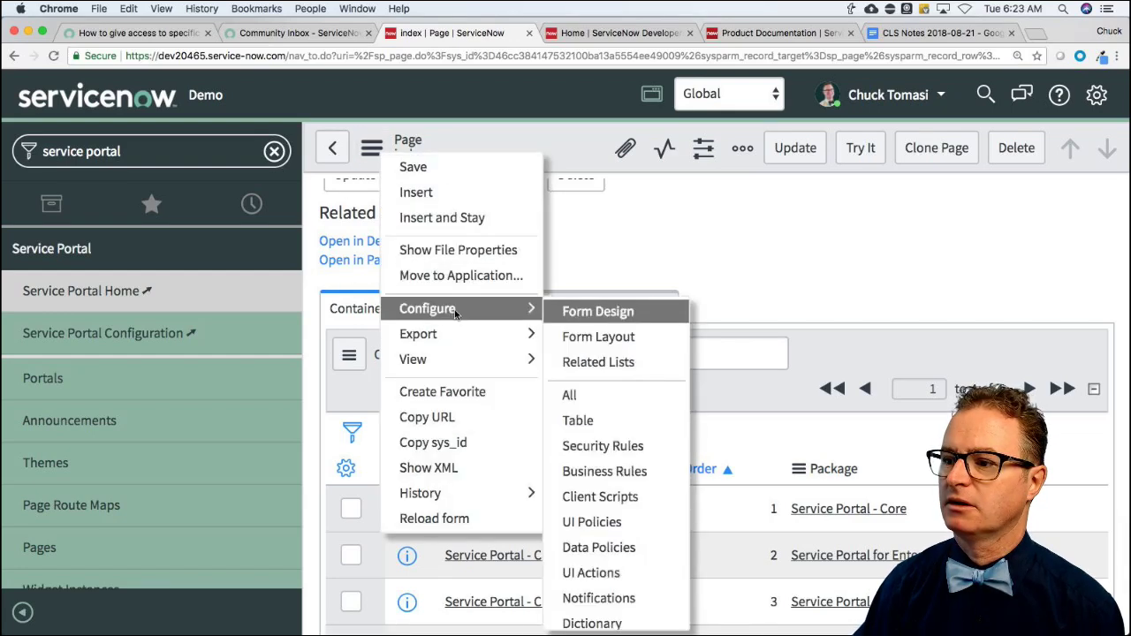
pyautogui.click(598, 362)
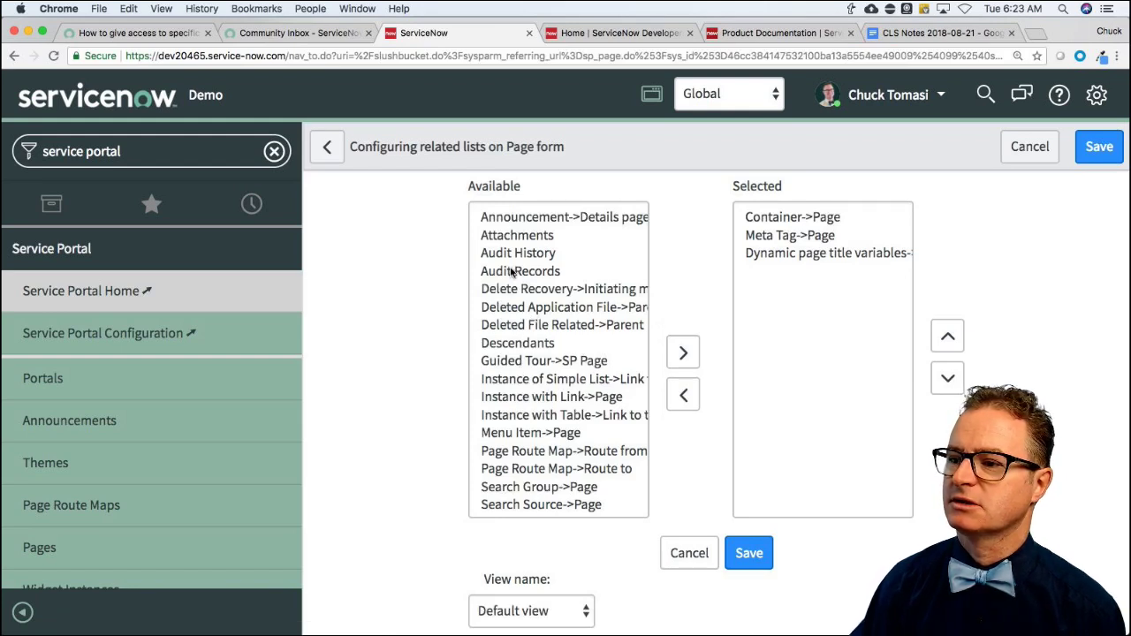
pyautogui.scroll(-5, 506, 277)
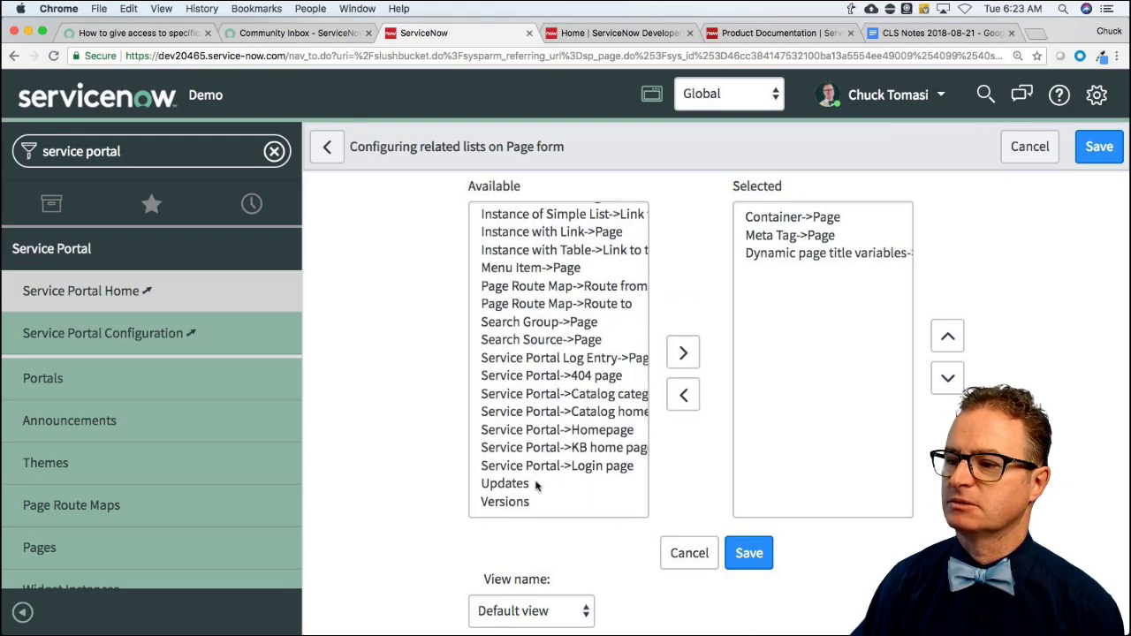
pyautogui.scroll(3, 528, 322)
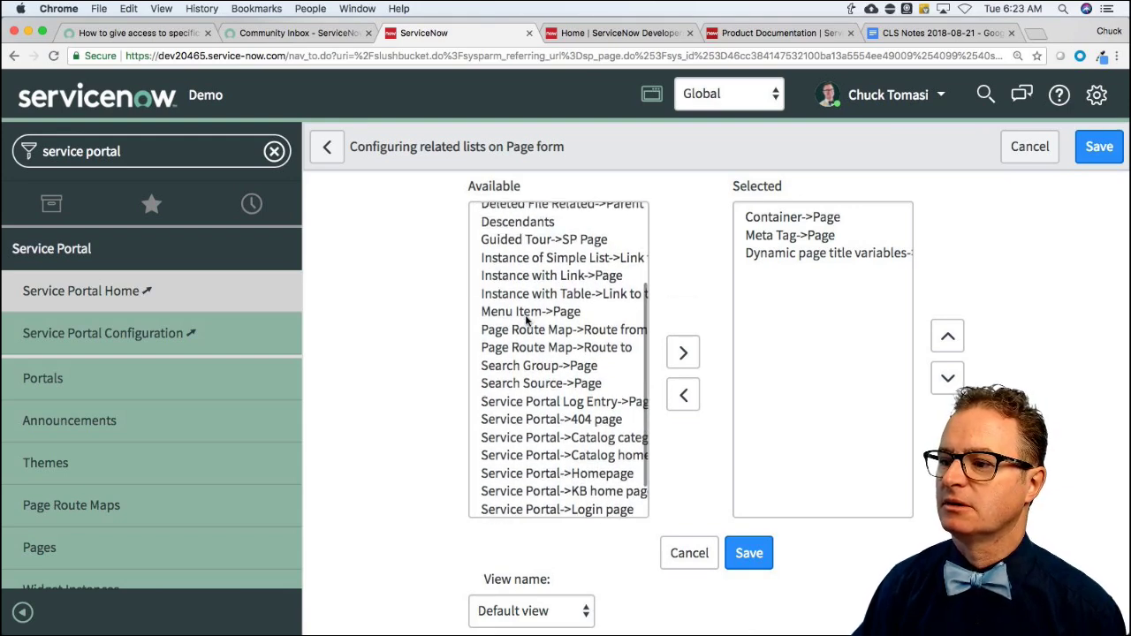
pyautogui.scroll(1, 528, 324)
pyautogui.scroll(5, 528, 323)
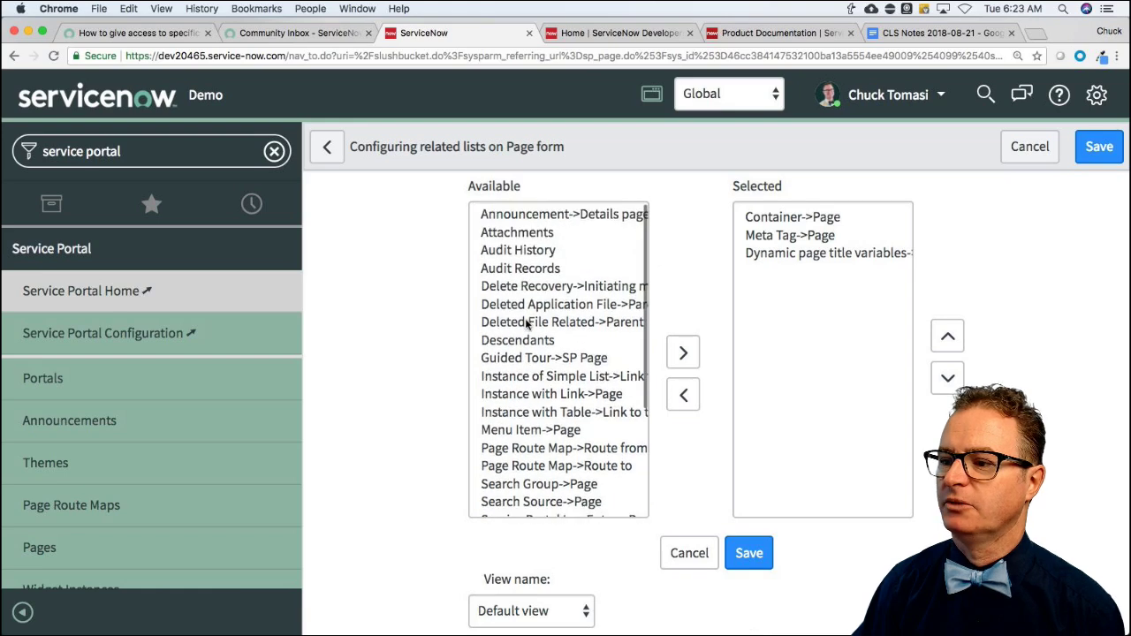
pyautogui.click(682, 545)
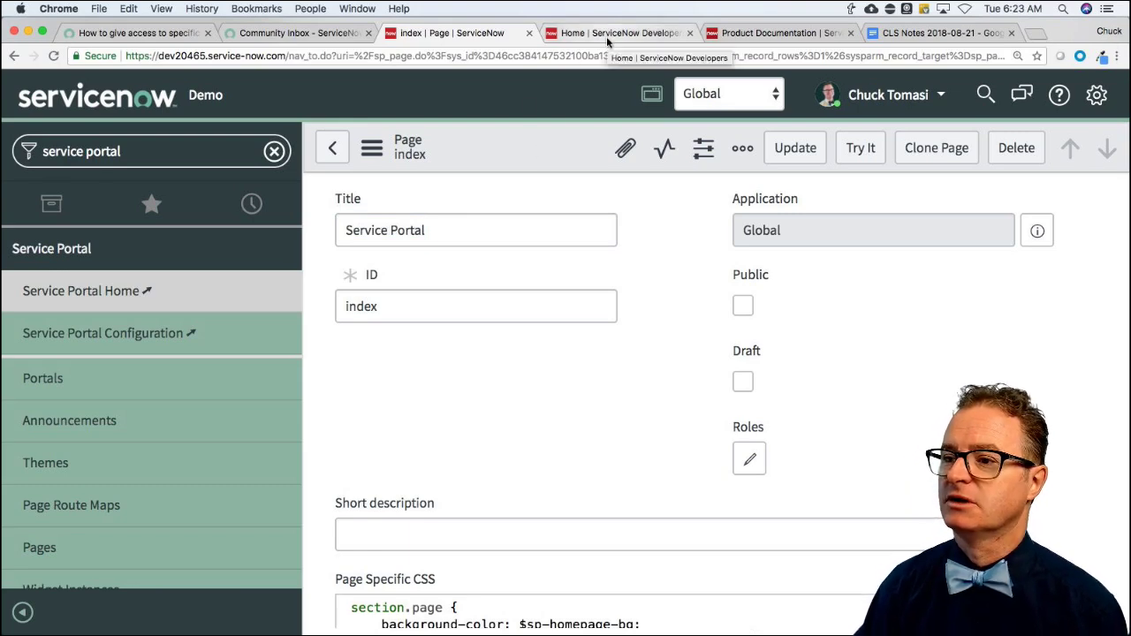
pyautogui.click(328, 41)
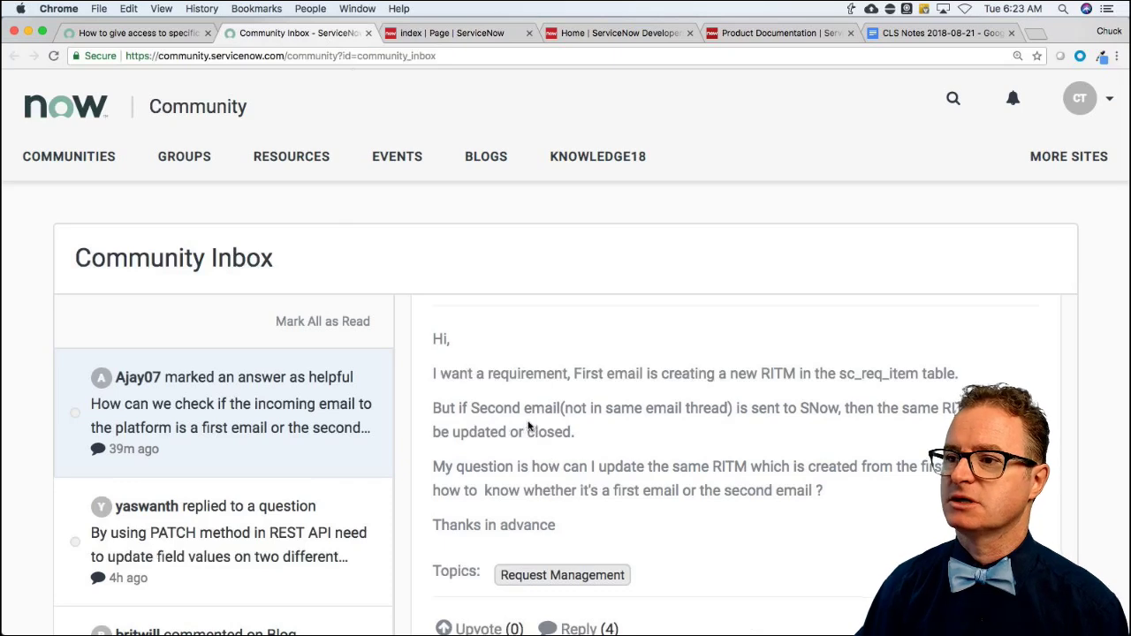
# In the drafted reply, delete 'portal/' and add the aside '(you may even only need index)'.
pyautogui.click(146, 35)
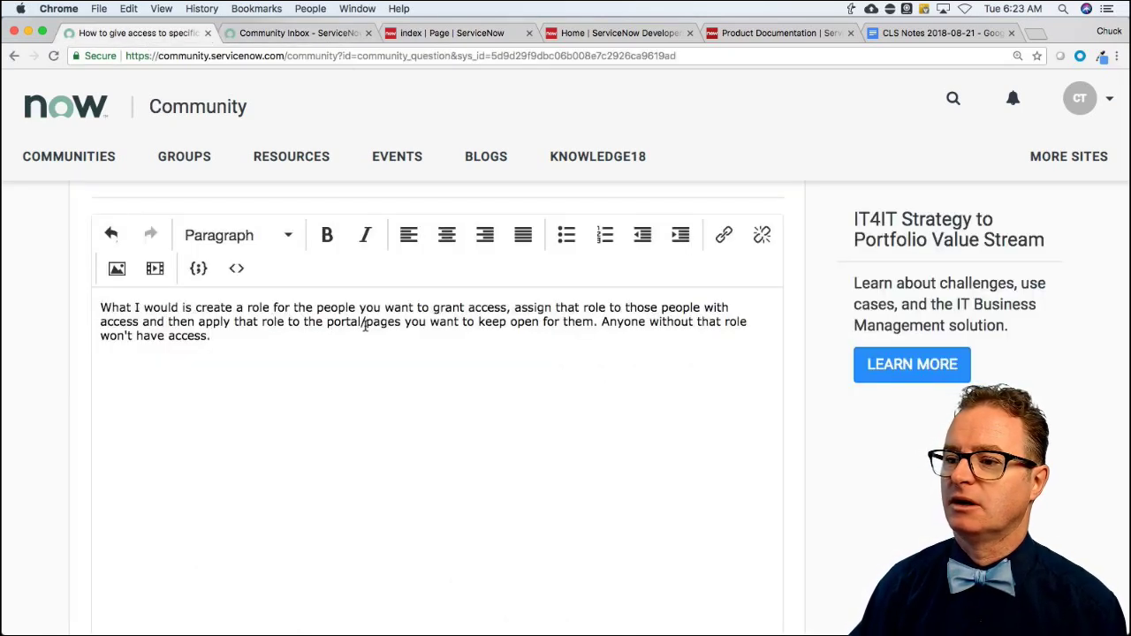
pyautogui.press('BackSpace')
pyautogui.press('BackSpace')
pyautogui.press('BackSpace')
pyautogui.press('BackSpace')
pyautogui.press('BackSpace')
pyautogui.press('BackSpace')
pyautogui.press('BackSpace')
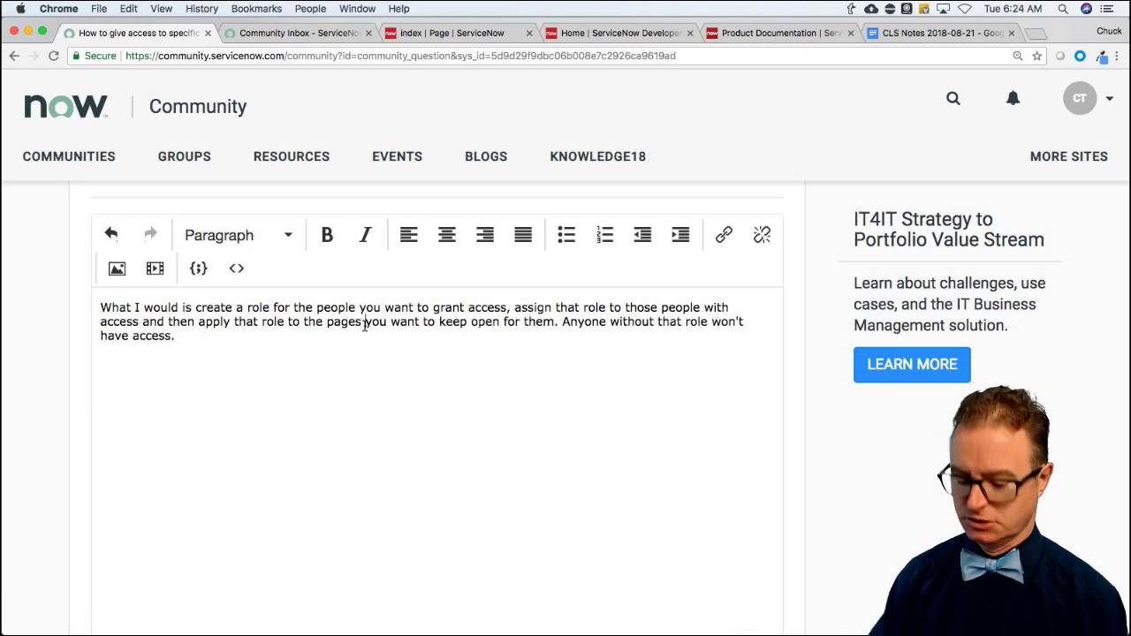
pyautogui.write('(you may e')
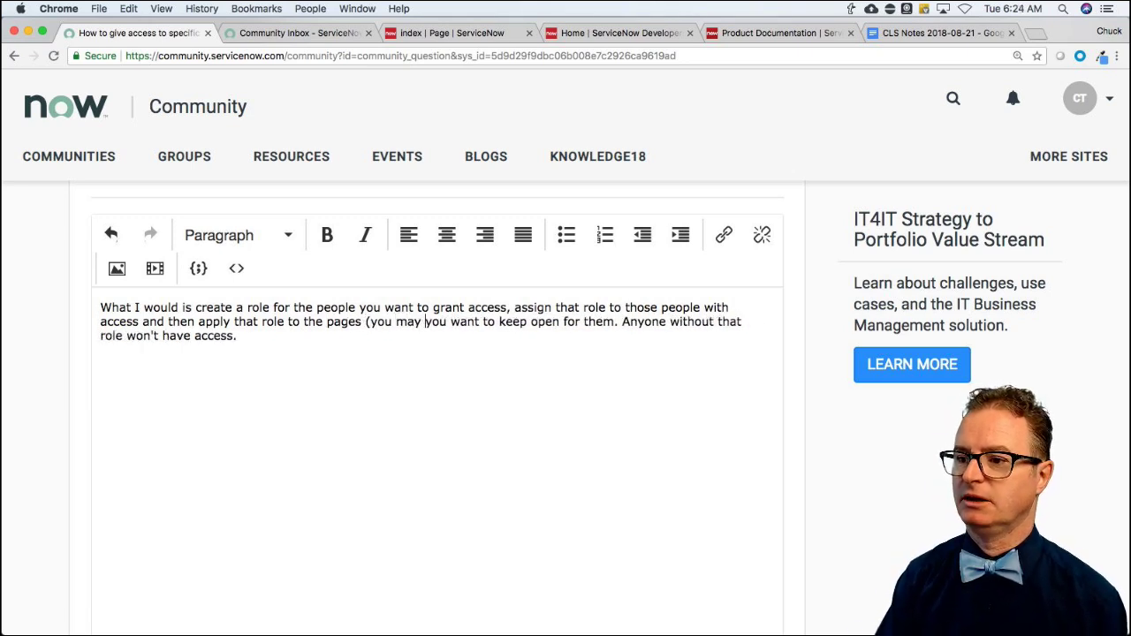
pyautogui.write('ven oyou wan')
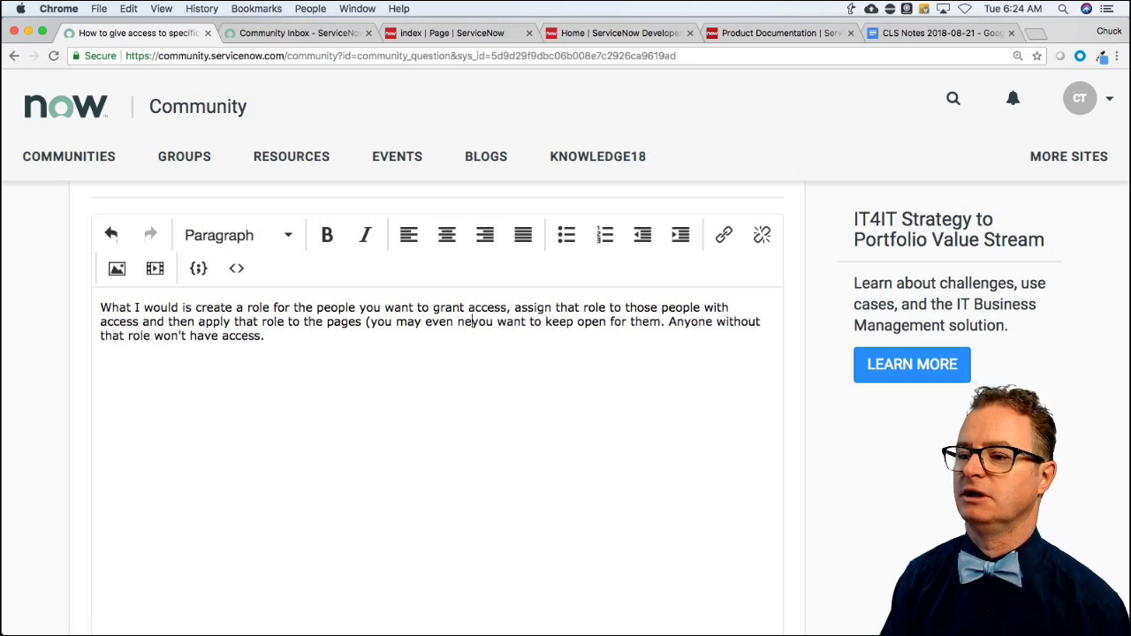
pyautogui.press('BackSpace')
pyautogui.write('nly need index')
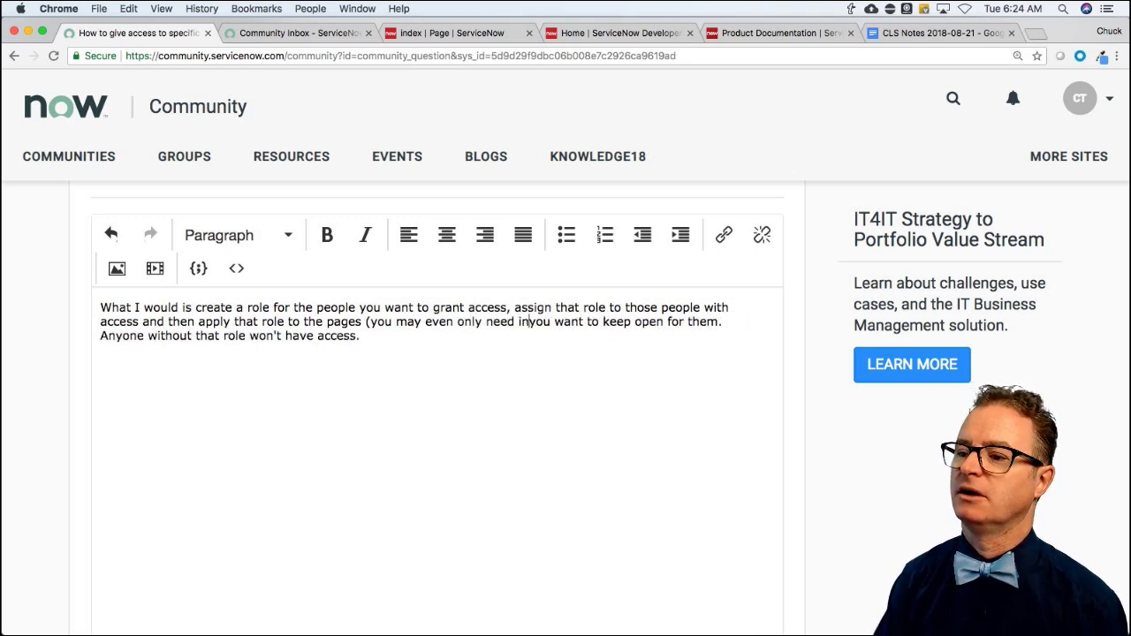
pyautogui.write(')')
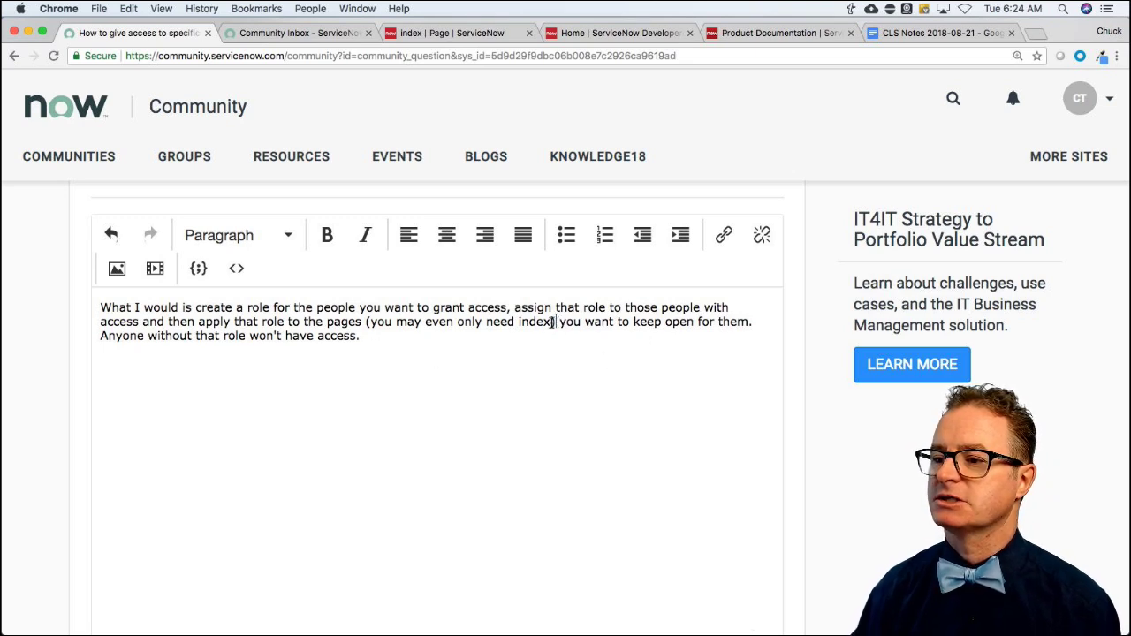
# Move the '(you may even only need index)' note after 'them' and post the reply.
pyautogui.moveTo(554, 322); pyautogui.dragTo(370, 323)
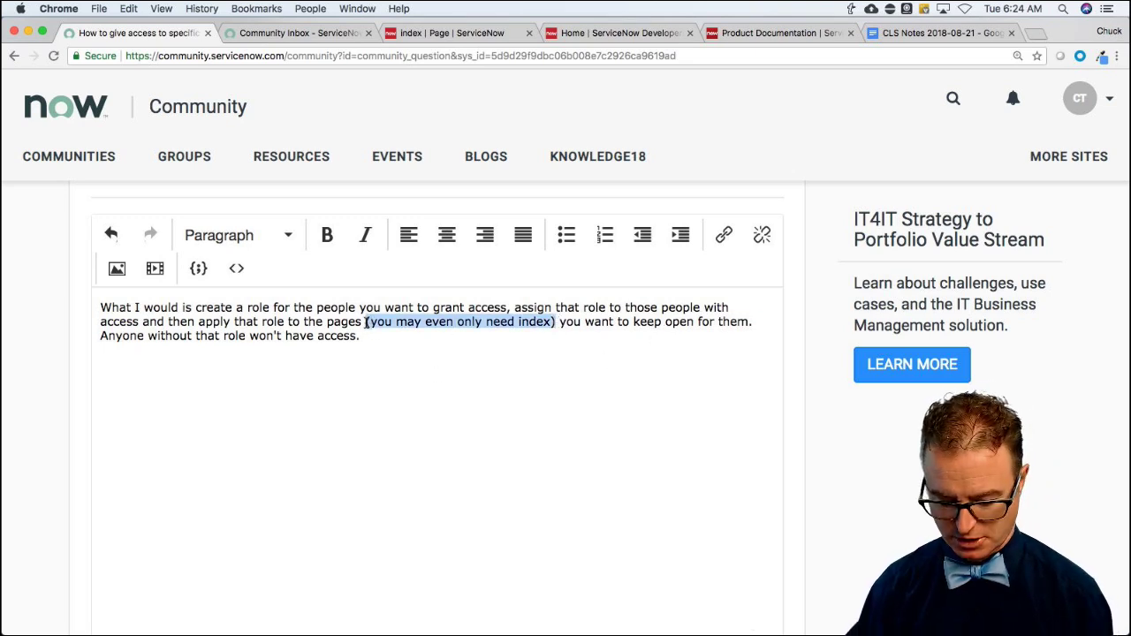
pyautogui.press('BackSpace')
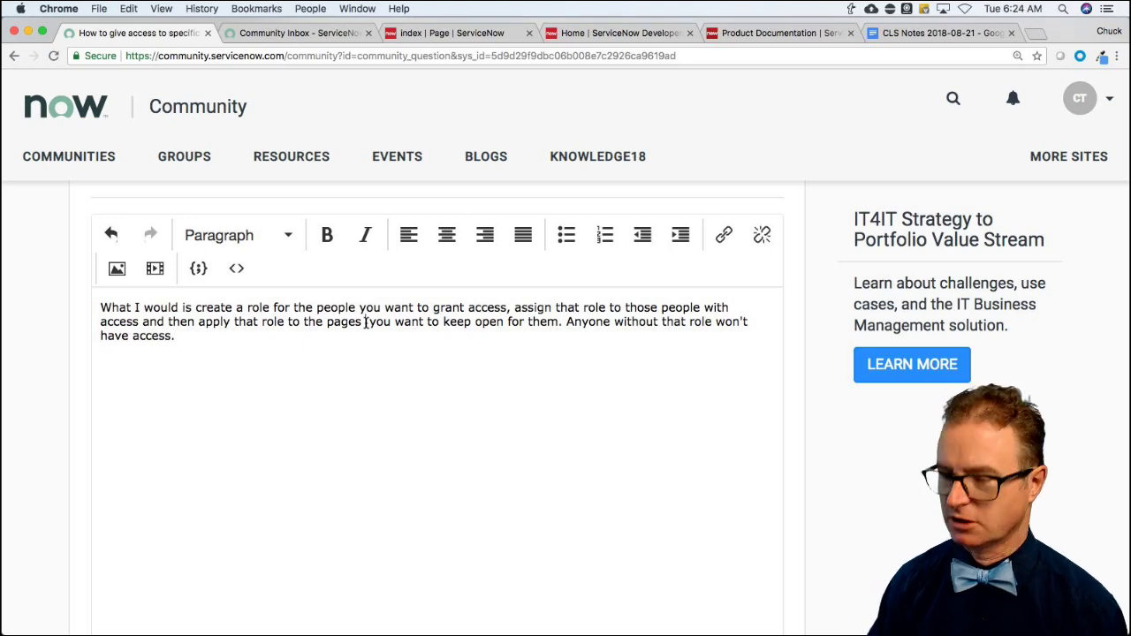
pyautogui.press('BackSpace')
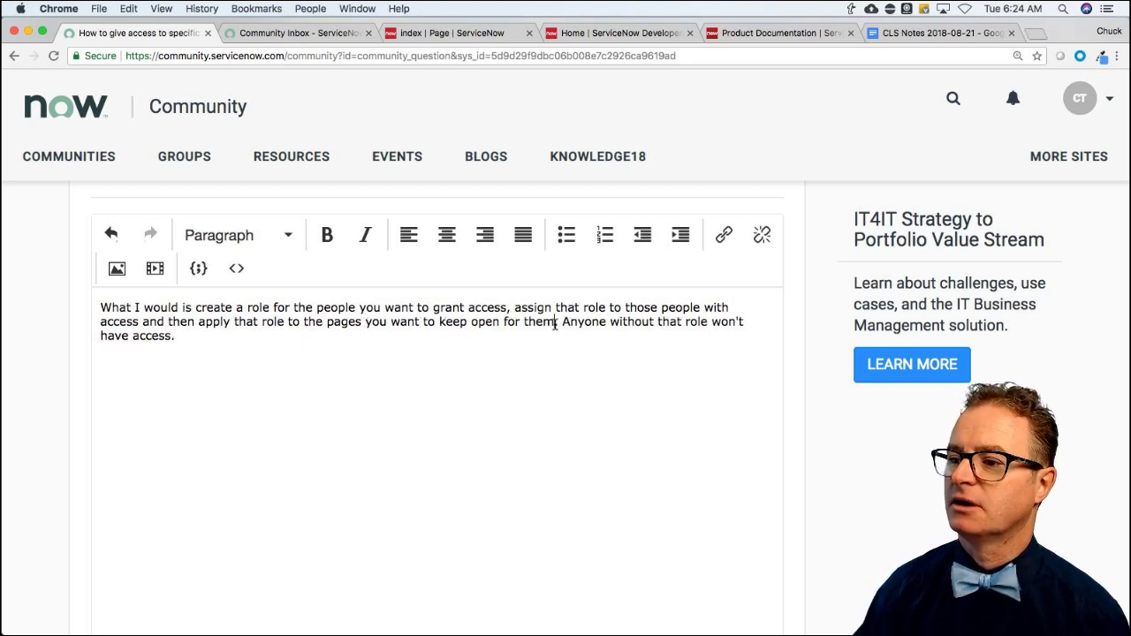
pyautogui.press('BackSpace')
pyautogui.write('(you may even only need index)')
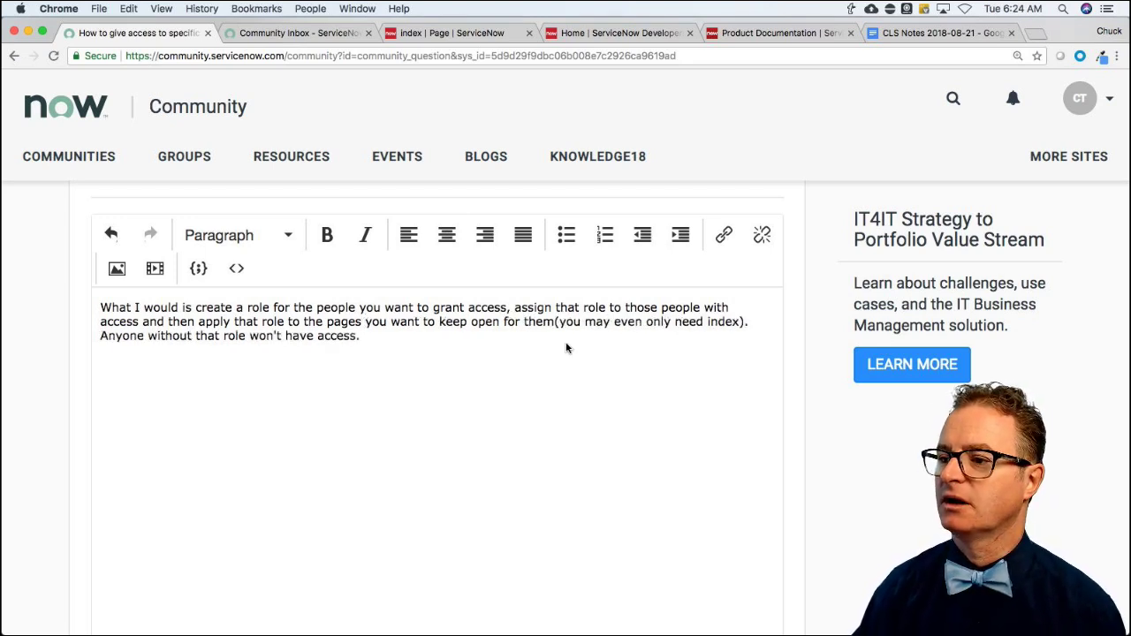
pyautogui.click(557, 321)
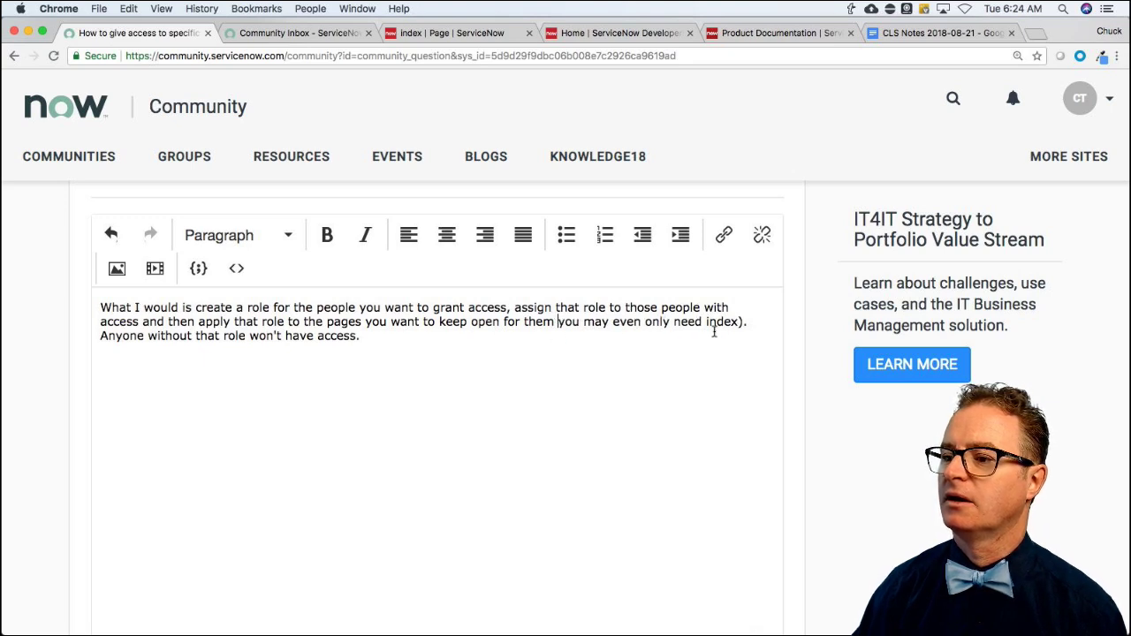
pyautogui.write('(')
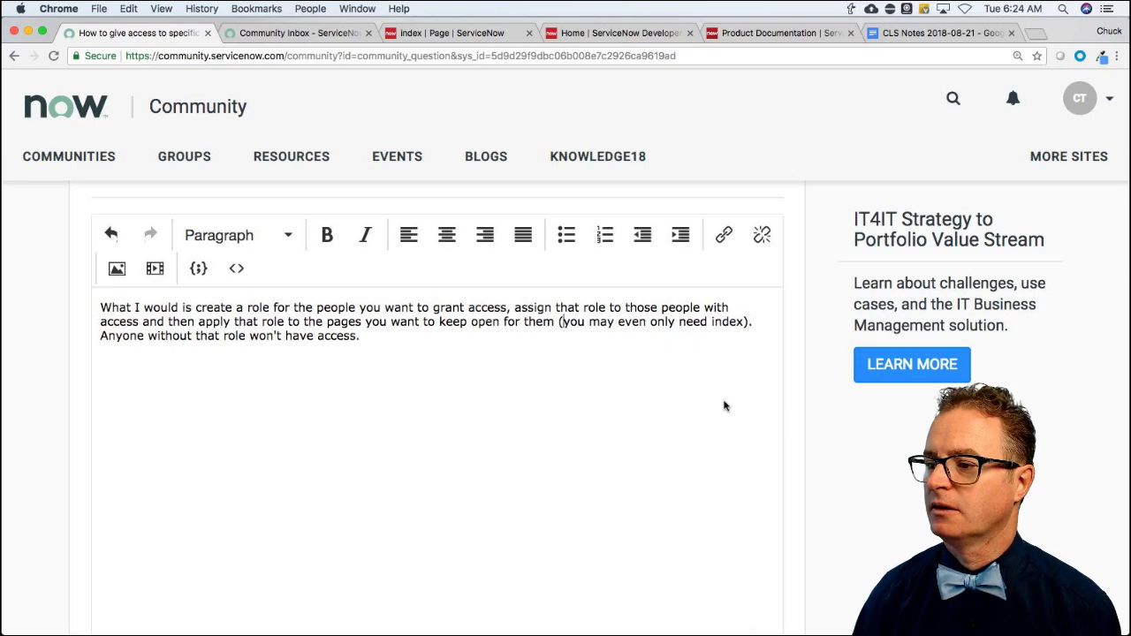
pyautogui.scroll(-5, 724, 406)
pyautogui.click(757, 562)
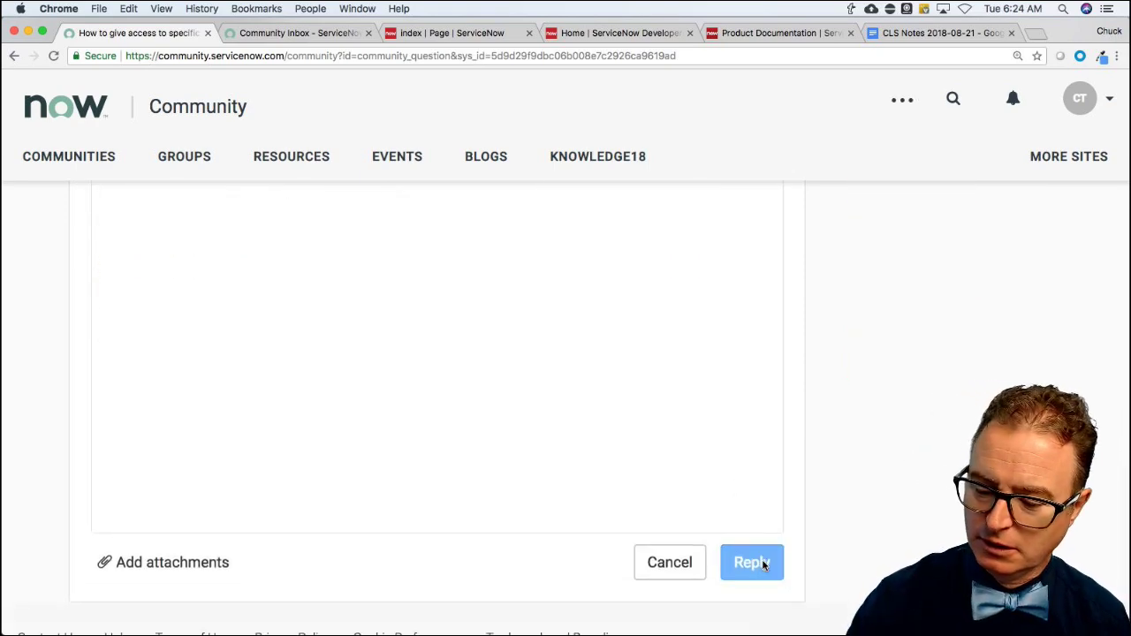
pyautogui.scroll(3, 328, 339)
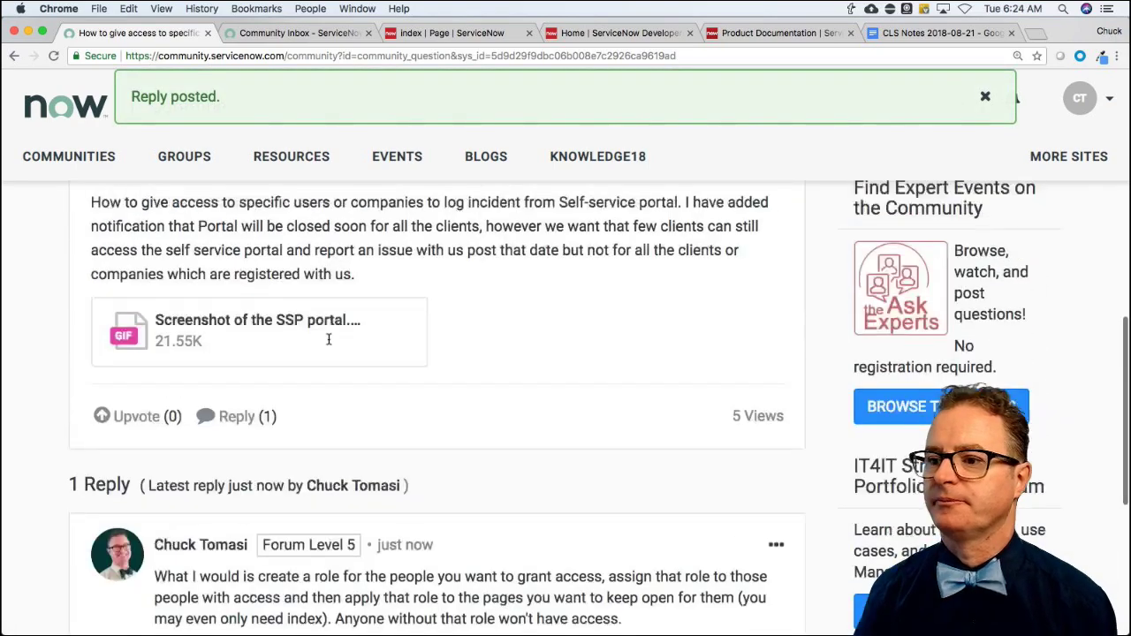
# Filter the Community home to Unreplied questions and open 'Add Flag Article functionality' in a new tab.
pyautogui.scroll(4, 328, 339)
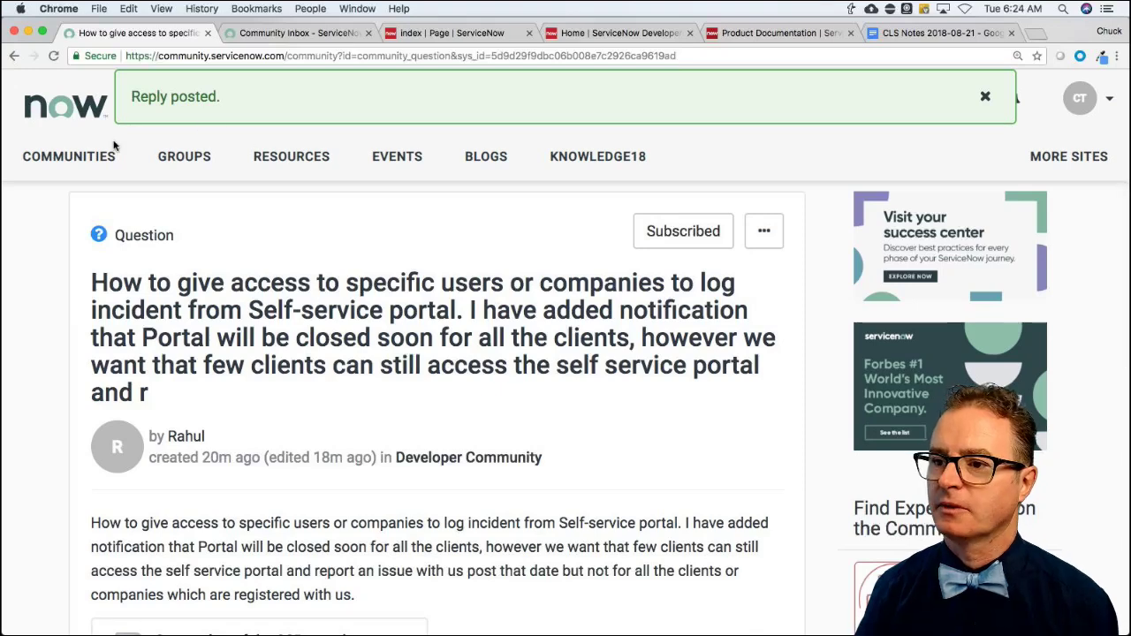
pyautogui.click(75, 106)
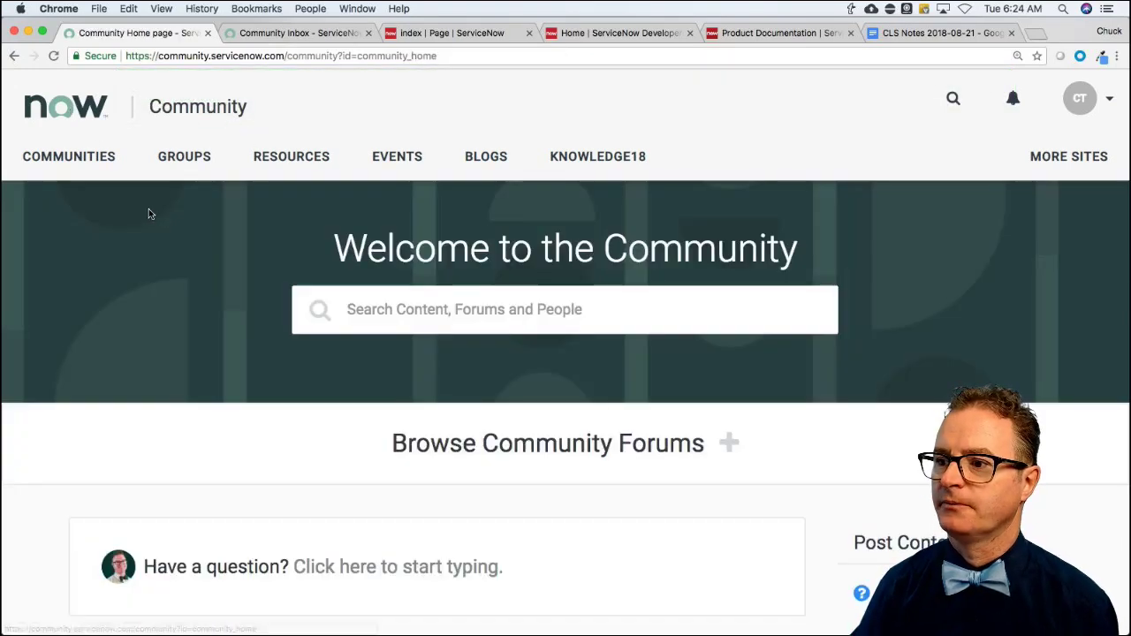
pyautogui.scroll(-5, 247, 299)
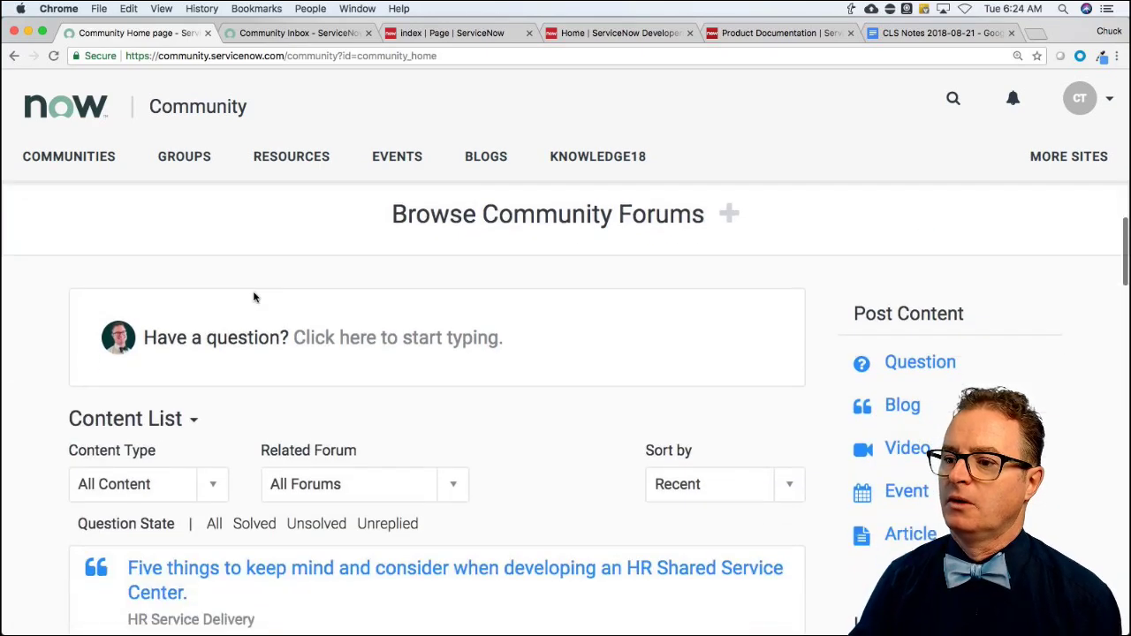
pyautogui.click(389, 417)
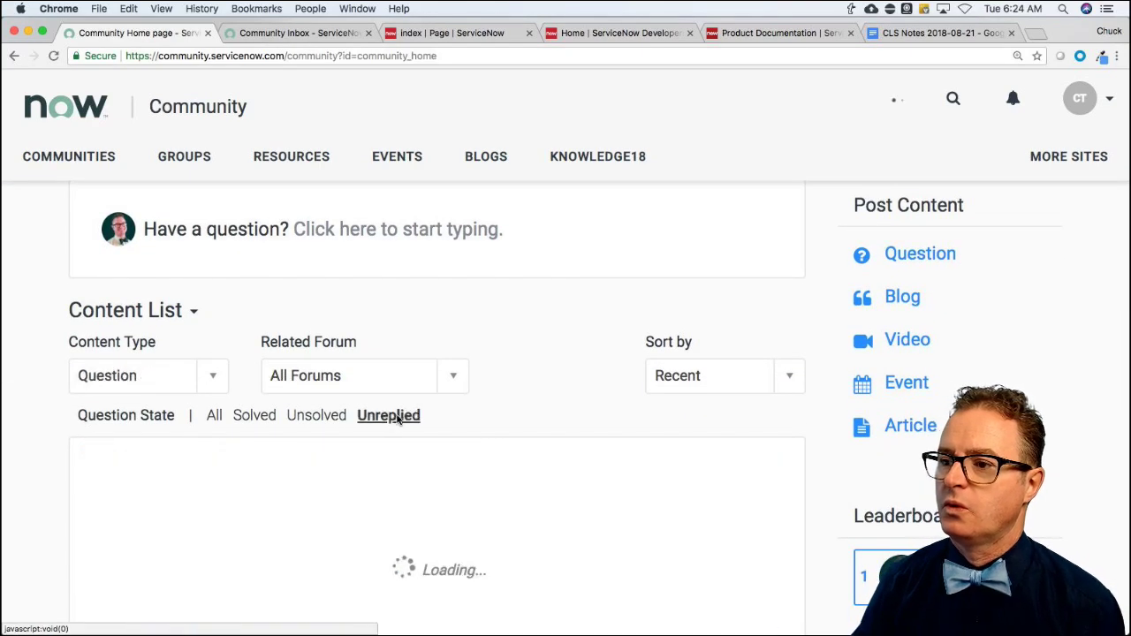
pyautogui.scroll(-4, 70, 449)
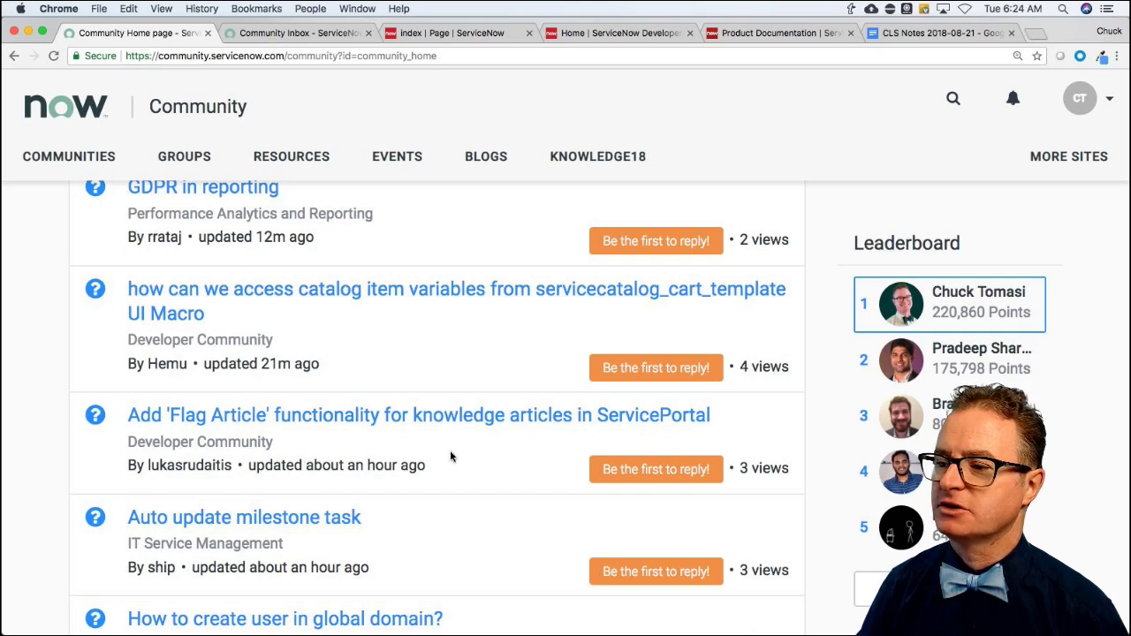
pyautogui.scroll(-1, 450, 456)
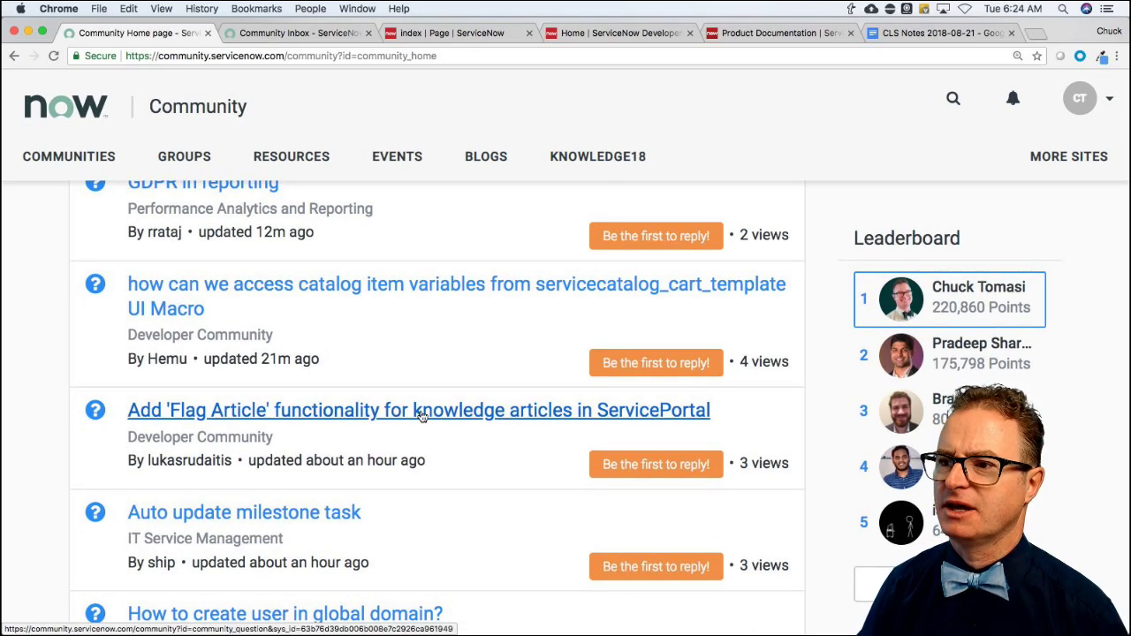
pyautogui.keyDown('super'); pyautogui.click(422, 411); pyautogui.keyUp('super')
pyautogui.click(269, 32)
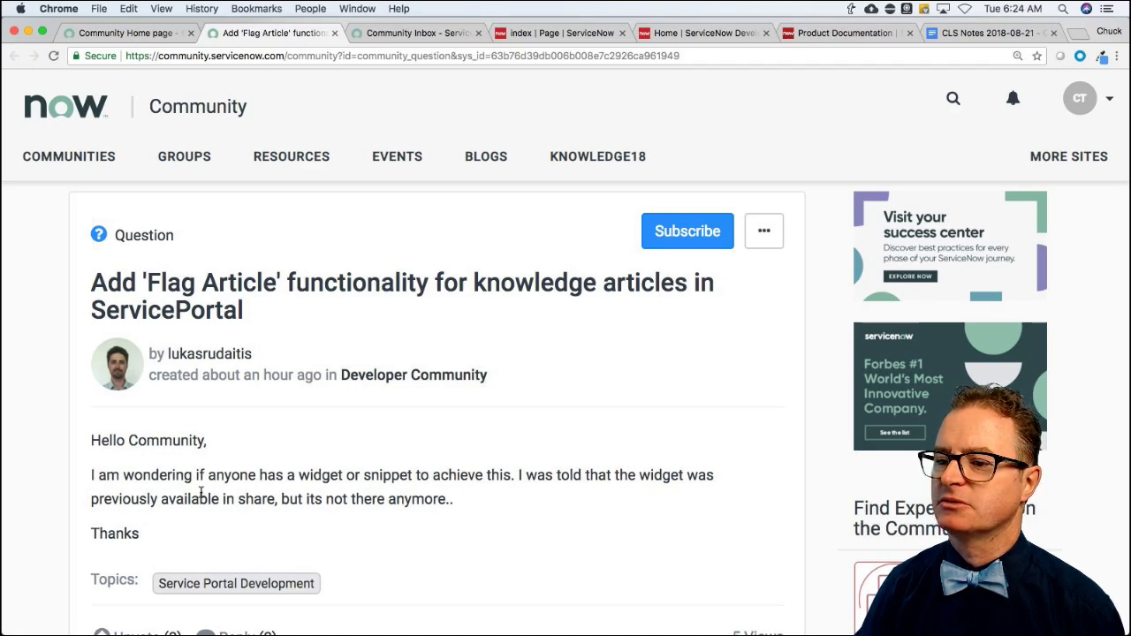
pyautogui.scroll(-2, 201, 495)
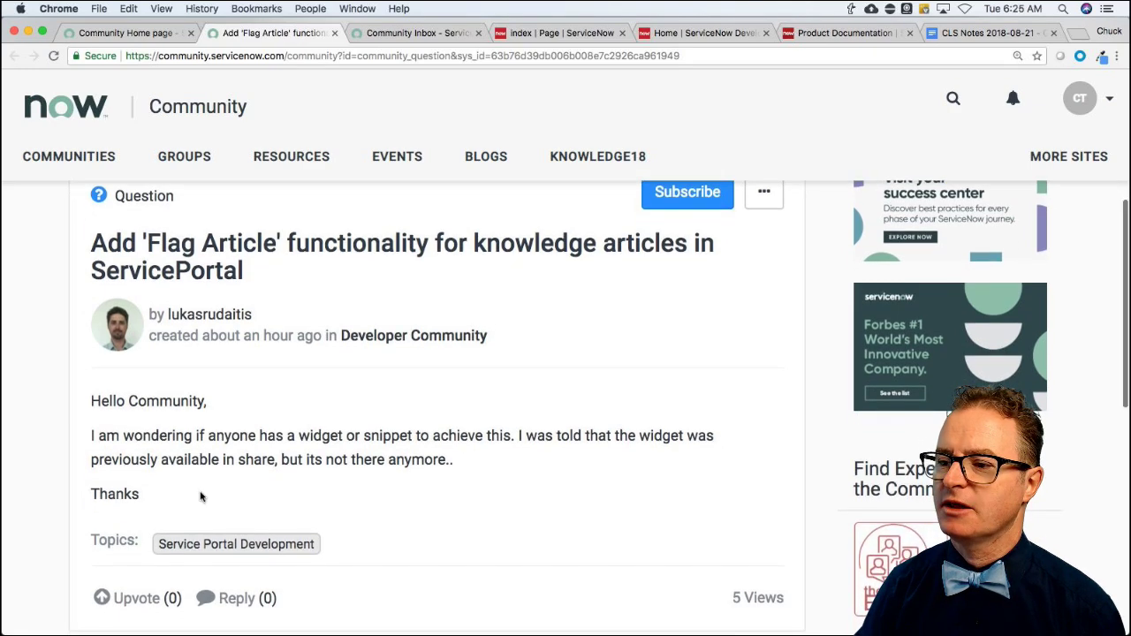
pyautogui.scroll(-3, 201, 494)
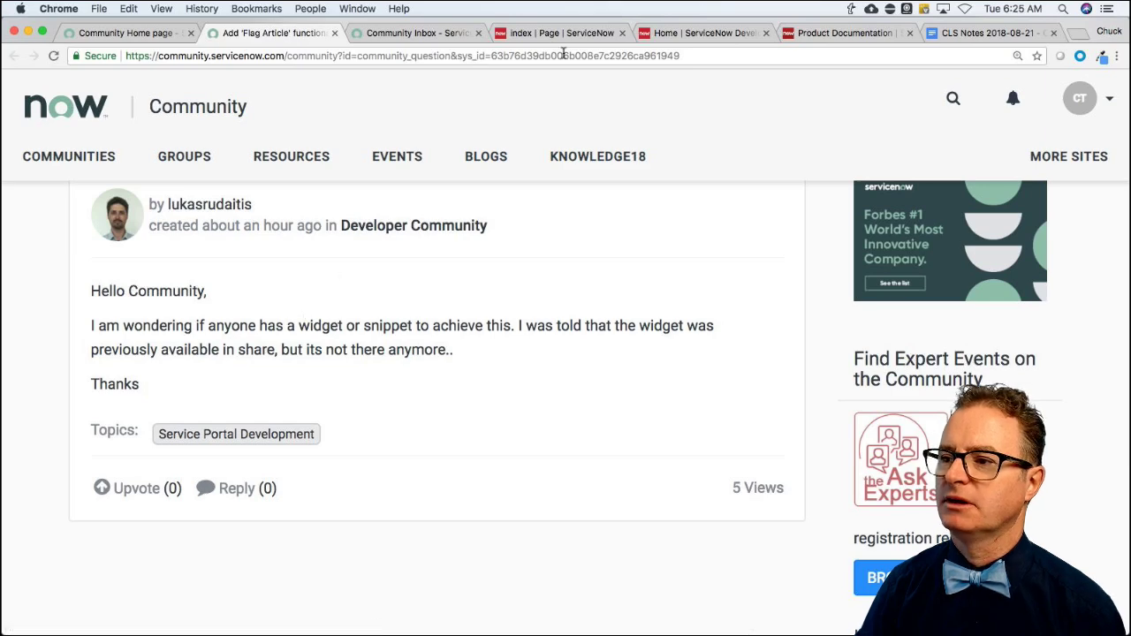
# Sign back in to the ServiceNow Developer site and go to the Share projects page.
pyautogui.click(720, 34)
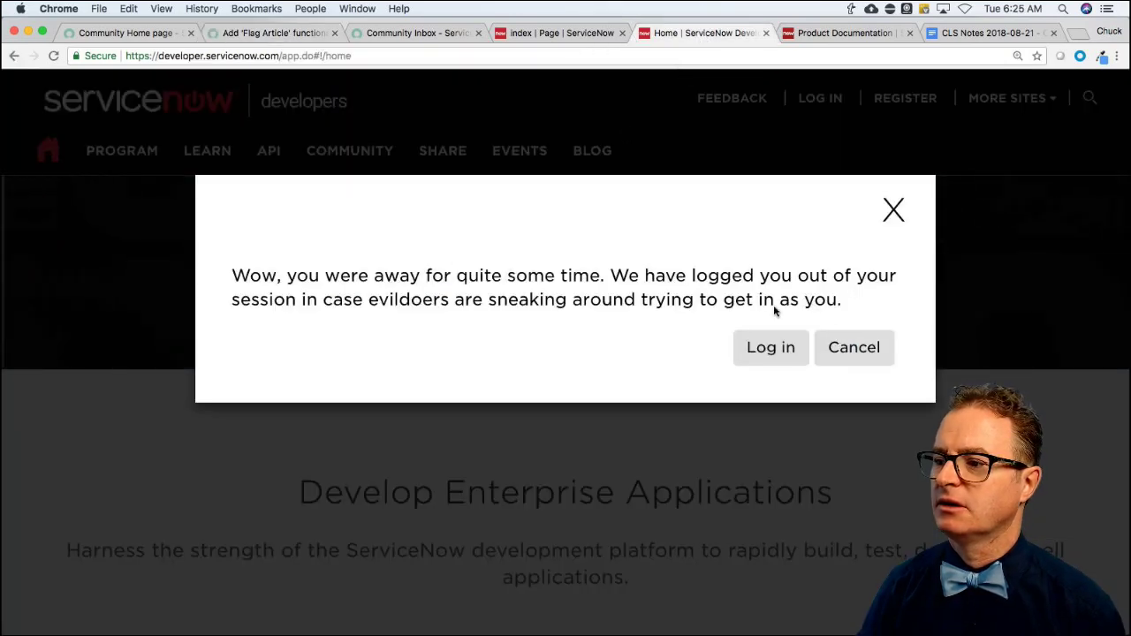
pyautogui.click(789, 352)
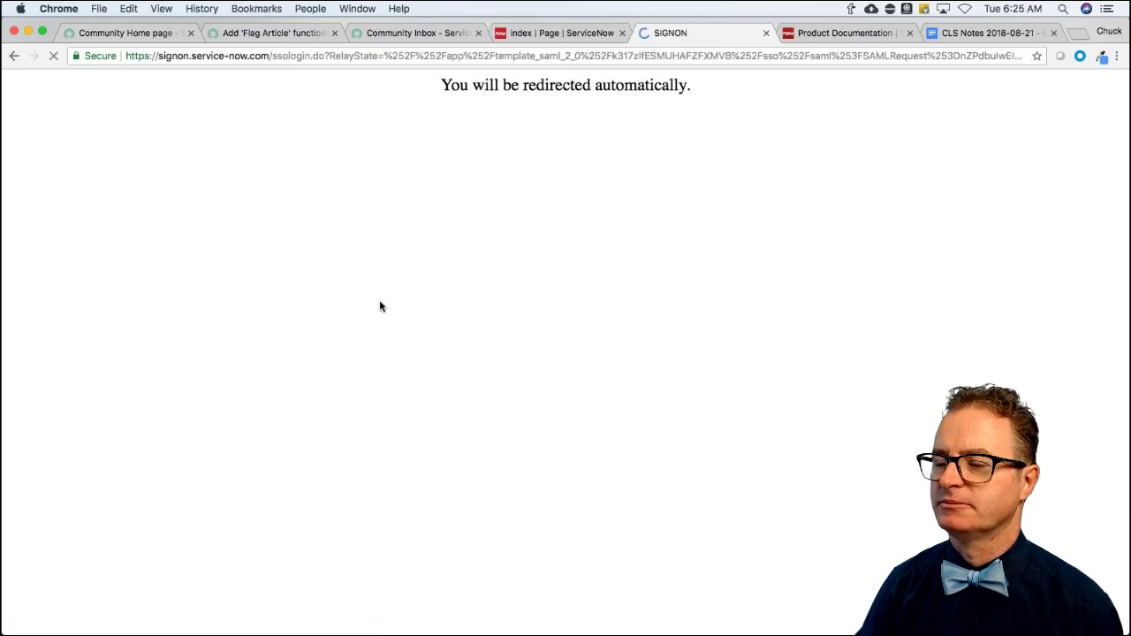
pyautogui.click(155, 251)
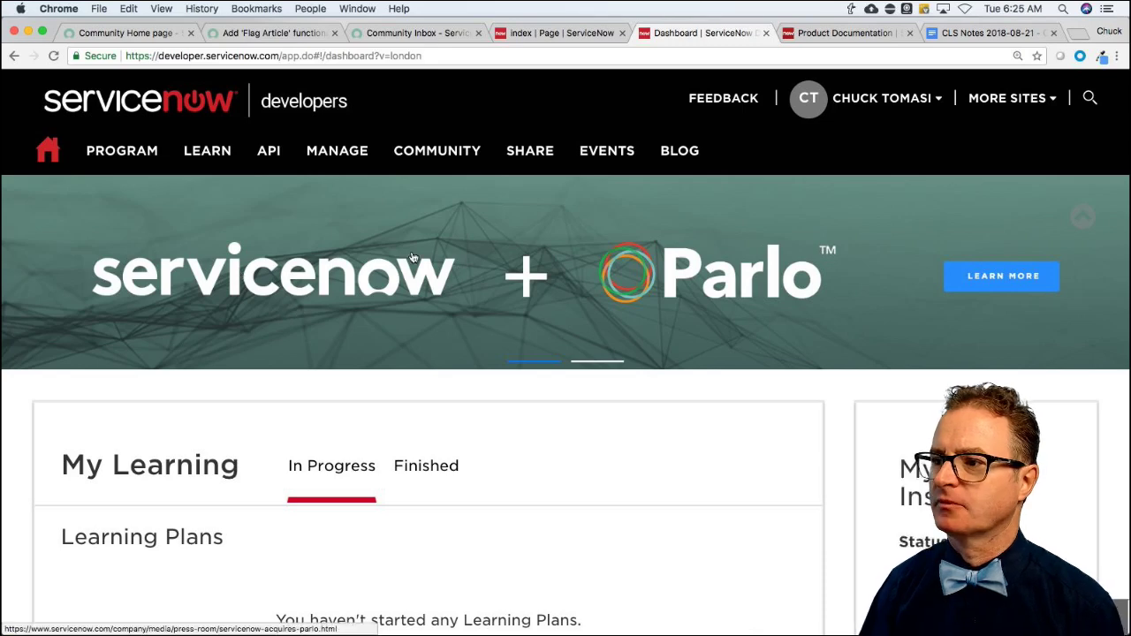
pyautogui.moveTo(549, 164)
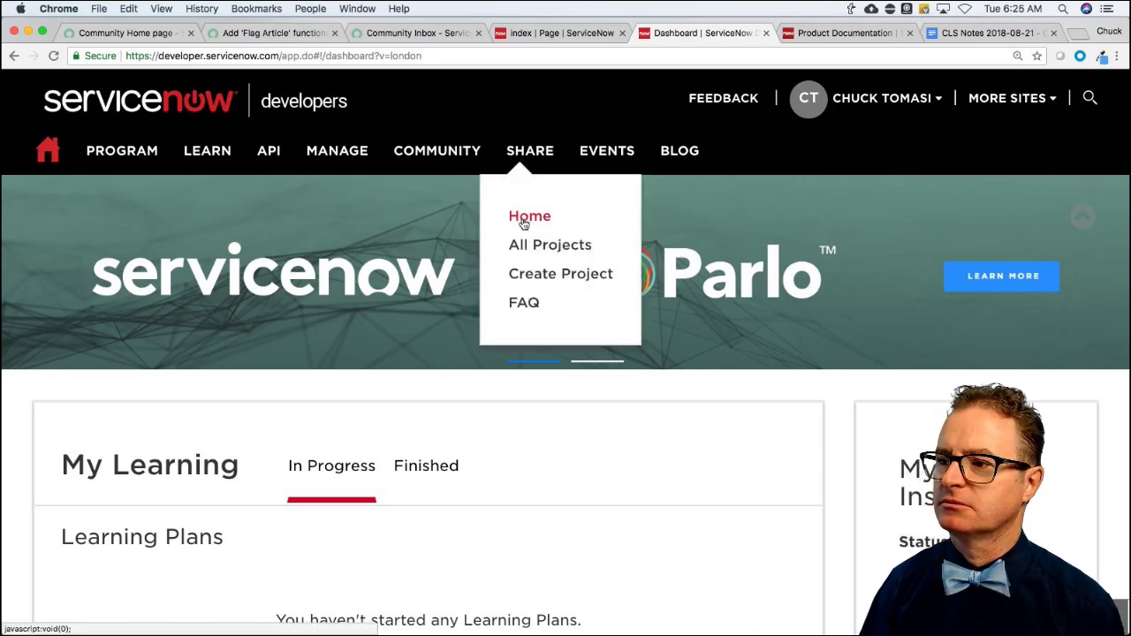
pyautogui.click(516, 214)
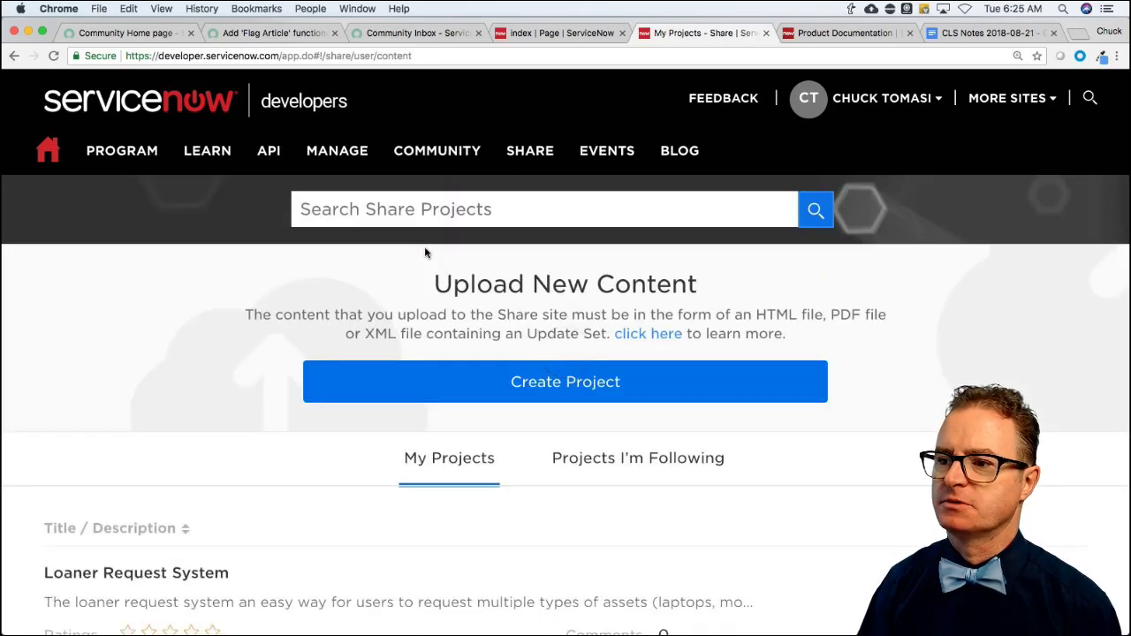
# Search Share projects for 'knowledge' and review the results.
pyautogui.click(395, 209)
pyautogui.write('knowledge')
pyautogui.press('Return')
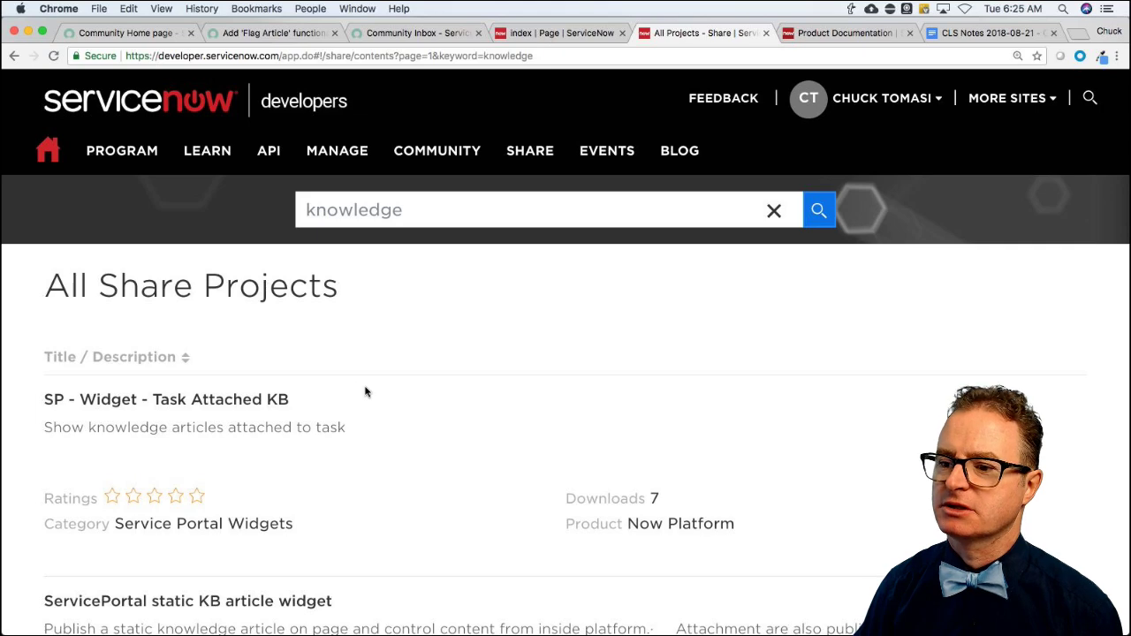
pyautogui.scroll(-5, 367, 391)
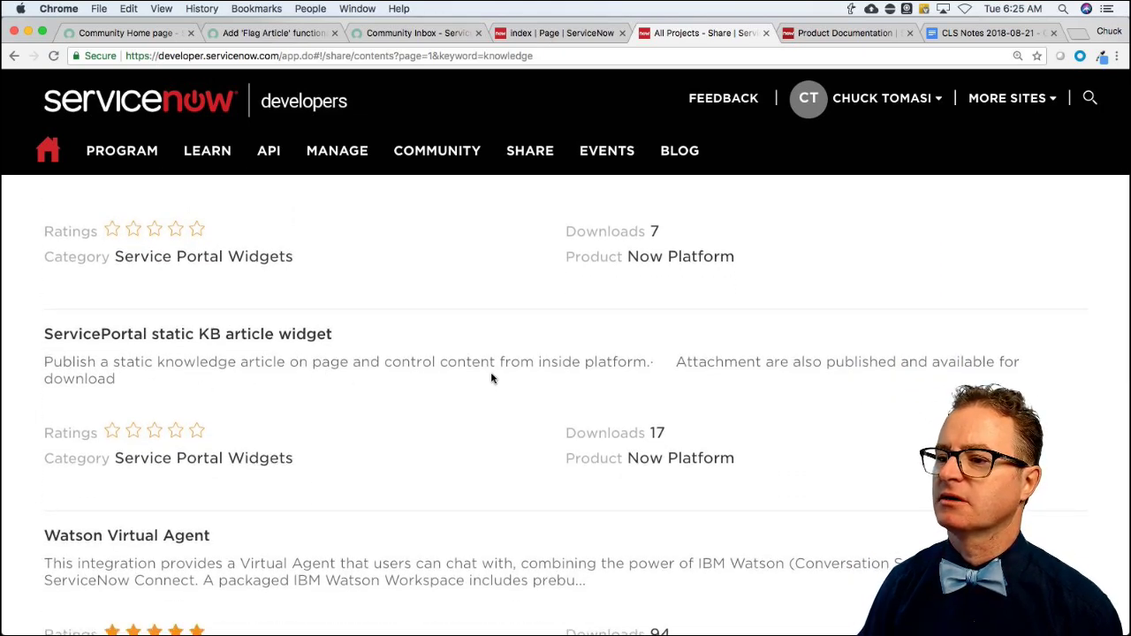
pyautogui.scroll(-5, 360, 394)
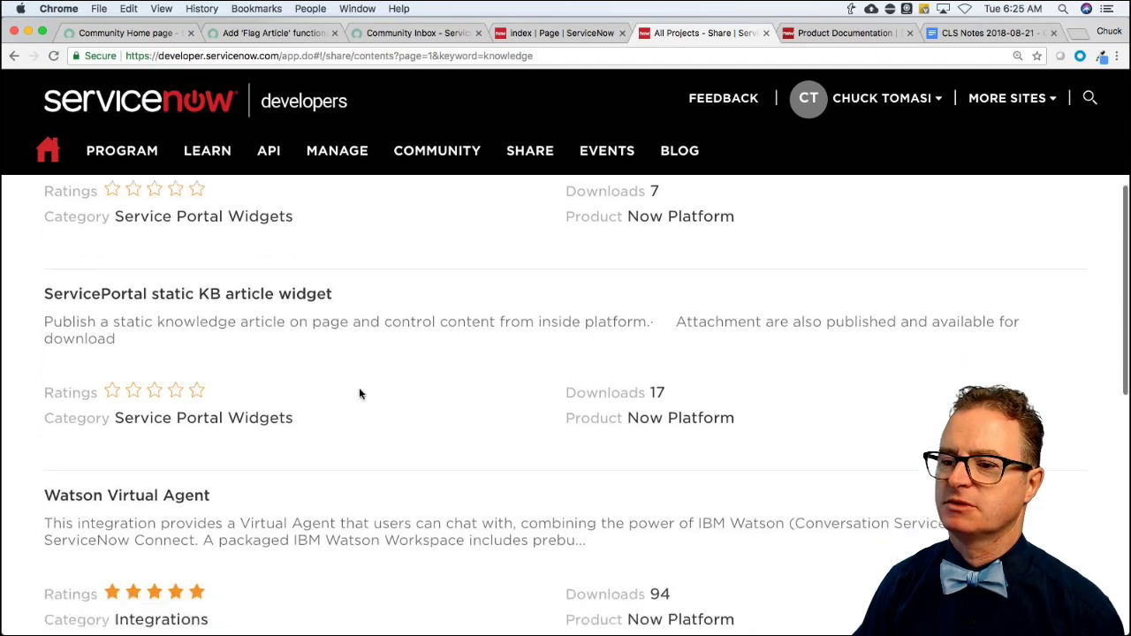
pyautogui.scroll(3, 365, 395)
pyautogui.scroll(6, 365, 395)
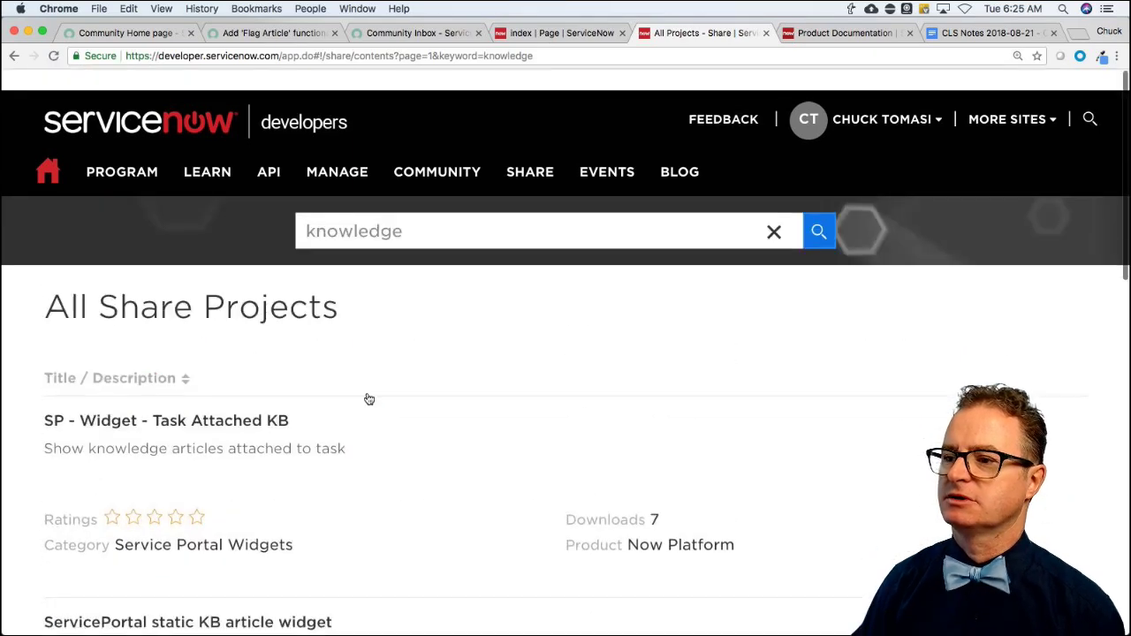
# Change the Share search term to 'flag', then go back to the Flag Article question.
pyautogui.doubleClick(361, 209)
pyautogui.write('flag')
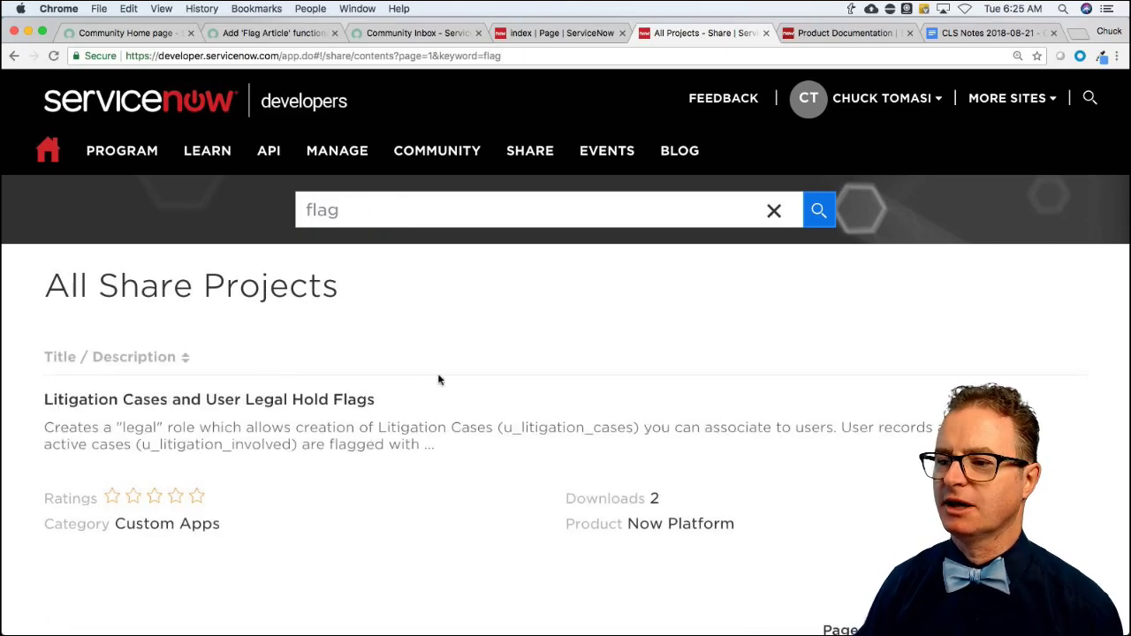
pyautogui.scroll(-3, 436, 379)
pyautogui.scroll(3, 438, 380)
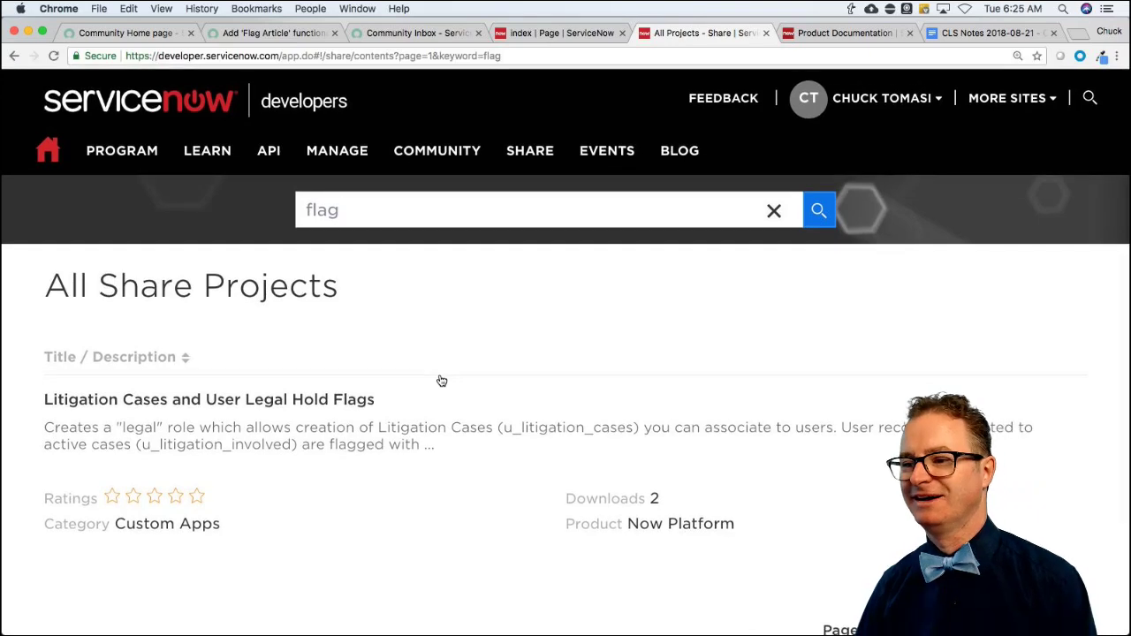
pyautogui.click(265, 32)
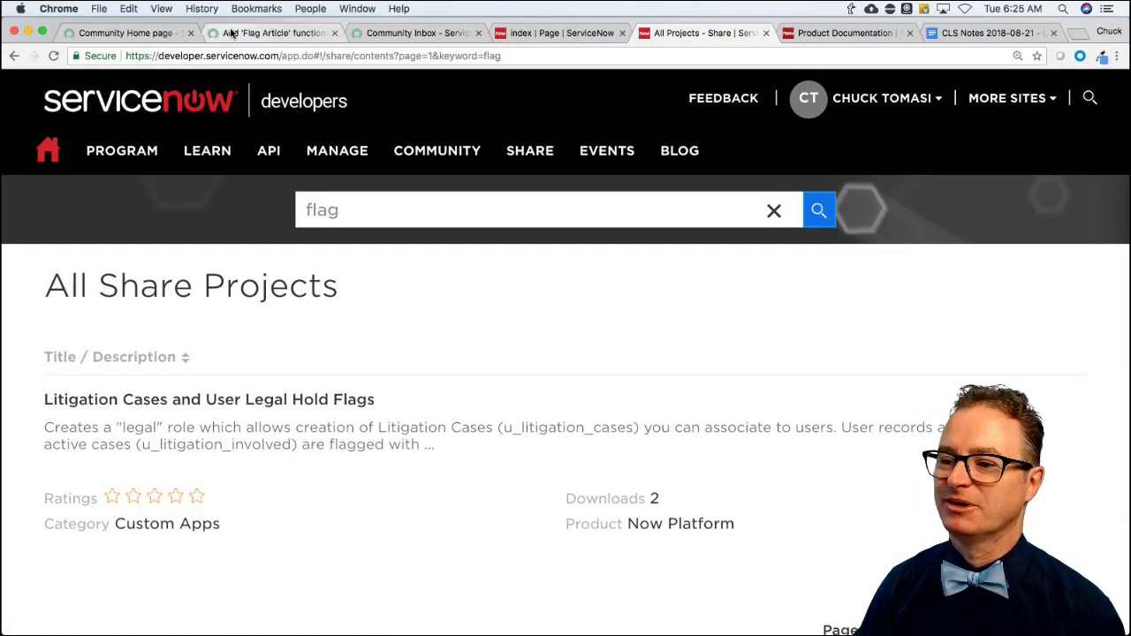
# Subscribe to the Flag Article question, close its tab, and scroll the unreplied questions list.
pyautogui.scroll(4, 512, 448)
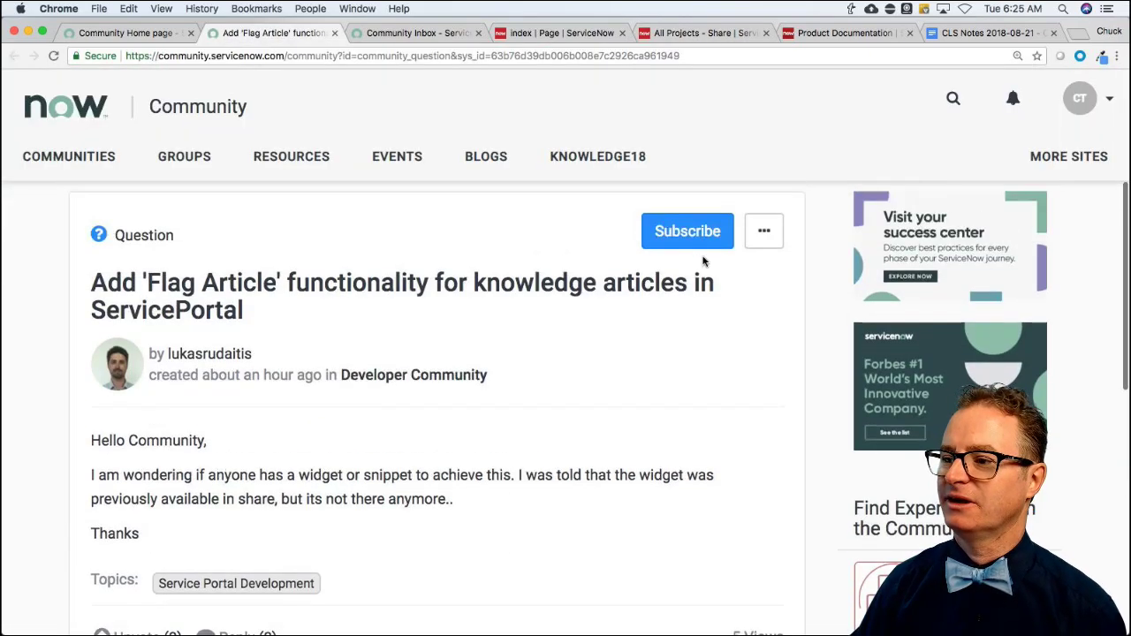
pyautogui.click(698, 232)
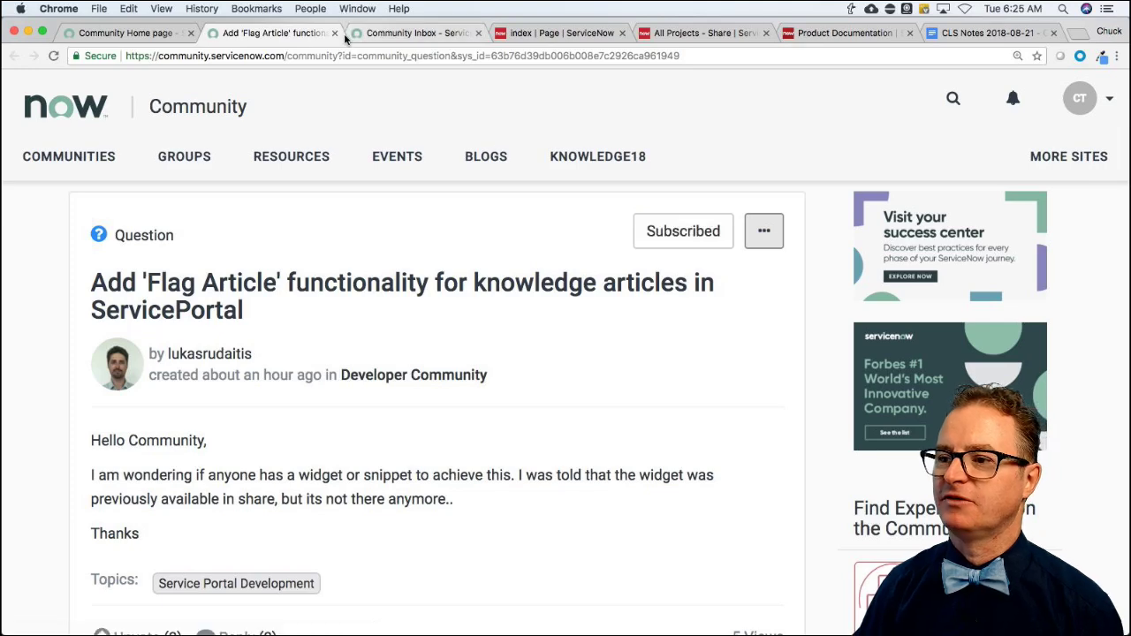
pyautogui.click(120, 35)
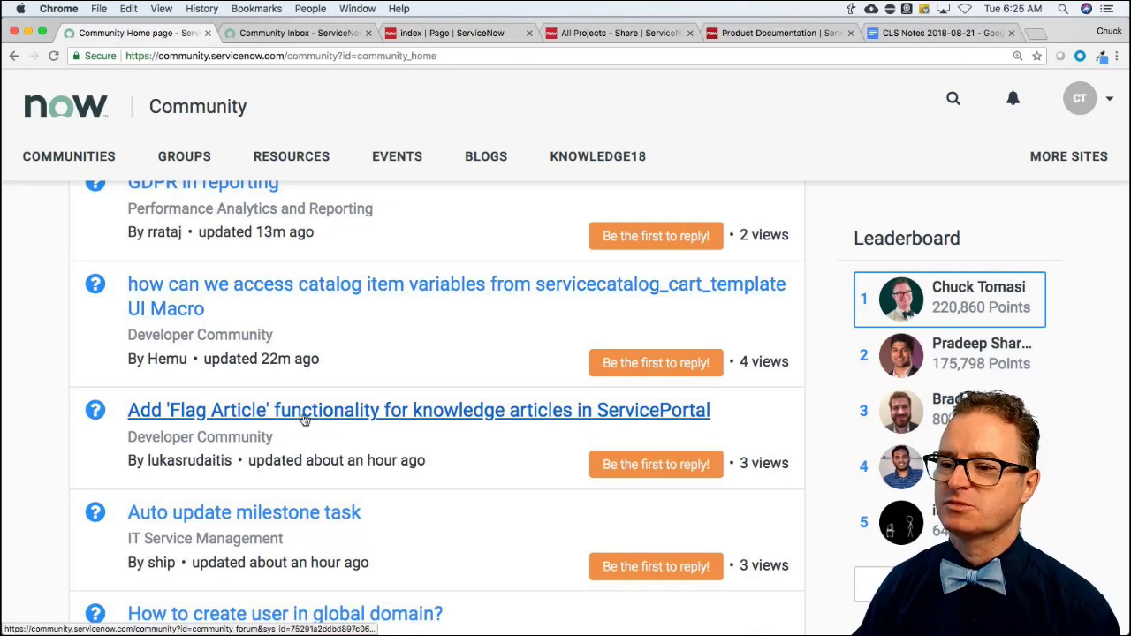
pyautogui.scroll(-3, 303, 419)
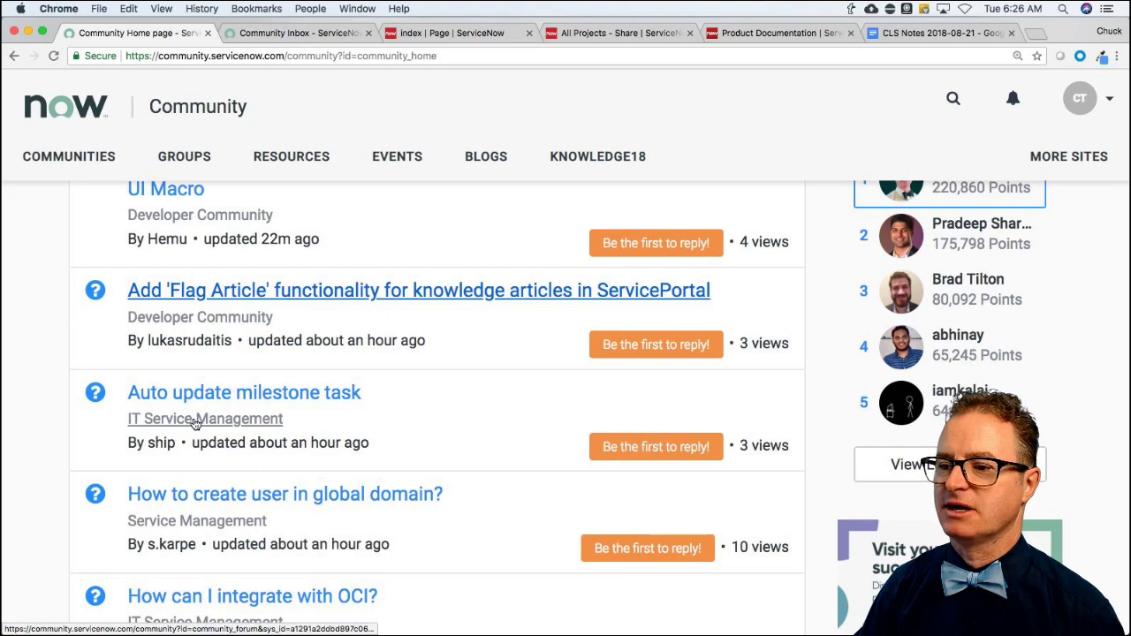
pyautogui.scroll(-2, 195, 423)
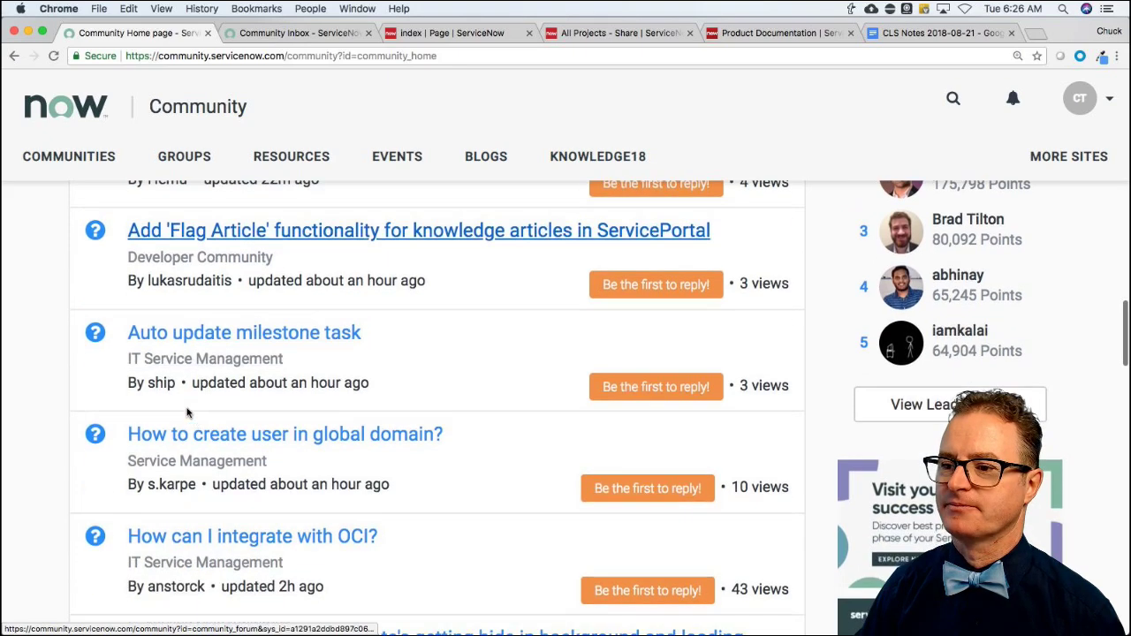
# Open the 'Auto update milestone task' question in a new tab and start an empty reply.
pyautogui.keyDown('super'); pyautogui.click(218, 343); pyautogui.keyUp('super')
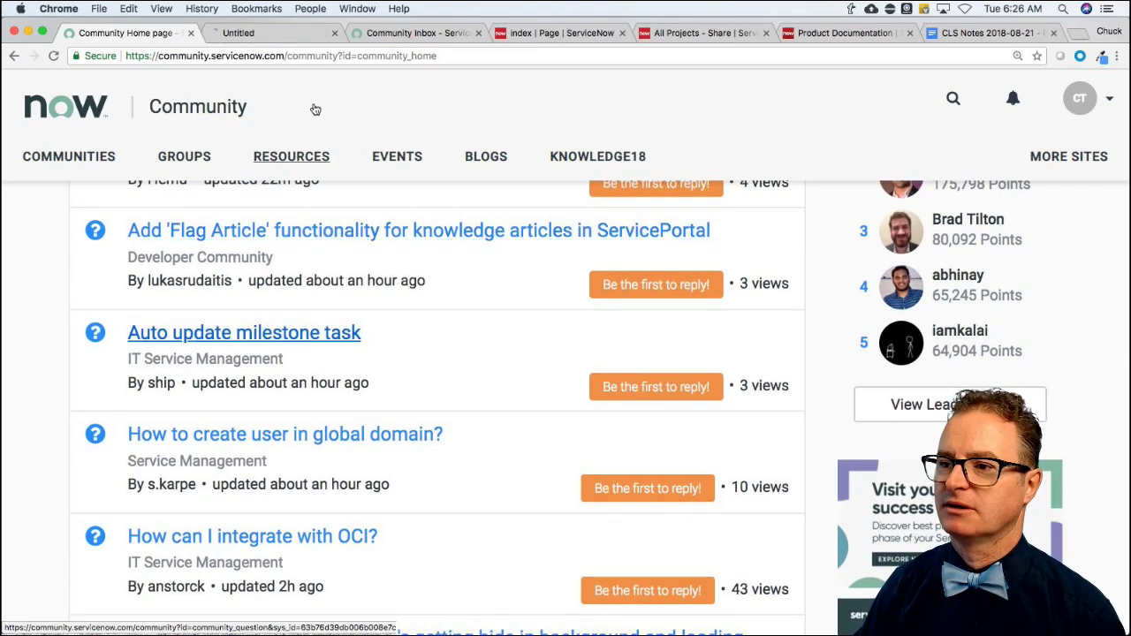
pyautogui.click(270, 33)
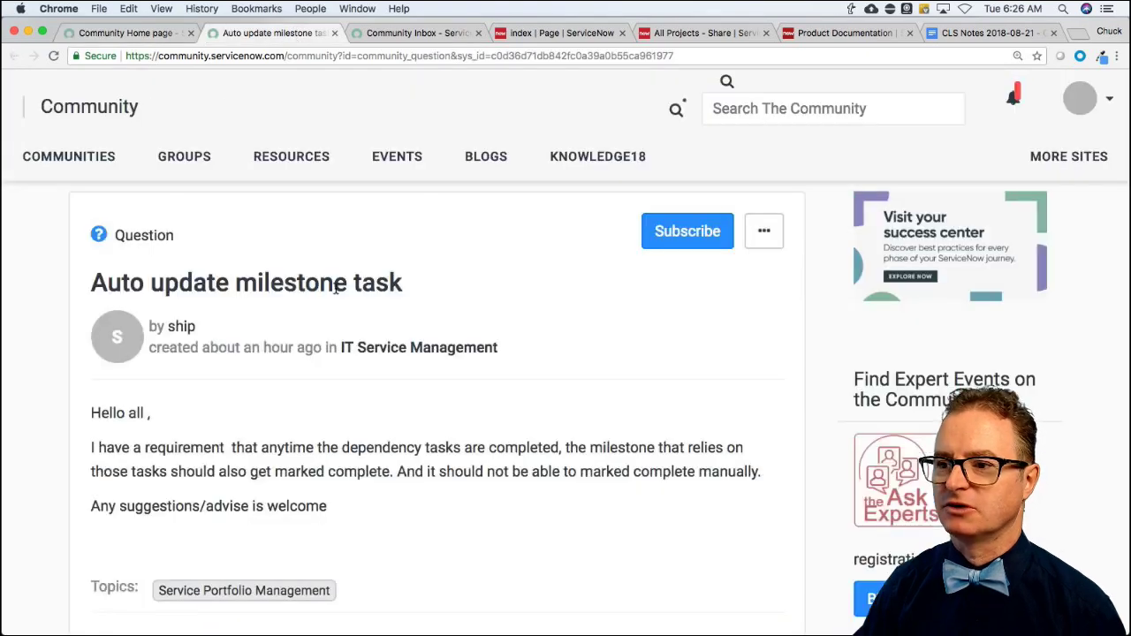
pyautogui.scroll(-3, 397, 340)
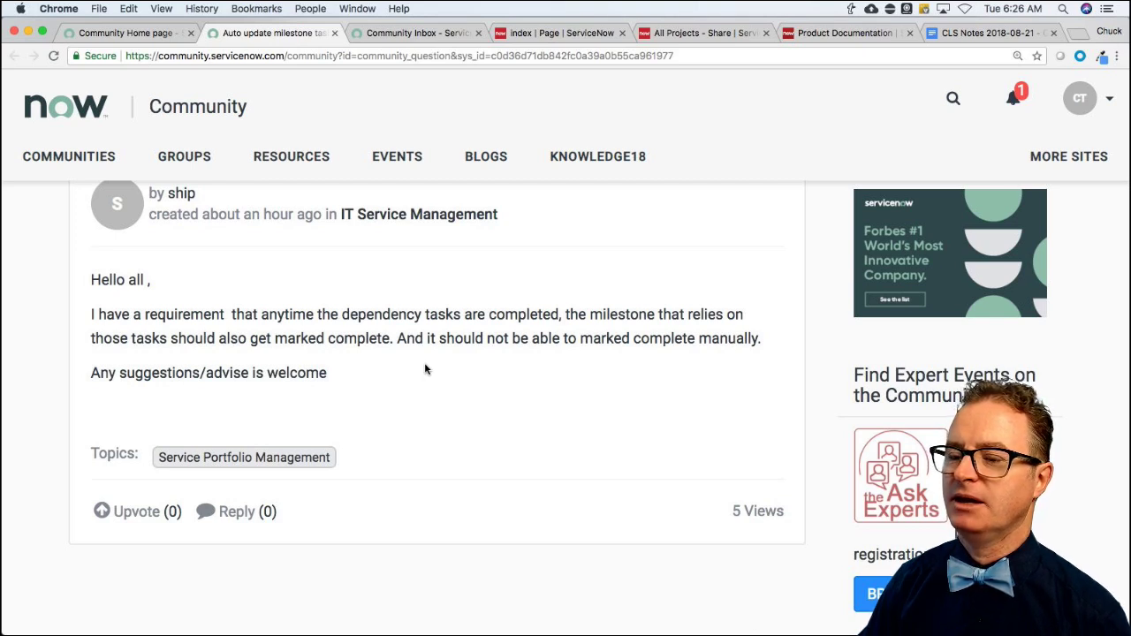
pyautogui.scroll(-2, 425, 370)
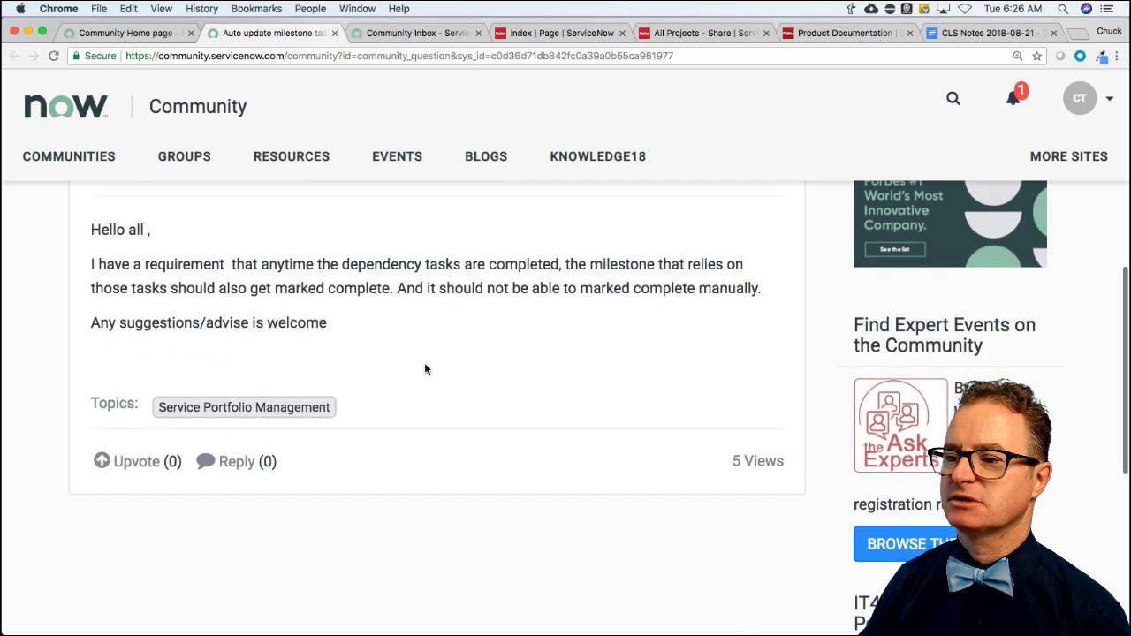
pyautogui.click(236, 463)
# Write the reply suggesting a business rule checking same-parent tasks, plus a line introducing adaptable sample code.
pyautogui.scroll(-2, 296, 476)
pyautogui.scroll(-5, 300, 477)
pyautogui.click(293, 469)
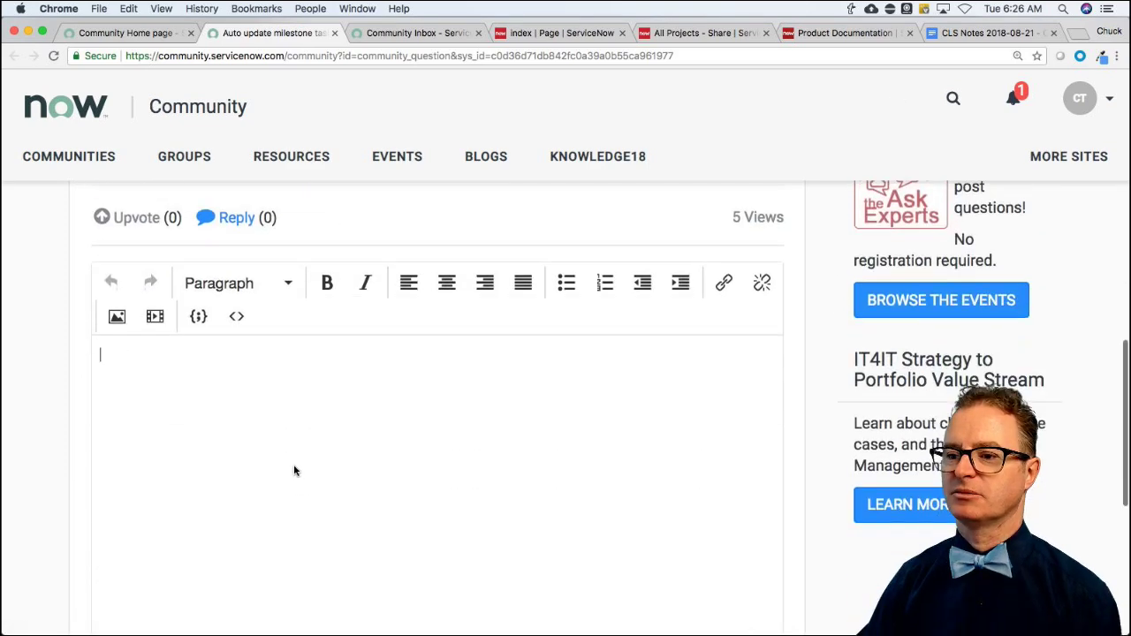
pyautogui.write("I don't know ")
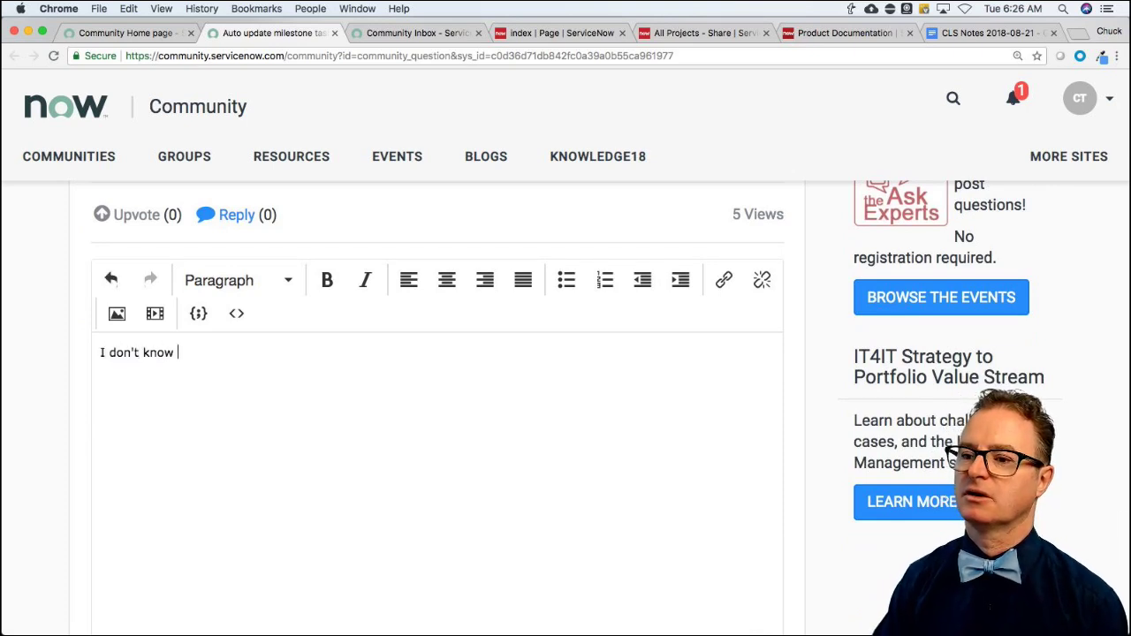
pyautogui.write('the complete table structure of what you')
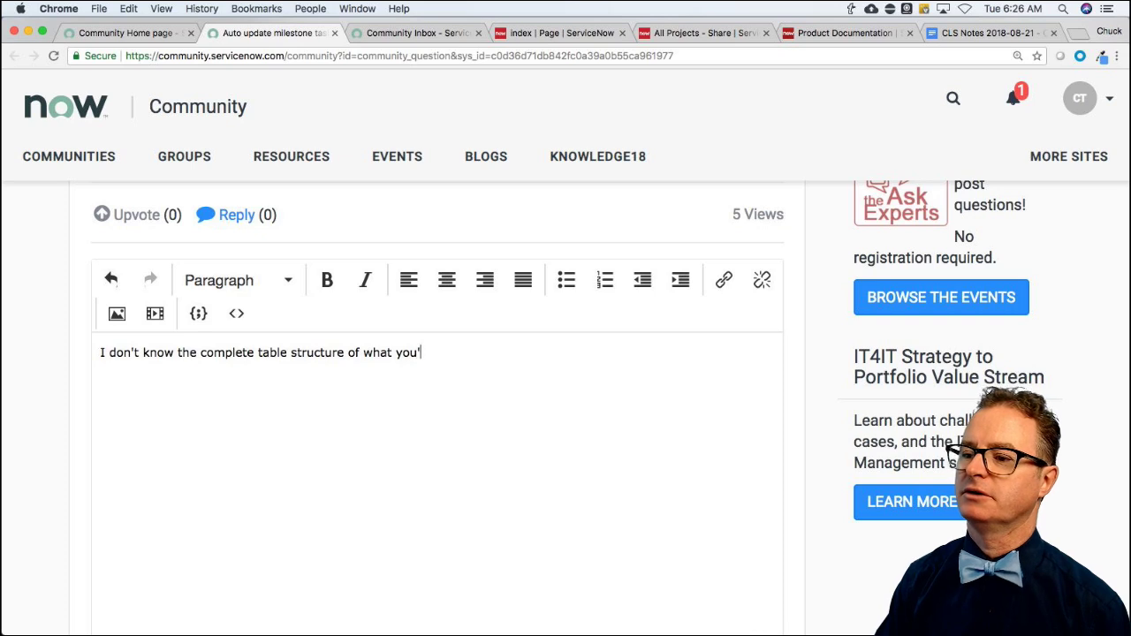
pyautogui.write("'re doing, but")
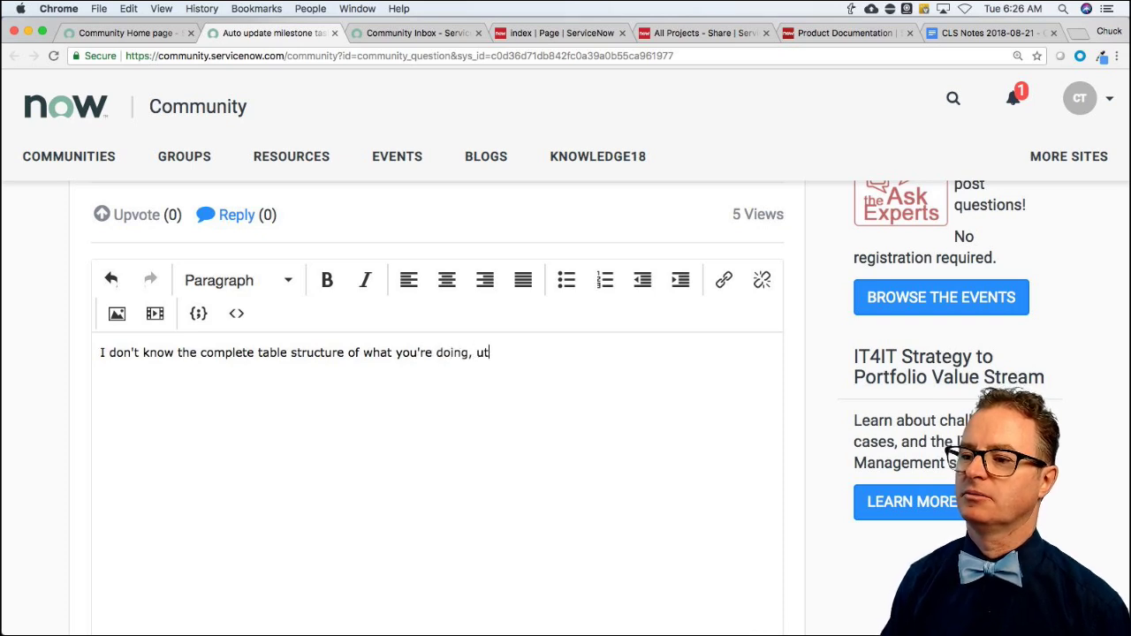
pyautogui.press('BackSpace')
pyautogui.press('BackSpace')
pyautogui.write('but this sounds lik')
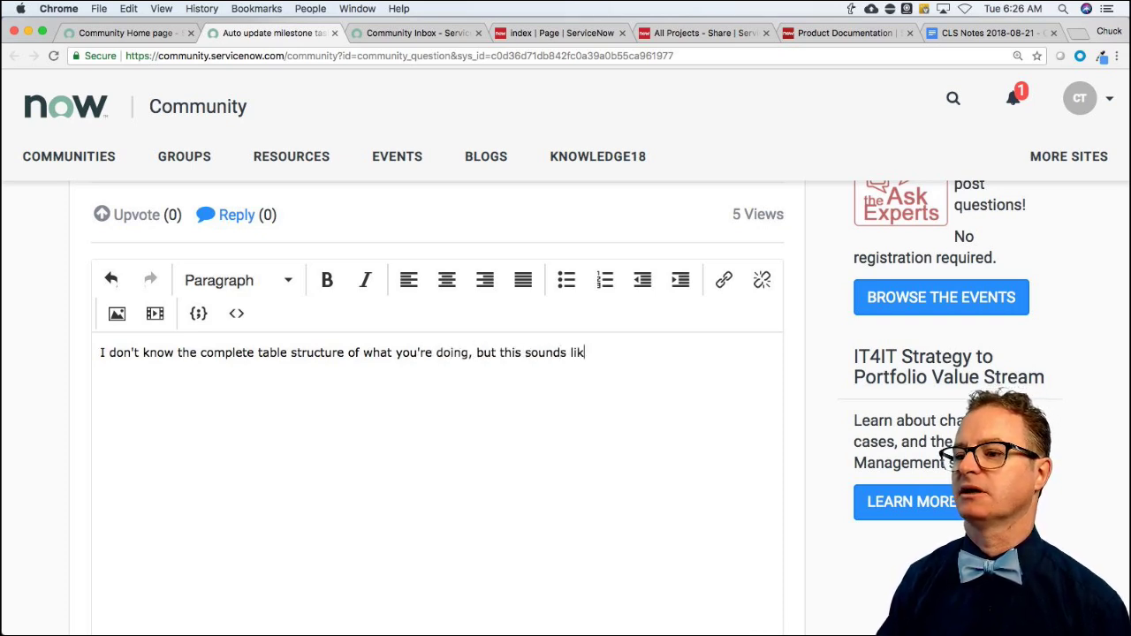
pyautogui.write('e a simple business ')
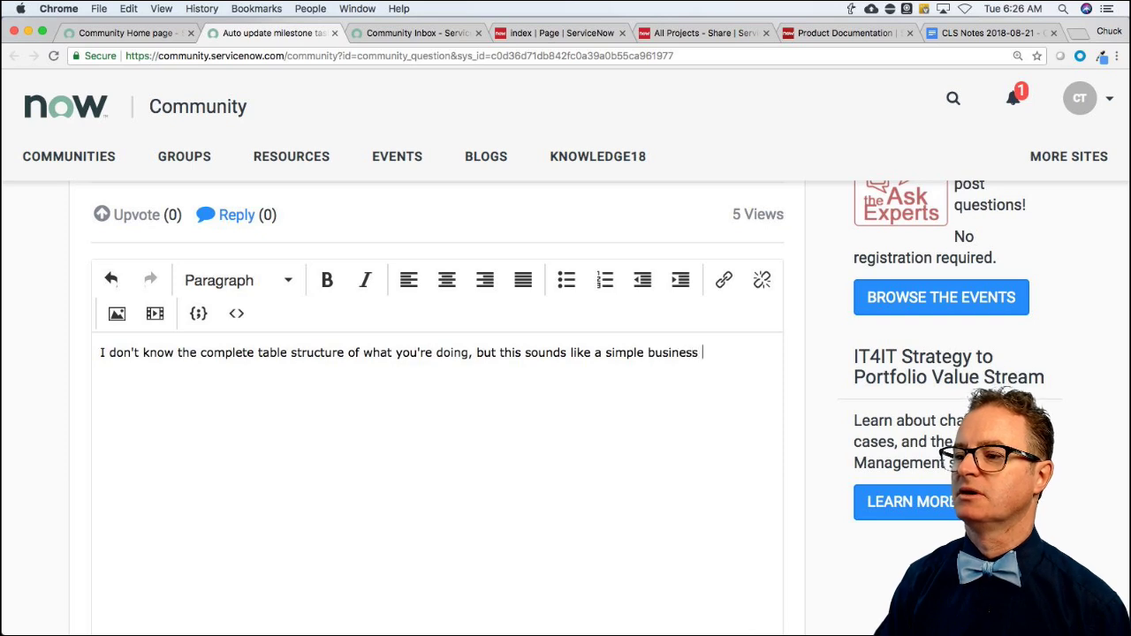
pyautogui.write('rule that checks all ')
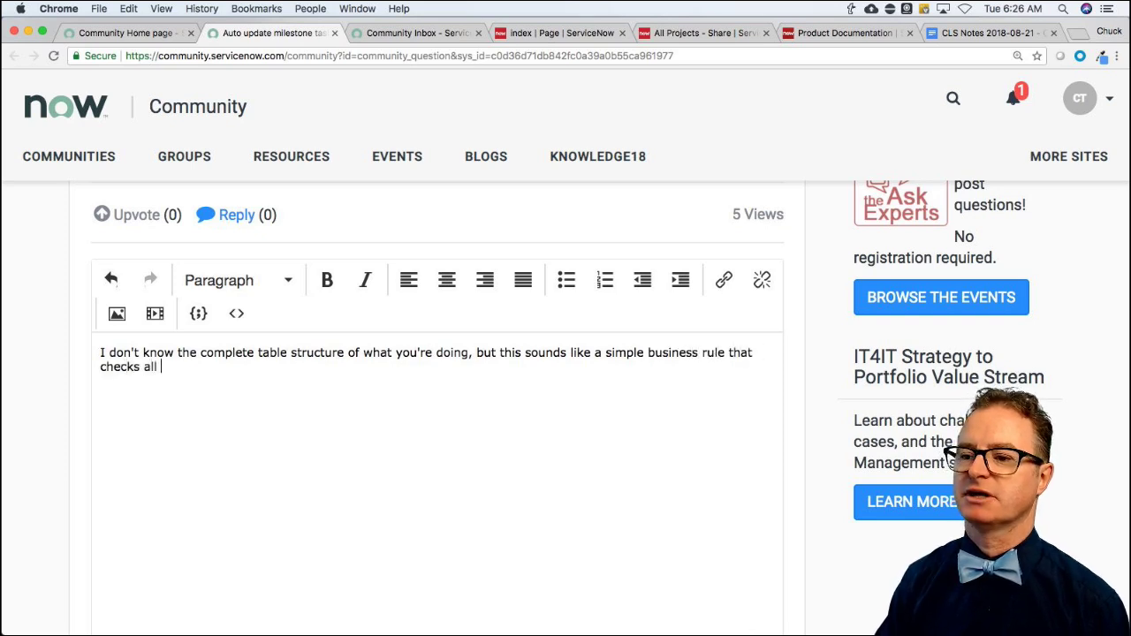
pyautogui.write('tasks with the same ')
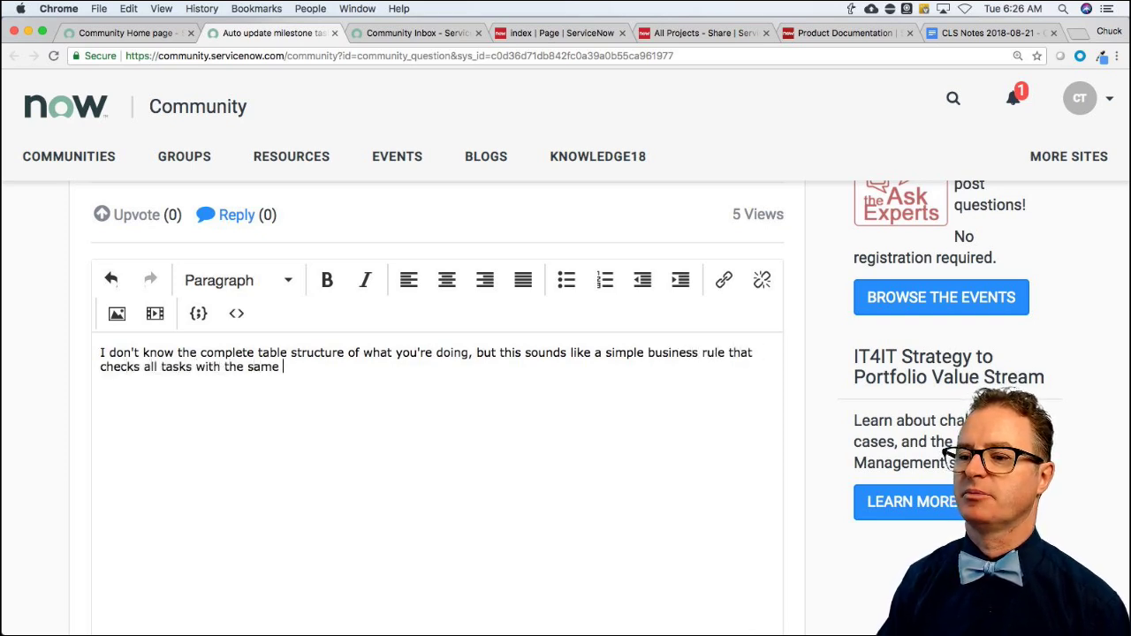
pyautogui.write('parent mileston')
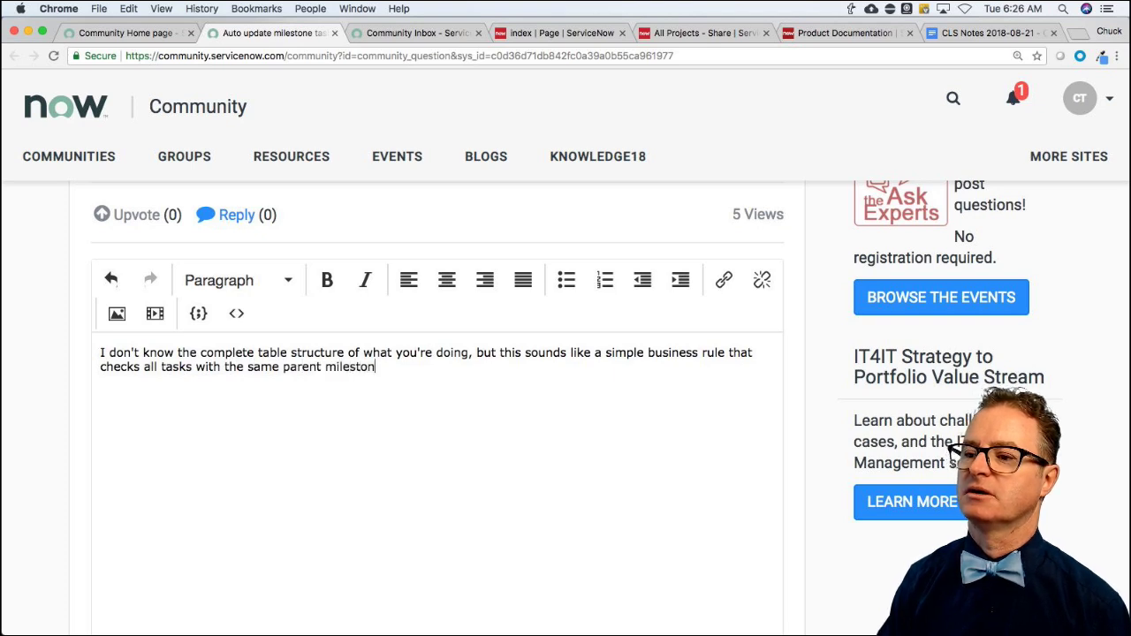
pyautogui.write('e. Every')
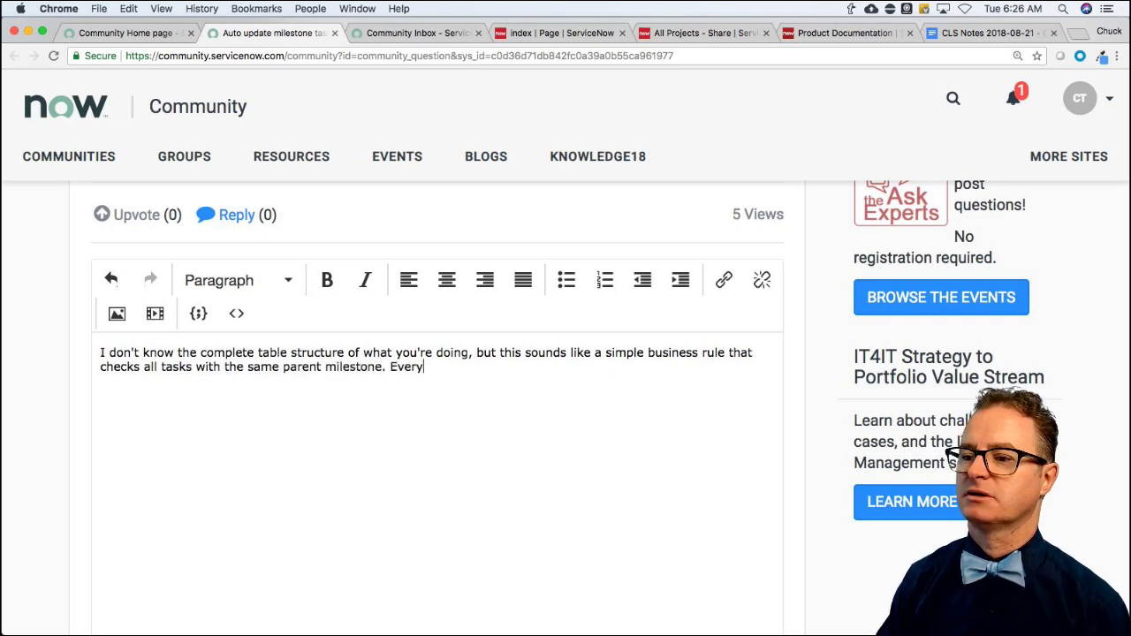
pyautogui.write(' time a ')
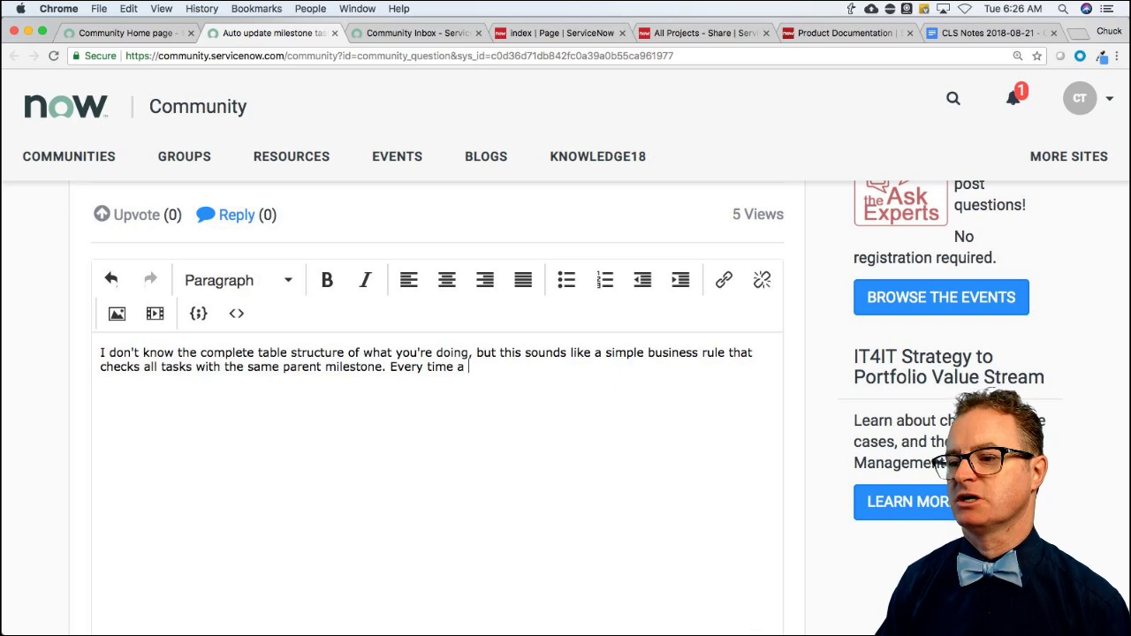
pyautogui.write('task is updated, ')
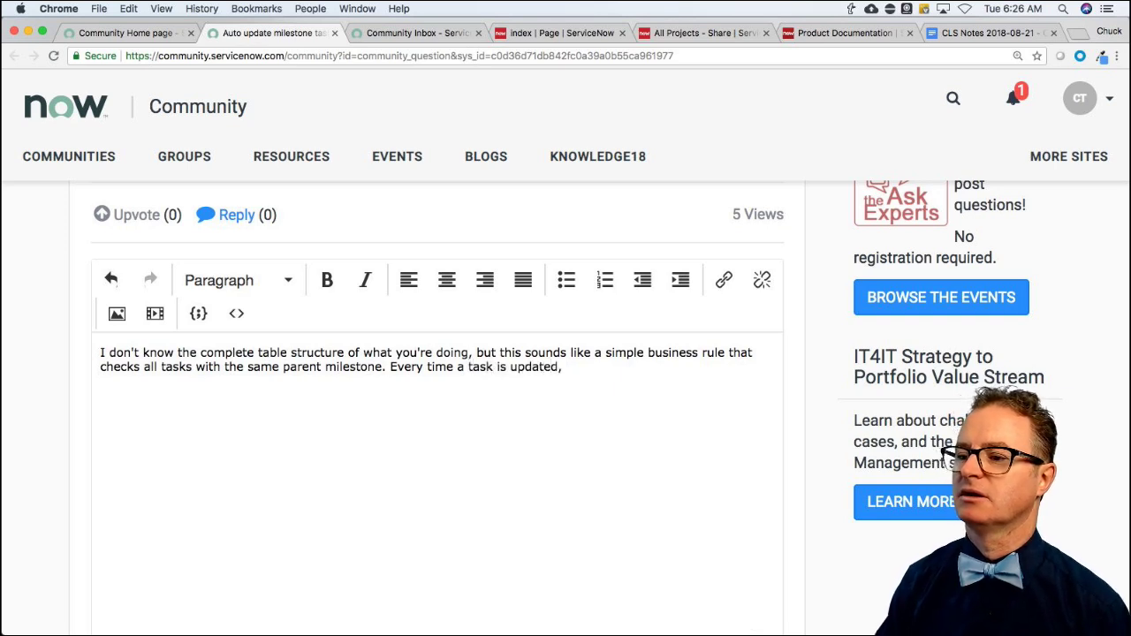
pyautogui.write('you check all ')
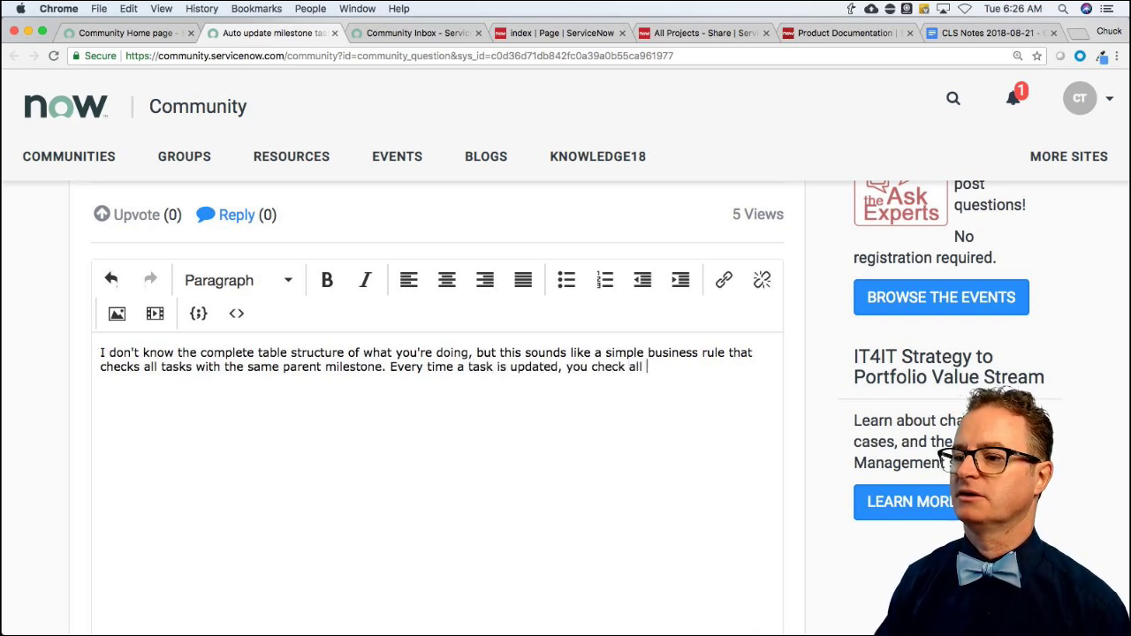
pyautogui.write('other tasks with the sam')
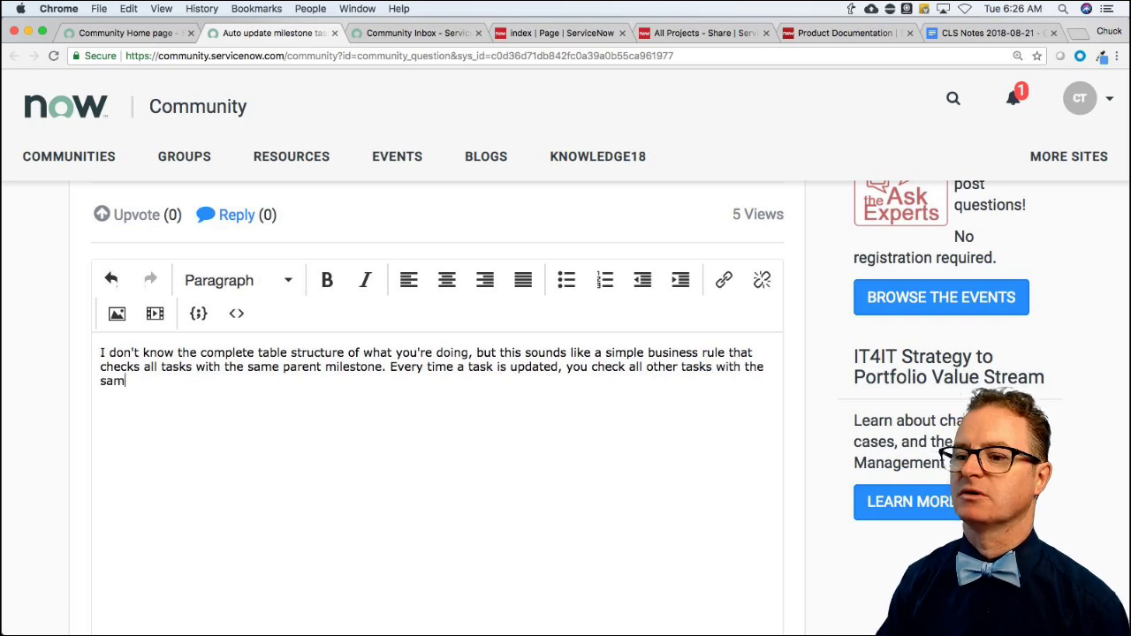
pyautogui.write('e criteria (e.')
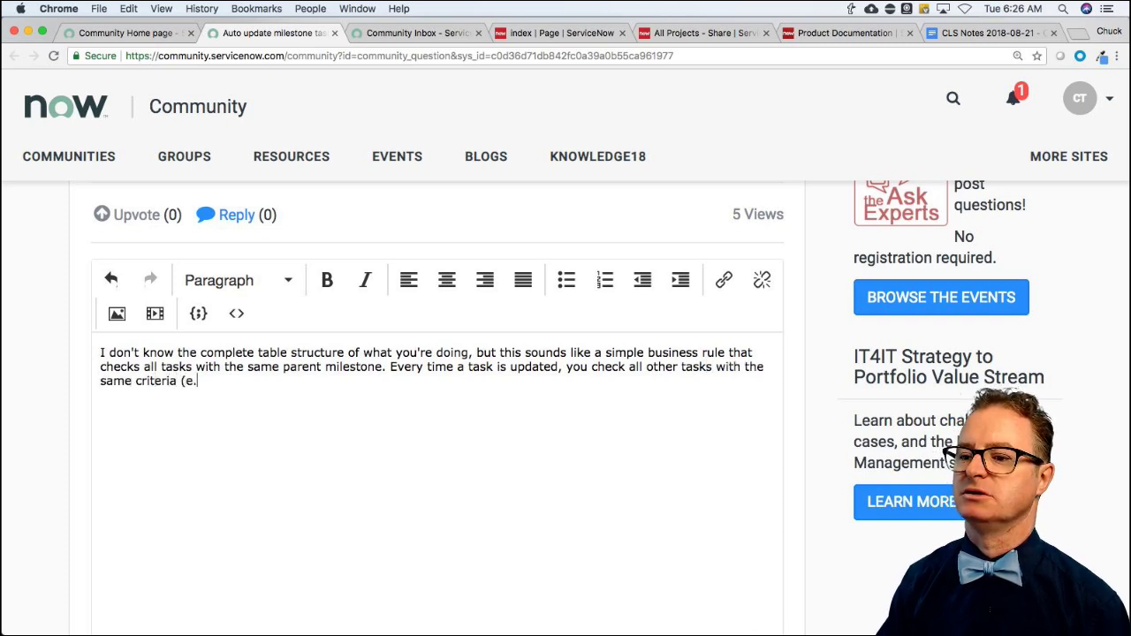
pyautogui.write('g. same parent')
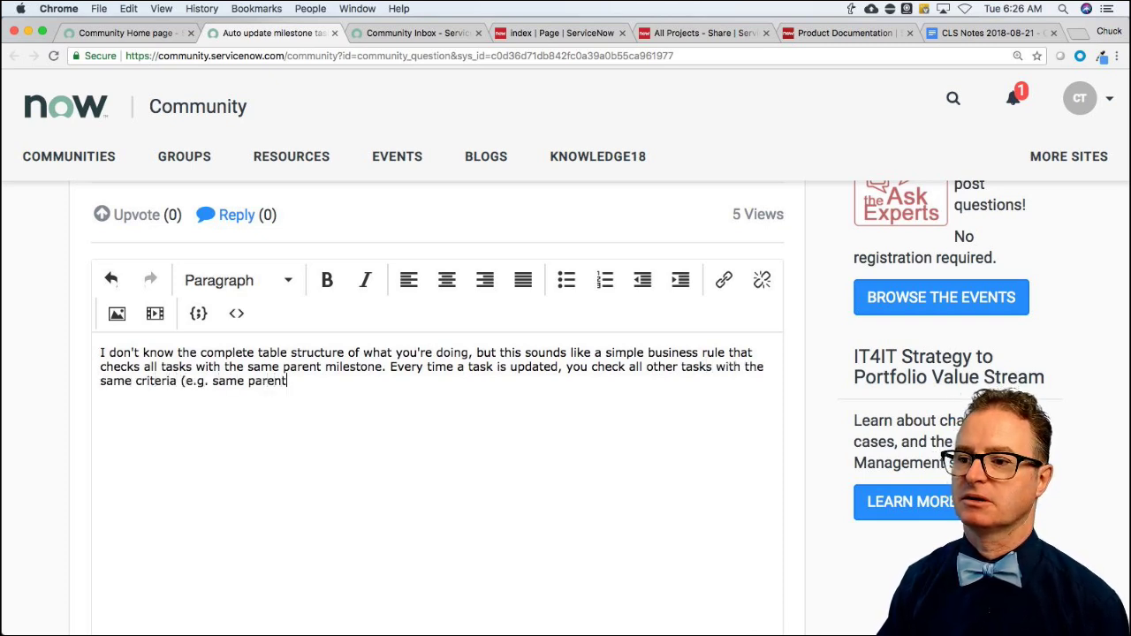
pyautogui.write(' task) to ')
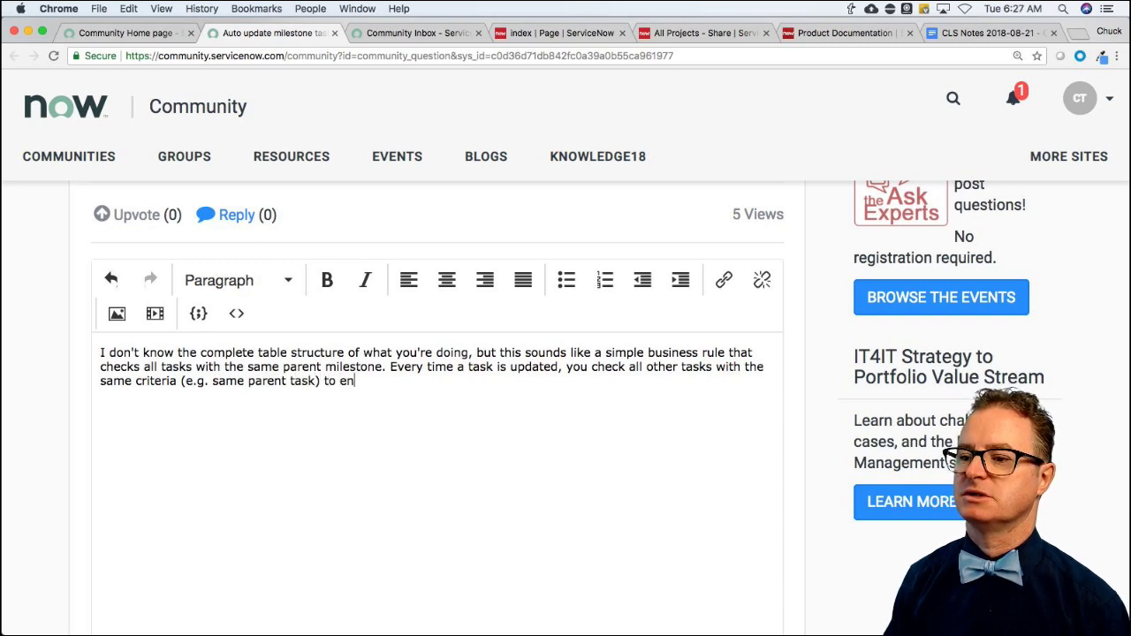
pyautogui.write('see if the')
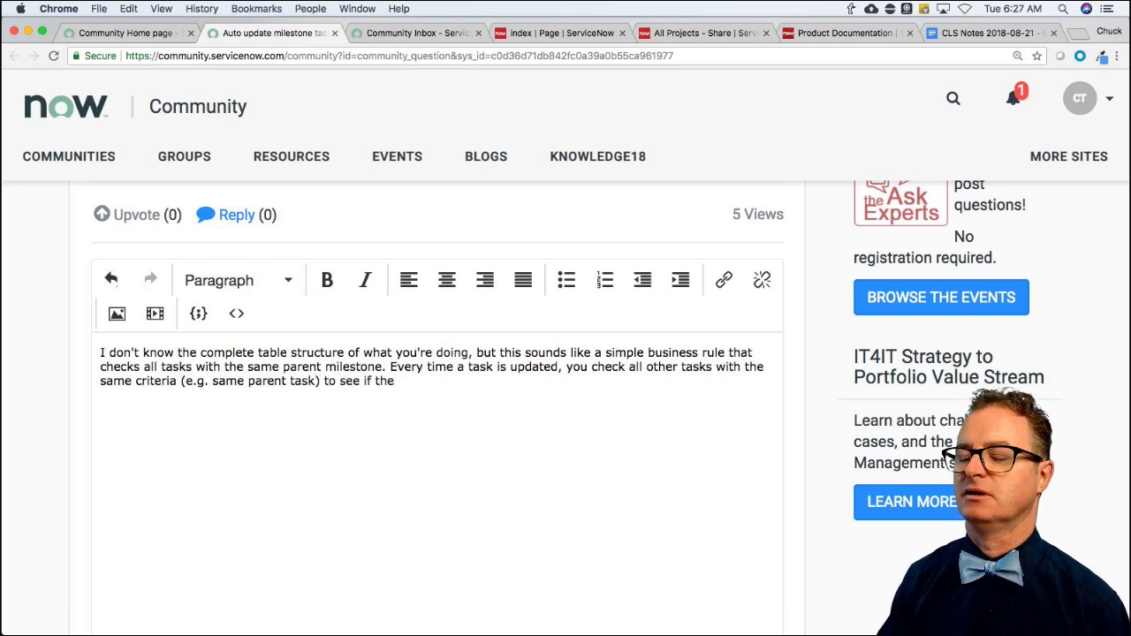
pyautogui.write(' count of a')
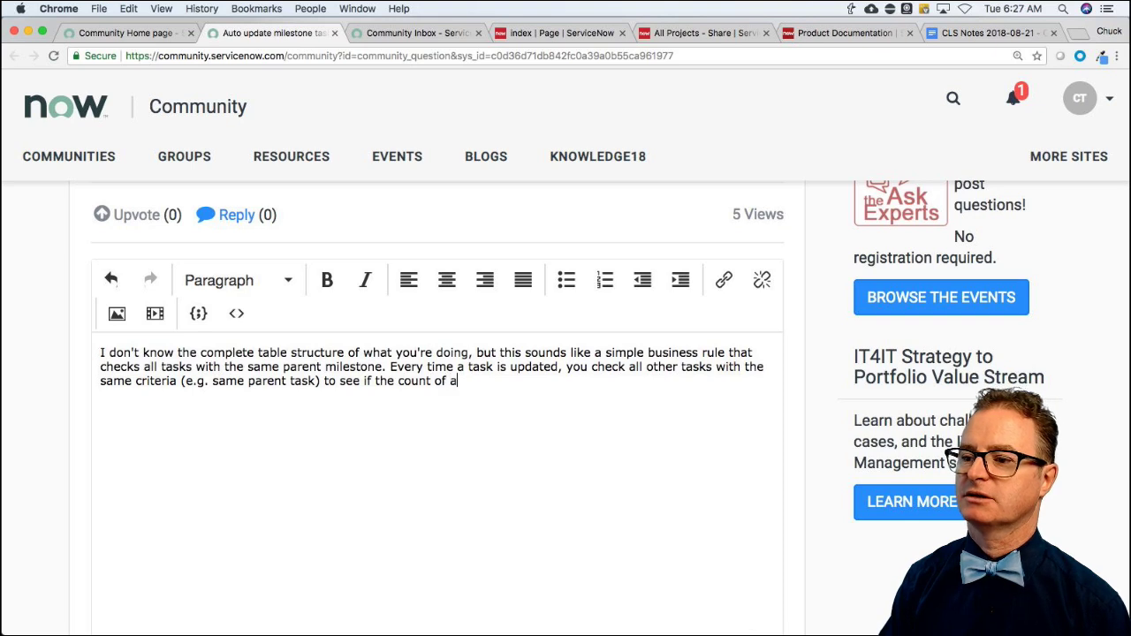
pyautogui.write('ctive tasks is')
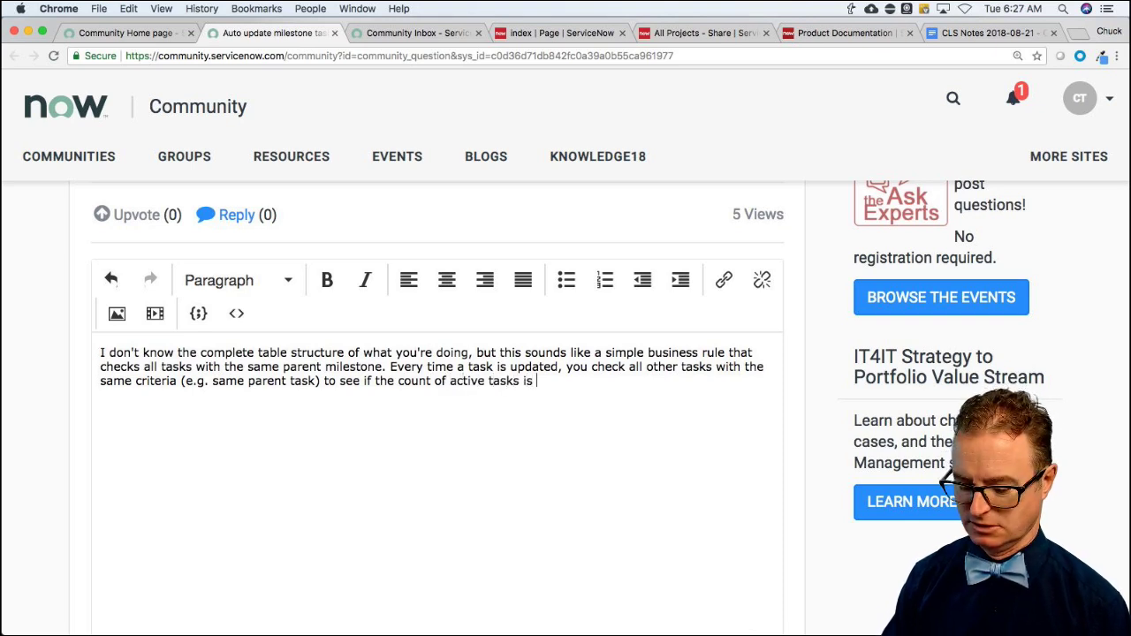
pyautogui.write(' is 0. If it')
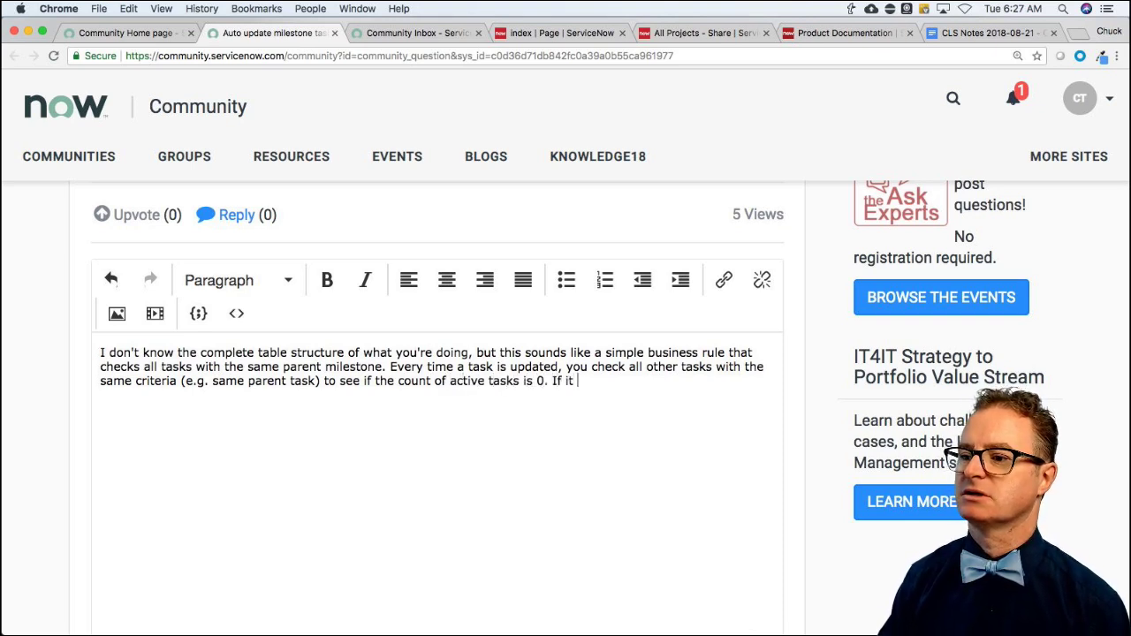
pyautogui.write(' is, then you set')
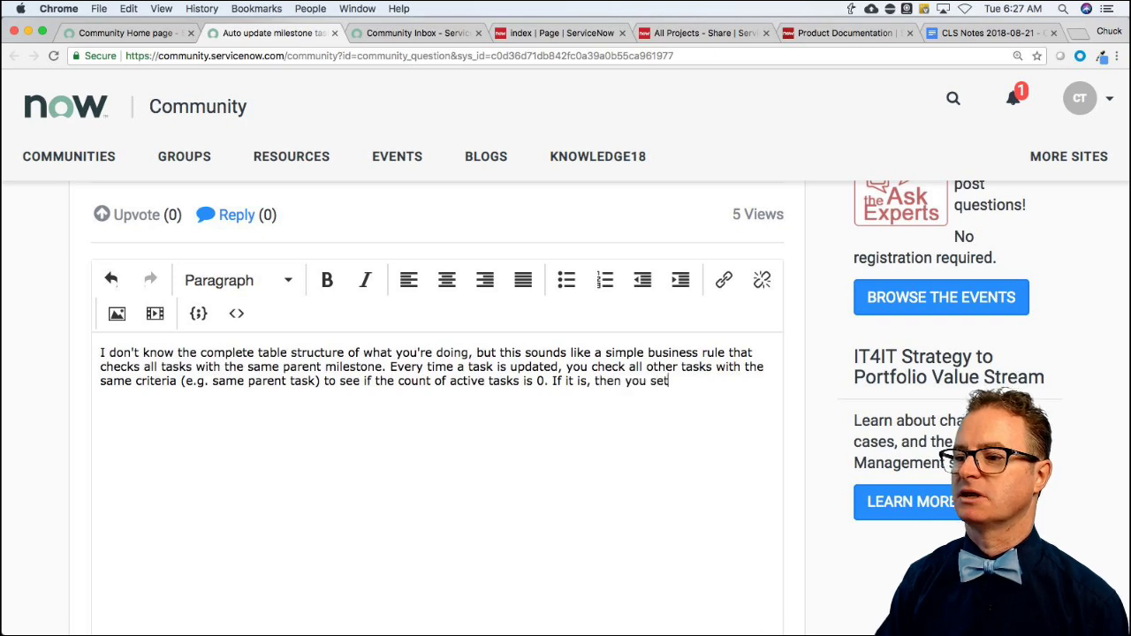
pyautogui.write(' the milestone task to ')
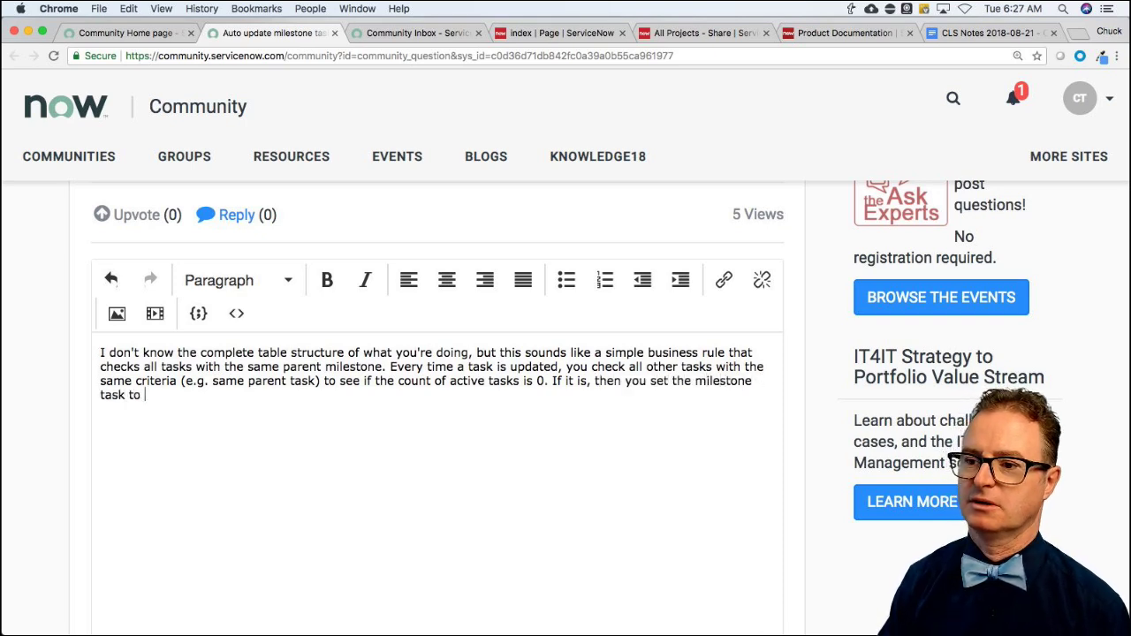
pyautogui.write('completed.')
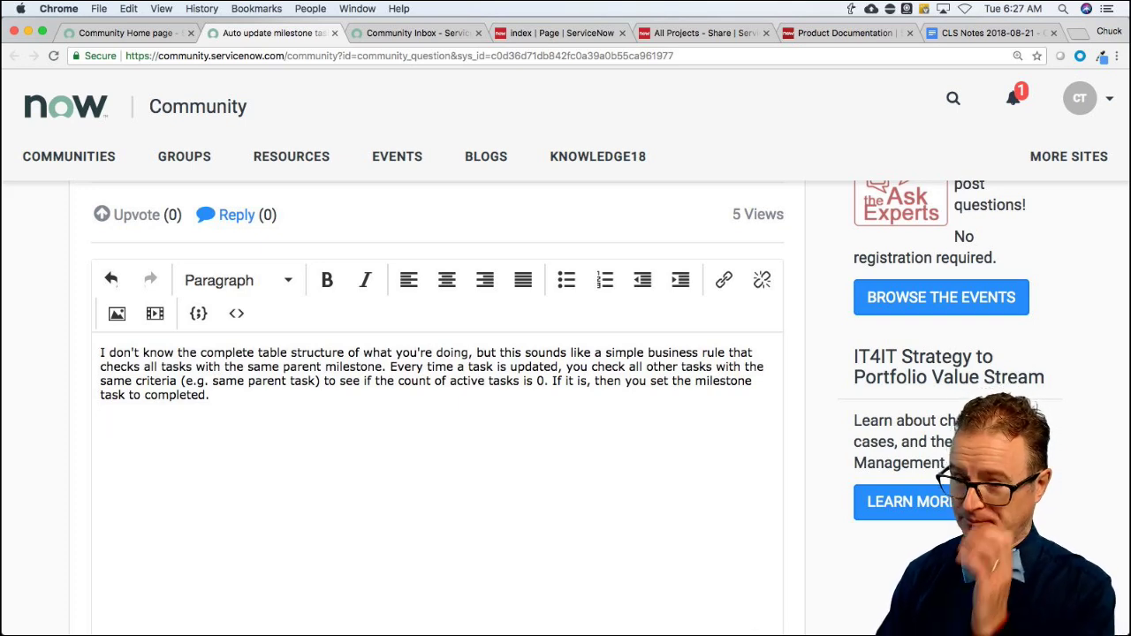
pyautogui.write("Here's s")
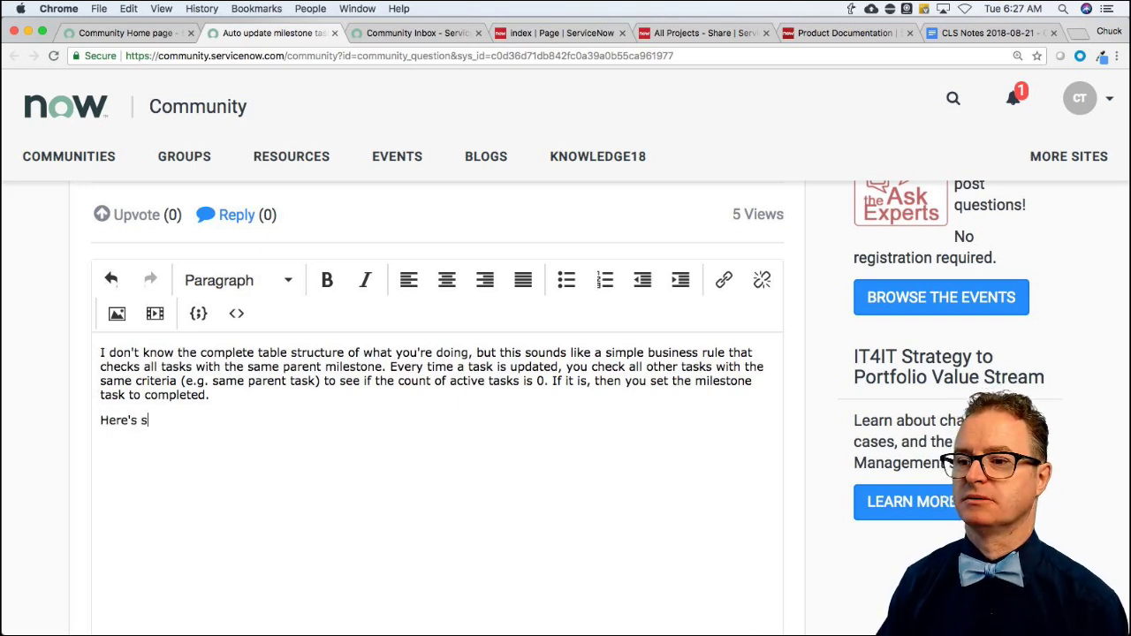
pyautogui.write('ome sample code, it')
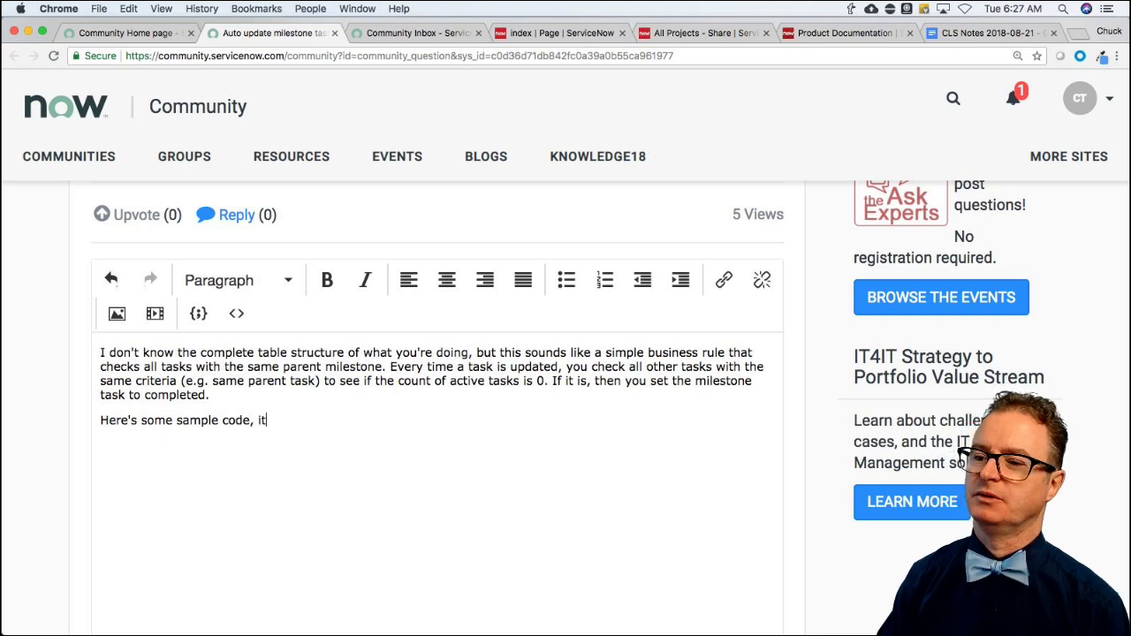
pyautogui.write(' will need to be updated ')
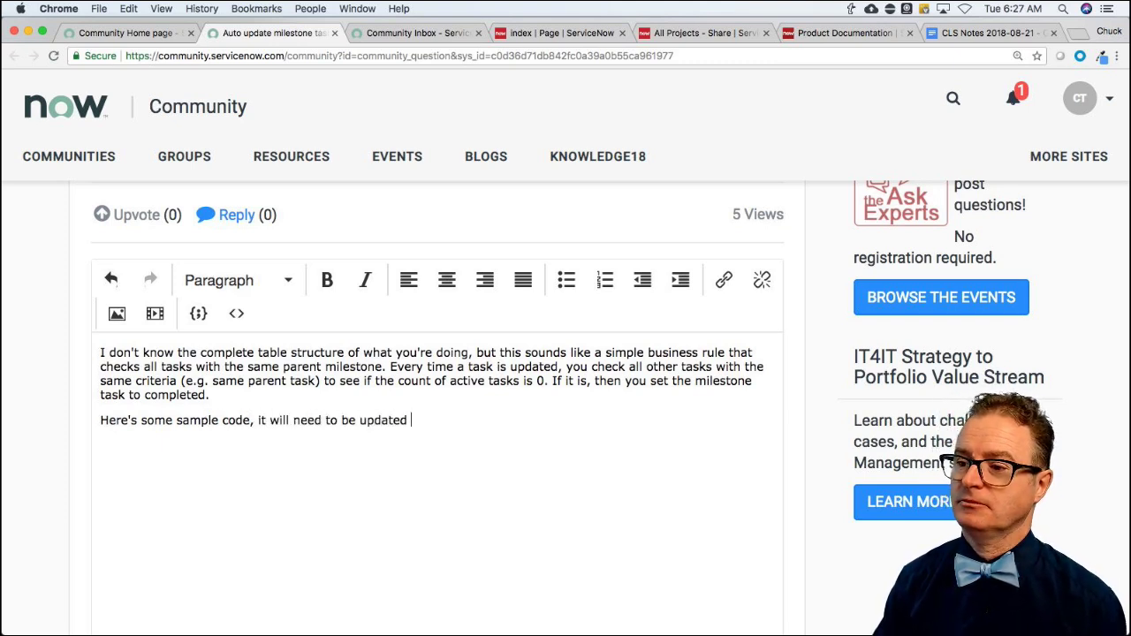
pyautogui.write('acc')
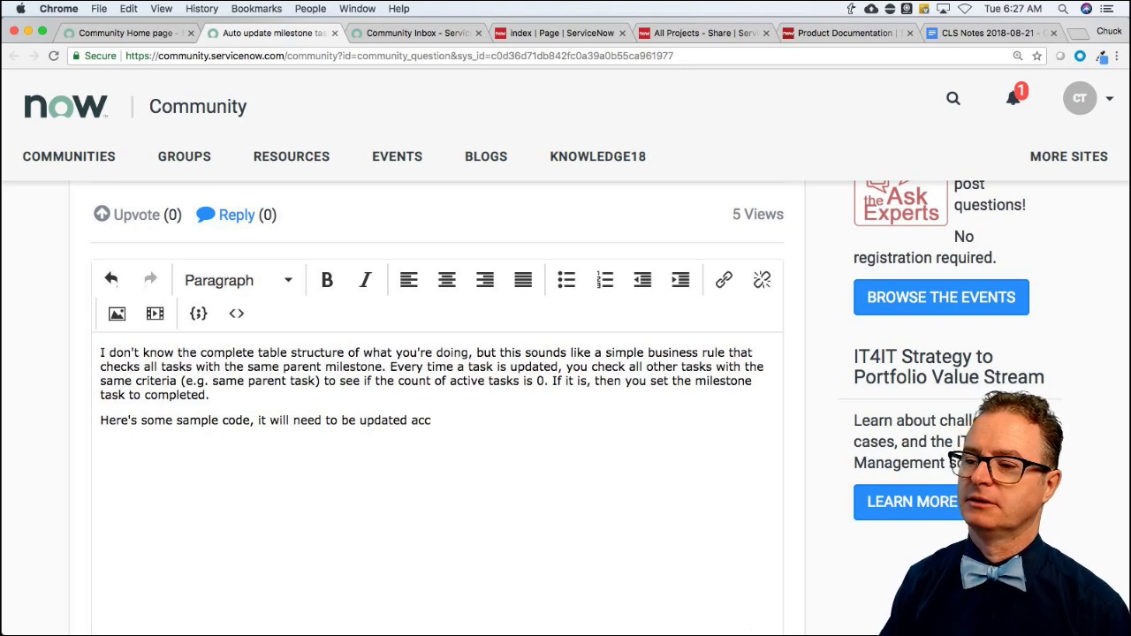
pyautogui.write('ording to yo')
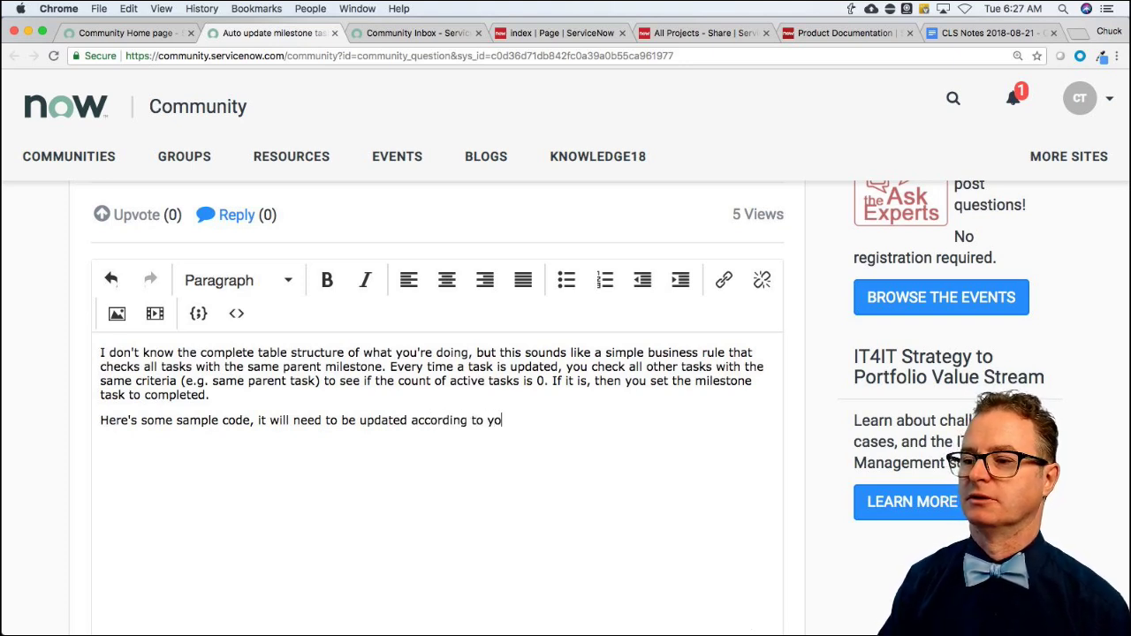
pyautogui.write('ur table/field r')
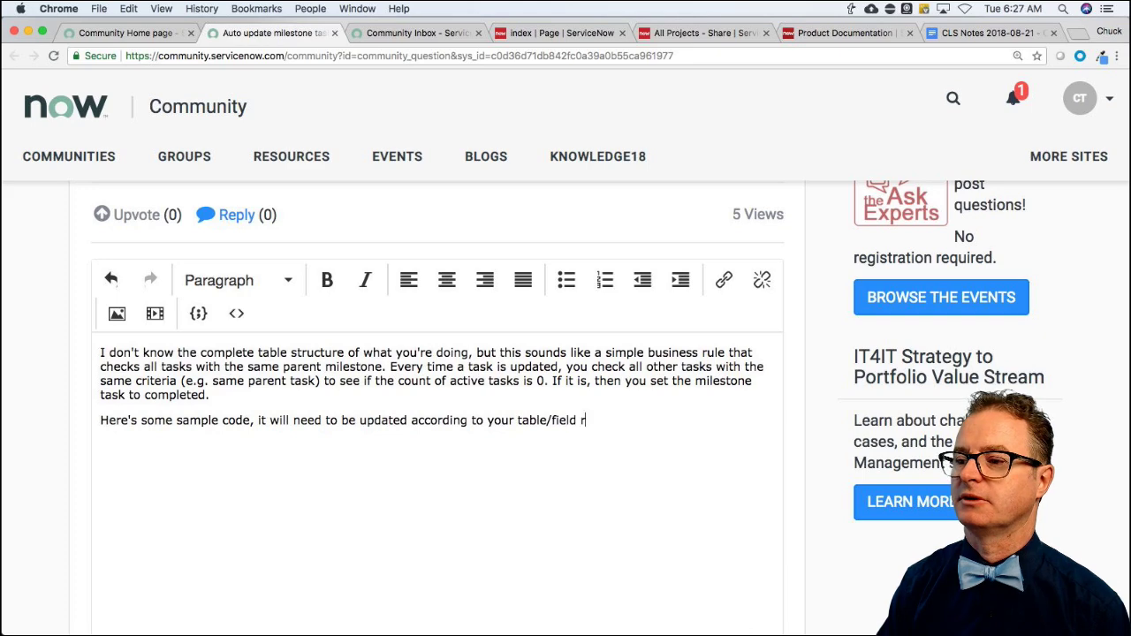
pyautogui.write('equirements.')
pyautogui.press('super+Tab')
pyautogui.press('Tab')
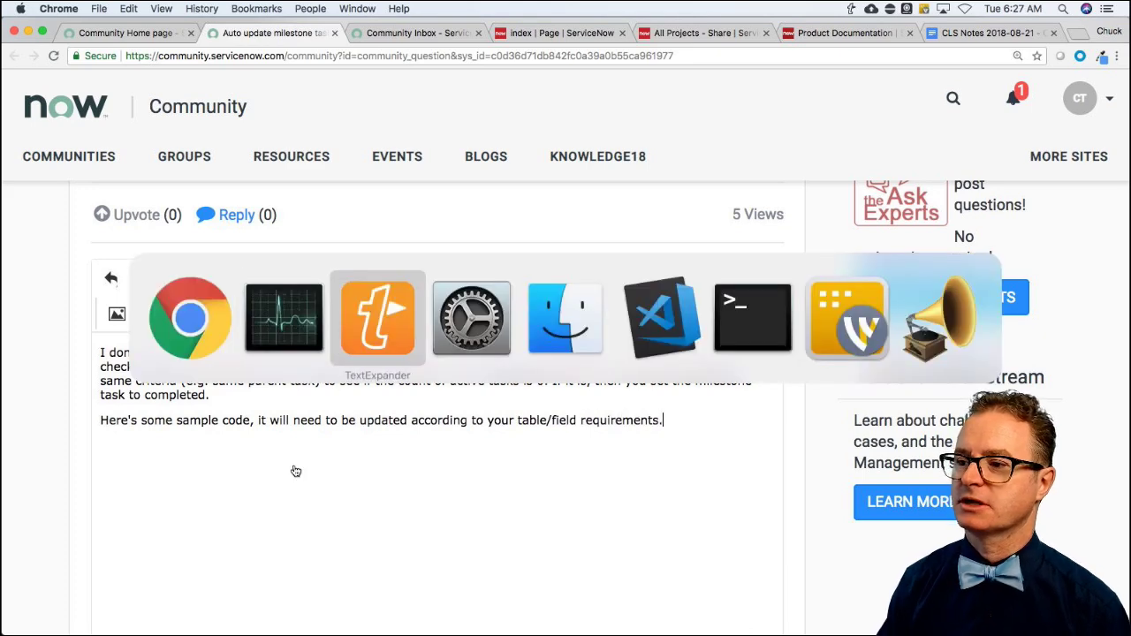
# In Visual Studio Code, create a new file and paste the disclaimer-headed GlideRecord query-and-update template.
pyautogui.press('Tab')
pyautogui.press('Tab')
pyautogui.press('Tab')
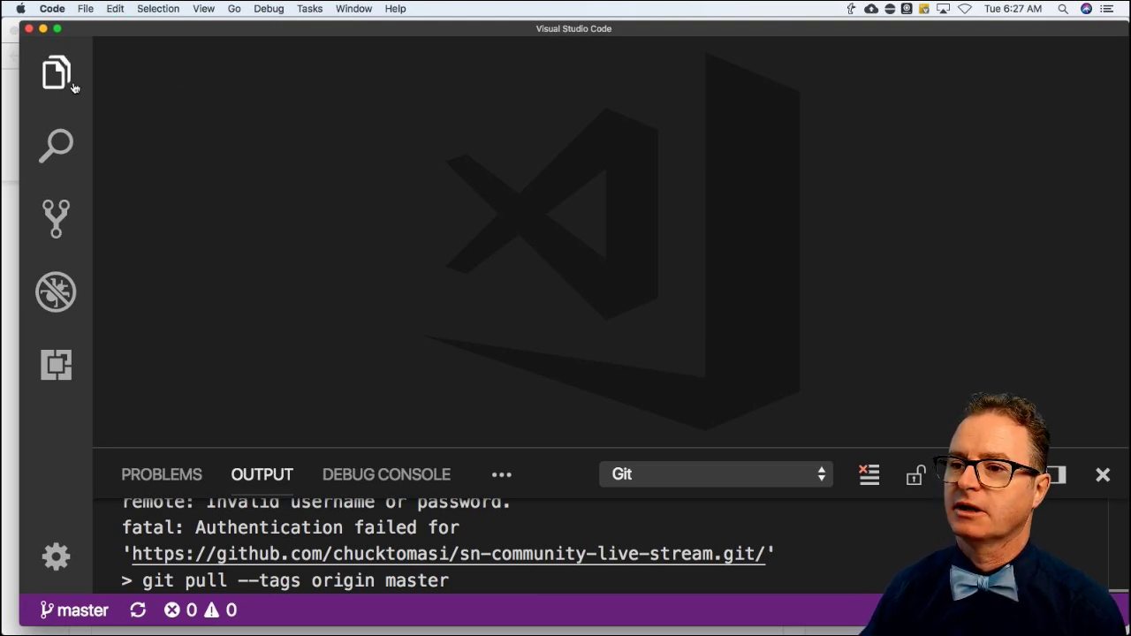
pyautogui.click(87, 9)
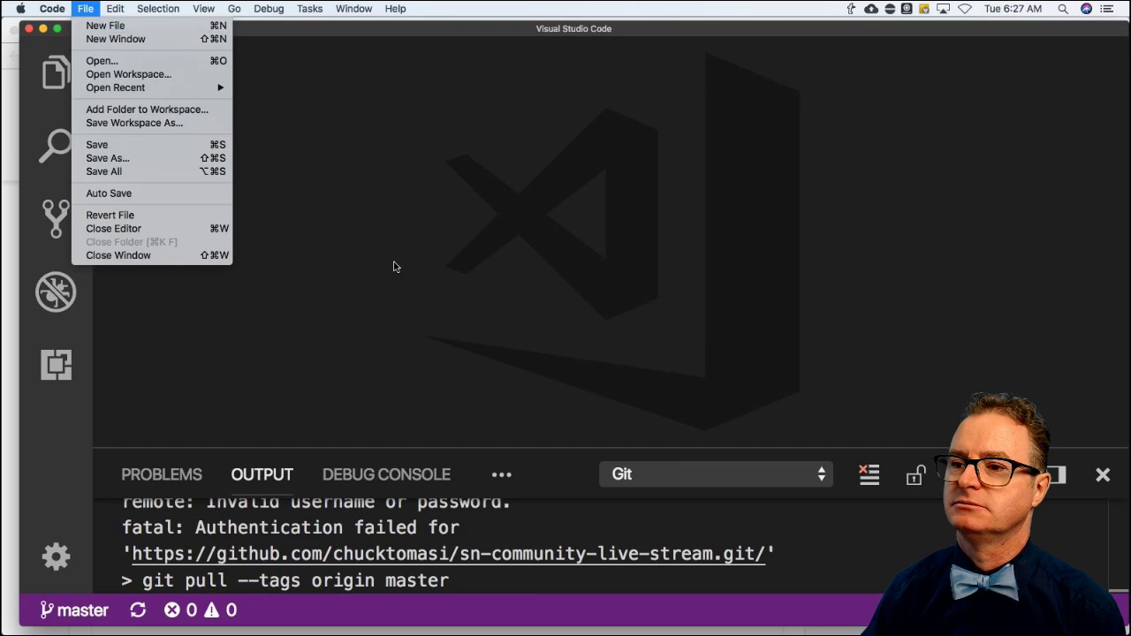
pyautogui.click(105, 26)
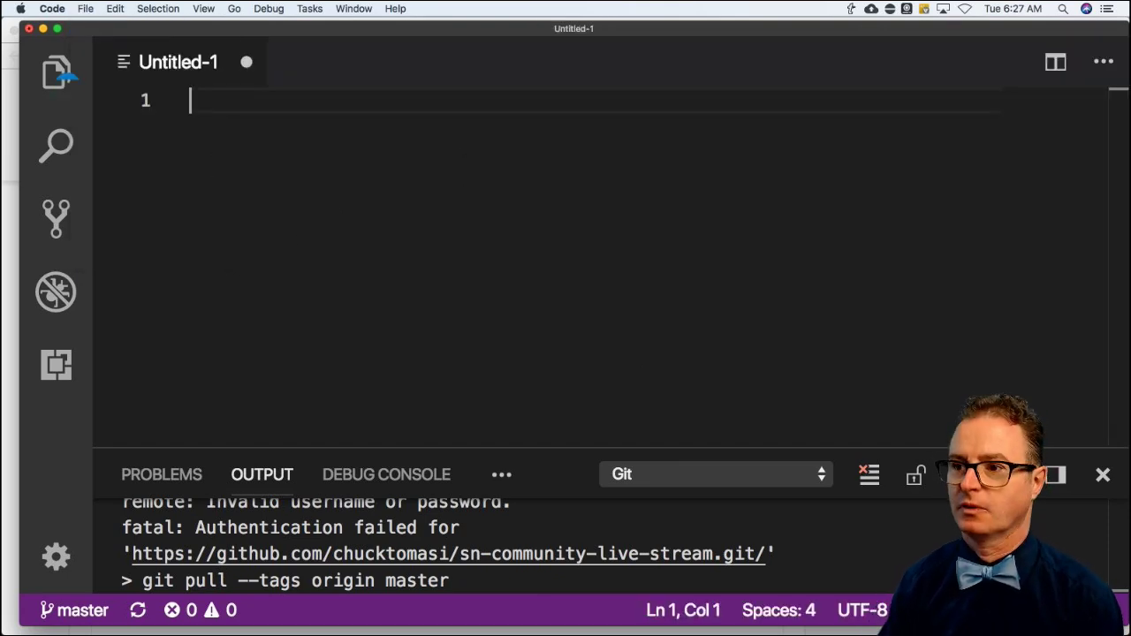
pyautogui.press('super+v')
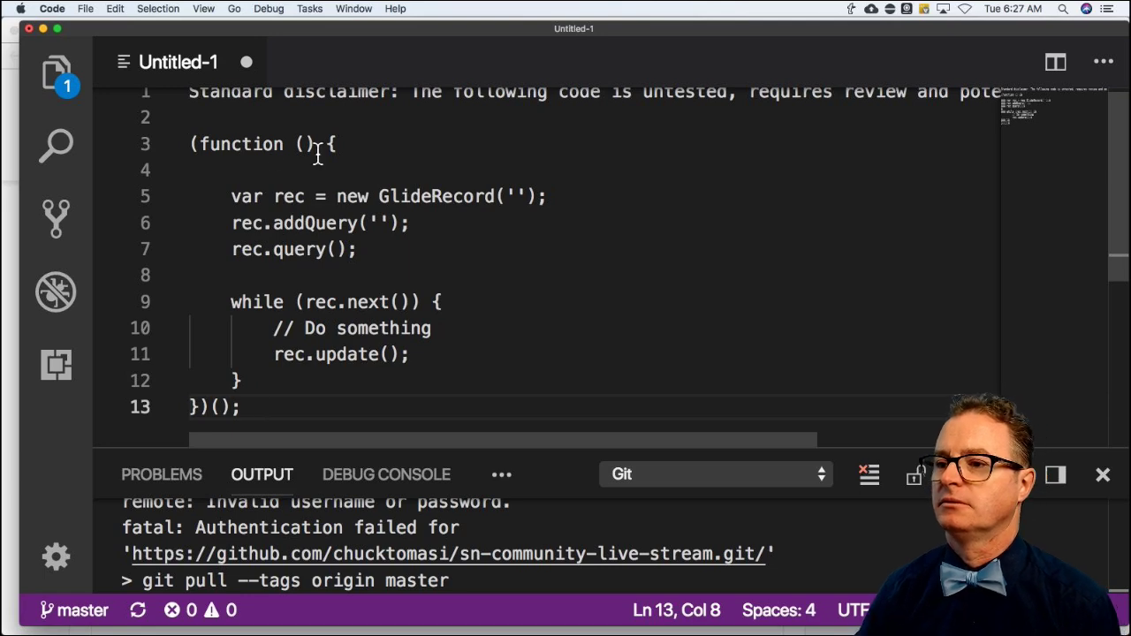
pyautogui.scroll(1, 318, 152)
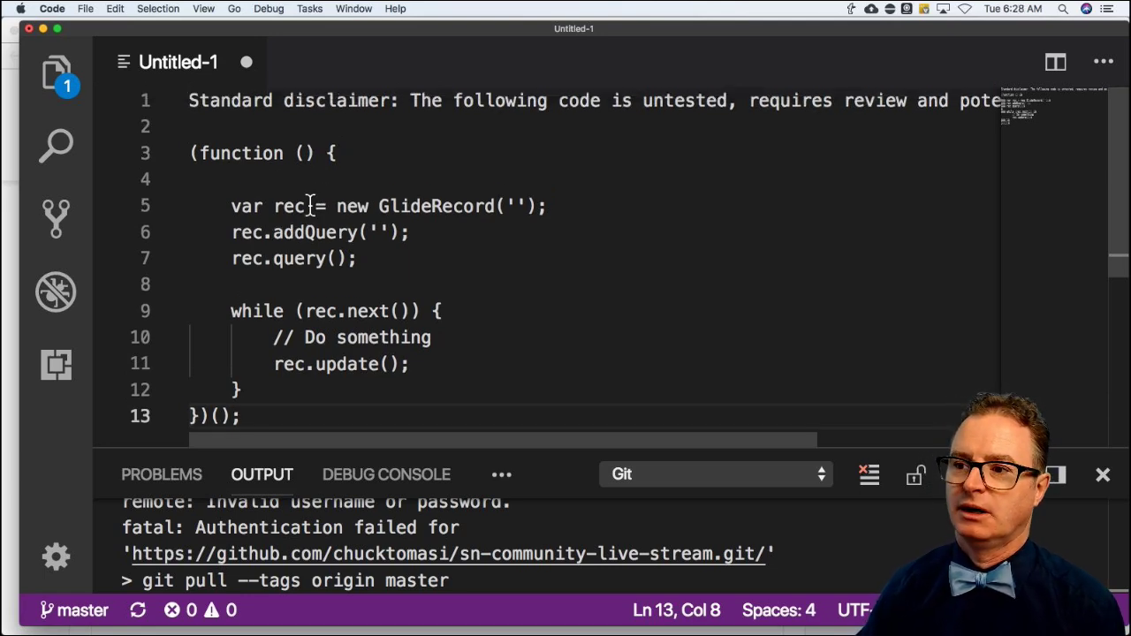
pyautogui.scroll(-2, 303, 213)
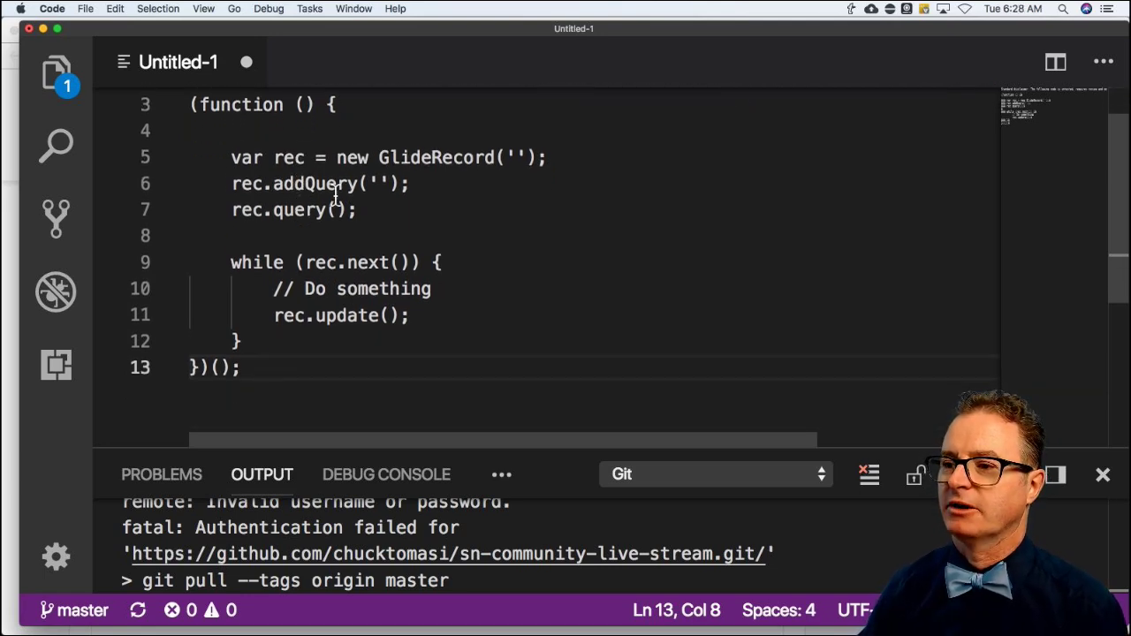
pyautogui.click(514, 157)
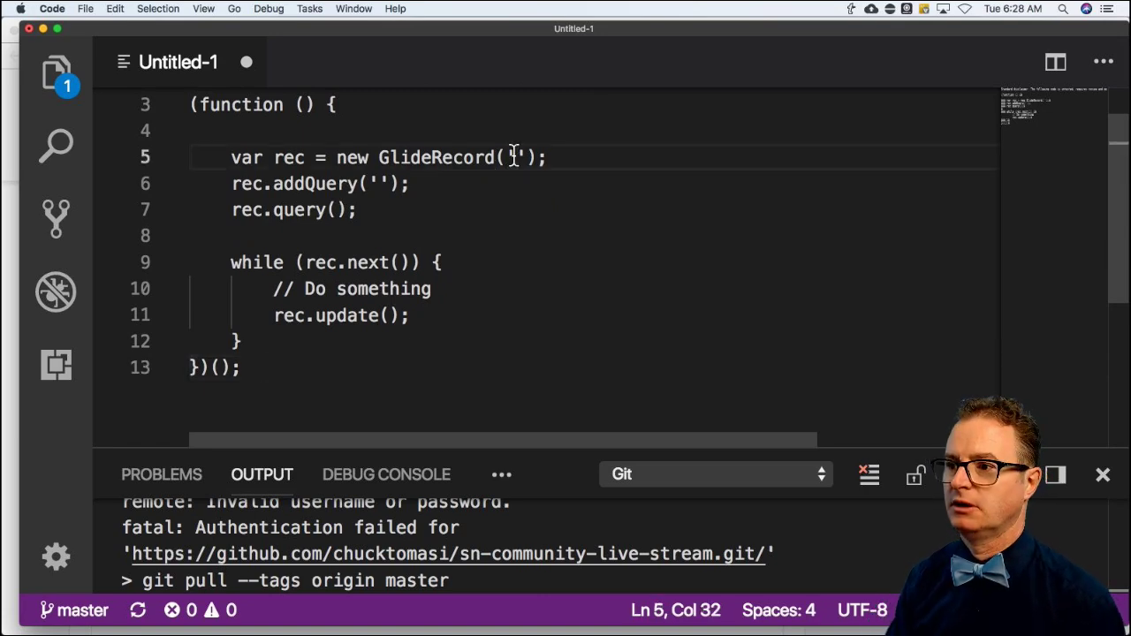
# Set the GlideRecord table name to 'YOUR_TASK_TABLE'.
pyautogui.write('YOUR_TB')
pyautogui.press('BackSpace')
pyautogui.press('BackSpace')
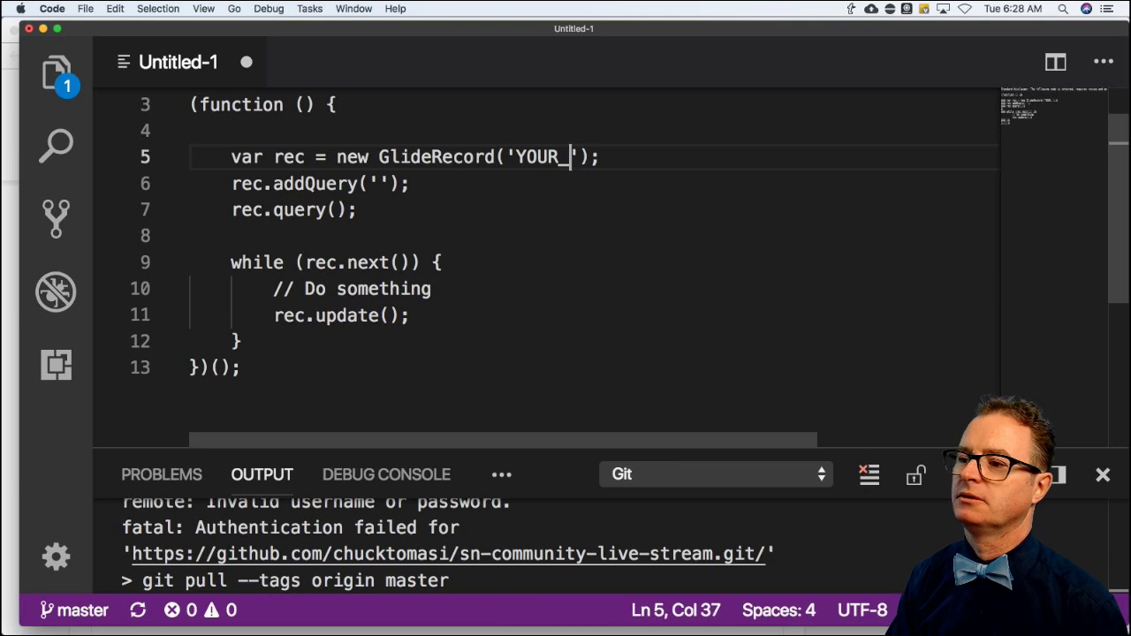
pyautogui.write('TASKE_')
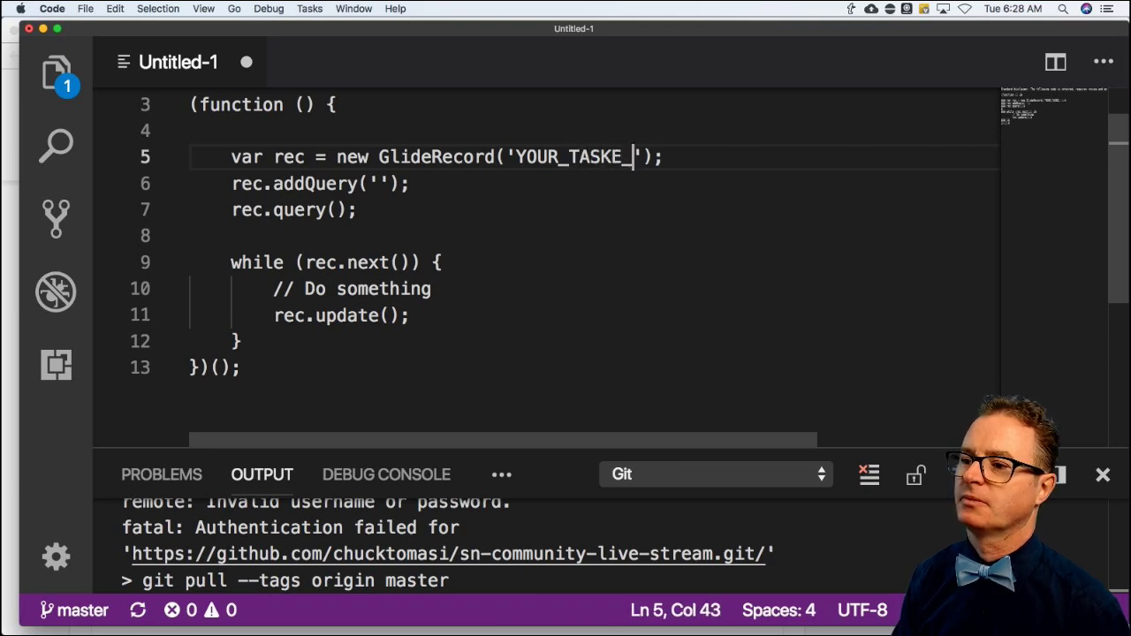
pyautogui.press('BackSpace')
pyautogui.press('BackSpace')
pyautogui.write('_TABLE')
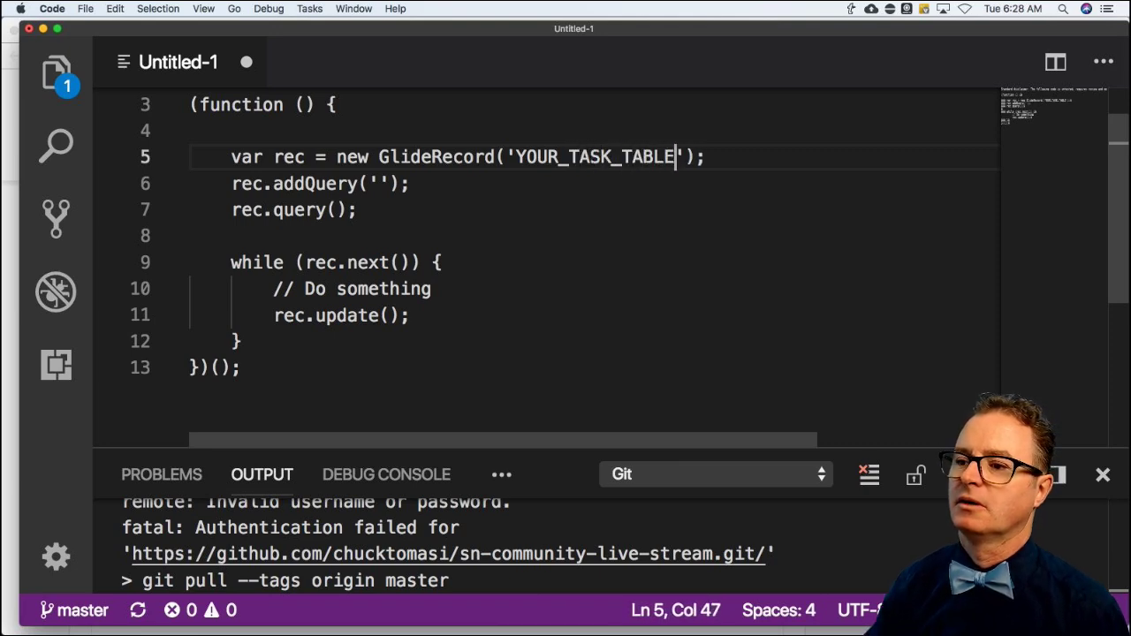
pyautogui.scroll(-1, 394, 172)
# Enter 'parent_milestone_field' as the query field on line 6.
pyautogui.click(377, 144)
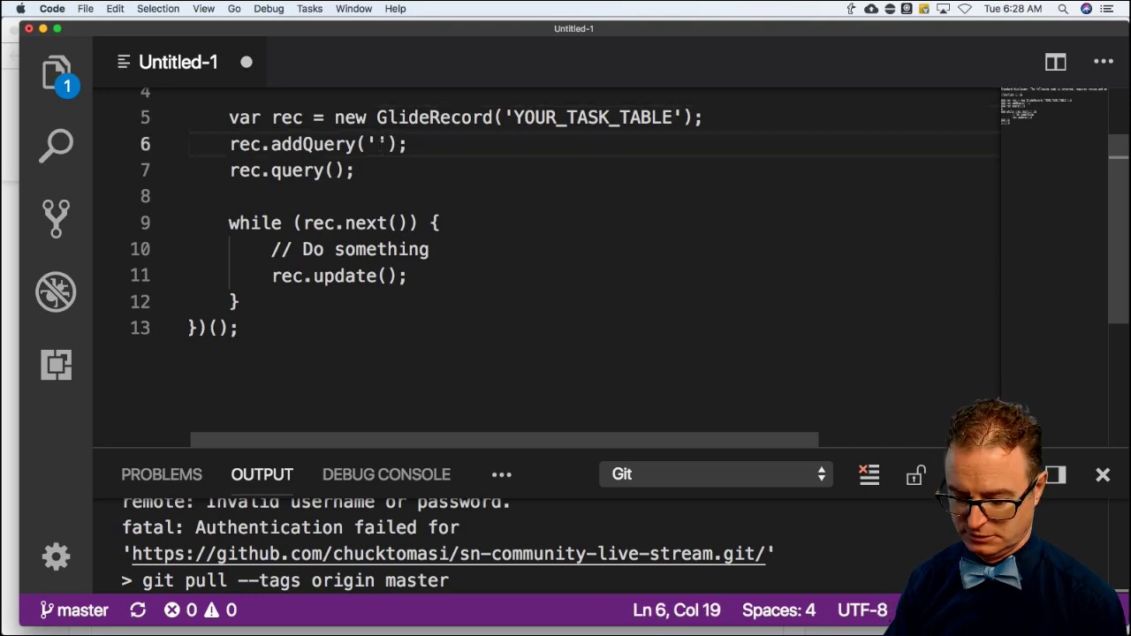
pyautogui.write('parent_')
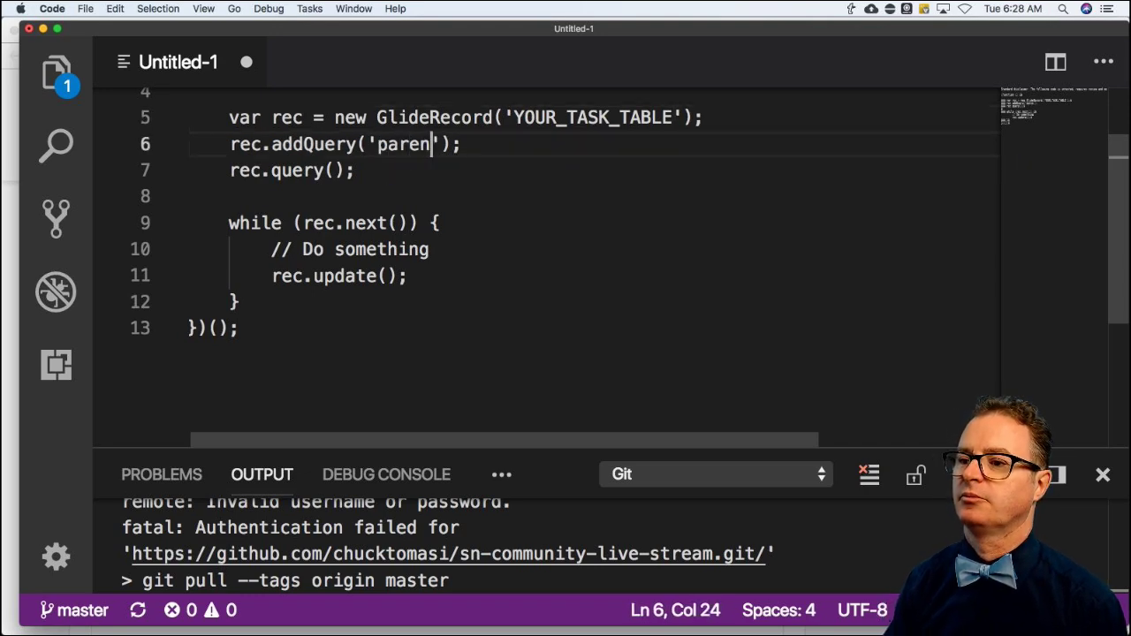
pyautogui.write('mileston')
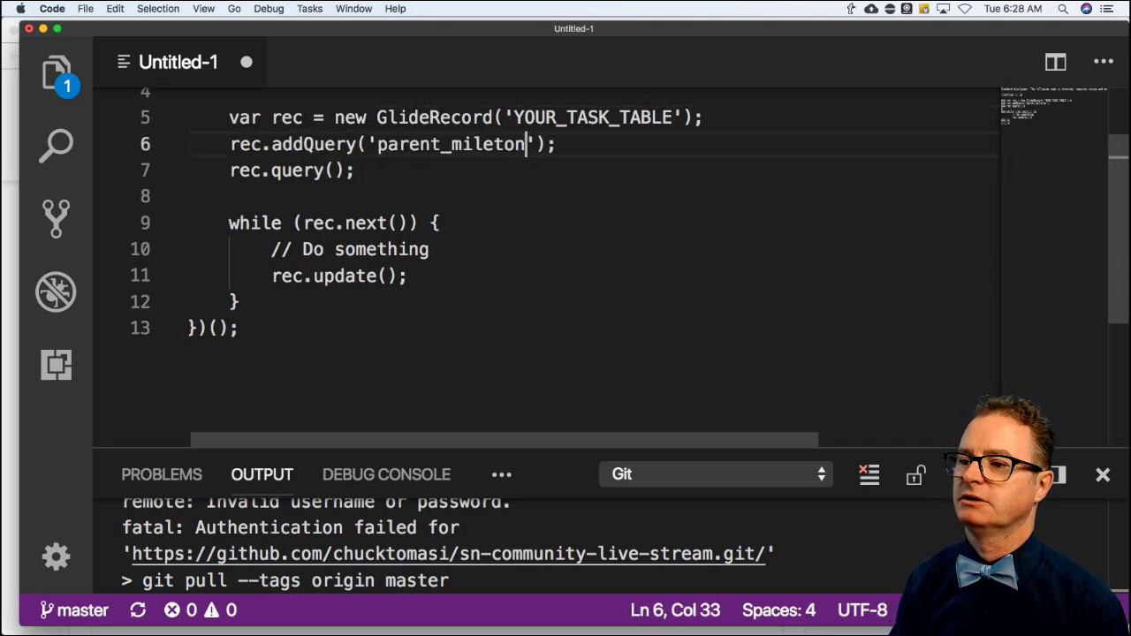
pyautogui.press('BackSpace')
pyautogui.press('BackSpace')
pyautogui.press('BackSpace')
pyautogui.write('stone_field')
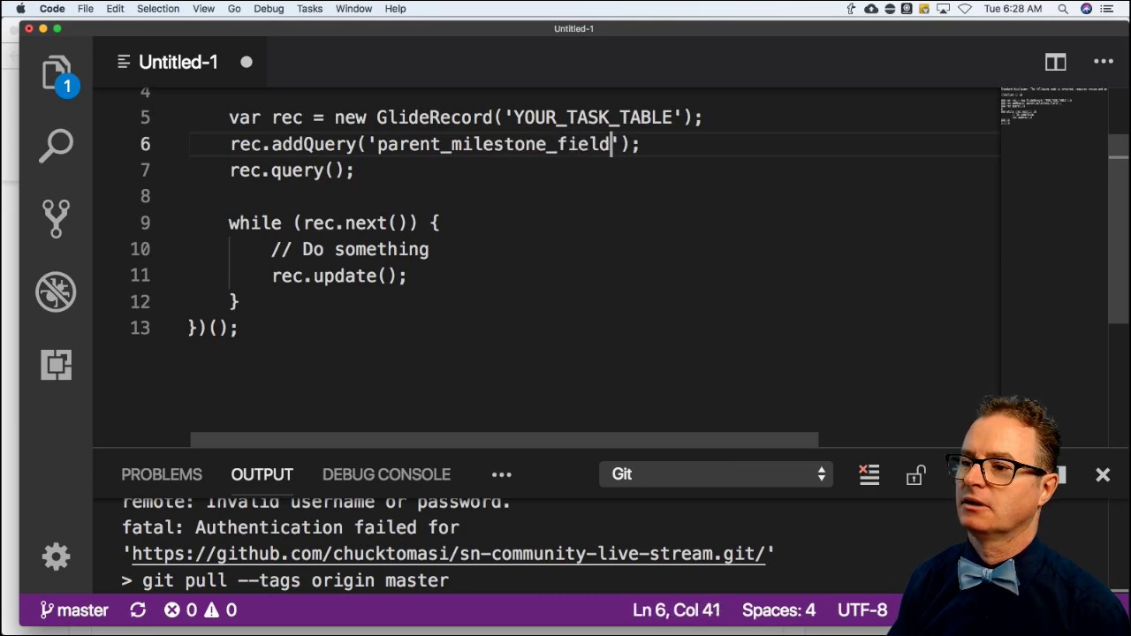
pyautogui.press('Right')
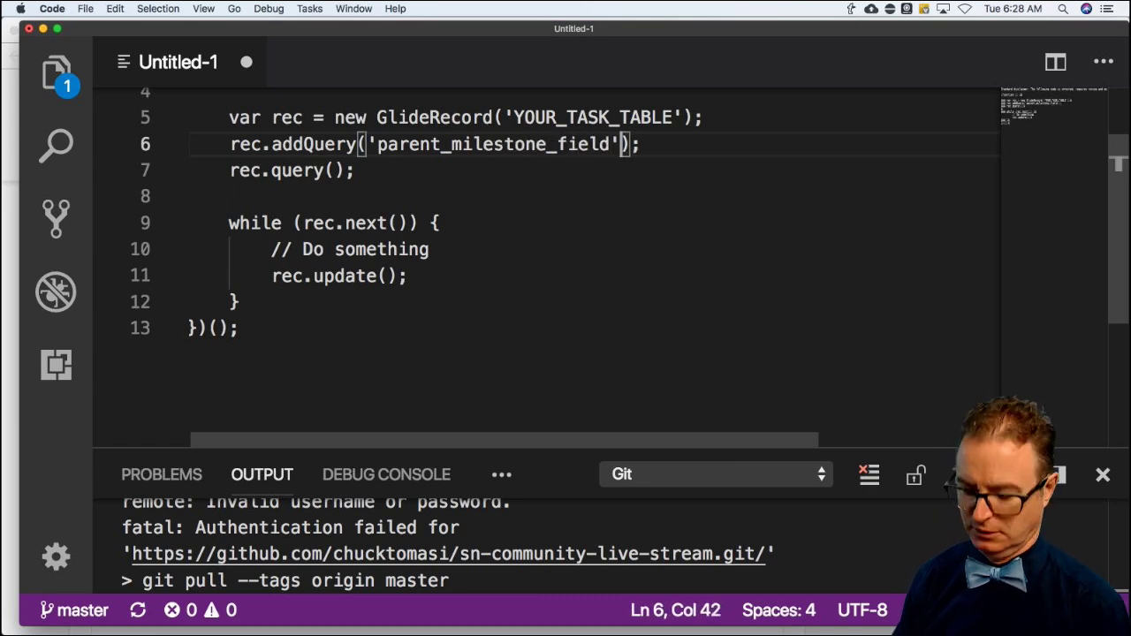
# Match the query against current.getValue('parent_milestone_field').
pyautogui.write(', c')
pyautogui.write('urrent.getValue(')
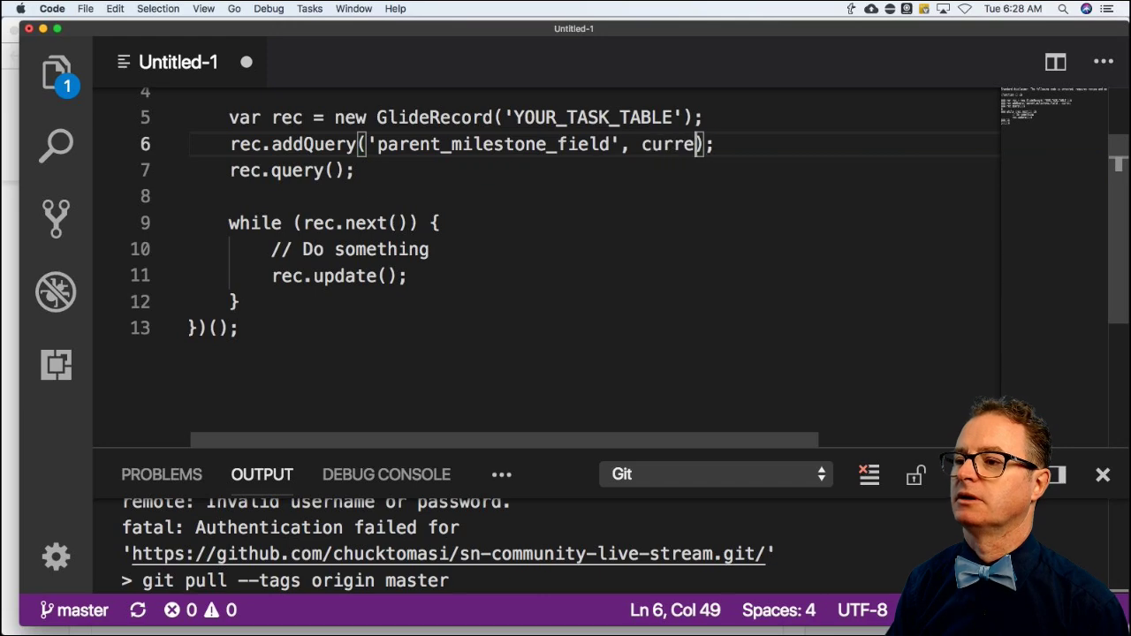
pyautogui.write("'pa")
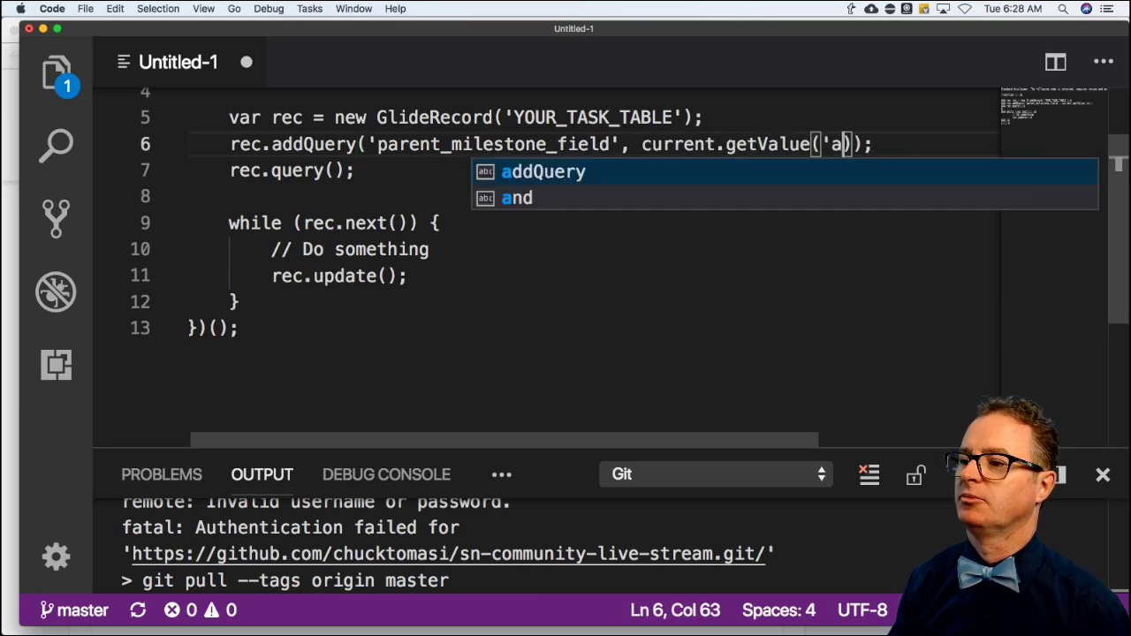
pyautogui.press('BackSpace')
pyautogui.write('parent_mileston')
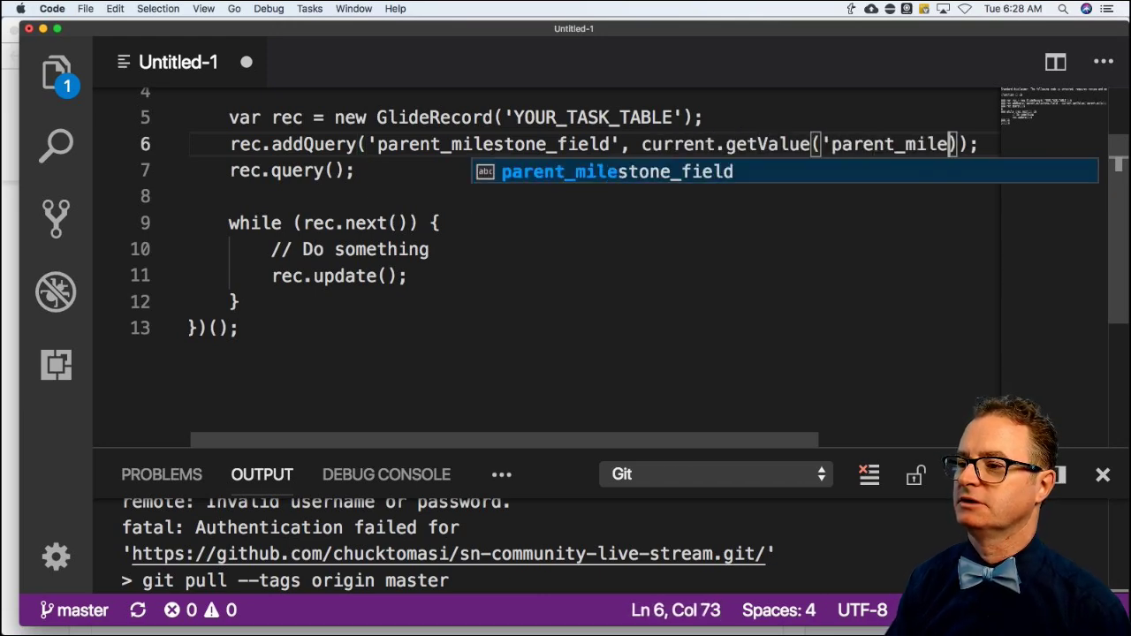
pyautogui.press('BackSpace')
pyautogui.press('BackSpace')
pyautogui.write('s')
pyautogui.press('BackSpace')
pyautogui.press('BackSpace')
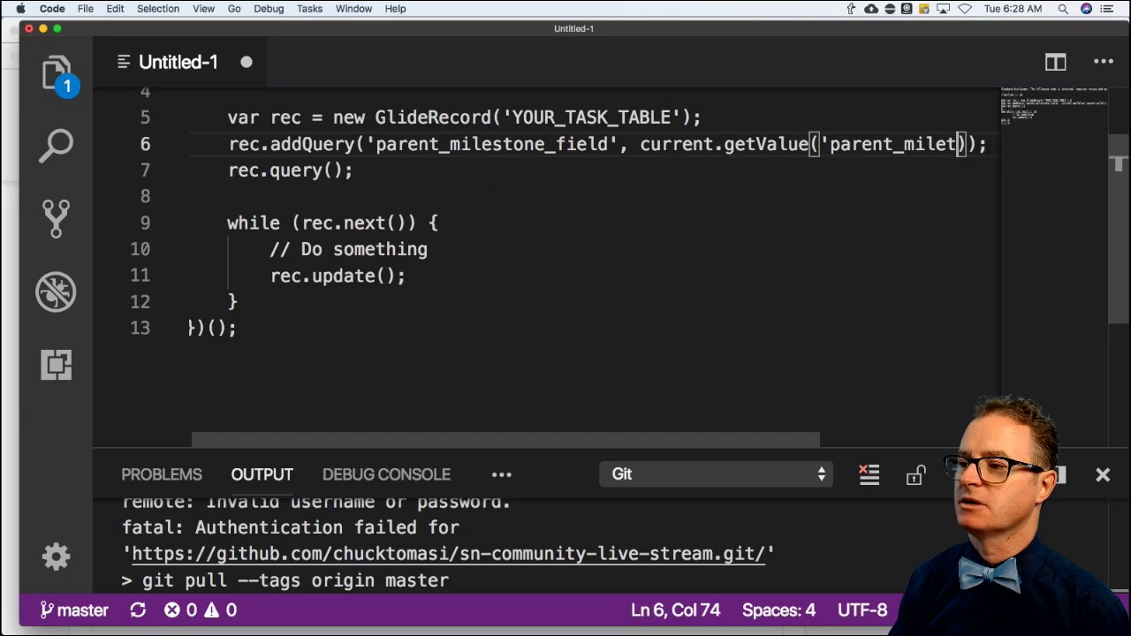
pyautogui.write('stone_field')
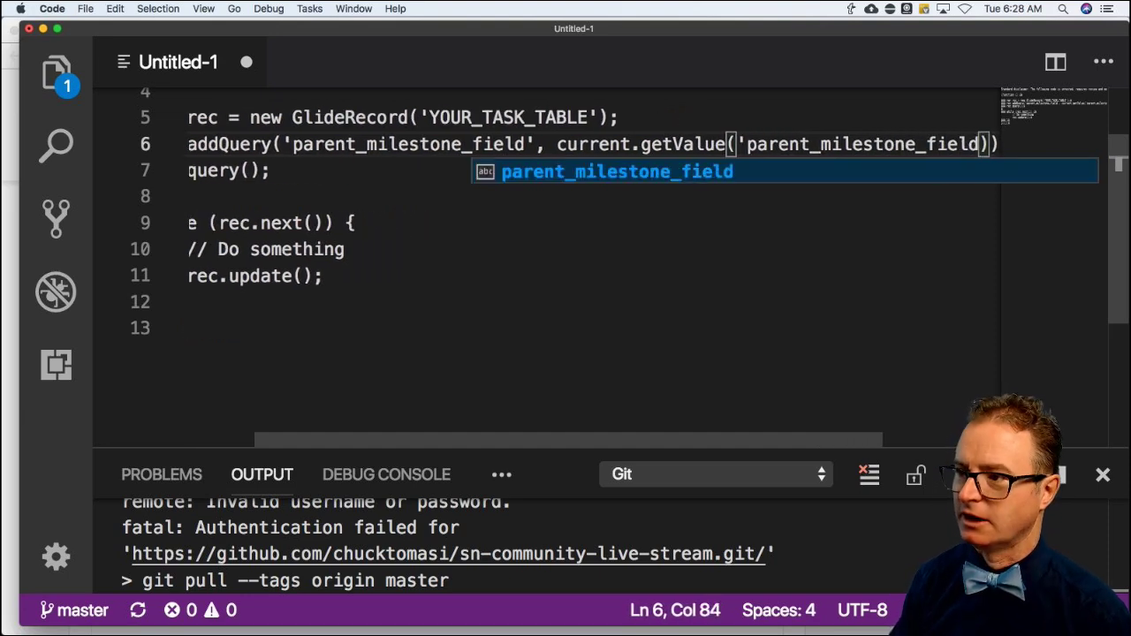
pyautogui.write("')")
pyautogui.press('Up')
pyautogui.press('Up')
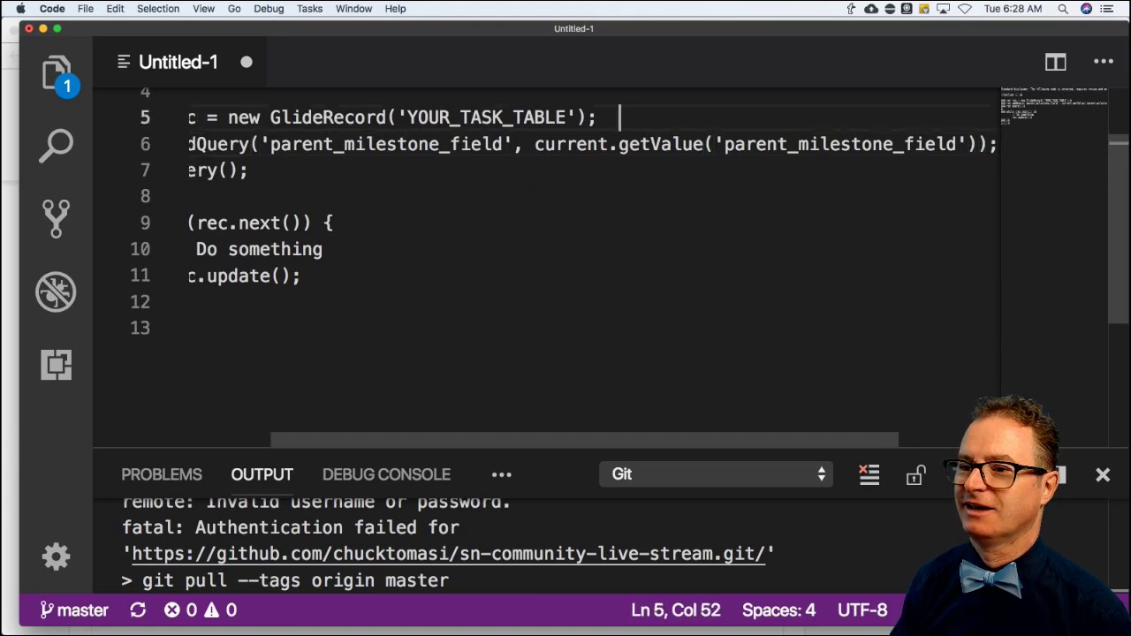
pyautogui.press('Down')
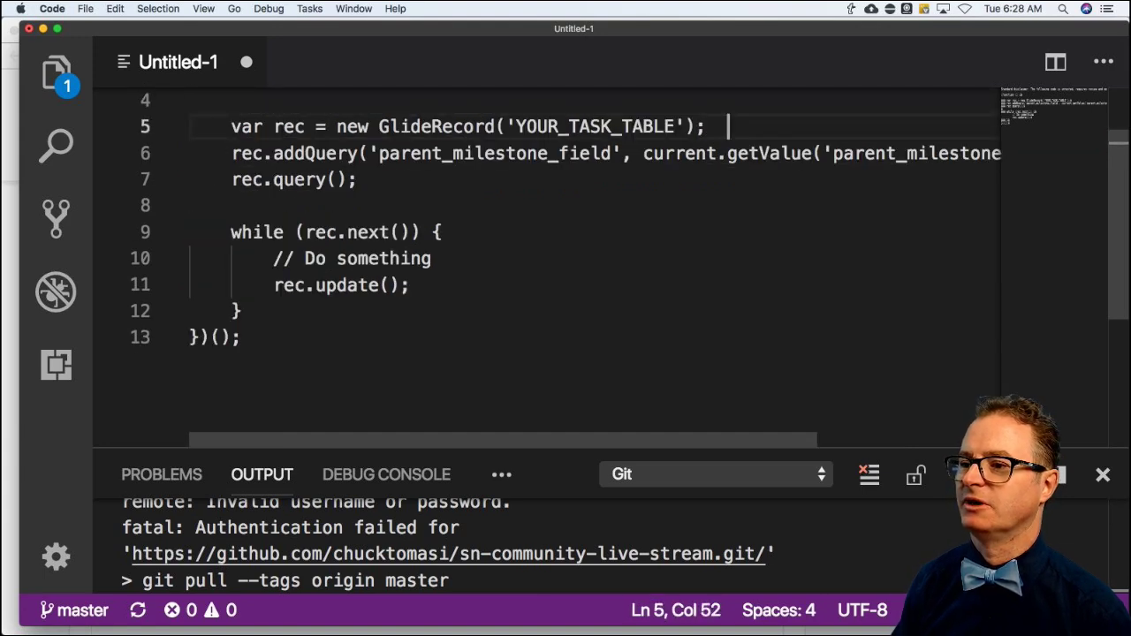
pyautogui.scroll(-3, 361, 151)
pyautogui.scroll(4, 367, 159)
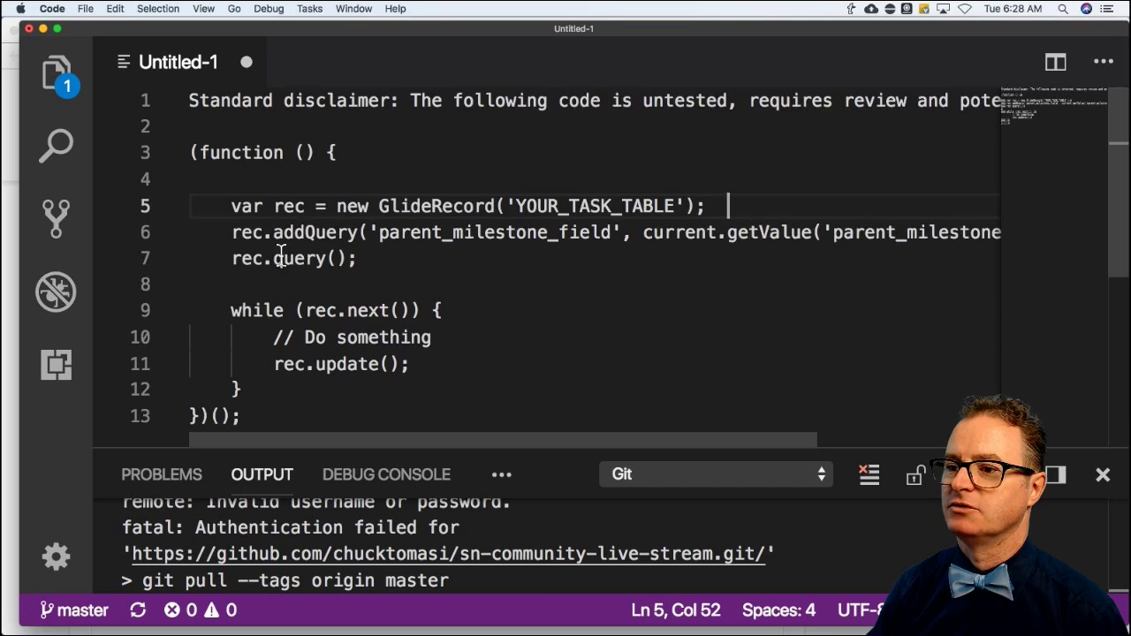
# Insert rec.addQuery('active', true); and rec.setLimit(1); on their own indented lines just before rec.query().
pyautogui.click(232, 257)
pyautogui.scroll(-1, 233, 259)
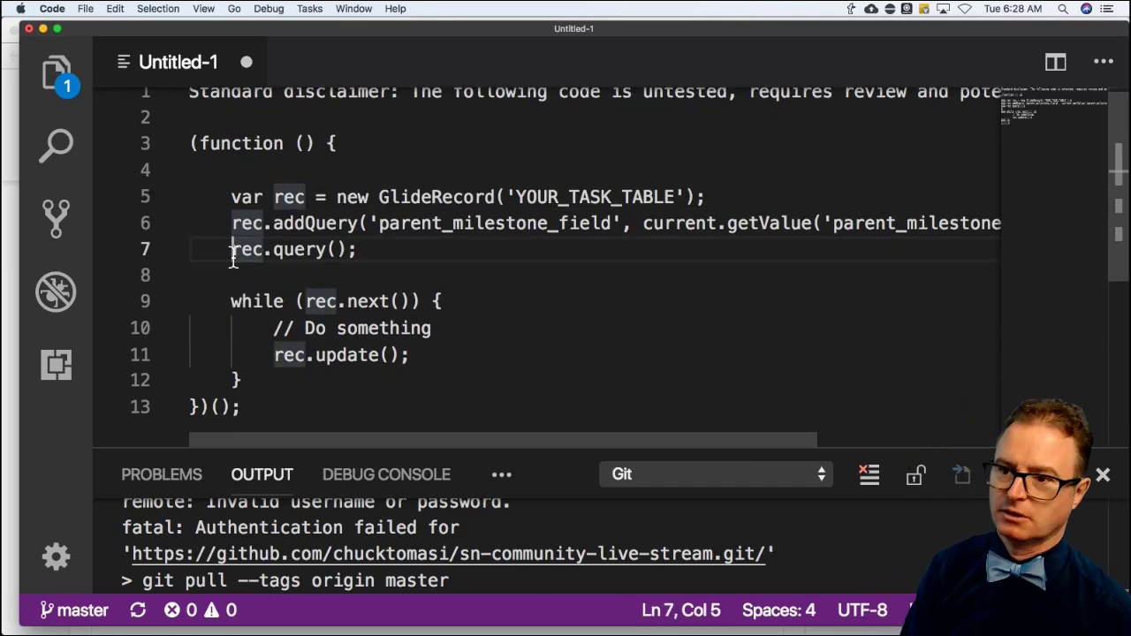
pyautogui.write('rec.')
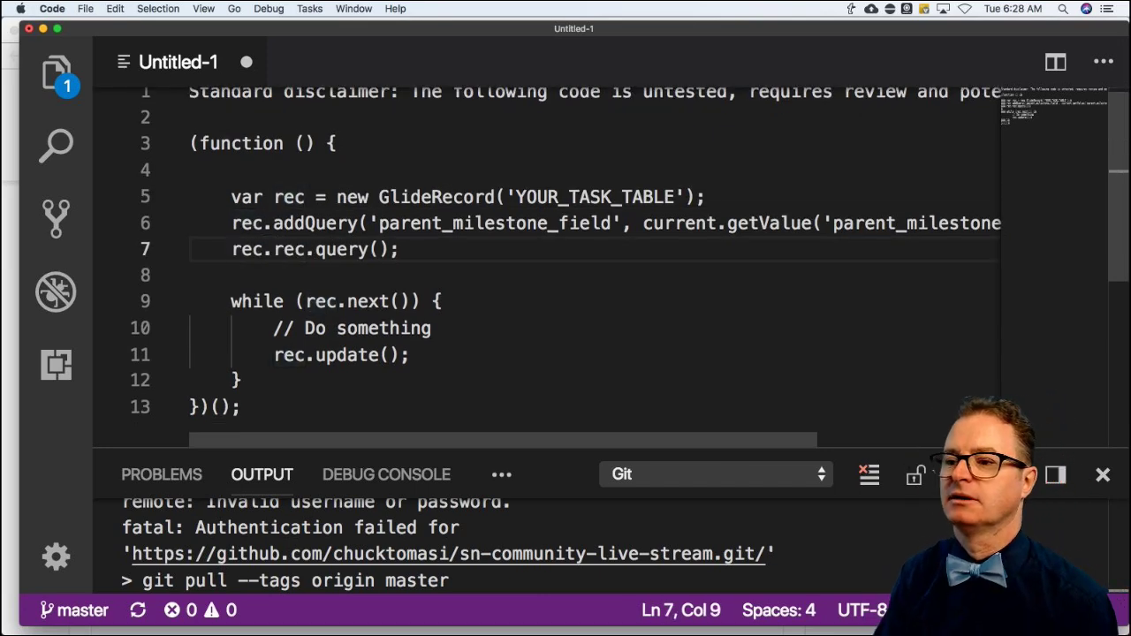
pyautogui.write('add')
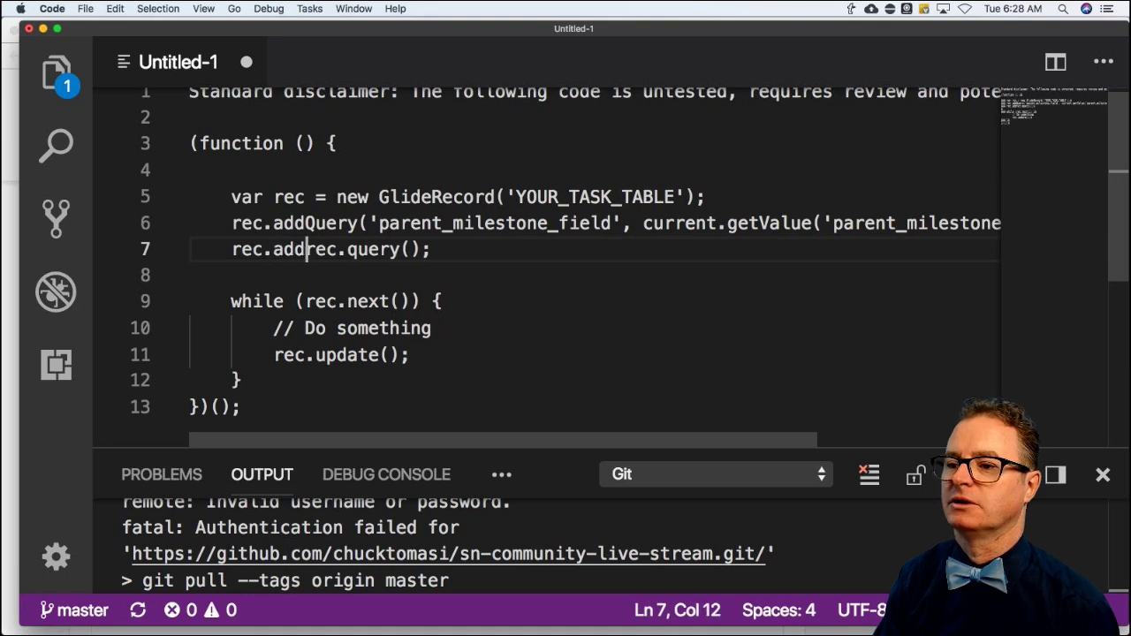
pyautogui.write("Query('active")
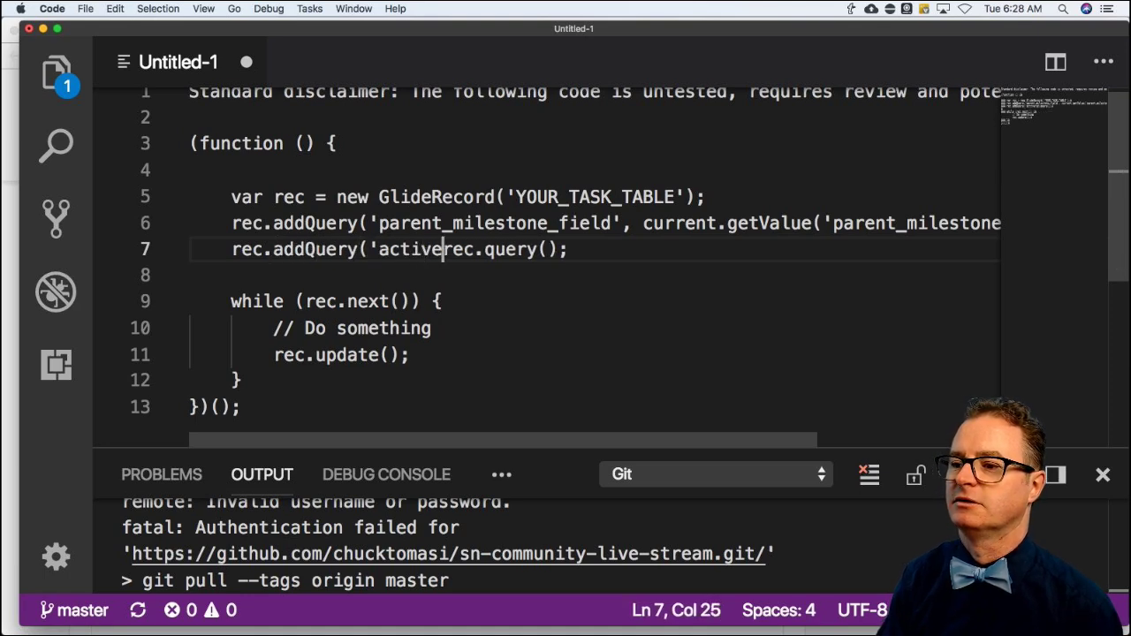
pyautogui.write("', true);")
pyautogui.press('Return')
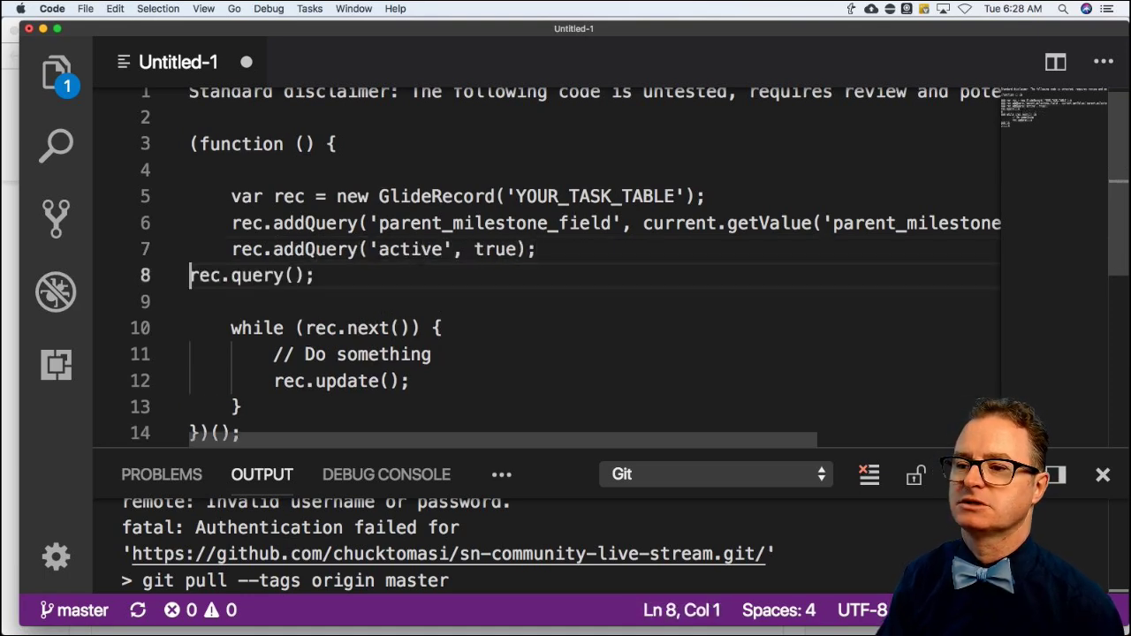
pyautogui.press('Tab')
pyautogui.write('rec.')
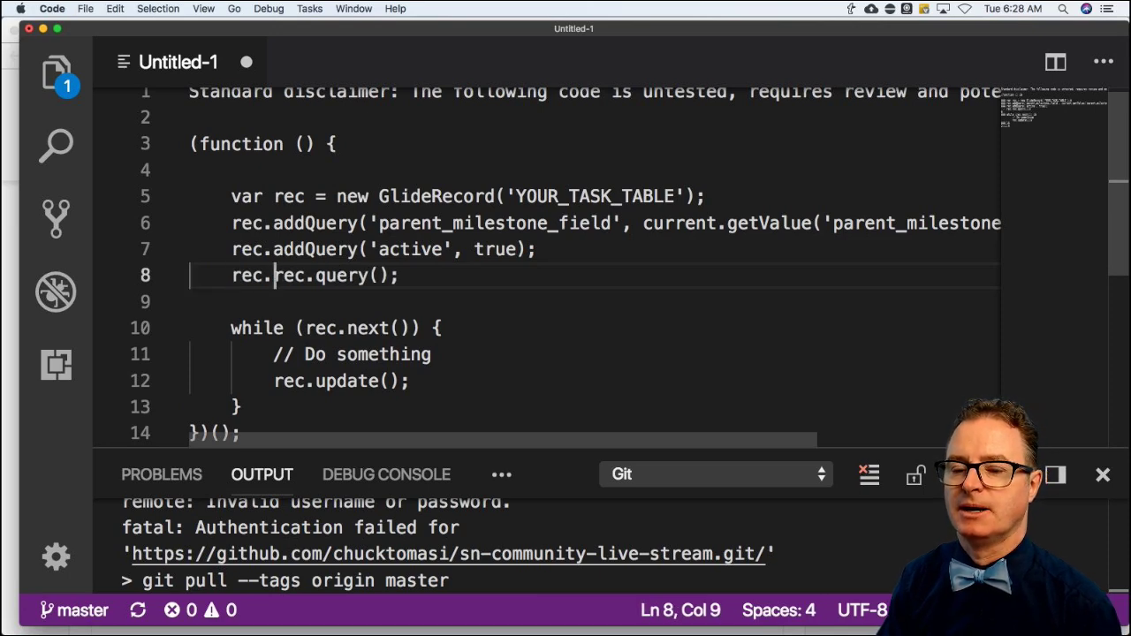
pyautogui.write('setLimit(')
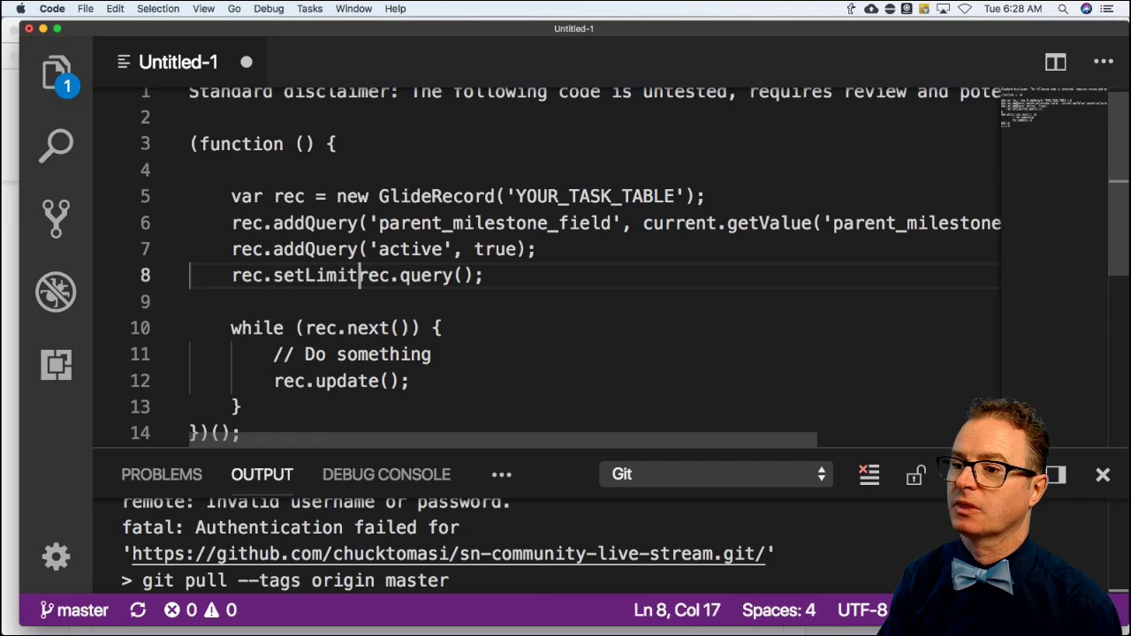
pyautogui.write('1)')
pyautogui.write(';')
pyautogui.press('Return')
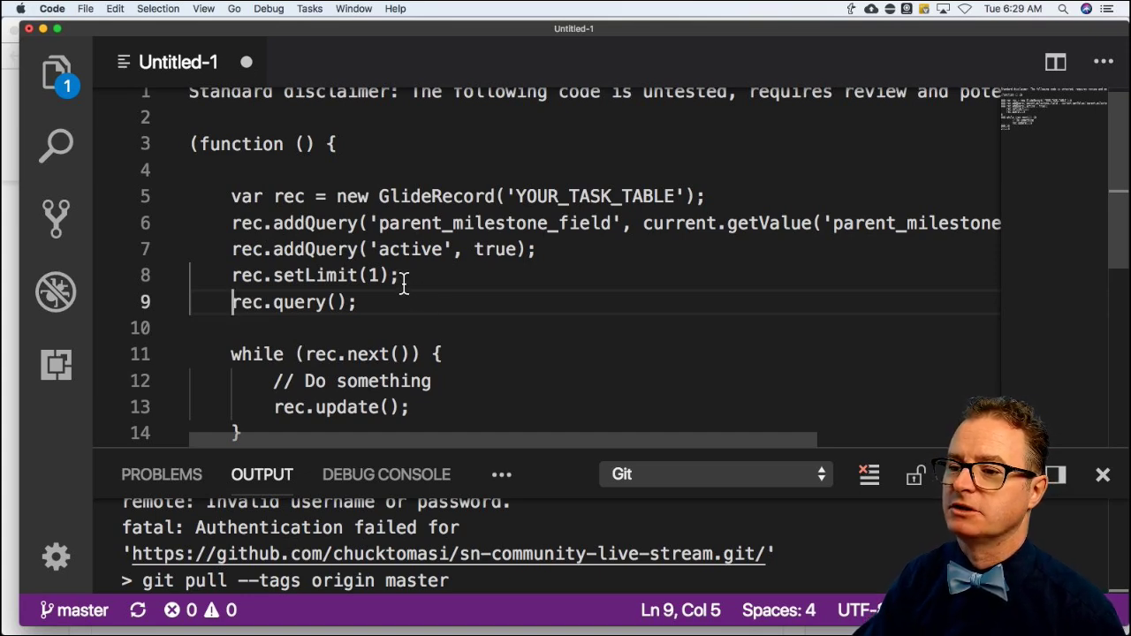
# Change the while loop to if (rec.next()) and replace its placeholder comment with return; and a closing brace.
pyautogui.scroll(-1, 402, 281)
pyautogui.doubleClick(266, 329)
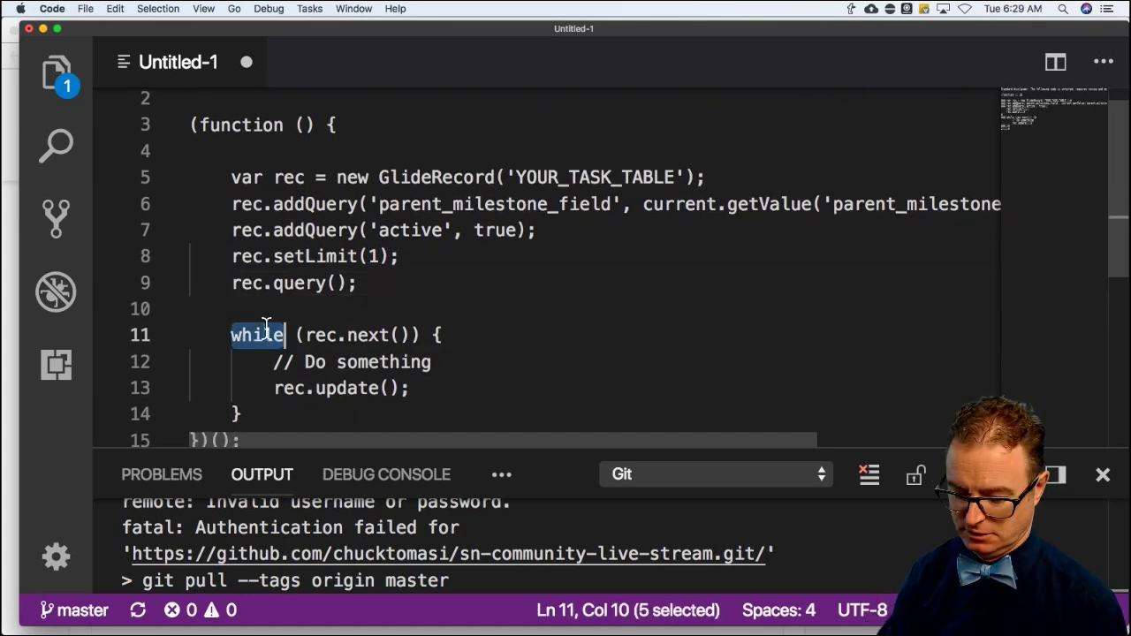
pyautogui.write('if')
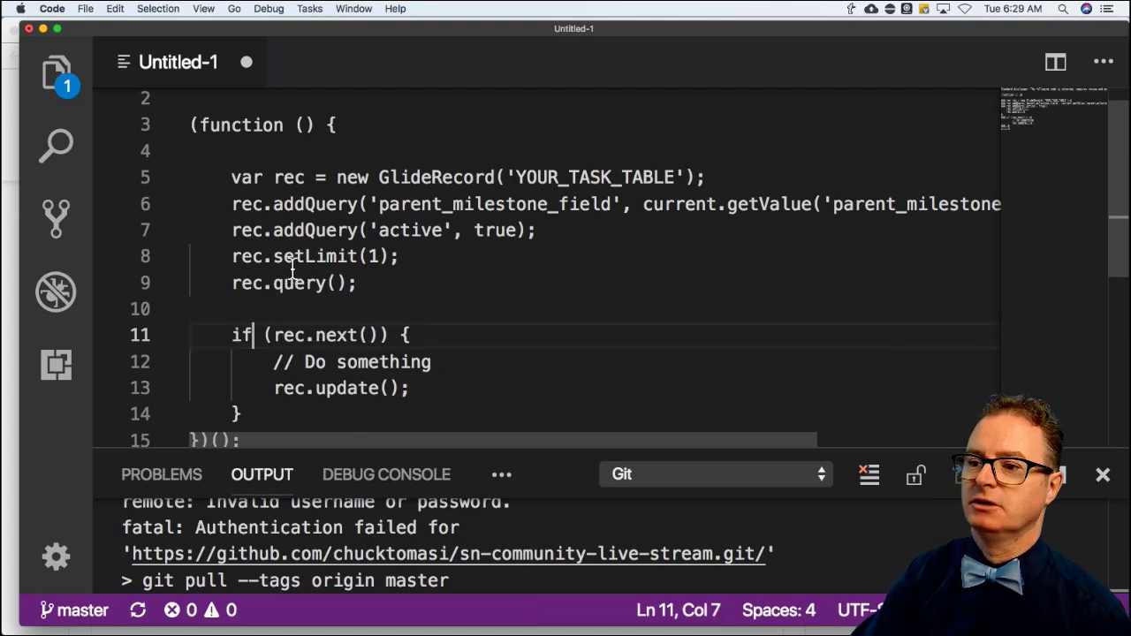
pyautogui.scroll(1, 287, 274)
pyautogui.hscroll(1, 293, 252)
pyautogui.scroll(-1, 293, 265)
pyautogui.hscroll(-1, 294, 265)
pyautogui.scroll(-2, 293, 268)
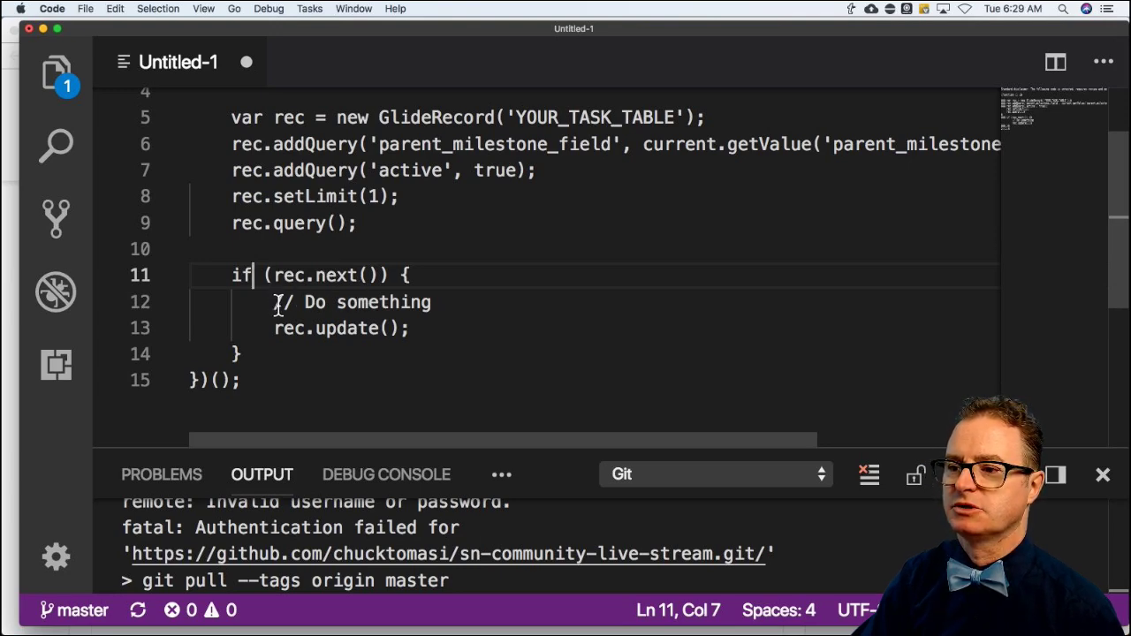
pyautogui.moveTo(274, 302); pyautogui.dragTo(434, 302)
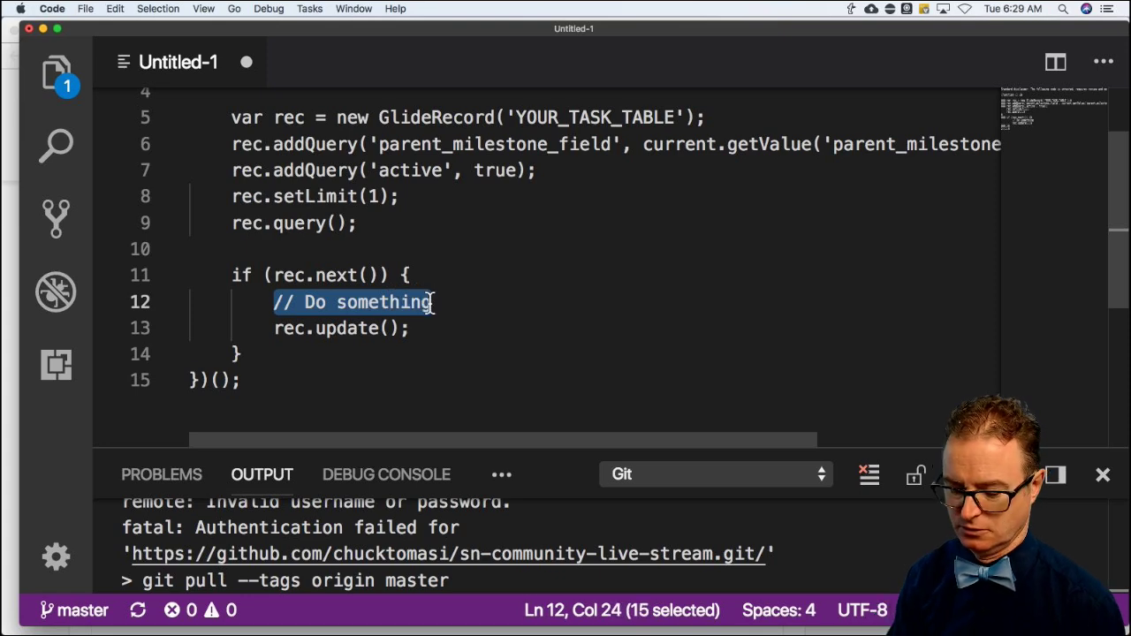
pyautogui.press('BackSpace')
pyautogui.write('return')
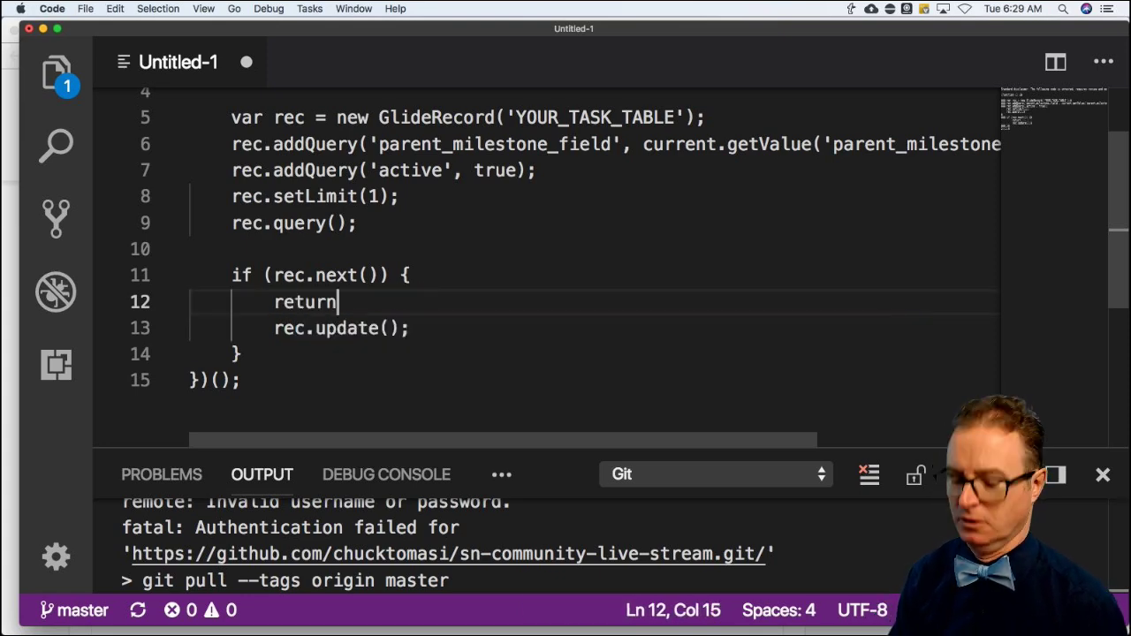
pyautogui.write(';')
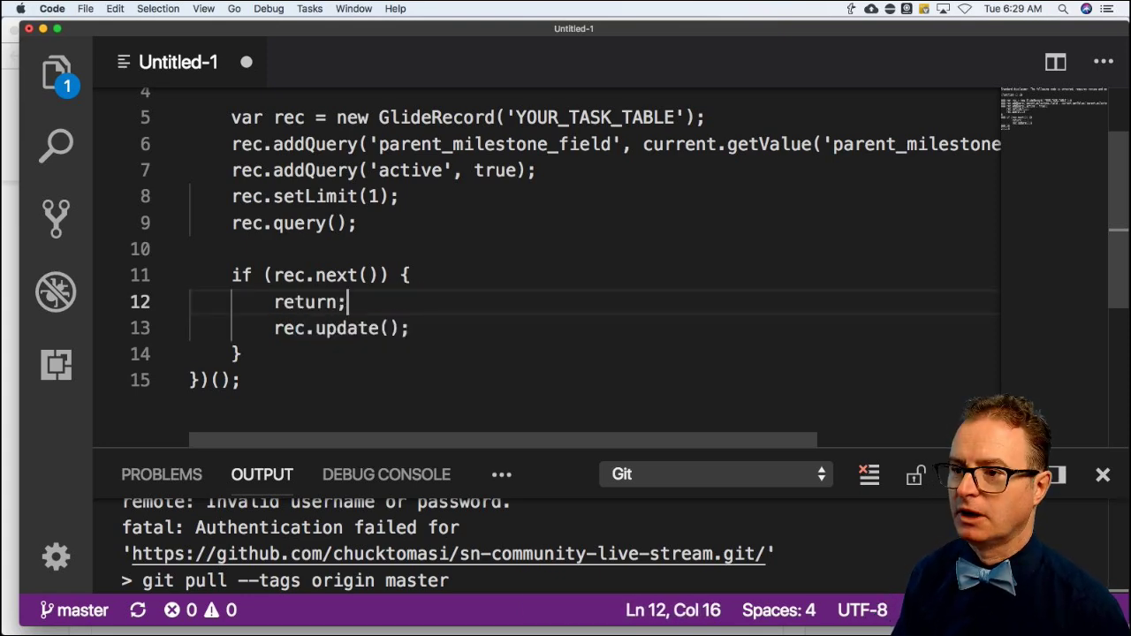
pyautogui.press('Return')
pyautogui.press('BackSpace')
pyautogui.press('BackSpace')
pyautogui.write('}')
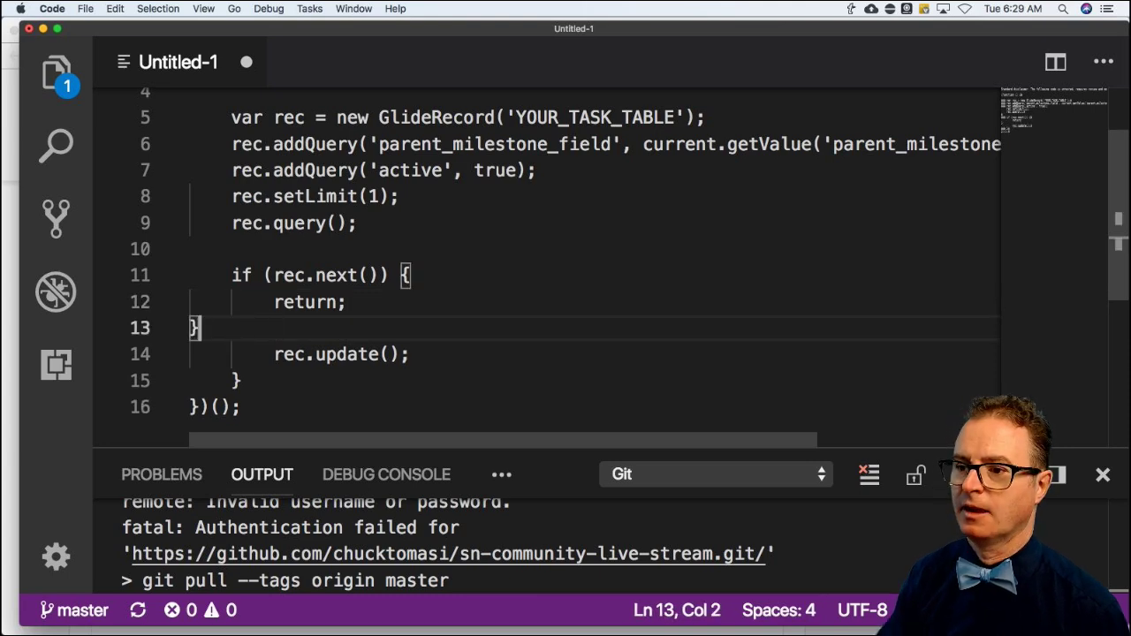
# Delete the old loop brace, indent the new brace, and move rec.update() outside the block with blank lines.
pyautogui.click(258, 374)
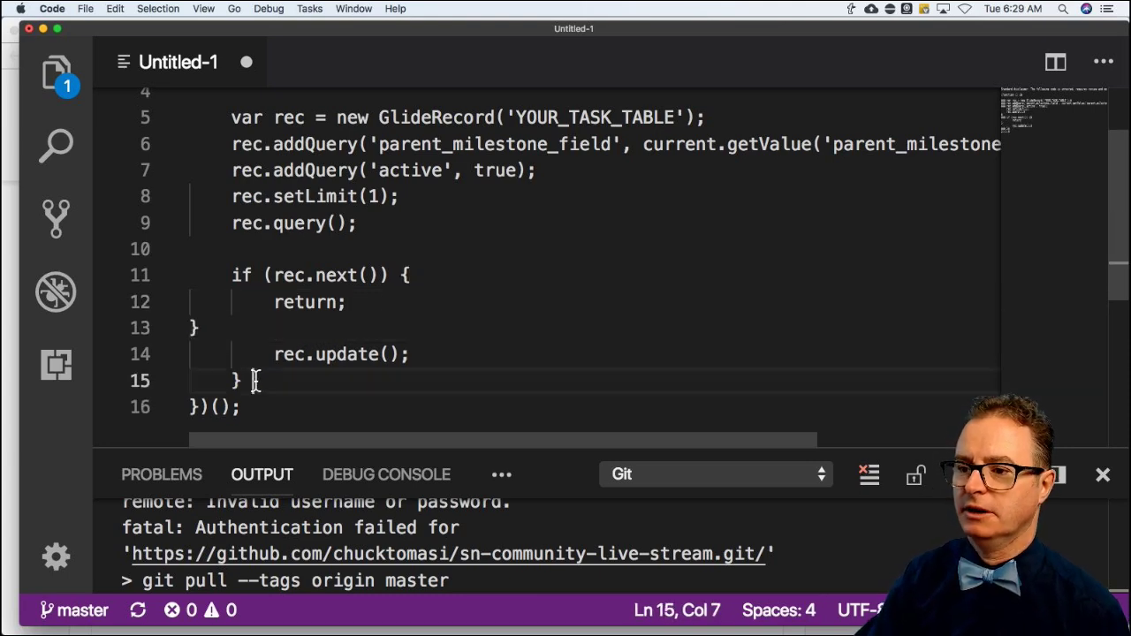
pyautogui.click(237, 380)
pyautogui.press('BackSpace')
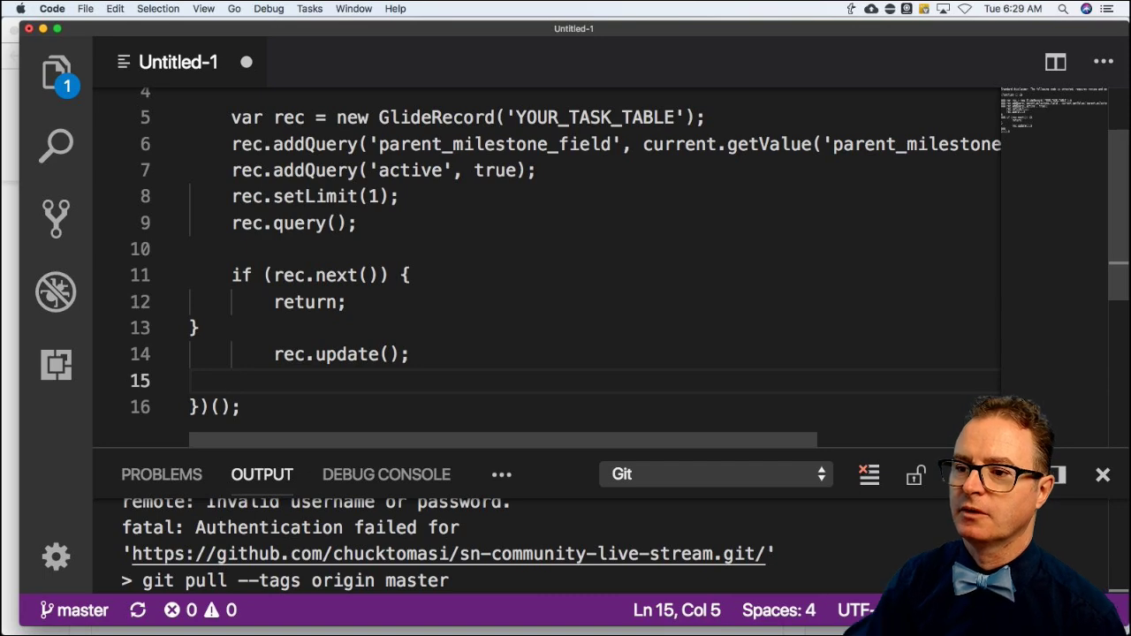
pyautogui.click(188, 327)
pyautogui.press('Tab')
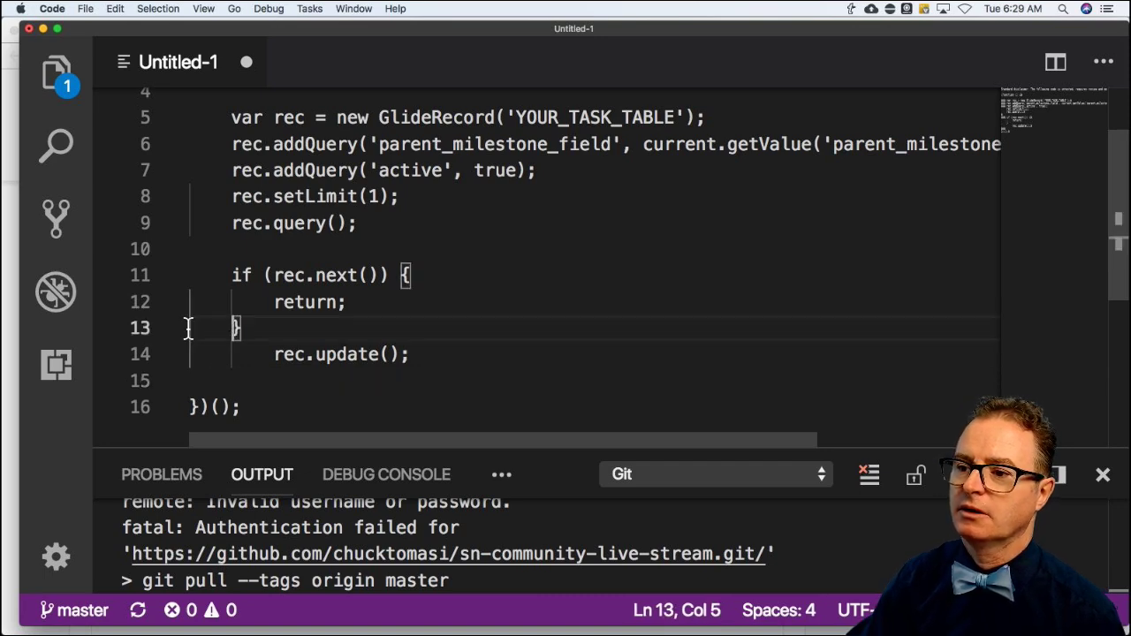
pyautogui.click(256, 354)
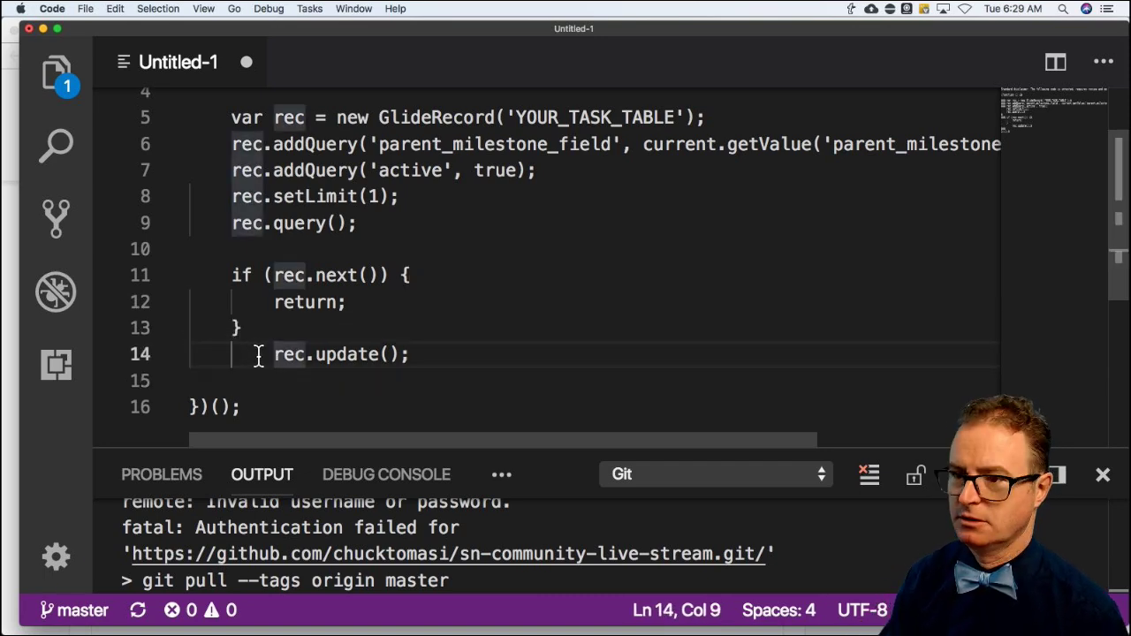
pyautogui.press('BackSpace')
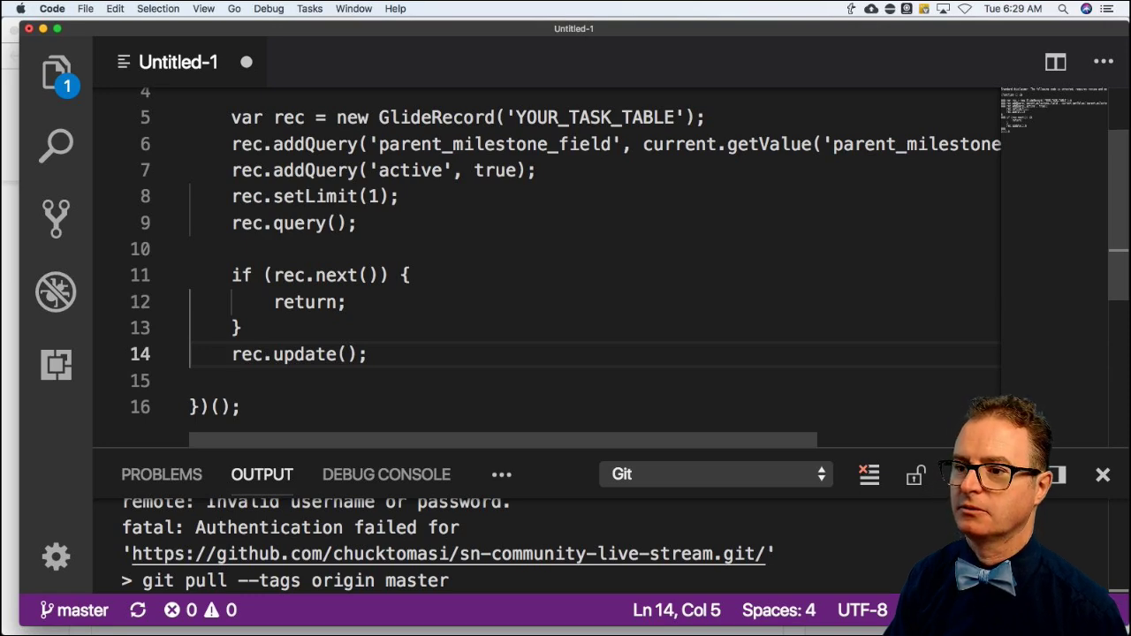
pyautogui.press('Return')
pyautogui.click(231, 355)
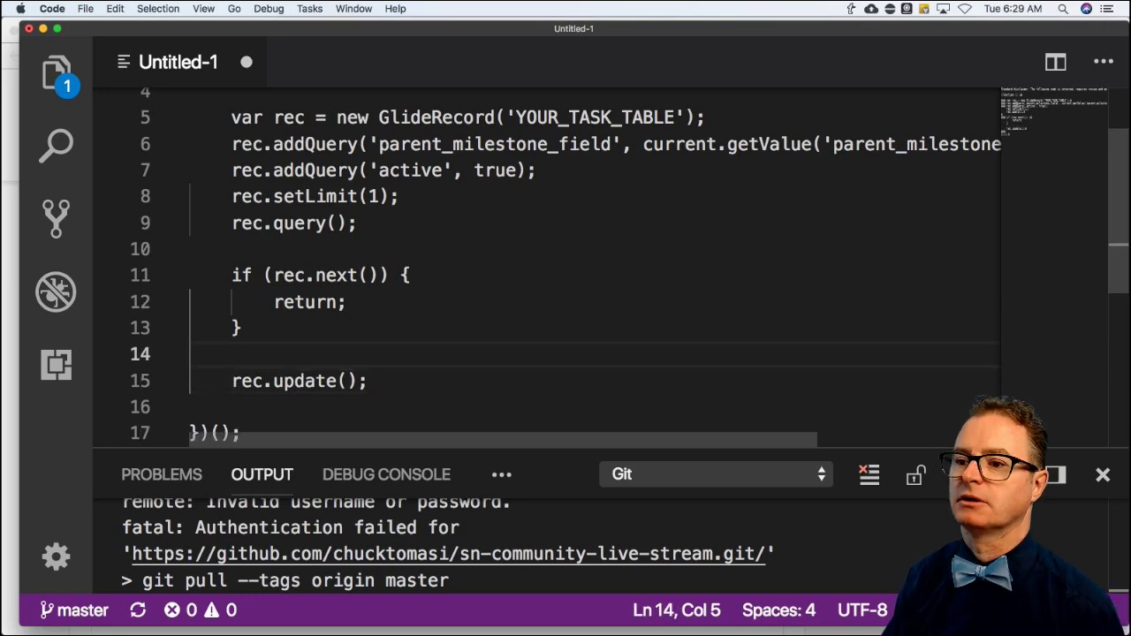
pyautogui.press('Return')
# Declare var milestone as a new GlideRecord on the task-table placeholder.
pyautogui.write('var ')
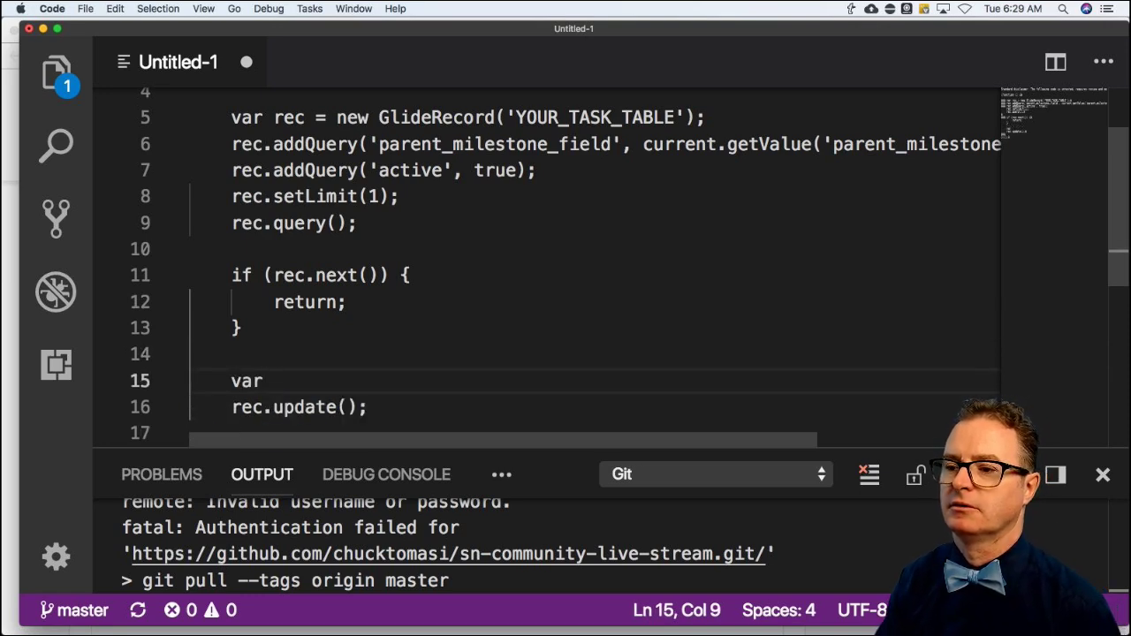
pyautogui.write('mi')
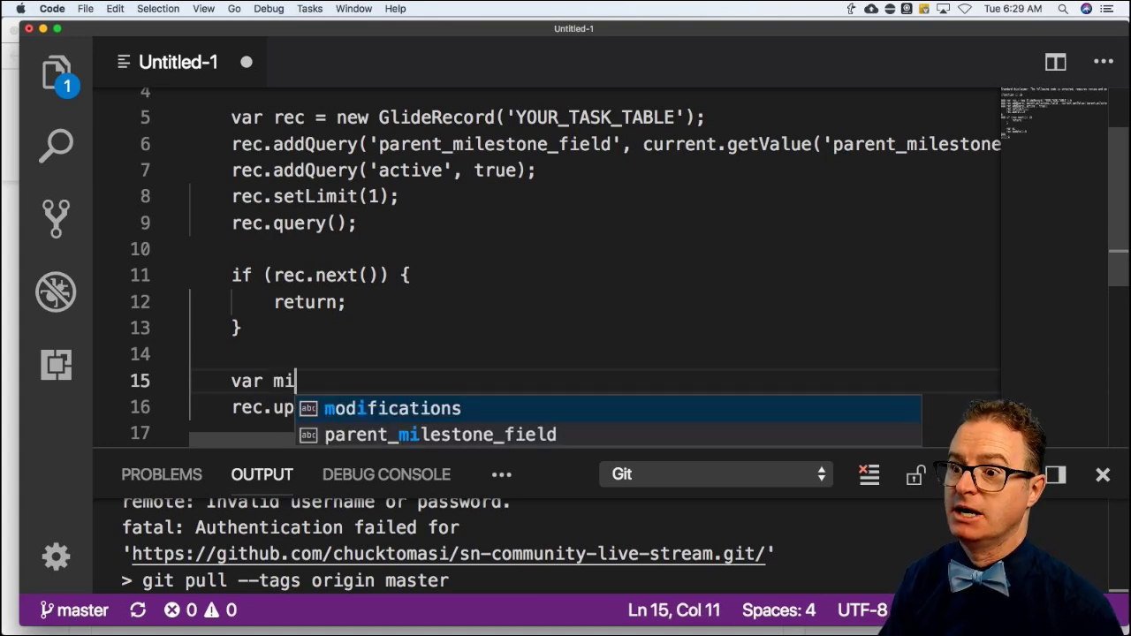
pyautogui.write('lestone =')
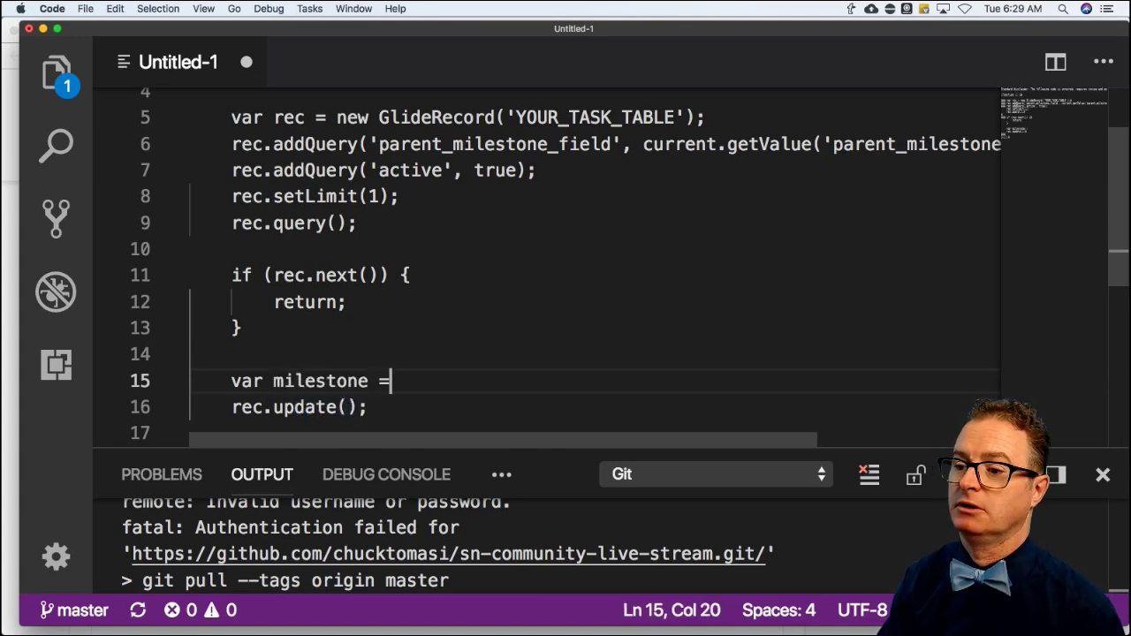
pyautogui.write(' new Glidre')
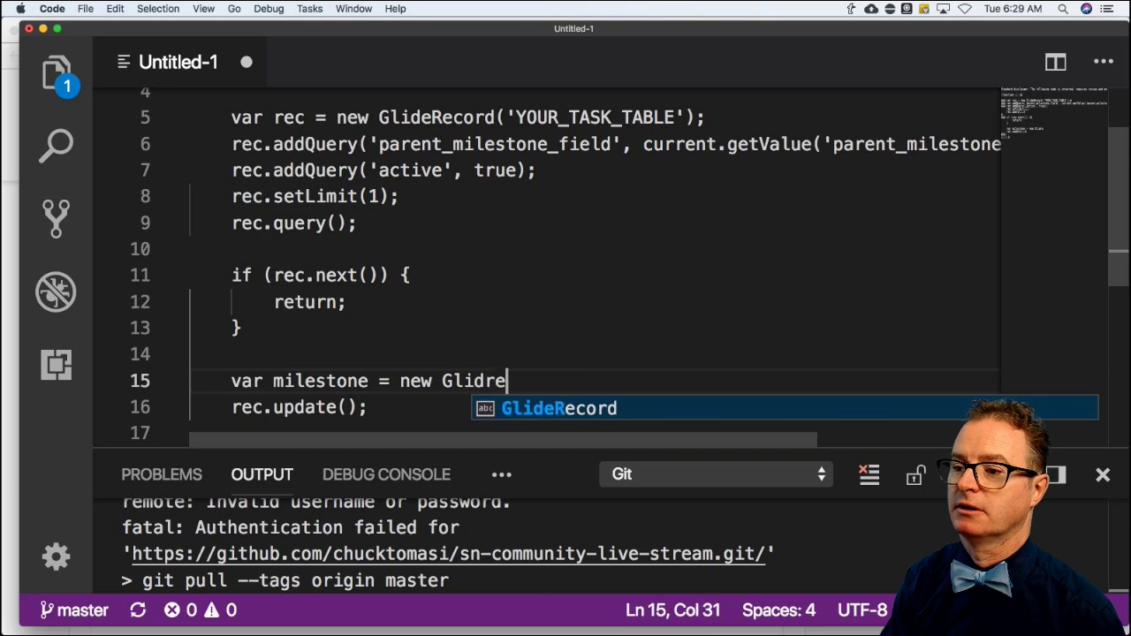
pyautogui.press('BackSpace')
pyautogui.press('BackSpace')
pyautogui.write('eRecord')
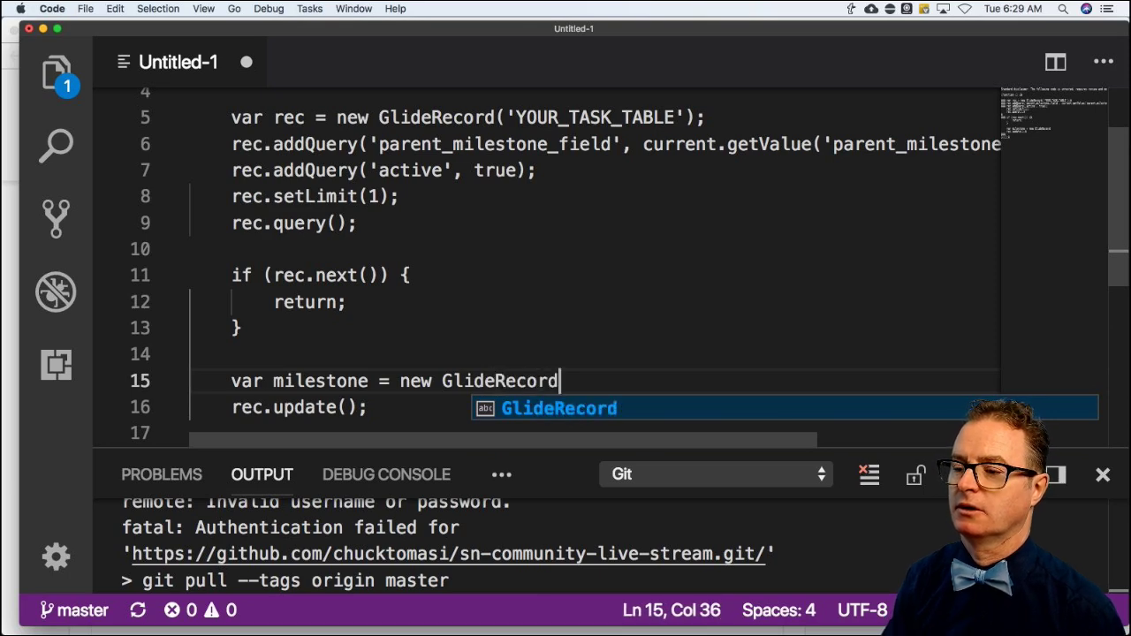
pyautogui.write("('")
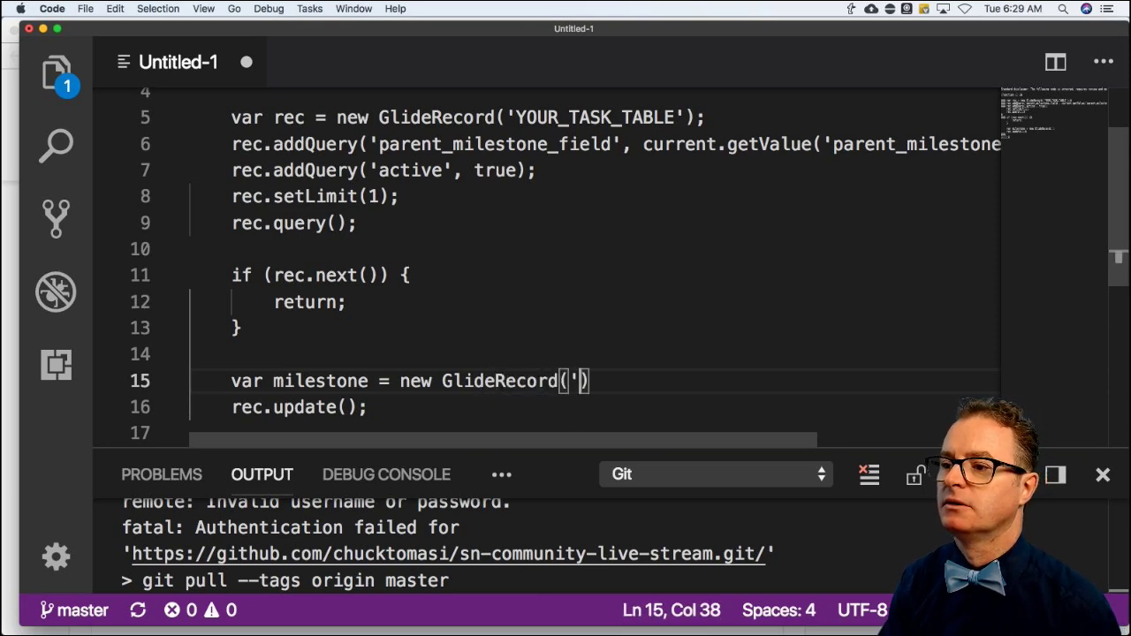
pyautogui.write('YOUR_TAKE_T')
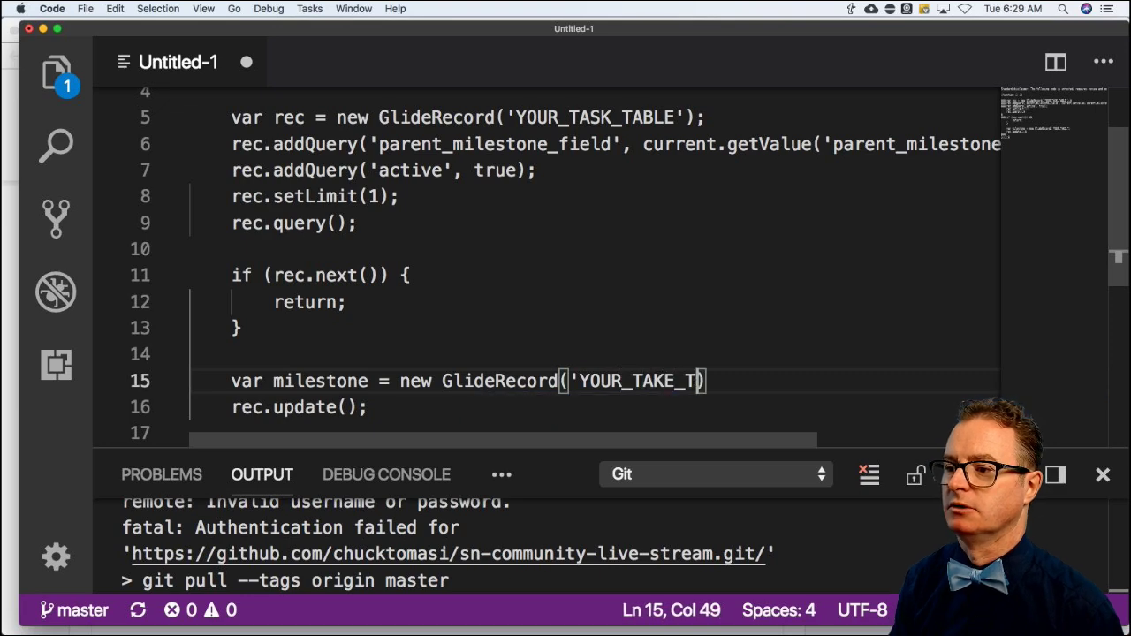
pyautogui.press('BackSpace')
pyautogui.press('BackSpace')
pyautogui.press('BackSpace')
pyautogui.press('BackSpace')
pyautogui.write('STA')
pyautogui.press('BackSpace')
pyautogui.press('BackSpace')
pyautogui.write('K')
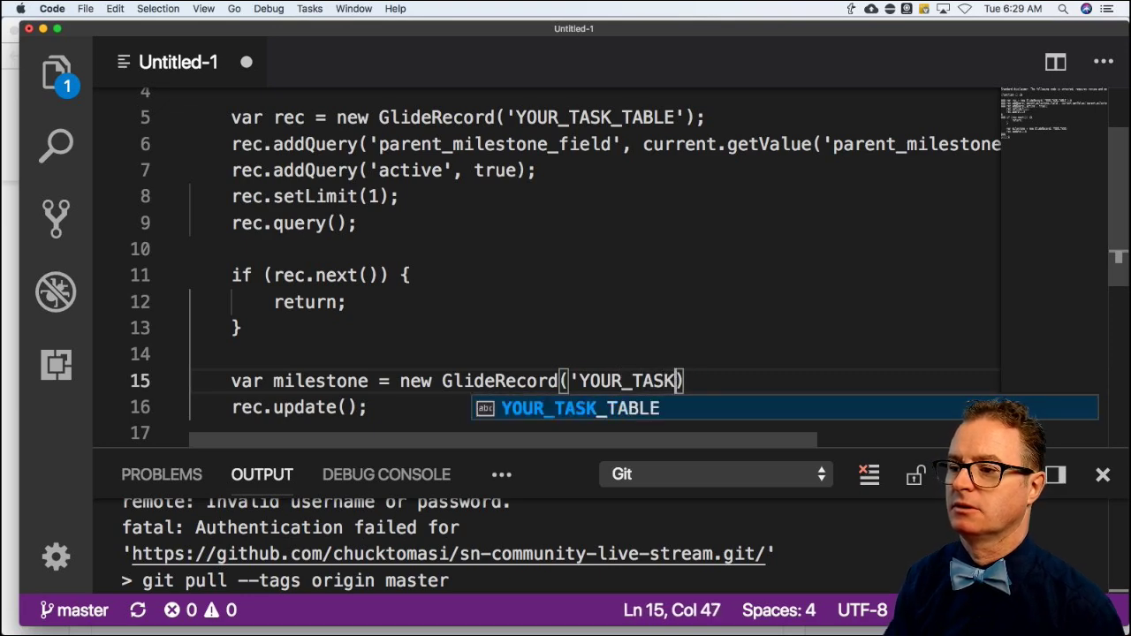
pyautogui.write('_TABLE')
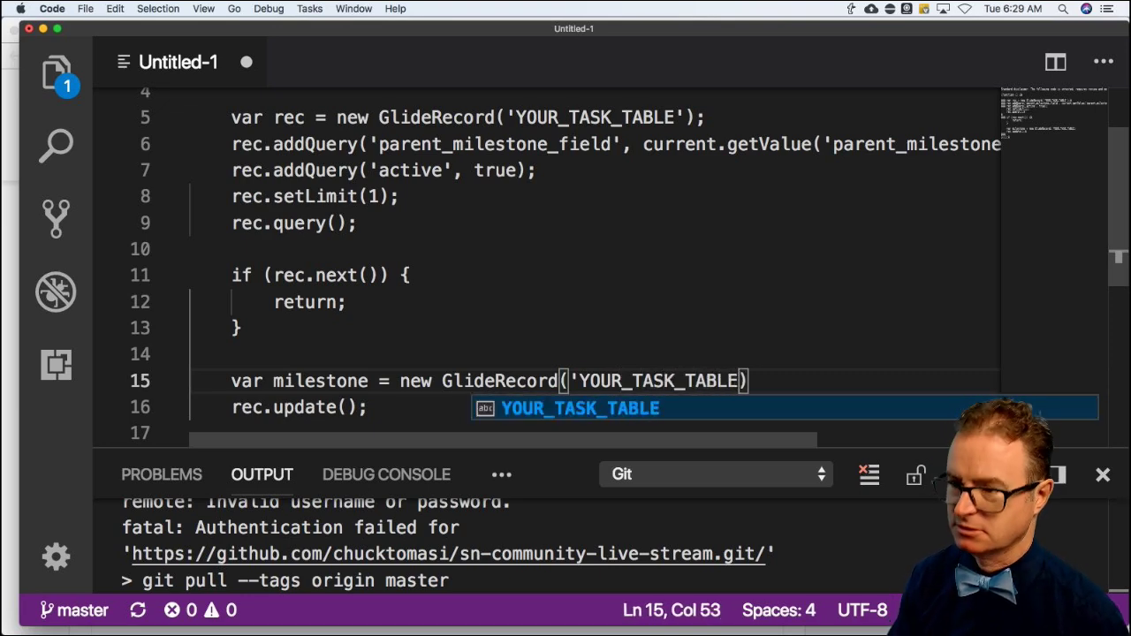
pyautogui.write("'")
pyautogui.click(768, 381)
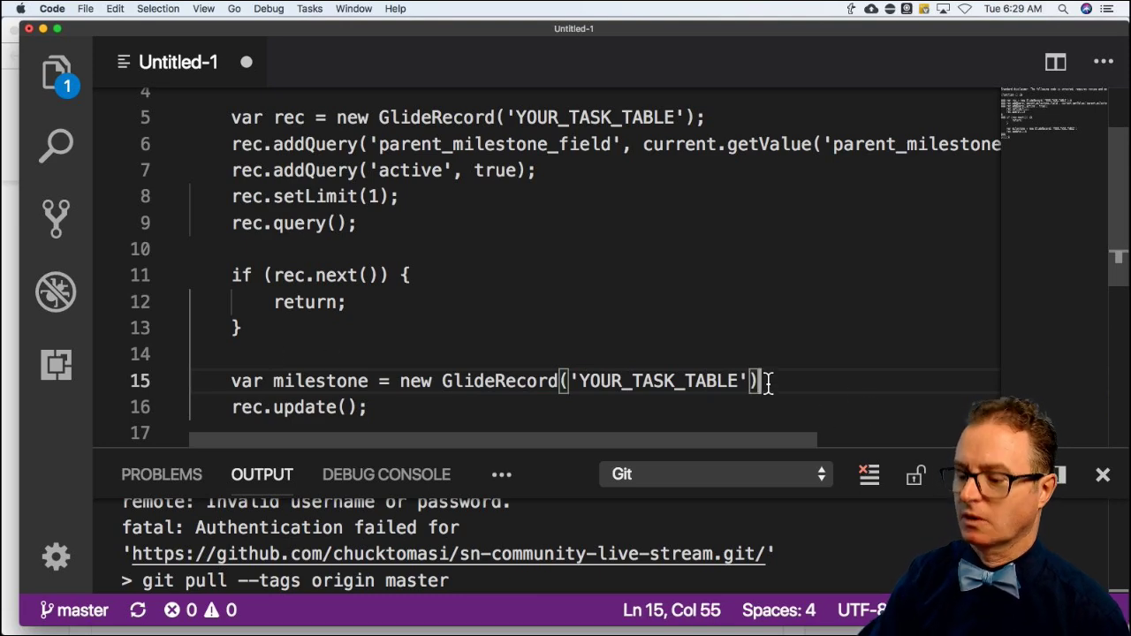
pyautogui.write(';')
pyautogui.press('Return')
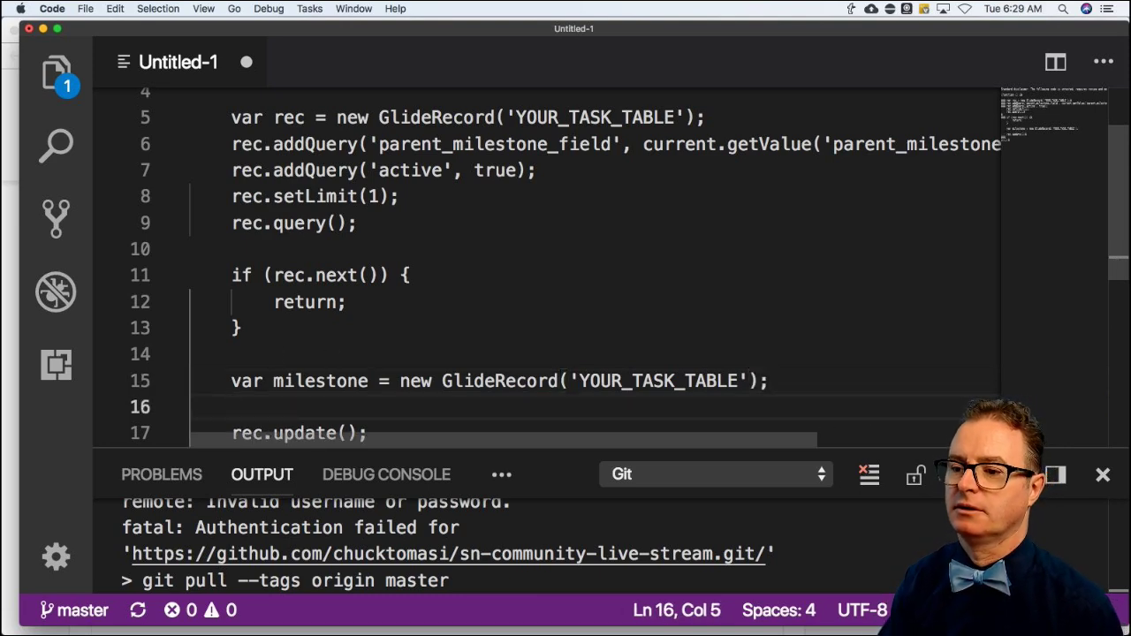
# Open an if (milestone.get(current.getValue('parent_milestone_field'))) block.
pyautogui.write('if (')
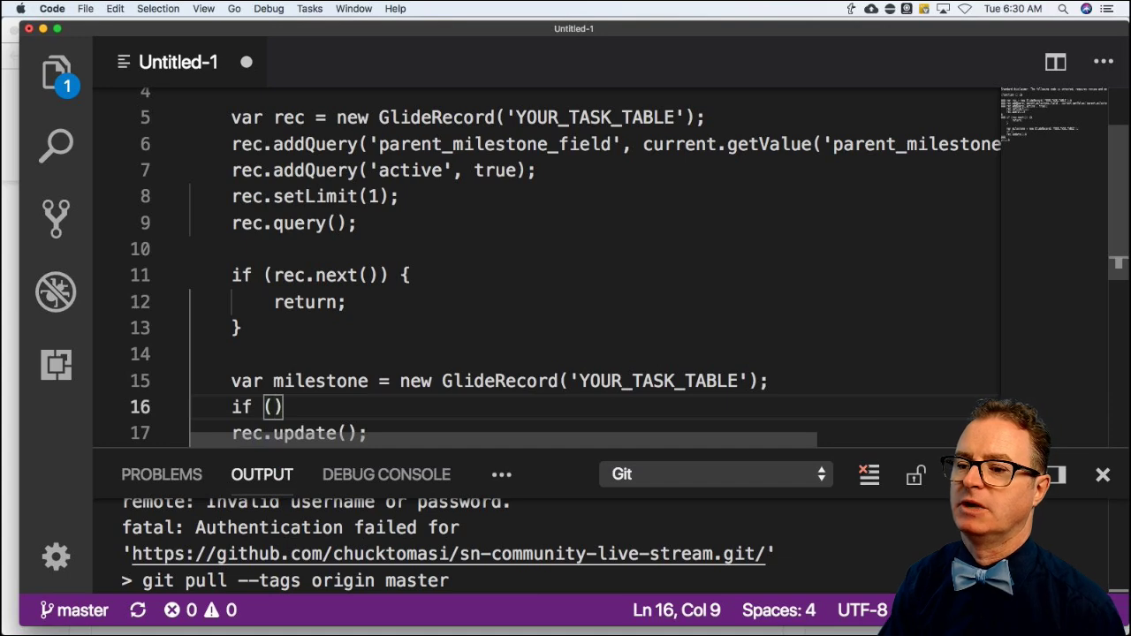
pyautogui.write('milestone.')
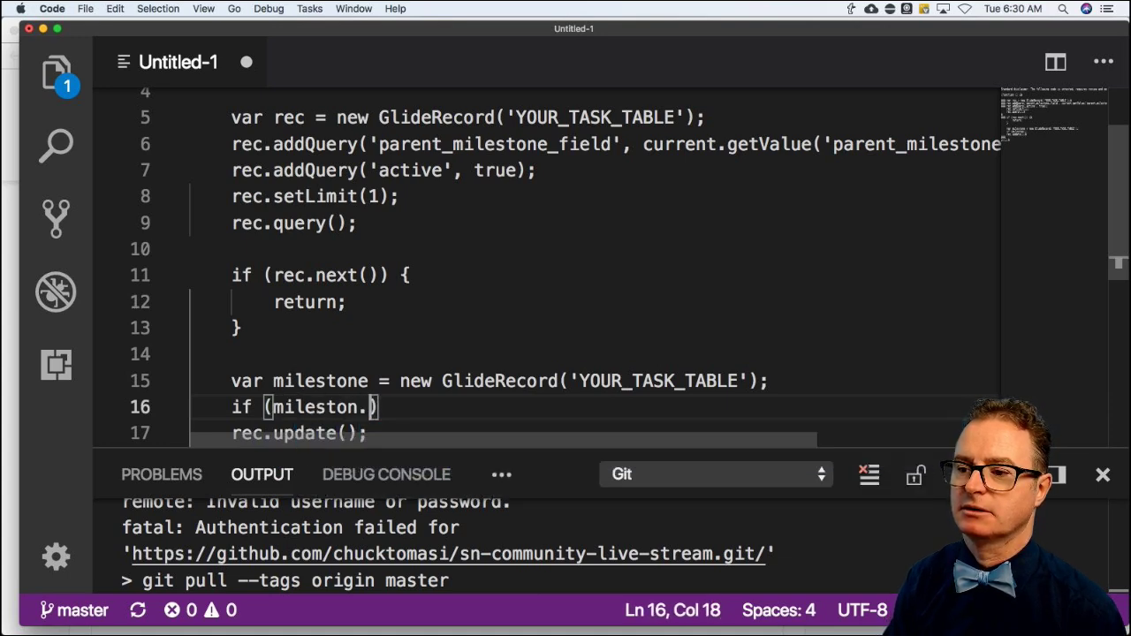
pyautogui.press('BackSpace')
pyautogui.write('e.get')
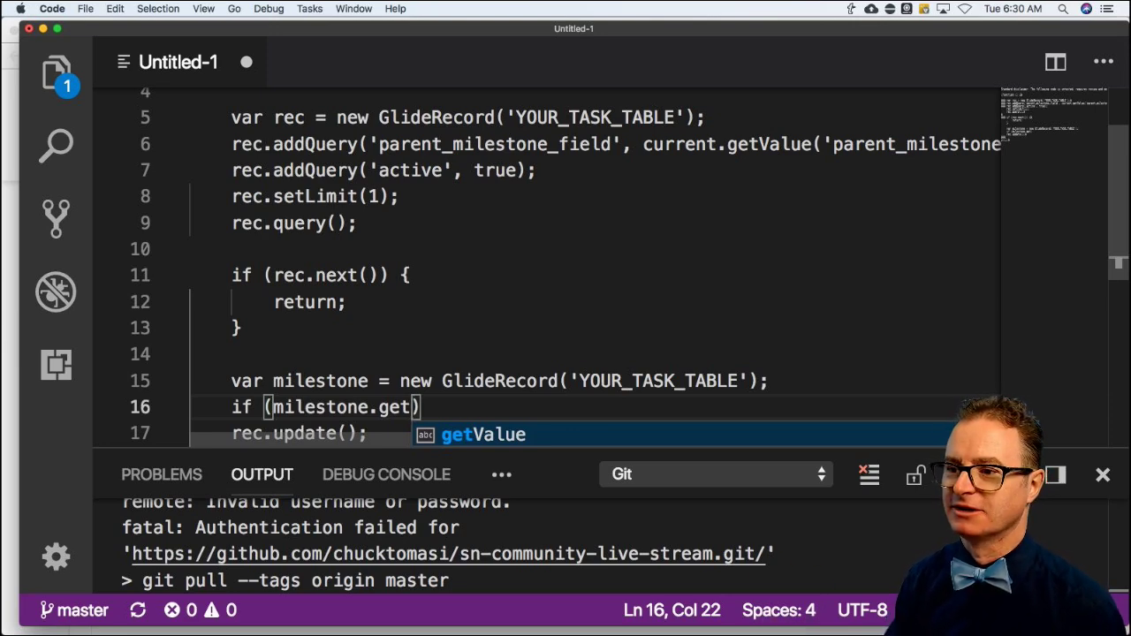
pyautogui.write('(cu')
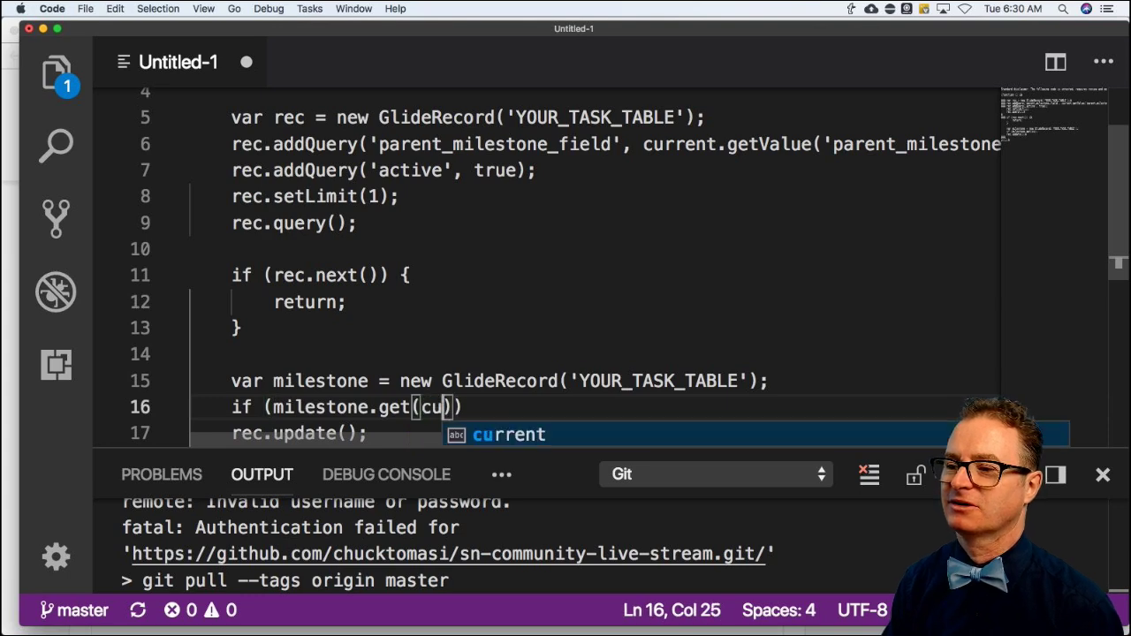
pyautogui.press('BackSpace')
pyautogui.press('BackSpace')
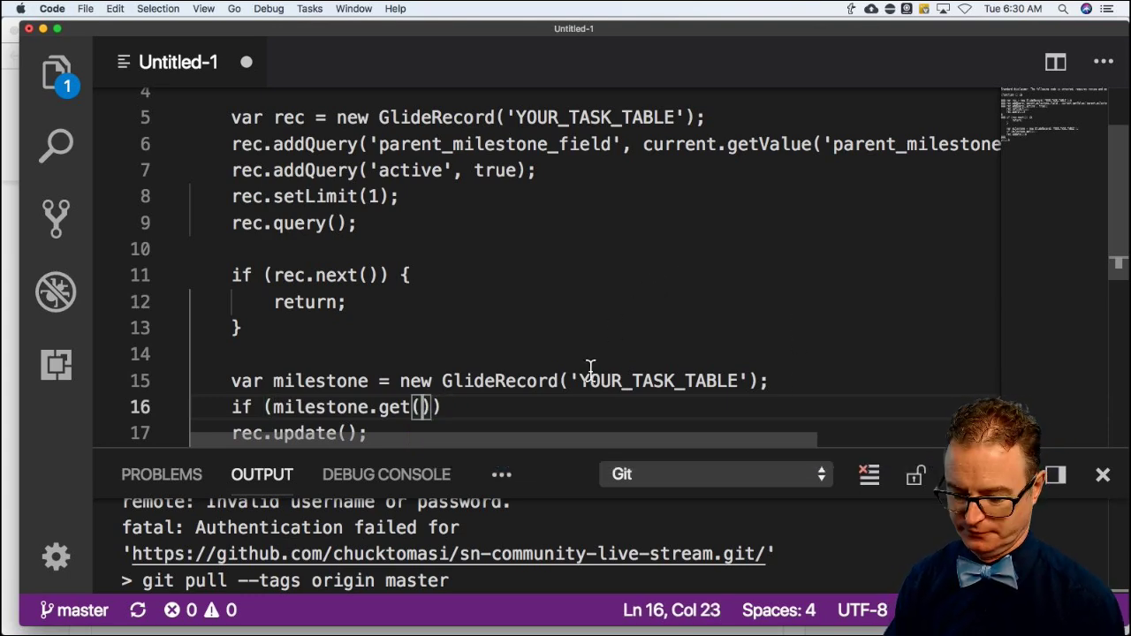
pyautogui.write('current.getv')
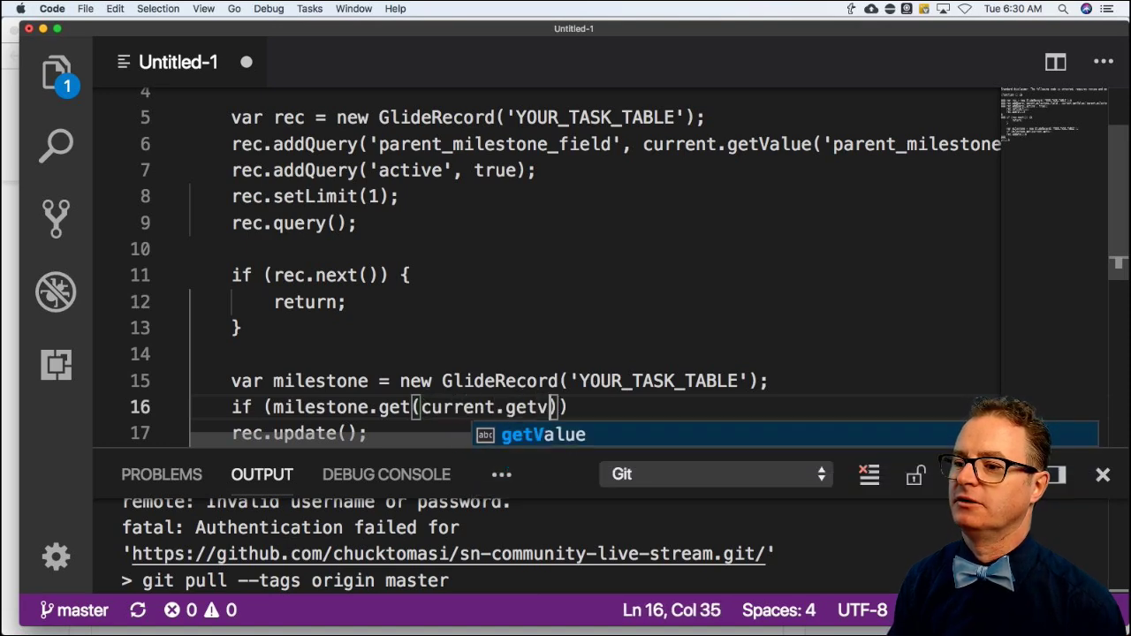
pyautogui.press('Return')
pyautogui.write('(')
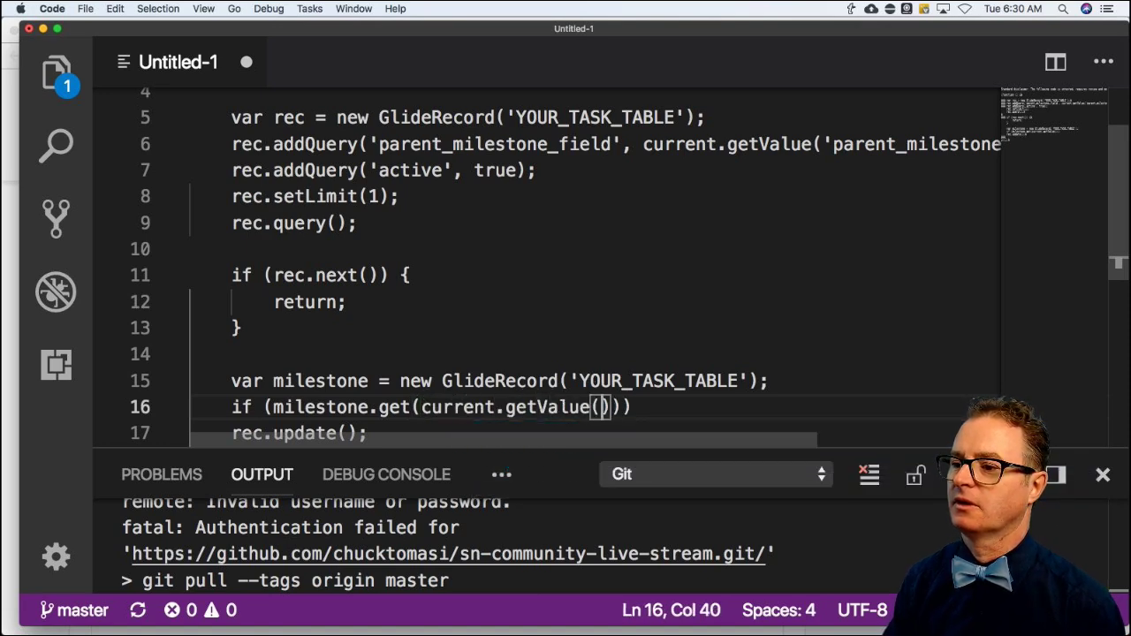
pyautogui.write("'parent")
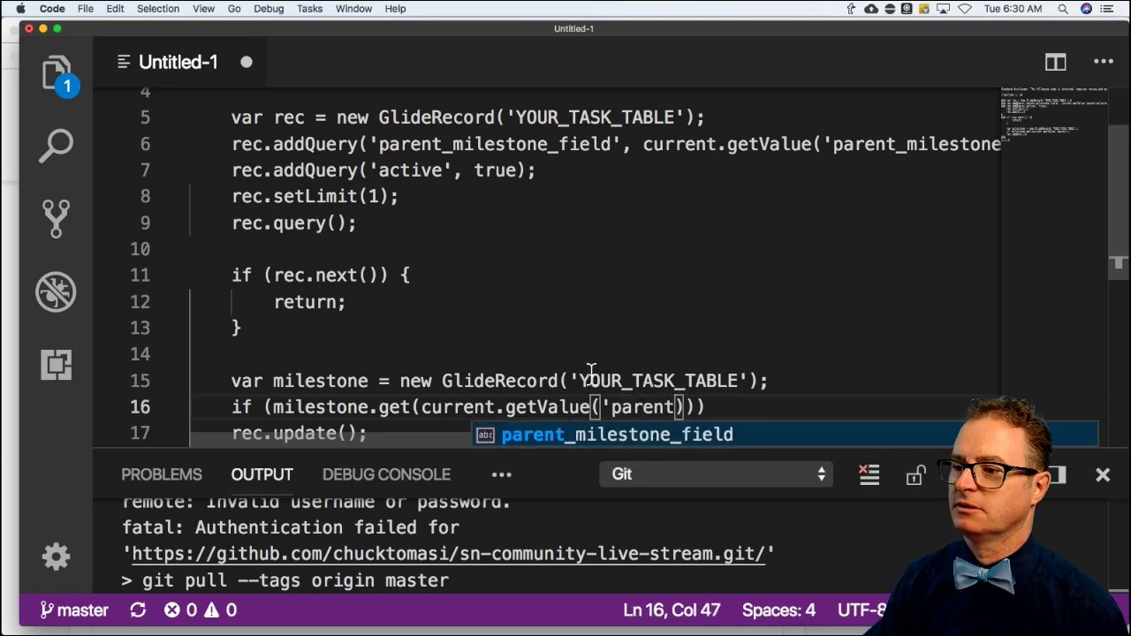
pyautogui.press('Tab')
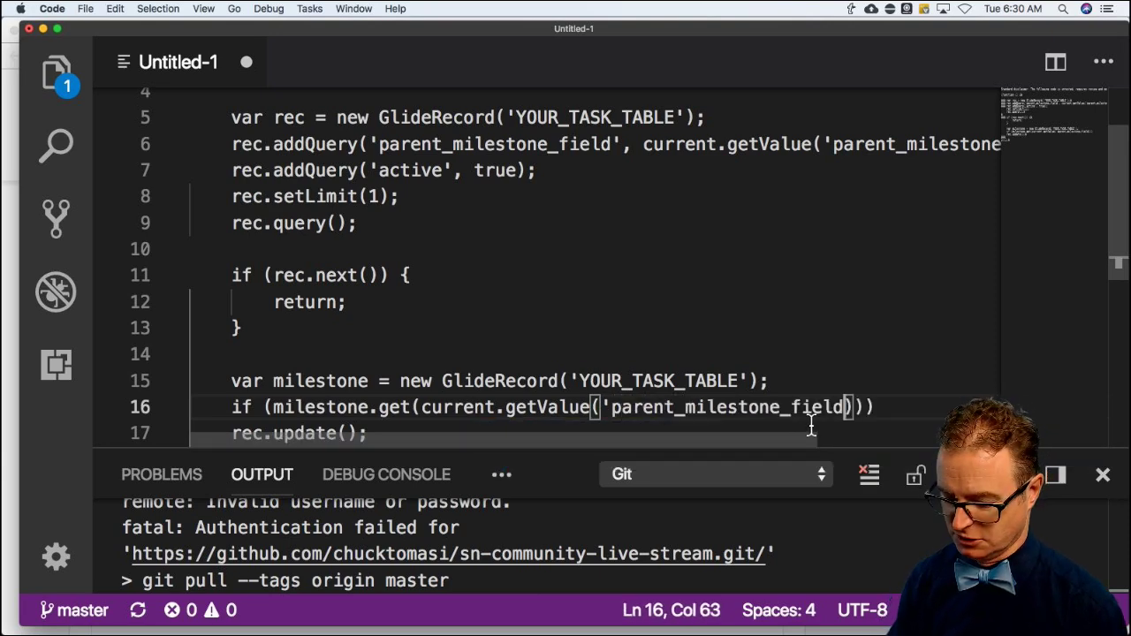
pyautogui.write("'")
pyautogui.scroll(-1, 853, 410)
pyautogui.write(')))')
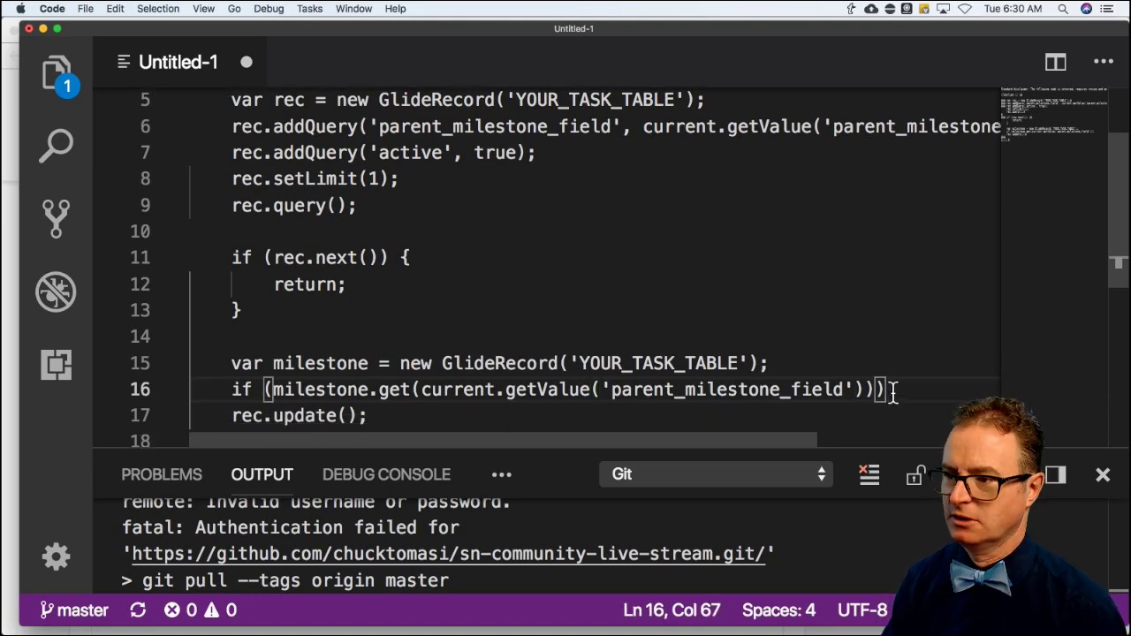
pyautogui.write(' {')
pyautogui.press('Return')
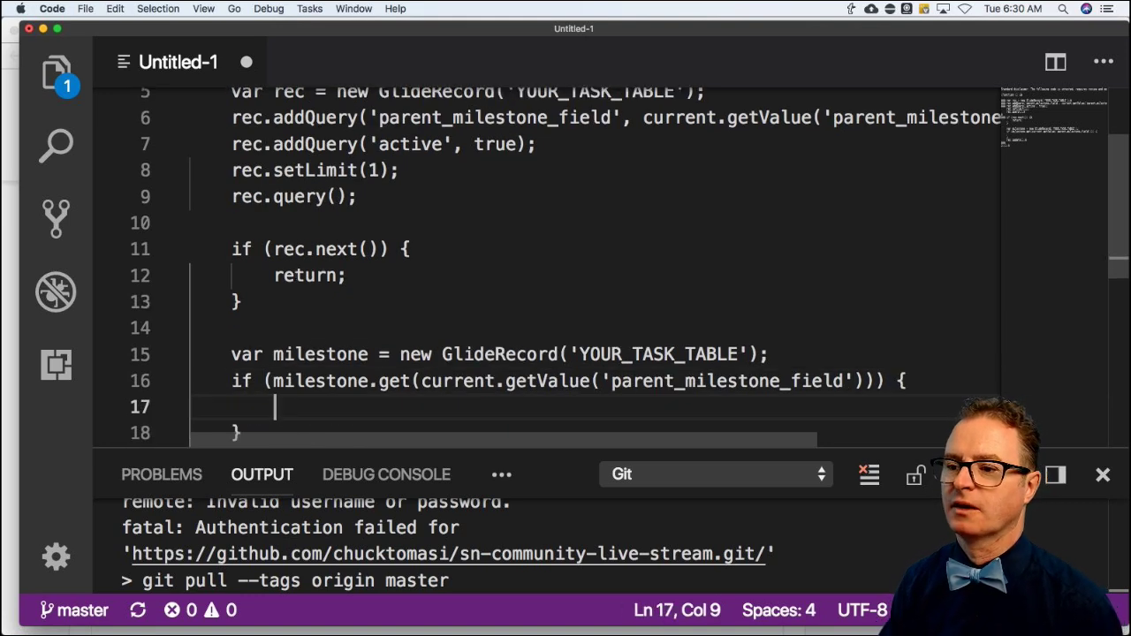
# Inside the block, set milestone.state = 'COMPLETED_VALUE_HERE'; and call milestone.update();.
pyautogui.write('mile')
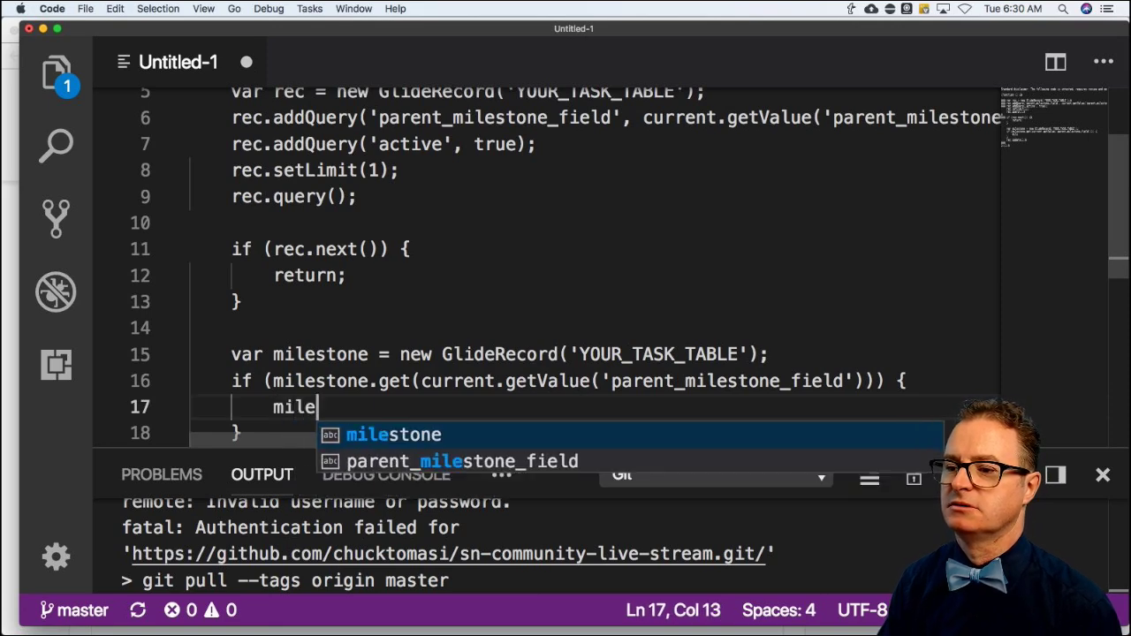
pyautogui.write('stone.state = ')
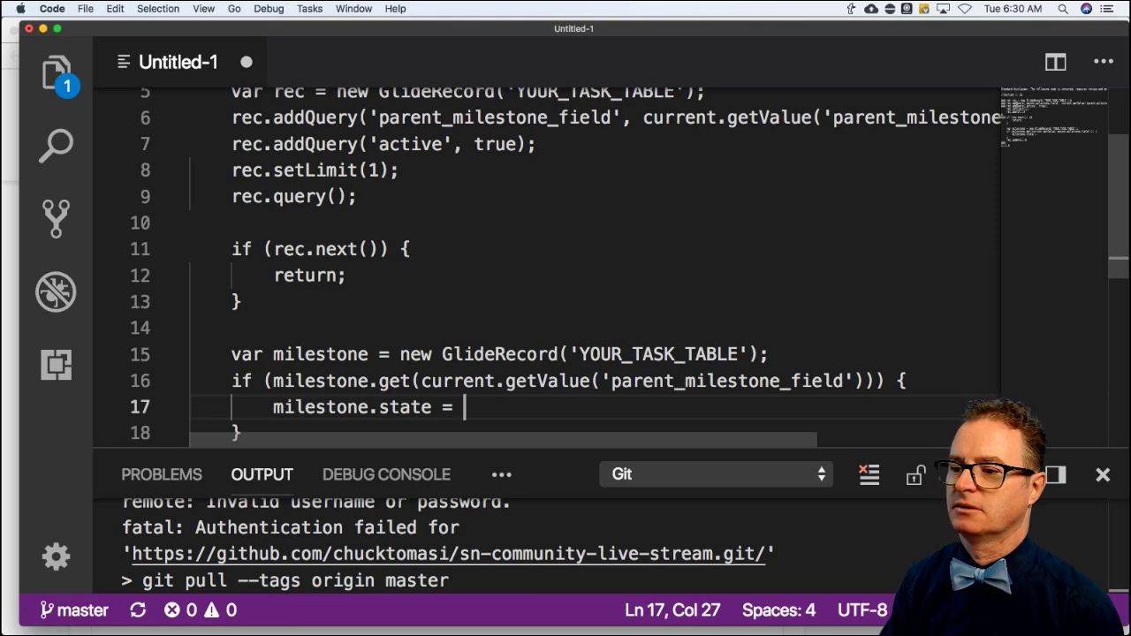
pyautogui.write('(')
pyautogui.press('BackSpace')
pyautogui.write("'COMP")
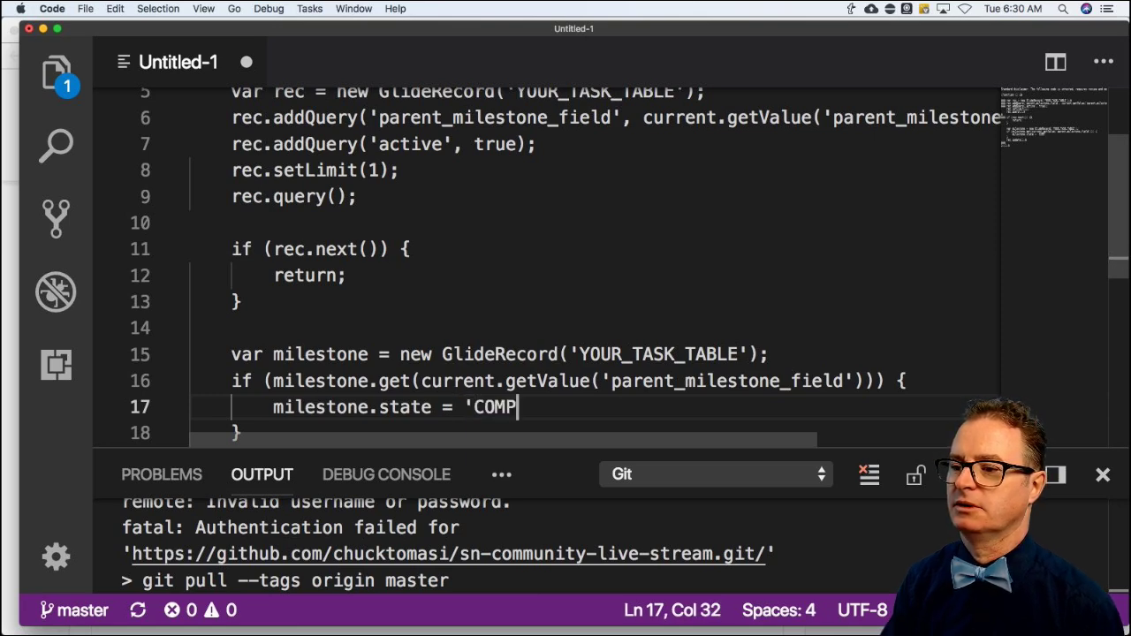
pyautogui.write('LETED_VALUE')
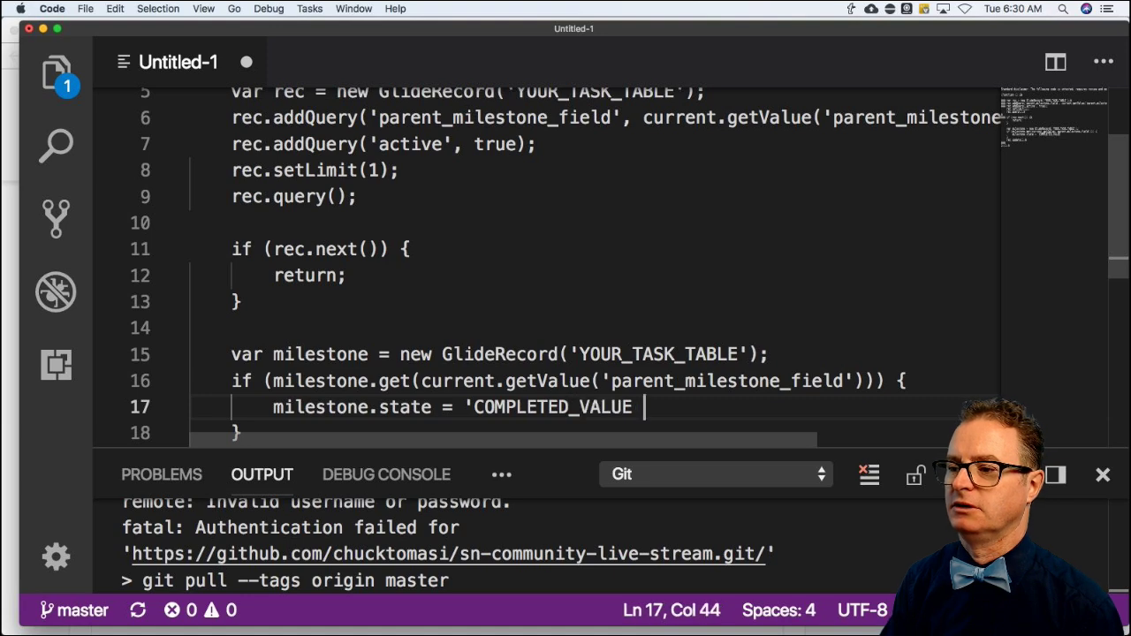
pyautogui.press('BackSpace')
pyautogui.write("_HERE';")
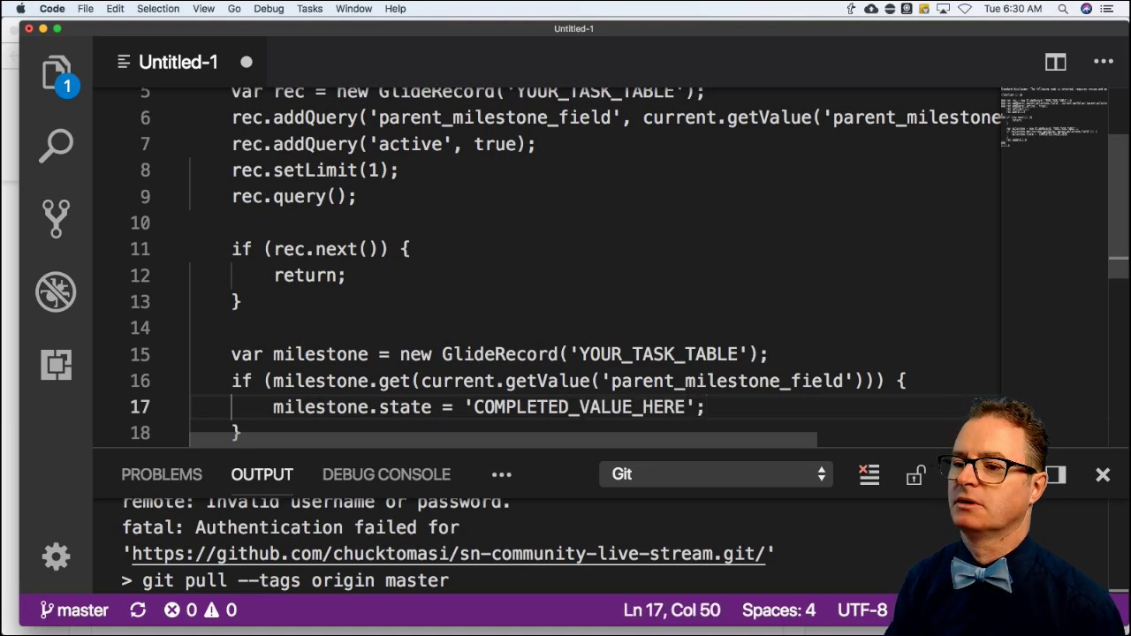
pyautogui.press('Return')
pyautogui.write('mile')
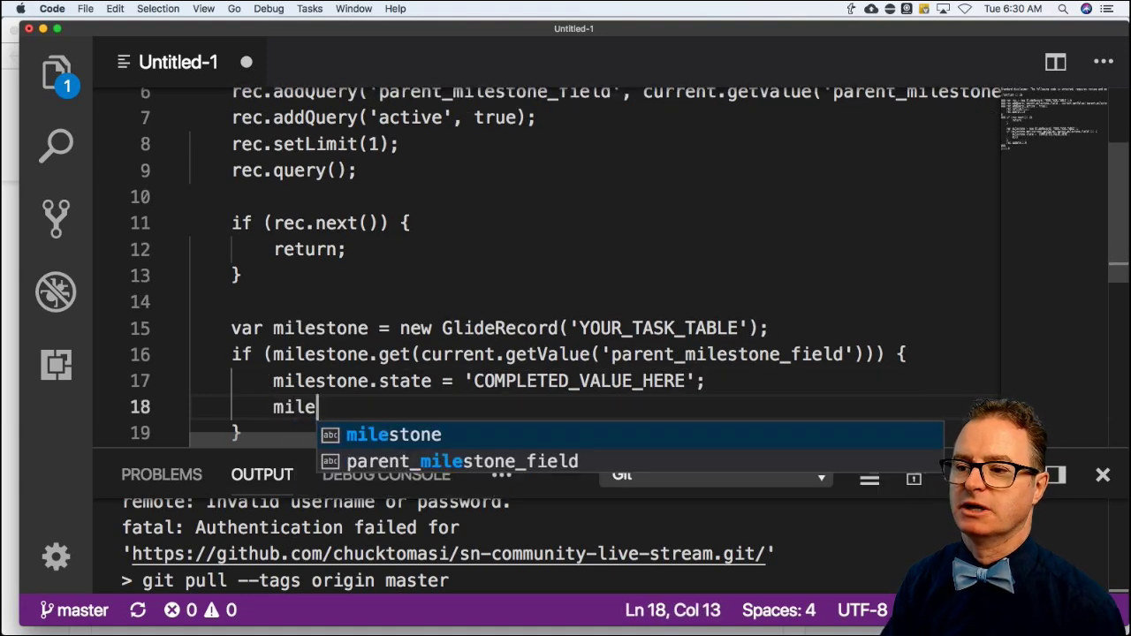
pyautogui.write('stone.update(0;')
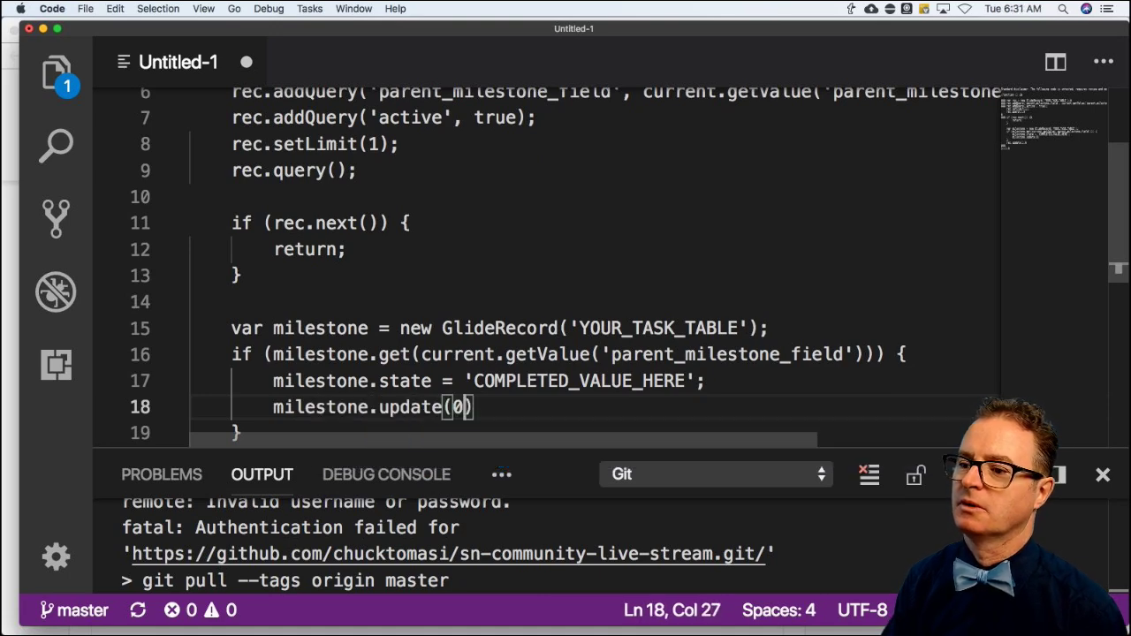
pyautogui.press('BackSpace')
pyautogui.press('BackSpace')
pyautogui.press('BackSpace')
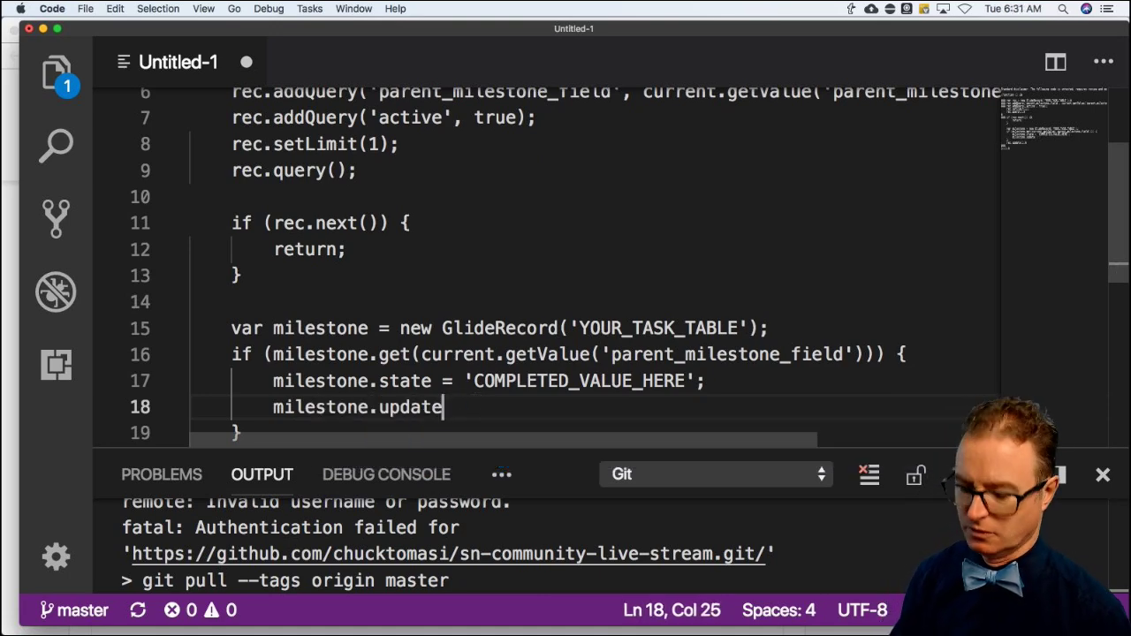
pyautogui.write('();')
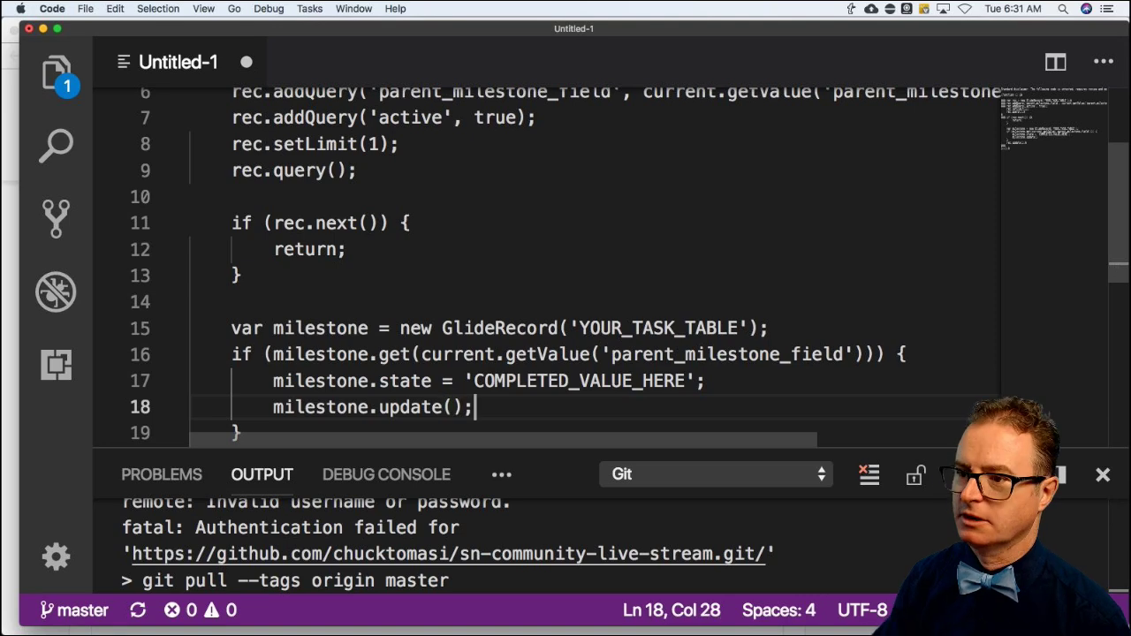
# Delete the leftover unfinished update line, then select the whole script and return to the browser.
pyautogui.scroll(-2, 878, 384)
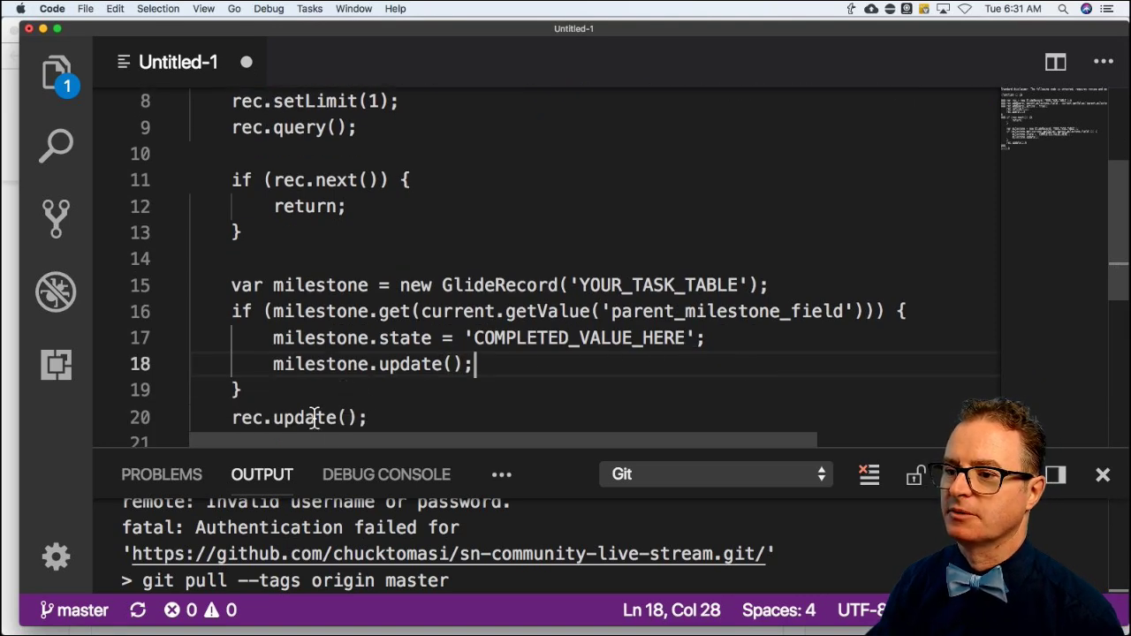
pyautogui.tripleClick(315, 418)
pyautogui.doubleClick(314, 364)
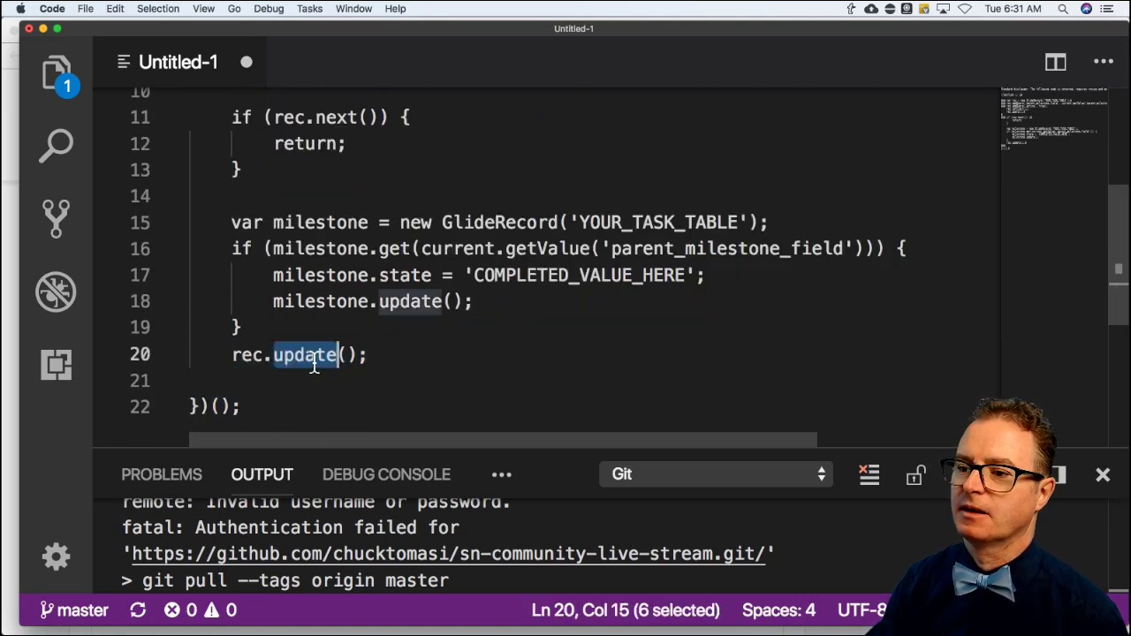
pyautogui.press('Right')
pyautogui.press('Right')
pyautogui.press('Right')
pyautogui.press('Right')
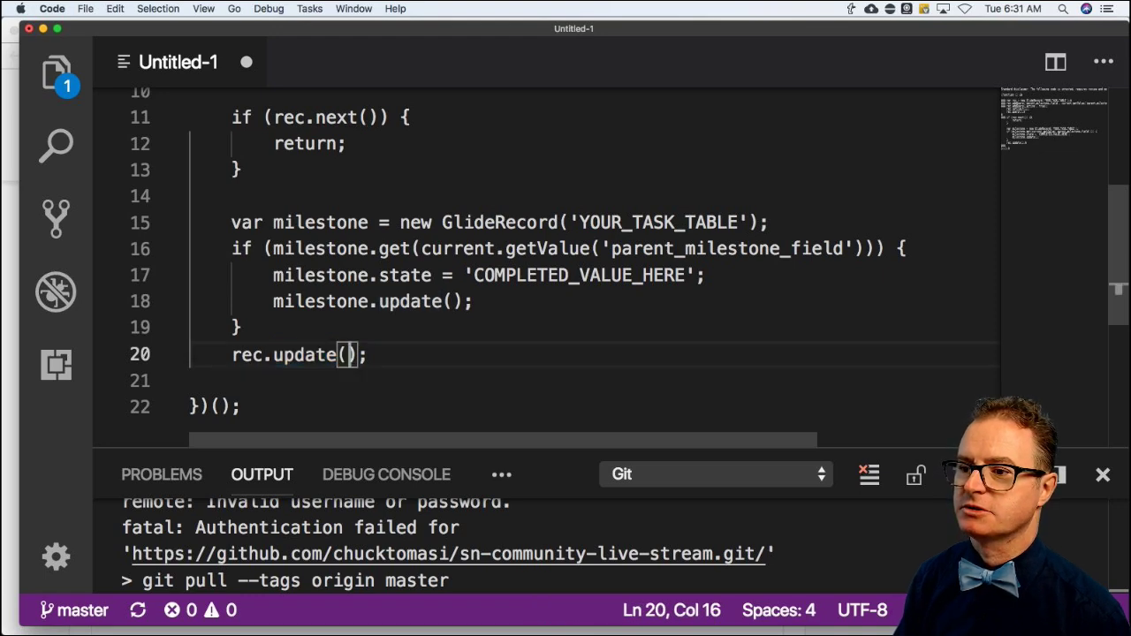
pyautogui.press('BackSpace')
pyautogui.press('BackSpace')
pyautogui.press('BackSpace')
pyautogui.press('BackSpace')
pyautogui.press('BackSpace')
pyautogui.press('BackSpace')
pyautogui.press('BackSpace')
pyautogui.press('BackSpace')
pyautogui.press('BackSpace')
pyautogui.press('BackSpace')
pyautogui.press('BackSpace')
pyautogui.press('BackSpace')
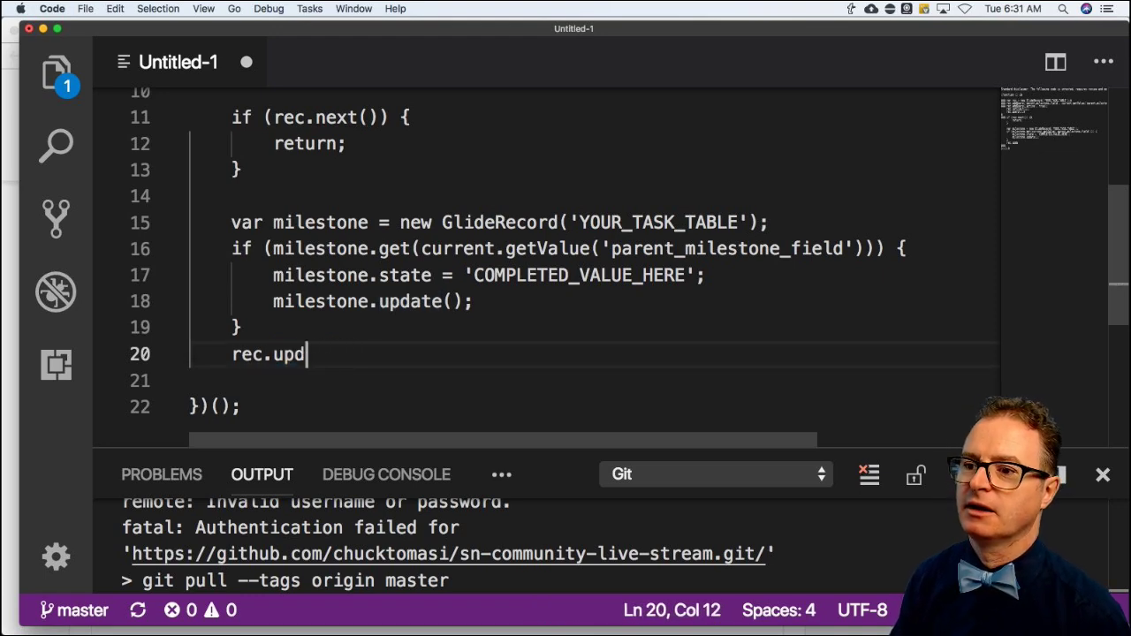
pyautogui.press('BackSpace')
pyautogui.press('BackSpace')
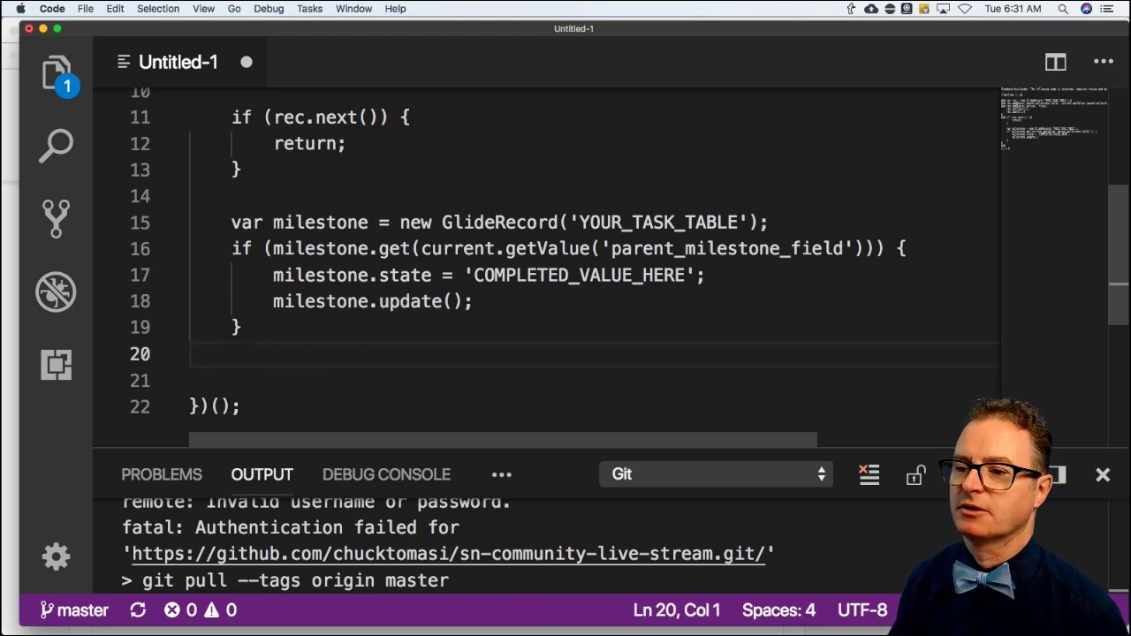
pyautogui.press('BackSpace')
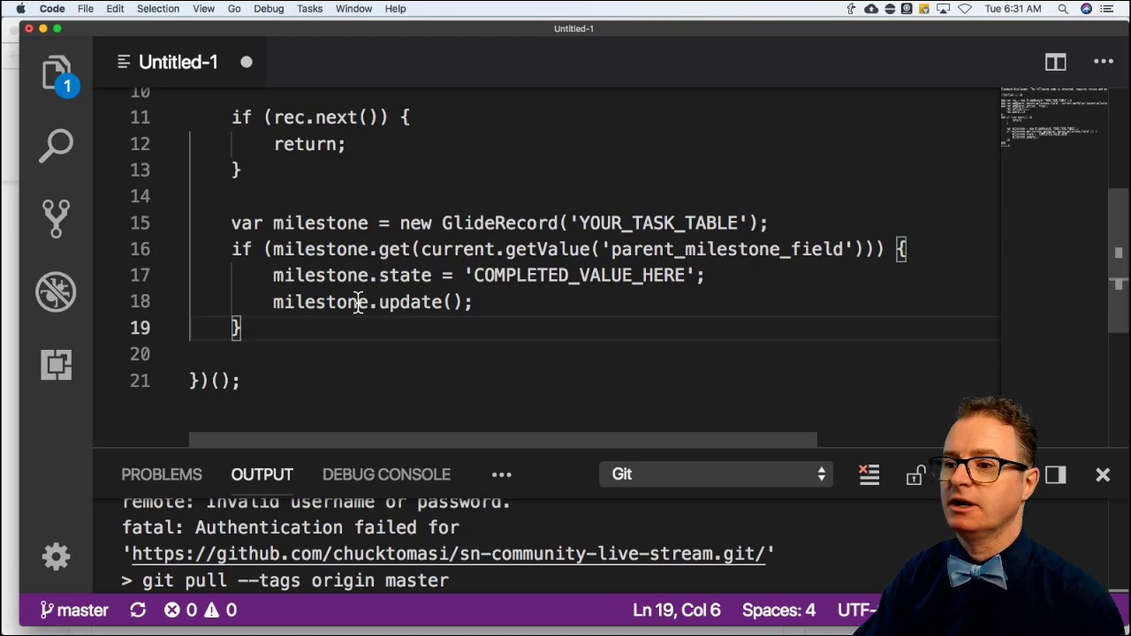
pyautogui.scroll(3, 369, 290)
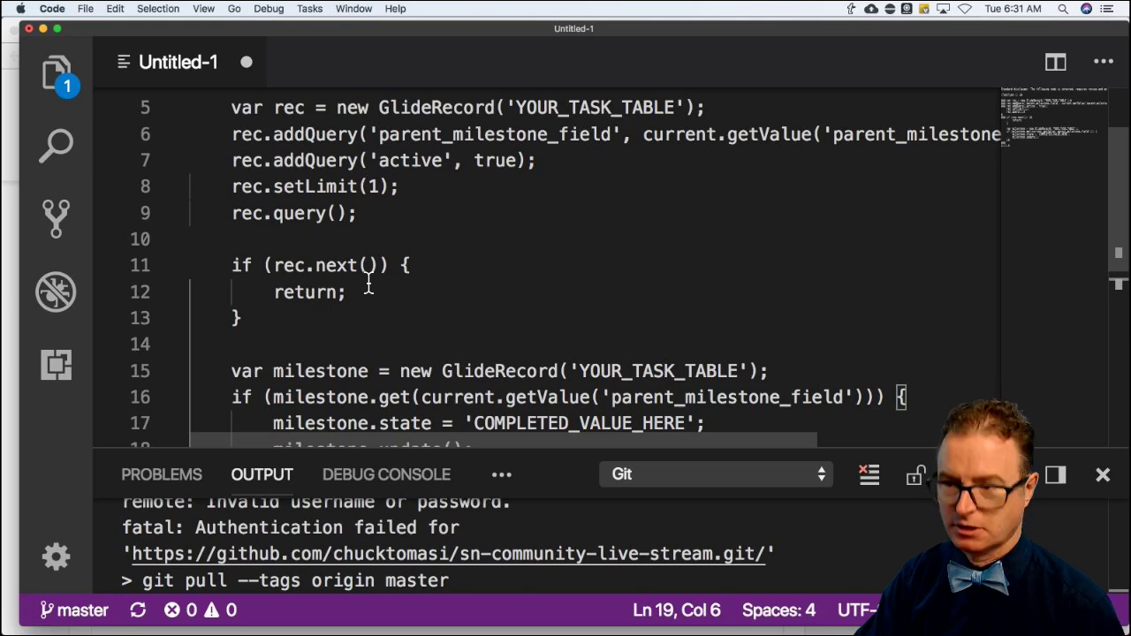
pyautogui.press('super+a')
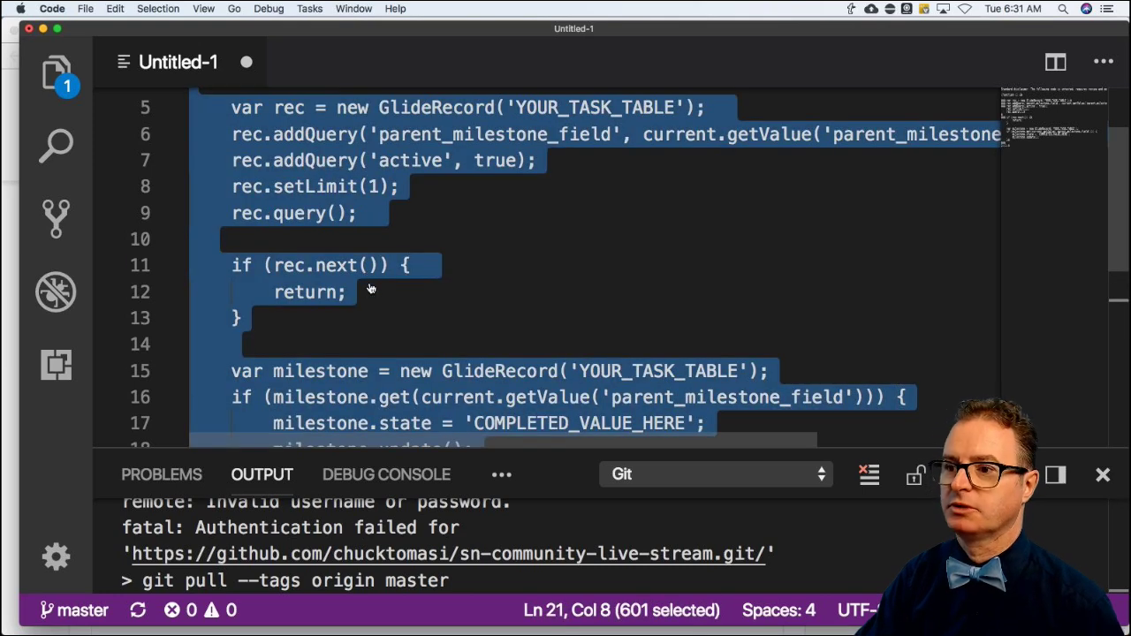
pyautogui.press('super+Tab')
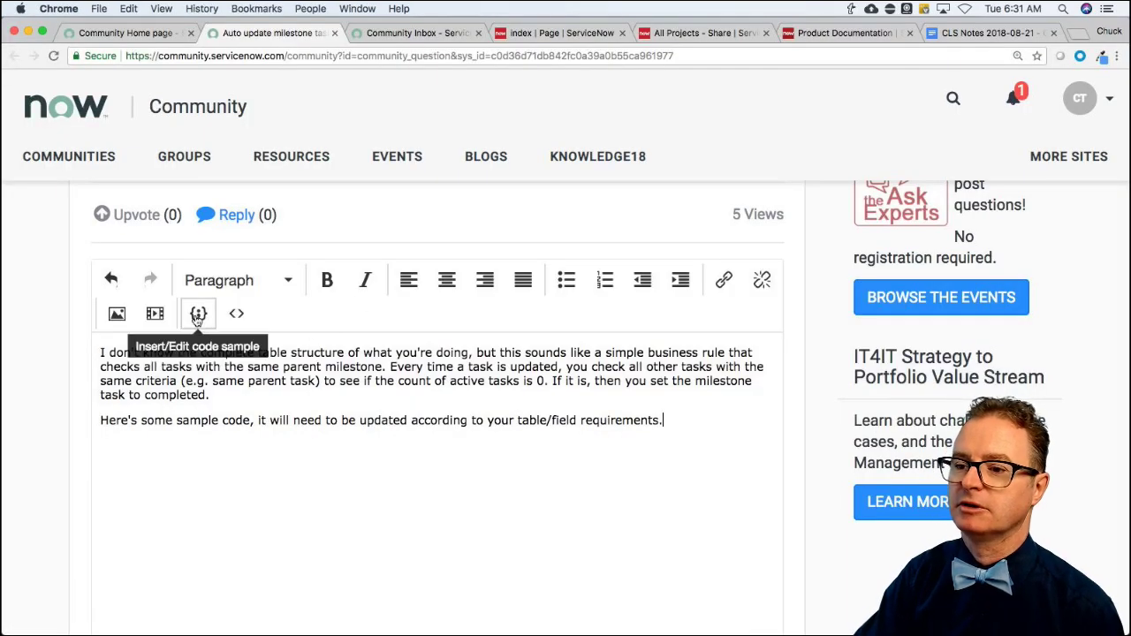
# Paste the copied milestone script into the reply as a JavaScript code sample.
pyautogui.click(198, 314)
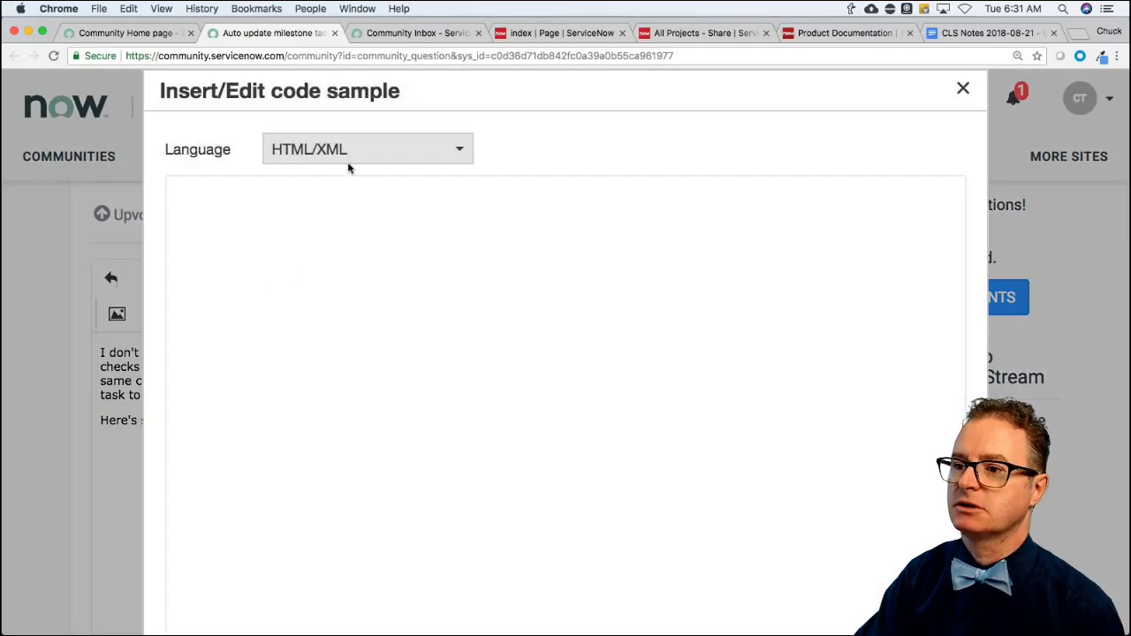
pyautogui.click(349, 163)
pyautogui.click(366, 218)
pyautogui.click(357, 283)
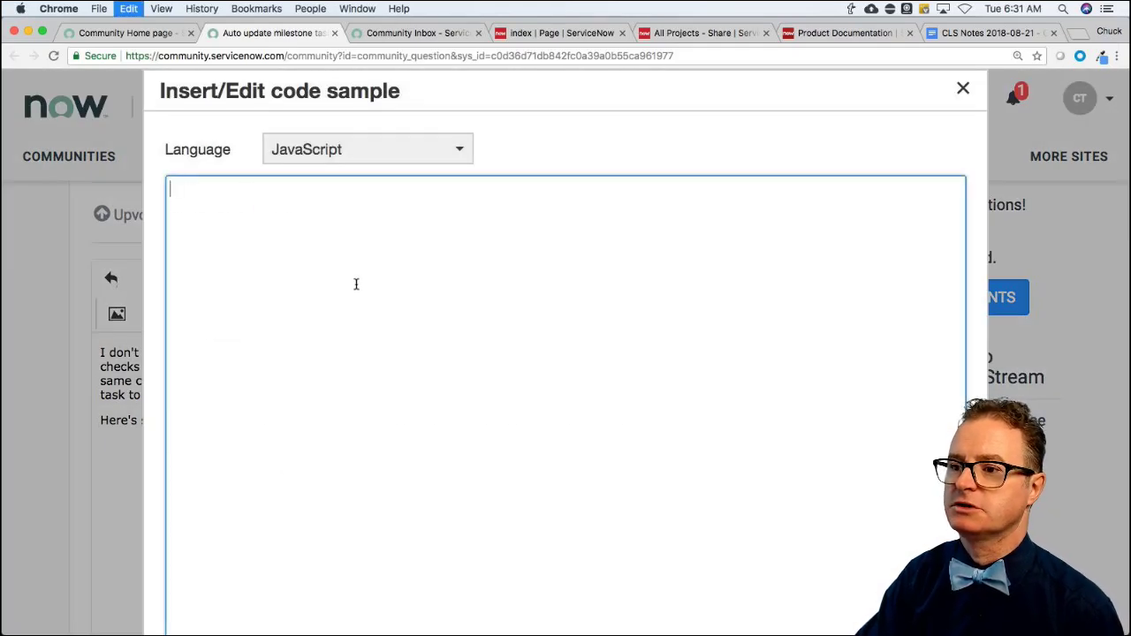
pyautogui.write("Standard disclaimer: The following code is untested, requires review and potential modifications.  (function () {      var rec = new GlideRecord('YOUR_TASK_TABLE');     rec.addQuery('parent_milestone_field', current.getValue('parent_milestone_field'));     rec.addQuery('active', true);     rec.setLimit(1);     rec.query();      if (rec.next()) {                 return;     }      var milestone = new GlideRecord('YOUR_TASK_TABLE');     if (milestone.get(current.getValue('parent_milestone_field'))) {         milestone.state = 'COMPLETED_VALUE_HERE';         milestone.update();     }  })();")
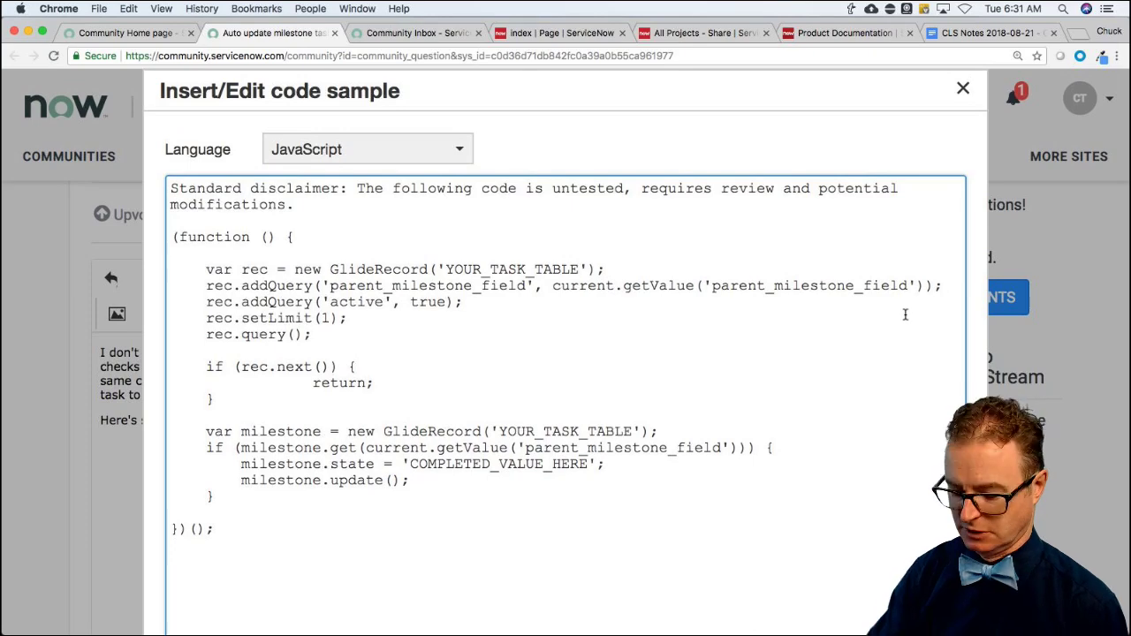
pyautogui.press('super+minus')
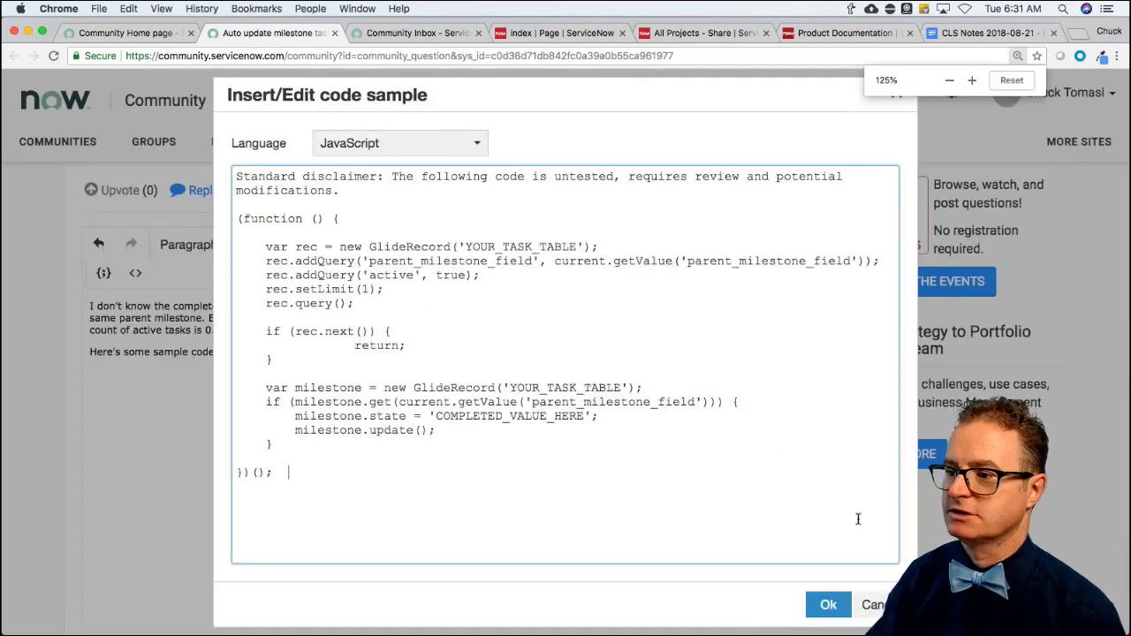
pyautogui.click(828, 606)
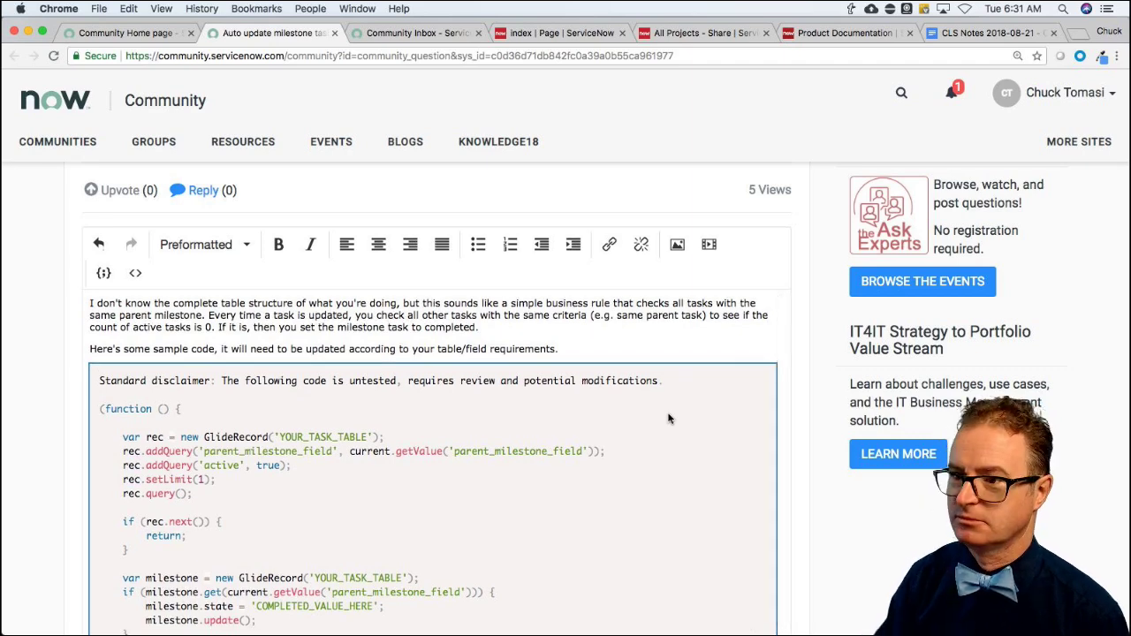
pyautogui.press('super+plus')
pyautogui.scroll(-1, 661, 412)
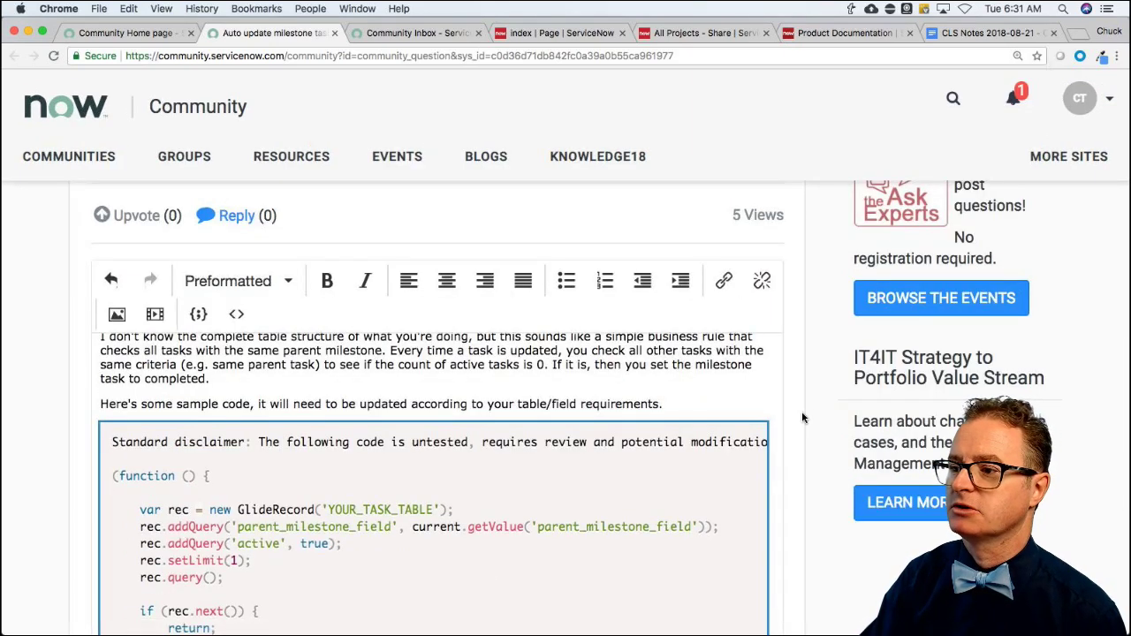
pyautogui.scroll(-5, 791, 421)
pyautogui.scroll(-1, 792, 421)
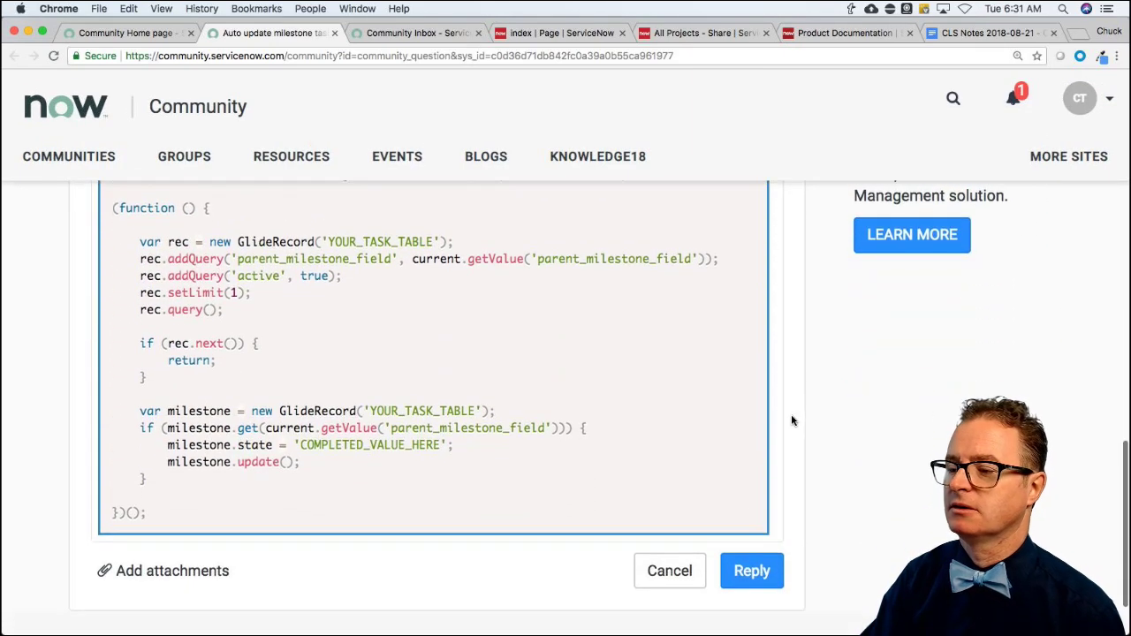
pyautogui.scroll(1, 792, 424)
pyautogui.scroll(-1, 792, 429)
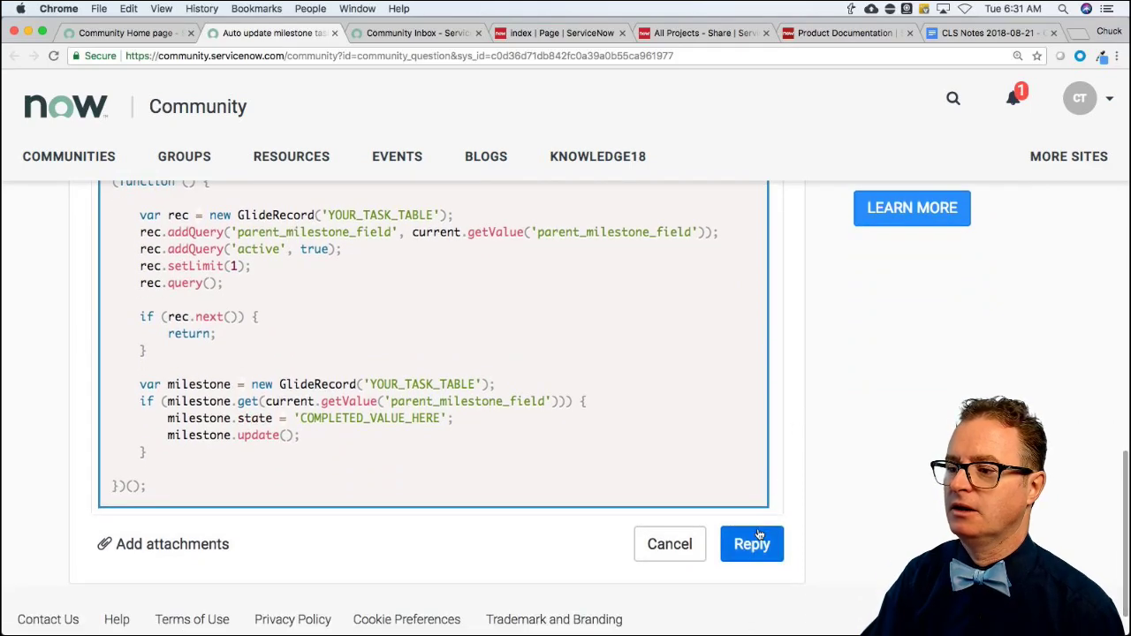
pyautogui.scroll(1, 737, 458)
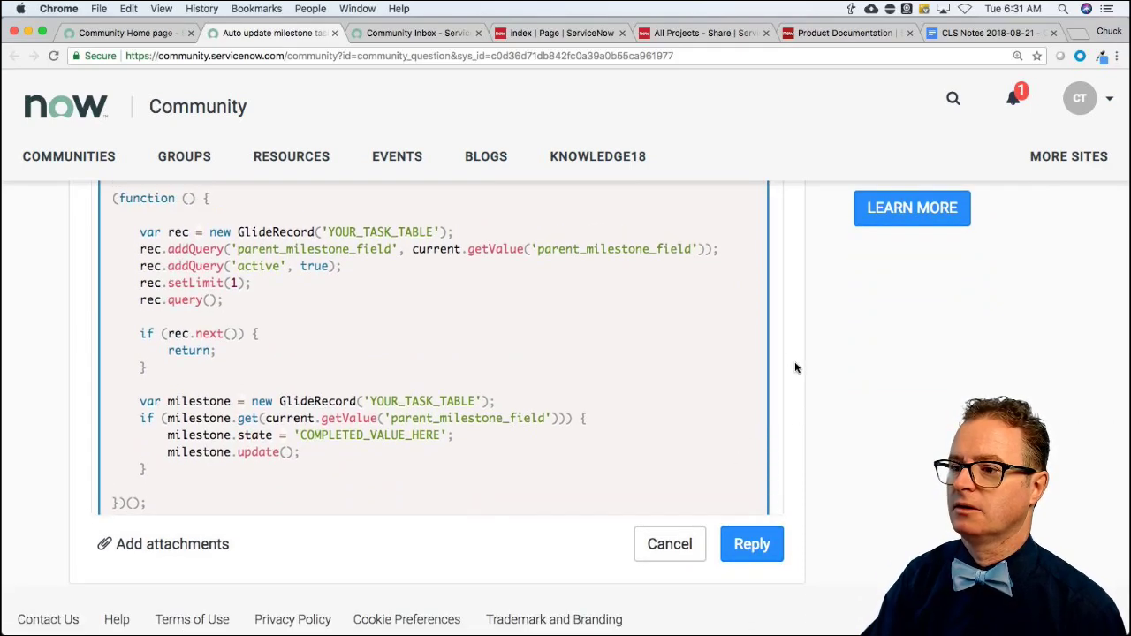
pyautogui.scroll(7, 795, 366)
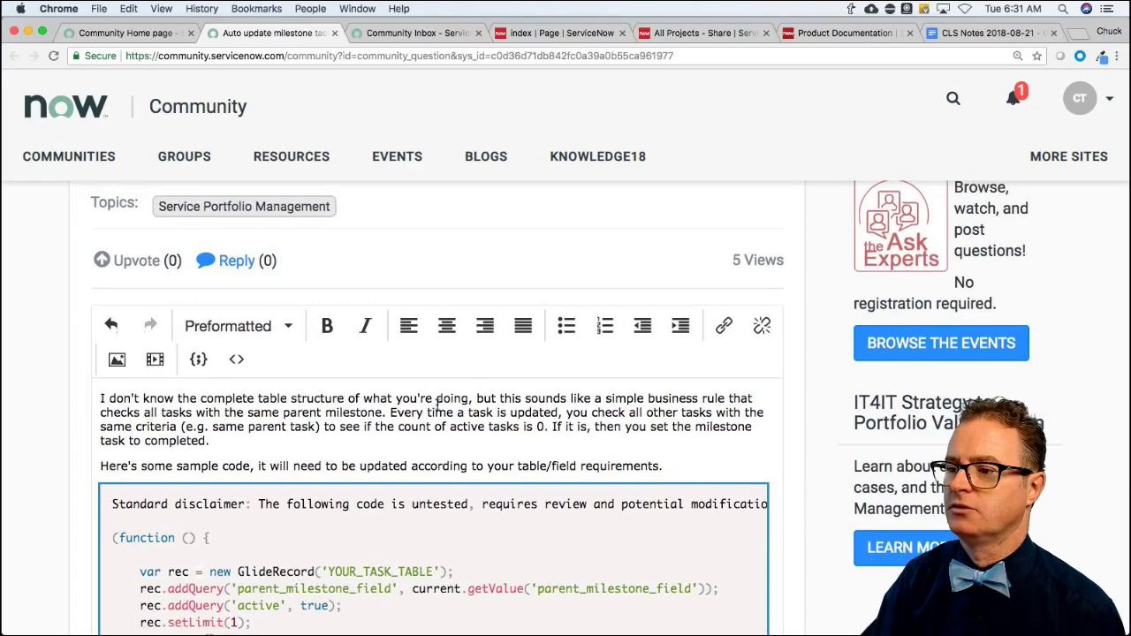
# Add '(AFTER/UPDATE)' after the word 'simple' in the reply's explanation.
pyautogui.click(644, 398)
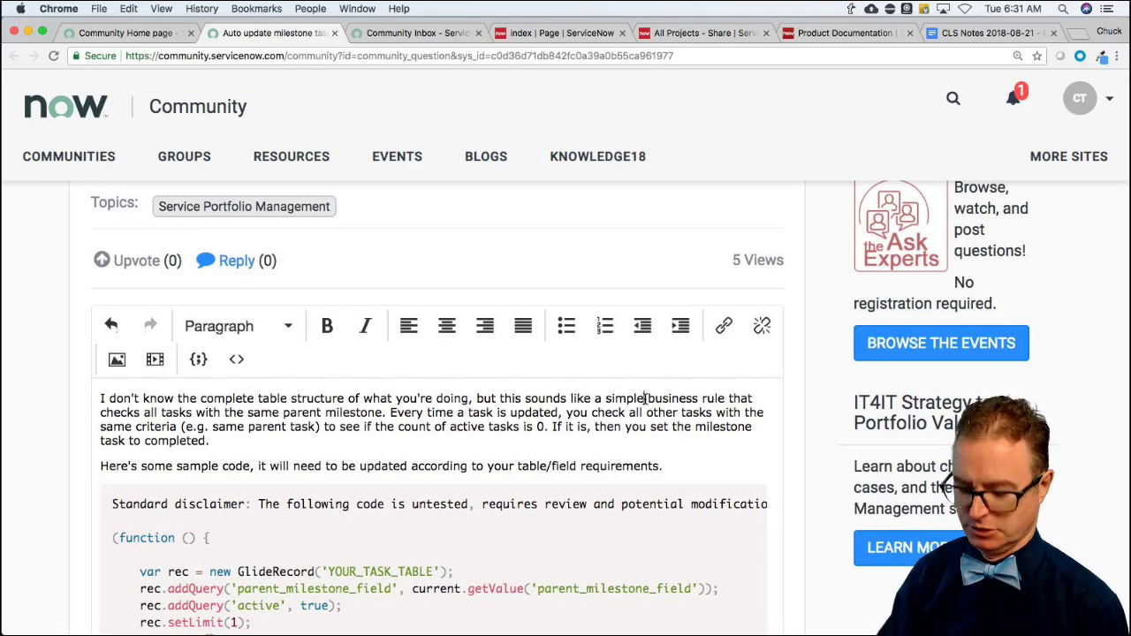
pyautogui.write('(AFTER)')
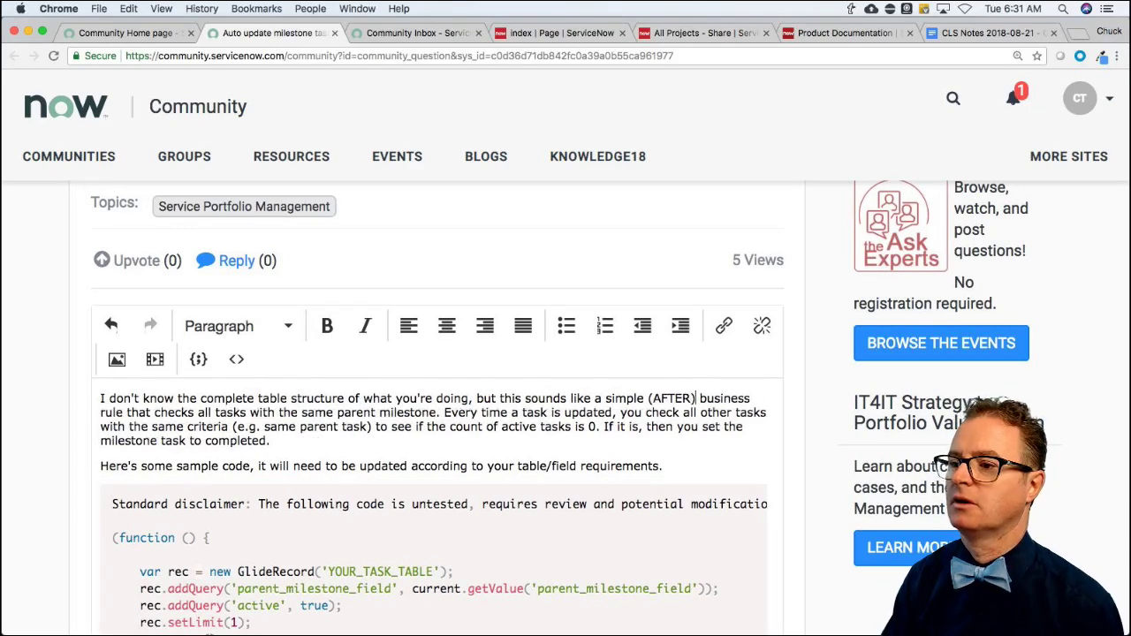
pyautogui.press('BackSpace')
pyautogui.write('/UPDATE)')
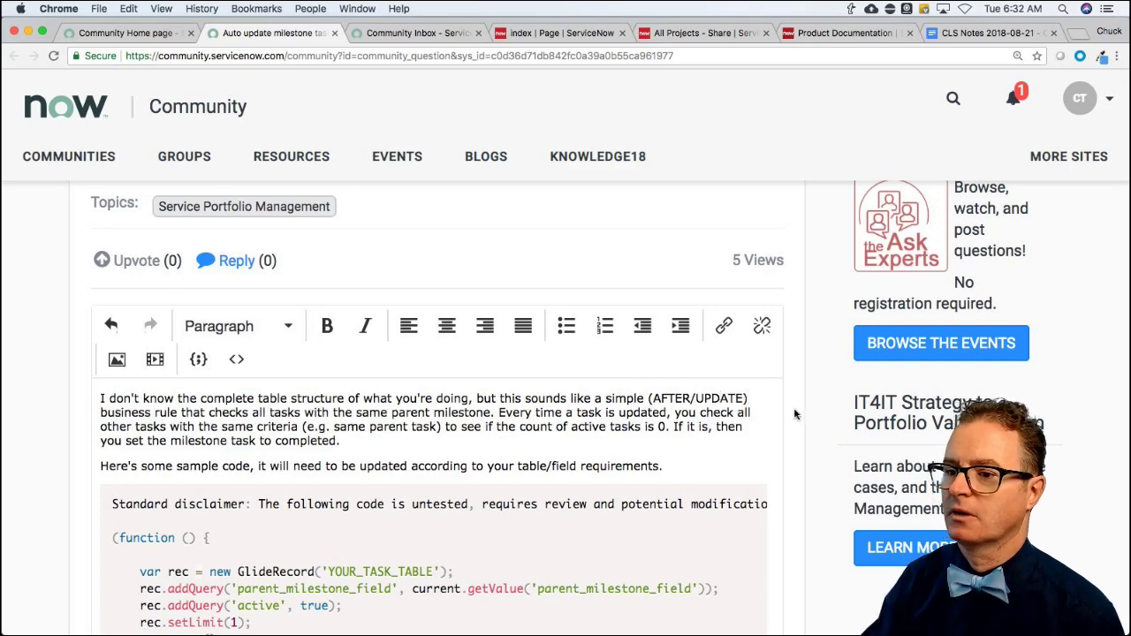
# Submit the reply to the milestone question.
pyautogui.scroll(-2, 800, 411)
pyautogui.scroll(-5, 795, 413)
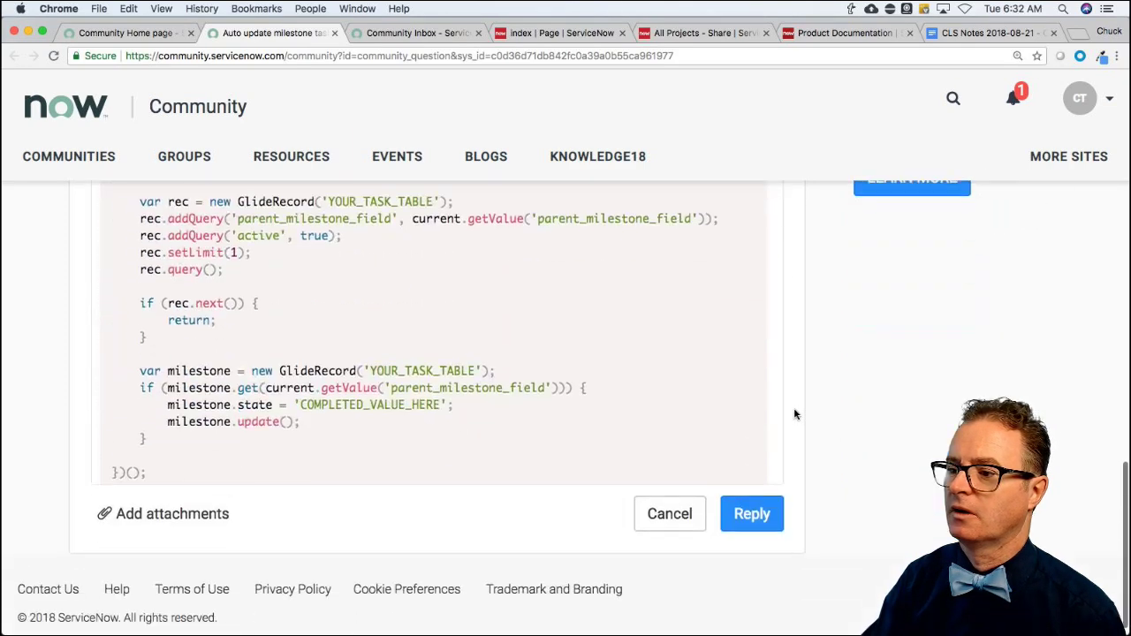
pyautogui.click(765, 497)
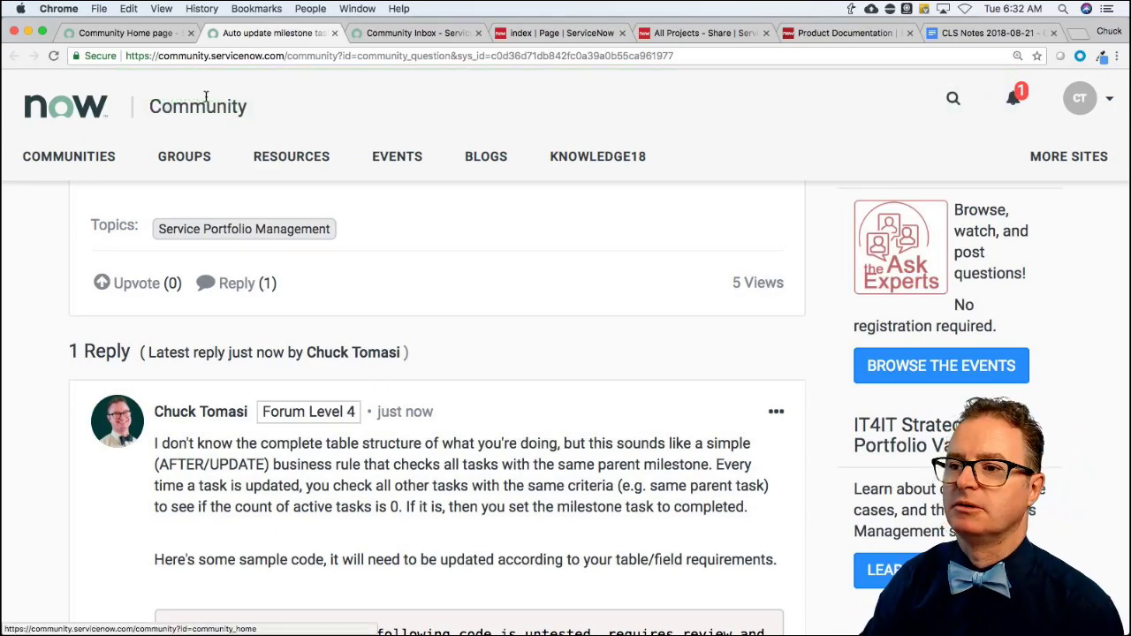
# Close the milestone question tab and open 'How to create user in global domain?' in a new tab.
pyautogui.click(334, 33)
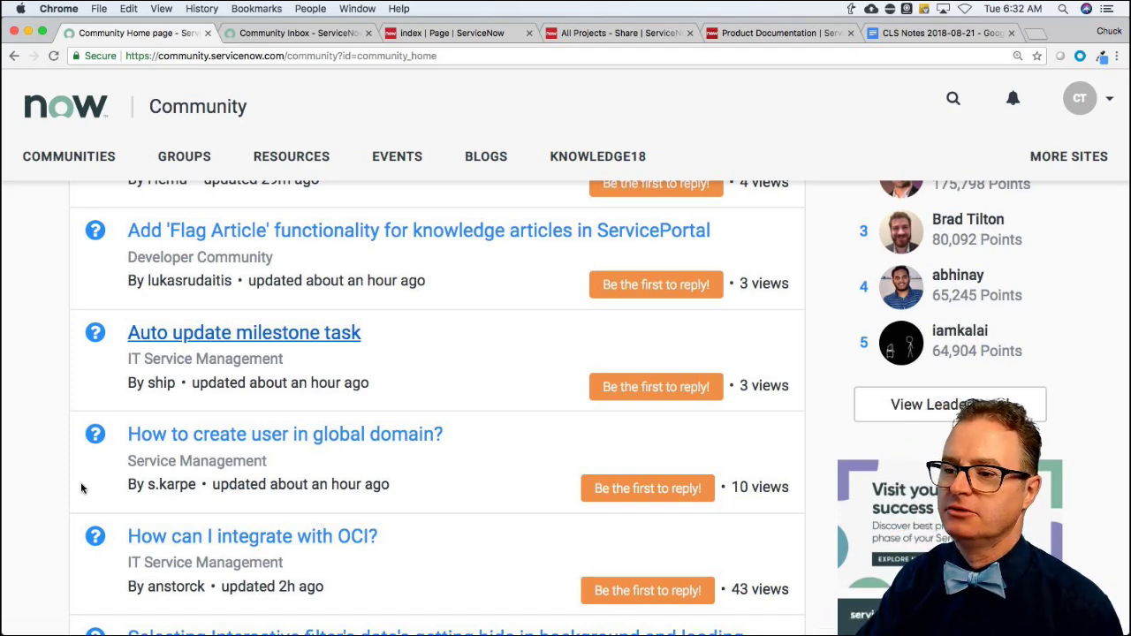
pyautogui.scroll(-2, 81, 487)
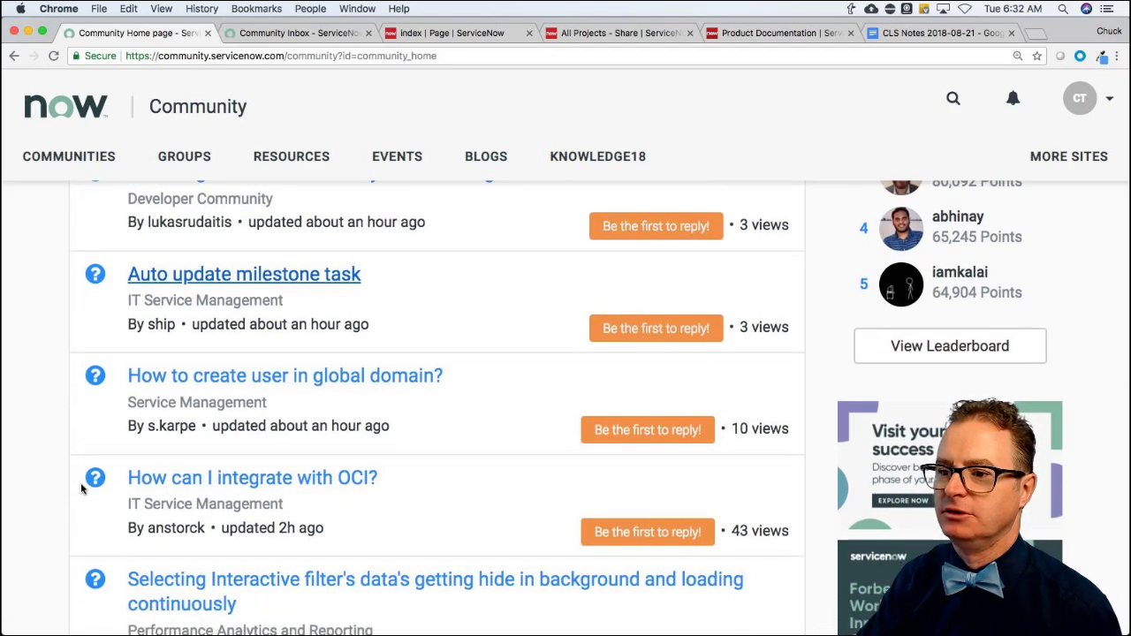
pyautogui.keyDown('super'); pyautogui.click(214, 381); pyautogui.keyUp('super')
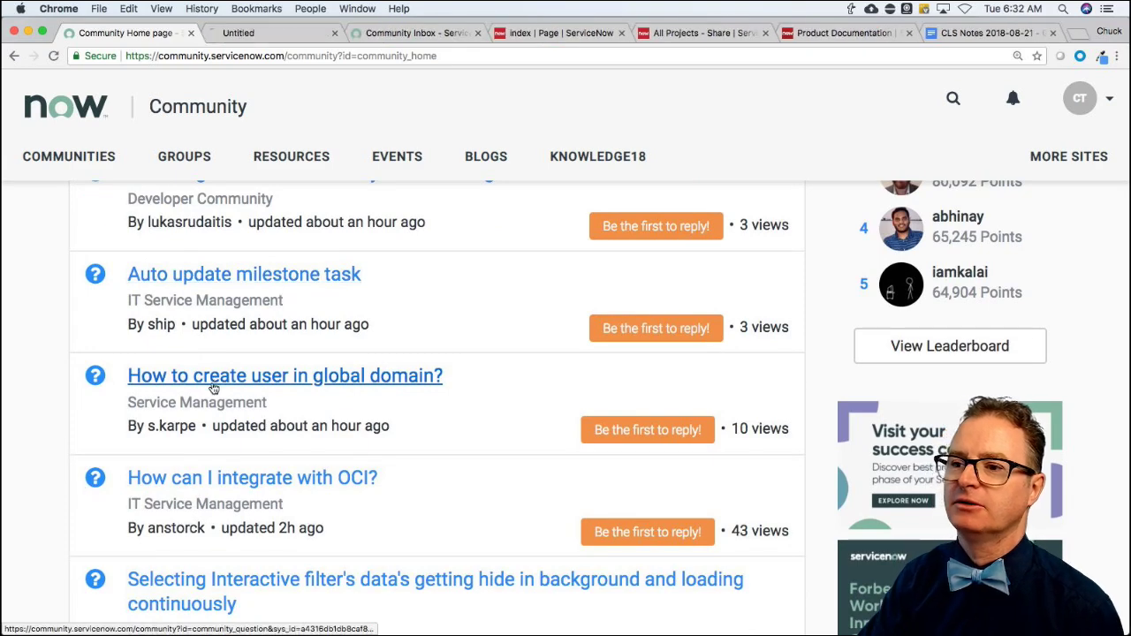
# Switch to the new tab and read the question about new users defaulting to TOP/MSP/Default.
pyautogui.hotkey('ctrl', 'Tab')
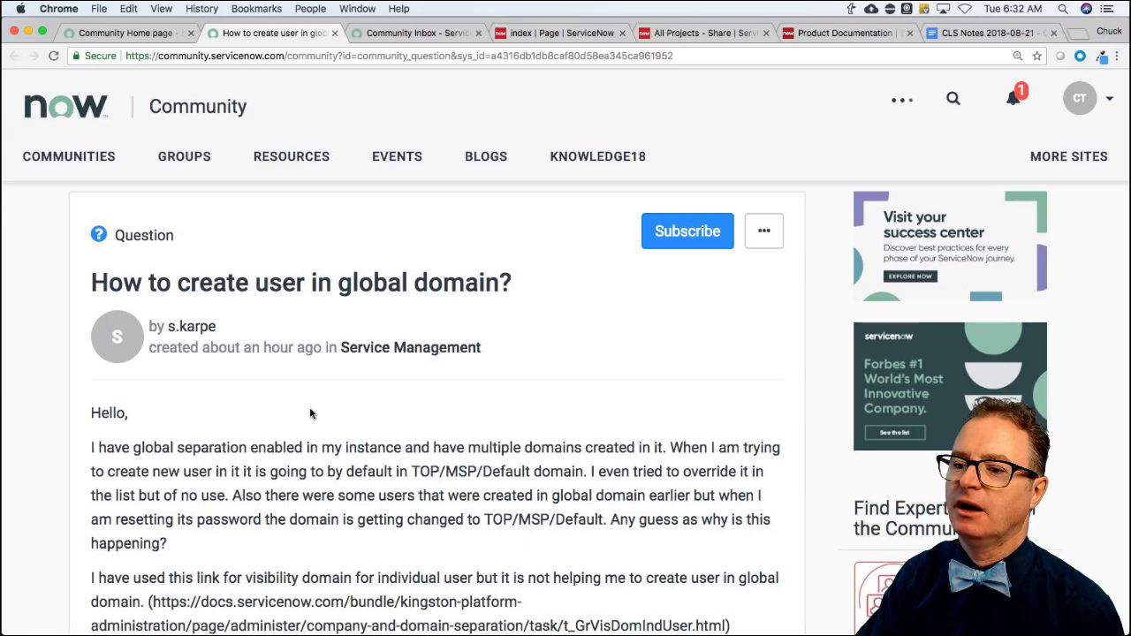
pyautogui.scroll(-3, 310, 414)
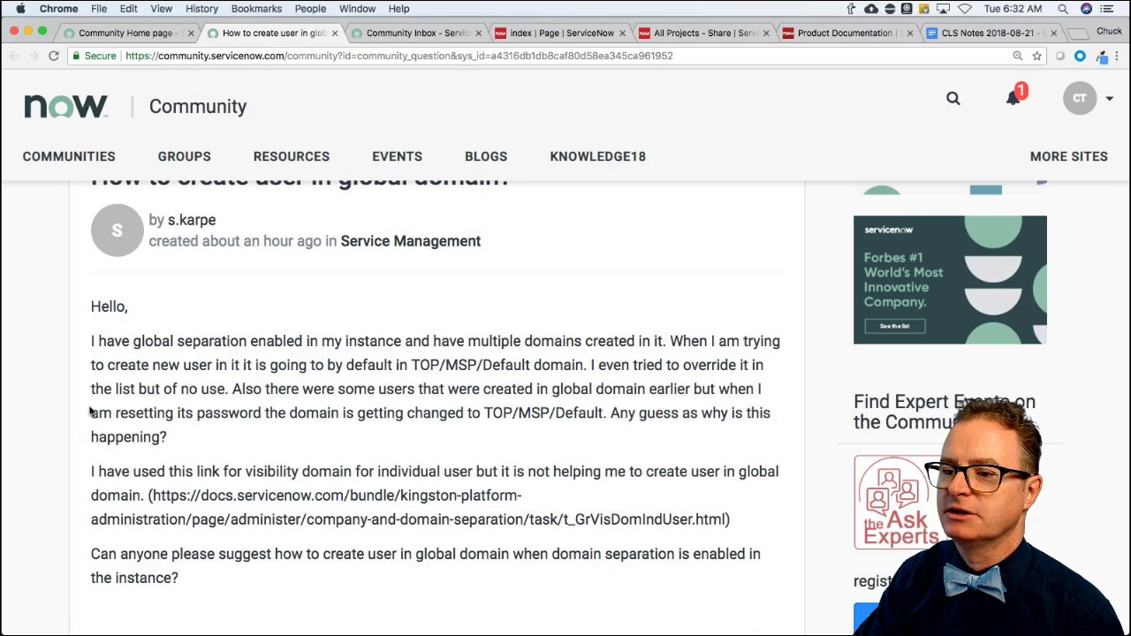
pyautogui.scroll(-2, 92, 413)
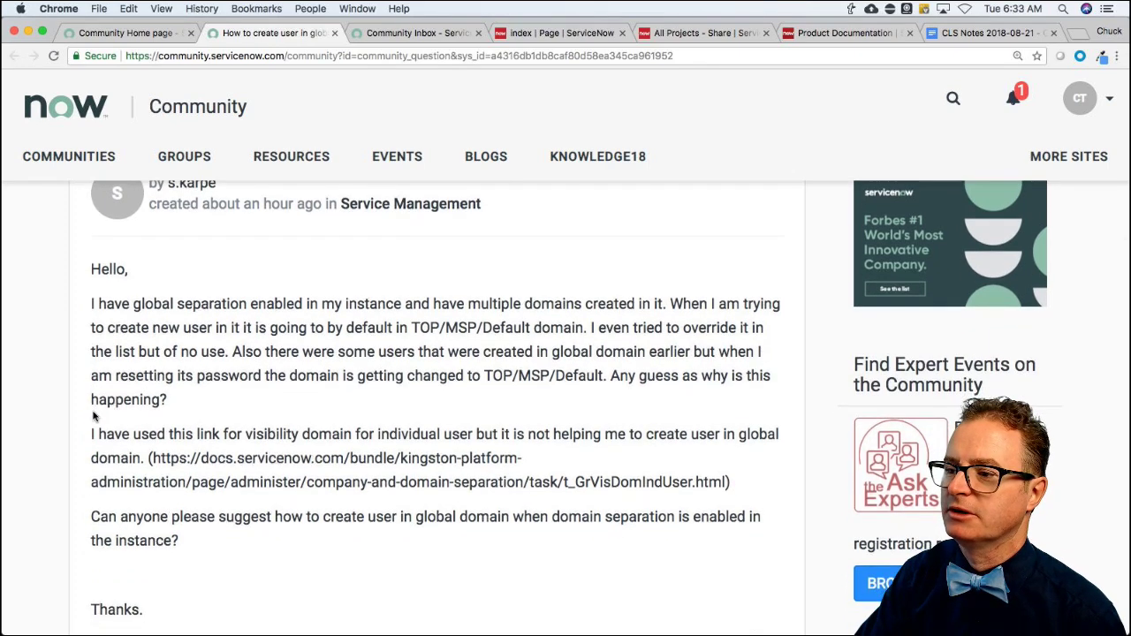
pyautogui.scroll(-1, 93, 416)
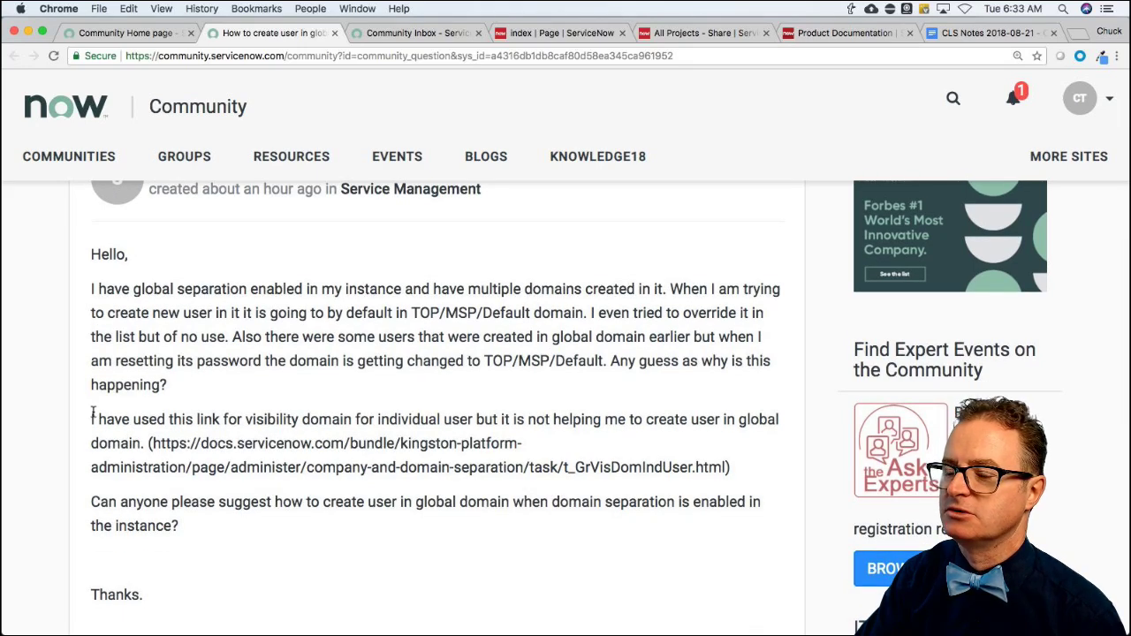
pyautogui.scroll(-2, 92, 412)
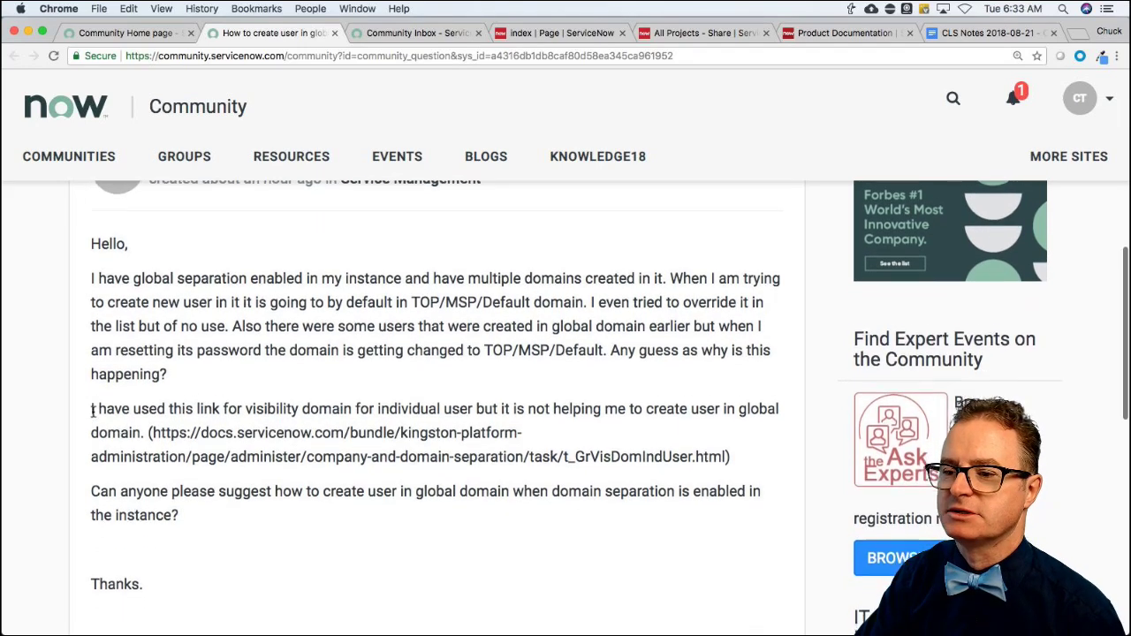
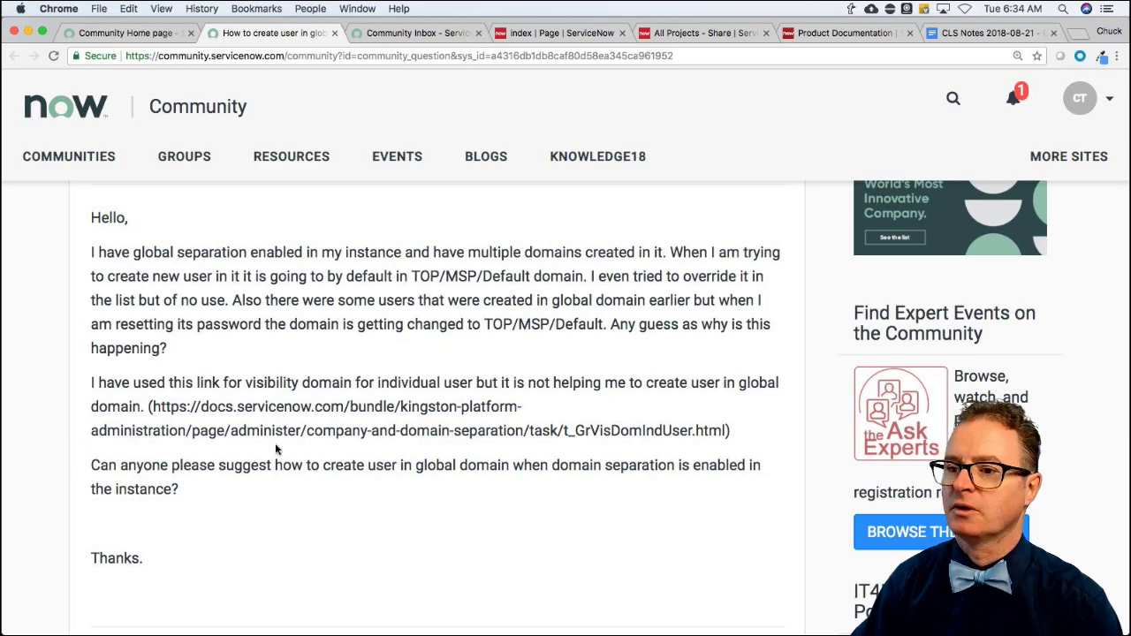
# Close the global-domain user question and scroll through the unanswered questions on Community Home.
pyautogui.click(334, 33)
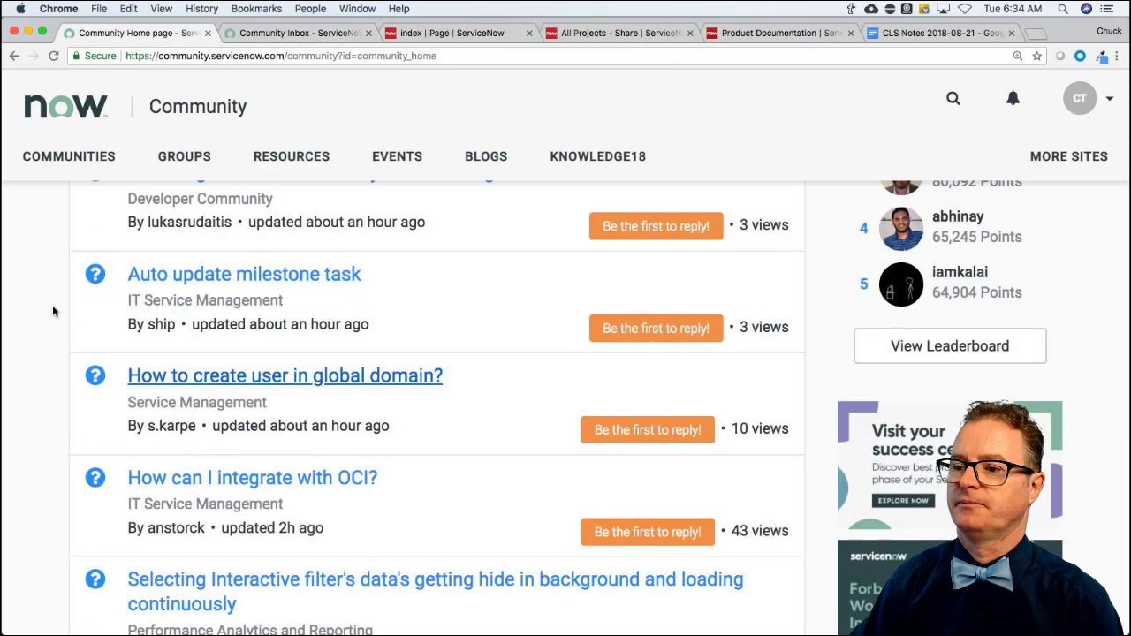
pyautogui.scroll(-5, 152, 291)
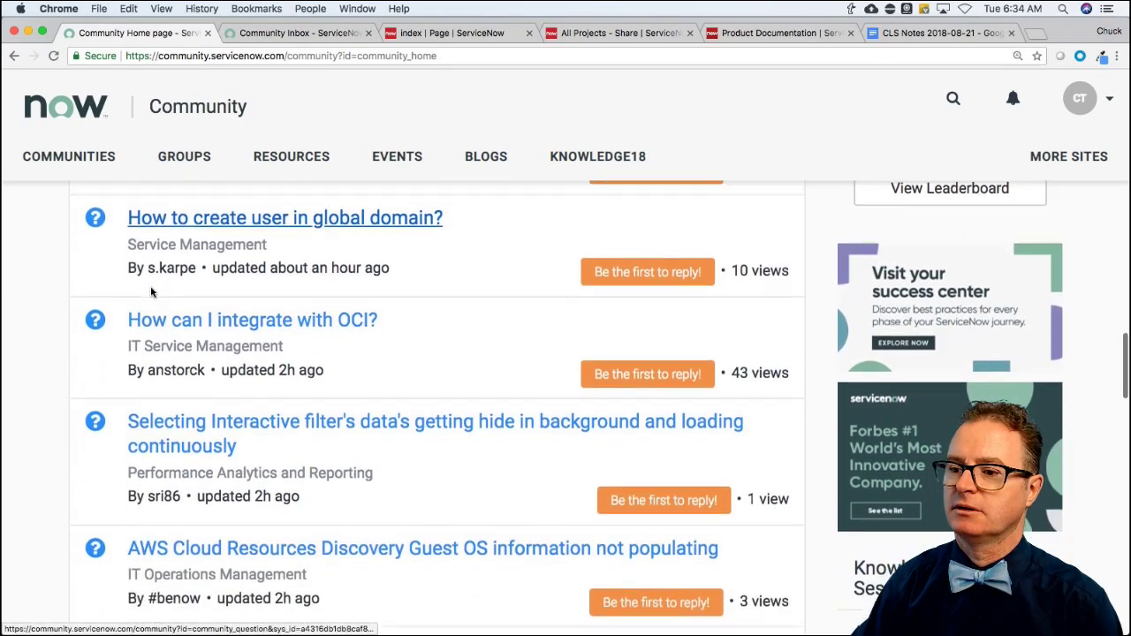
pyautogui.scroll(-5, 151, 292)
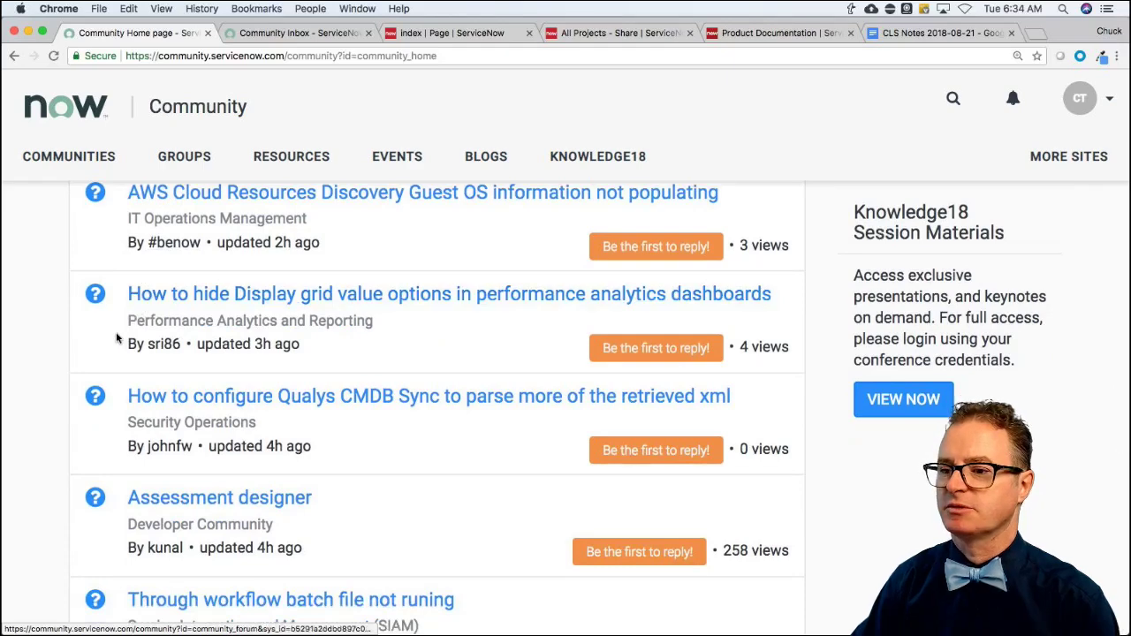
pyautogui.scroll(-3, 104, 405)
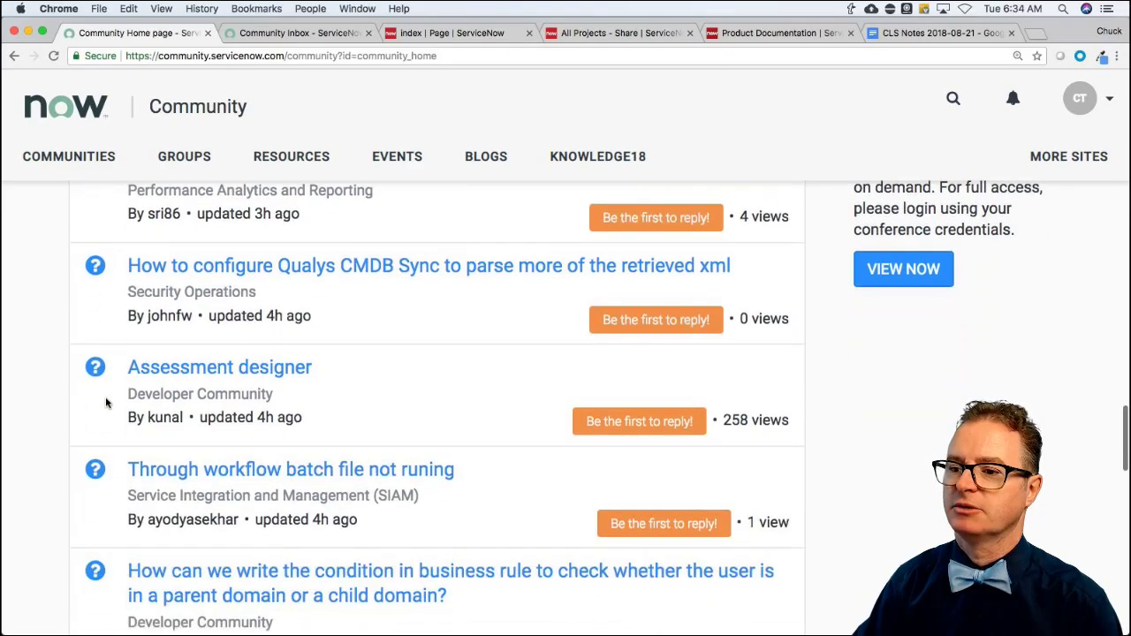
pyautogui.scroll(-3, 104, 398)
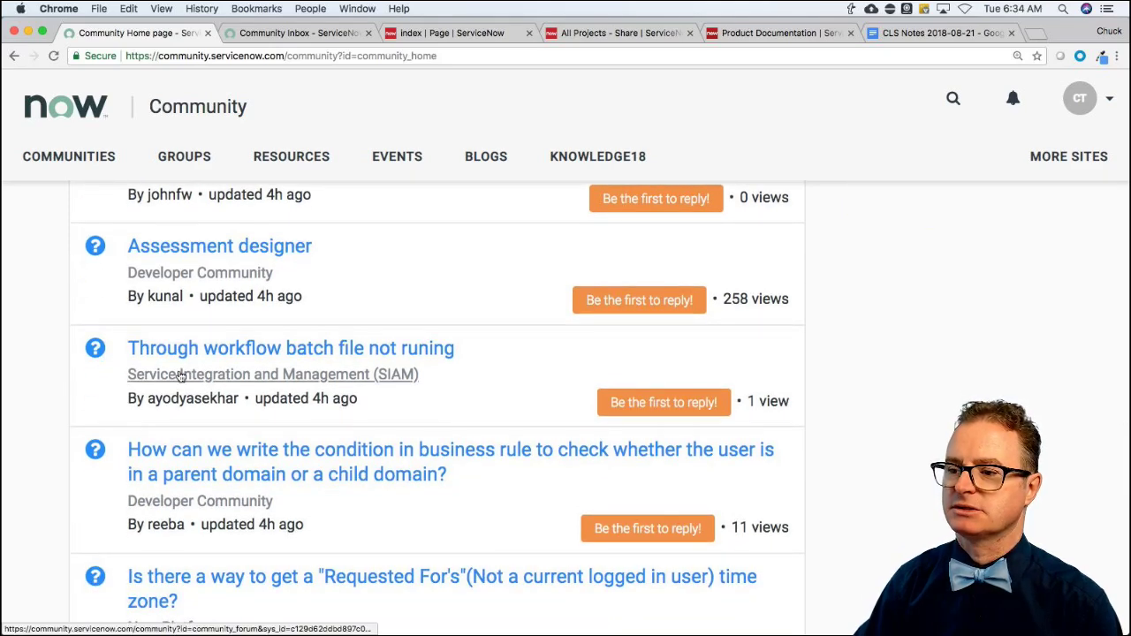
pyautogui.scroll(-3, 88, 389)
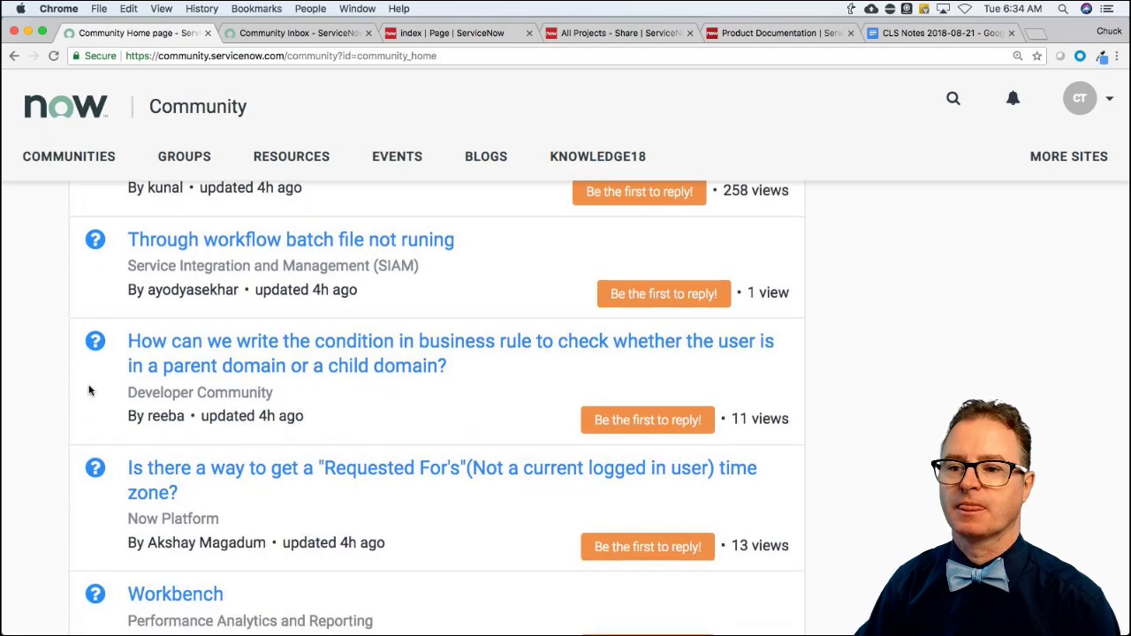
pyautogui.scroll(-2, 89, 389)
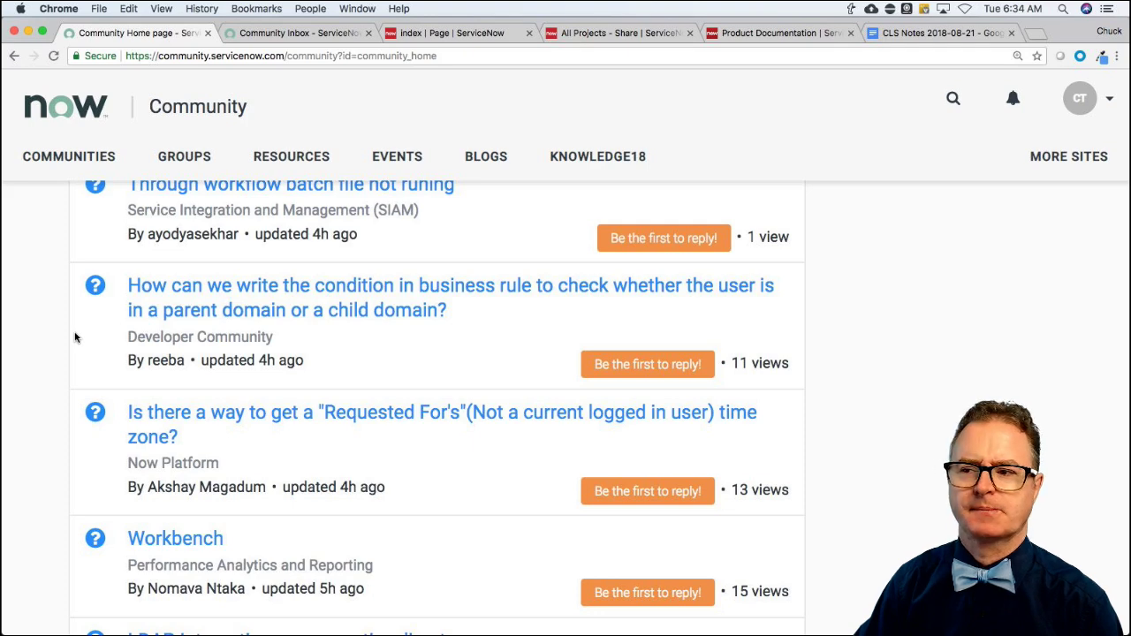
pyautogui.scroll(-2, 93, 338)
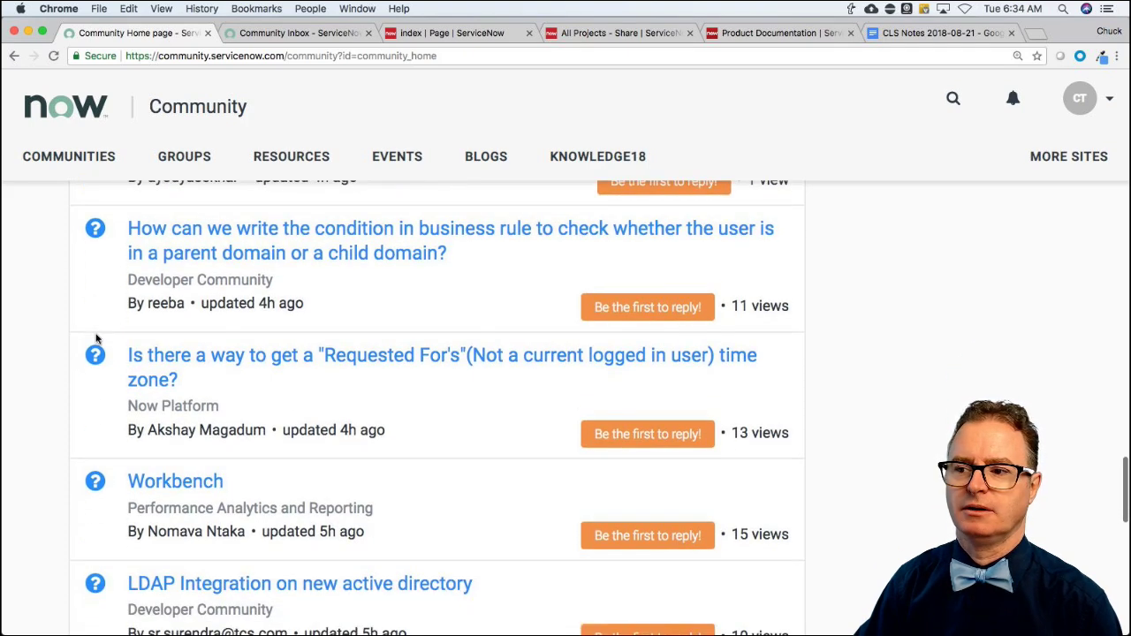
# Finish reviewing the question list and switch to the 'index | Page | ServiceNow' instance tab.
pyautogui.scroll(1, 96, 338)
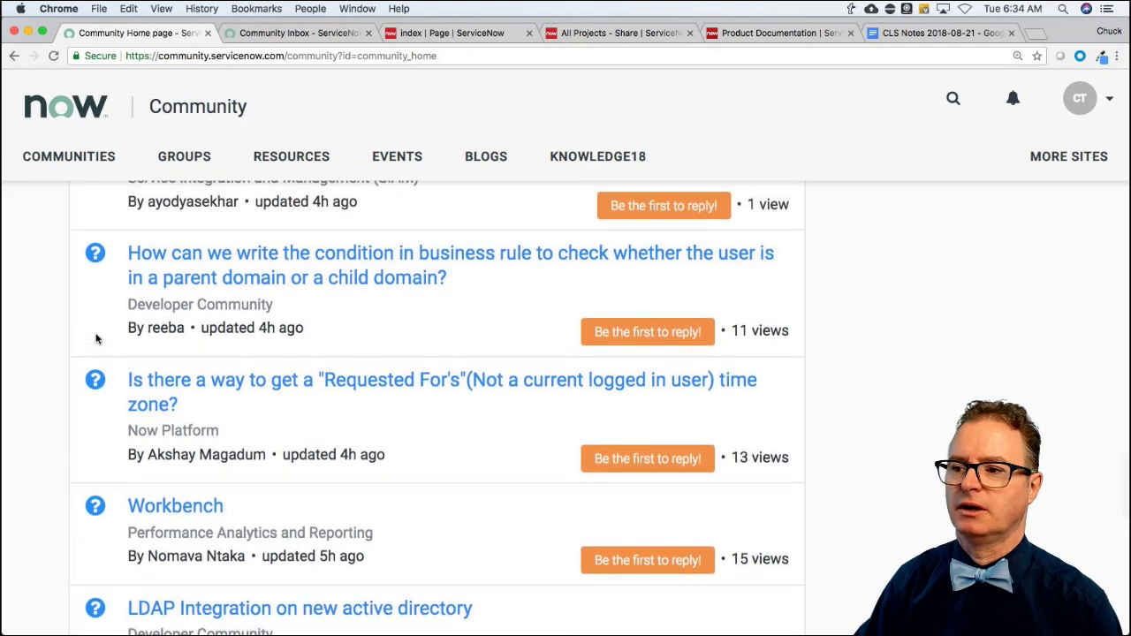
pyautogui.scroll(-1, 97, 338)
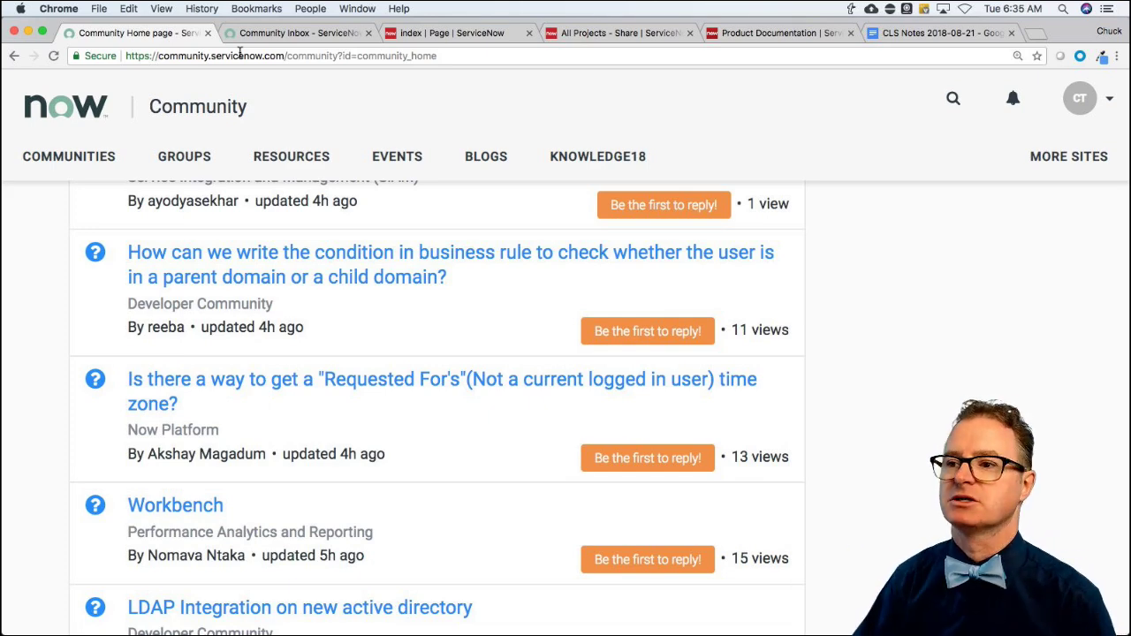
pyautogui.click(465, 33)
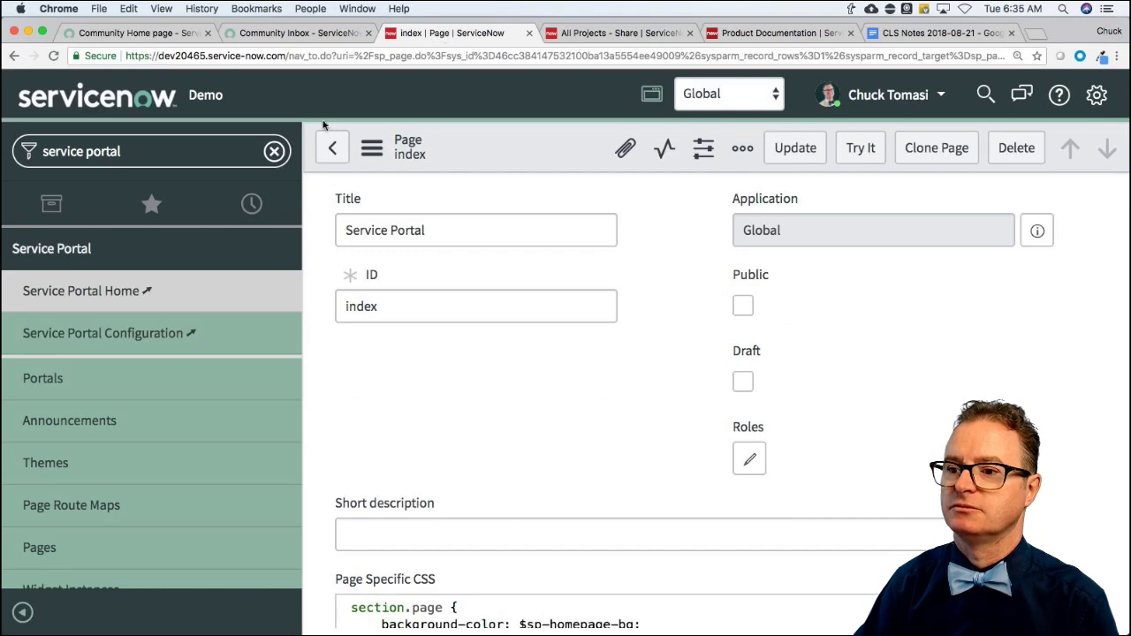
# Filter the navigator with 'ss ru', open System Definition > Business Rules and start a new record.
pyautogui.click(133, 152)
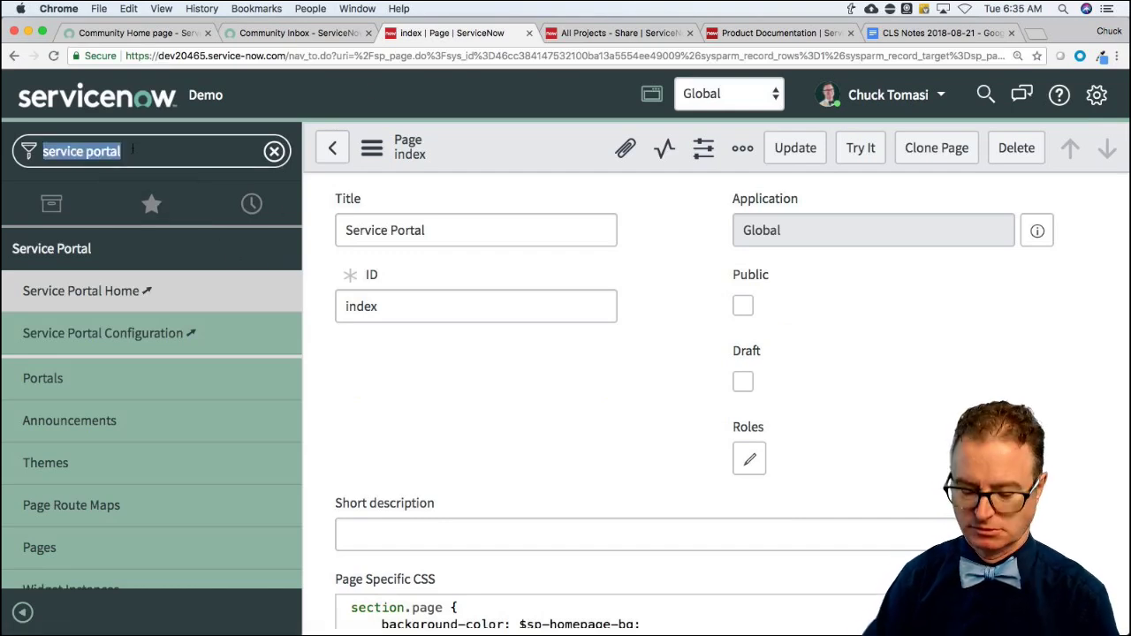
pyautogui.write('buuss')
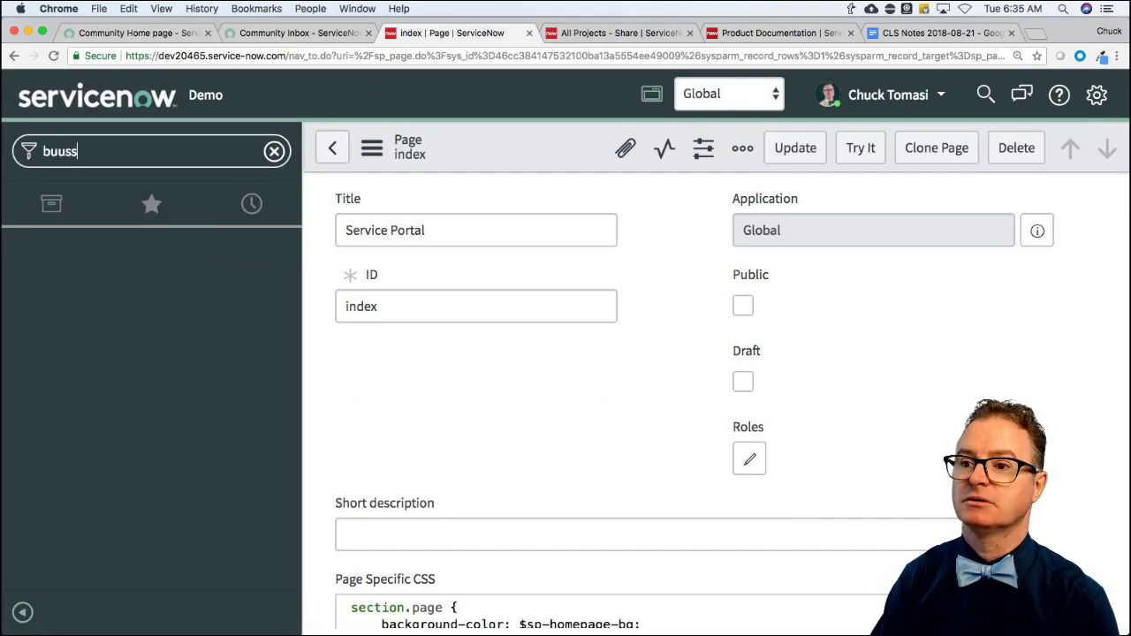
pyautogui.press('BackSpace')
pyautogui.press('BackSpace')
pyautogui.press('BackSpace')
pyautogui.write('ss')
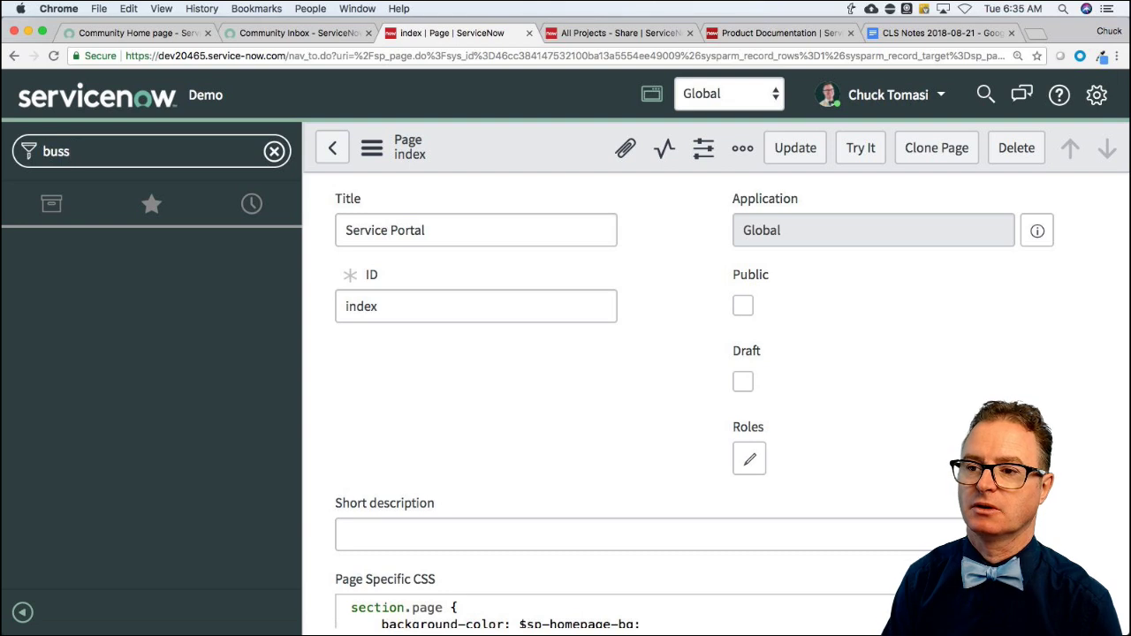
pyautogui.press('BackSpace')
pyautogui.press('BackSpace')
pyautogui.press('BackSpace')
pyautogui.press('BackSpace')
pyautogui.write('ss ru')
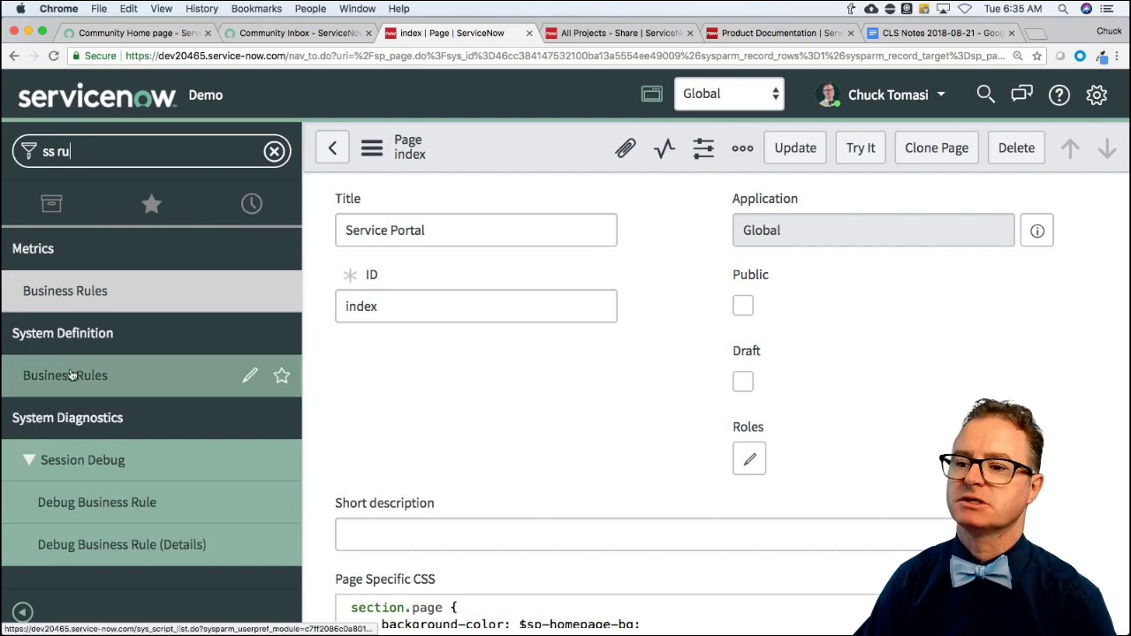
pyautogui.click(71, 378)
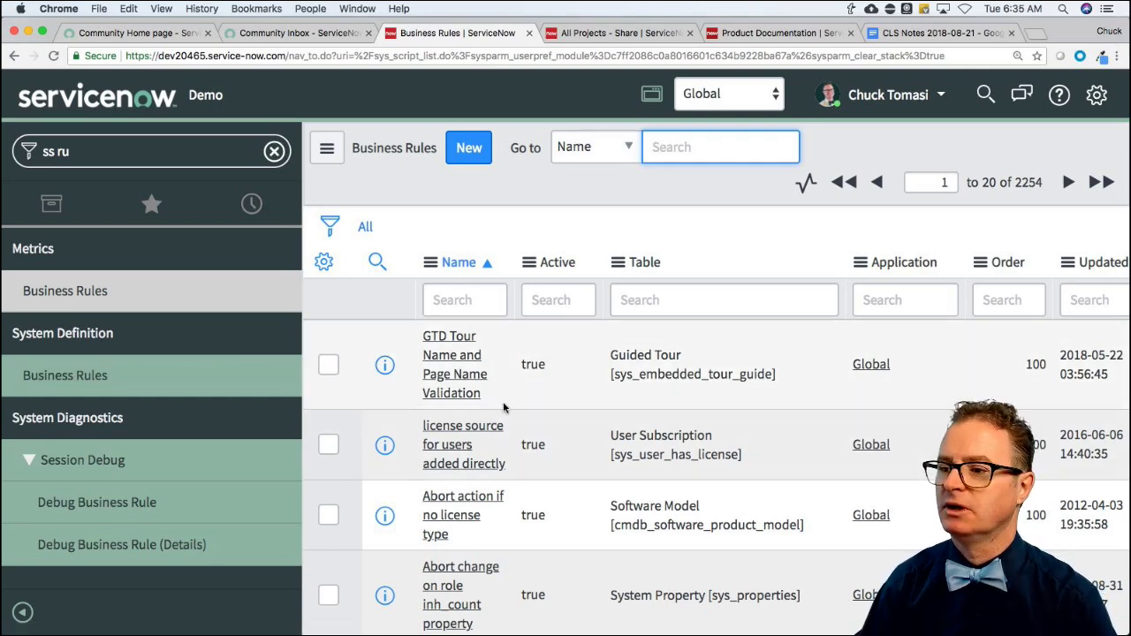
pyautogui.click(461, 156)
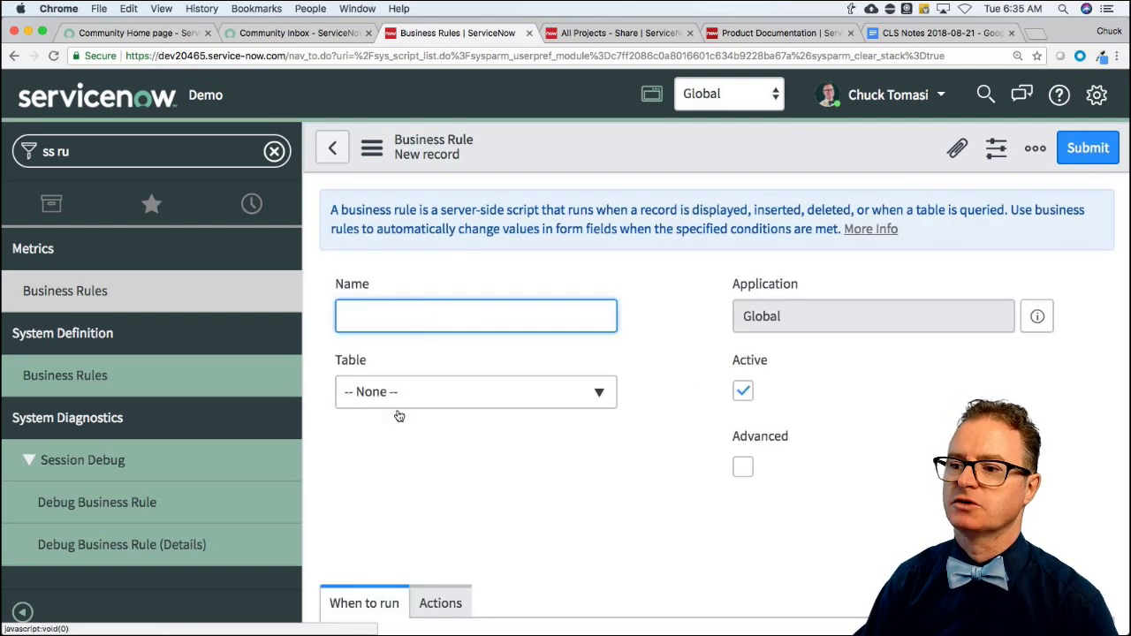
# Set the new business rule's table to Incident [incident].
pyautogui.click(398, 395)
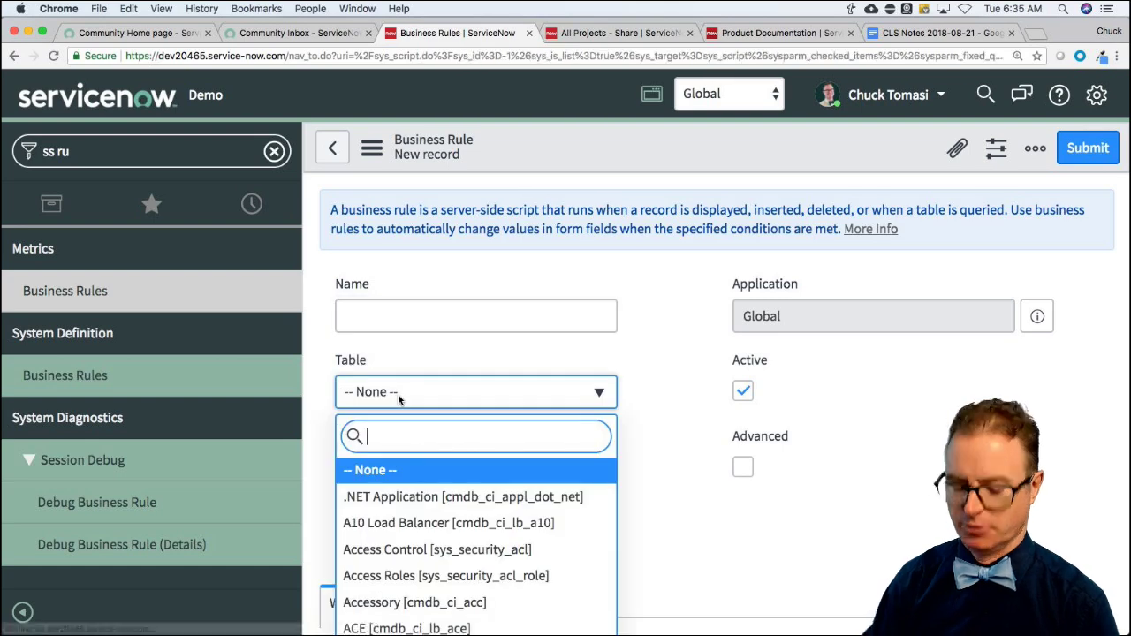
pyautogui.write('indi')
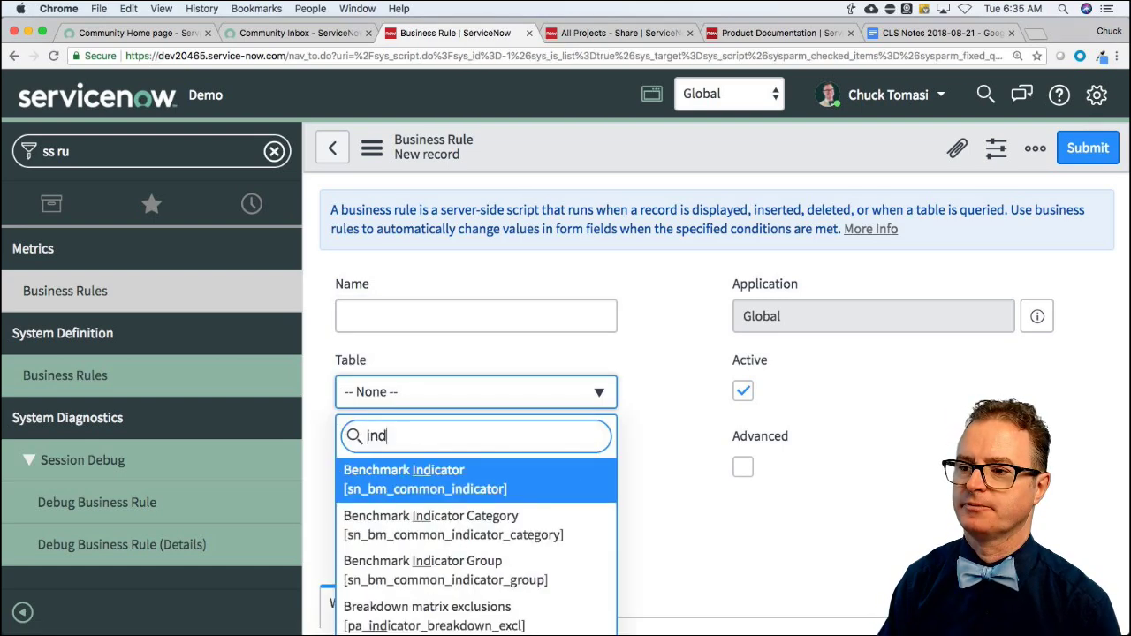
pyautogui.press('BackSpace')
pyautogui.press('BackSpace')
pyautogui.press('BackSpace')
pyautogui.write('cident')
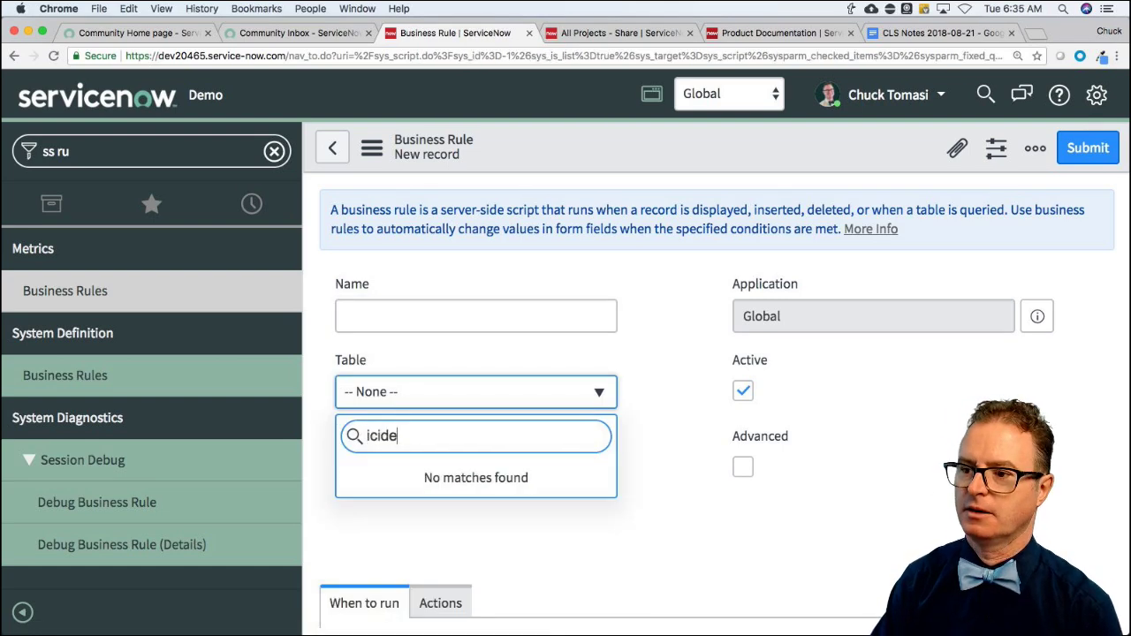
pyautogui.press('BackSpace')
pyautogui.press('BackSpace')
pyautogui.press('BackSpace')
pyautogui.press('BackSpace')
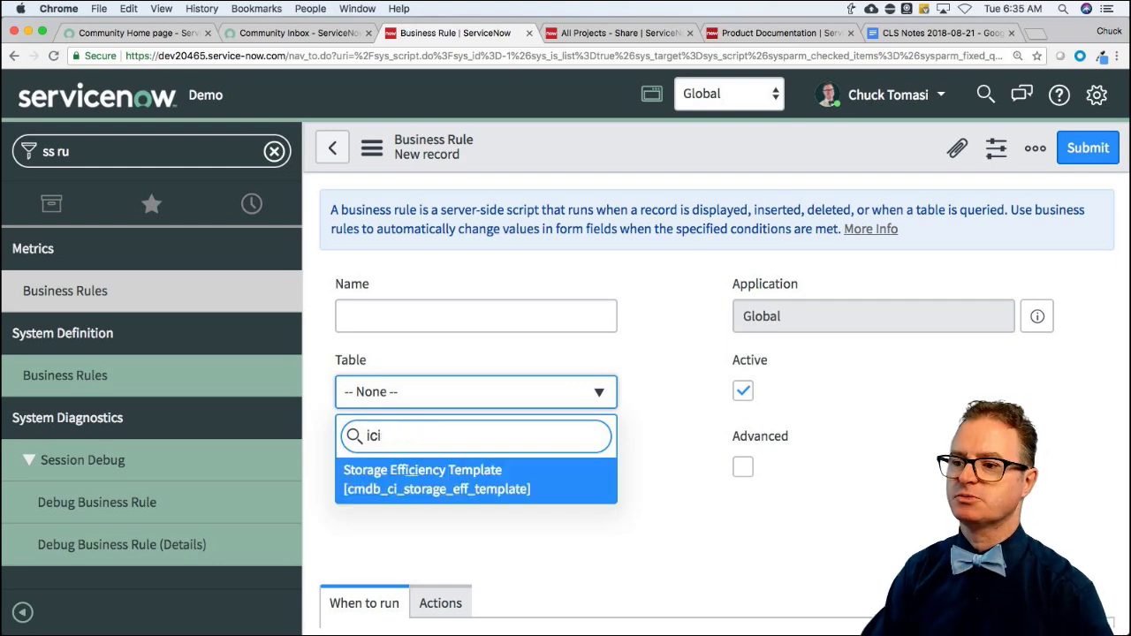
pyautogui.press('BackSpace')
pyautogui.press('BackSpace')
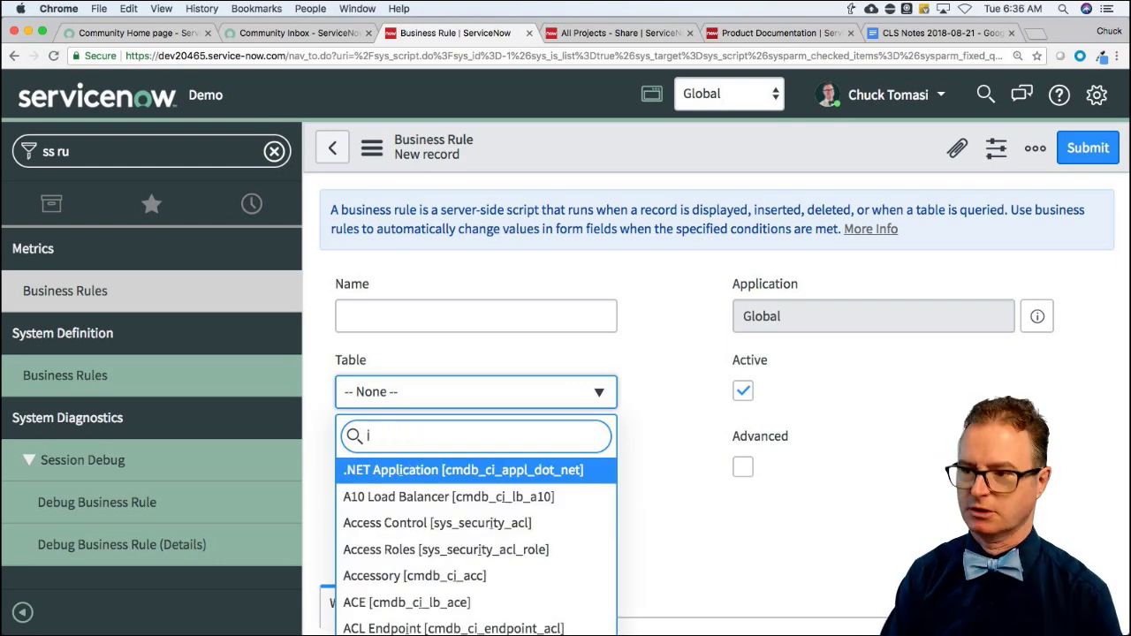
pyautogui.write('ncide')
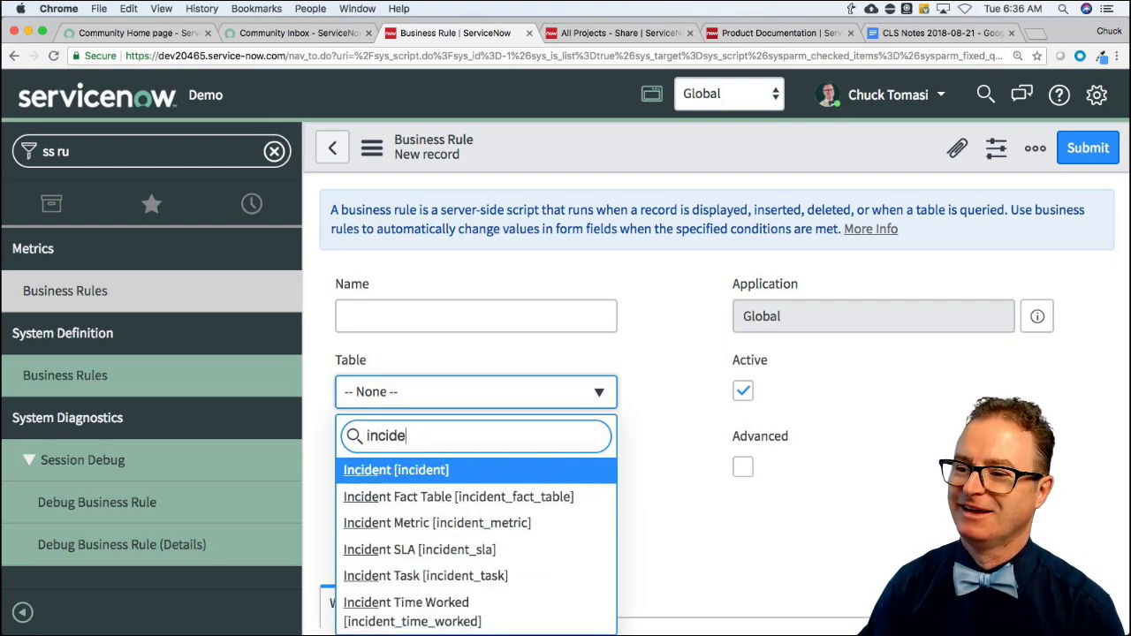
pyautogui.click(408, 474)
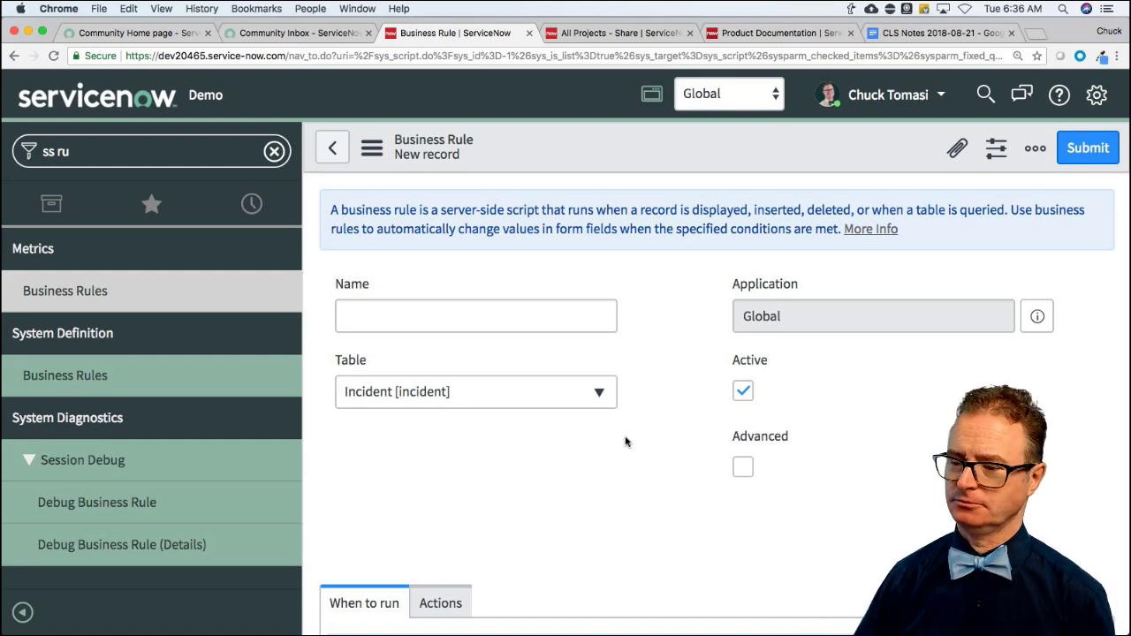
pyautogui.scroll(-5, 628, 439)
pyautogui.scroll(-3, 627, 435)
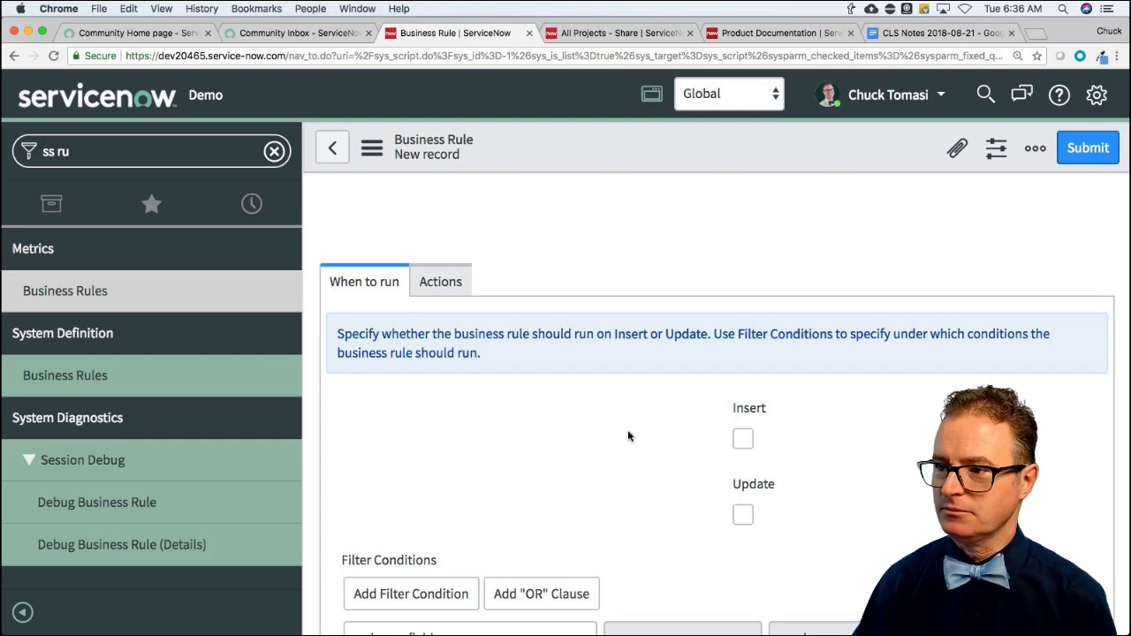
pyautogui.scroll(-1, 627, 436)
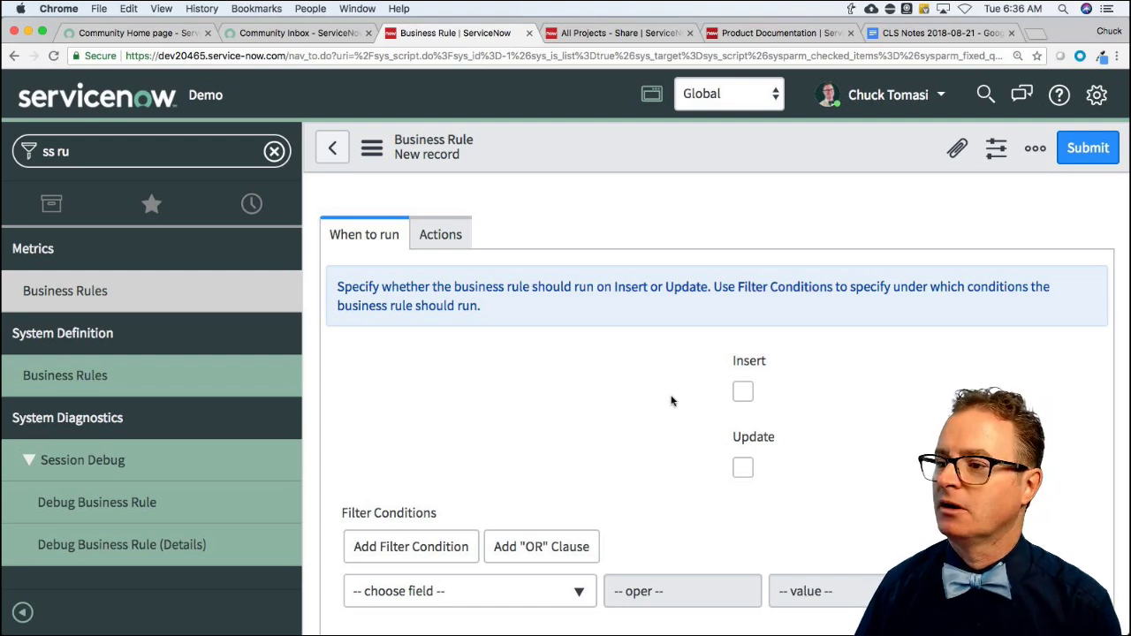
pyautogui.scroll(-2, 609, 405)
pyautogui.scroll(-3, 609, 407)
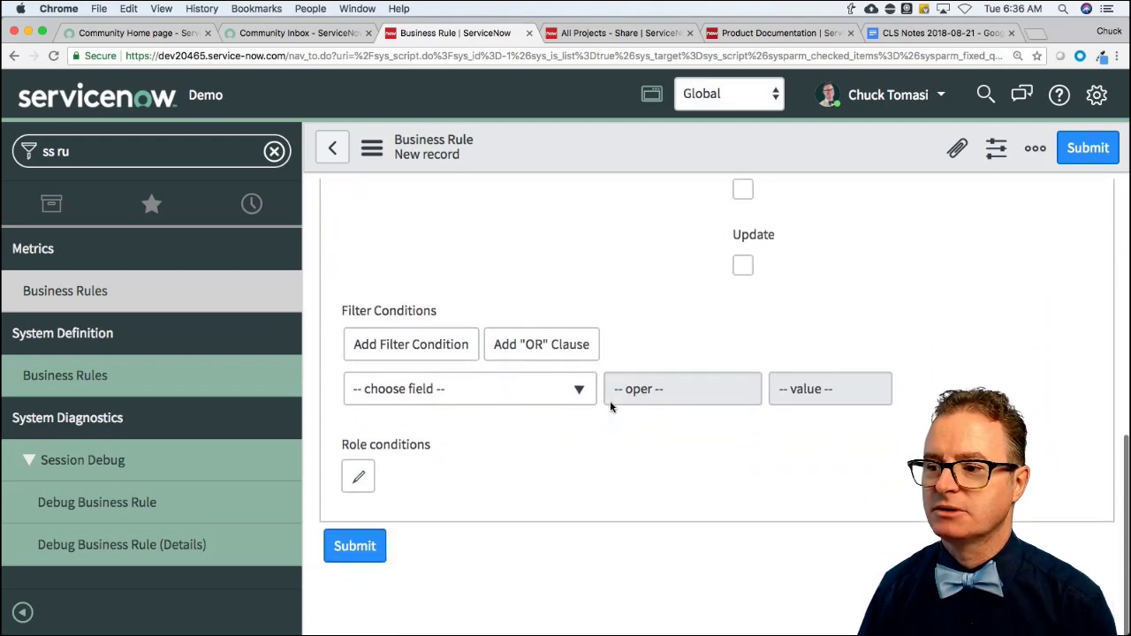
pyautogui.scroll(6, 560, 289)
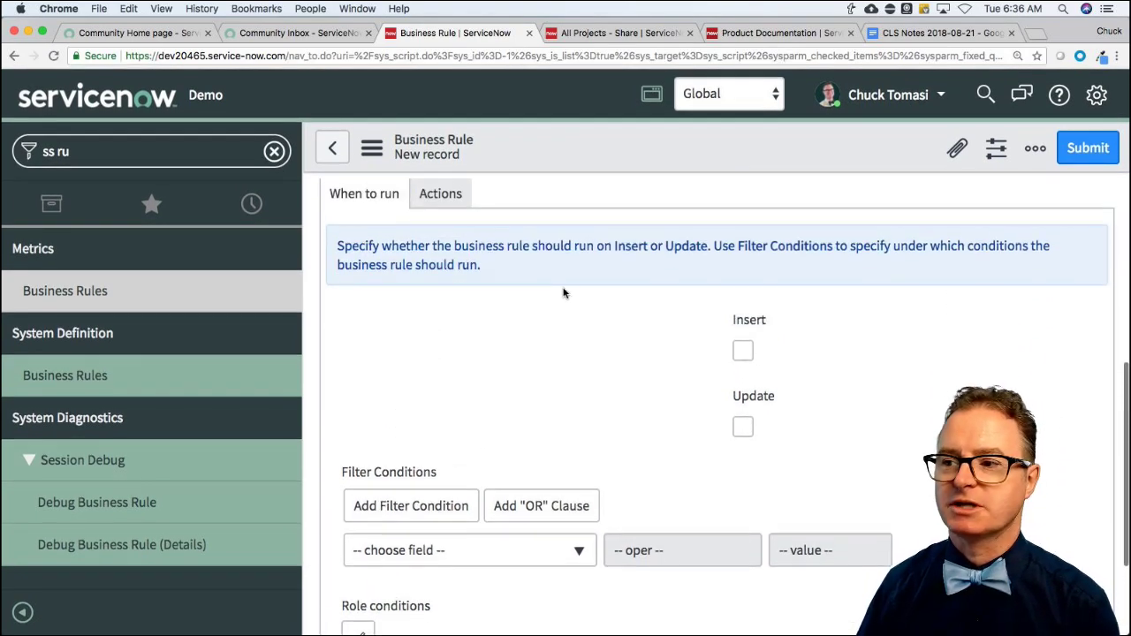
pyautogui.scroll(6, 563, 292)
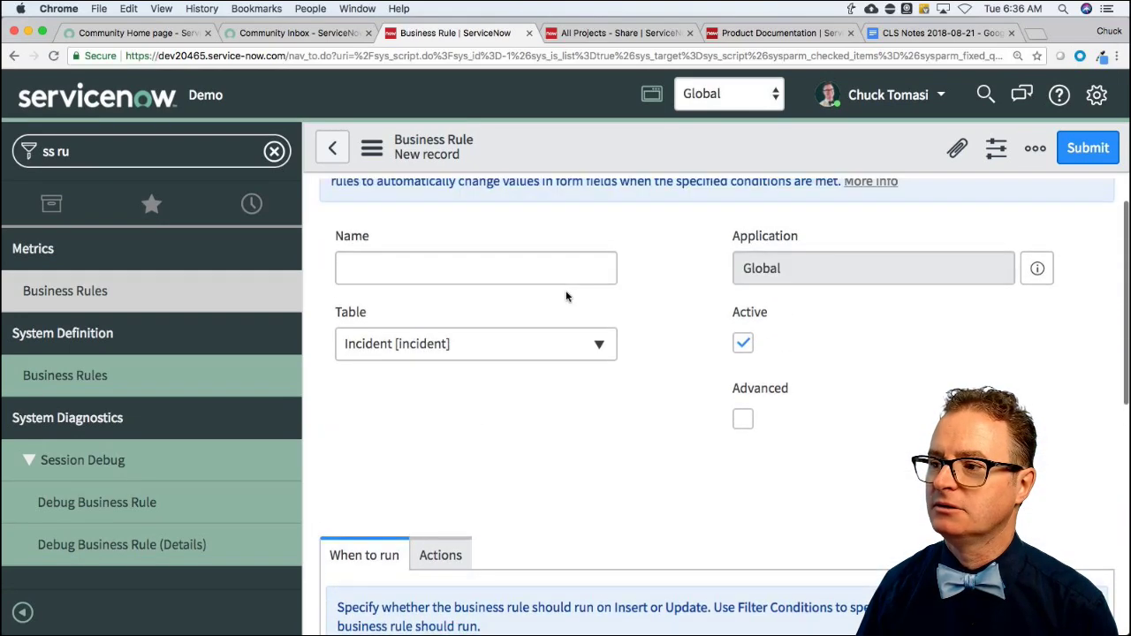
pyautogui.scroll(1, 566, 295)
# Name the rule 'Test BR' and save it from the Additional actions menu.
pyautogui.click(494, 282)
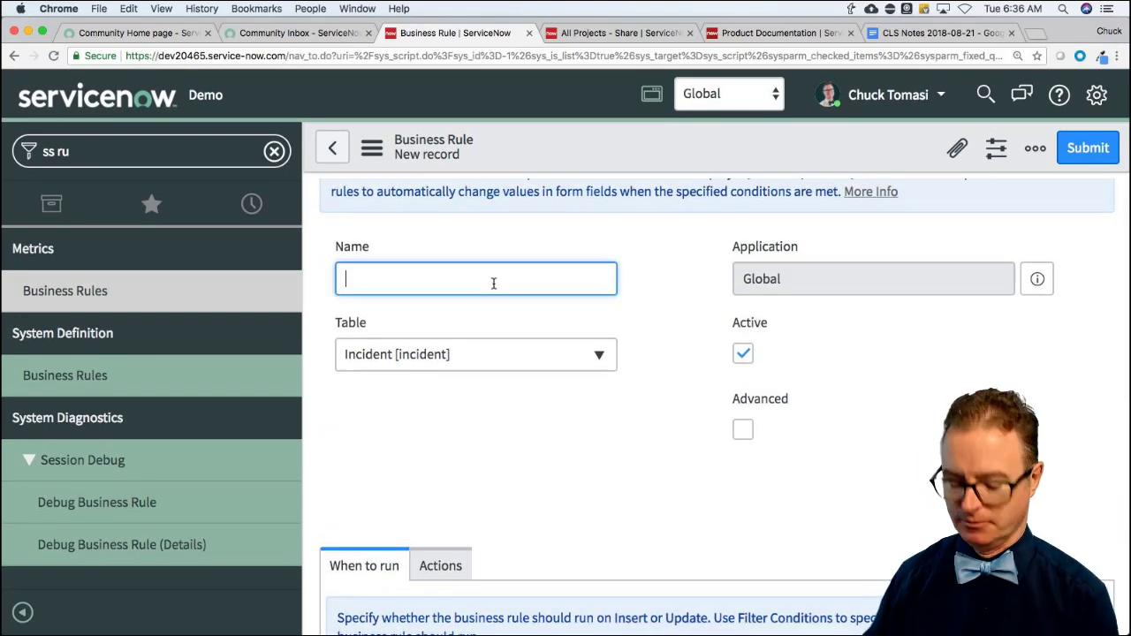
pyautogui.write('TEst')
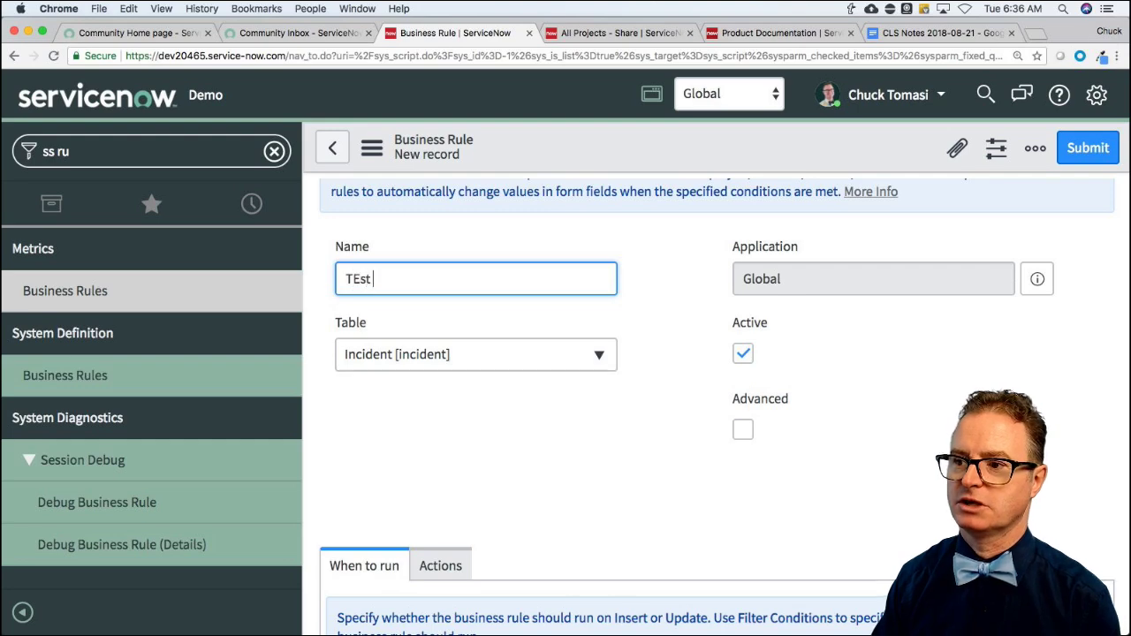
pyautogui.press('BackSpace')
pyautogui.press('BackSpace')
pyautogui.press('BackSpace')
pyautogui.write('est BR')
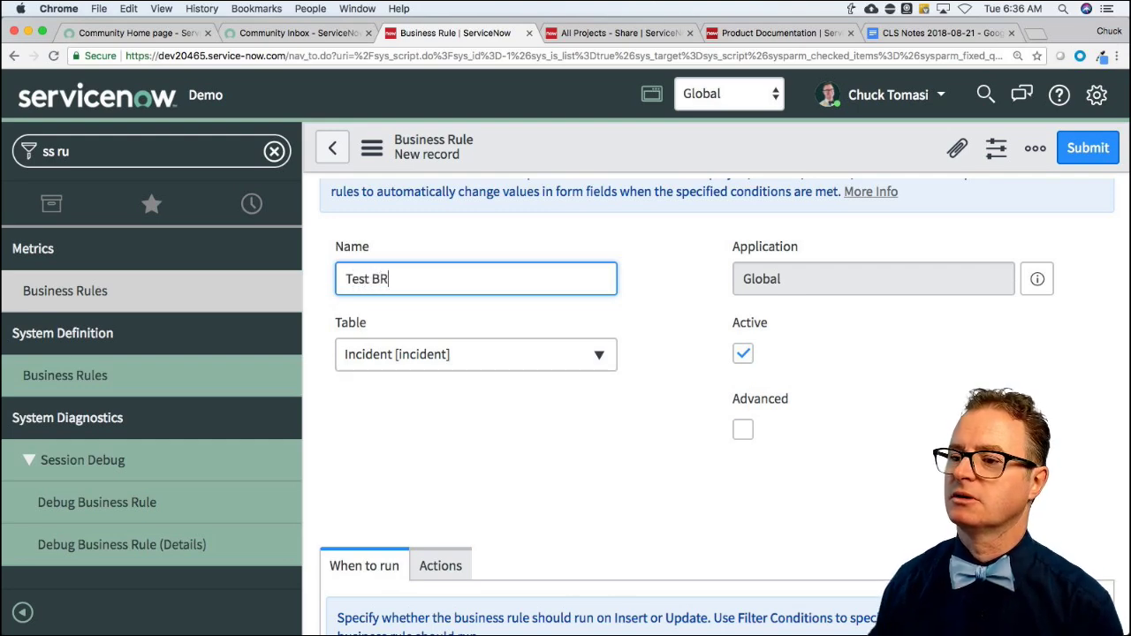
pyautogui.click(697, 416)
pyautogui.scroll(-5, 698, 417)
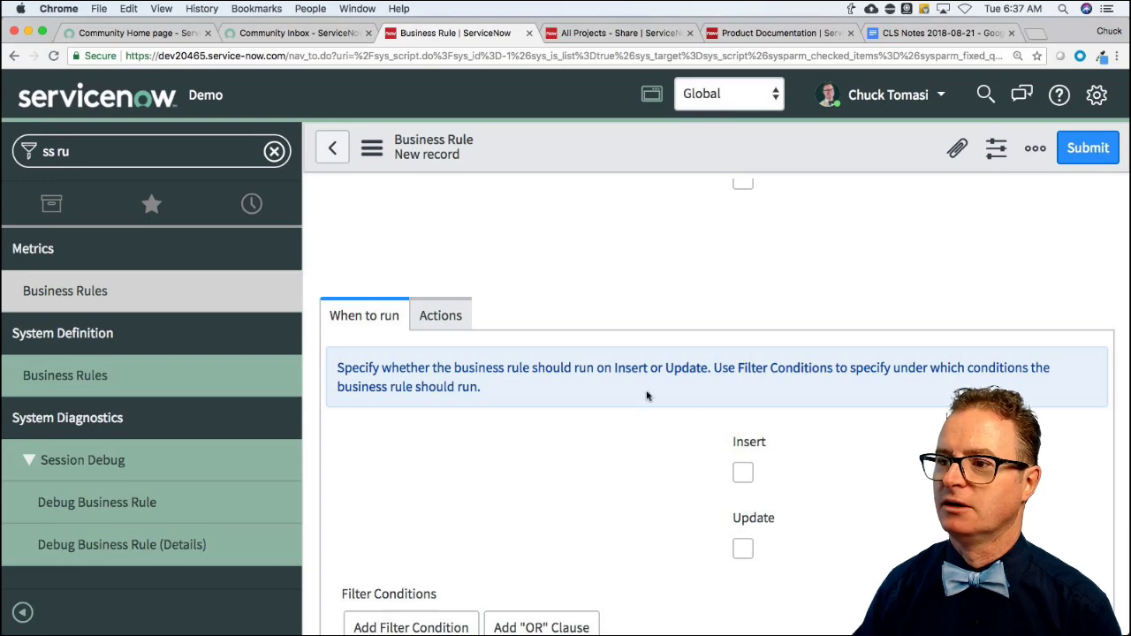
pyautogui.click(372, 149)
pyautogui.click(409, 165)
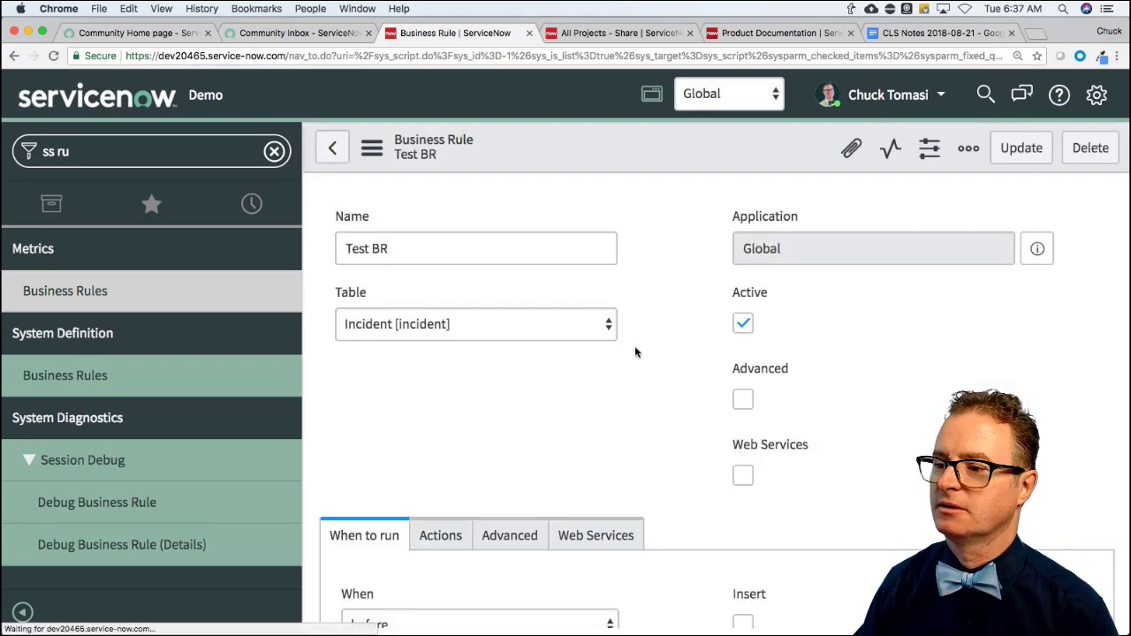
# Tick Insert under When to run.
pyautogui.scroll(-2, 634, 352)
pyautogui.scroll(-4, 502, 409)
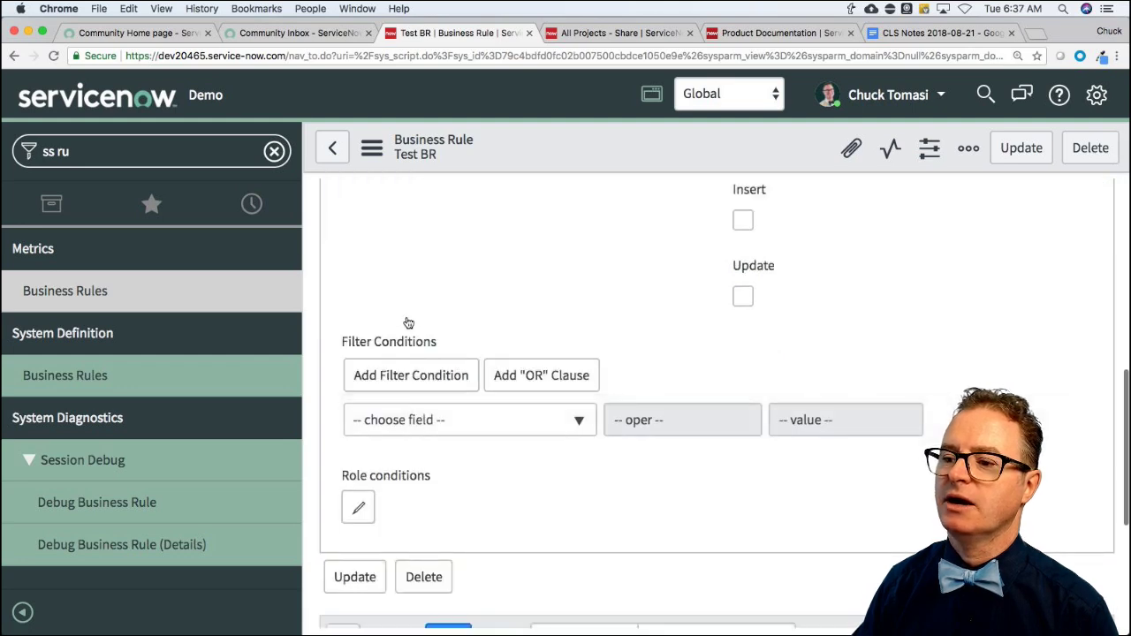
pyautogui.scroll(4, 409, 323)
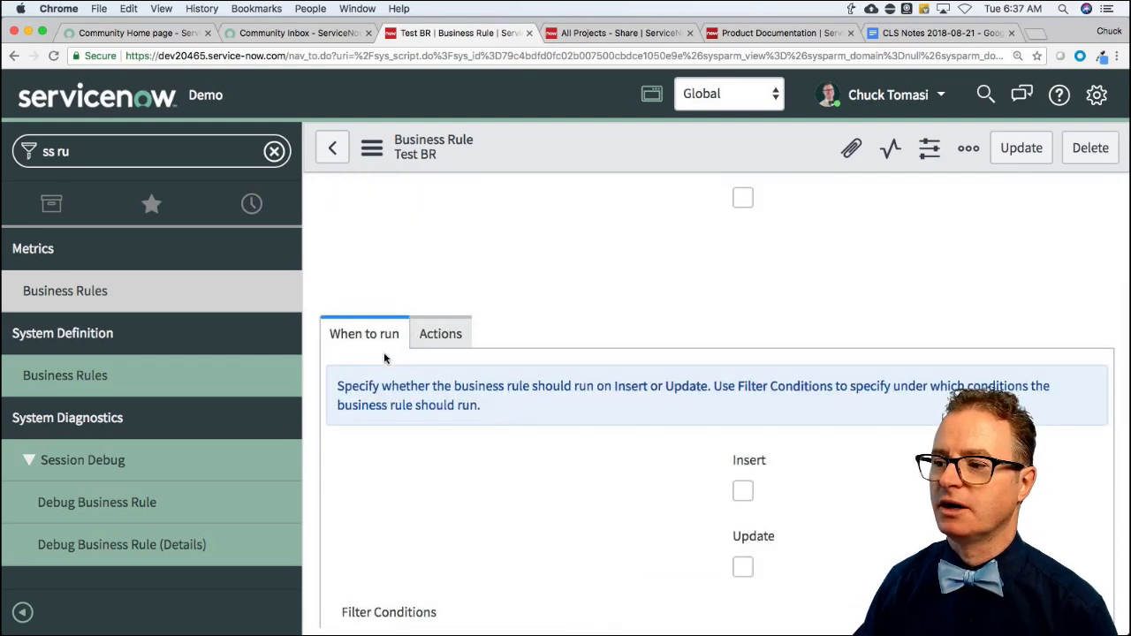
pyautogui.click(742, 488)
# Add the filter condition Caller is (dynamic) Me.
pyautogui.scroll(-3, 588, 492)
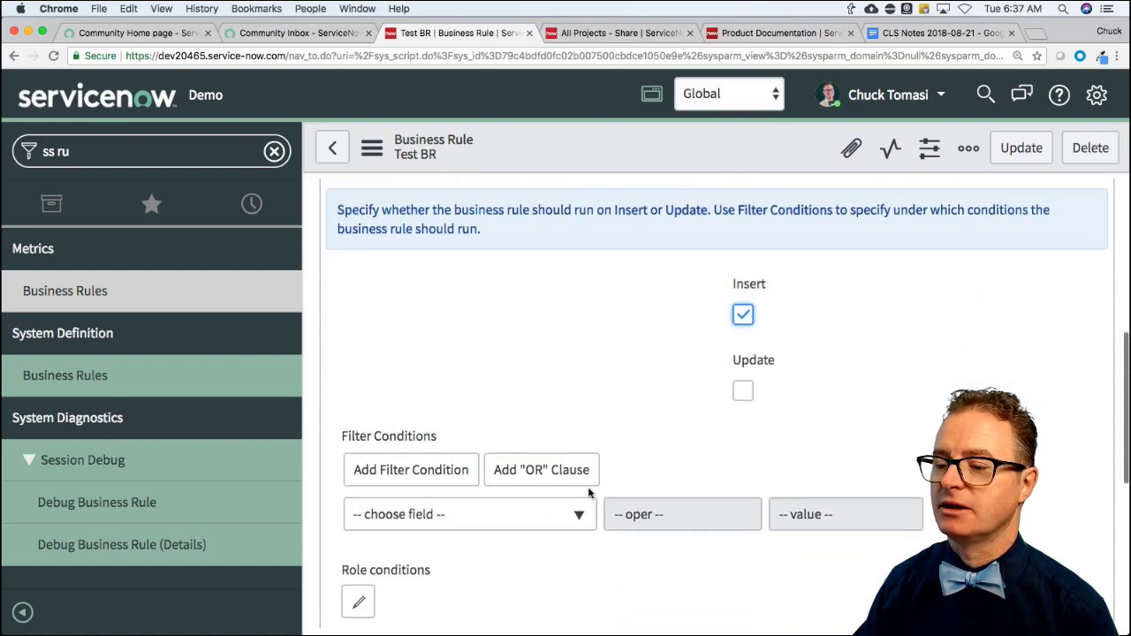
pyautogui.scroll(-2, 588, 493)
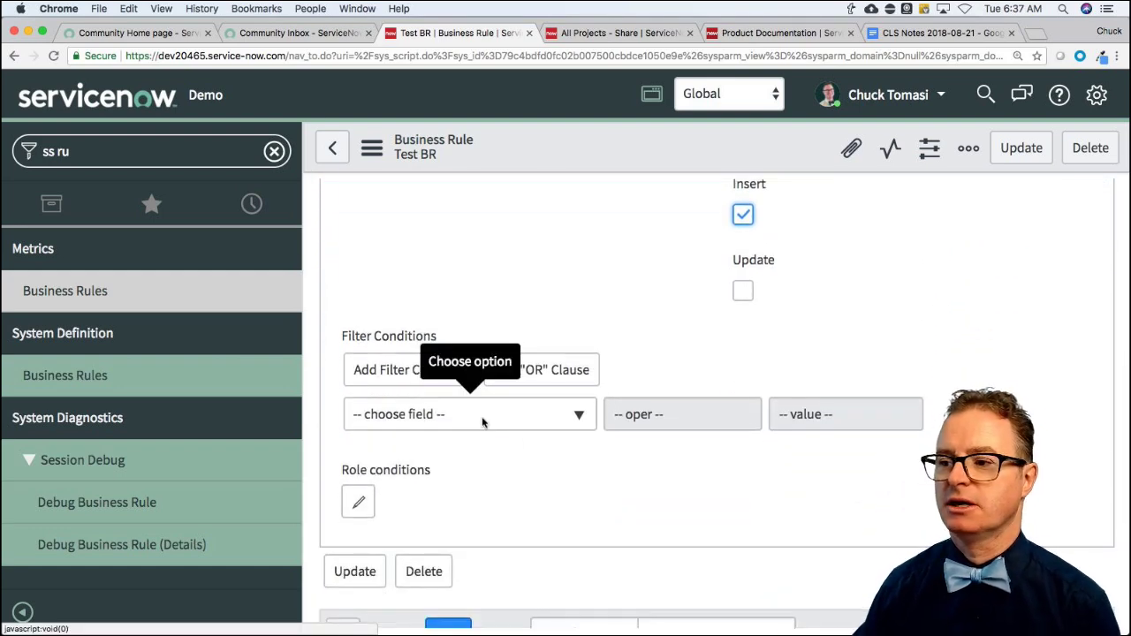
pyautogui.click(482, 423)
pyautogui.write('call')
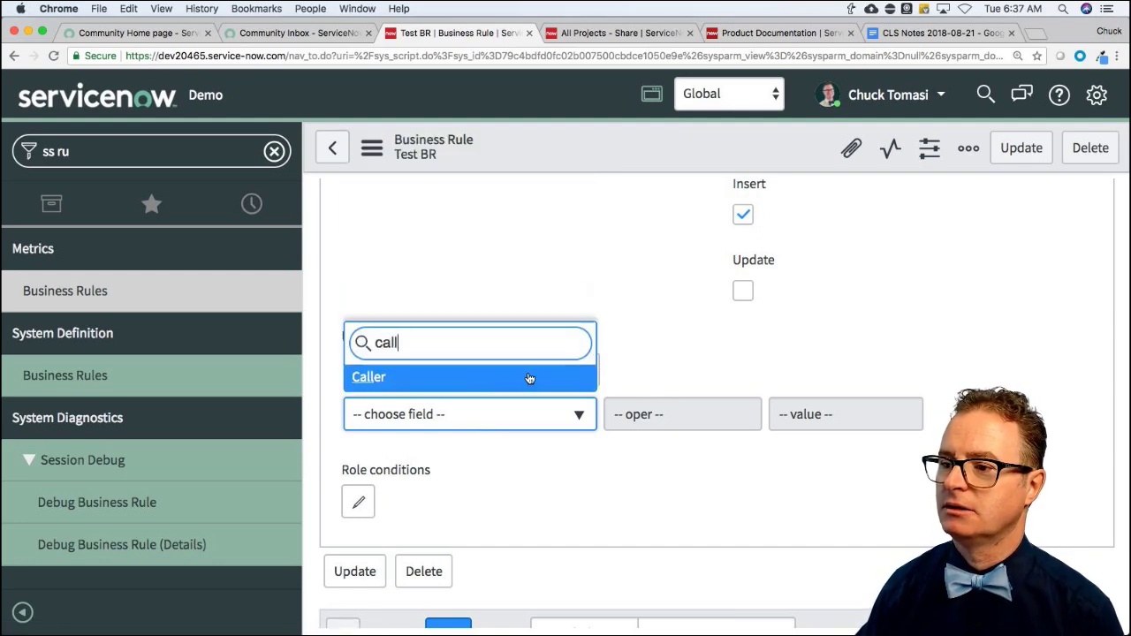
pyautogui.click(426, 382)
pyautogui.click(693, 427)
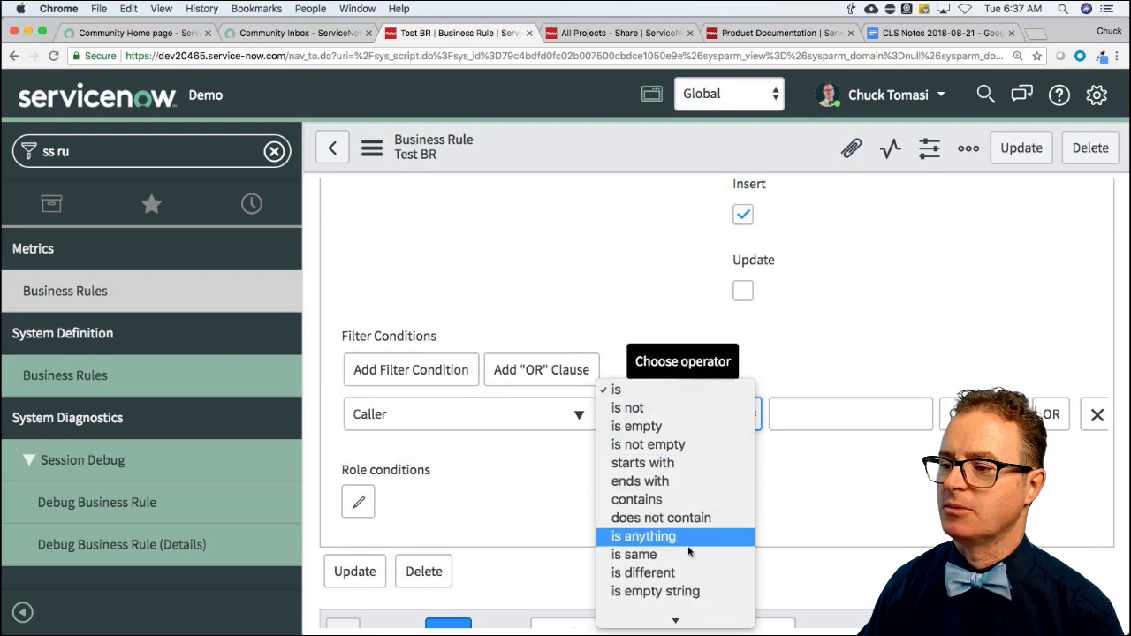
pyautogui.click(819, 421)
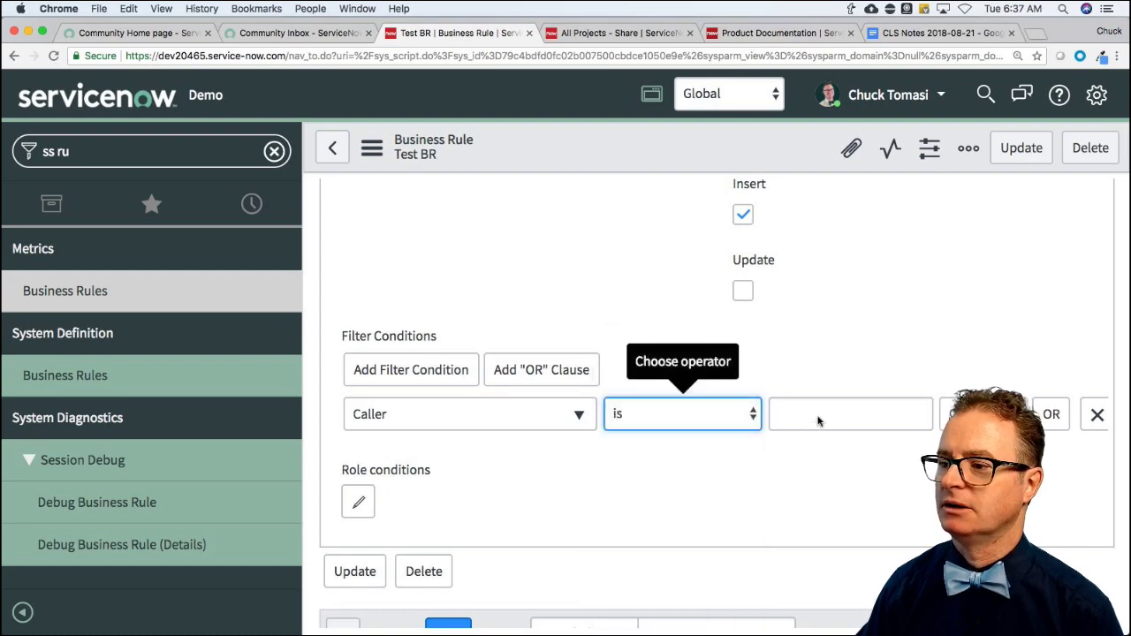
pyautogui.click(818, 421)
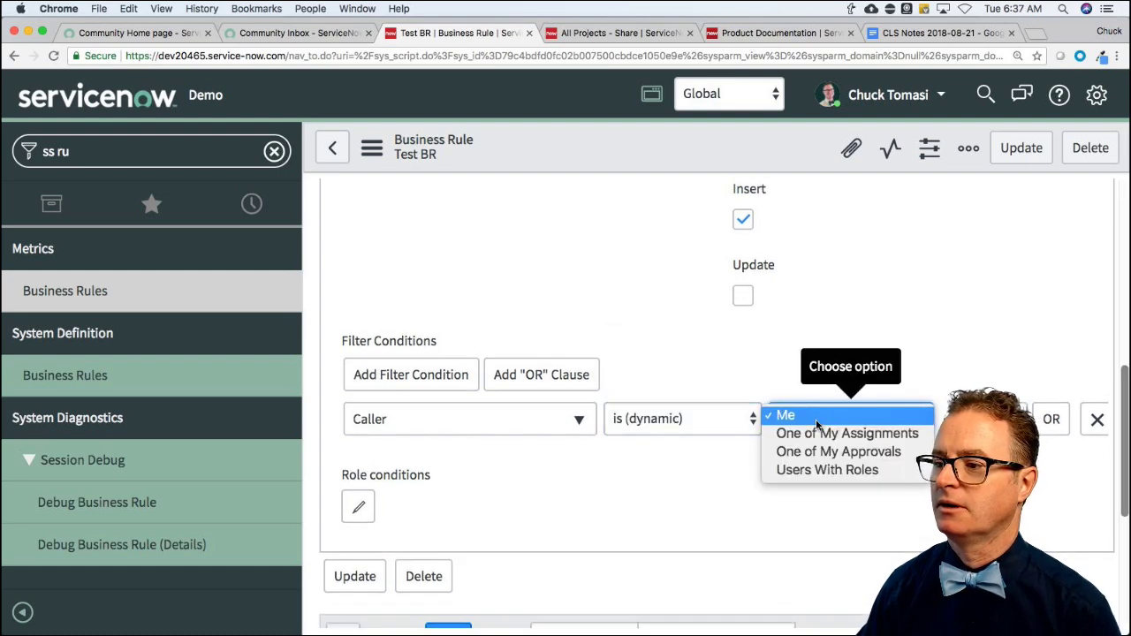
pyautogui.click(816, 419)
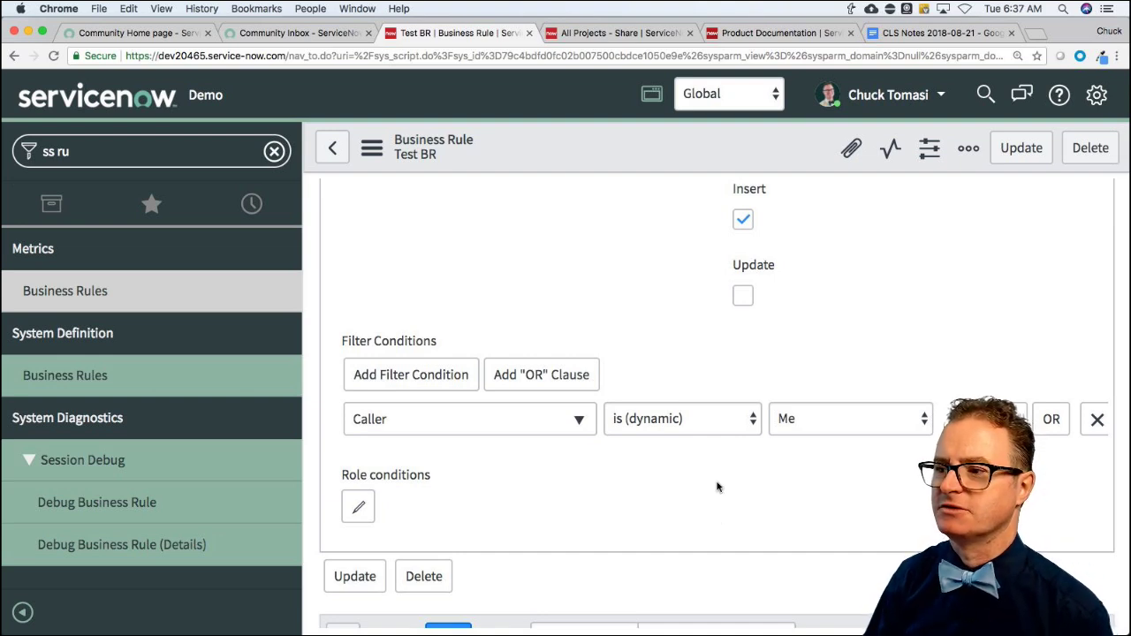
# Untick Insert and tick Update so the rule runs on update only.
pyautogui.click(743, 219)
pyautogui.click(745, 297)
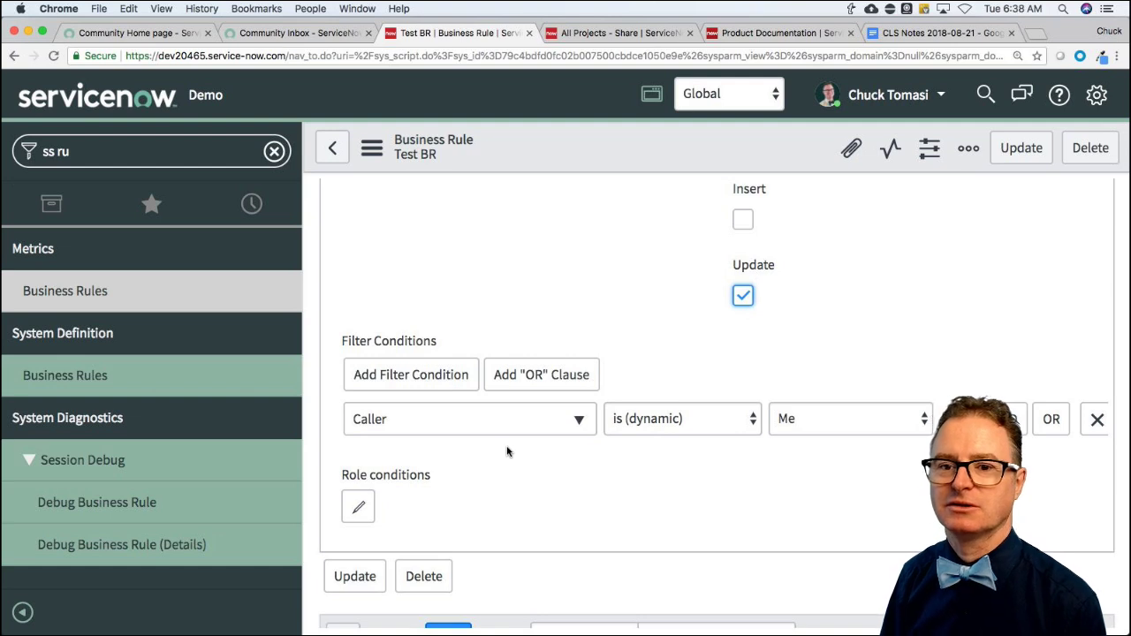
pyautogui.click(576, 265)
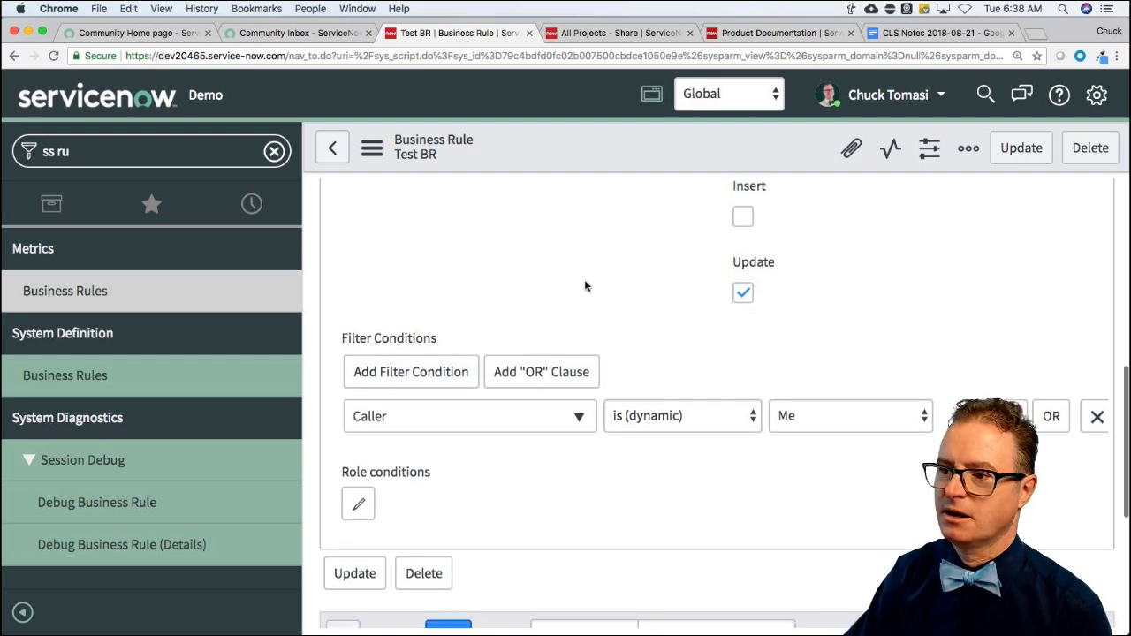
pyautogui.scroll(-2, 586, 286)
pyautogui.scroll(3, 540, 307)
pyautogui.scroll(-5, 539, 307)
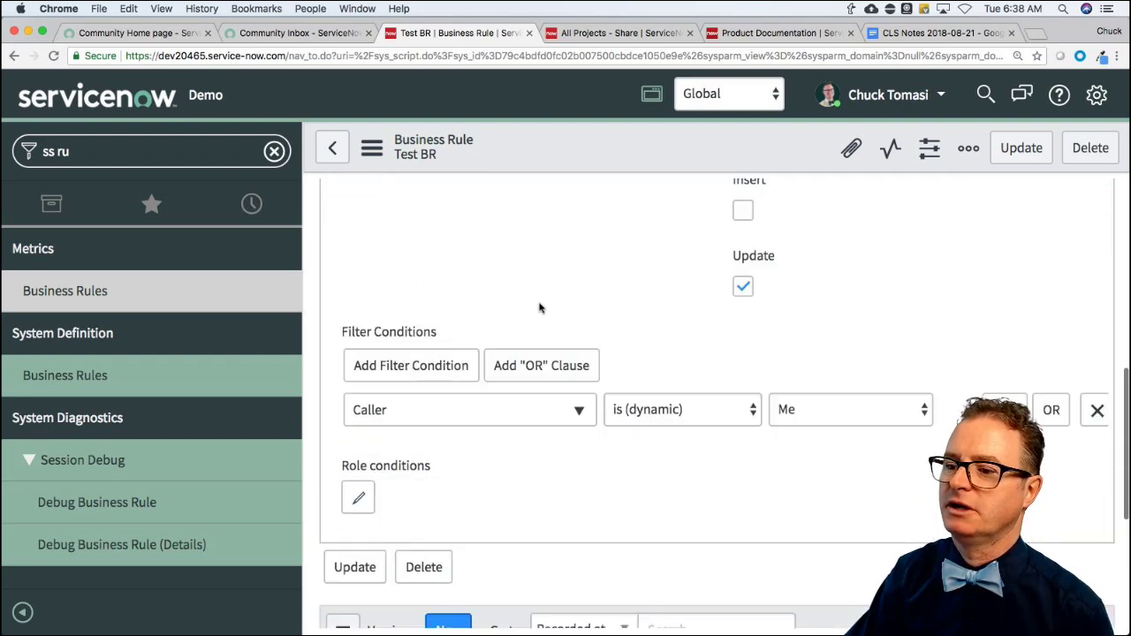
pyautogui.scroll(8, 495, 346)
pyautogui.scroll(-8, 499, 349)
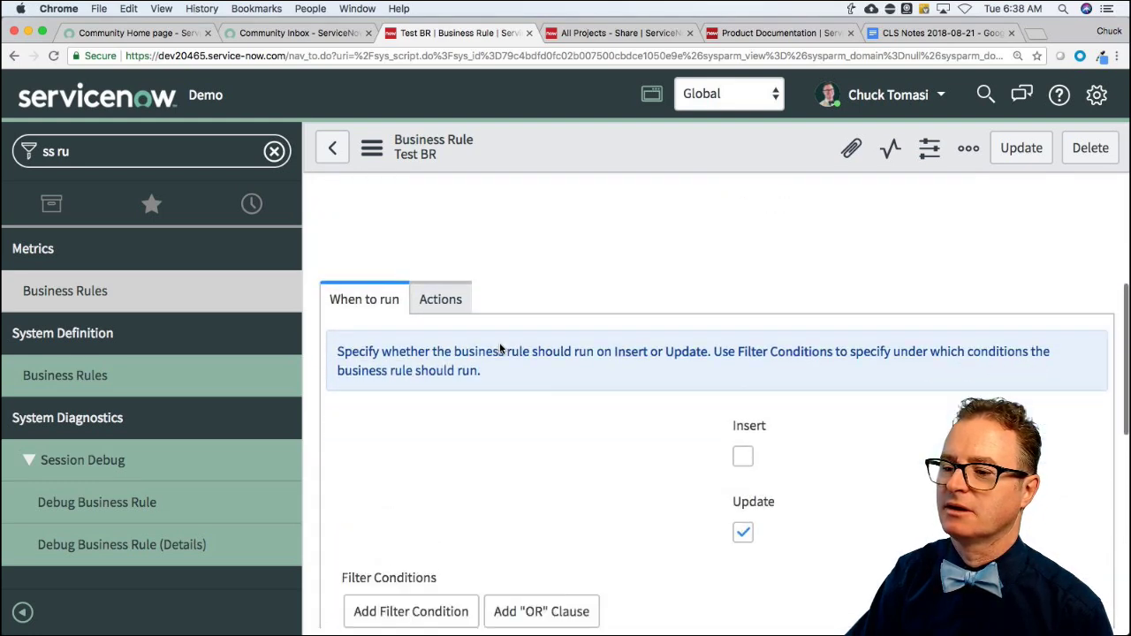
pyautogui.scroll(3, 501, 349)
pyautogui.scroll(7, 501, 349)
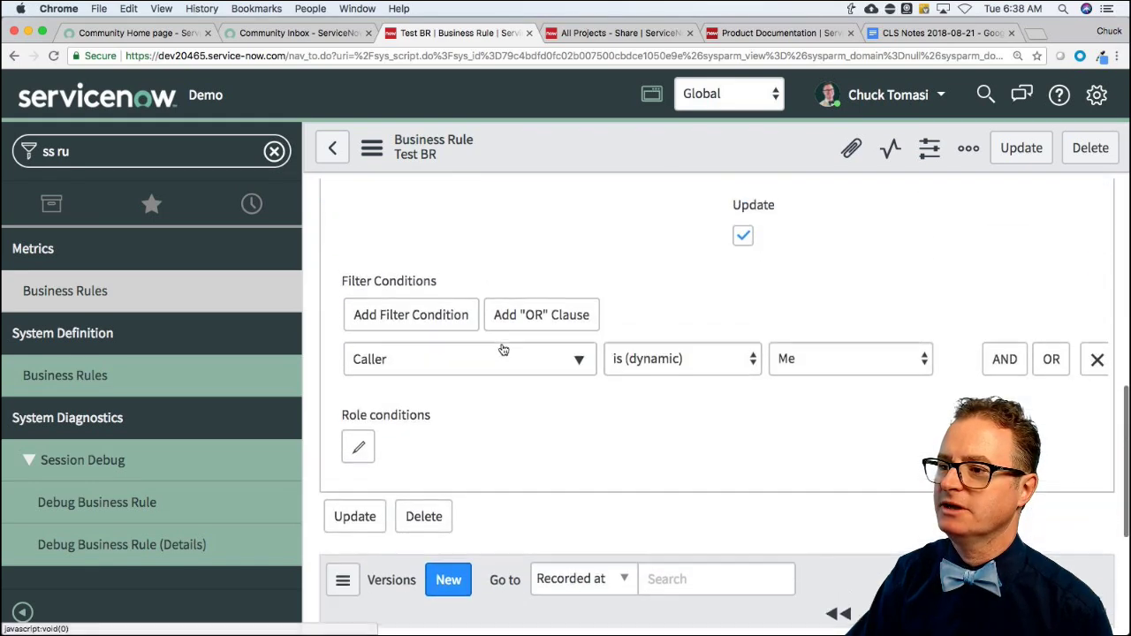
pyautogui.scroll(3, 508, 348)
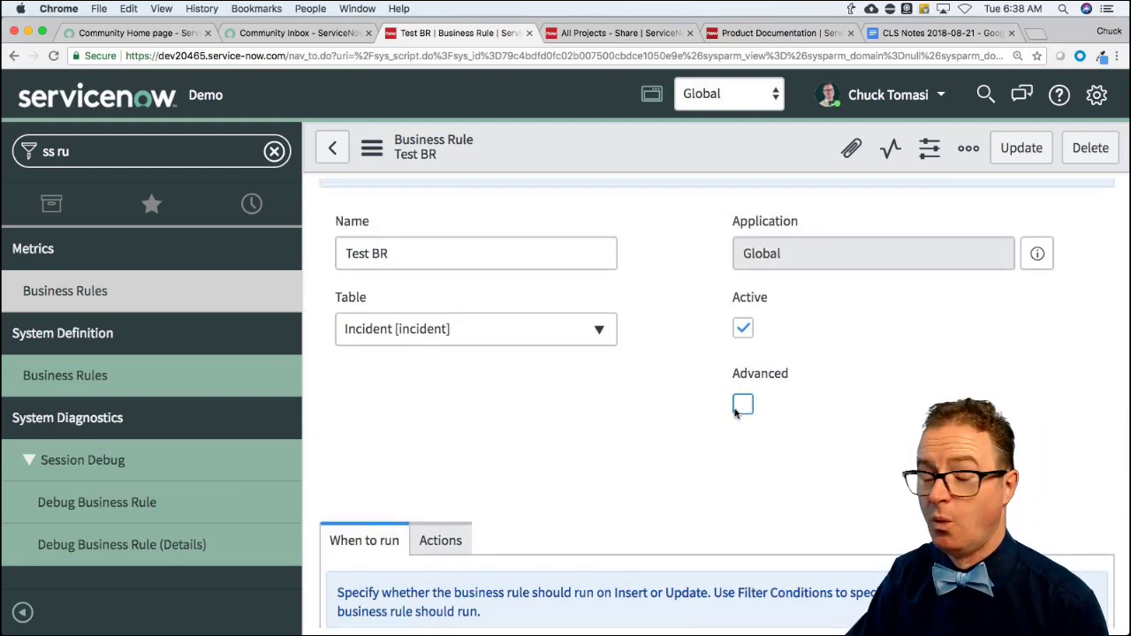
# Tick Advanced, toggling it off and on to demonstrate, and leave When set to before.
pyautogui.click(736, 411)
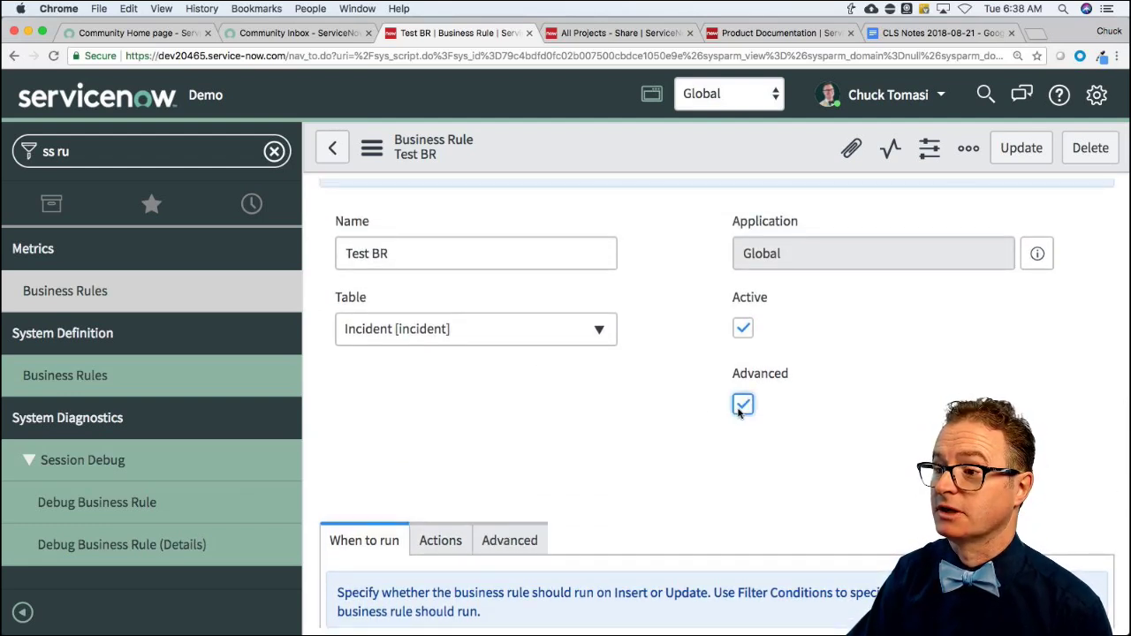
pyautogui.scroll(-3, 661, 404)
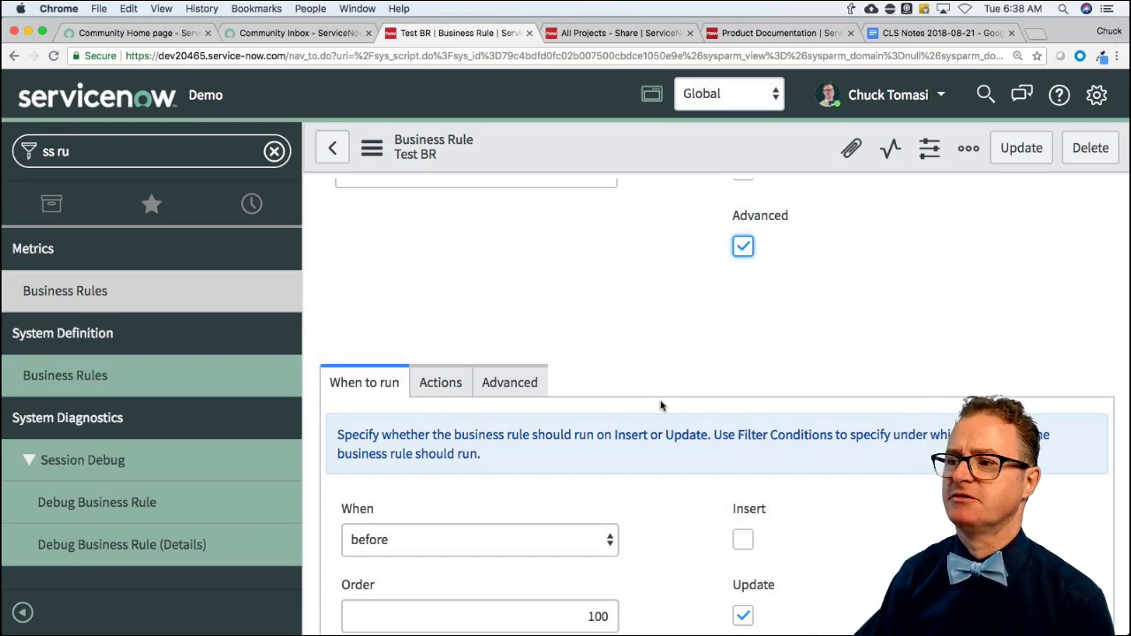
pyautogui.click(742, 247)
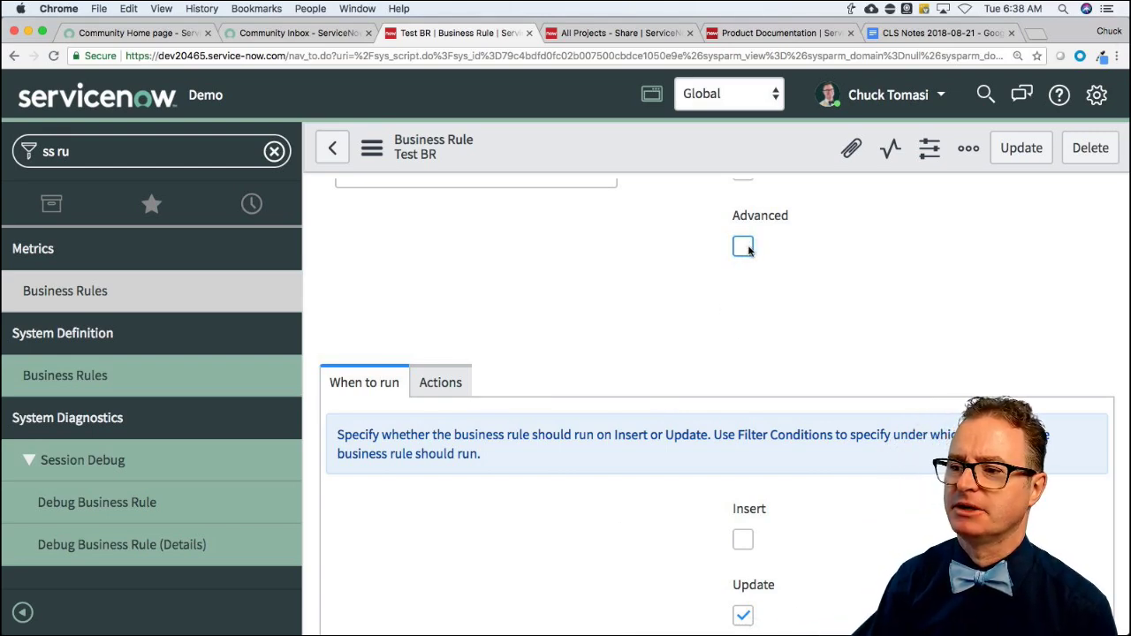
pyautogui.click(742, 248)
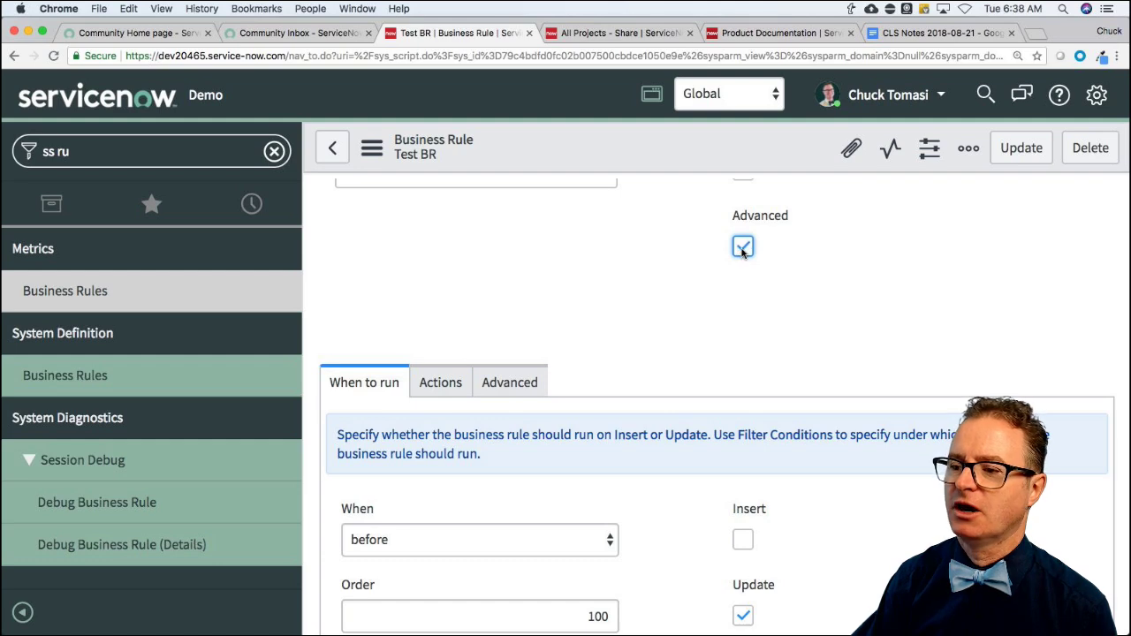
pyautogui.scroll(-2, 690, 308)
pyautogui.scroll(1, 690, 309)
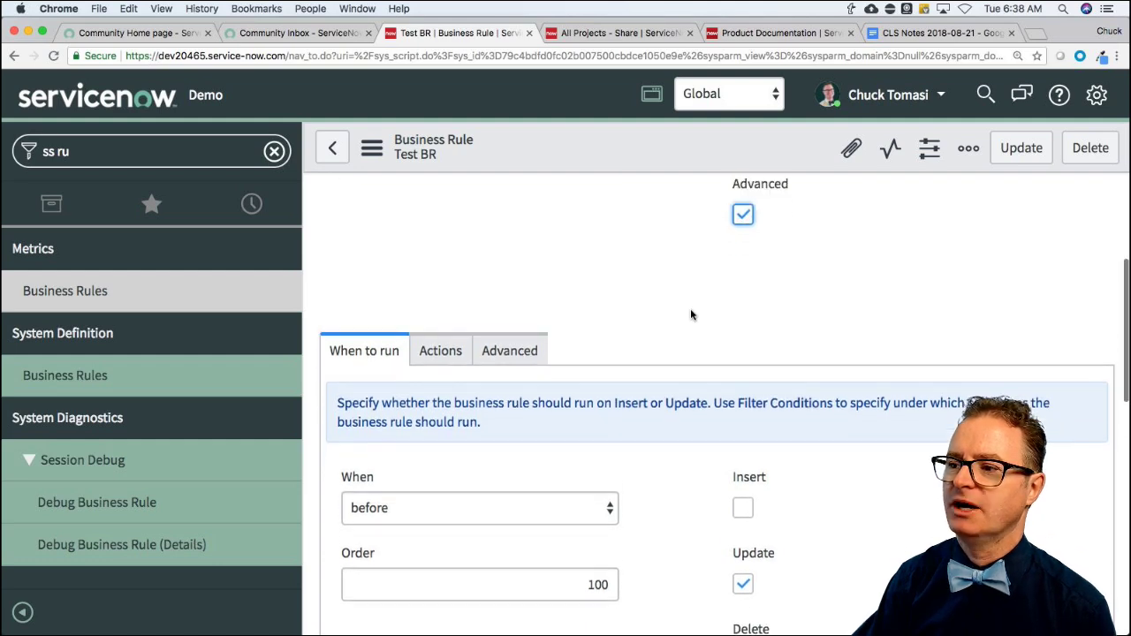
pyautogui.click(747, 216)
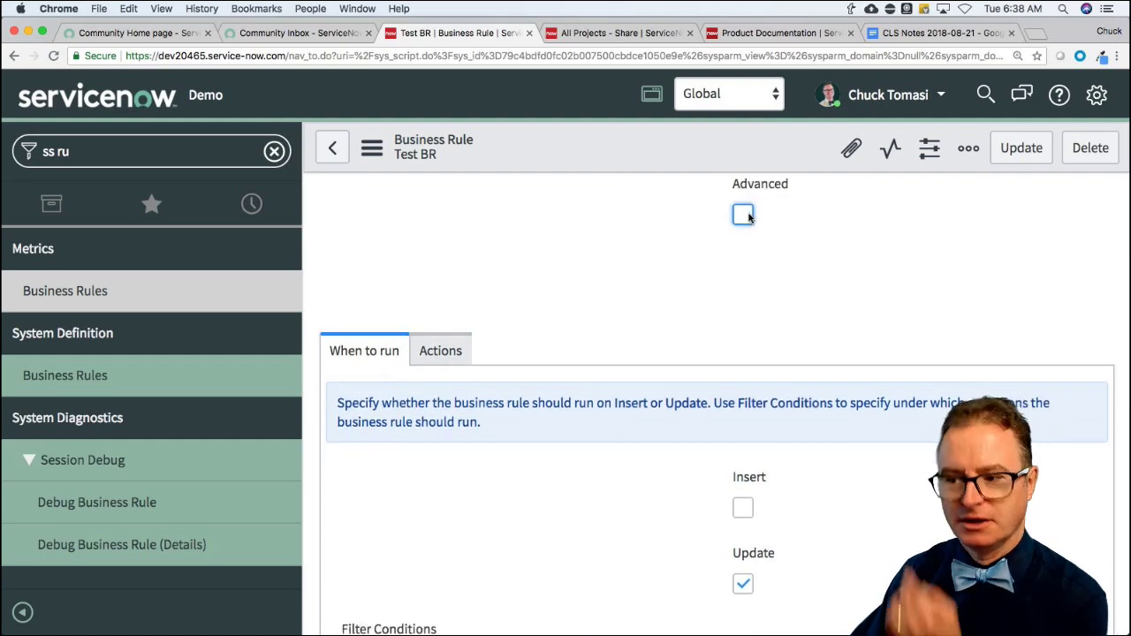
pyautogui.click(744, 216)
pyautogui.click(453, 513)
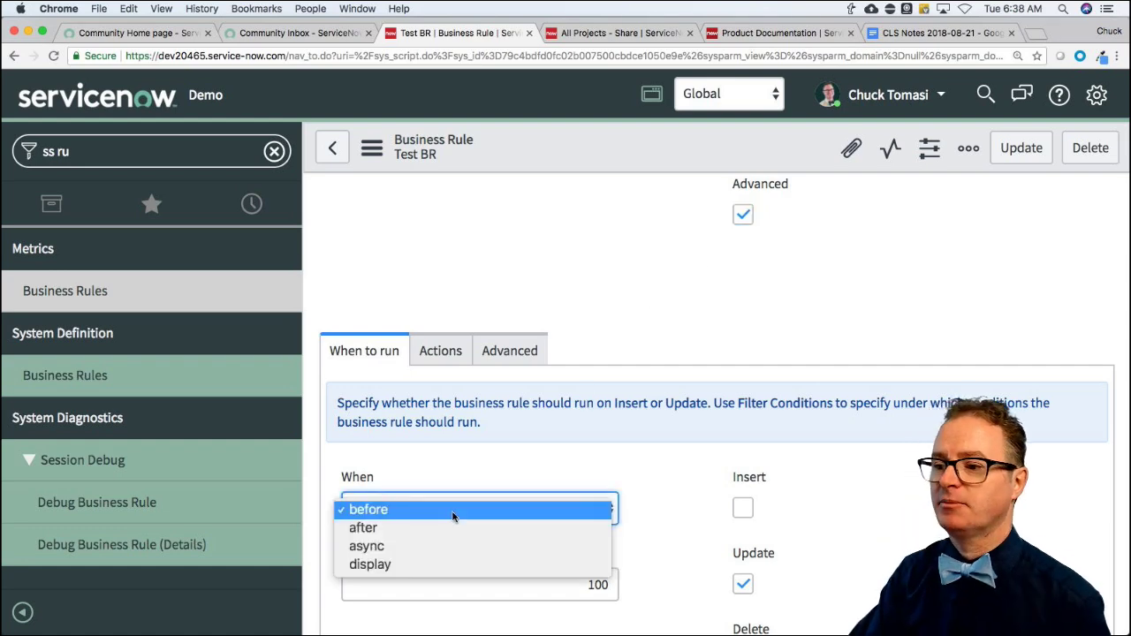
pyautogui.click(488, 457)
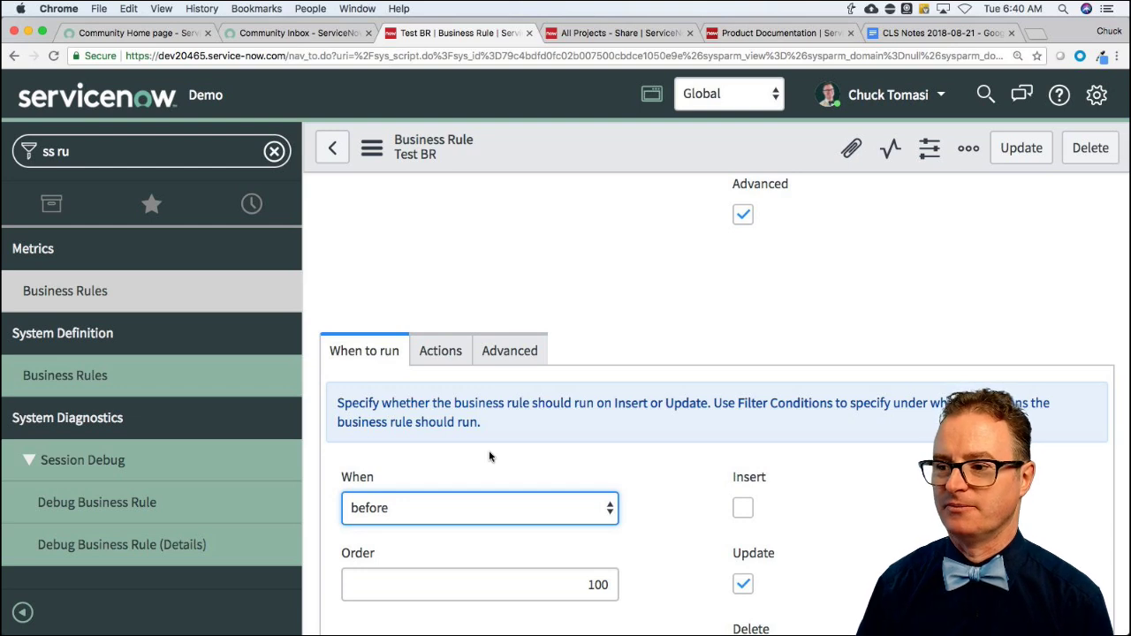
# Choose 'after' instead of 'before' in the When dropdown.
pyautogui.scroll(-2, 655, 444)
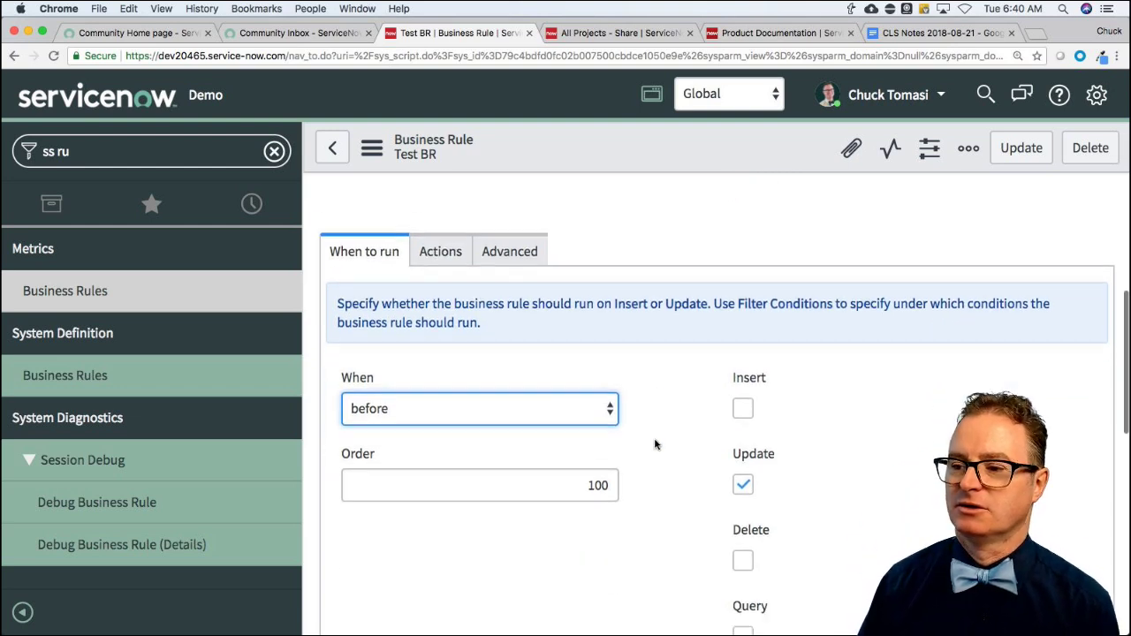
pyautogui.click(548, 378)
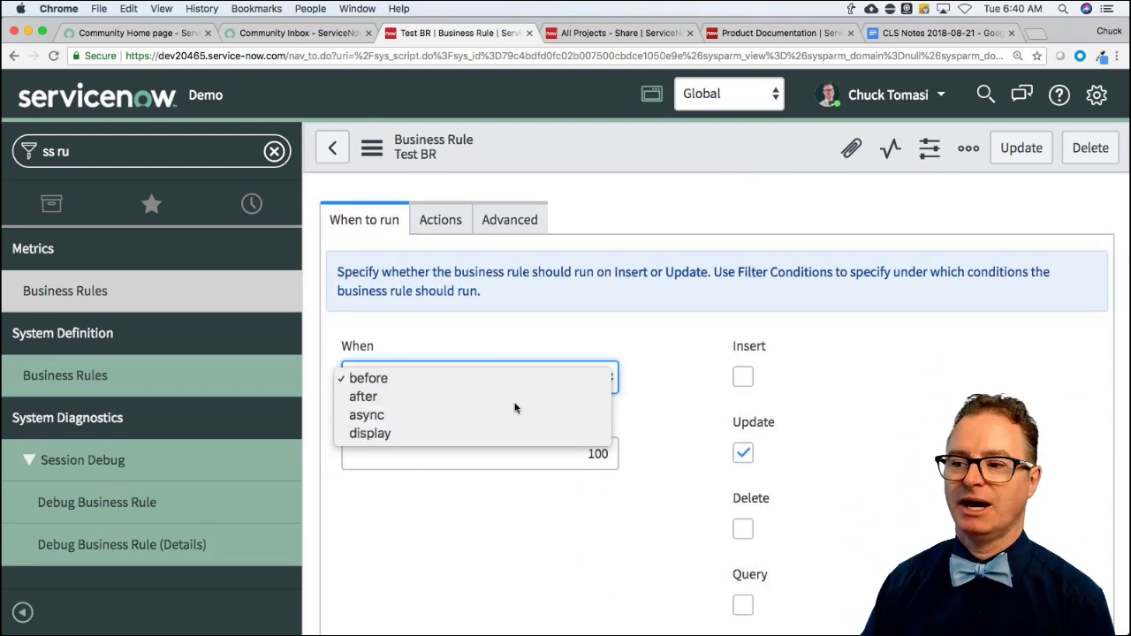
pyautogui.click(516, 396)
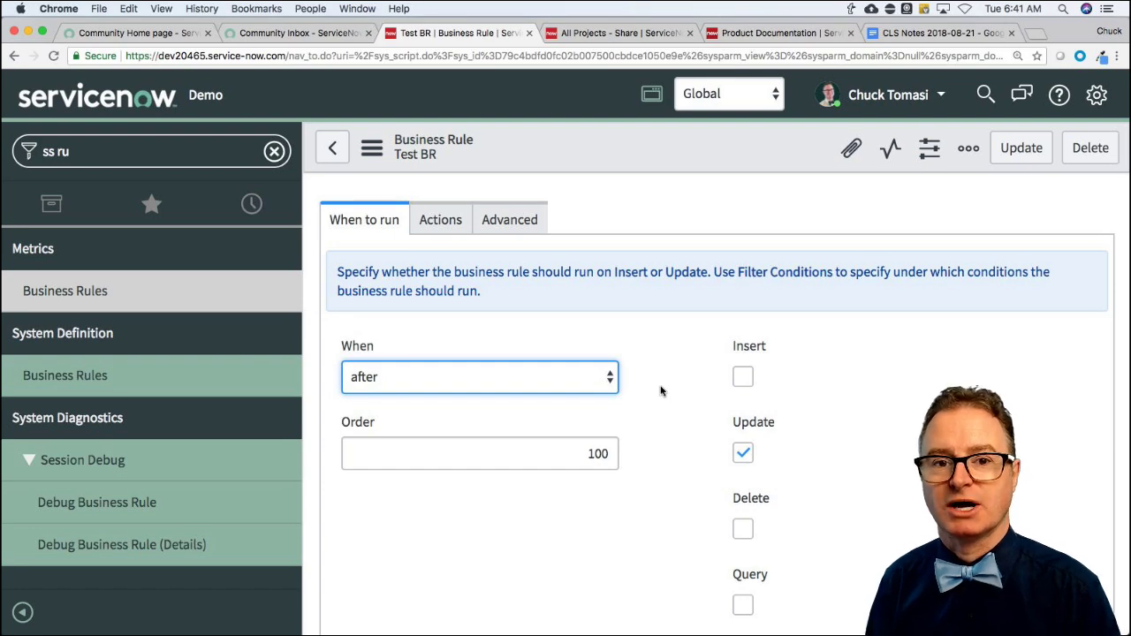
# Keep When at 'after', then delete the Caller is (dynamic) Me filter condition row.
pyautogui.click(422, 392)
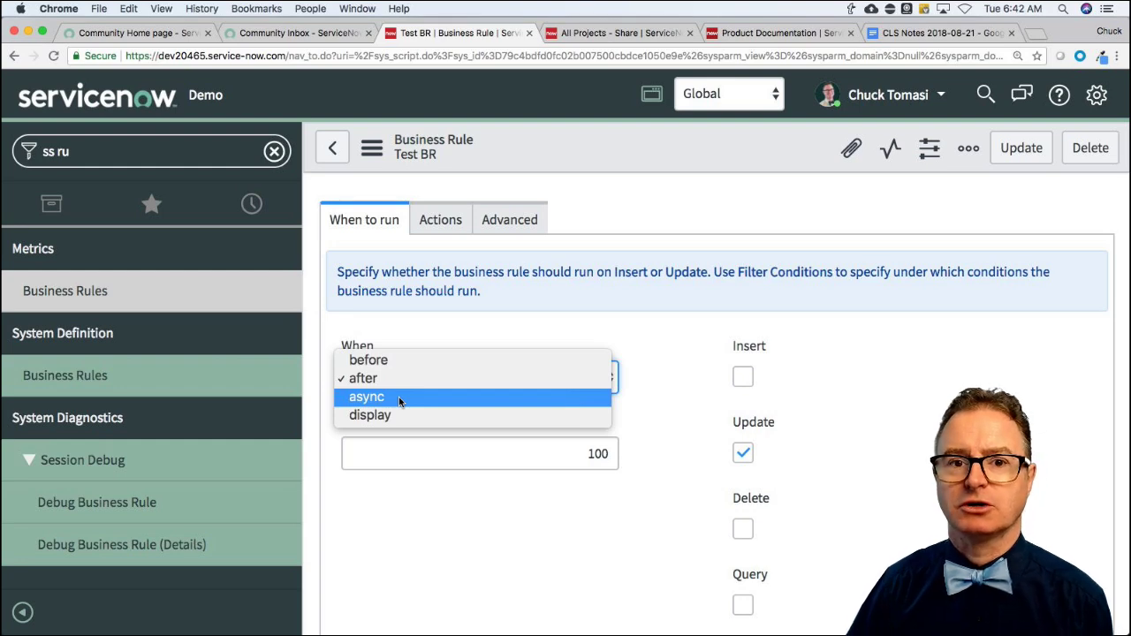
pyautogui.click(406, 536)
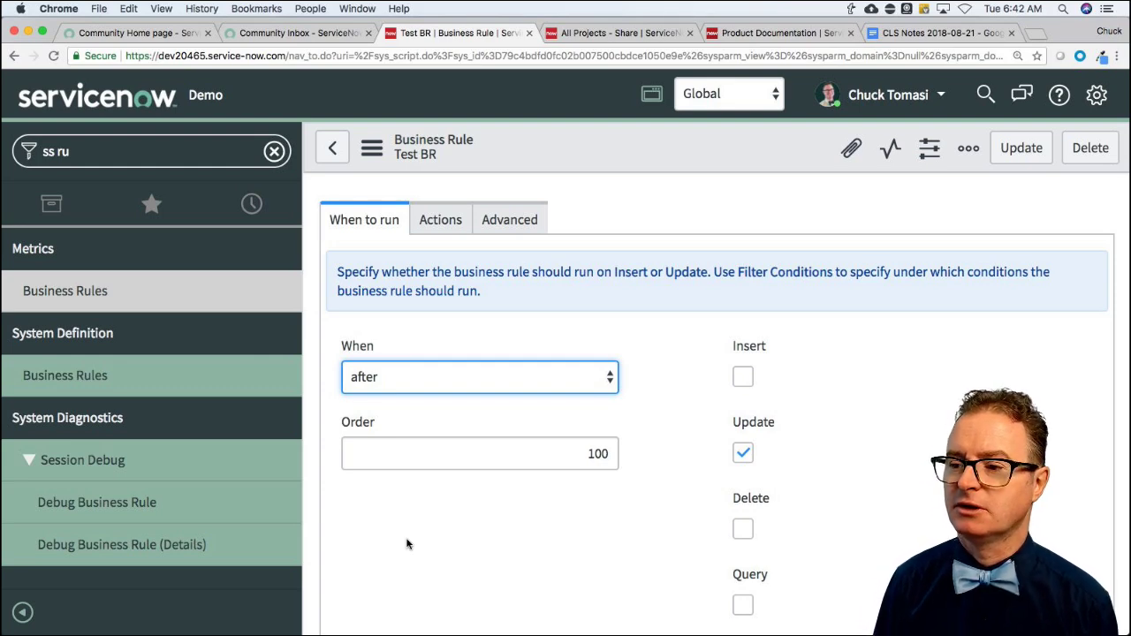
pyautogui.scroll(-1, 645, 511)
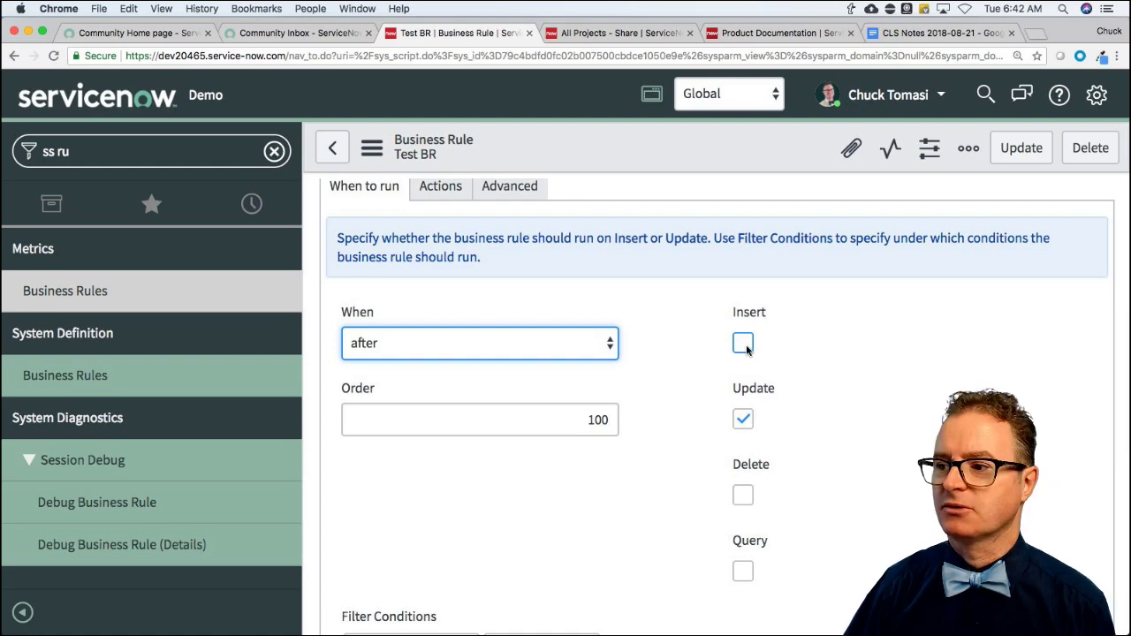
pyautogui.scroll(-3, 797, 507)
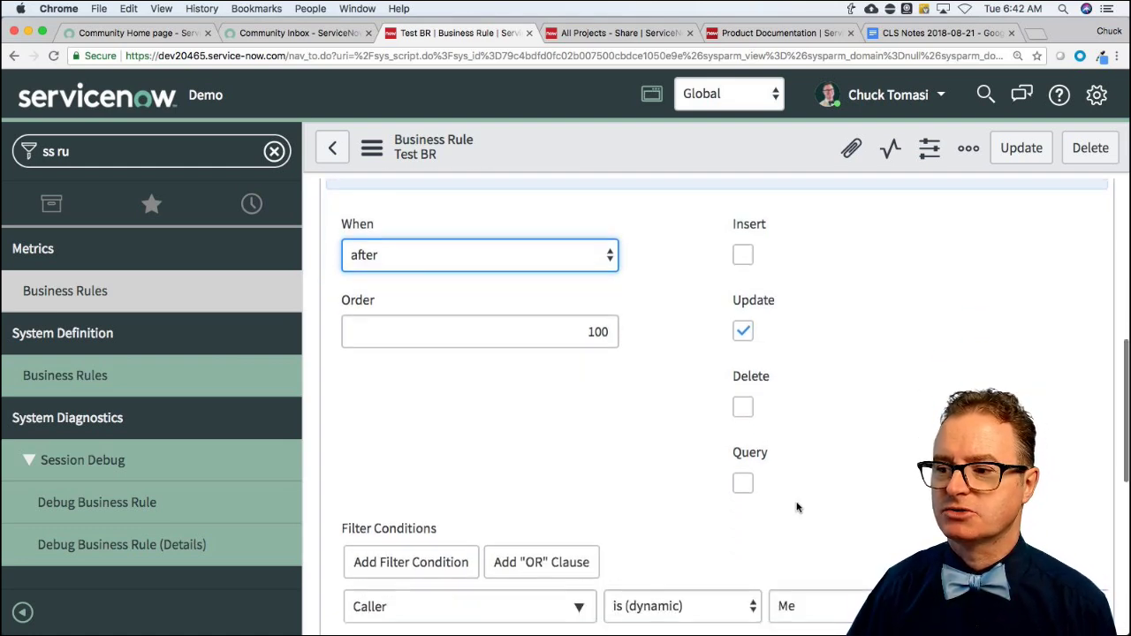
pyautogui.scroll(-3, 797, 507)
pyautogui.scroll(3, 718, 437)
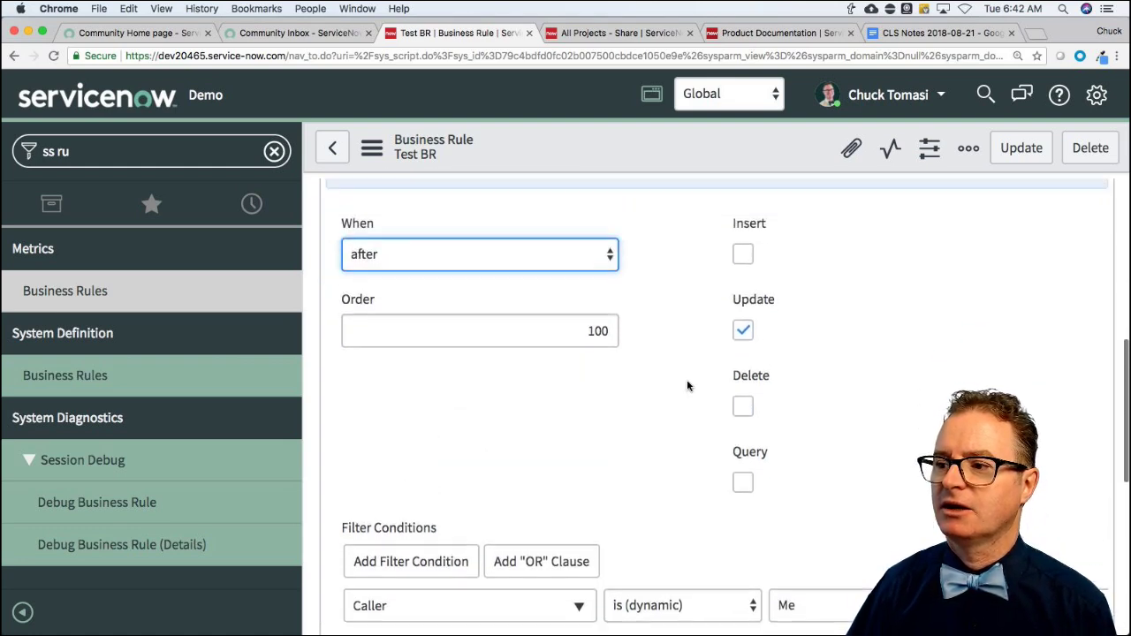
pyautogui.scroll(-5, 686, 383)
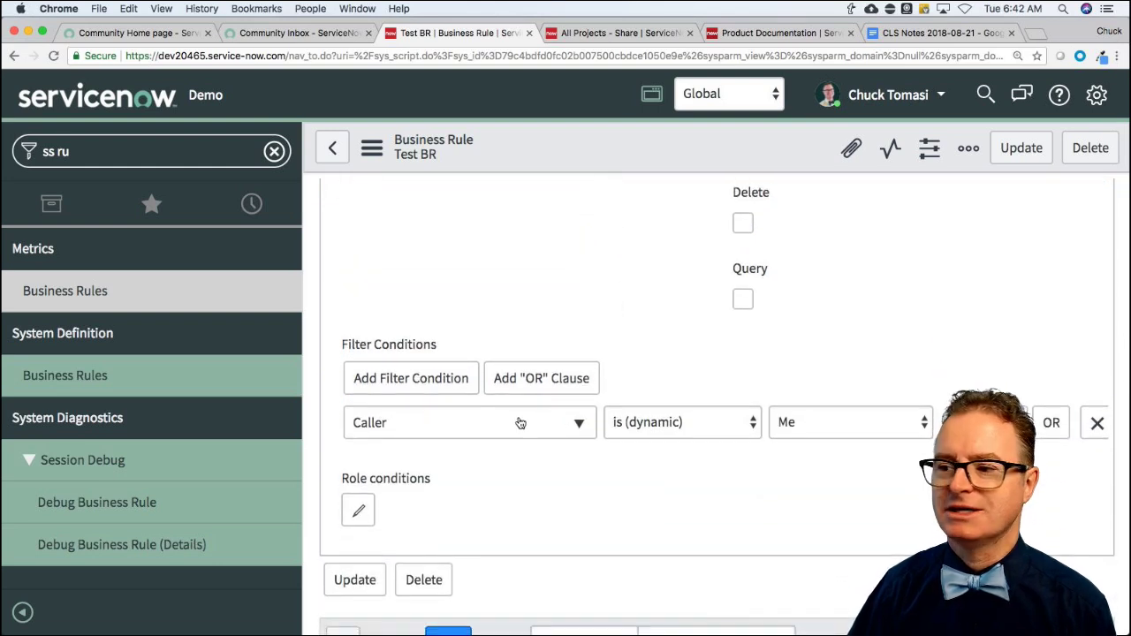
pyautogui.click(1097, 423)
pyautogui.scroll(3, 713, 368)
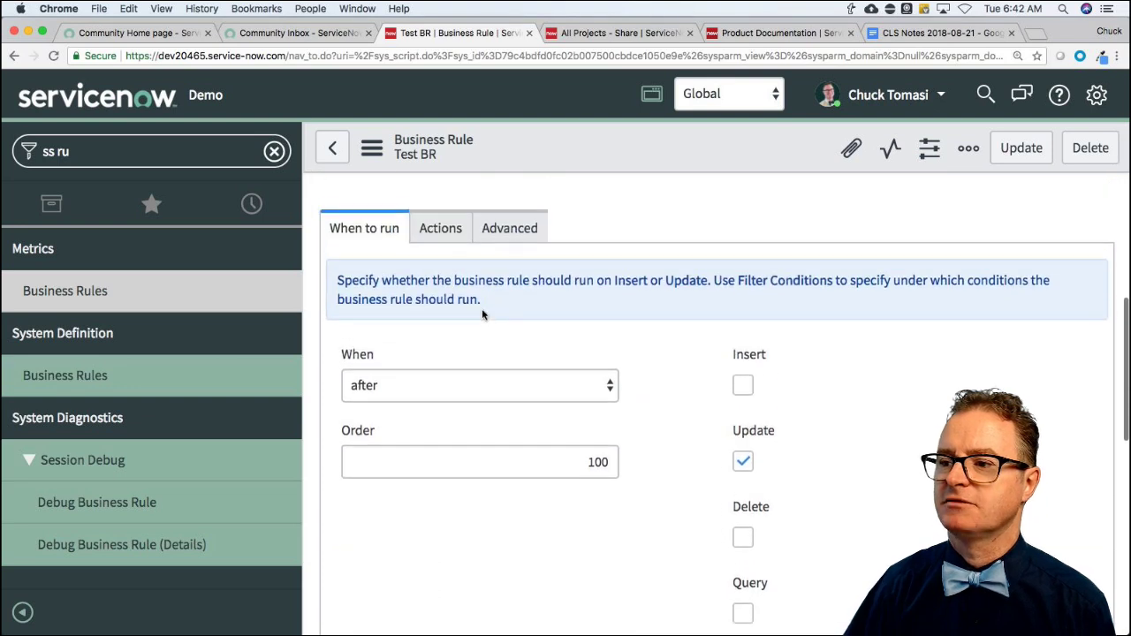
# On the Advanced tab, enter the condition current.active && gs.hasRole("admin").
pyautogui.click(531, 263)
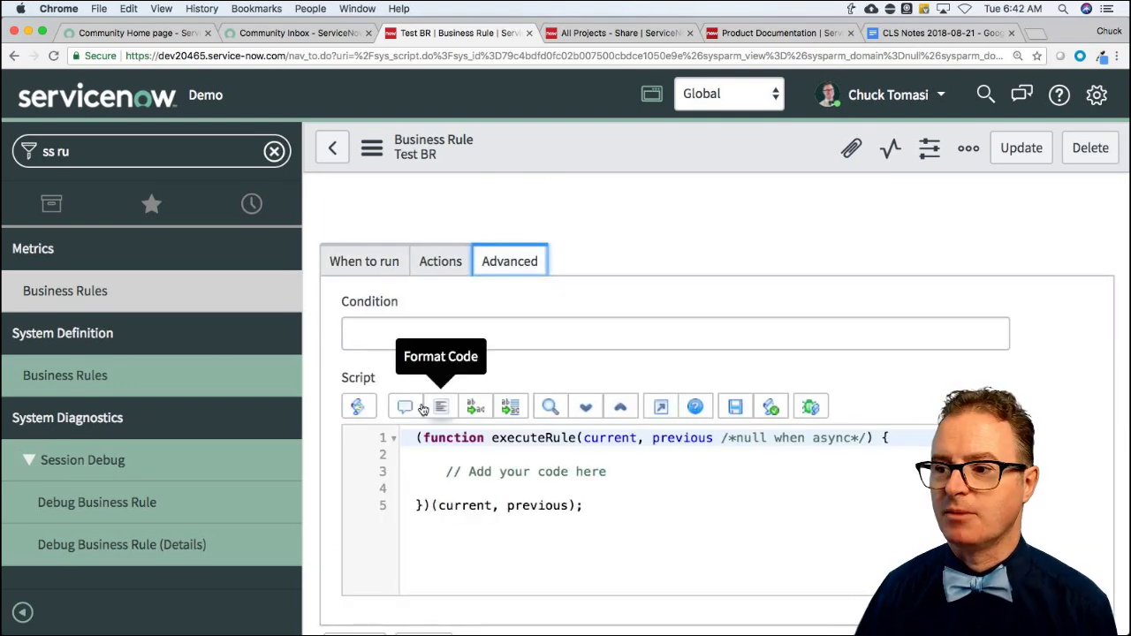
pyautogui.click(381, 334)
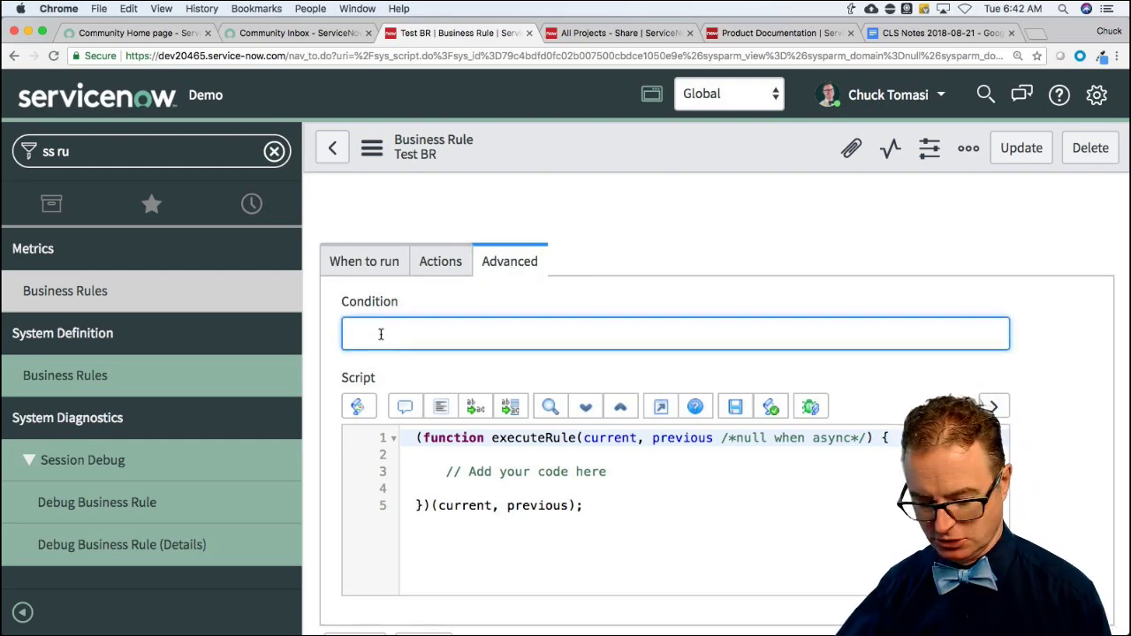
pyautogui.write('current.active')
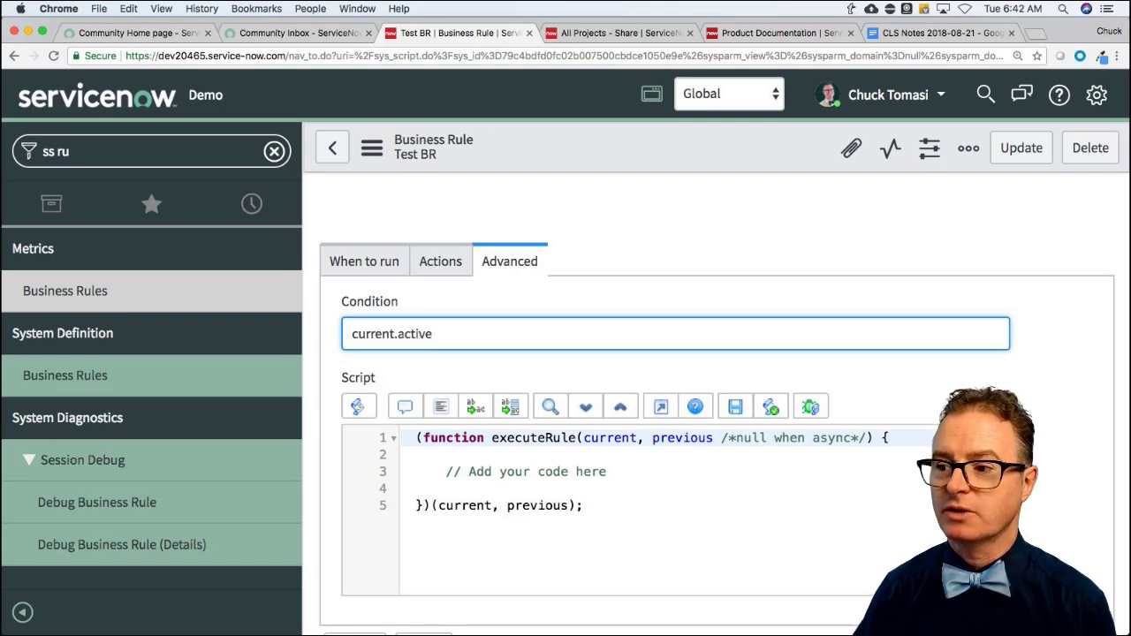
pyautogui.tripleClick(491, 472)
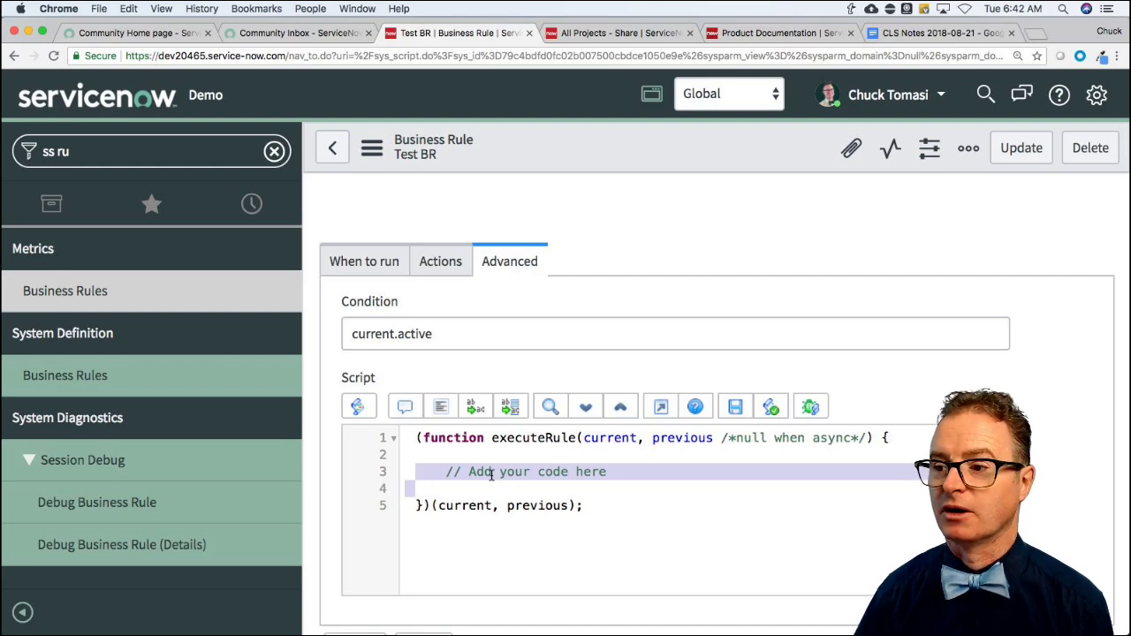
pyautogui.click(441, 337)
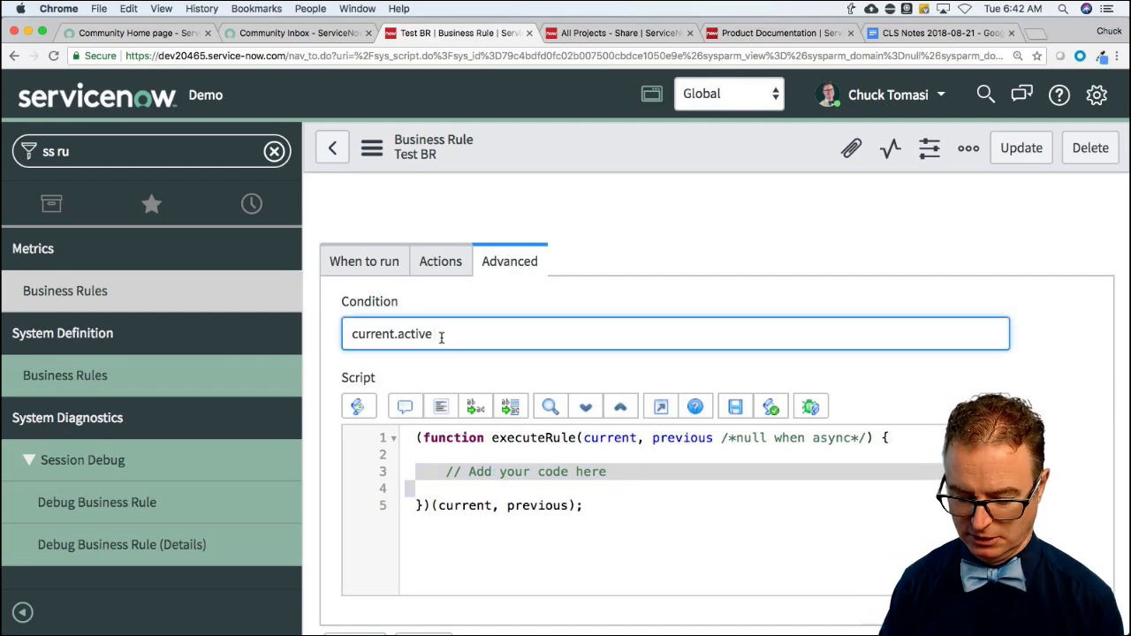
pyautogui.write('*&')
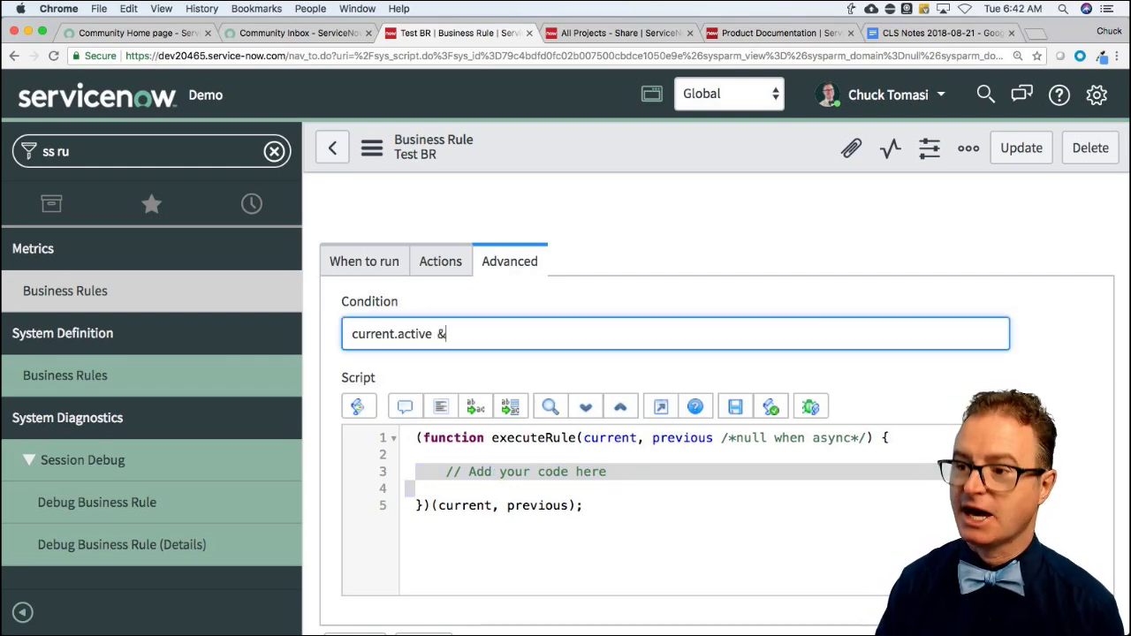
pyautogui.write('& gs.')
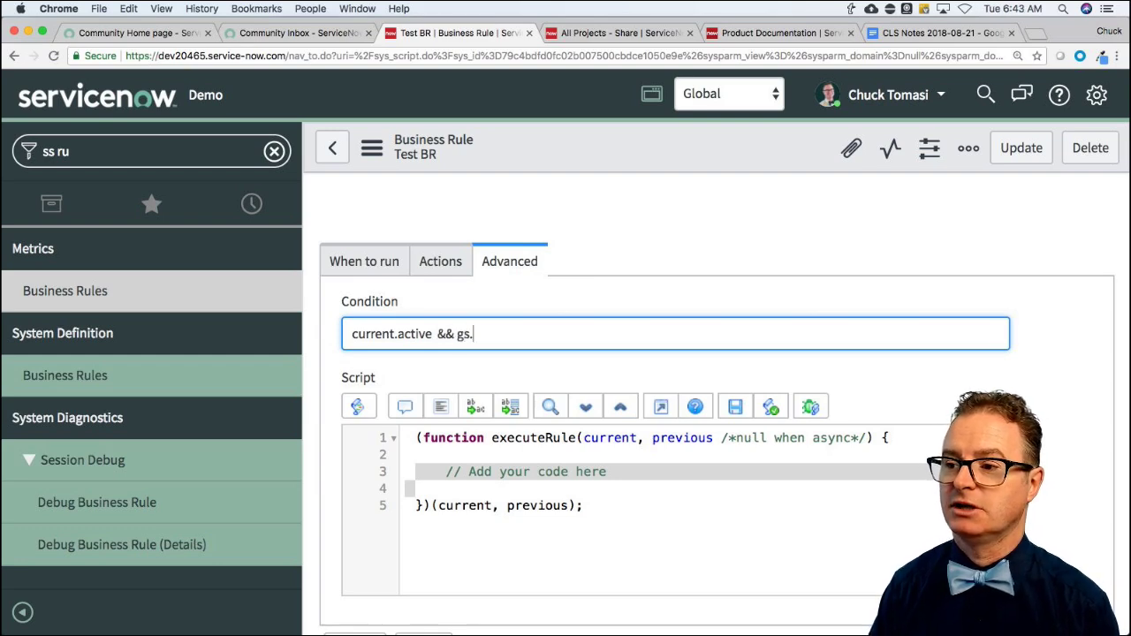
pyautogui.write('hasRole')
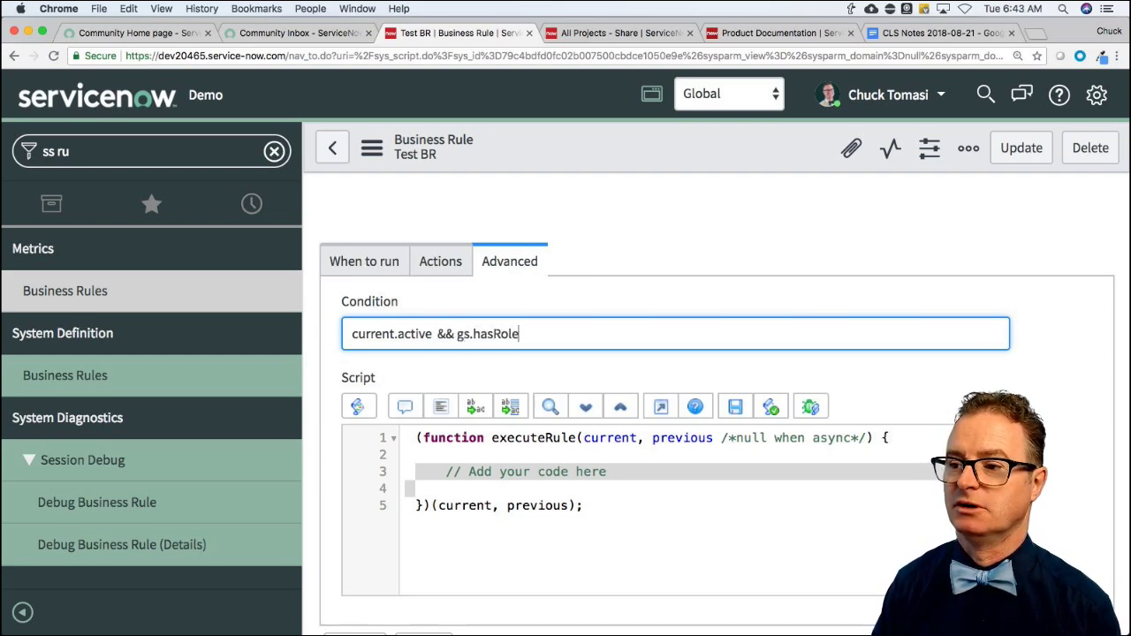
pyautogui.write('("admin")')
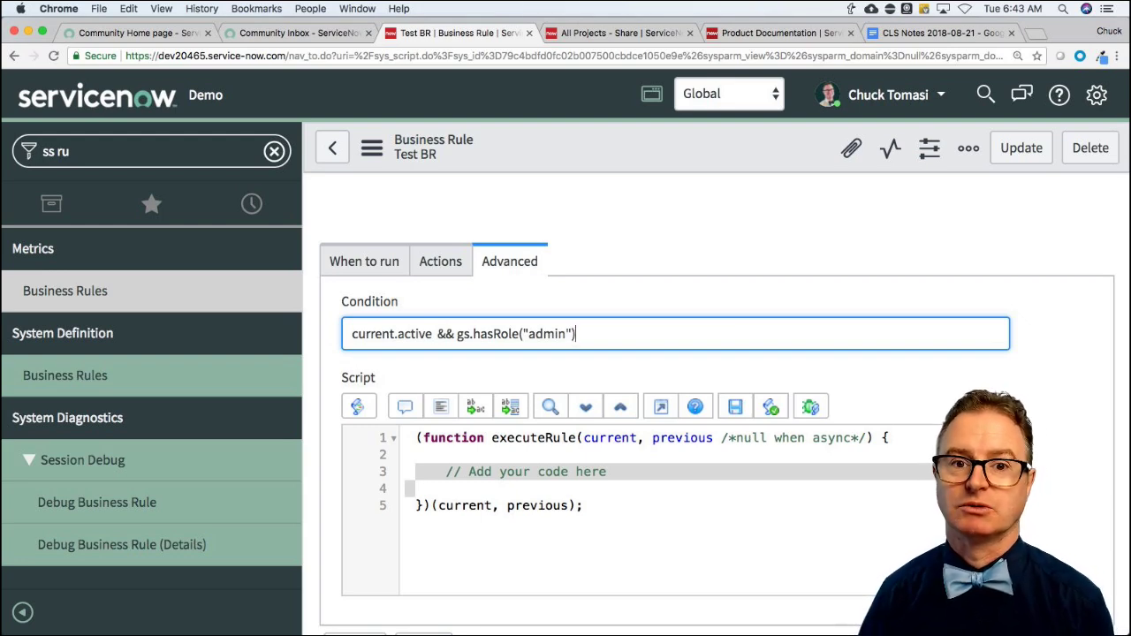
pyautogui.scroll(-1, 433, 332)
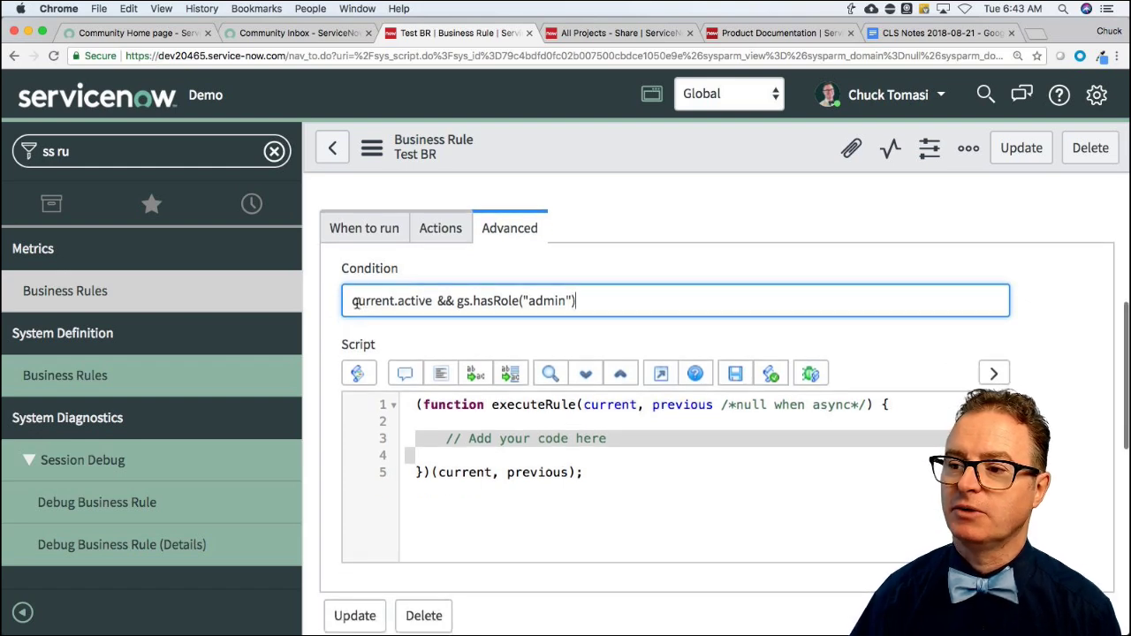
# Select all the text in the Advanced Condition field and delete it.
pyautogui.moveTo(354, 303); pyautogui.dragTo(661, 310)
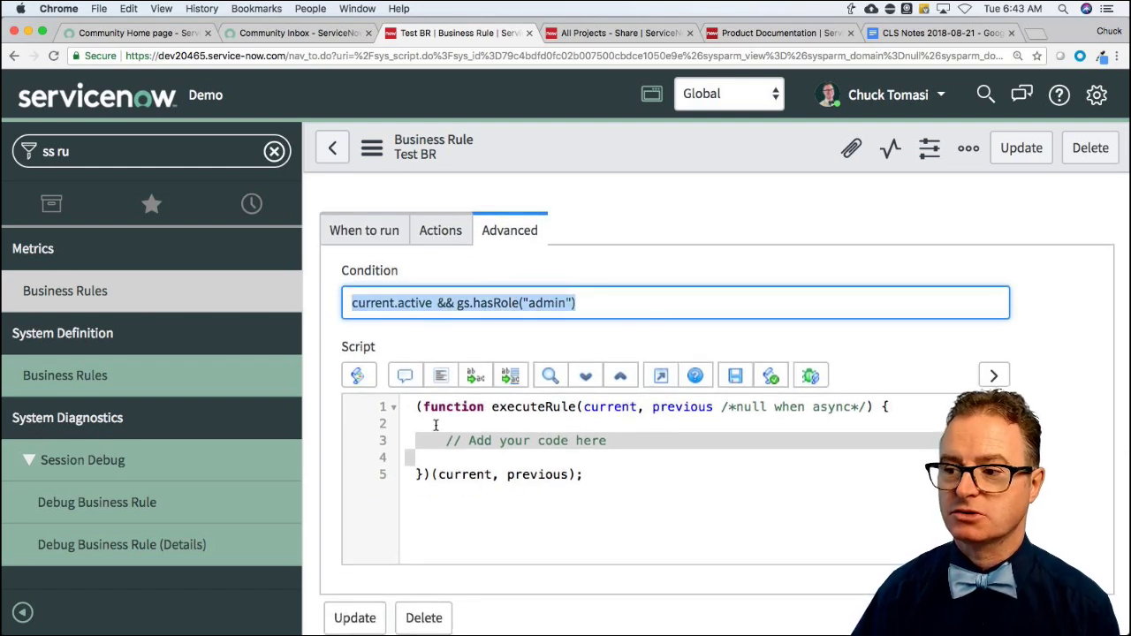
pyautogui.moveTo(433, 424); pyautogui.dragTo(577, 475)
pyautogui.click(576, 471)
pyautogui.click(553, 444)
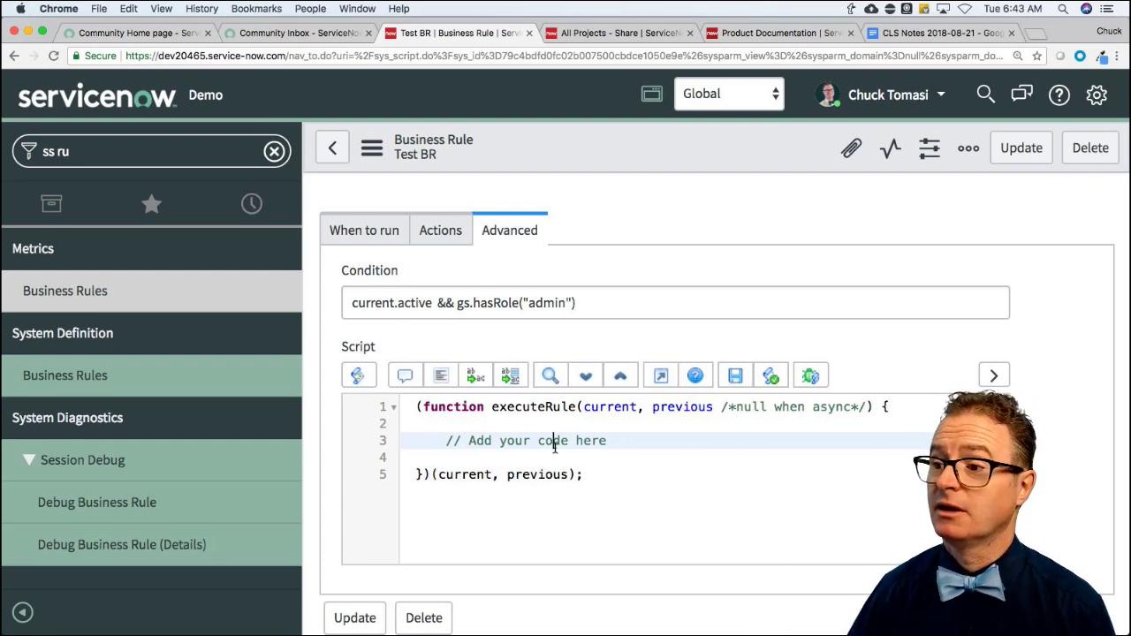
pyautogui.click(602, 303)
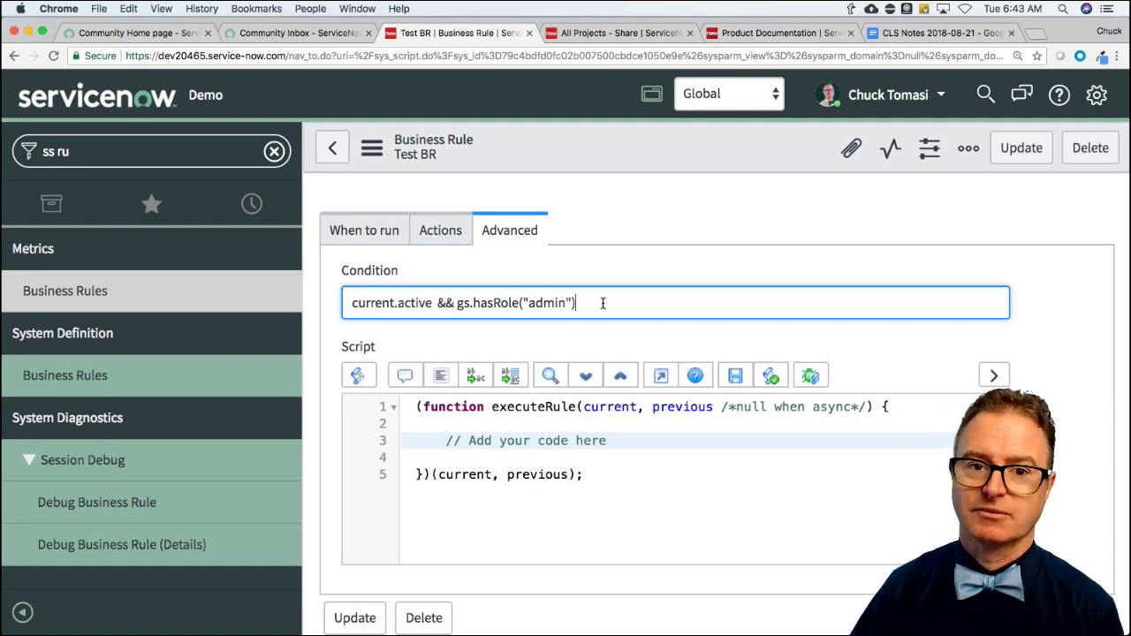
pyautogui.scroll(-4, 602, 303)
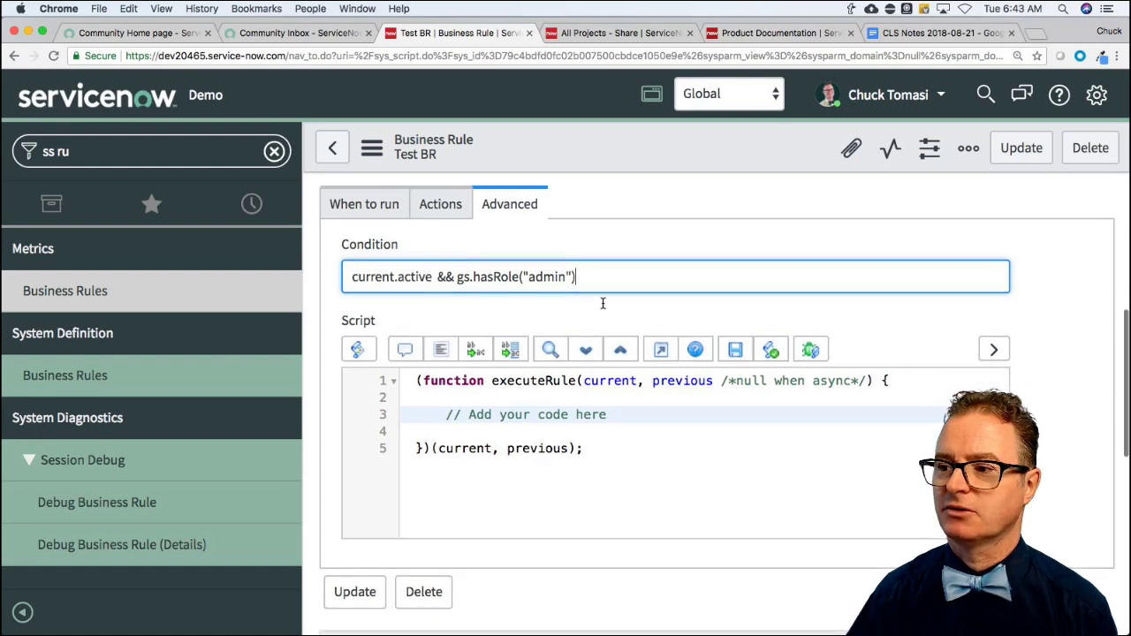
pyautogui.scroll(3, 579, 357)
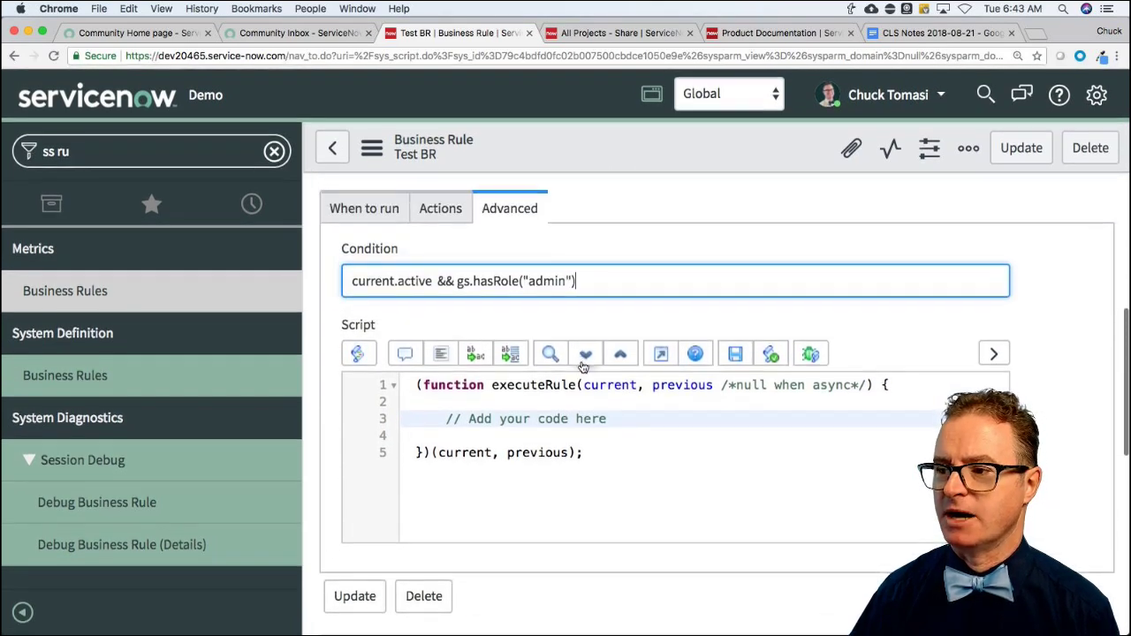
pyautogui.tripleClick(512, 279)
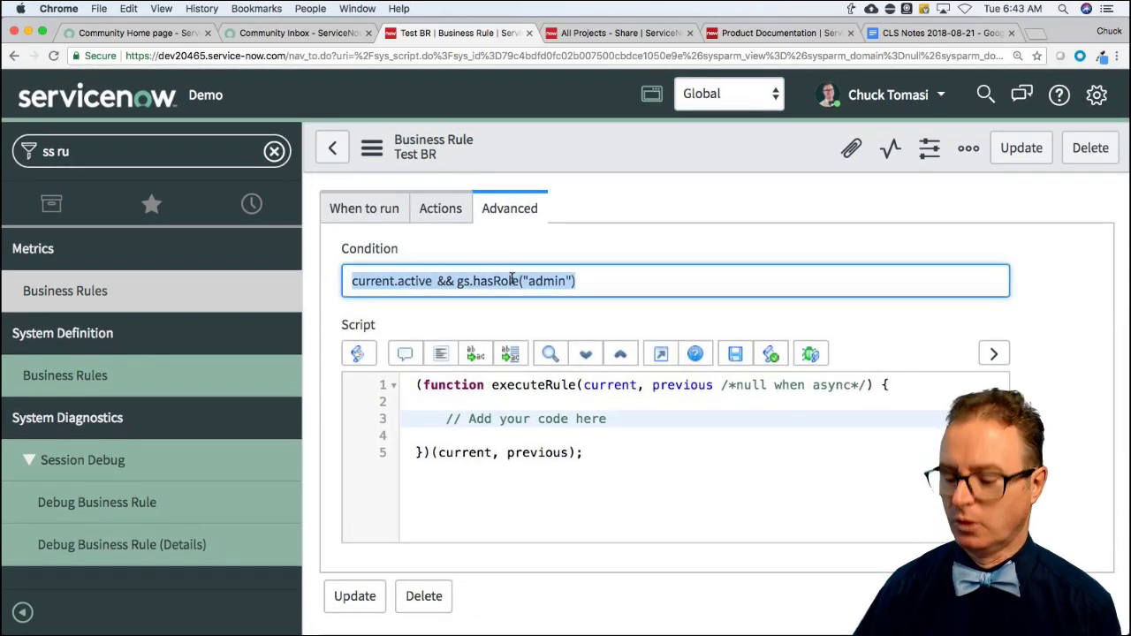
pyautogui.press('BackSpace')
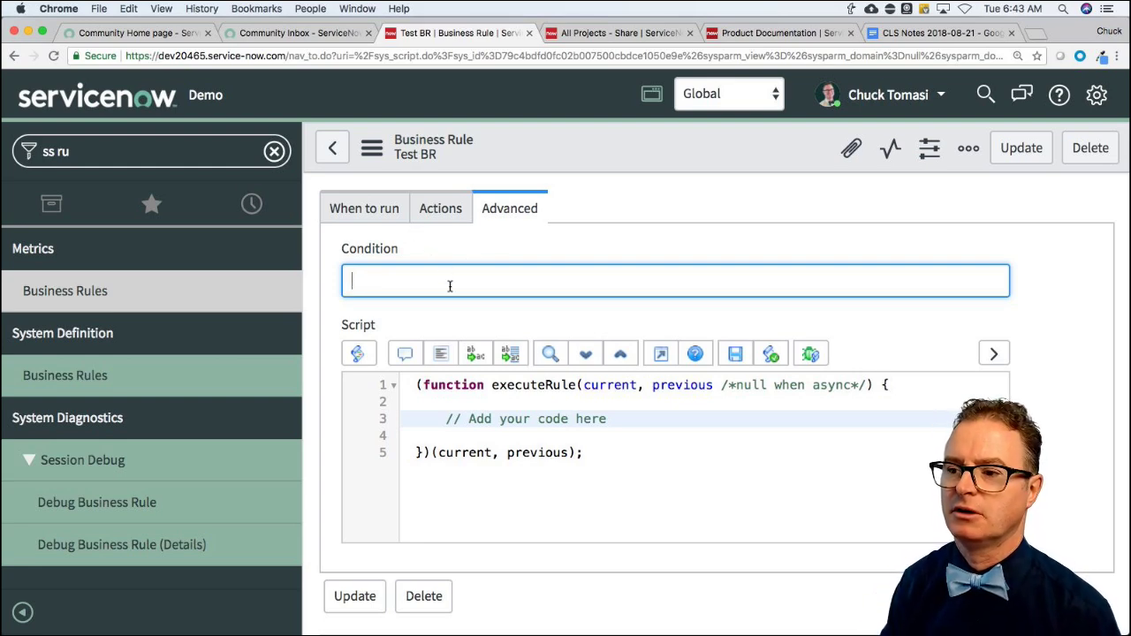
# Enter allMyTasksClosed(current); as the Advanced condition.
pyautogui.write('allMyTasks')
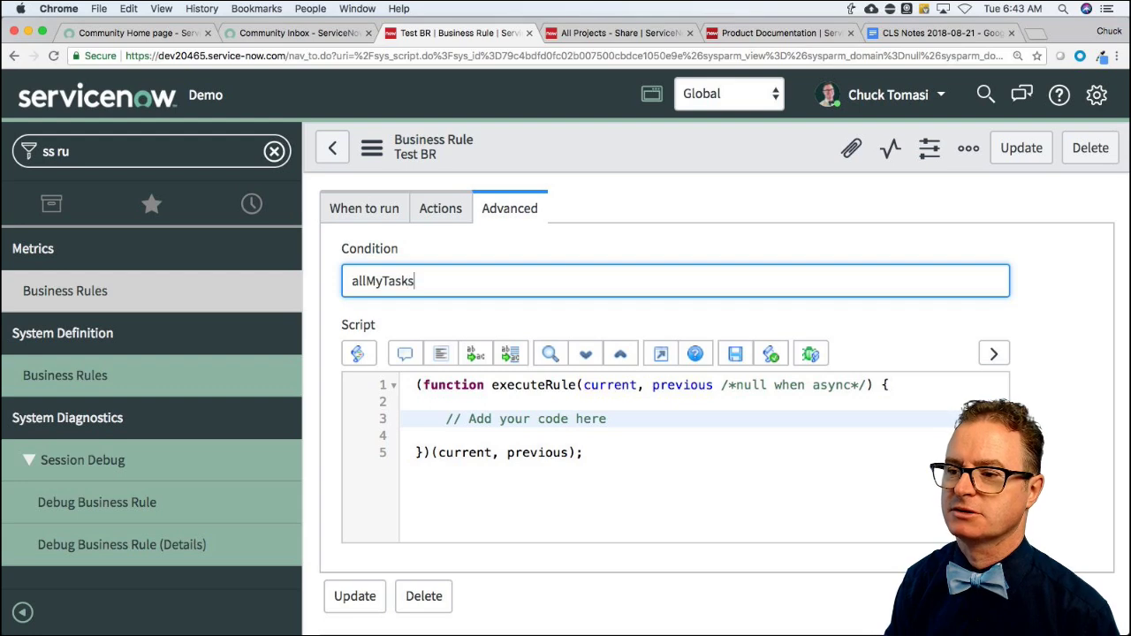
pyautogui.write('Cl')
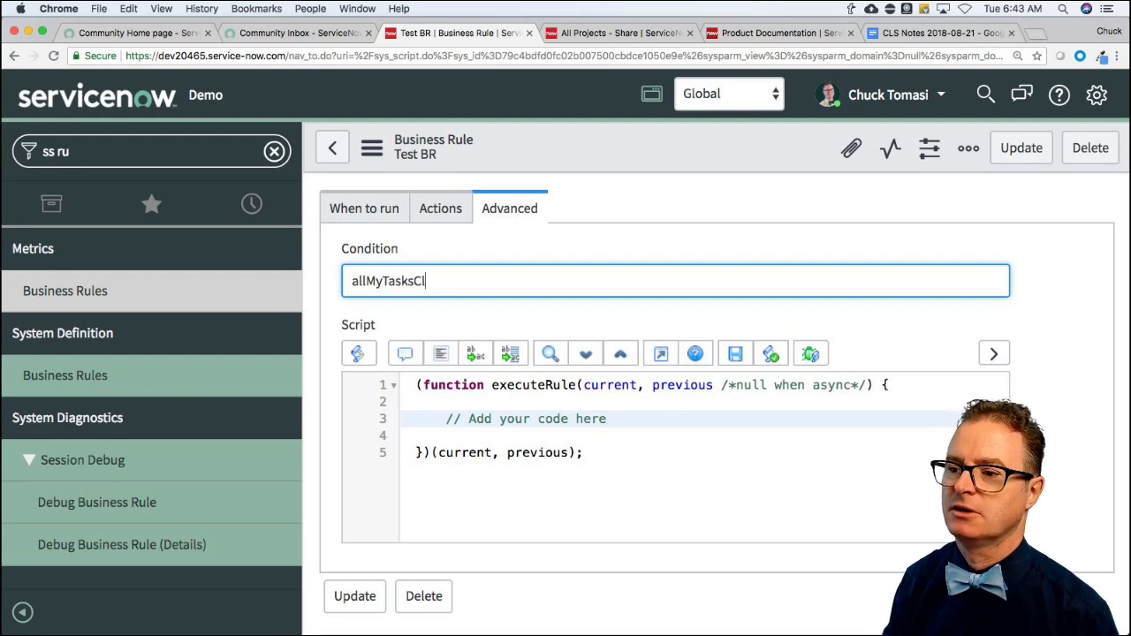
pyautogui.write('osed(current);')
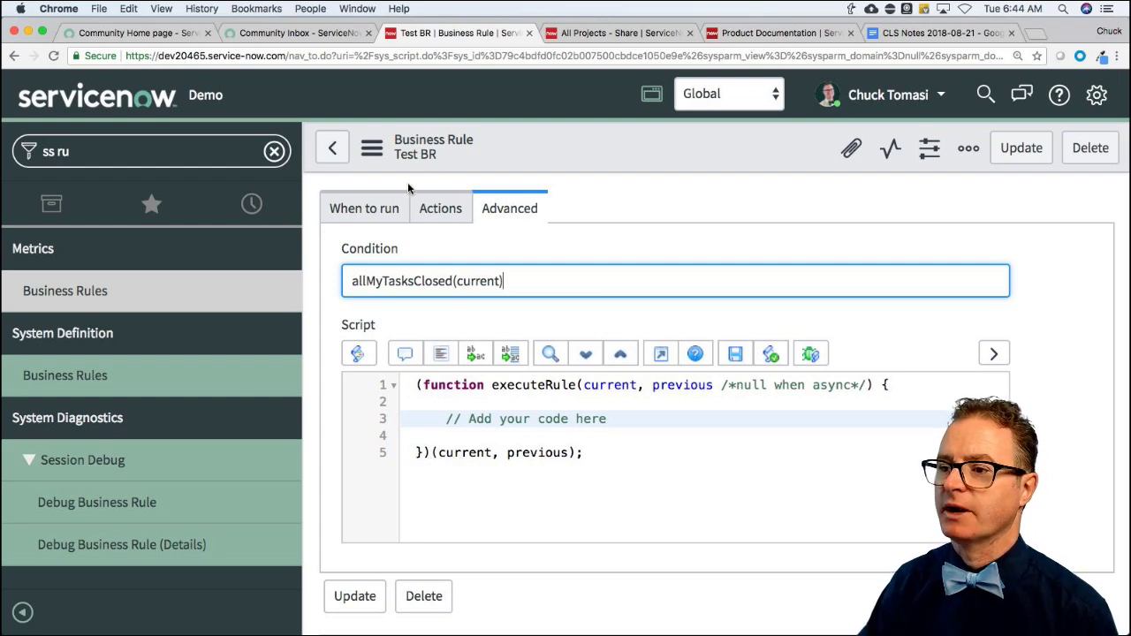
pyautogui.click(374, 149)
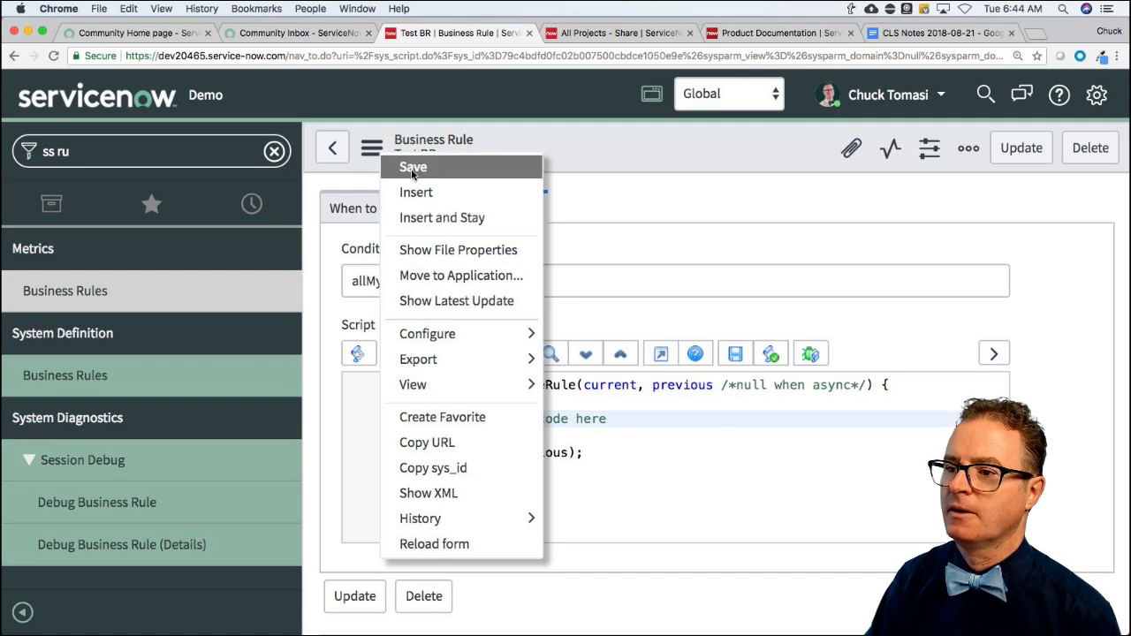
# Save Test BR from the form's context menu, keeping its allMyTasksClosed(current) condition.
pyautogui.click(412, 170)
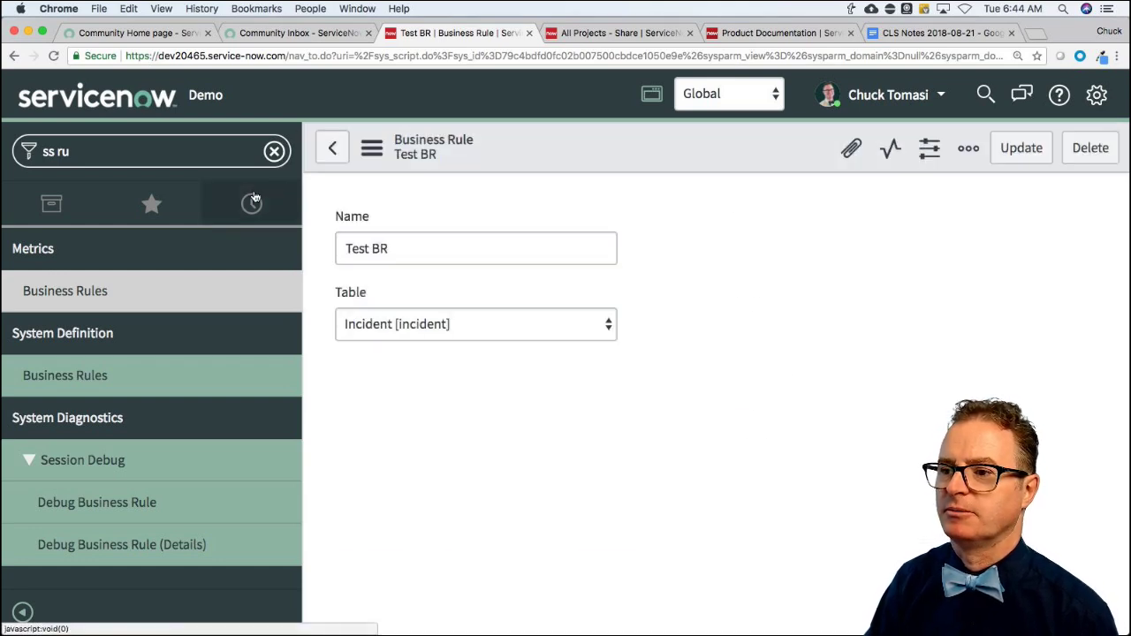
# Add 'Business Rule - Test BR' to navigator favorites with a lightbulb icon in white.
pyautogui.click(373, 150)
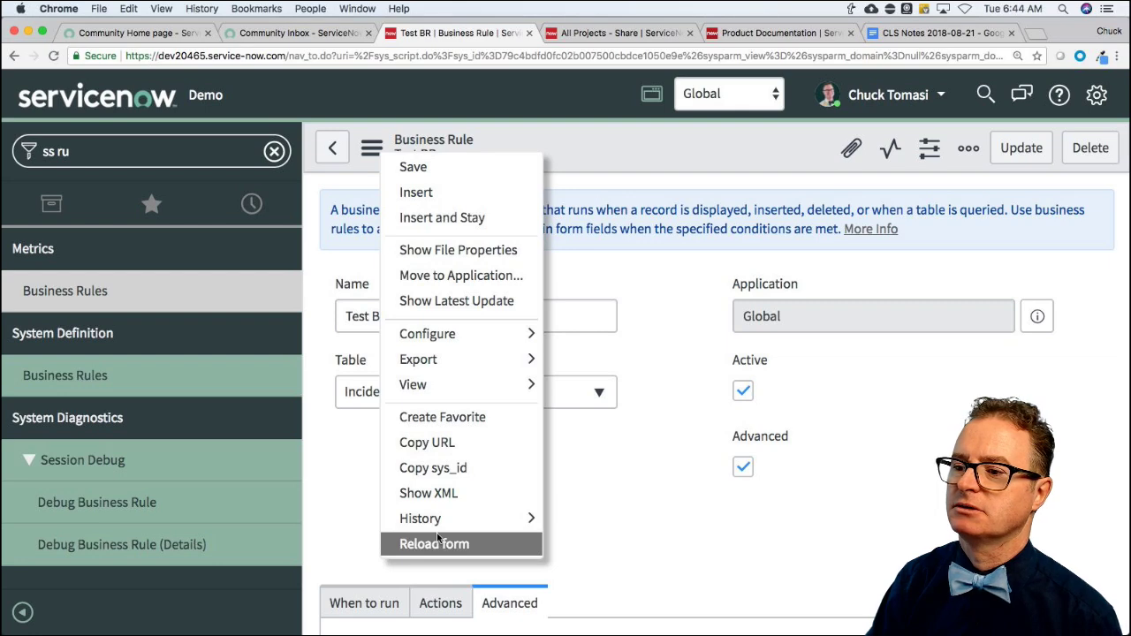
pyautogui.click(447, 422)
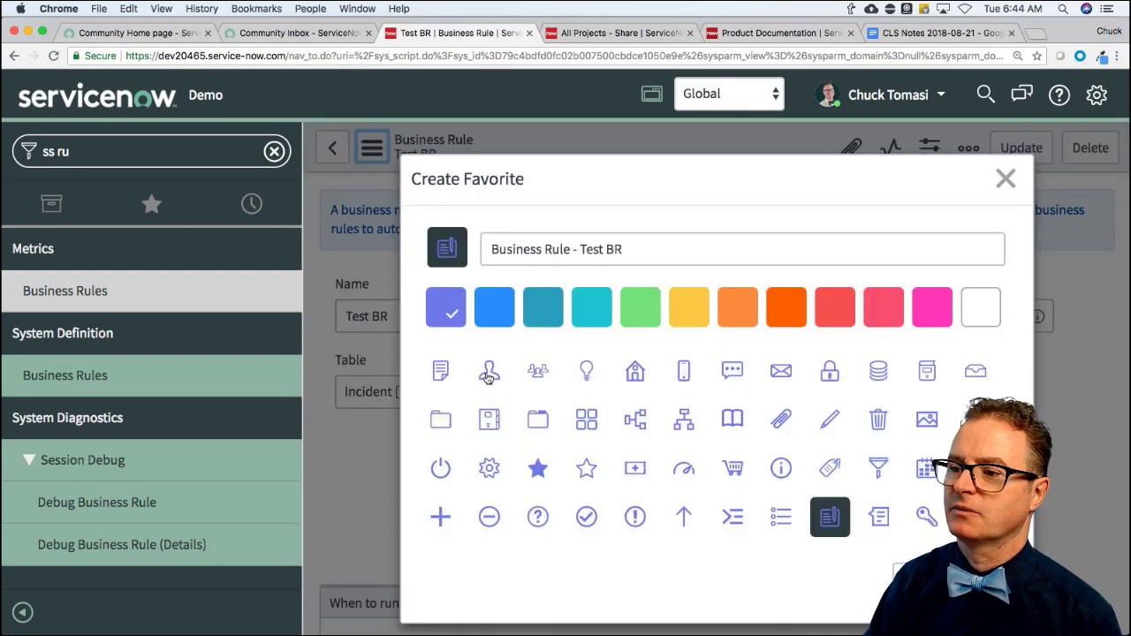
pyautogui.click(595, 364)
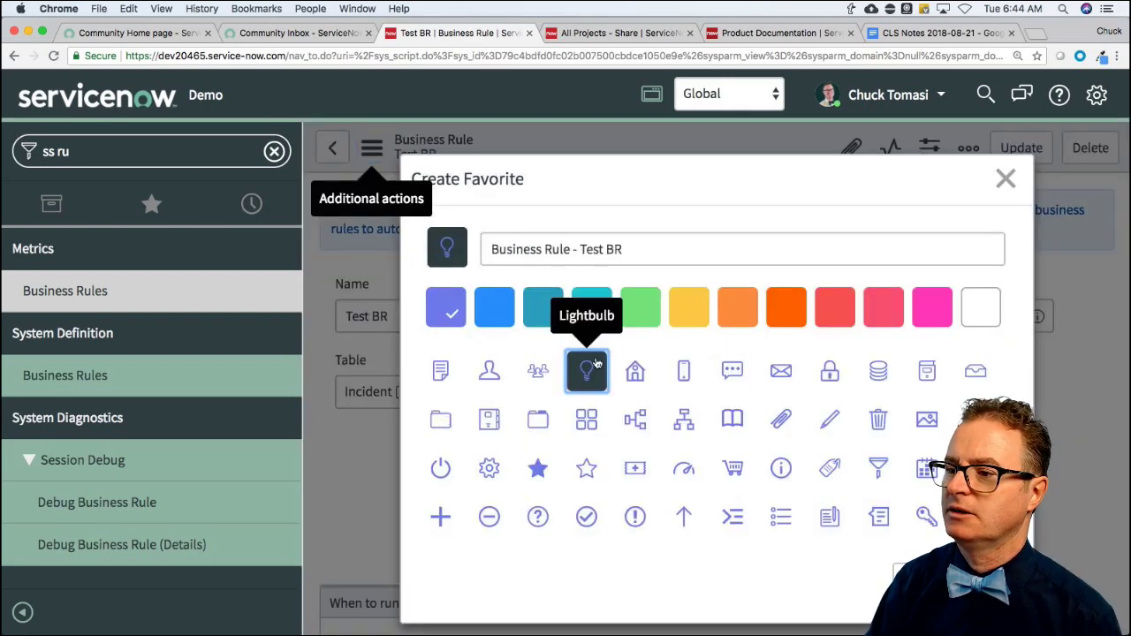
pyautogui.click(640, 307)
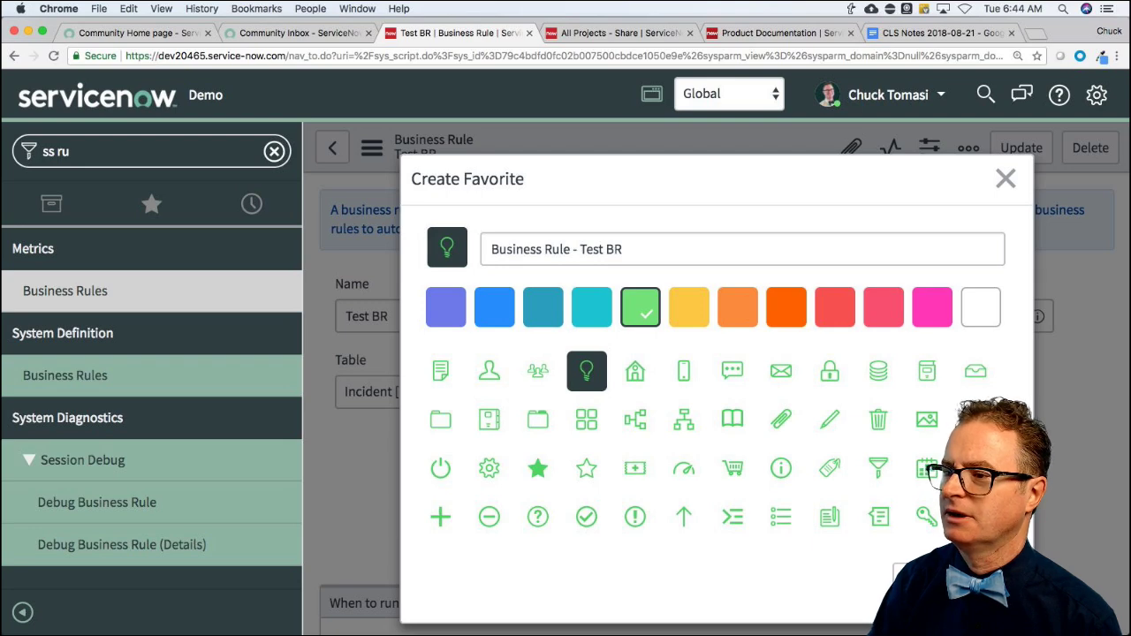
pyautogui.click(980, 307)
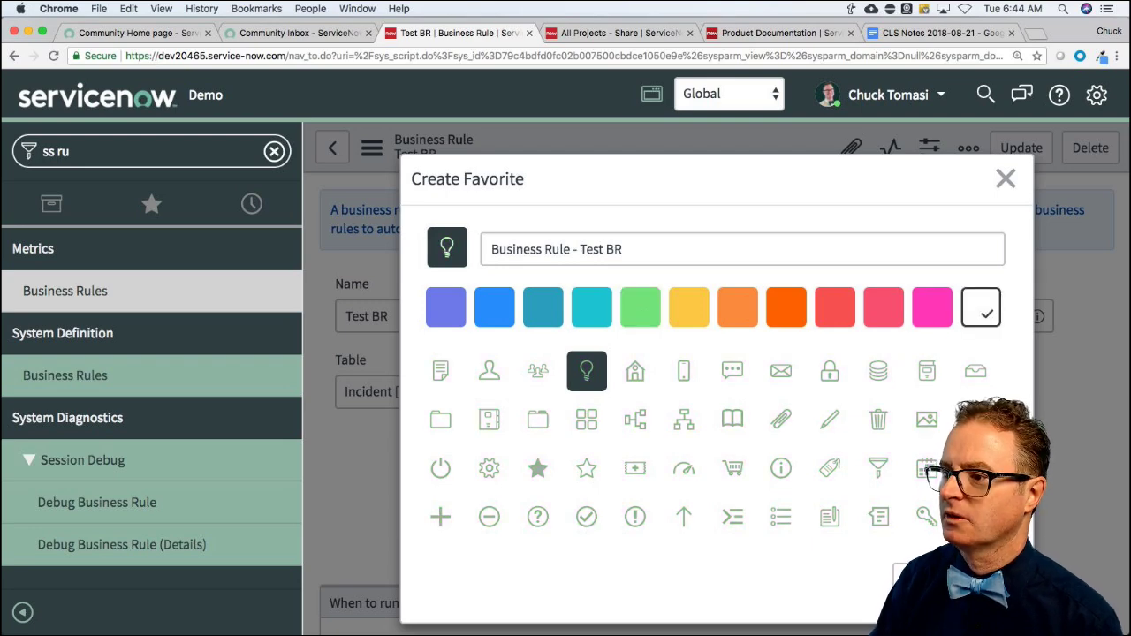
pyautogui.click(919, 579)
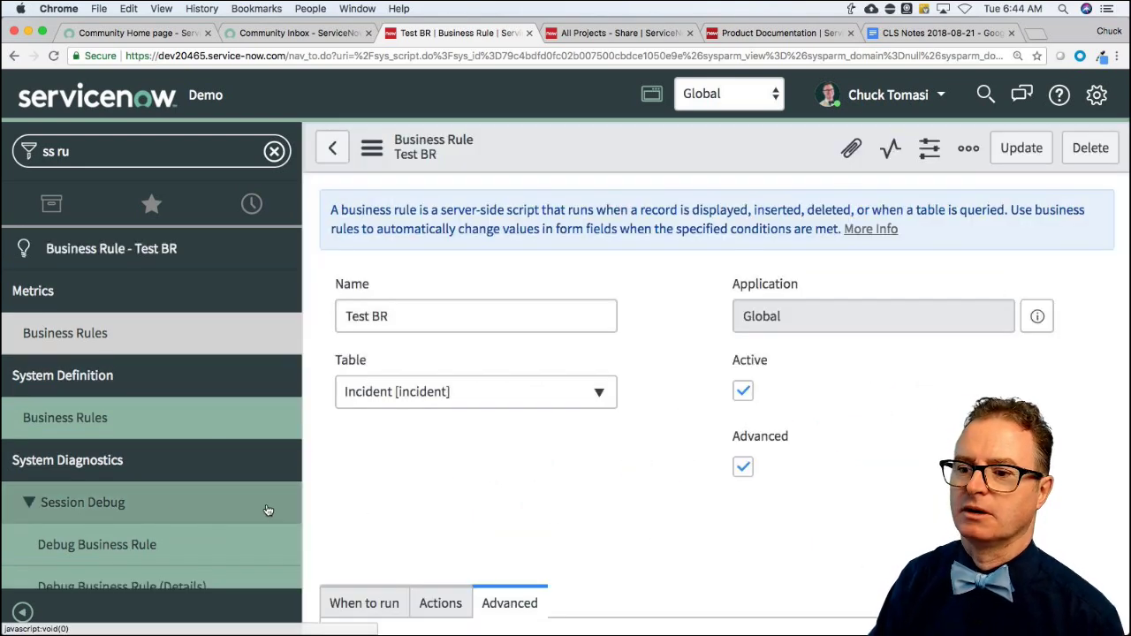
pyautogui.click(162, 149)
# Filter the navigator for 'script inc' and create a new Script Include named allMyTasksClosed.
pyautogui.write('script inc')
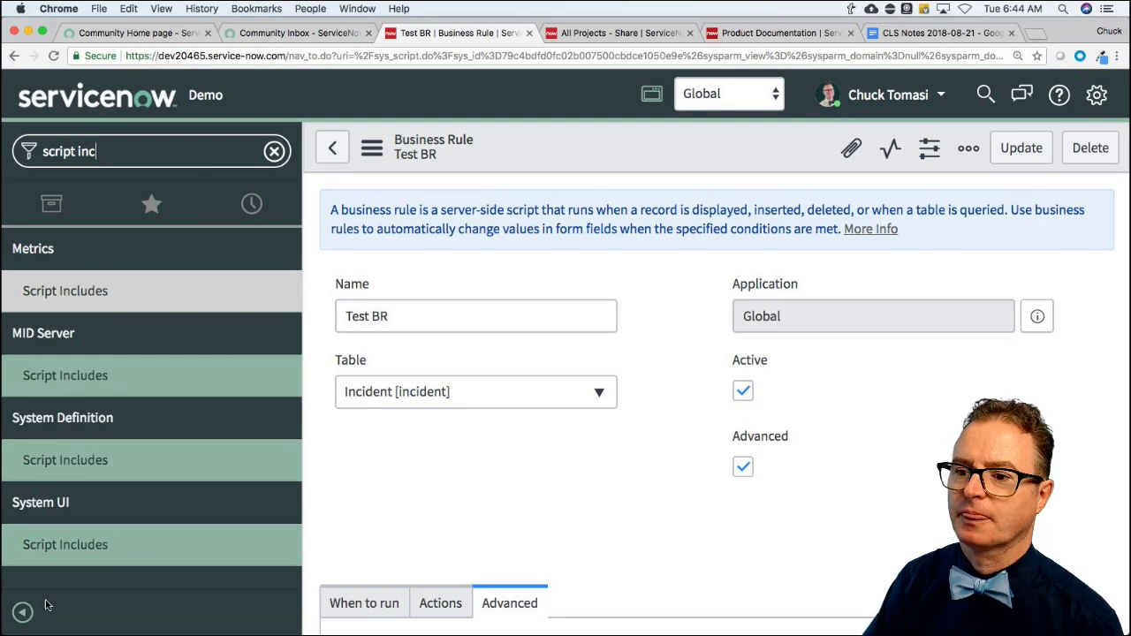
pyautogui.click(69, 464)
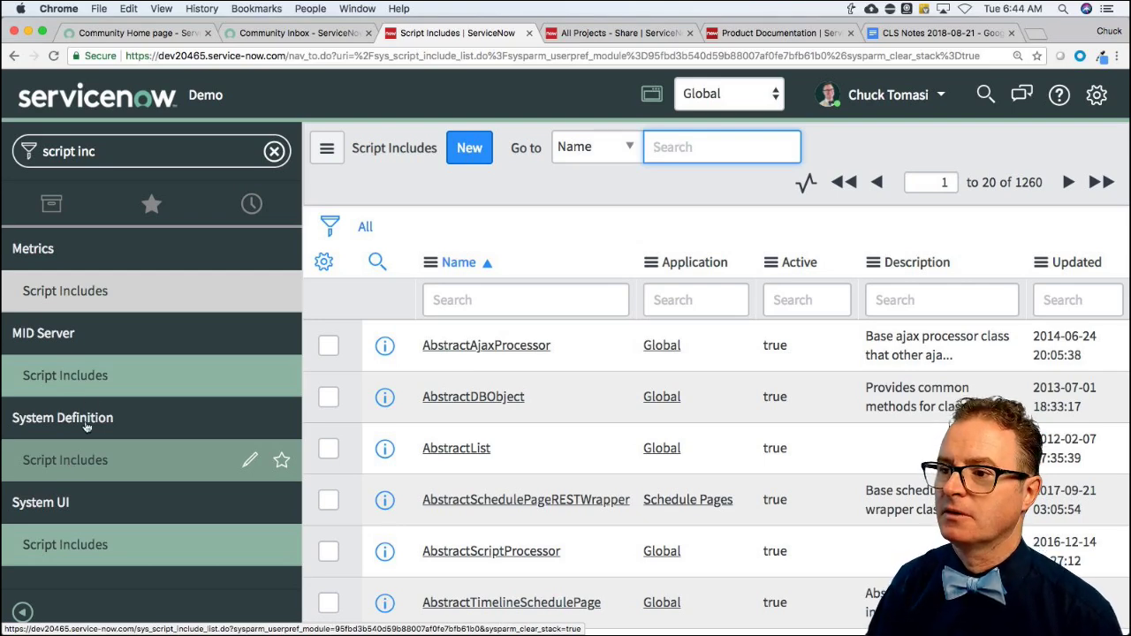
pyautogui.click(466, 147)
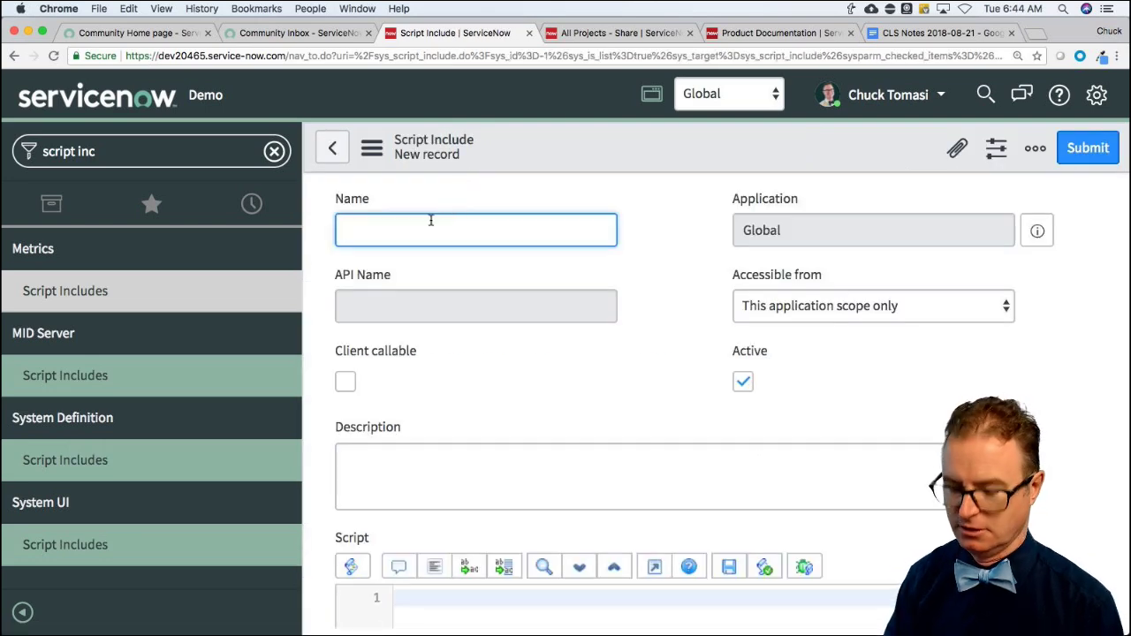
pyautogui.write('al')
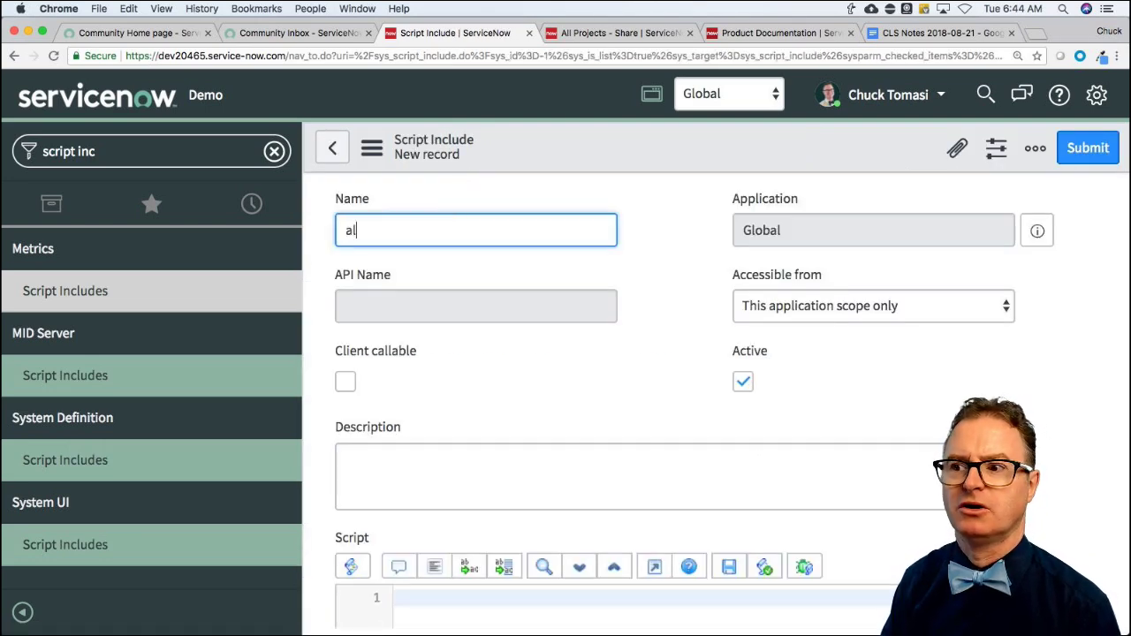
pyautogui.write('lMyTasksClosed')
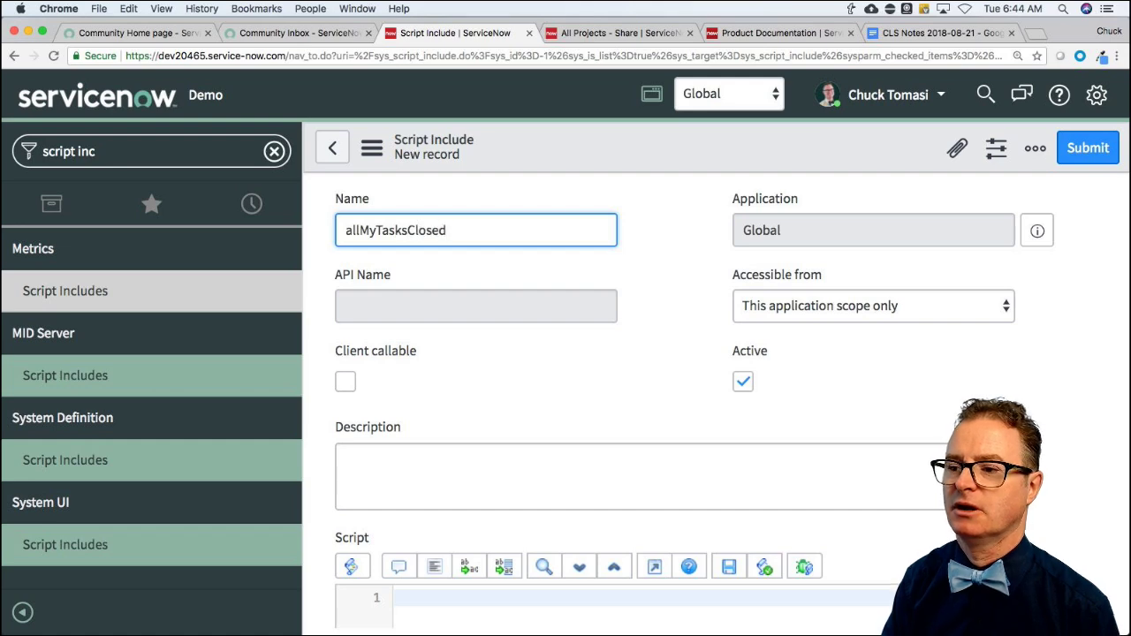
pyautogui.press('Tab')
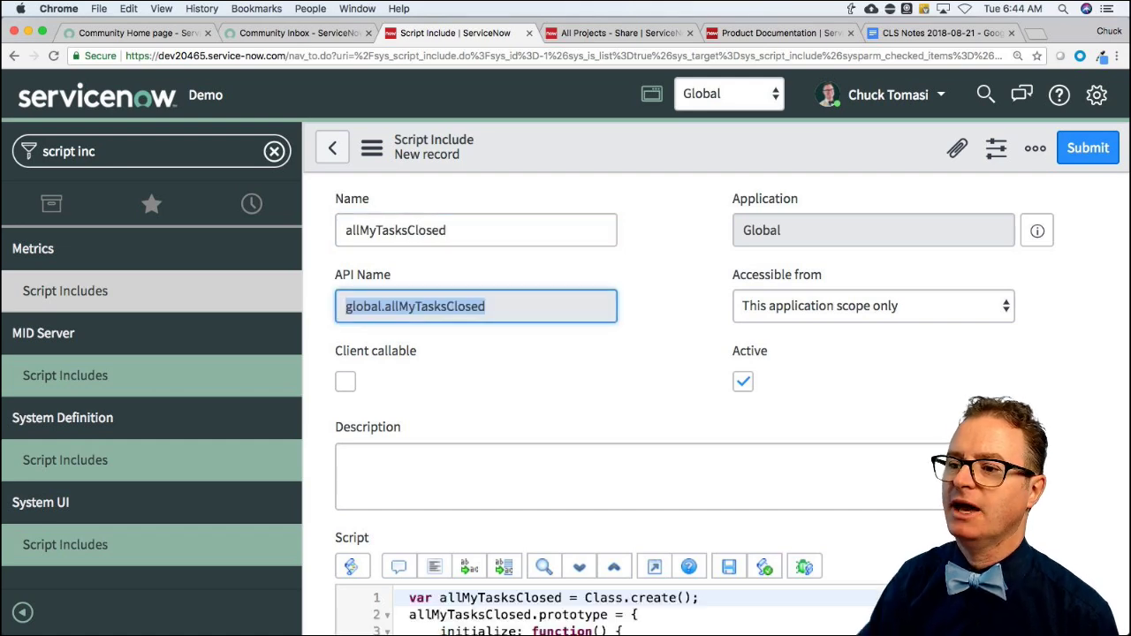
# Select and delete the entire generated class template in the script field.
pyautogui.scroll(-5, 503, 357)
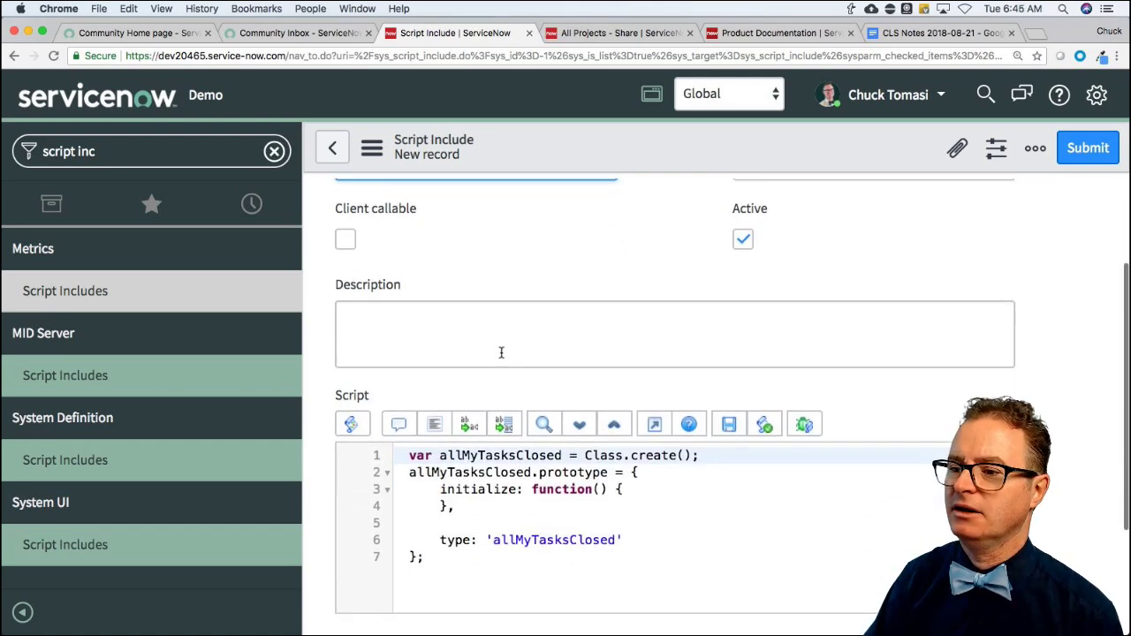
pyautogui.click(469, 479)
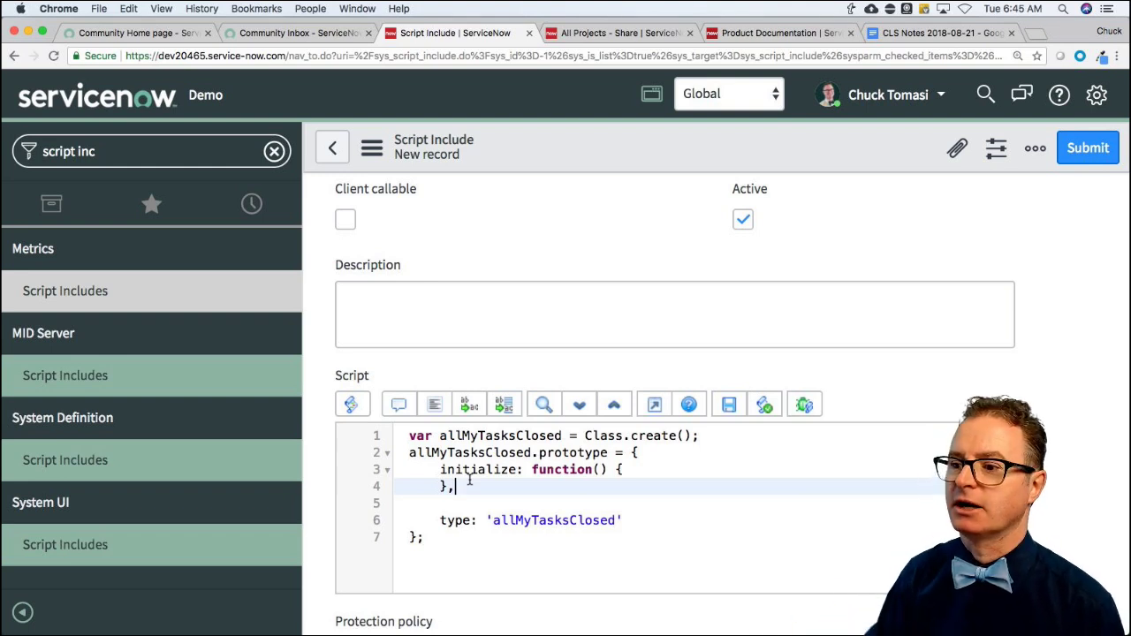
pyautogui.press('super+a')
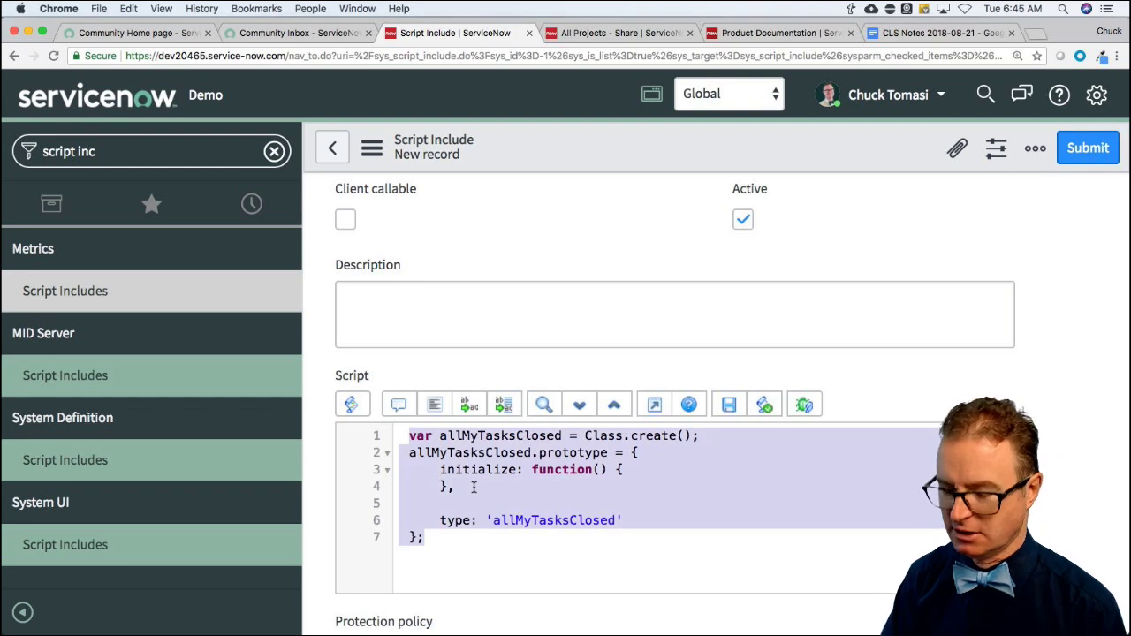
pyautogui.press('BackSpace')
# Write the function signature allMyTasksClosed(gr) { in the script.
pyautogui.write('f')
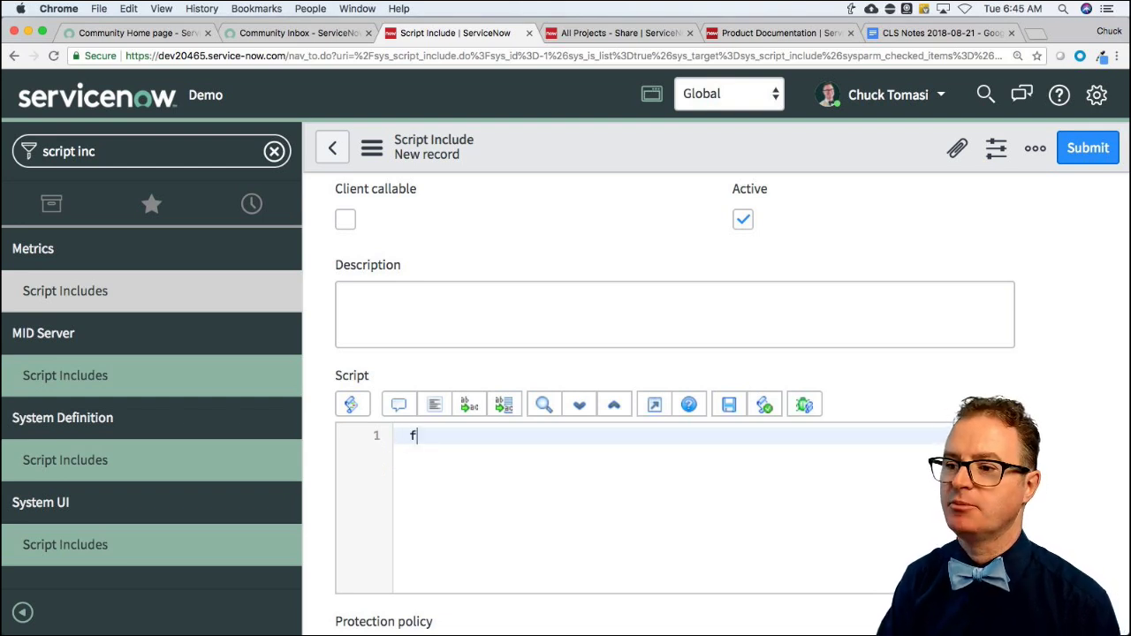
pyautogui.write('unction allMyTaskS')
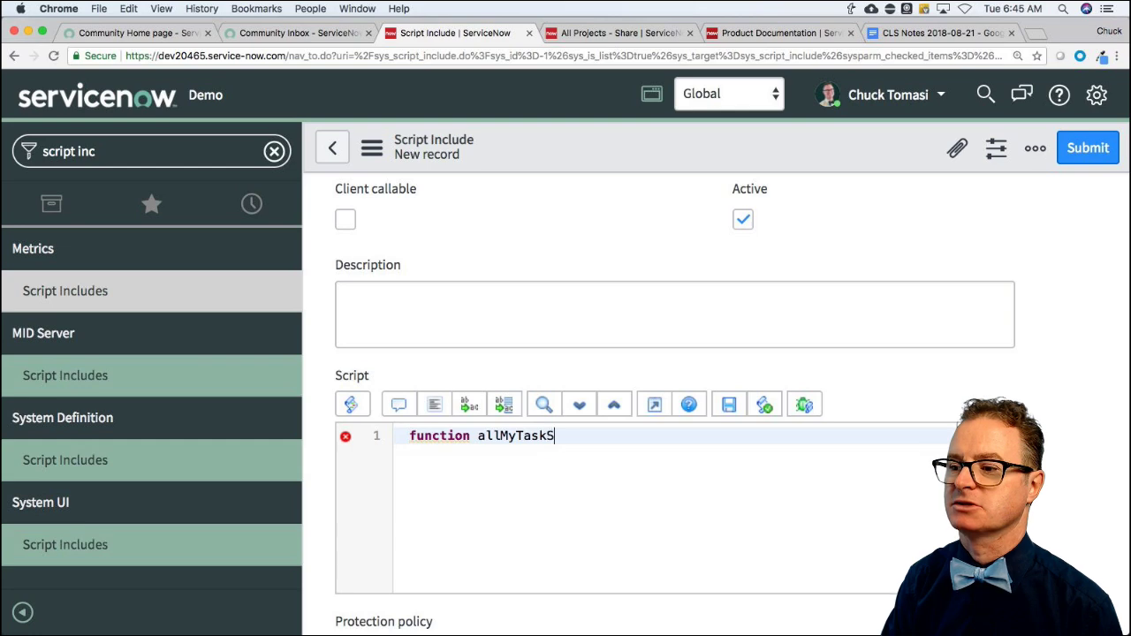
pyautogui.press('BackSpace')
pyautogui.write('sClosed()')
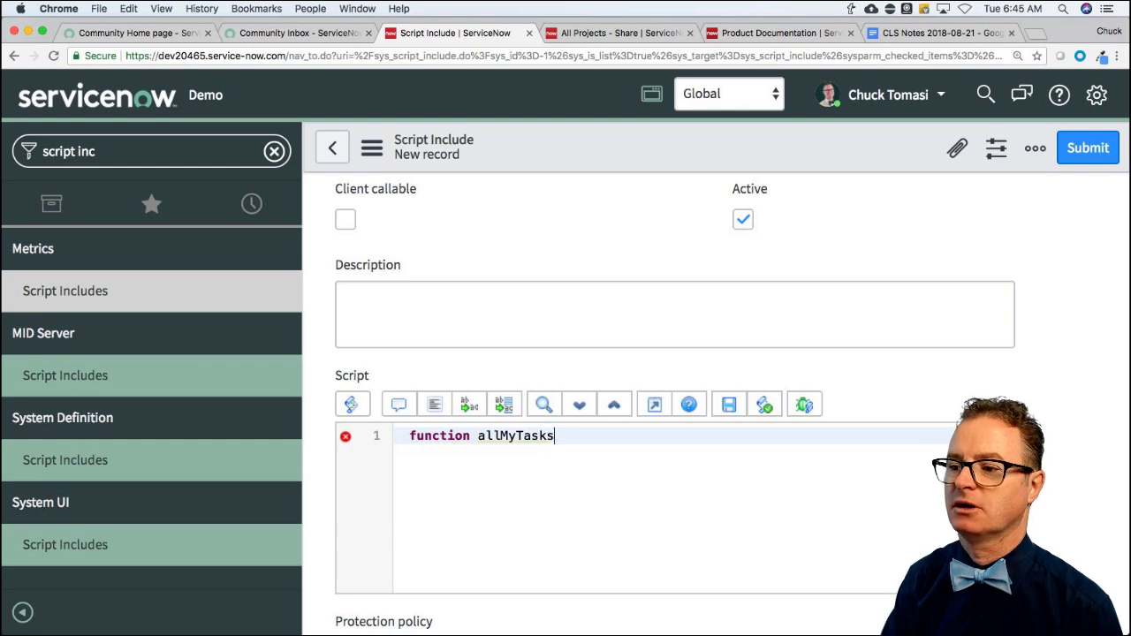
pyautogui.write(' {')
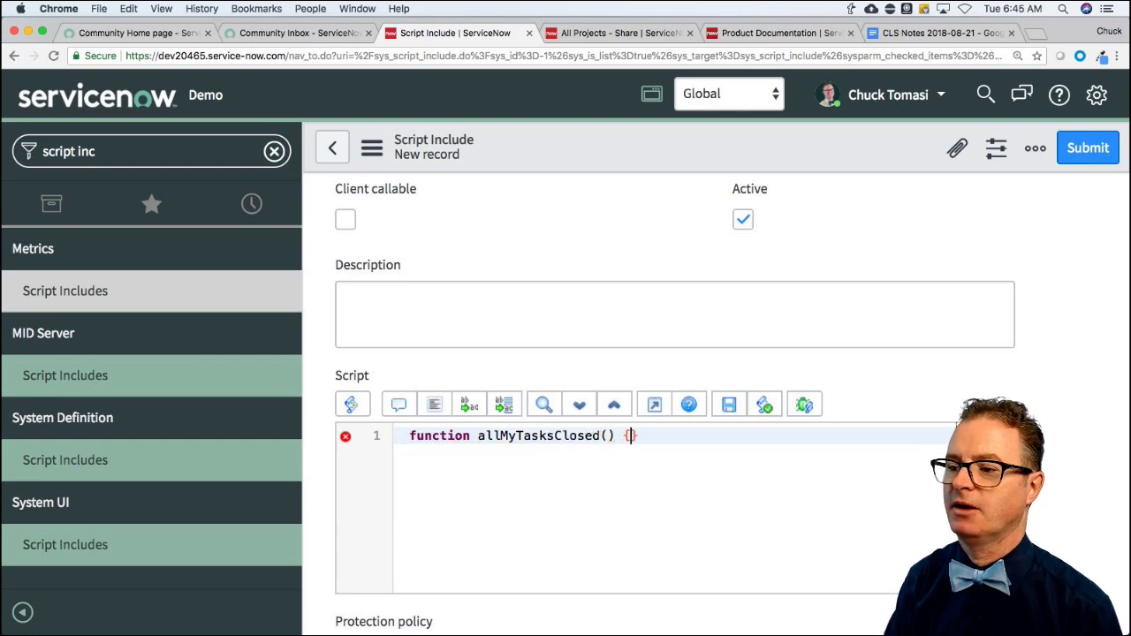
pyautogui.press('Return')
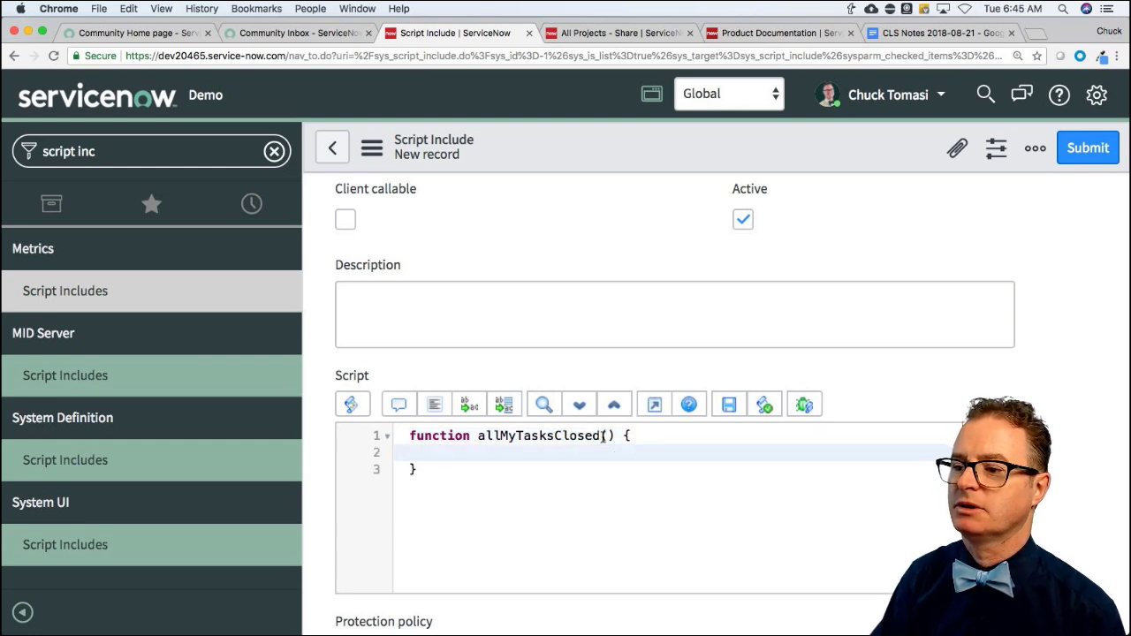
pyautogui.click(602, 435)
pyautogui.write('gr')
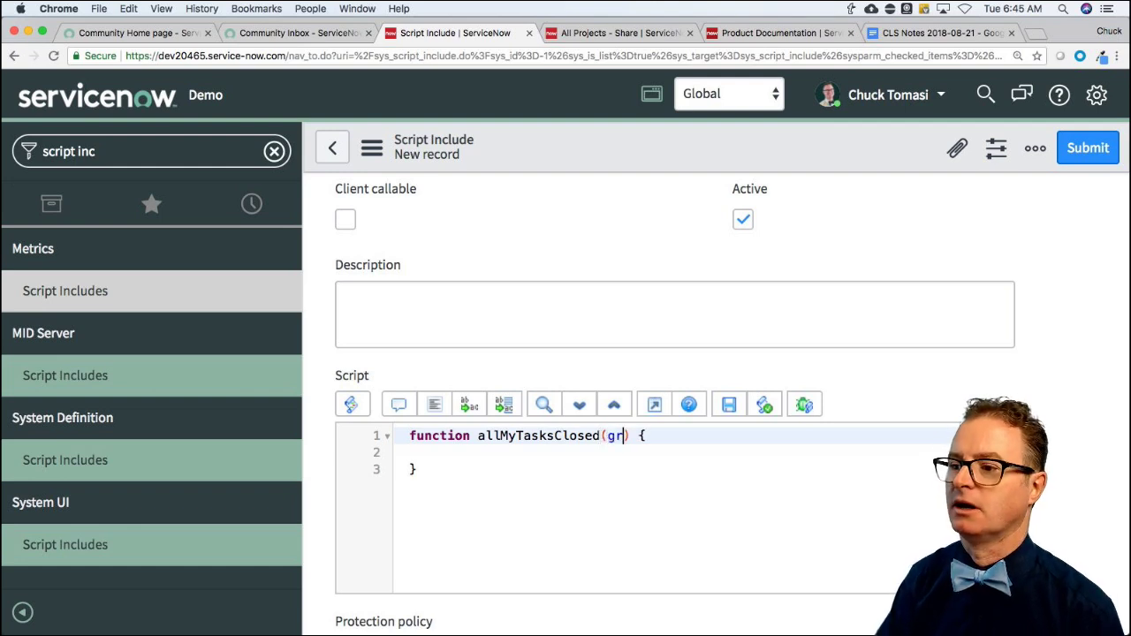
# Add the comment '// processing goes here' inside the allMyTasksClosed function body.
pyautogui.scroll(4, 385, 263)
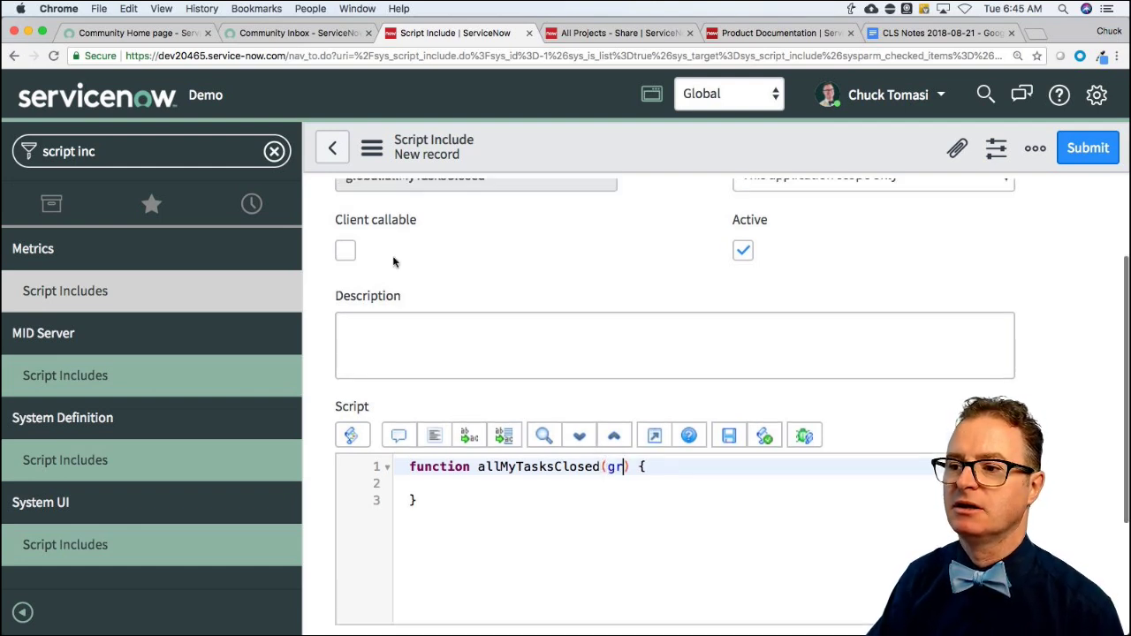
pyautogui.click(395, 232)
pyautogui.doubleClick(395, 232)
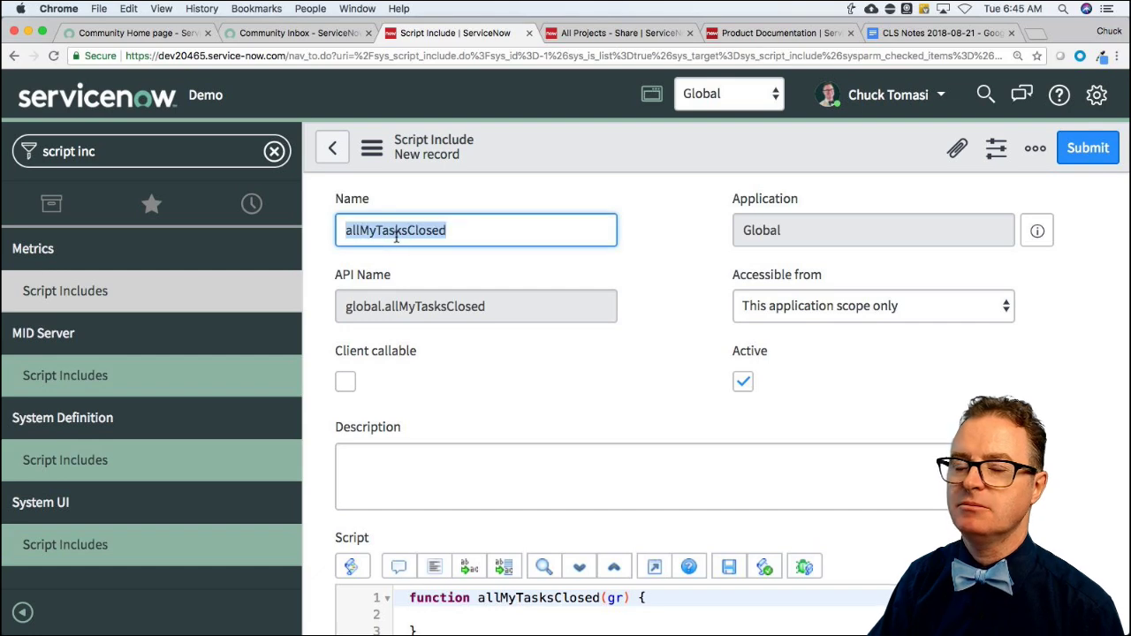
pyautogui.scroll(-5, 509, 350)
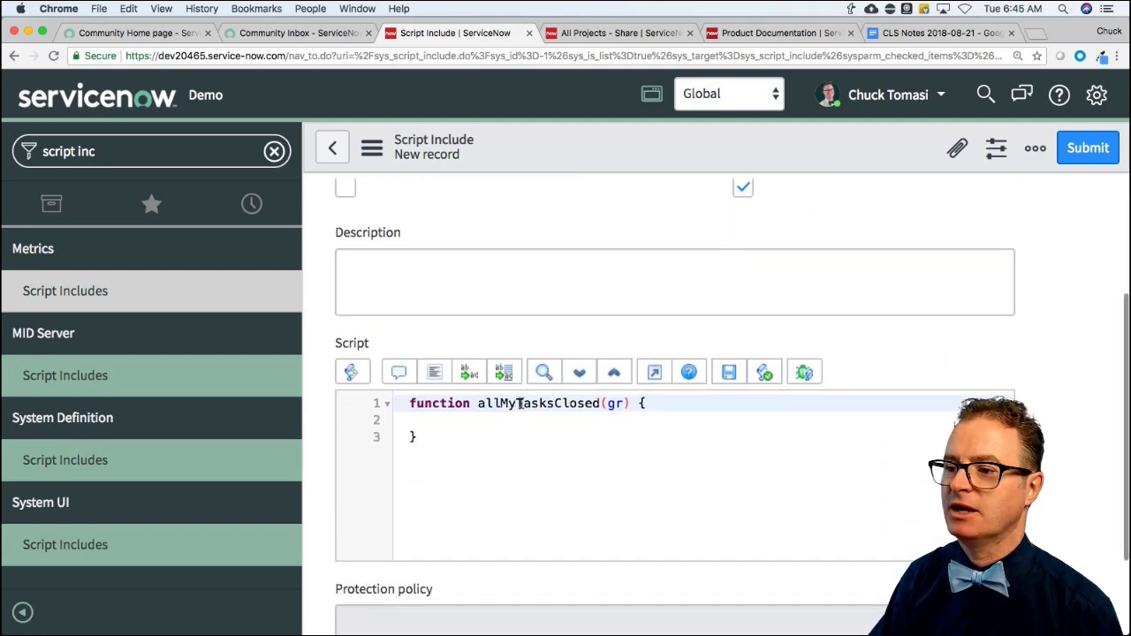
pyautogui.click(569, 420)
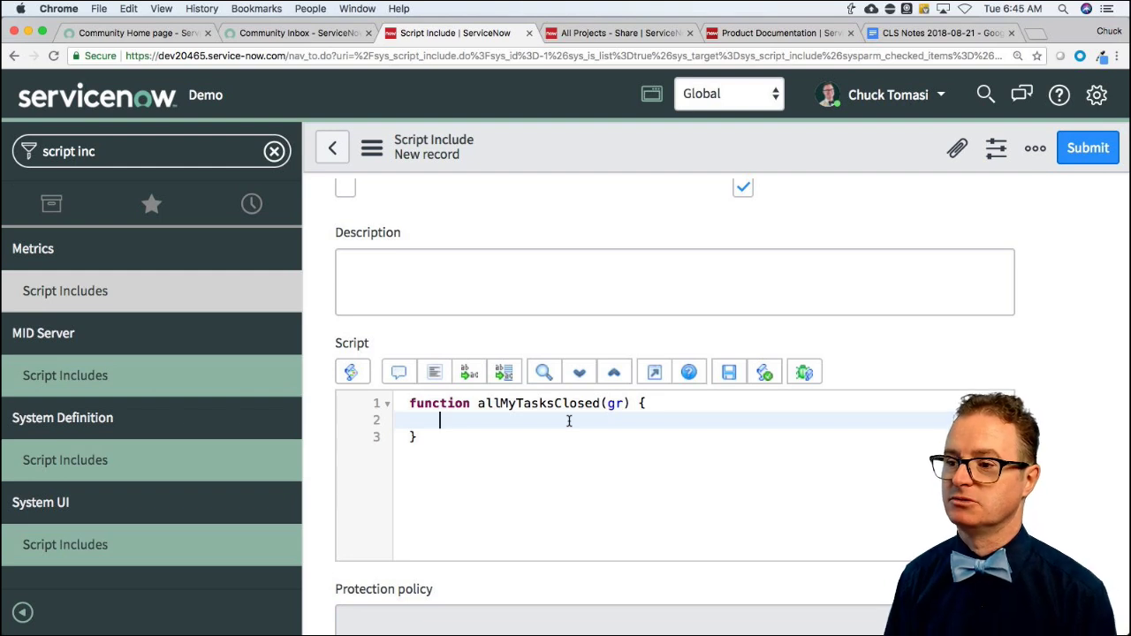
pyautogui.write('/')
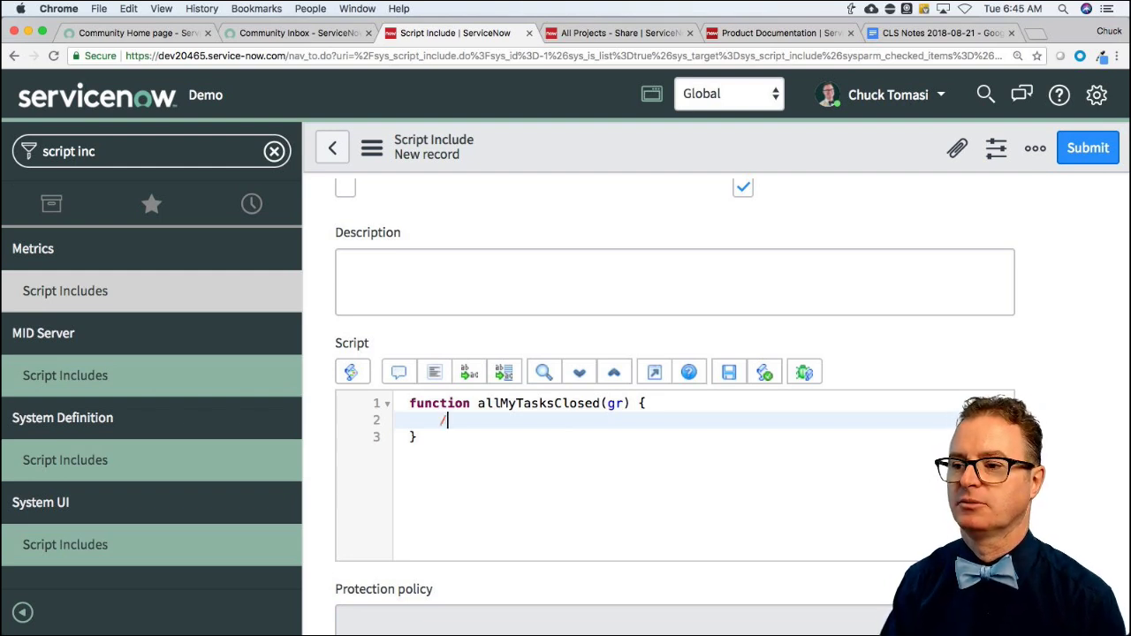
pyautogui.write('/ processing goes here')
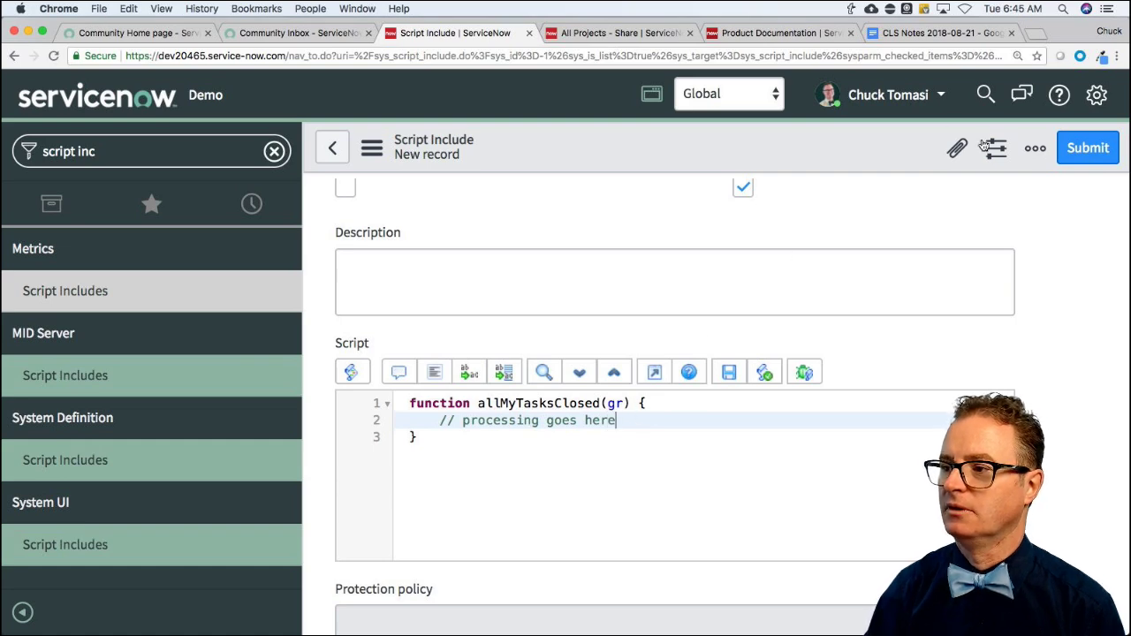
# Submit the script include and start another new Script Include record.
pyautogui.click(1079, 150)
pyautogui.click(1080, 152)
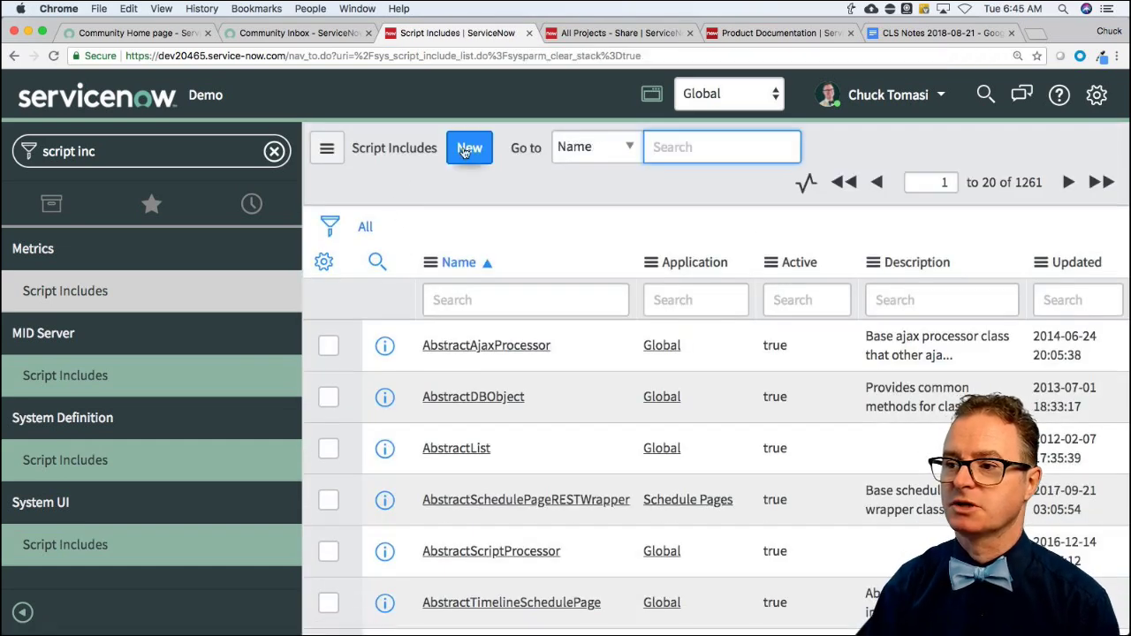
pyautogui.click(466, 150)
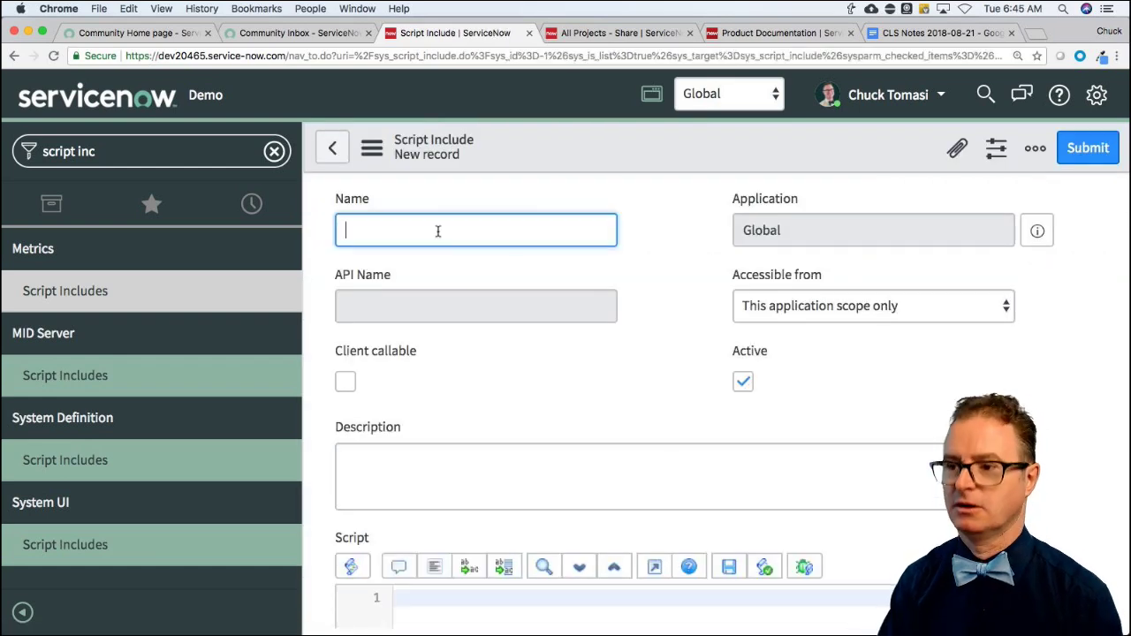
# Name the new script include allMyTasksClosed2 to generate its class template.
pyautogui.write('allMyTasks')
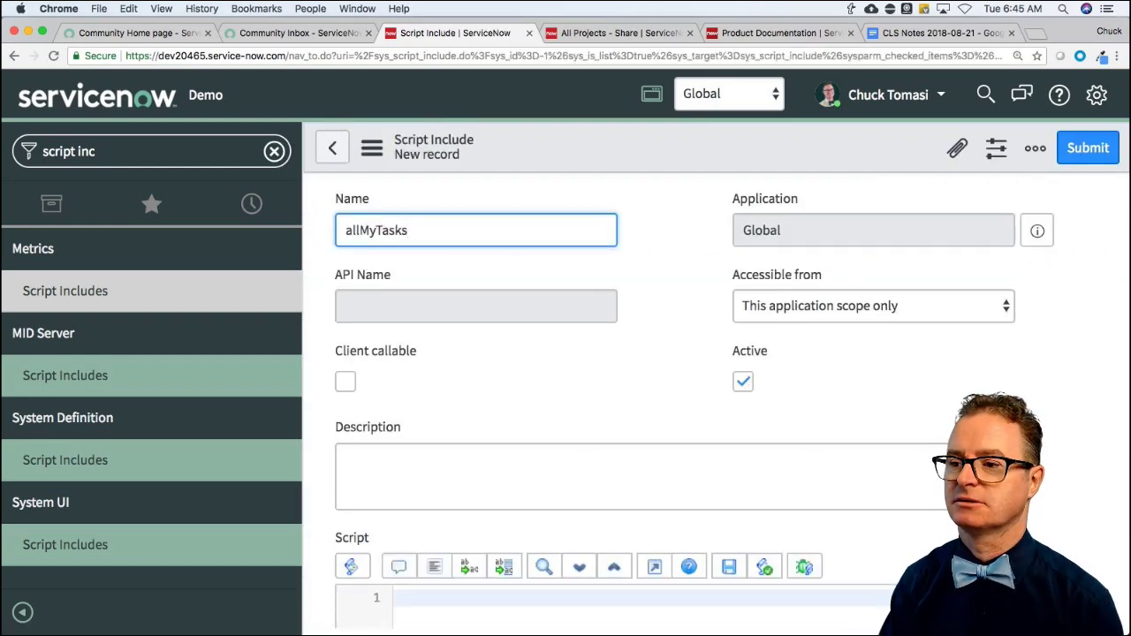
pyautogui.write('Closed2')
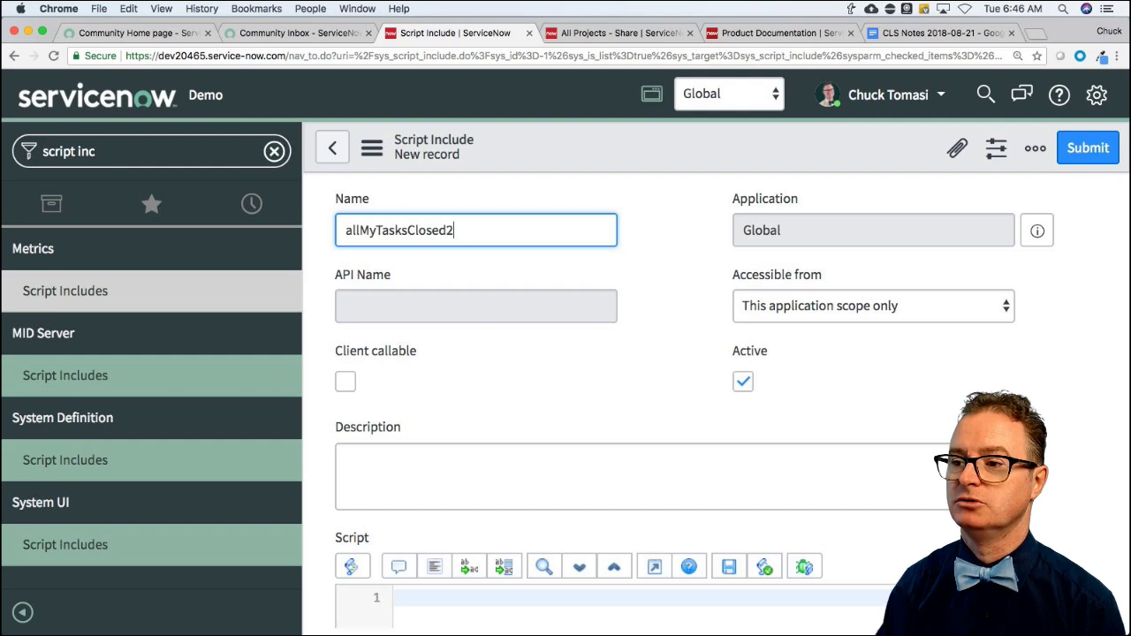
pyautogui.press('Tab')
pyautogui.scroll(-5, 495, 467)
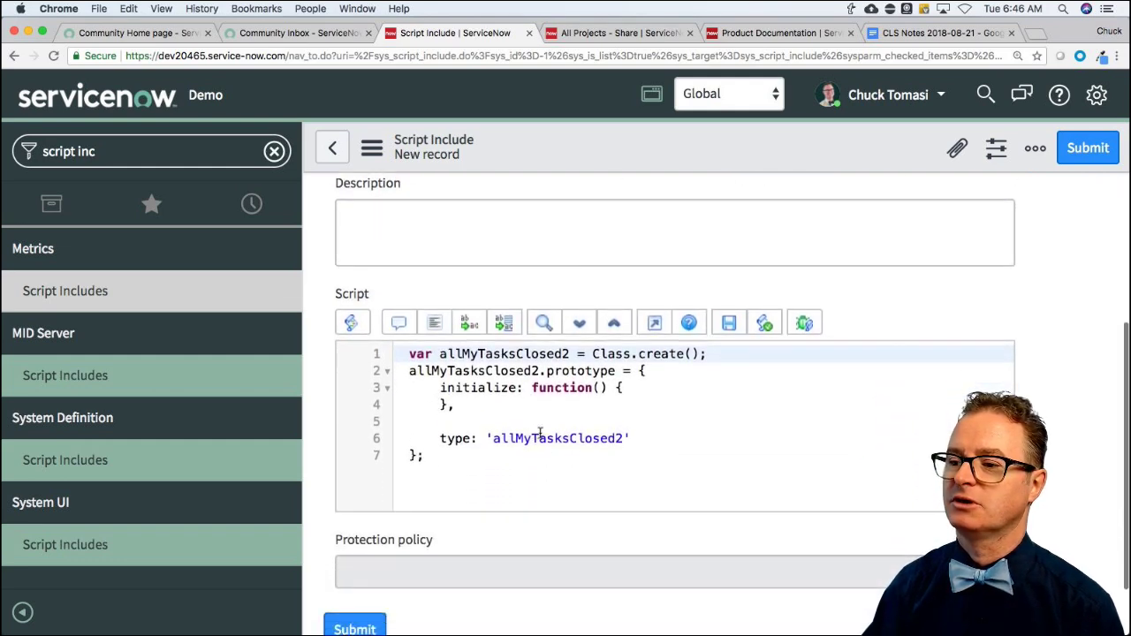
pyautogui.click(516, 403)
# Add an empty 'checkTasks : function(gr) { },' method after the initialize block.
pyautogui.press('Return')
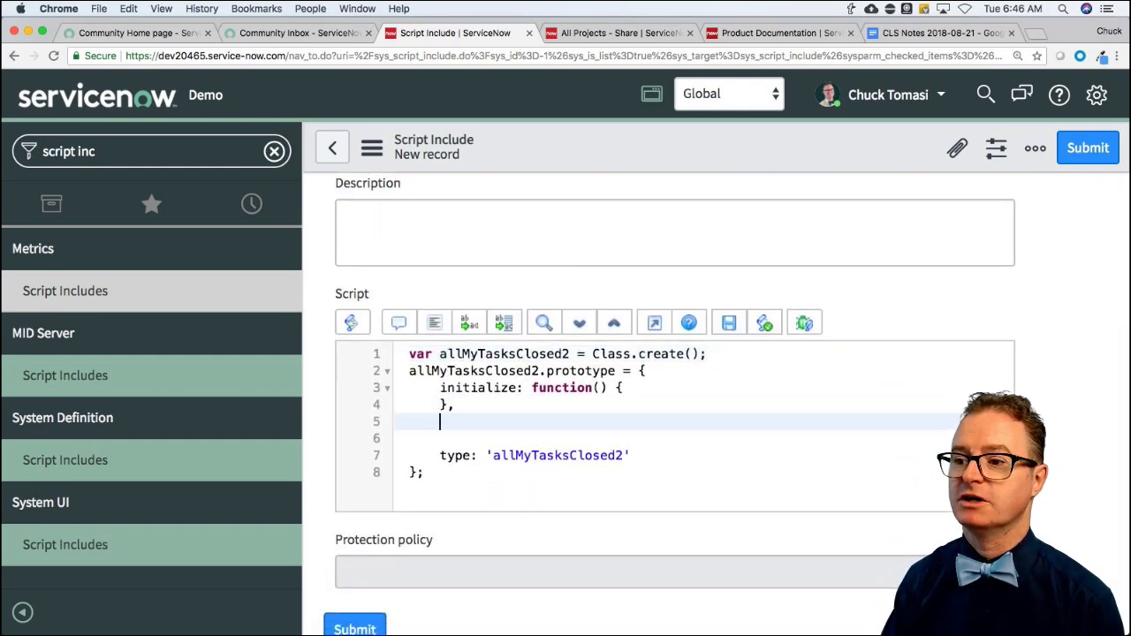
pyautogui.press('Return')
pyautogui.write('ch')
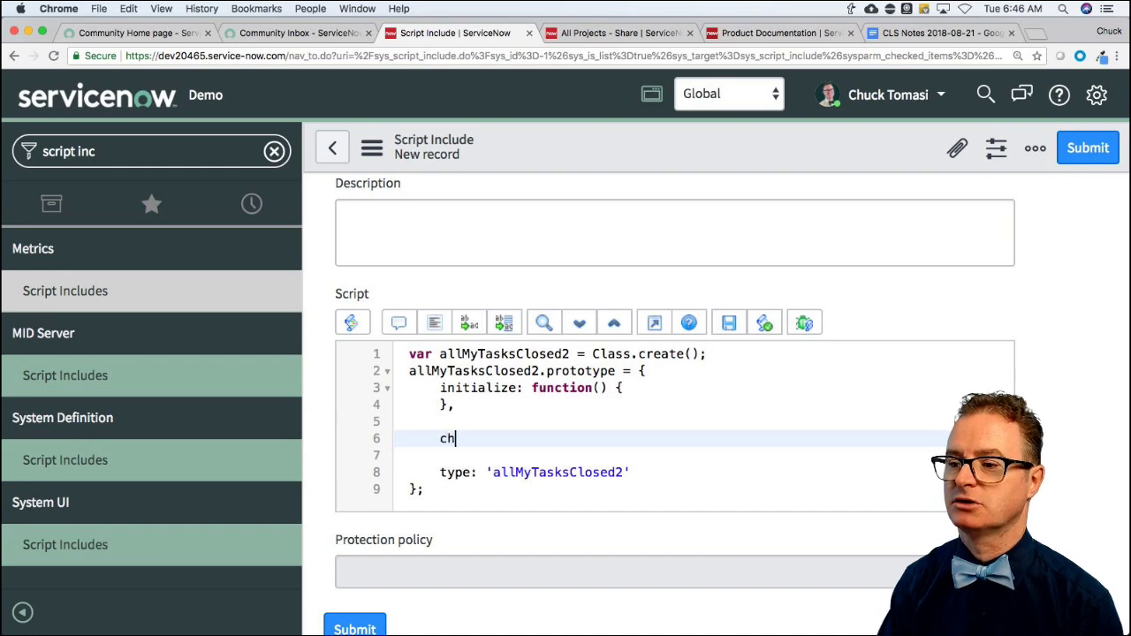
pyautogui.write('eckTasks ')
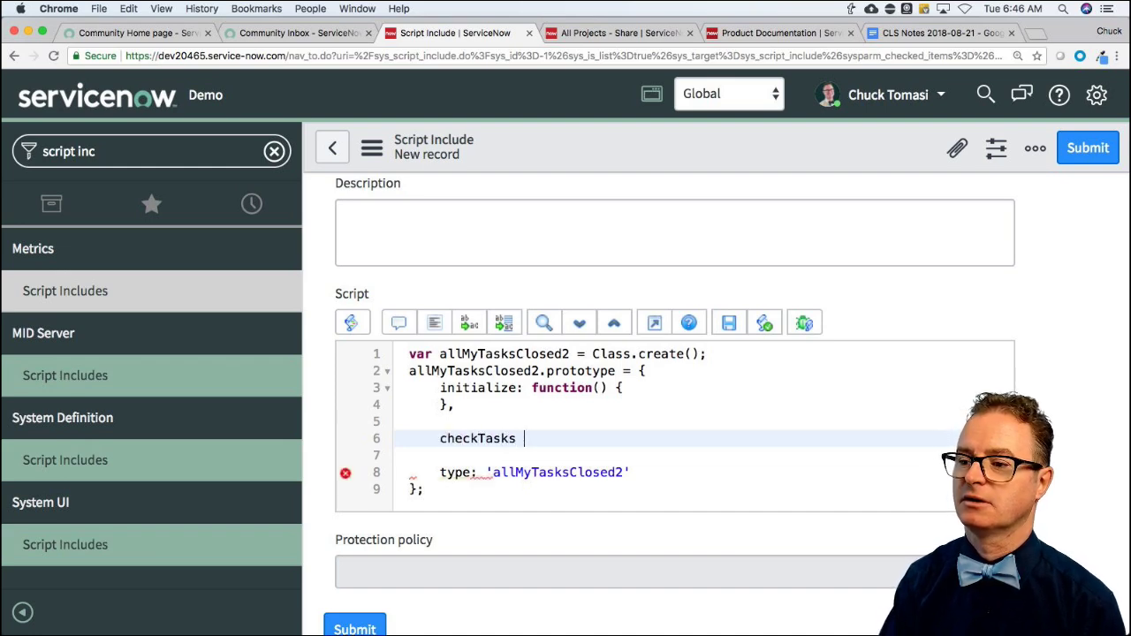
pyautogui.write(': function(gr')
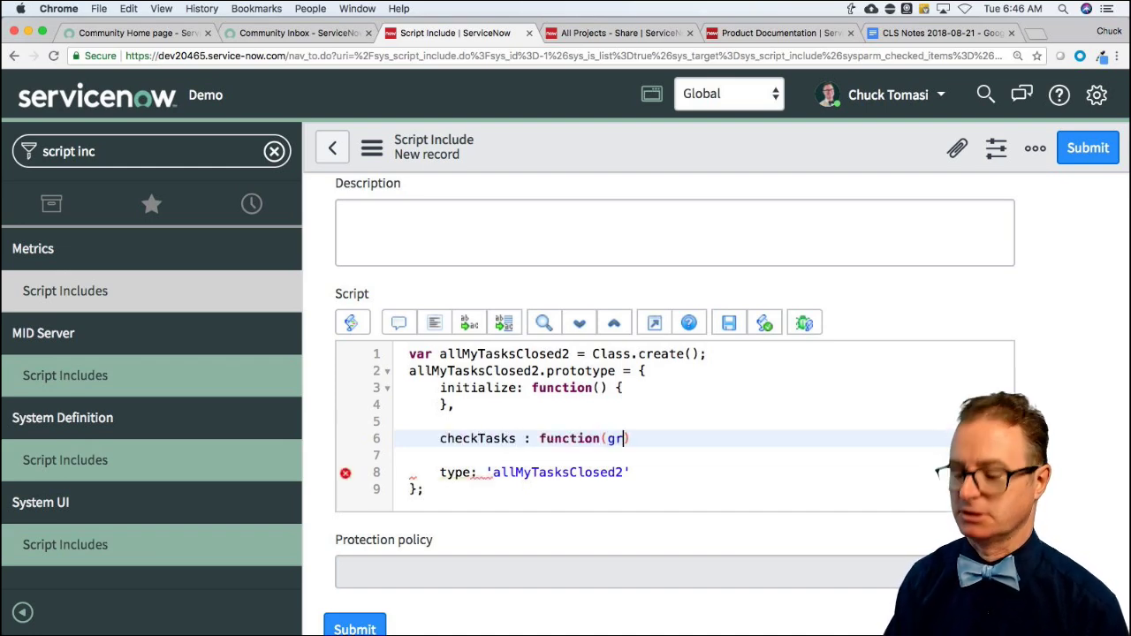
pyautogui.press('Right')
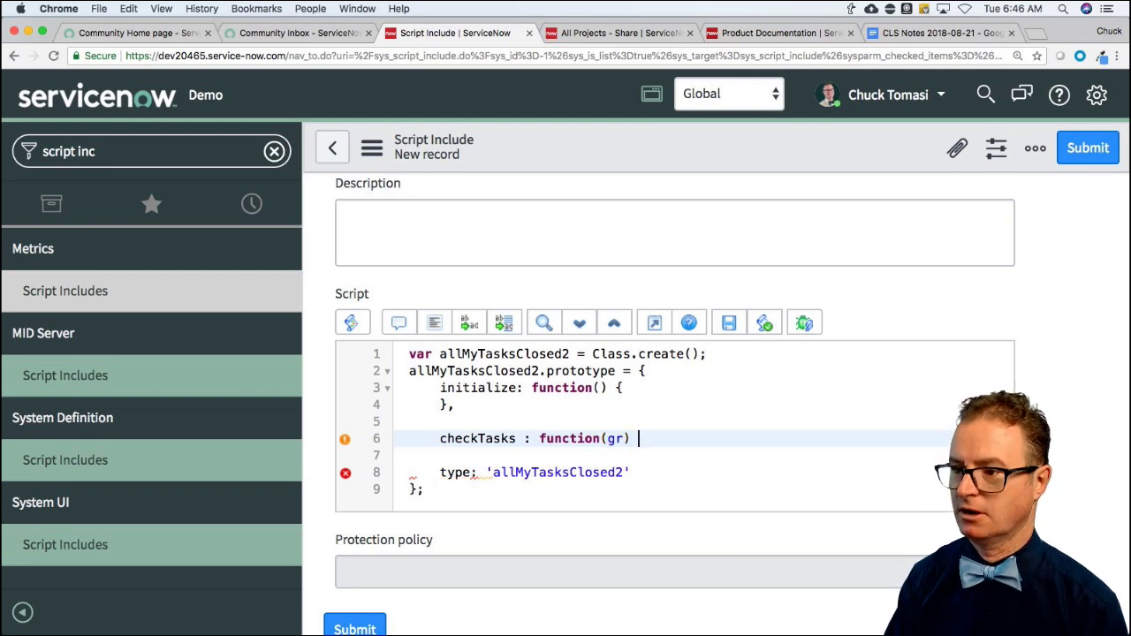
pyautogui.write('{')
pyautogui.press('Return')
pyautogui.press('Down')
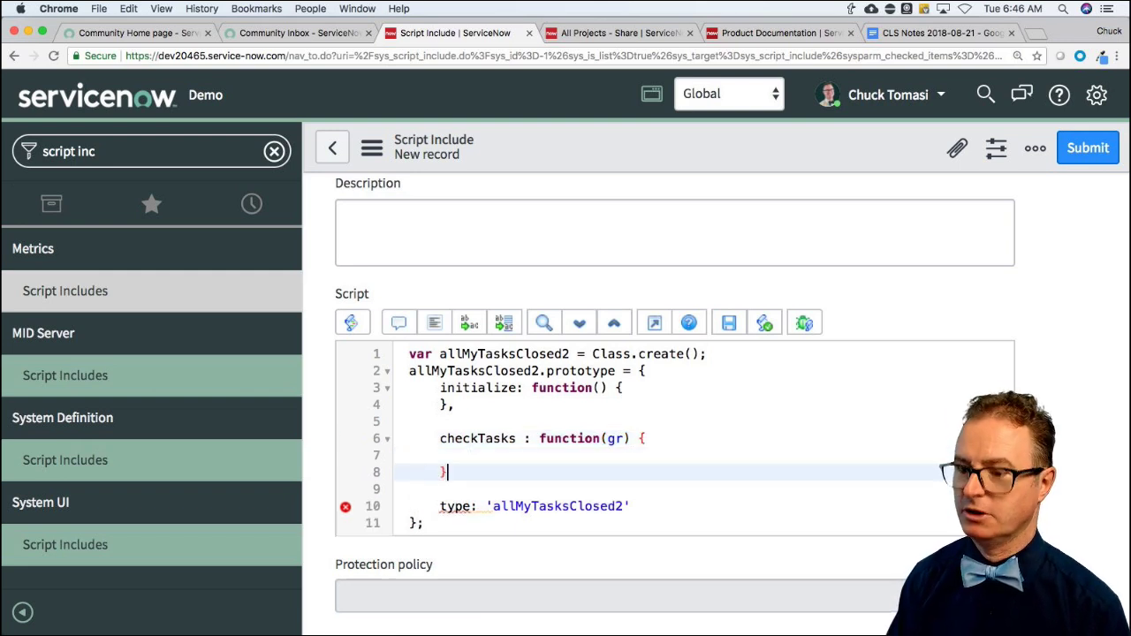
pyautogui.write(',')
pyautogui.press('Up')
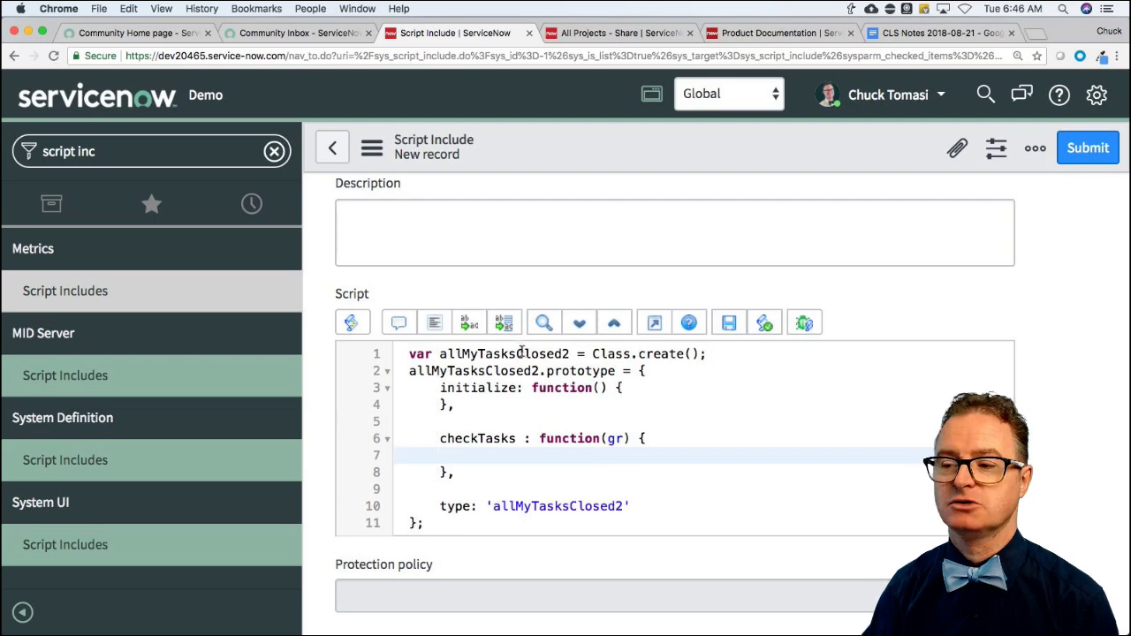
pyautogui.scroll(3, 522, 349)
# Rename the script include to myIncidentLibrary and check the class name updates throughout the script.
pyautogui.doubleClick(403, 231)
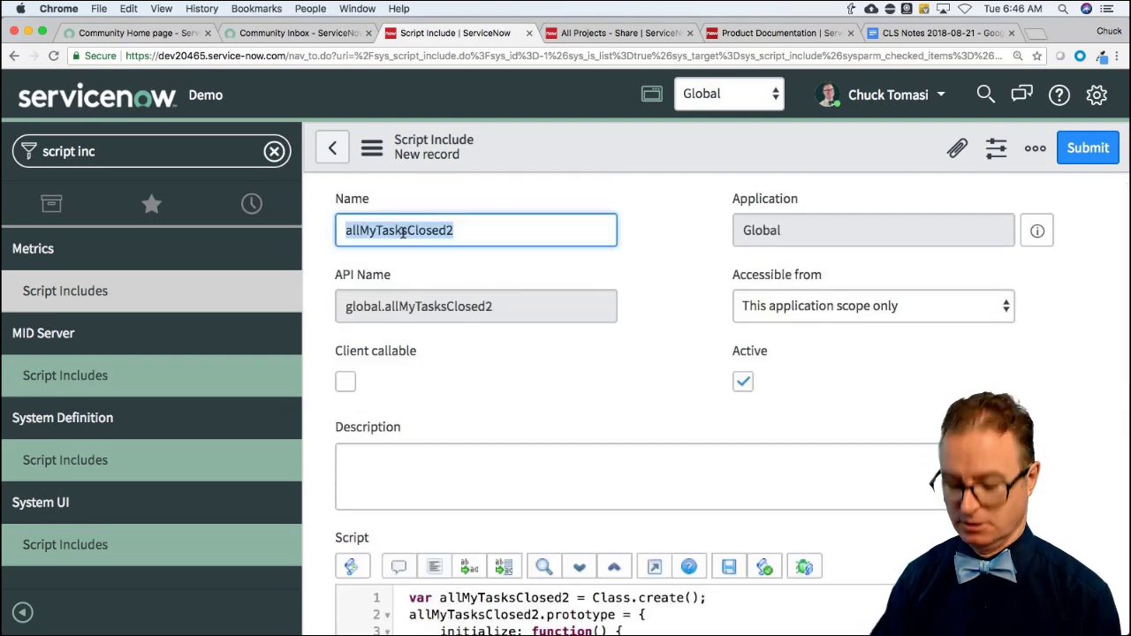
pyautogui.write('myIncident')
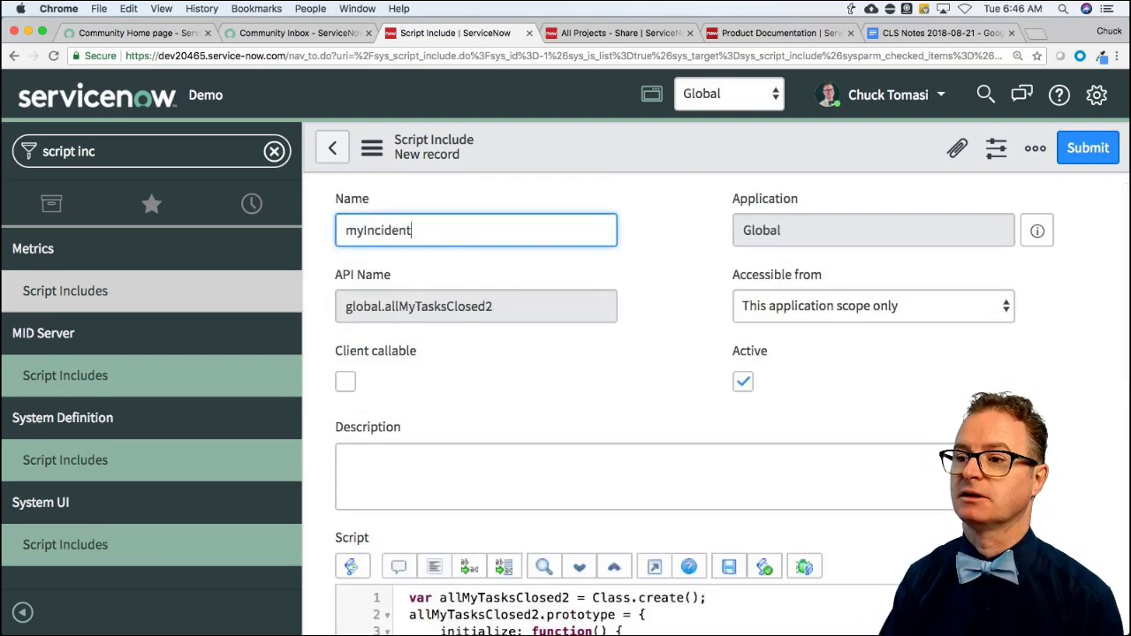
pyautogui.write('Library')
pyautogui.press('Tab')
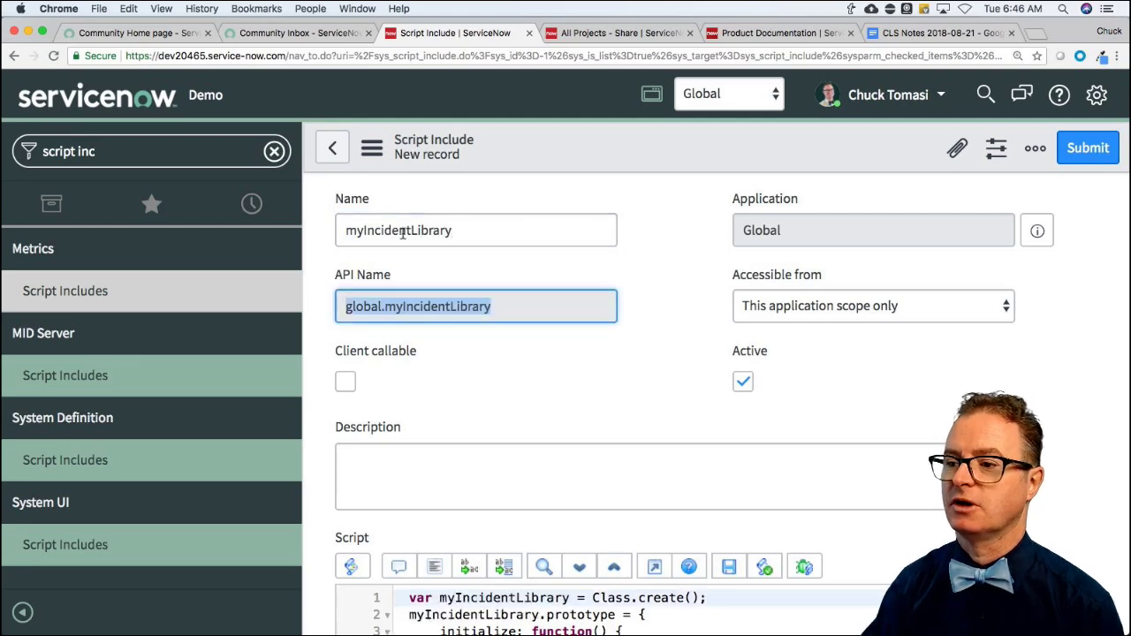
pyautogui.scroll(-1, 575, 344)
pyautogui.scroll(-5, 575, 344)
pyautogui.click(494, 301)
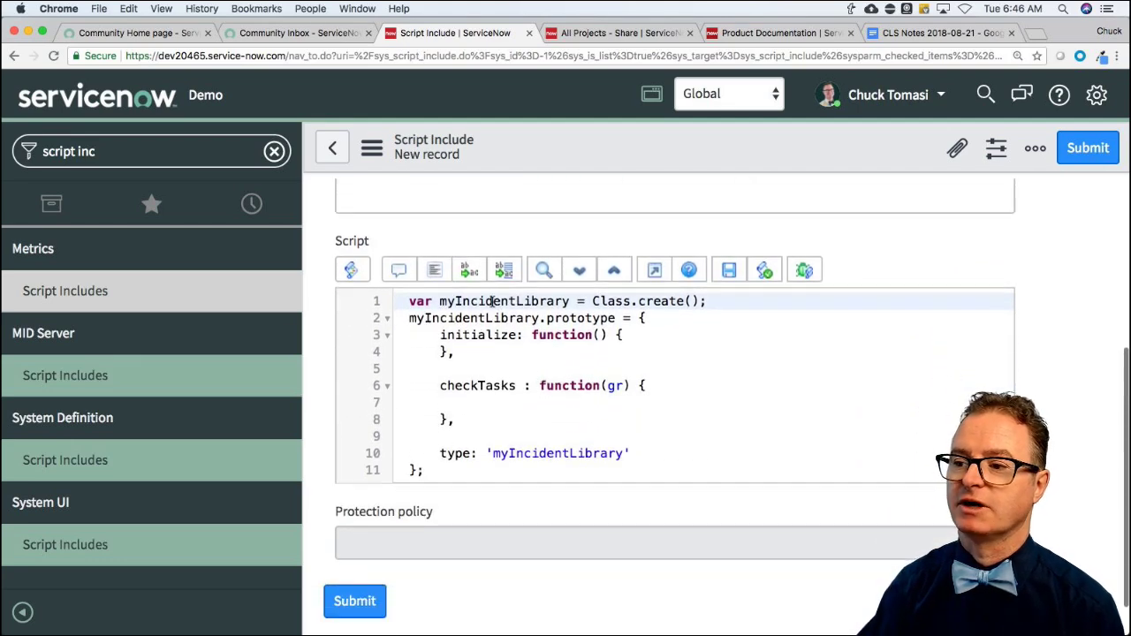
pyautogui.doubleClick(494, 301)
pyautogui.doubleClick(468, 319)
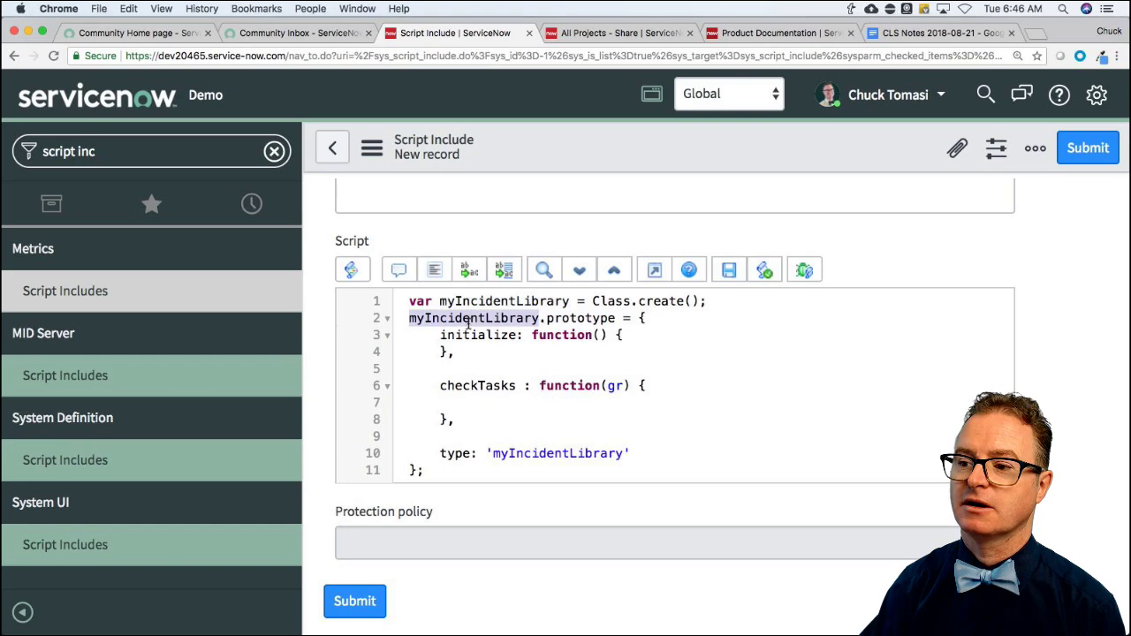
pyautogui.click(546, 454)
pyautogui.doubleClick(546, 453)
# Add '// processing happens here' inside checkTasks and submit the record.
pyautogui.click(569, 397)
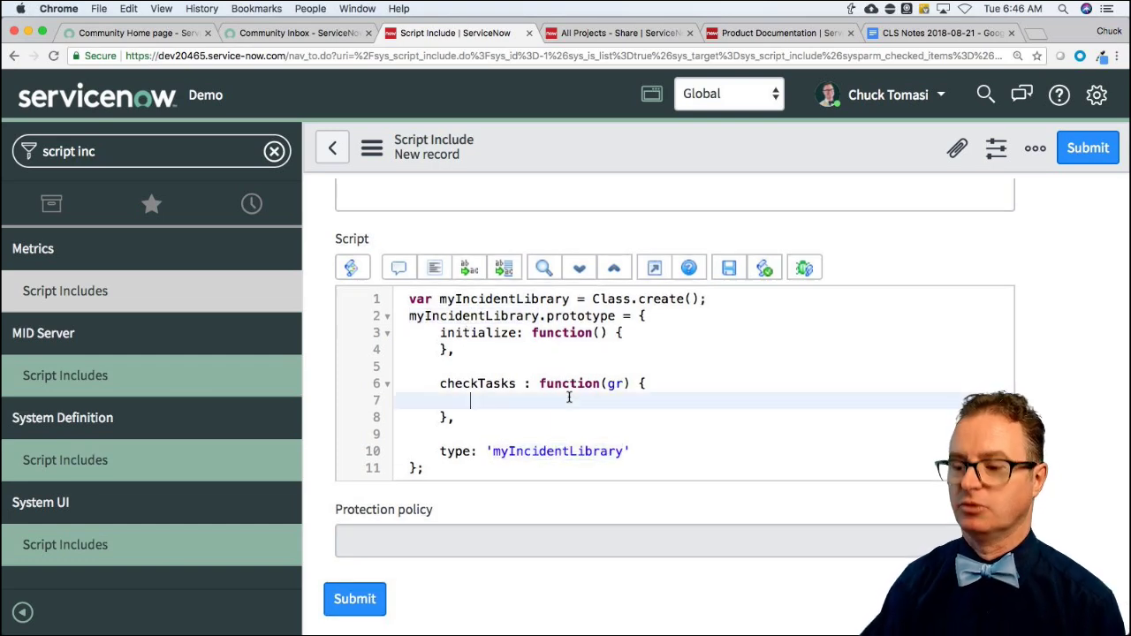
pyautogui.write('// process')
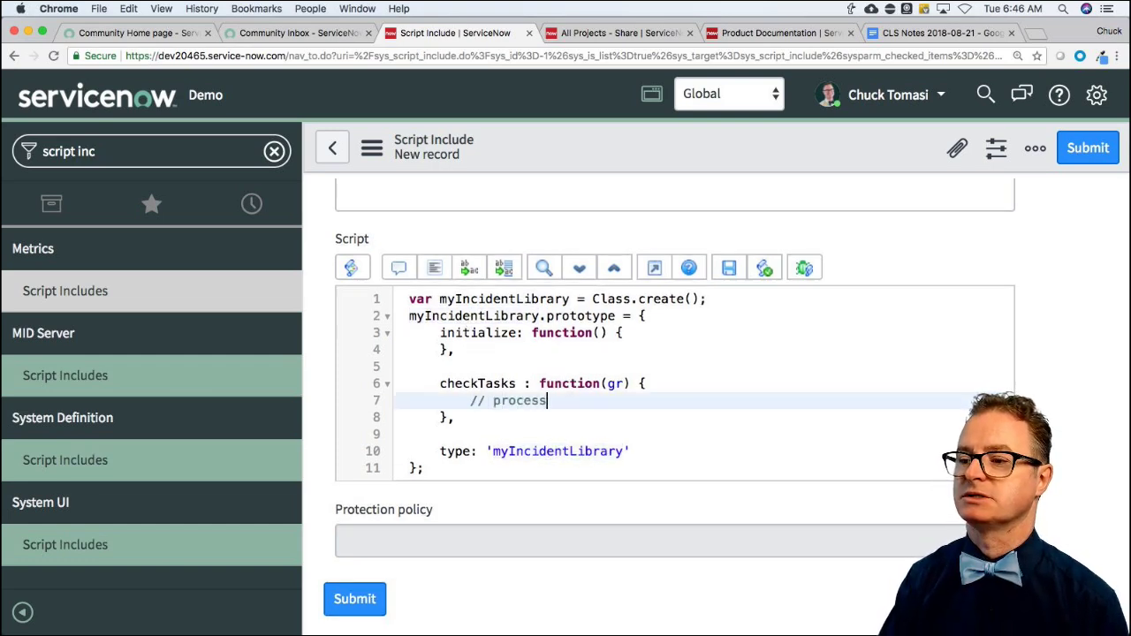
pyautogui.write('ing happens here')
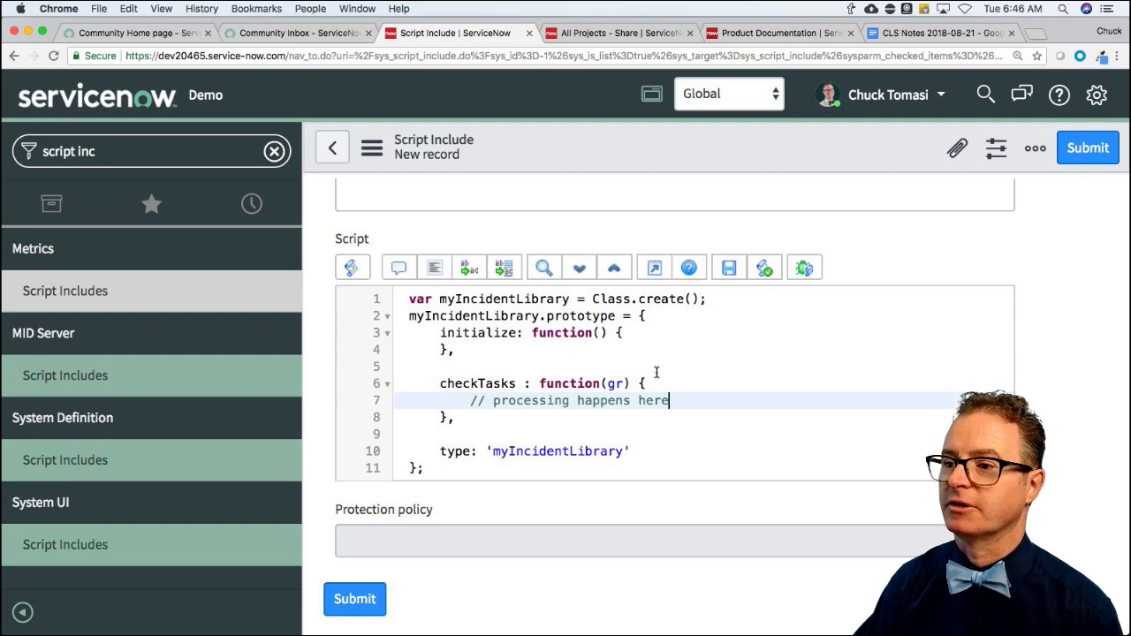
pyautogui.click(1085, 148)
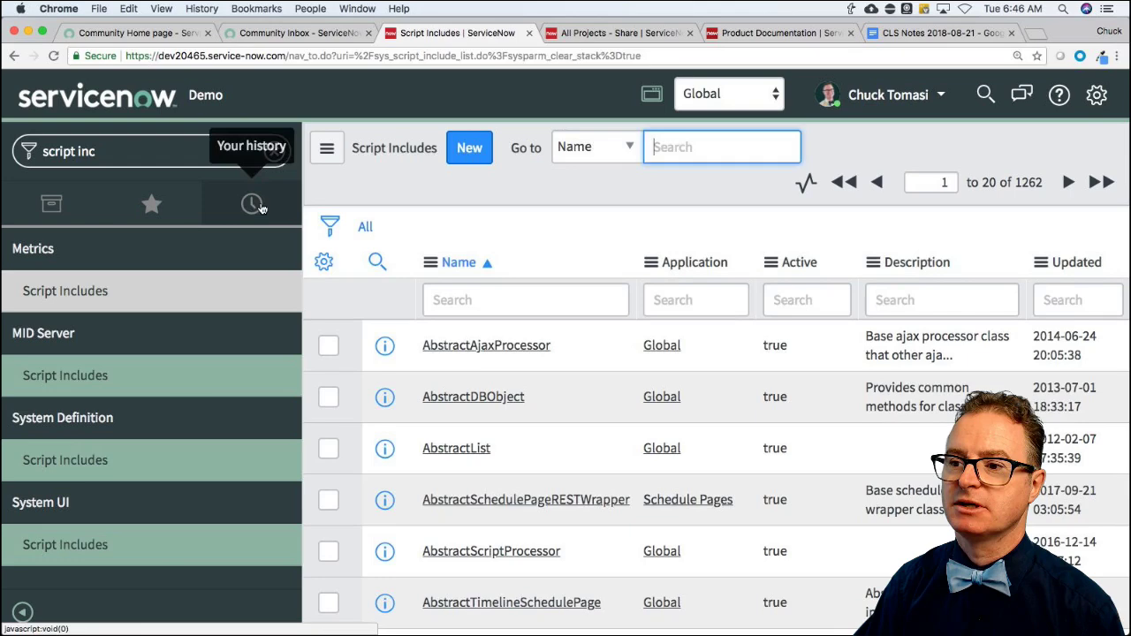
# Reopen Business Rule Test BR from navigator history and scroll to its Advanced condition.
pyautogui.click(252, 204)
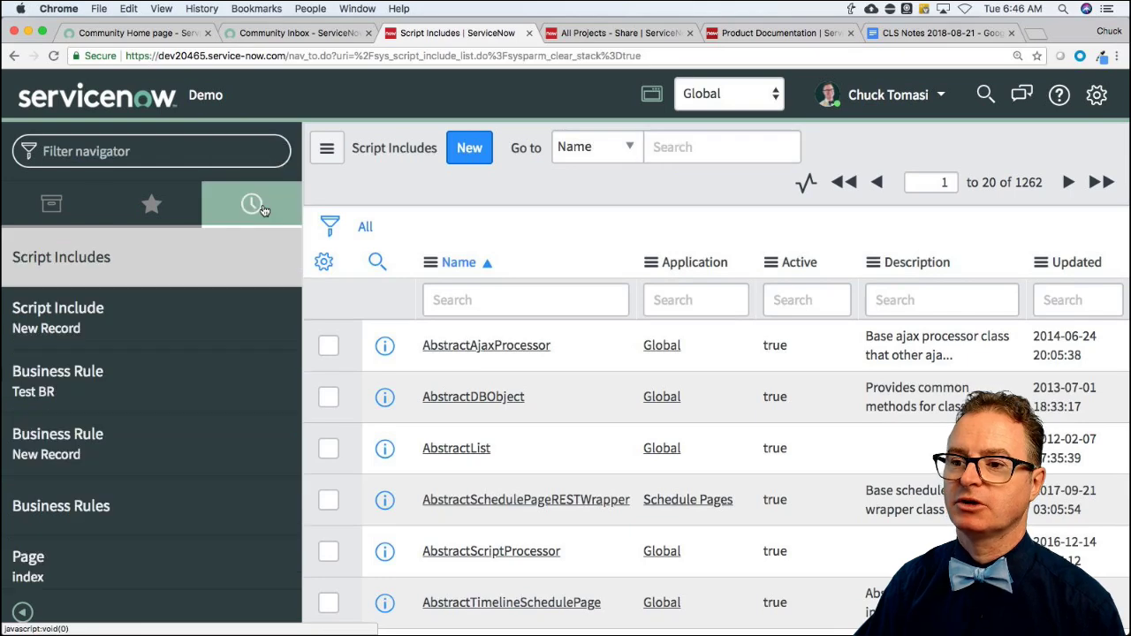
pyautogui.click(121, 389)
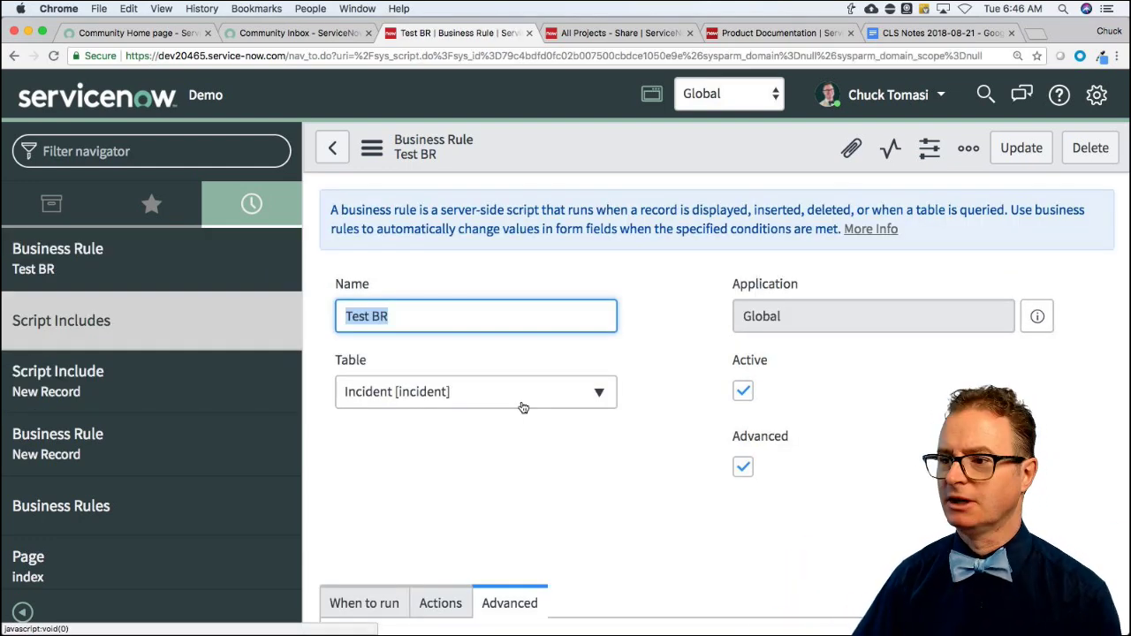
pyautogui.scroll(-5, 624, 490)
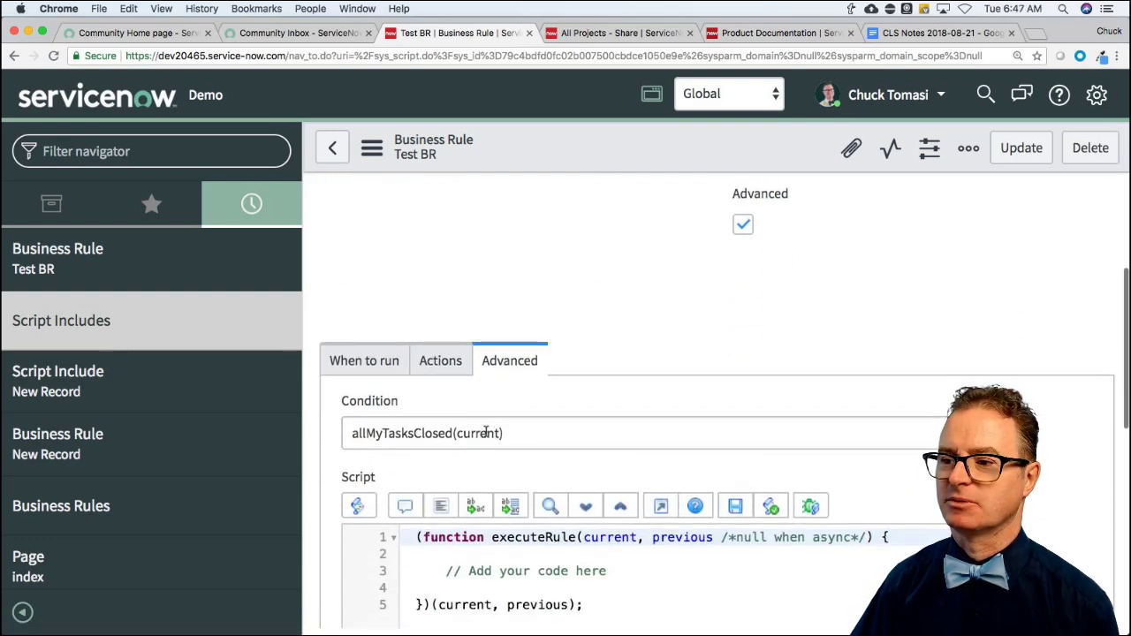
# Replace the condition with new myIncident().checkTasks(current).
pyautogui.click(353, 433)
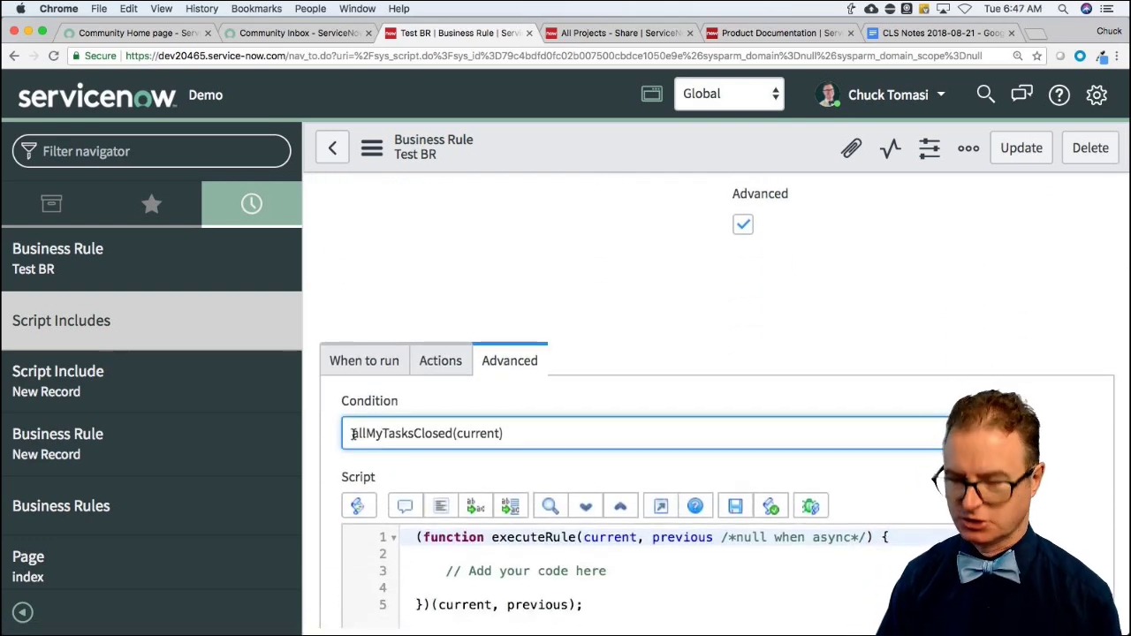
pyautogui.press('super+a')
pyautogui.write('new m')
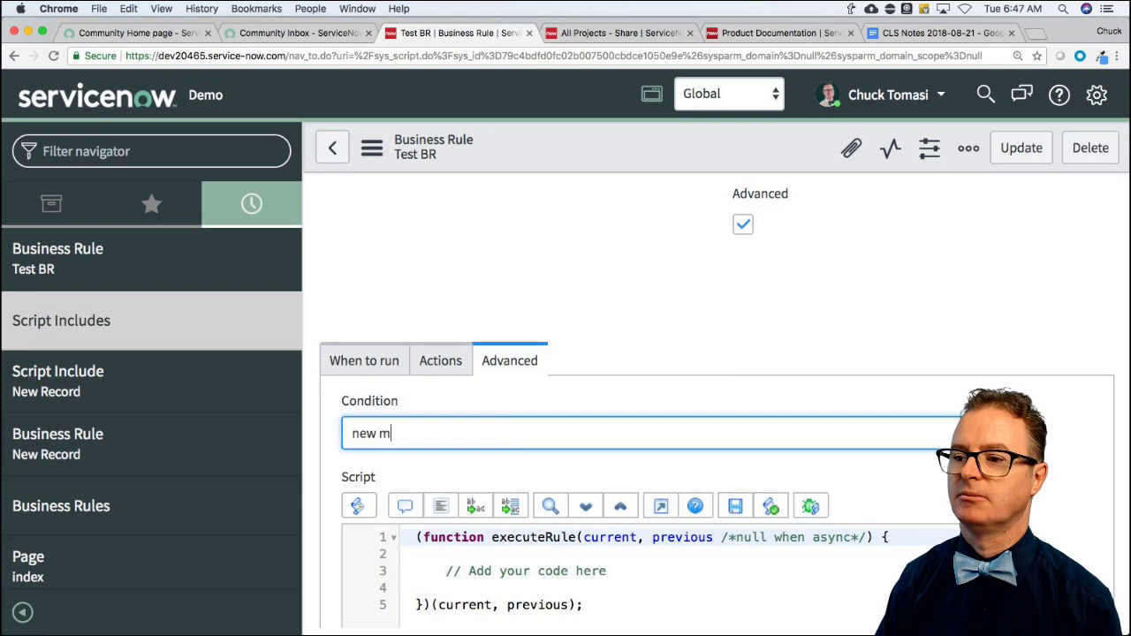
pyautogui.write('yInclude')
pyautogui.press('BackSpace')
pyautogui.press('BackSpace')
pyautogui.press('BackSpace')
pyautogui.press('BackSpace')
pyautogui.press('BackSpace')
pyautogui.press('BackSpace')
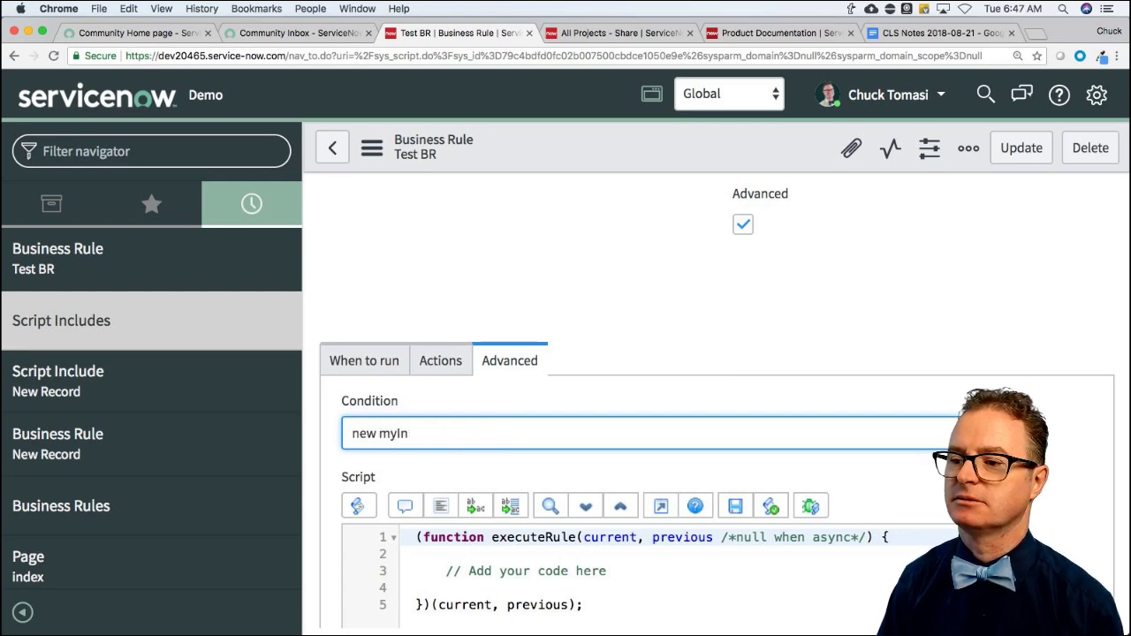
pyautogui.write('nf')
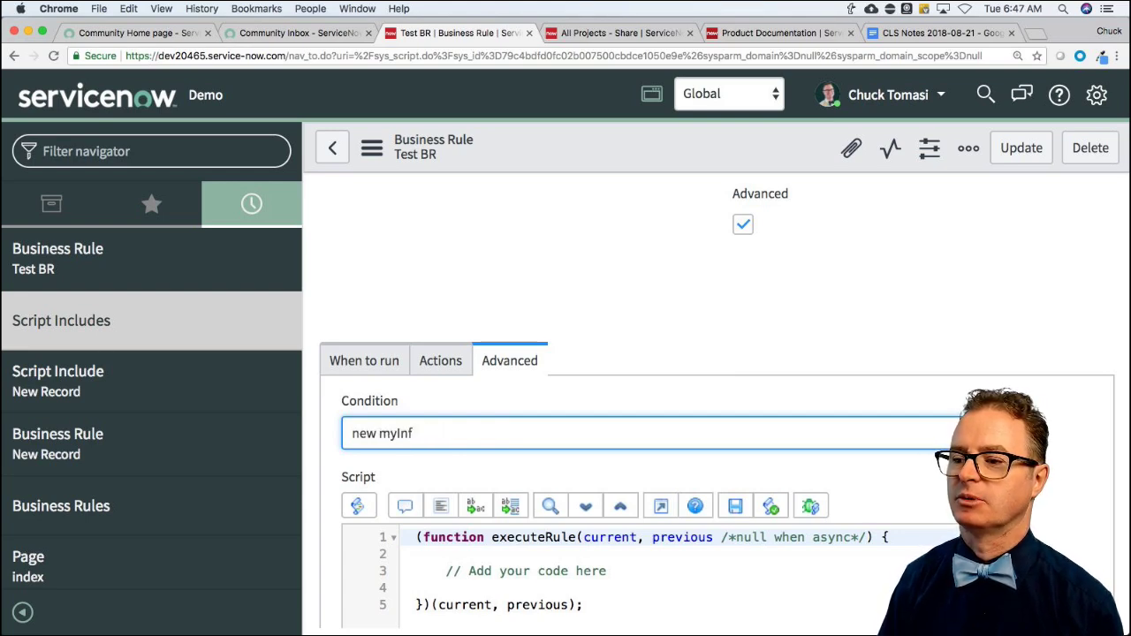
pyautogui.press('BackSpace')
pyautogui.write('cident')
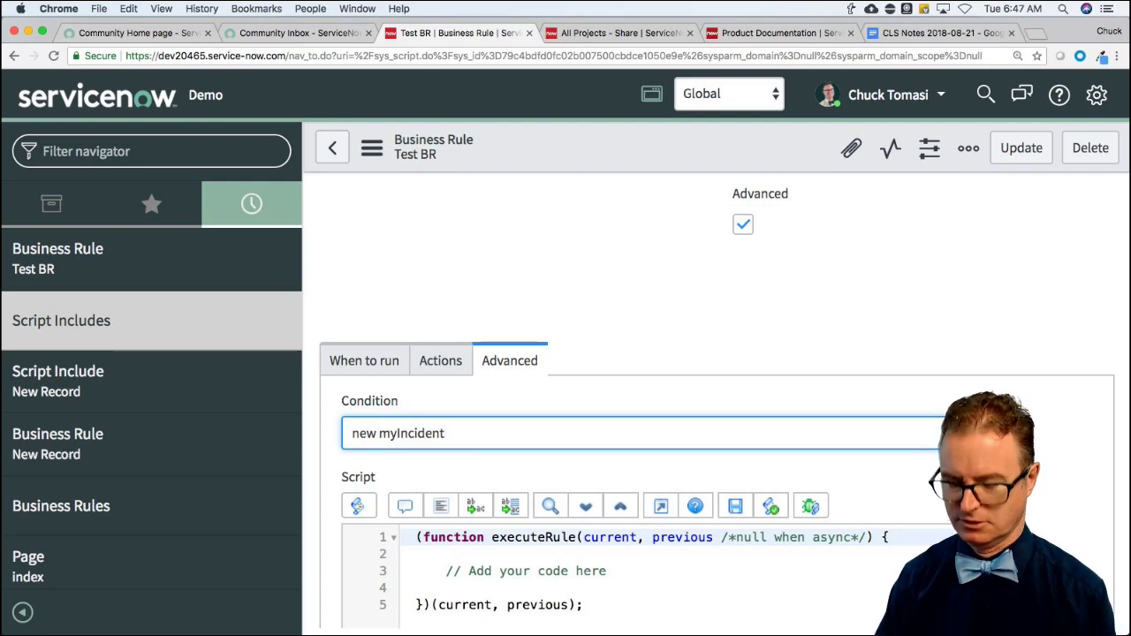
pyautogui.write('().')
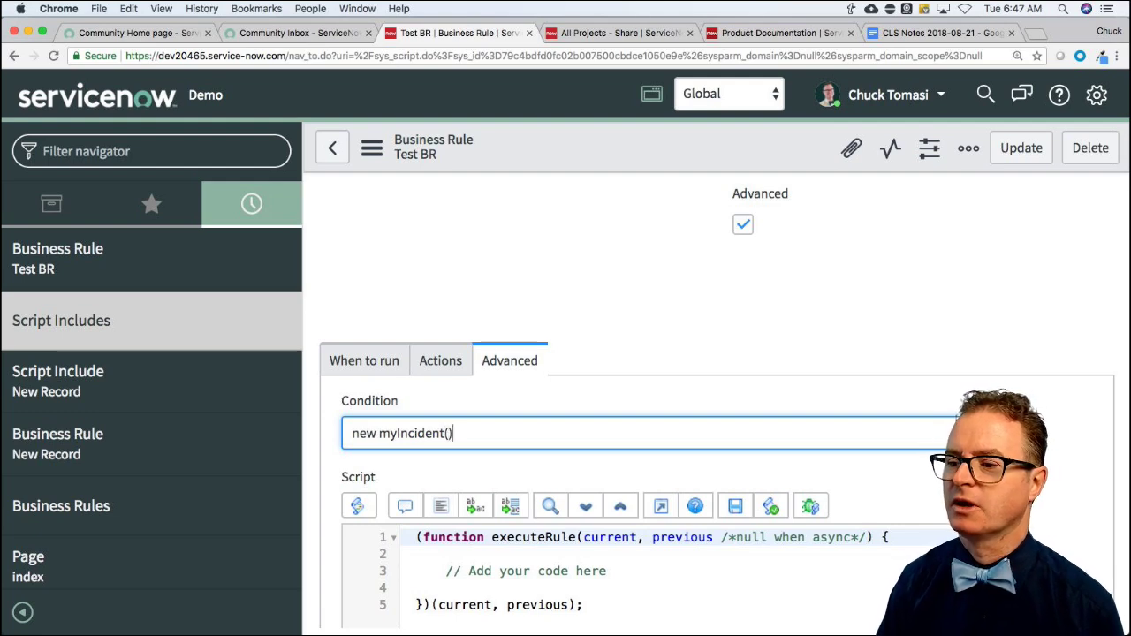
pyautogui.write('check')
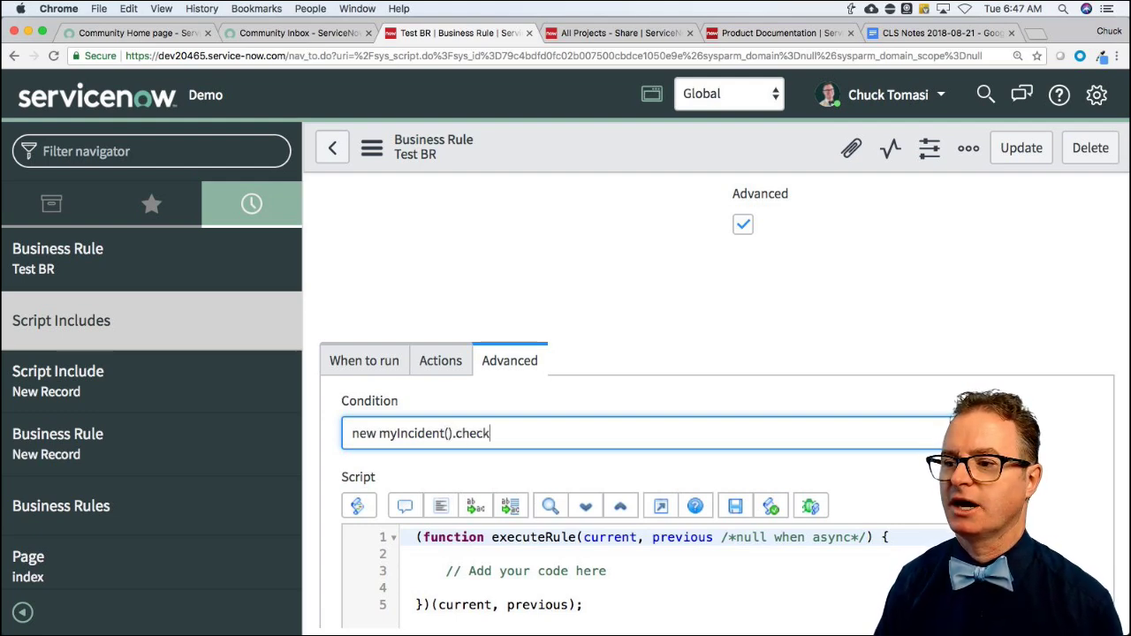
pyautogui.write('Tasks(current)')
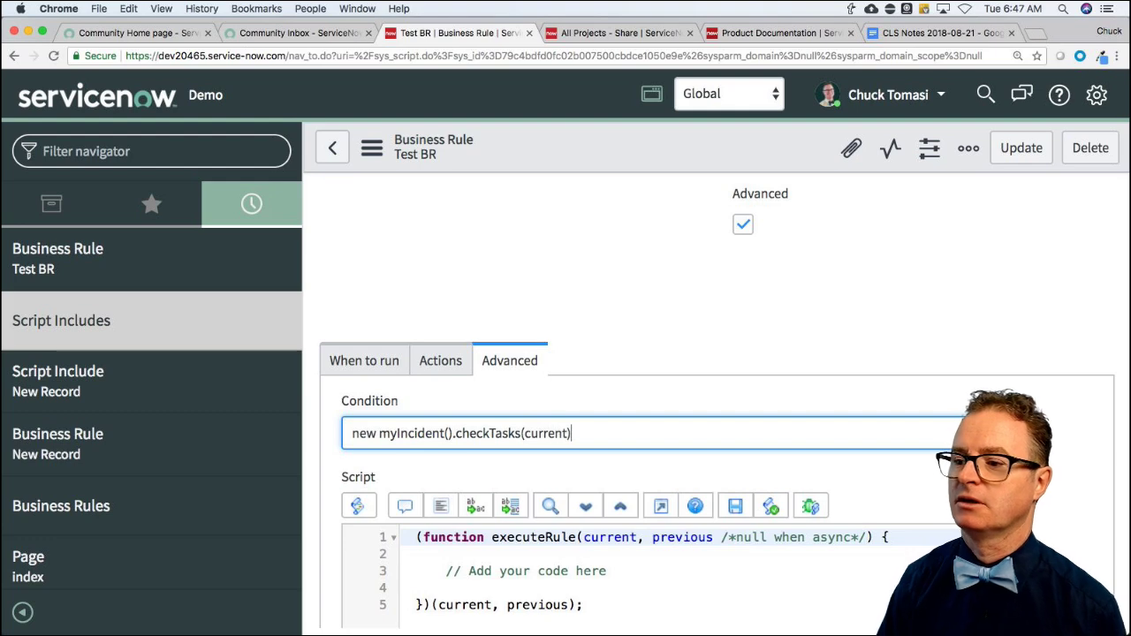
# Highlight the myIncident class, checkTasks method and current argument in the new condition.
pyautogui.doubleClick(400, 435)
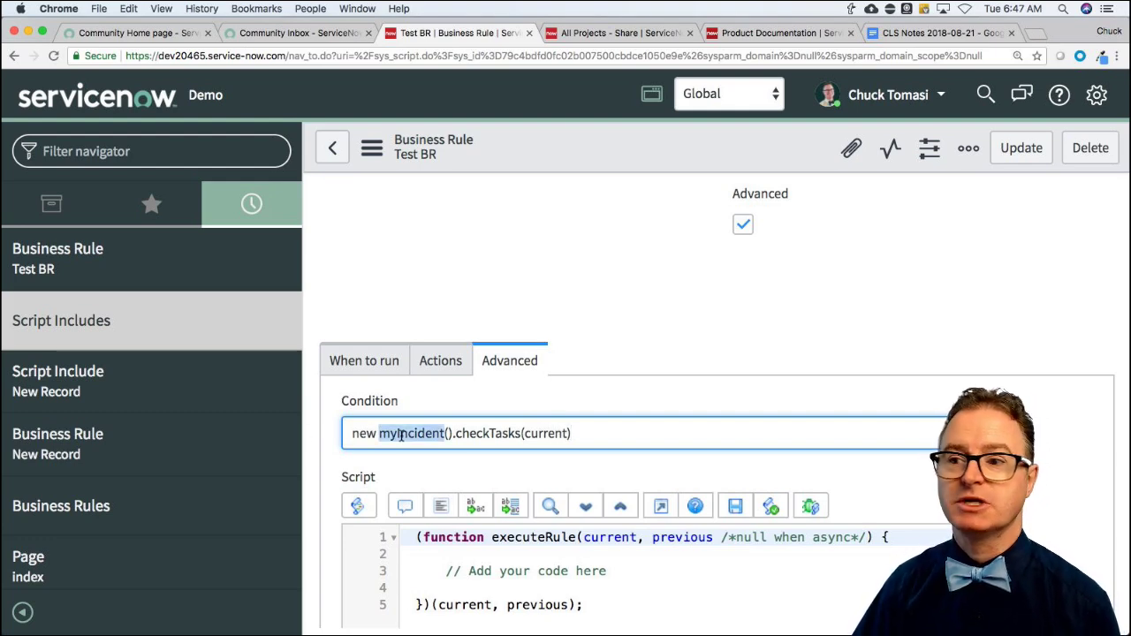
pyautogui.doubleClick(485, 434)
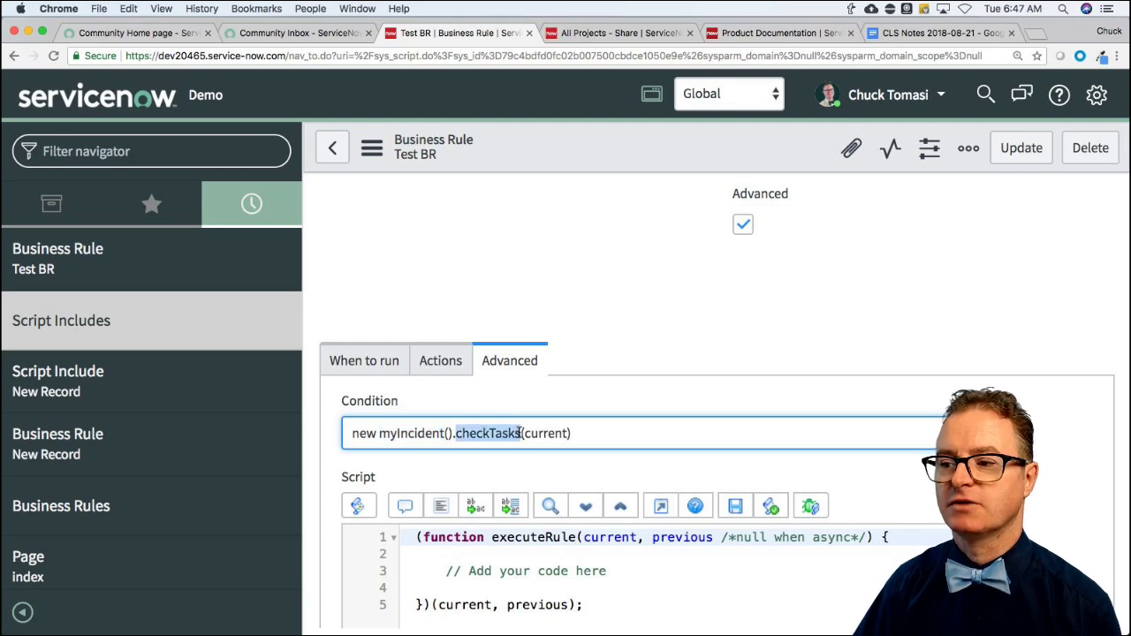
pyautogui.click(555, 434)
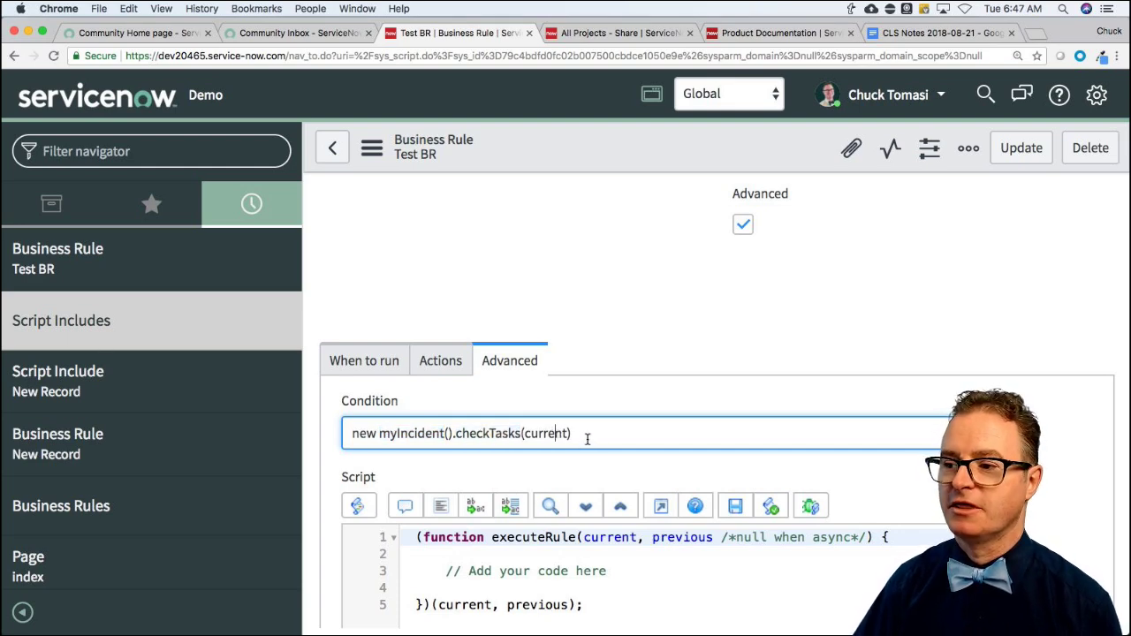
pyautogui.click(588, 438)
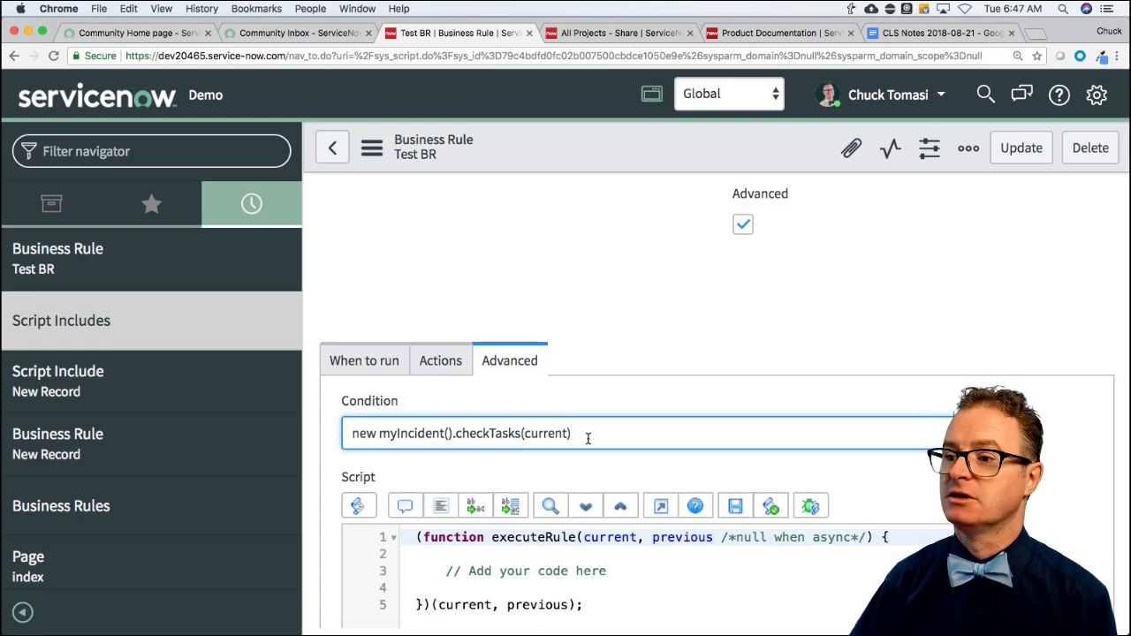
pyautogui.scroll(-3, 583, 439)
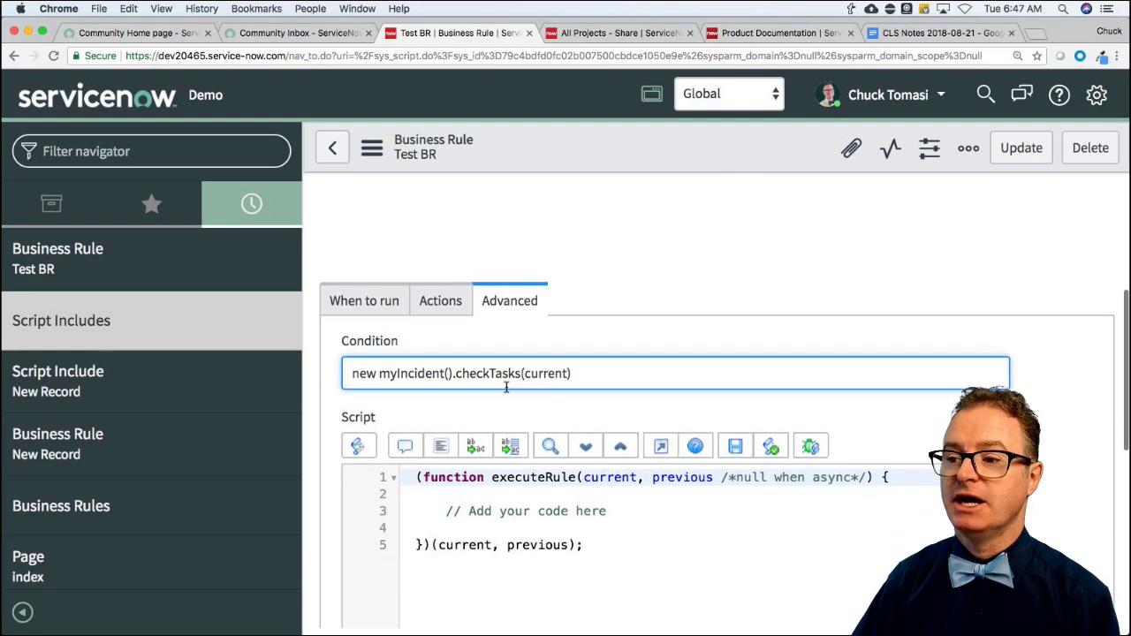
# Update Test BR so it keeps the new myIncident().checkTasks(current) condition.
pyautogui.tripleClick(485, 375)
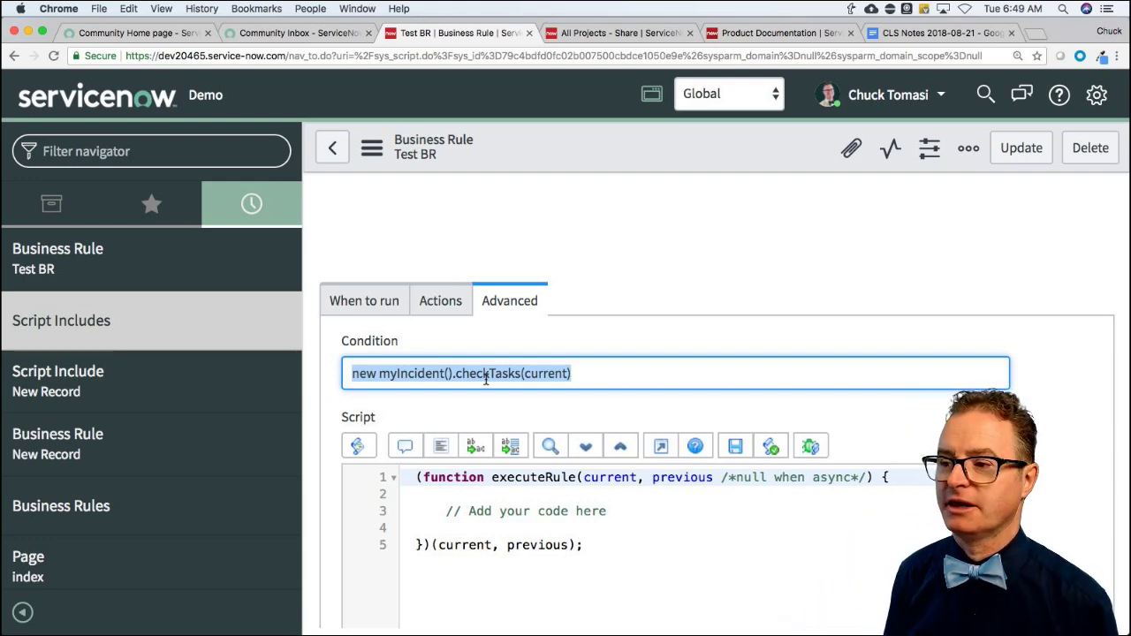
pyautogui.scroll(-5, 482, 384)
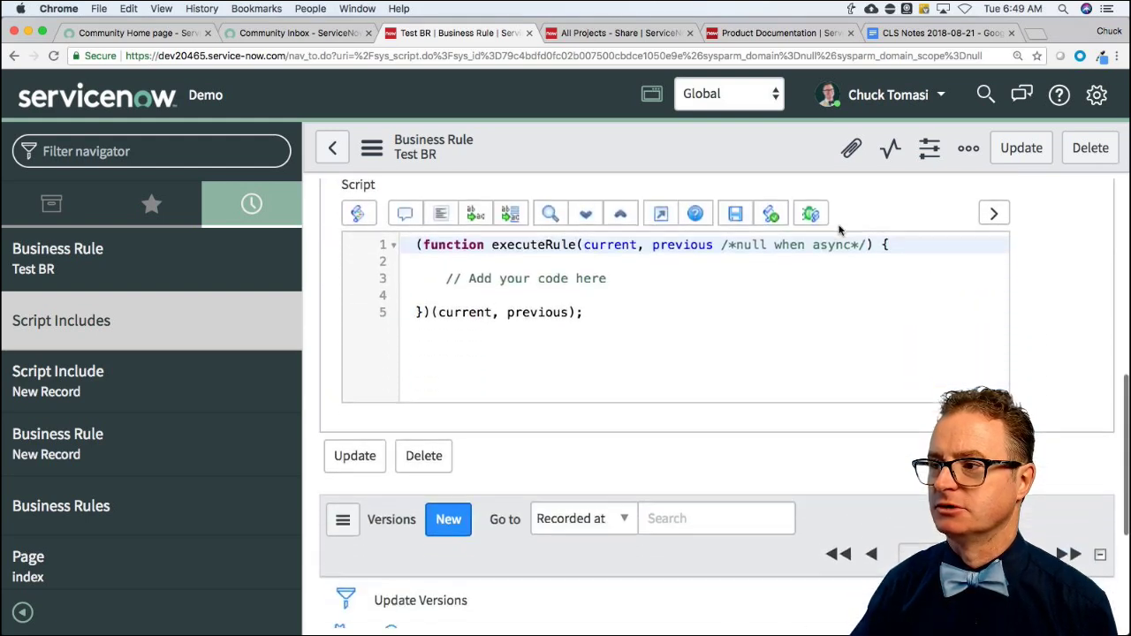
pyautogui.click(1020, 154)
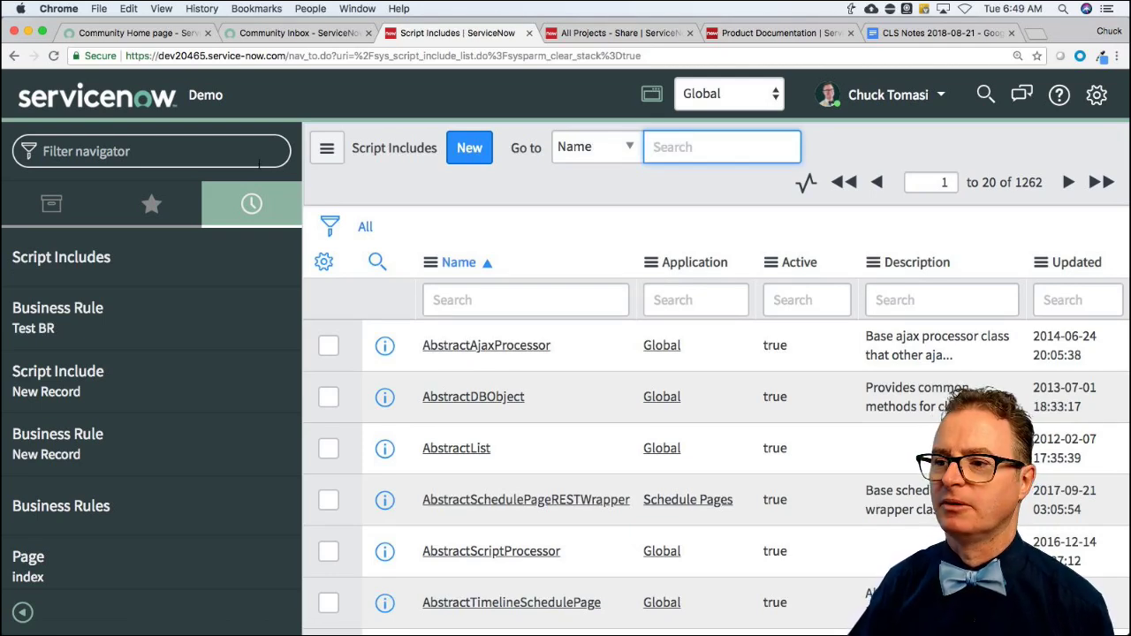
# Open and read the Community question about detecting parent or child domains in a business rule.
pyautogui.click(164, 33)
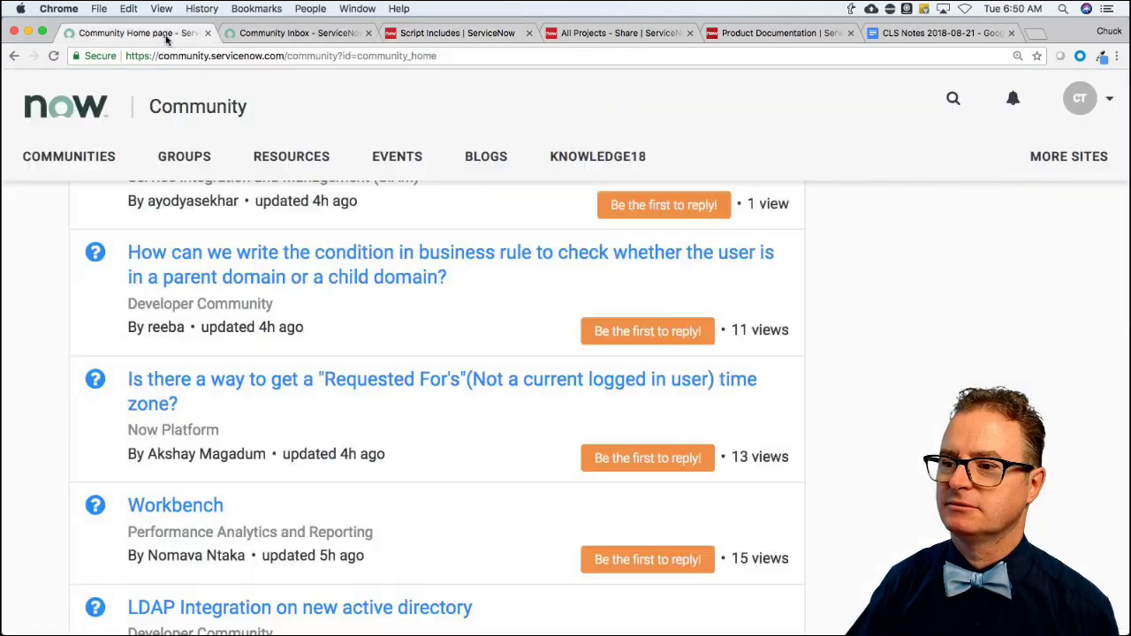
pyautogui.click(287, 281)
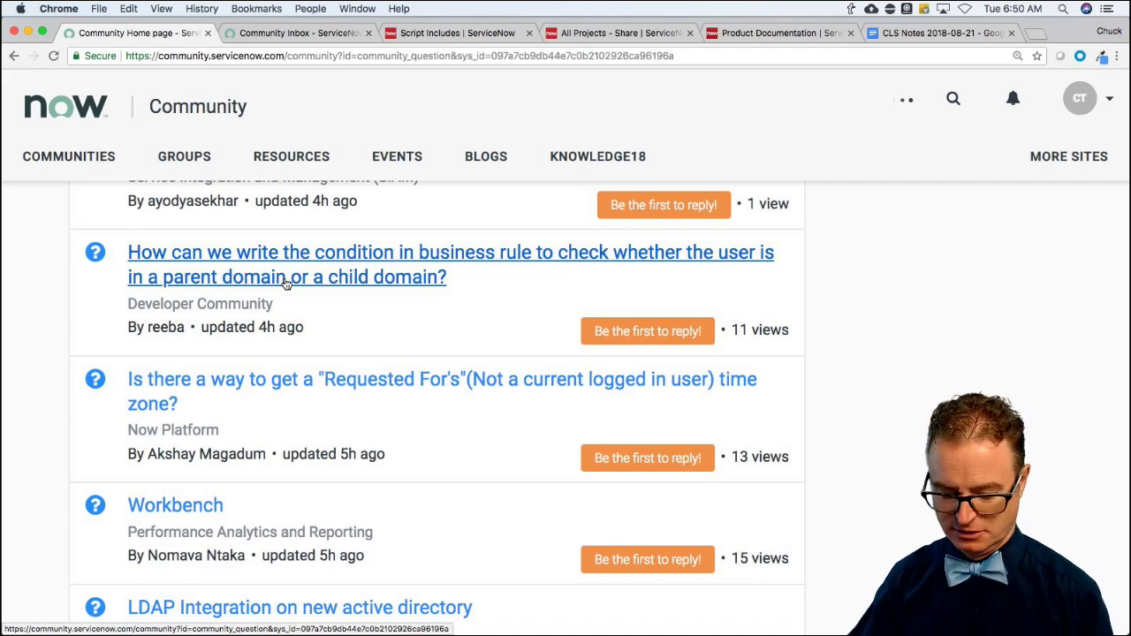
pyautogui.scroll(-3, 345, 318)
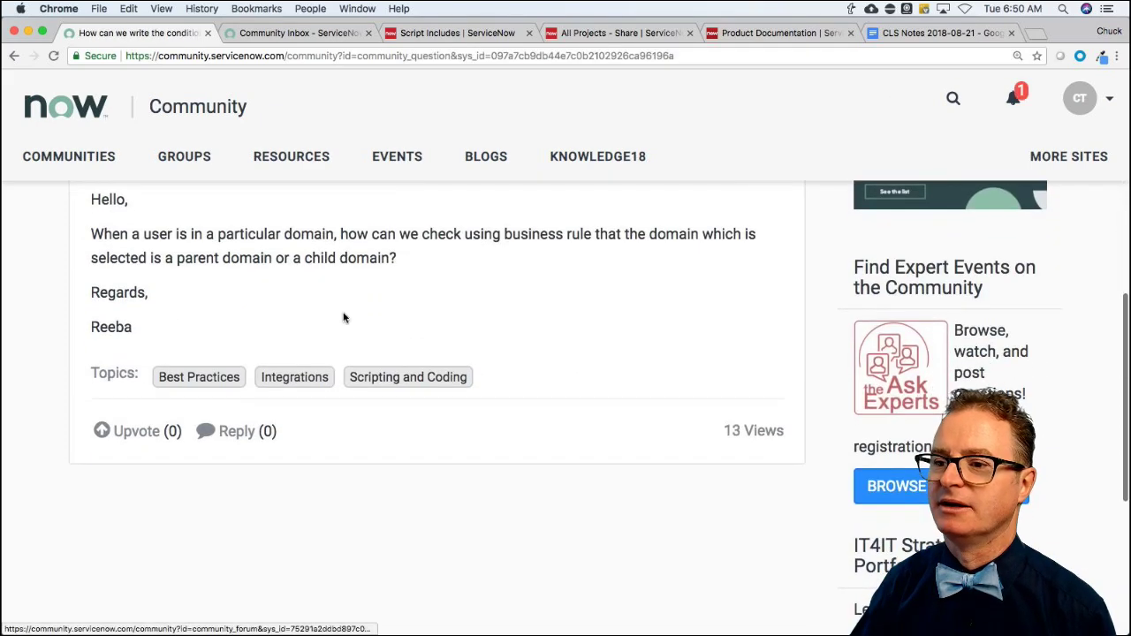
pyautogui.scroll(1, 343, 311)
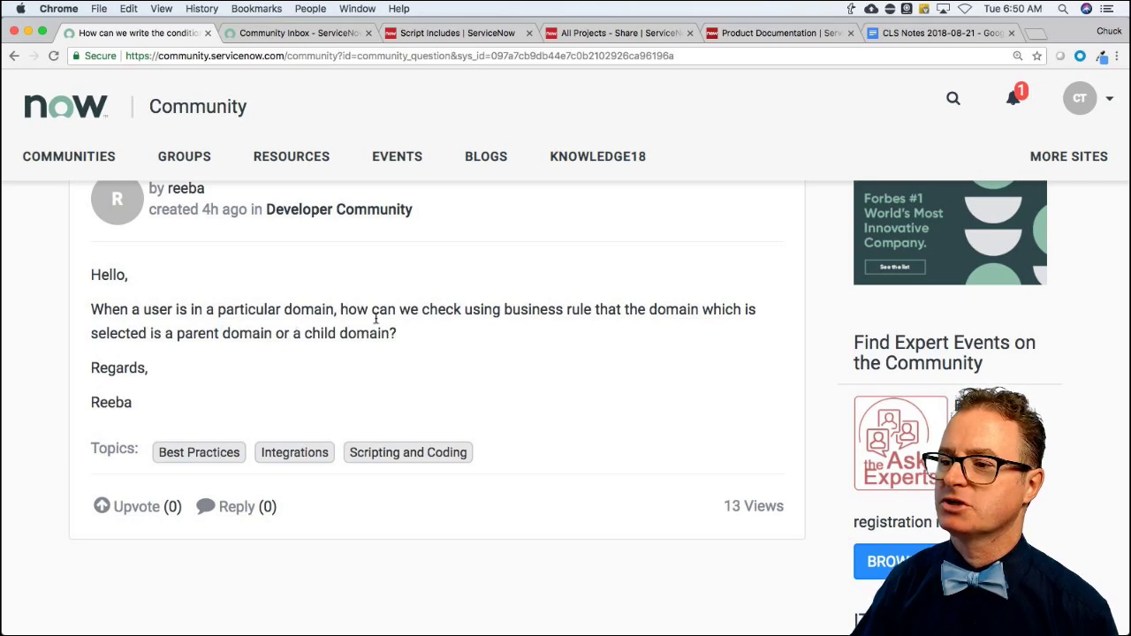
pyautogui.scroll(-1, 388, 324)
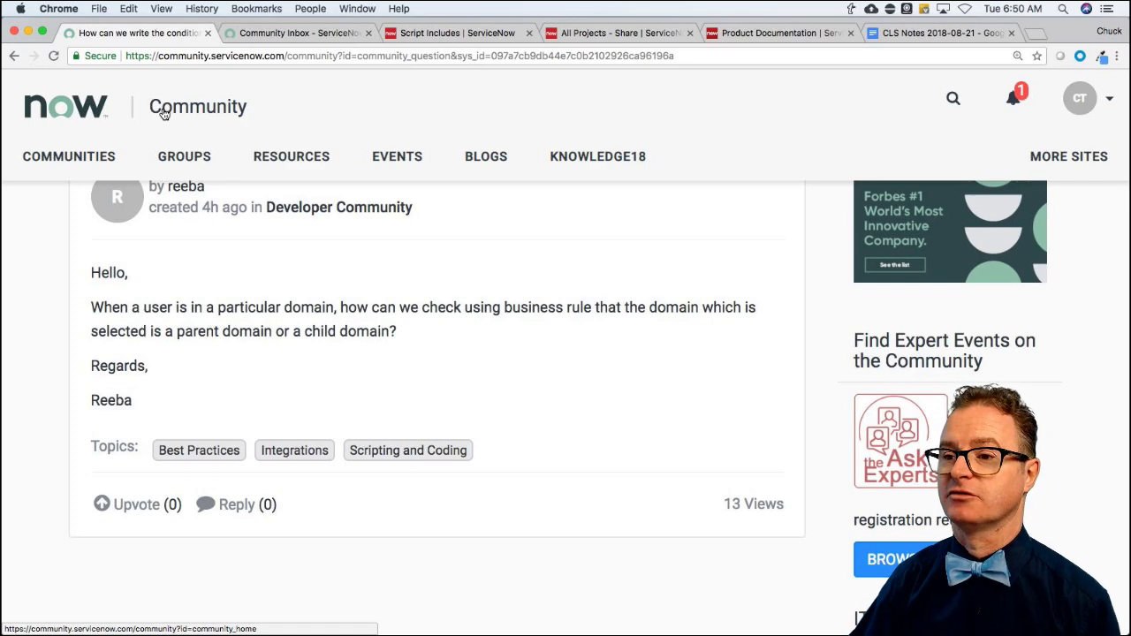
# Return to the Community home page via the now logo and scroll through it.
pyautogui.click(98, 111)
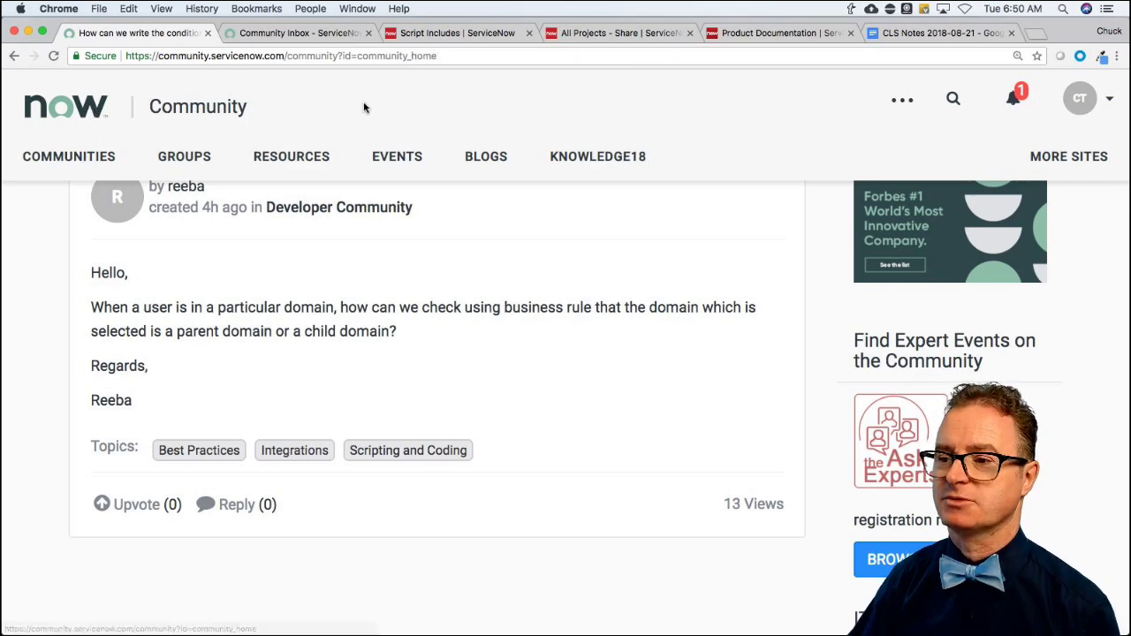
pyautogui.scroll(-2, 169, 271)
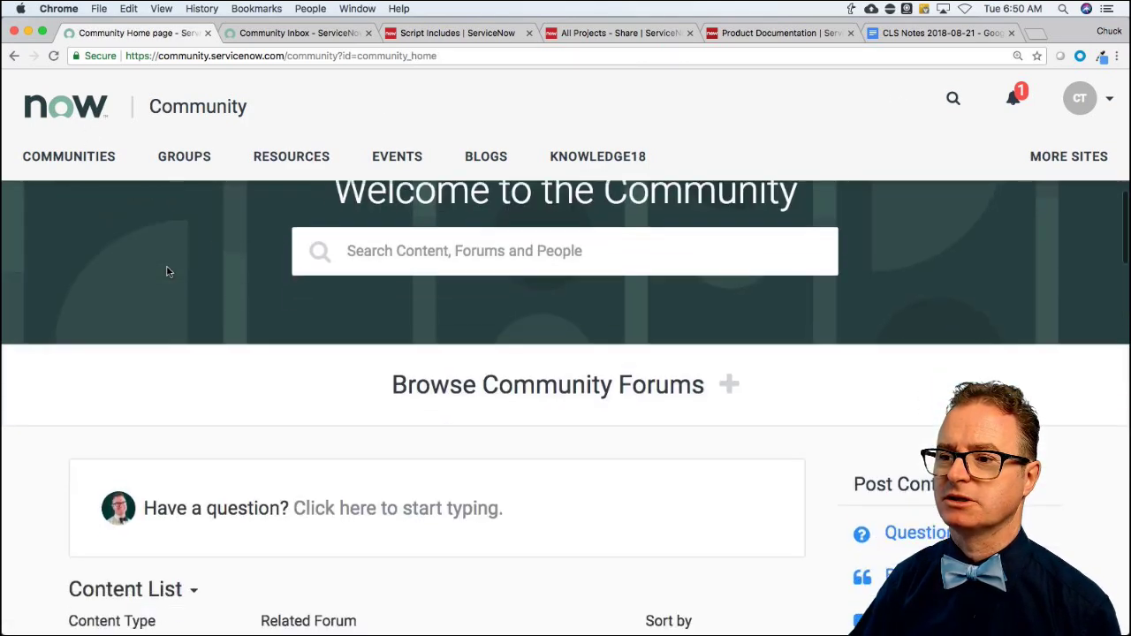
pyautogui.scroll(-5, 170, 271)
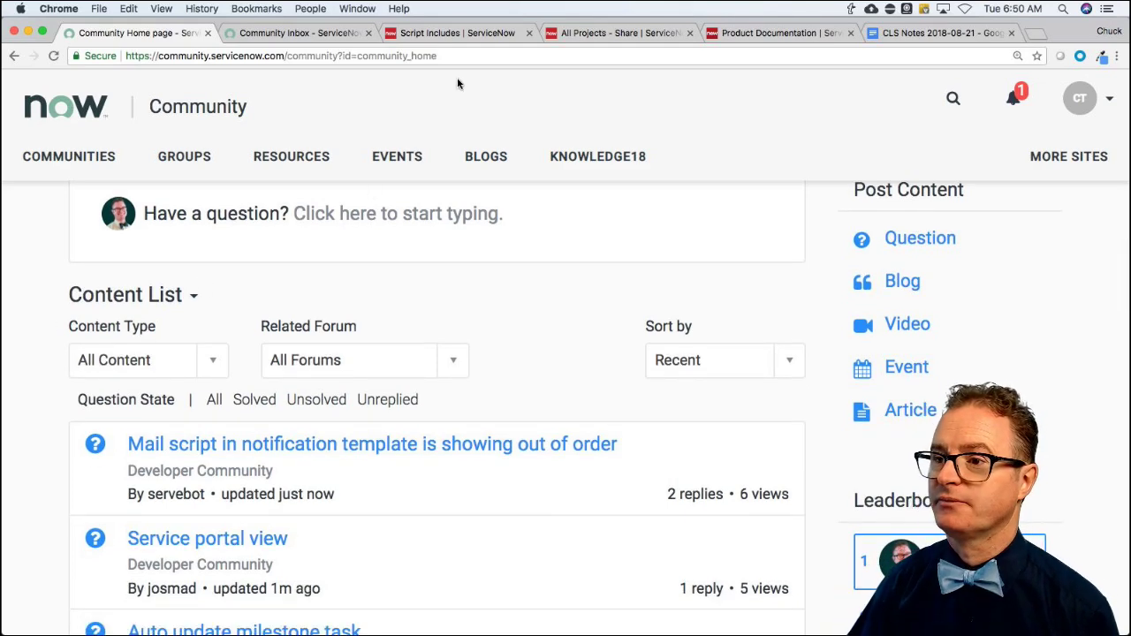
# Switch to the Community Inbox and scan the list of items.
pyautogui.click(301, 31)
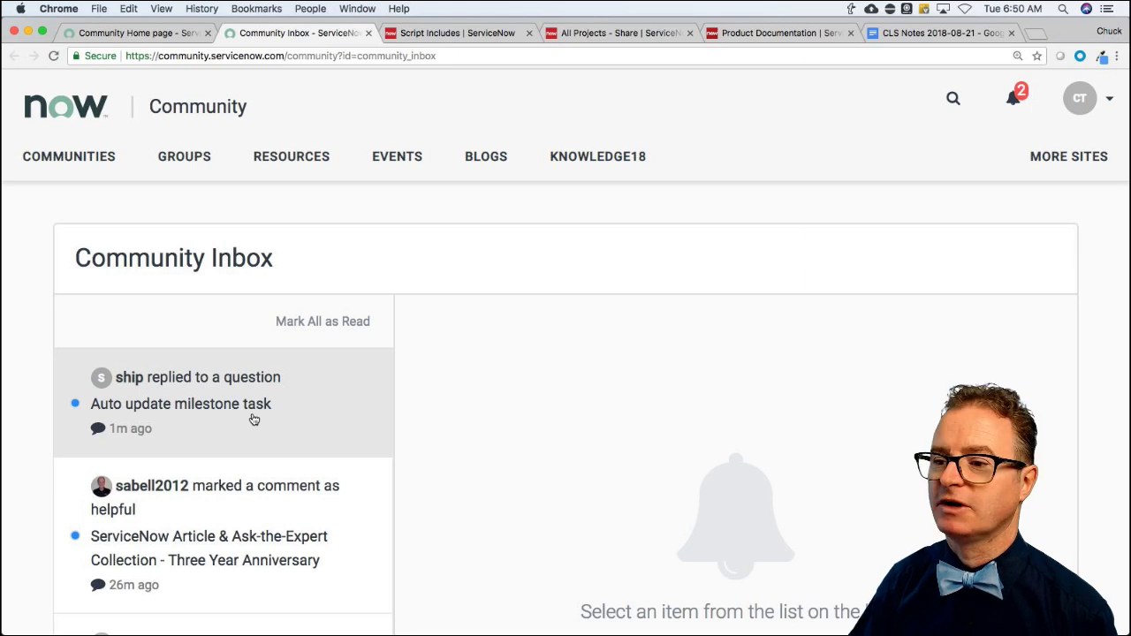
pyautogui.scroll(-2, 253, 420)
pyautogui.scroll(2, 253, 419)
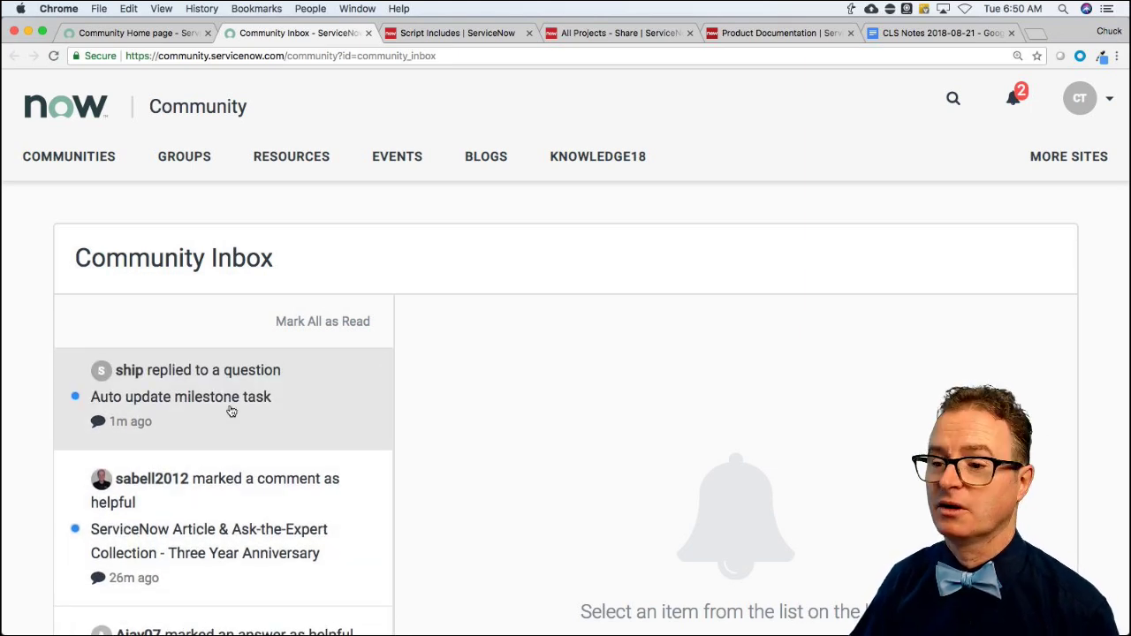
# Open 'Auto update milestone task' and read the asker's follow-up about the Milestone task requirement.
pyautogui.click(231, 411)
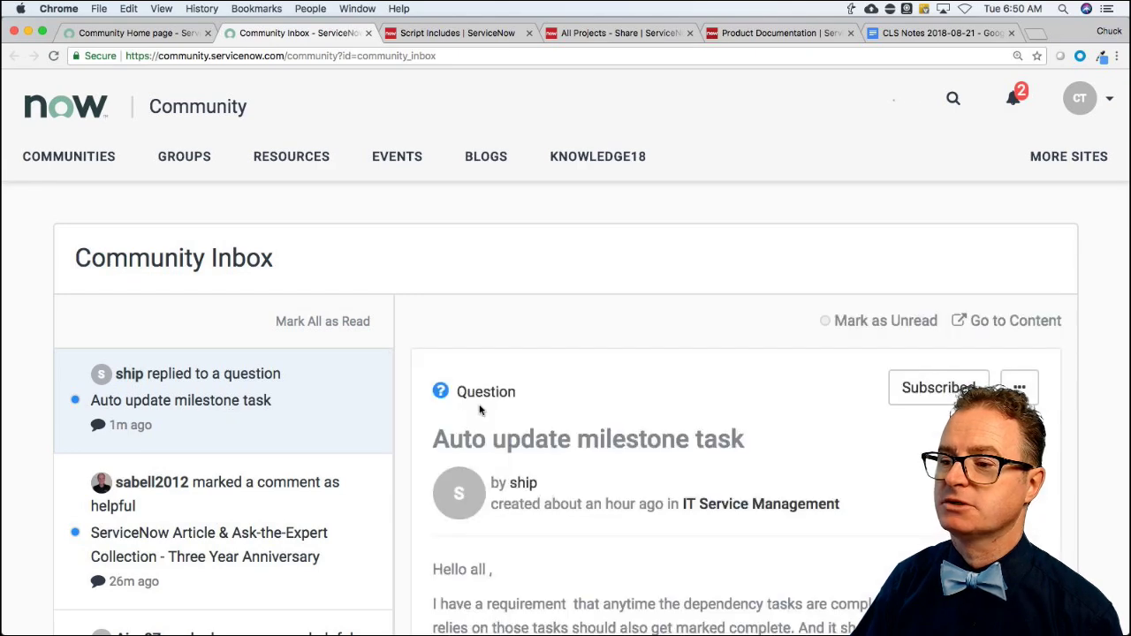
pyautogui.scroll(-10, 636, 452)
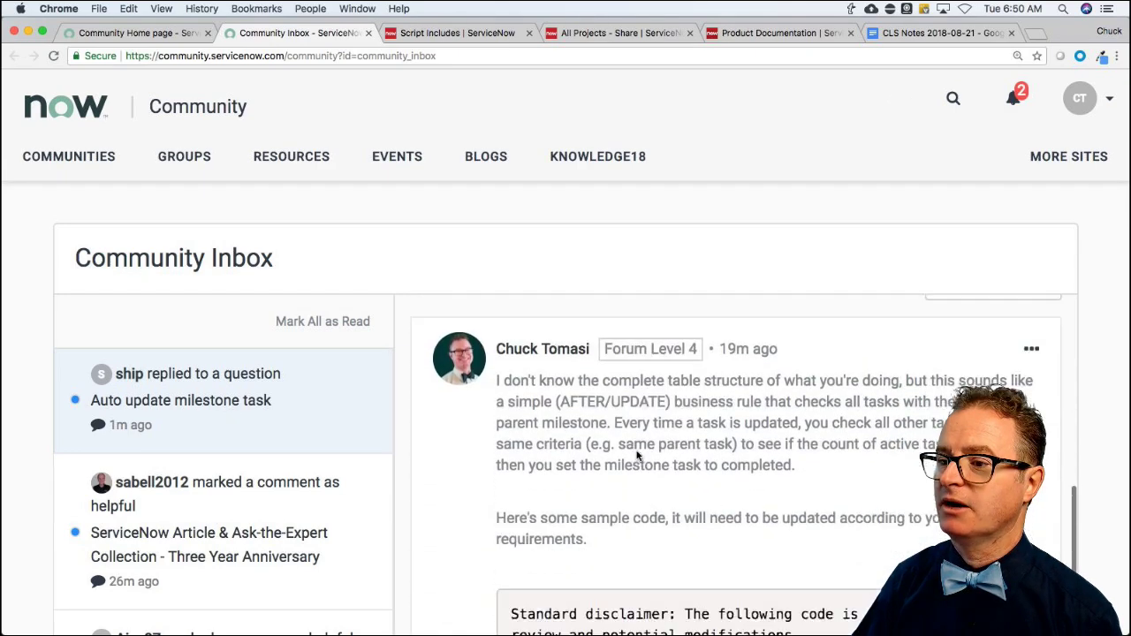
pyautogui.scroll(-8, 636, 455)
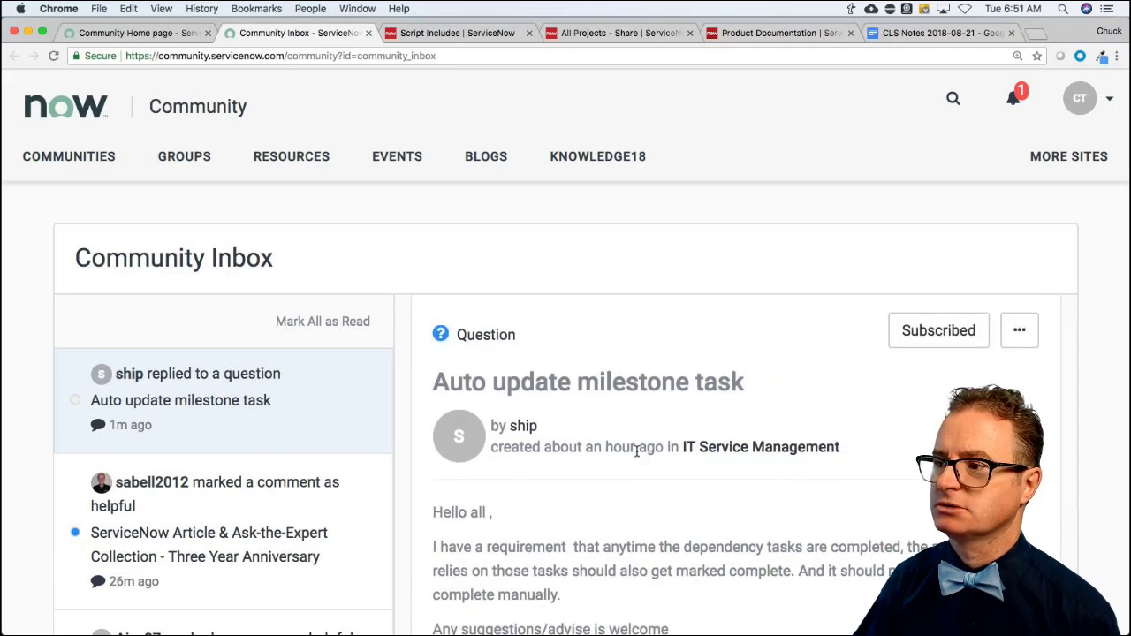
pyautogui.scroll(-1, 636, 451)
pyautogui.scroll(-10, 636, 452)
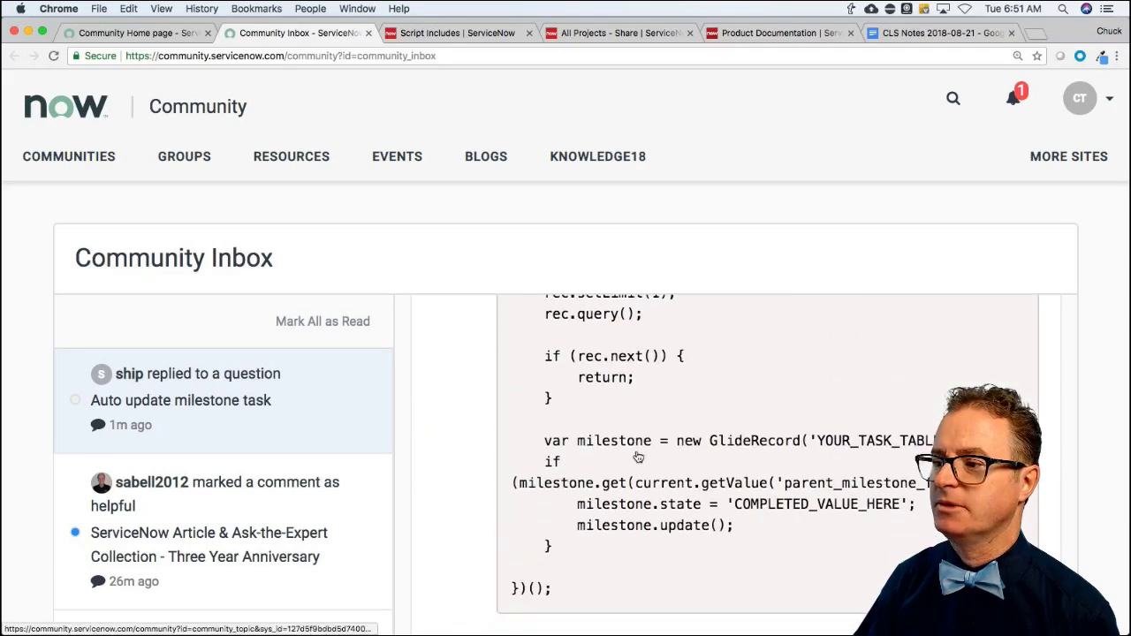
pyautogui.scroll(-3, 636, 455)
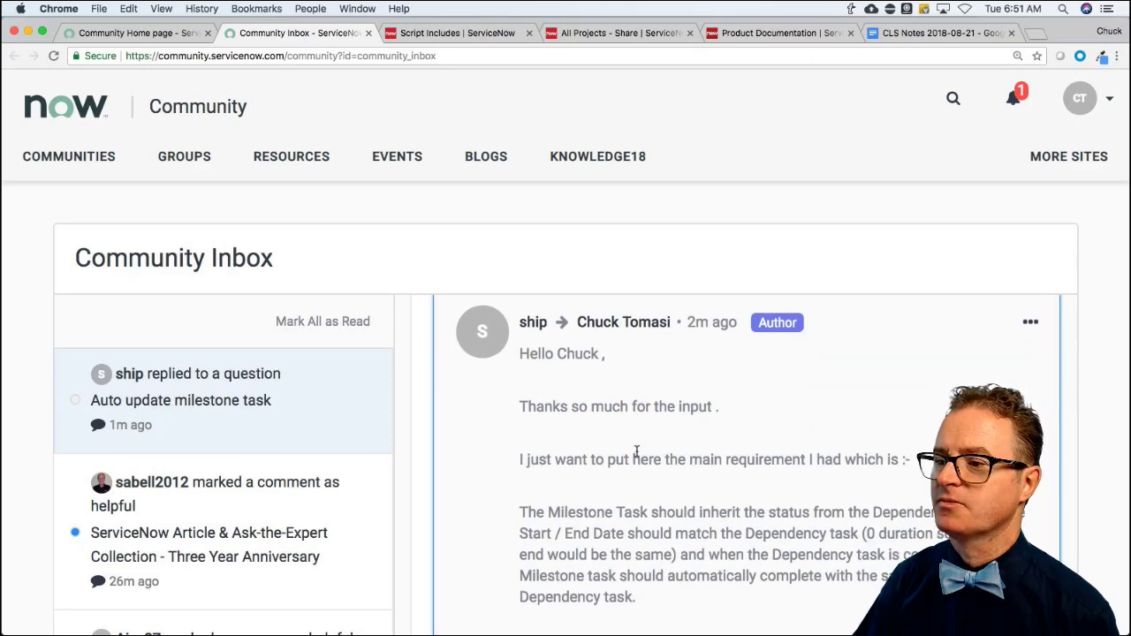
pyautogui.scroll(-2, 568, 464)
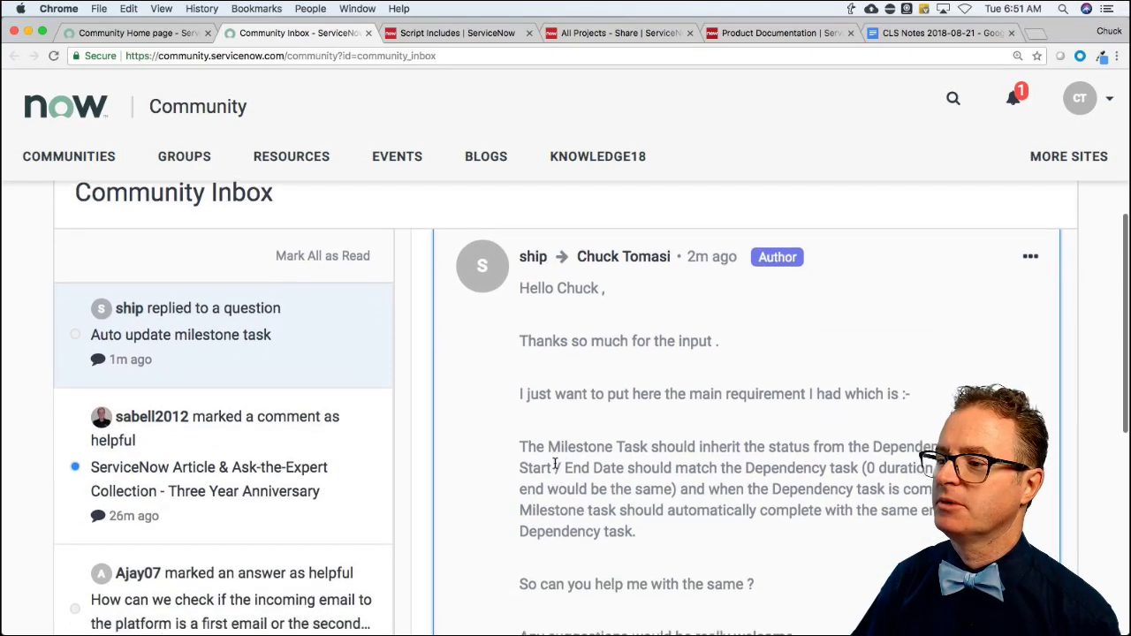
pyautogui.scroll(-2, 503, 449)
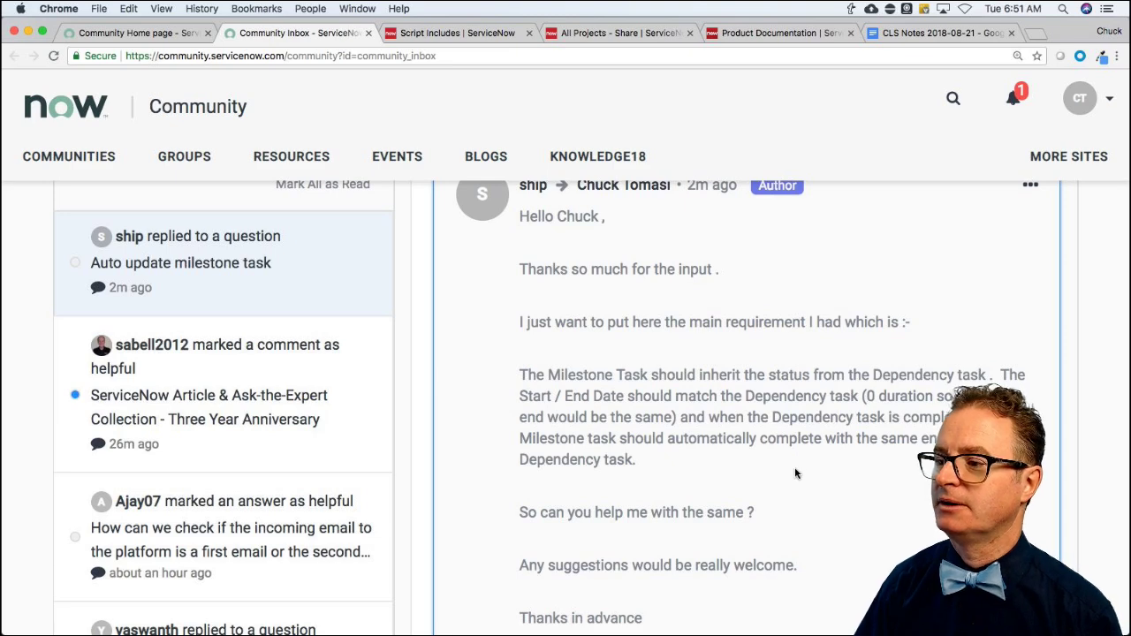
pyautogui.scroll(-2, 795, 471)
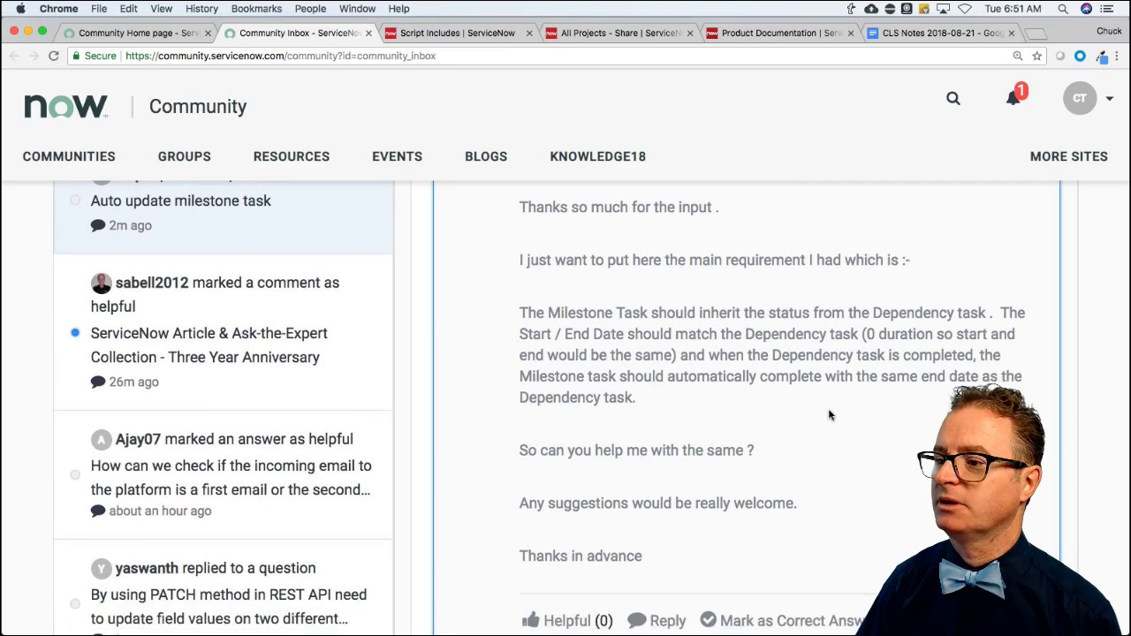
pyautogui.scroll(-2, 834, 415)
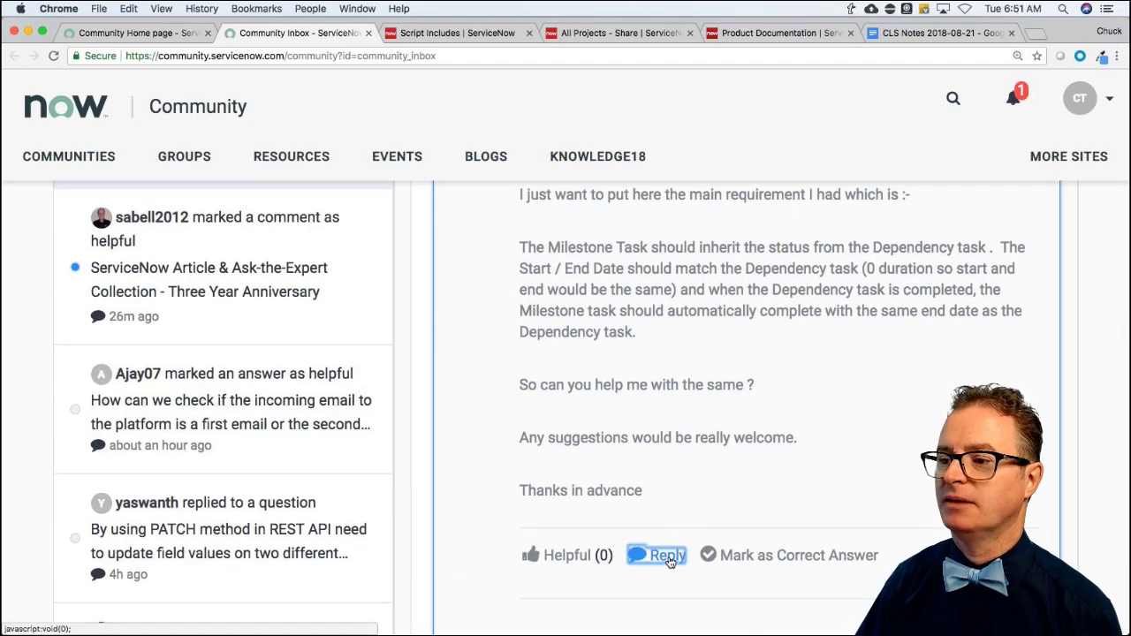
# Begin the reply: multiple child tasks hang off the milestone, so closing 1 of 3 doesn't update it.
pyautogui.click(669, 555)
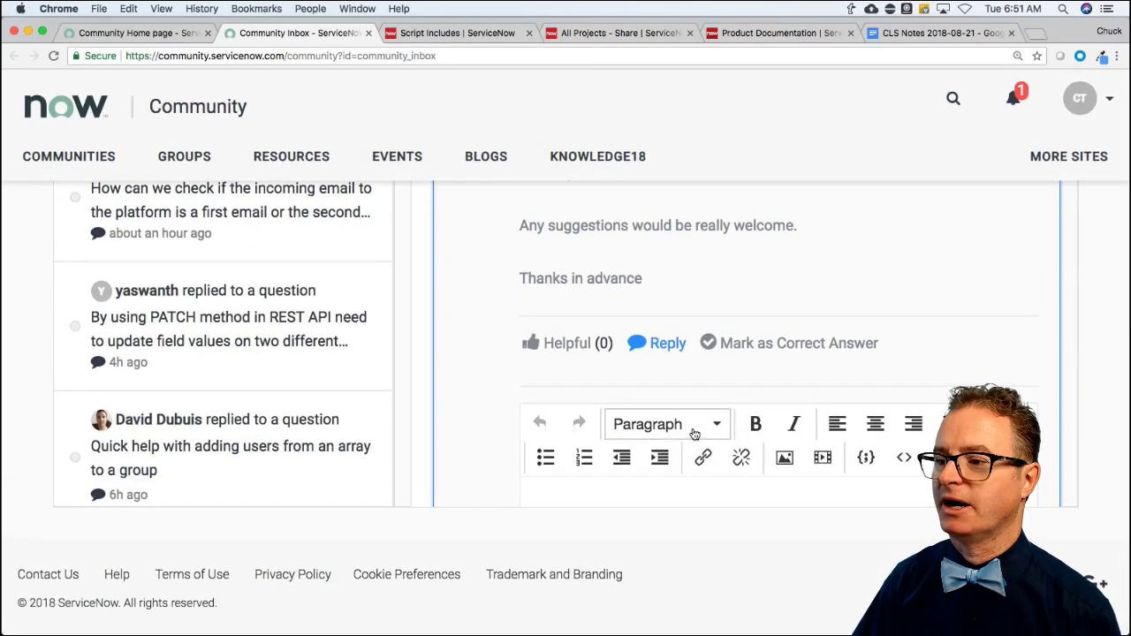
pyautogui.scroll(-5, 677, 416)
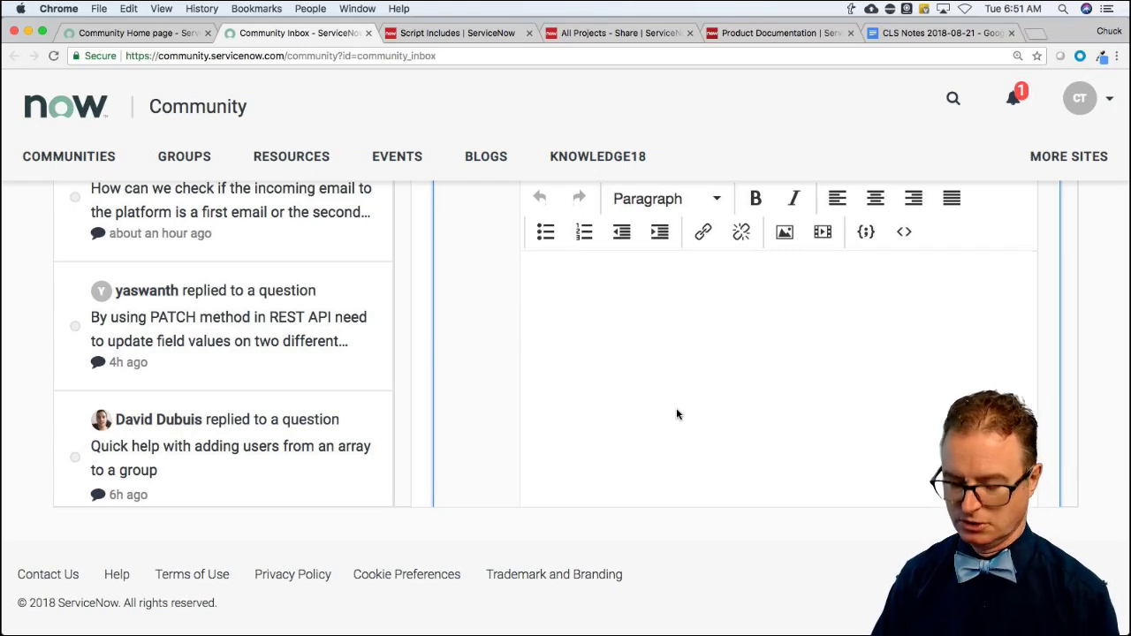
pyautogui.write("That's a good chal")
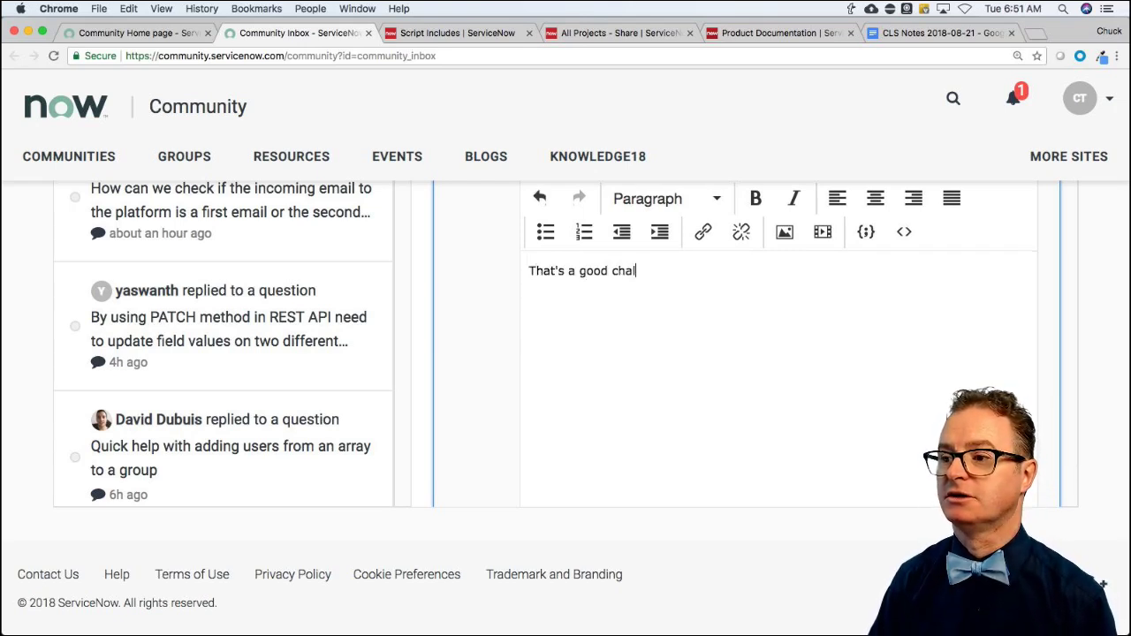
pyautogui.write('lenge. ')
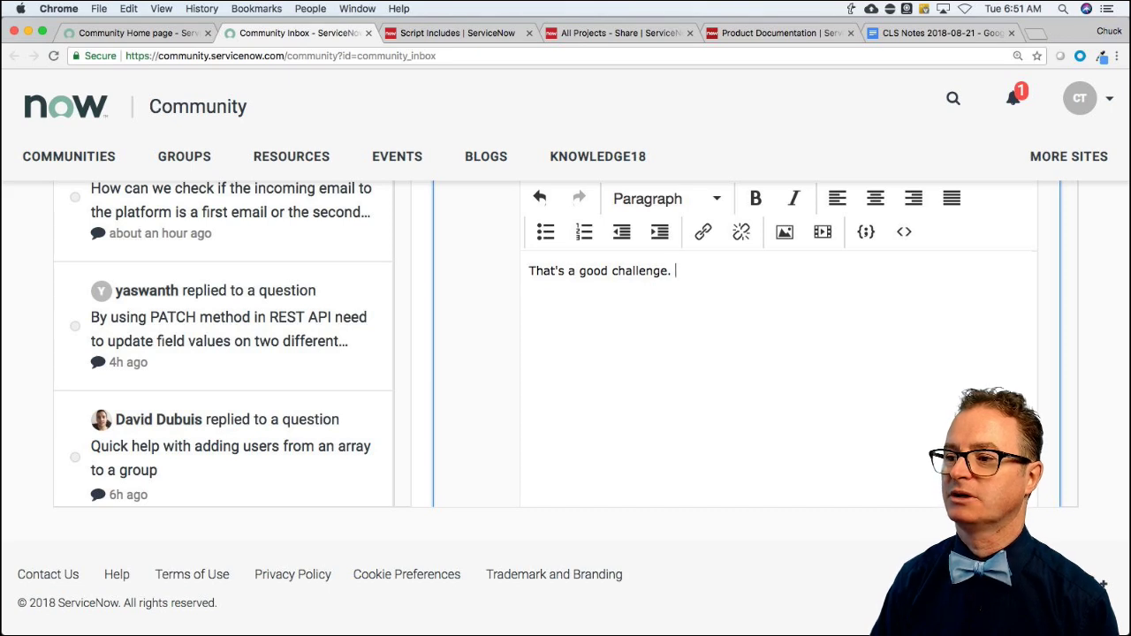
pyautogui.write('Because')
pyautogui.press('BackSpace')
pyautogui.press('BackSpace')
pyautogui.press('BackSpace')
pyautogui.press('BackSpace')
pyautogui.press('BackSpace')
pyautogui.press('BackSpace')
pyautogui.press('BackSpace')
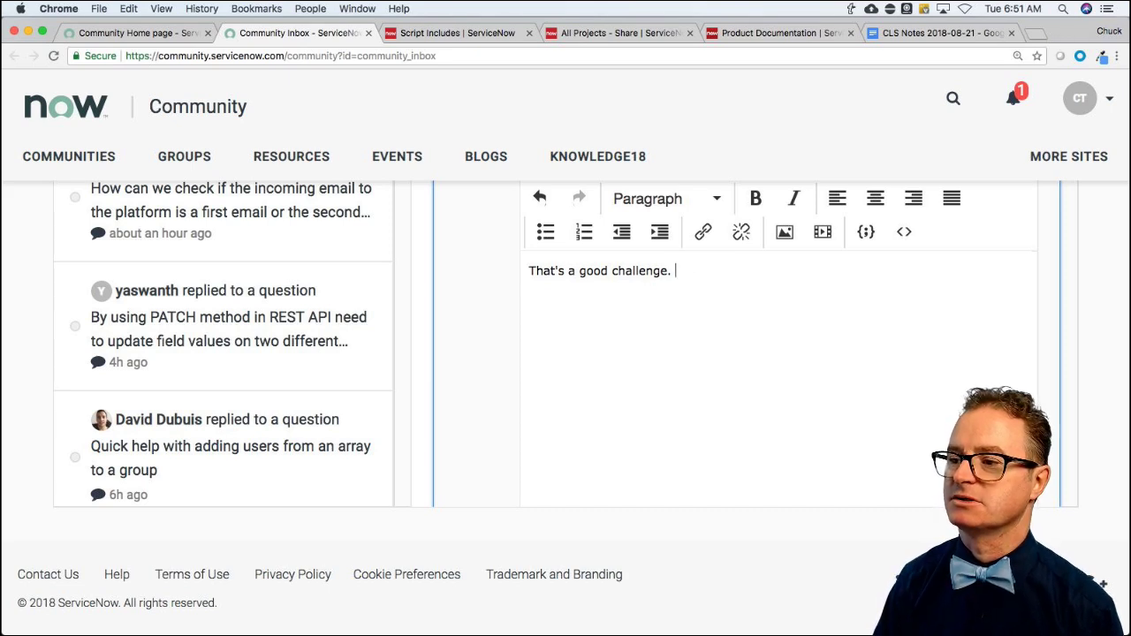
pyautogui.press('BackSpace')
pyautogui.press('BackSpace')
pyautogui.write('because ')
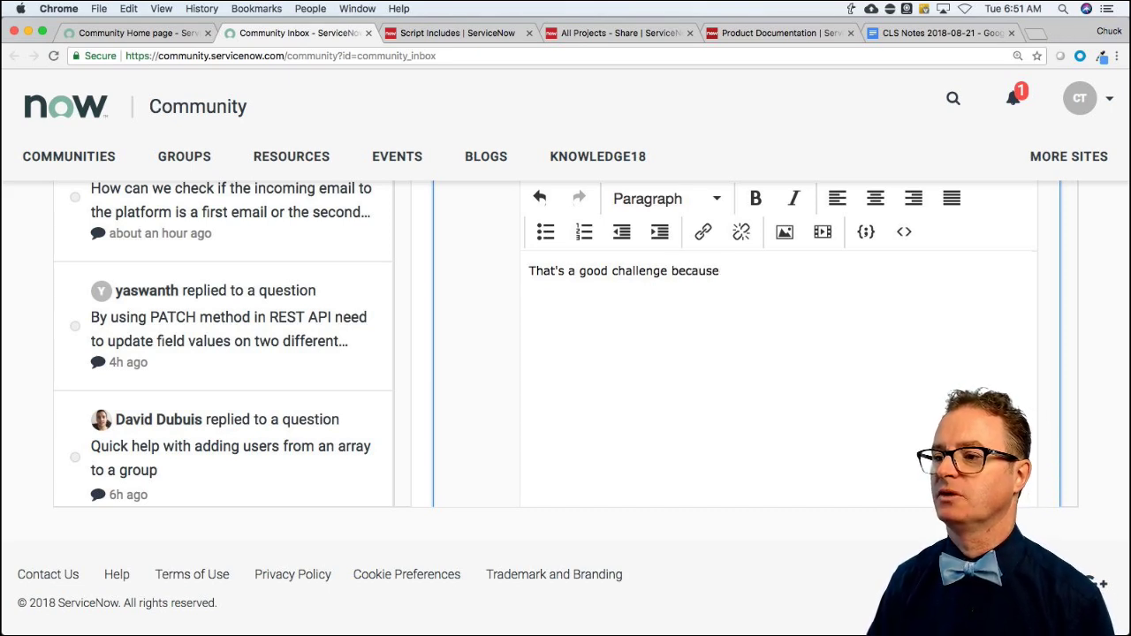
pyautogui.write('you could have mutl')
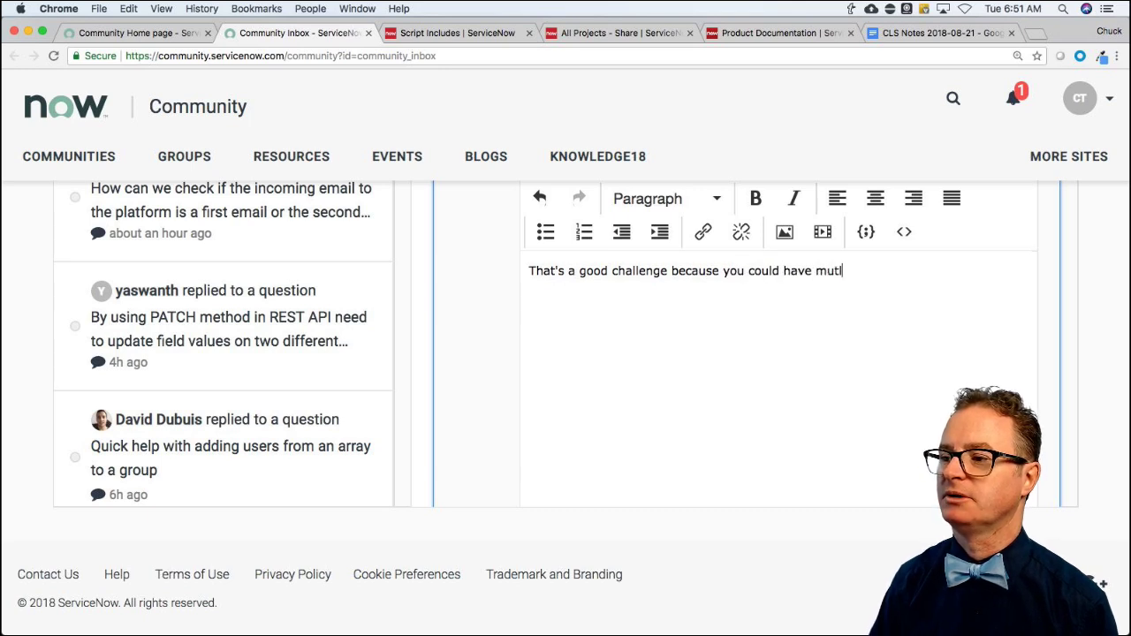
pyautogui.press('BackSpace')
pyautogui.press('BackSpace')
pyautogui.write('ltip')
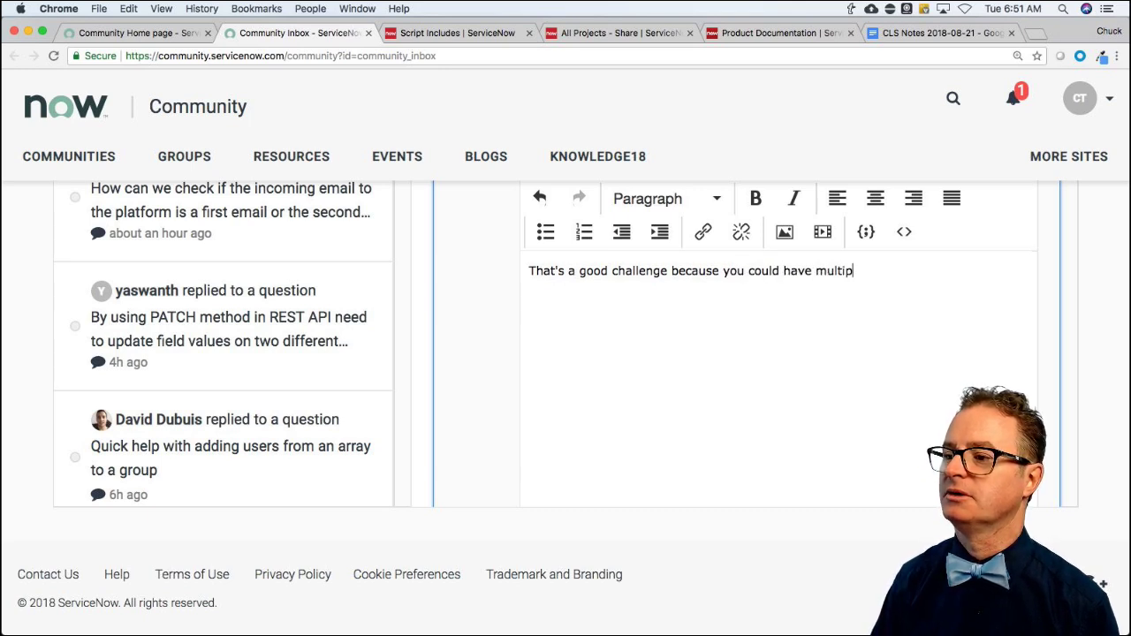
pyautogui.write('le c')
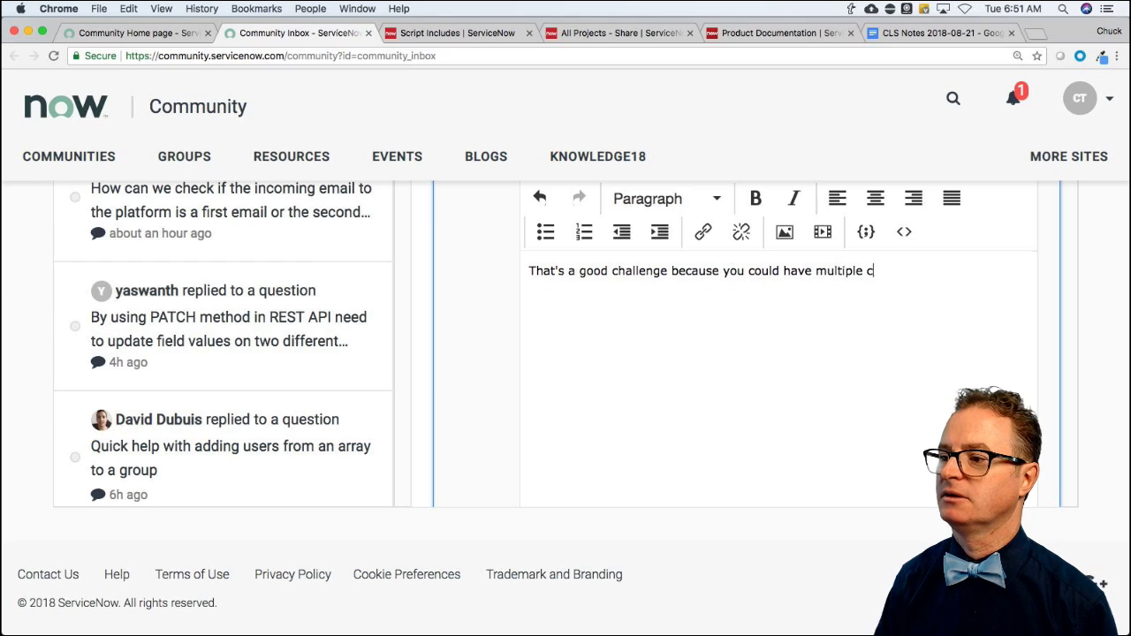
pyautogui.press('BackSpace')
pyautogui.write('child tas')
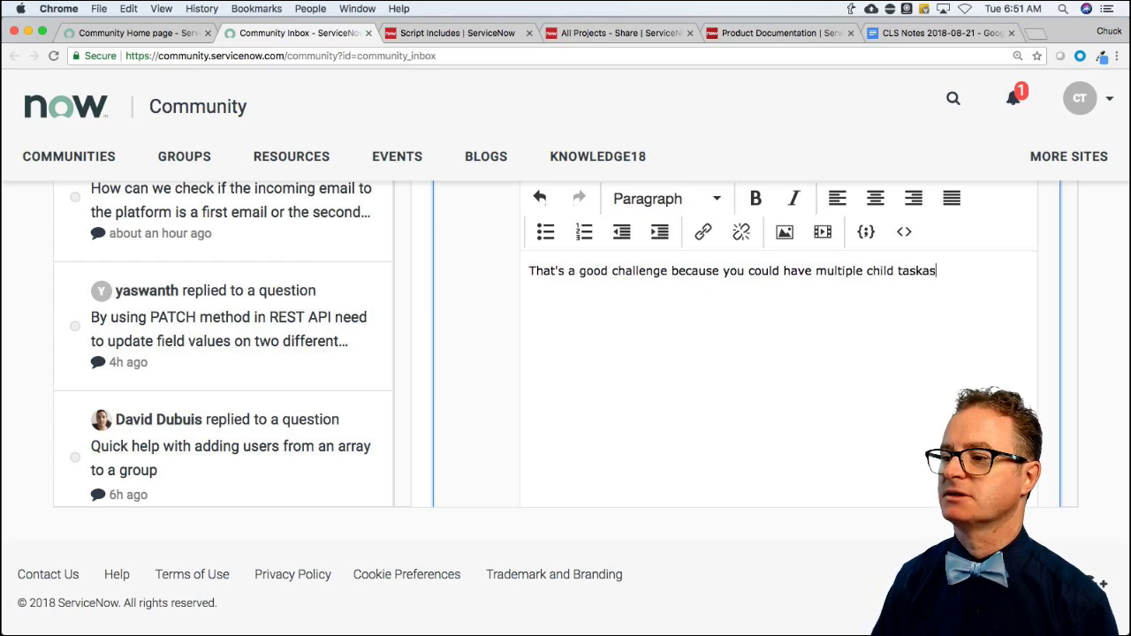
pyautogui.write('ks depe')
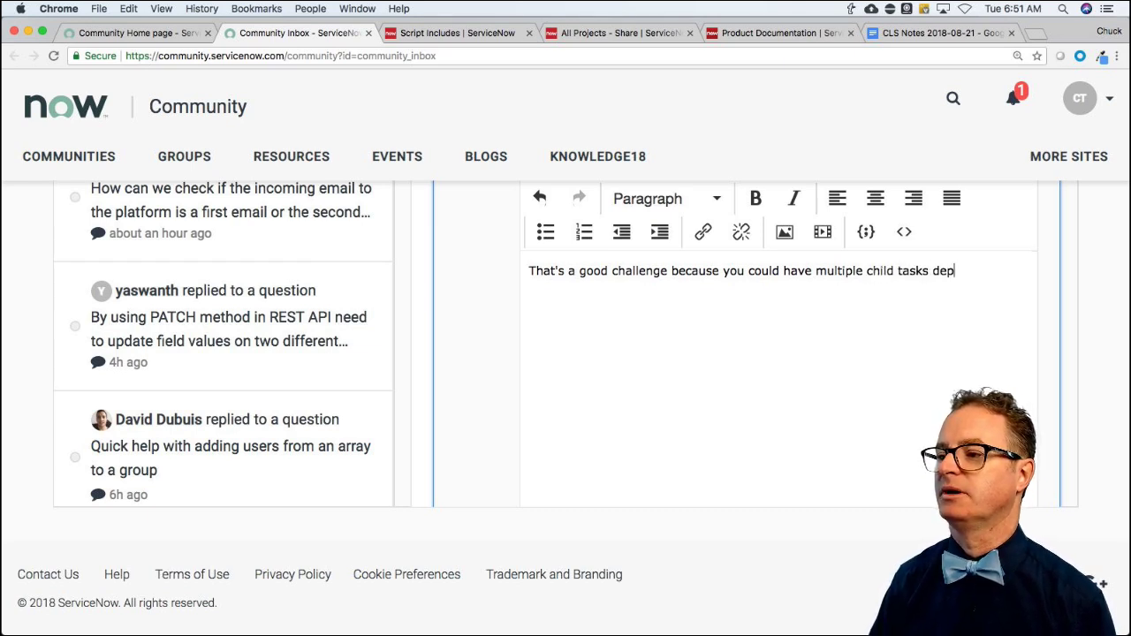
pyautogui.press('BackSpace')
pyautogui.press('BackSpace')
pyautogui.press('BackSpace')
pyautogui.press('BackSpace')
pyautogui.write('that ')
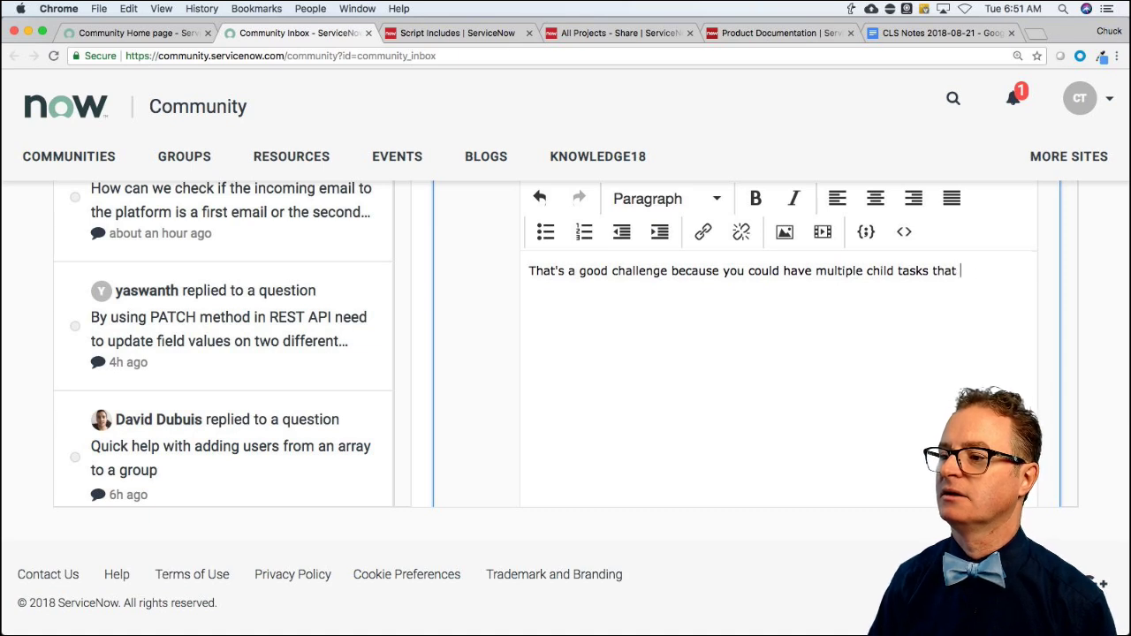
pyautogui.write('are hanging off')
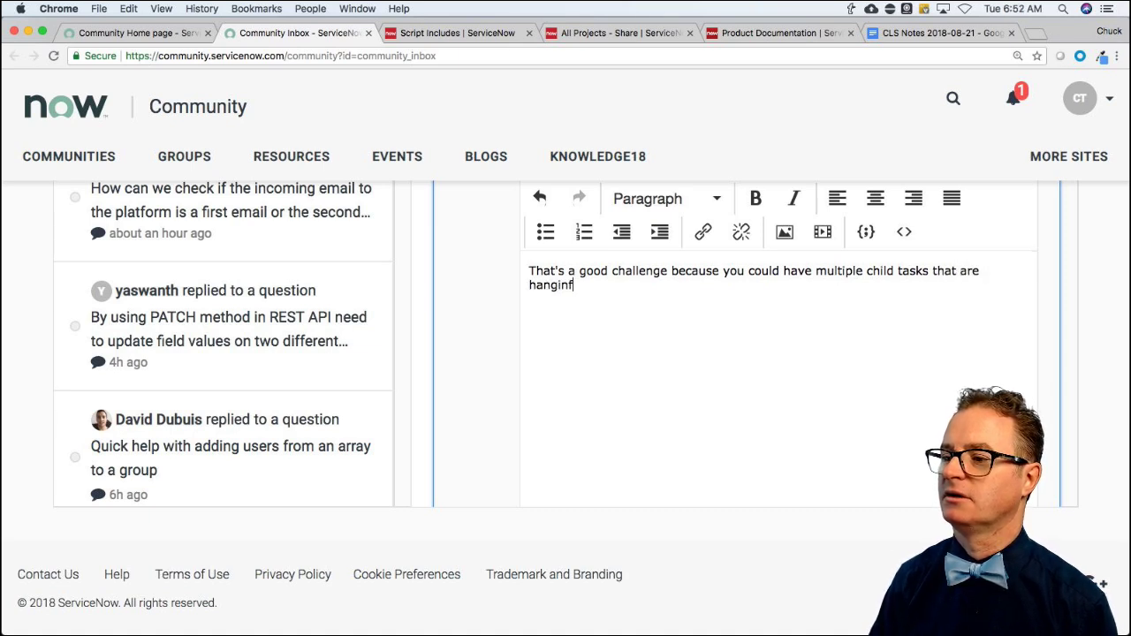
pyautogui.press('BackSpace')
pyautogui.press('BackSpace')
pyautogui.press('BackSpace')
pyautogui.press('BackSpace')
pyautogui.write('off the ')
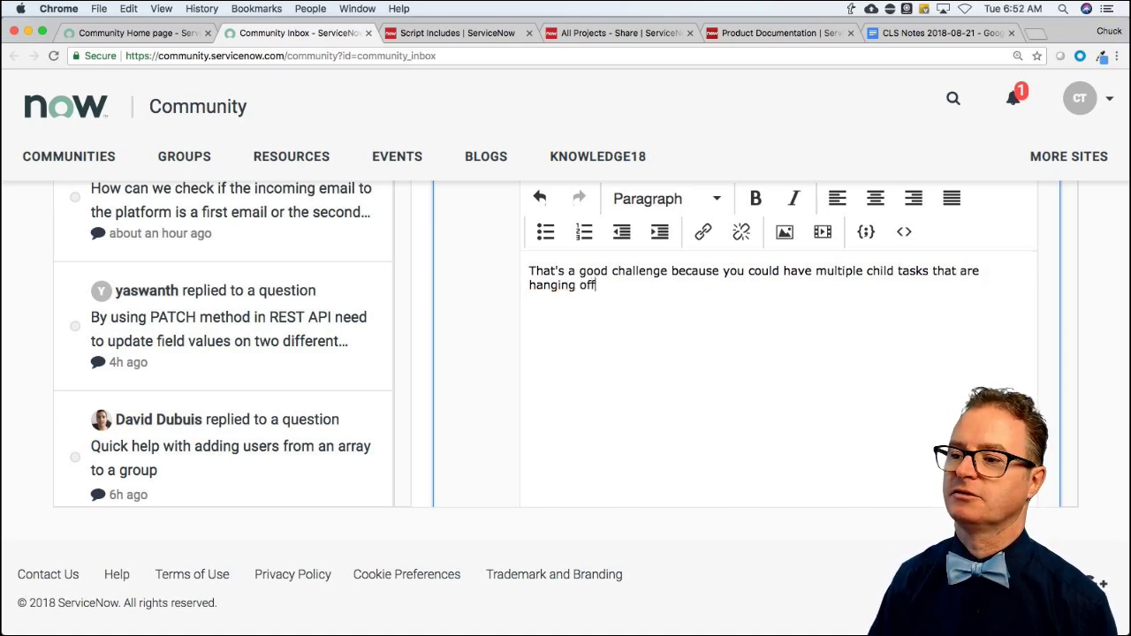
pyautogui.write('mile')
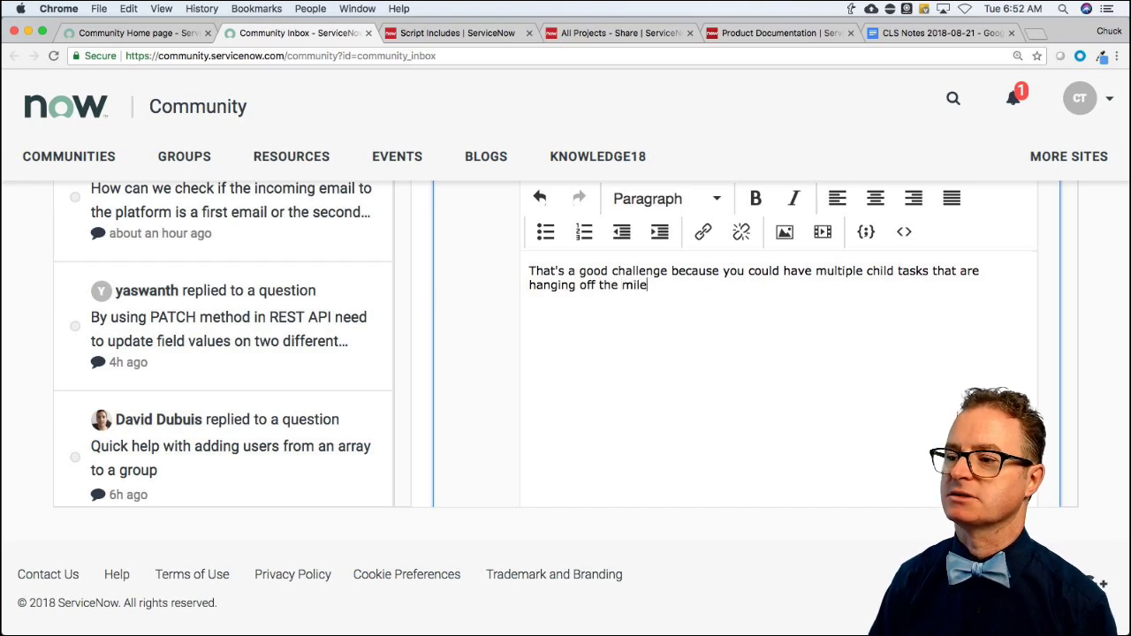
pyautogui.write('stone task. ')
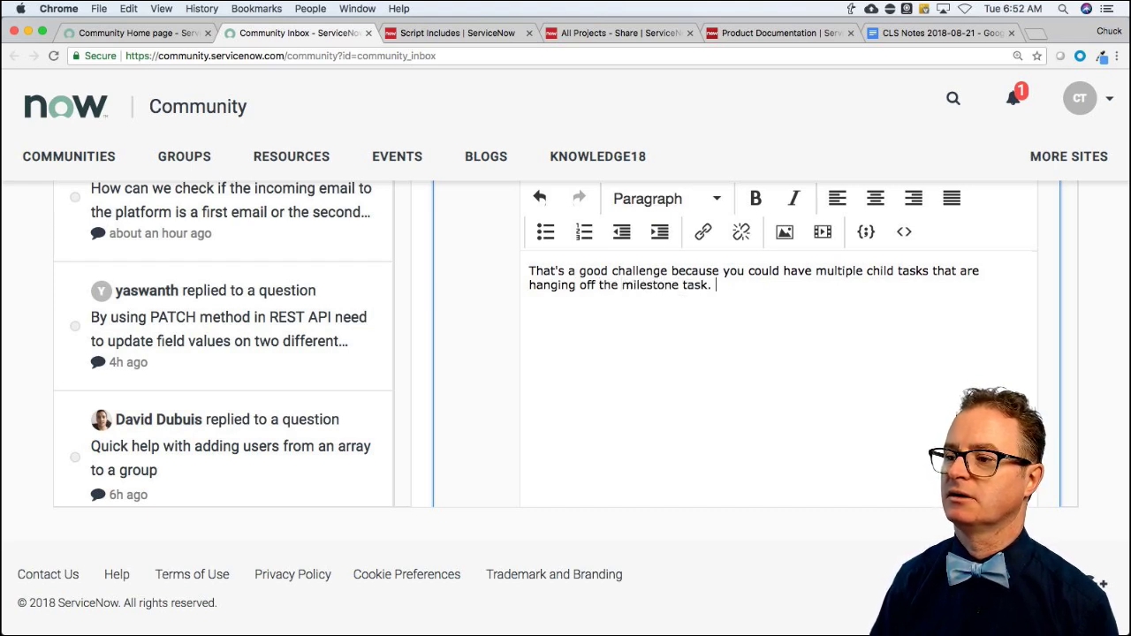
pyautogui.write('If I close ')
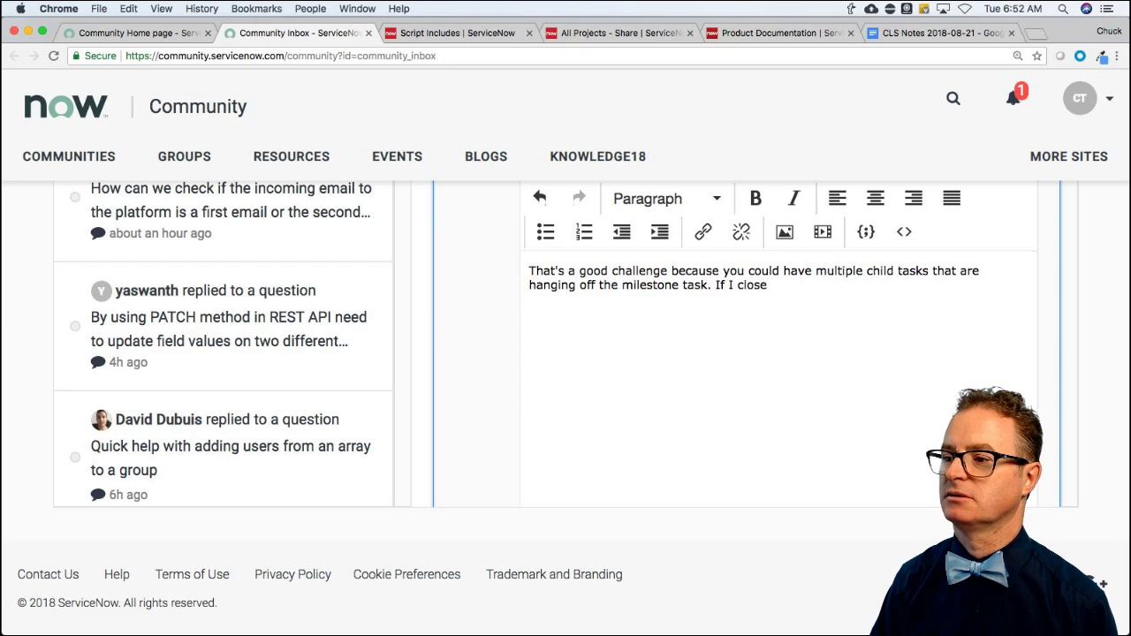
pyautogui.write('1 of 3,')
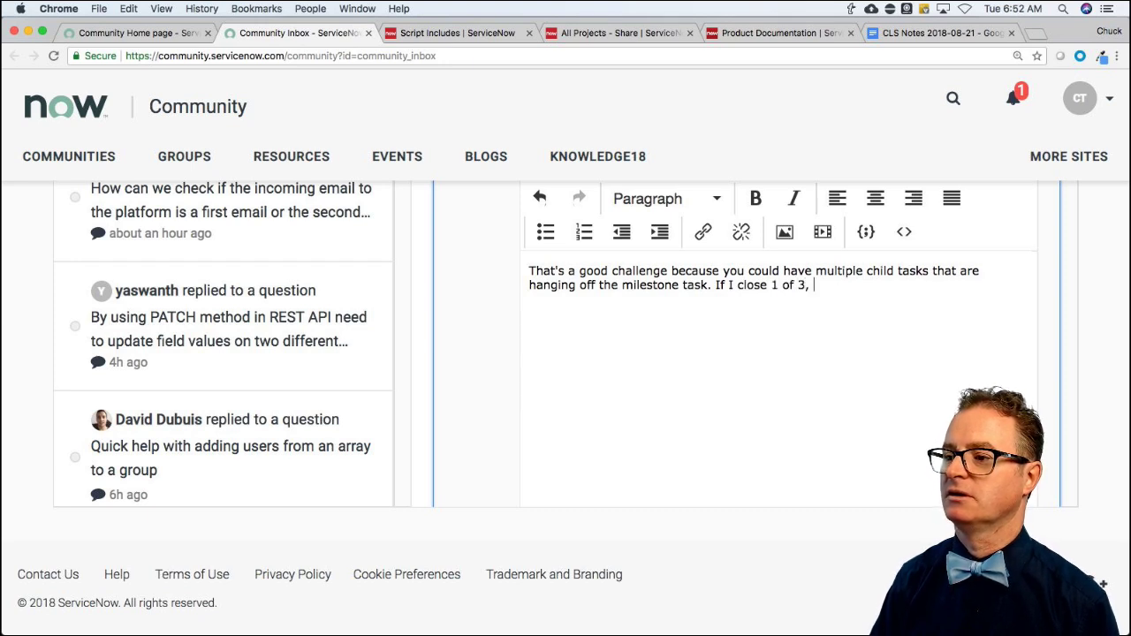
pyautogui.write(' then the mileston is')
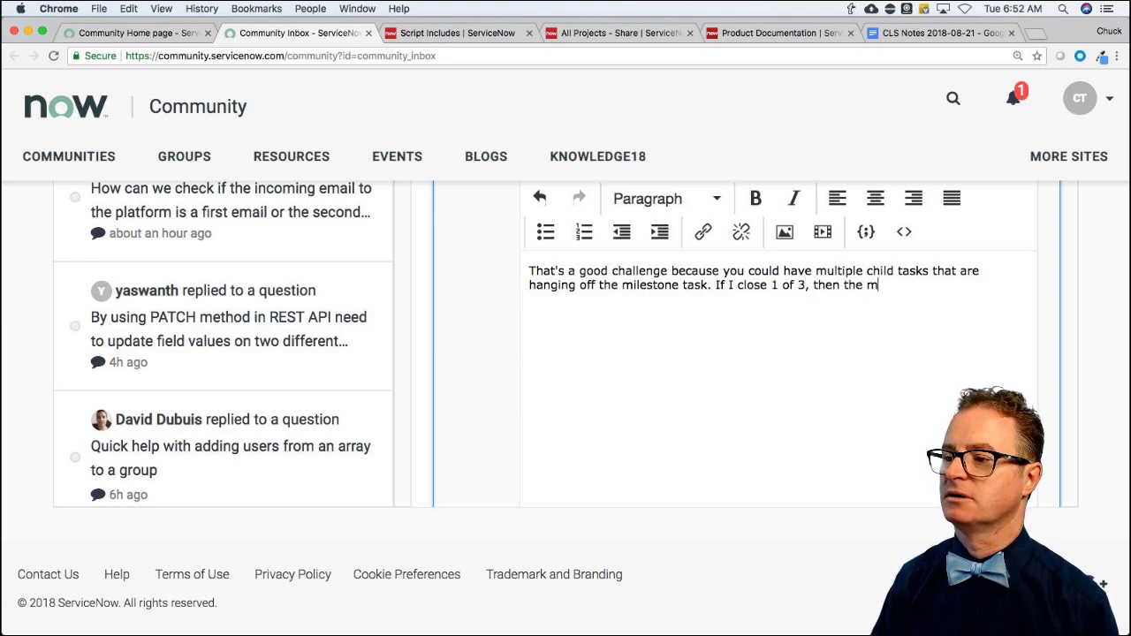
pyautogui.press('BackSpace')
pyautogui.press('BackSpace')
pyautogui.press('BackSpace')
pyautogui.write('estone')
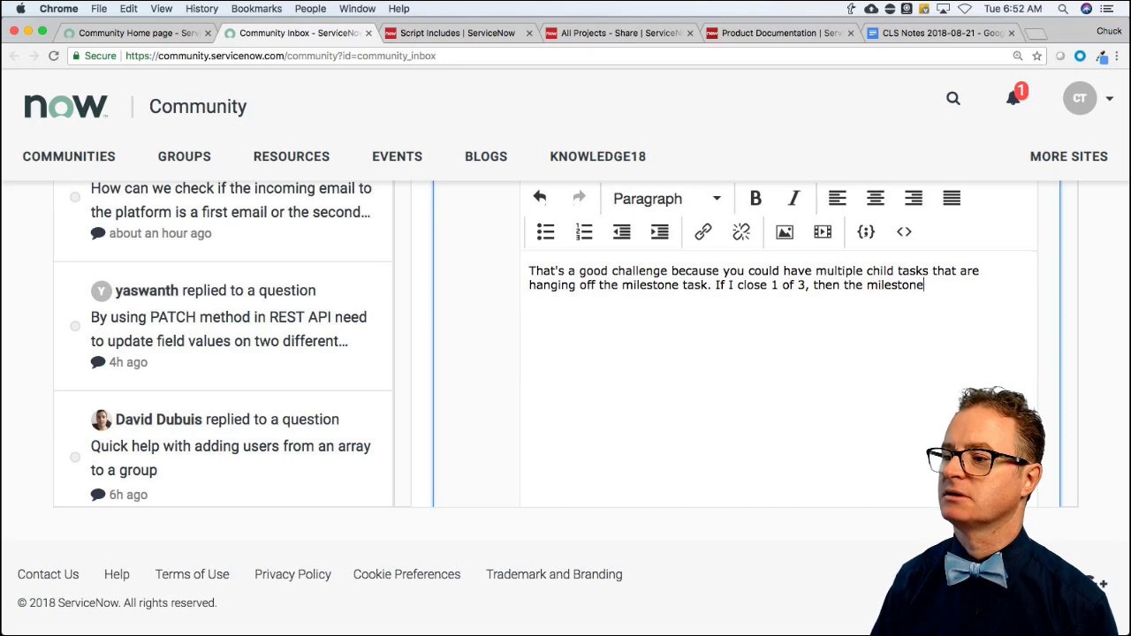
pyautogui.write(' is not updated.')
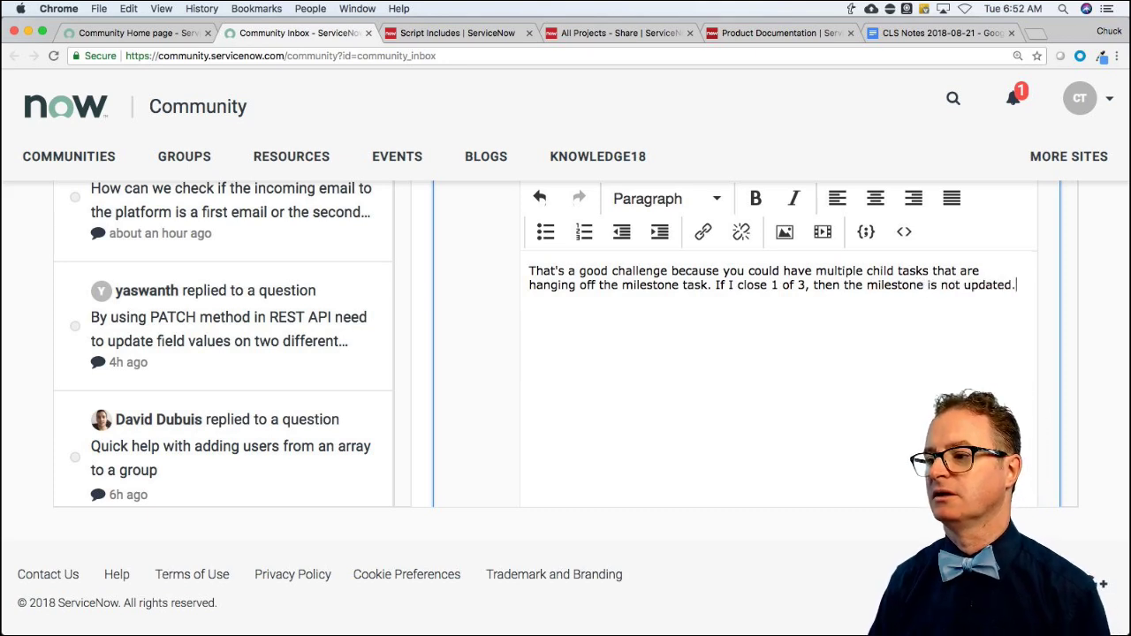
# Add that closing 3 of 3 runs the earlier code, and ask whether to update based on the LAST task.
pyautogui.press('Return')
pyautogui.write('I')
pyautogui.press('BackSpace')
pyautogui.write('When')
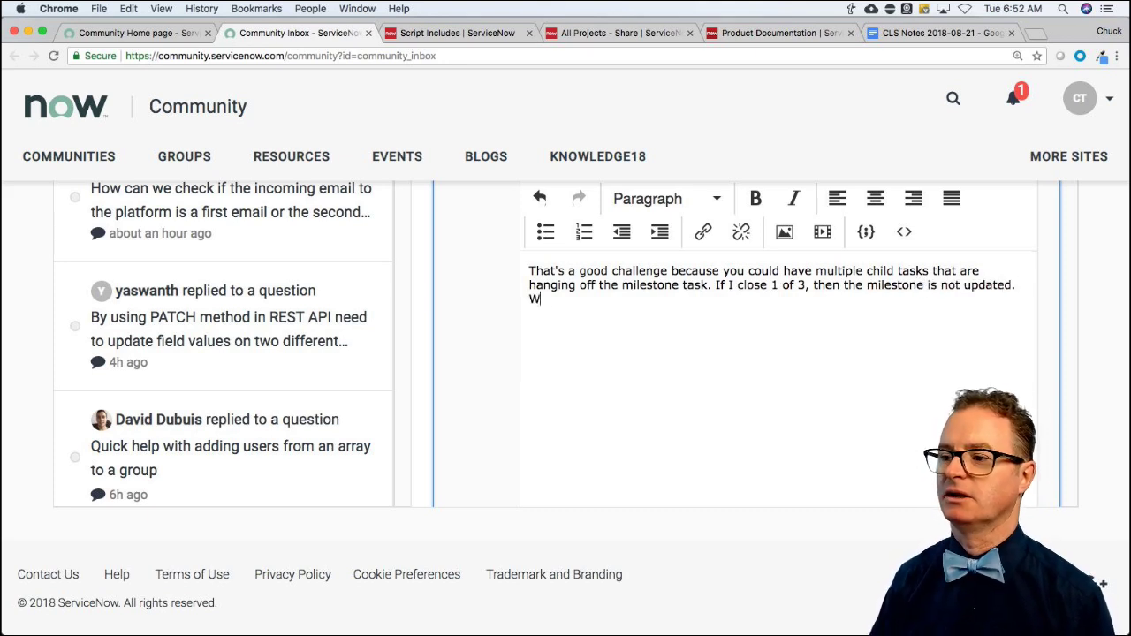
pyautogui.press('BackSpace')
pyautogui.press('BackSpace')
pyautogui.press('BackSpace')
pyautogui.press('BackSpace')
pyautogui.press('BackSpace')
pyautogui.press('Return')
pyautogui.write('When I close 3 ')
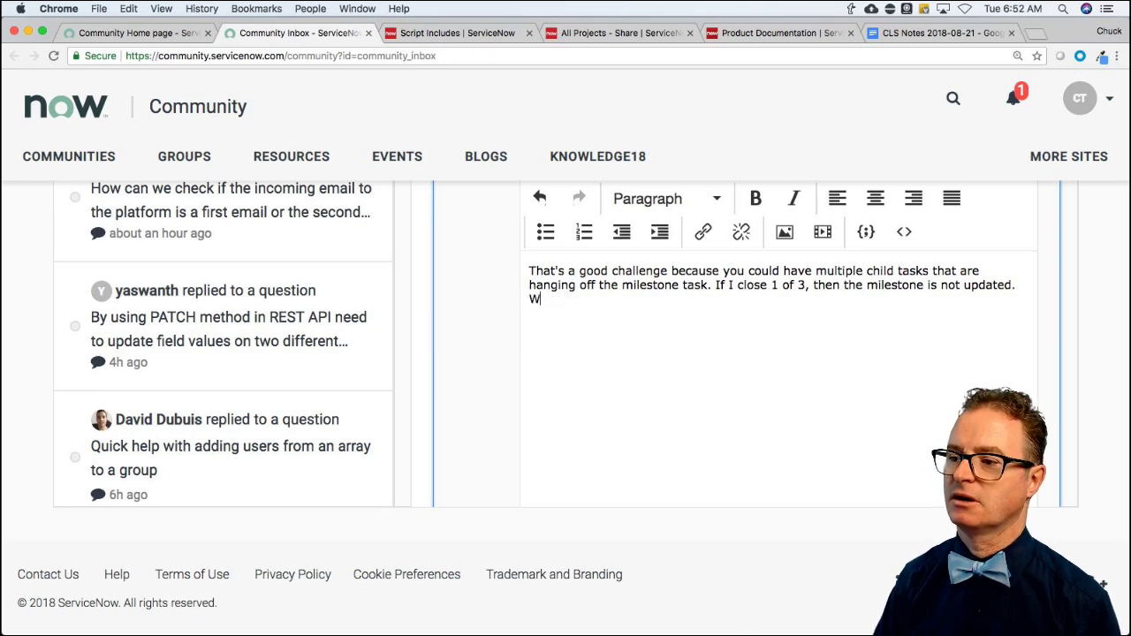
pyautogui.write('of 3')
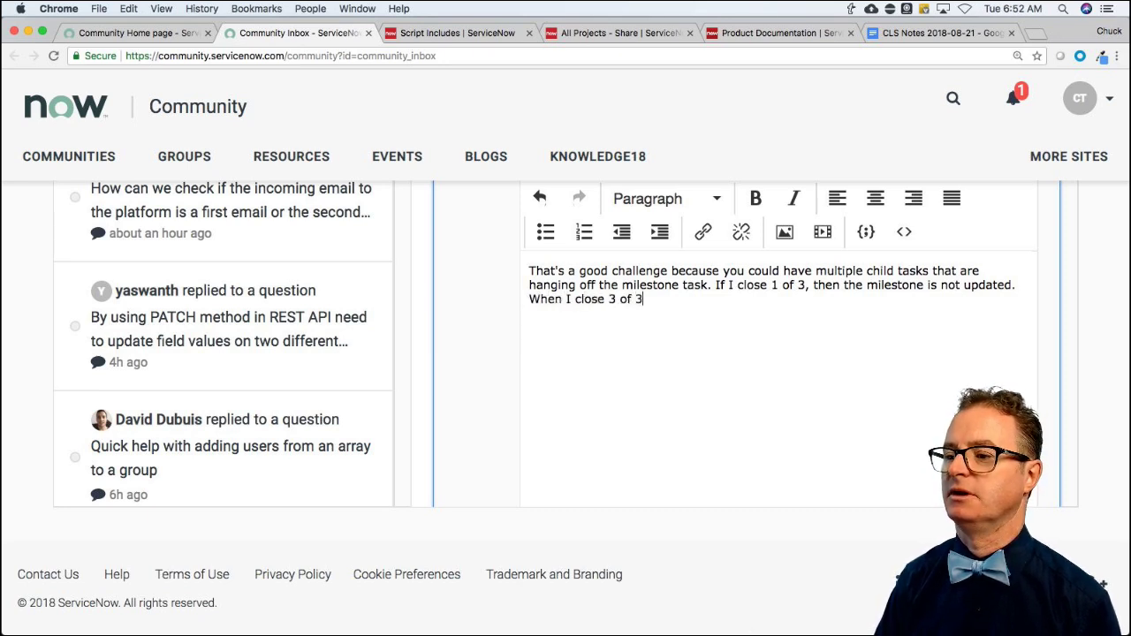
pyautogui.write(', then the BR')
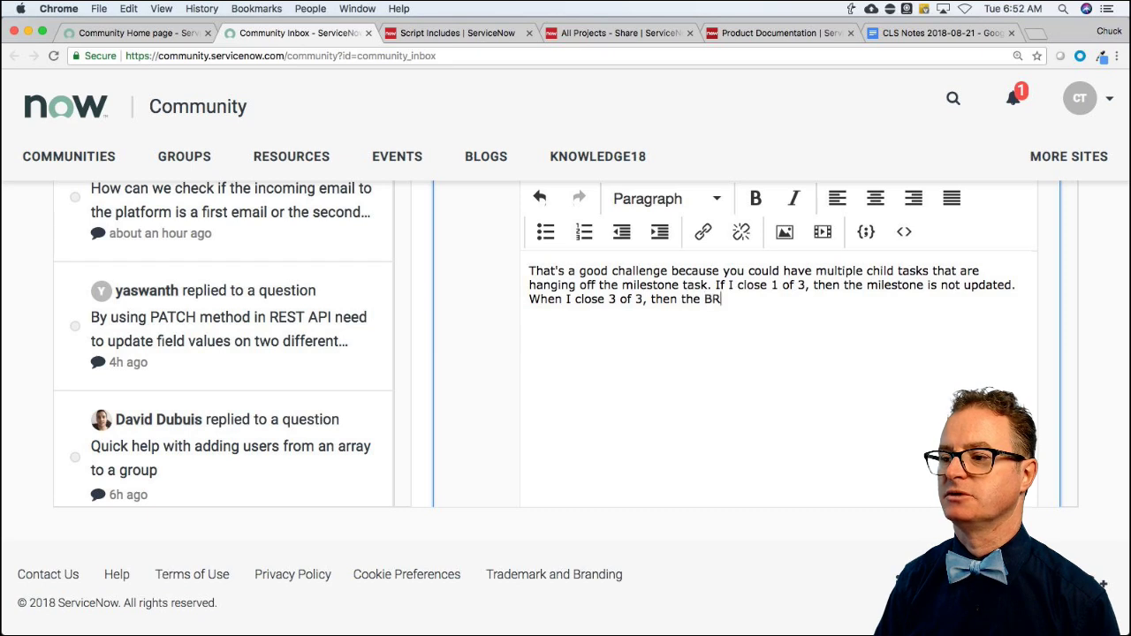
pyautogui.press('BackSpace')
pyautogui.press('BackSpace')
pyautogui.write('code ')
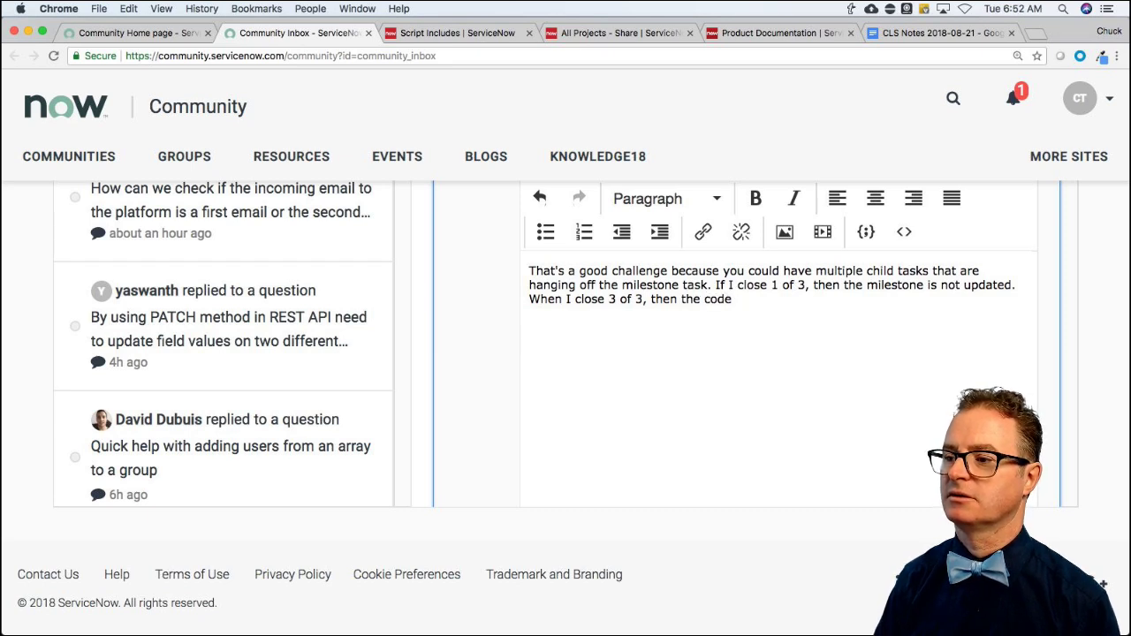
pyautogui.write('I gave earlier would')
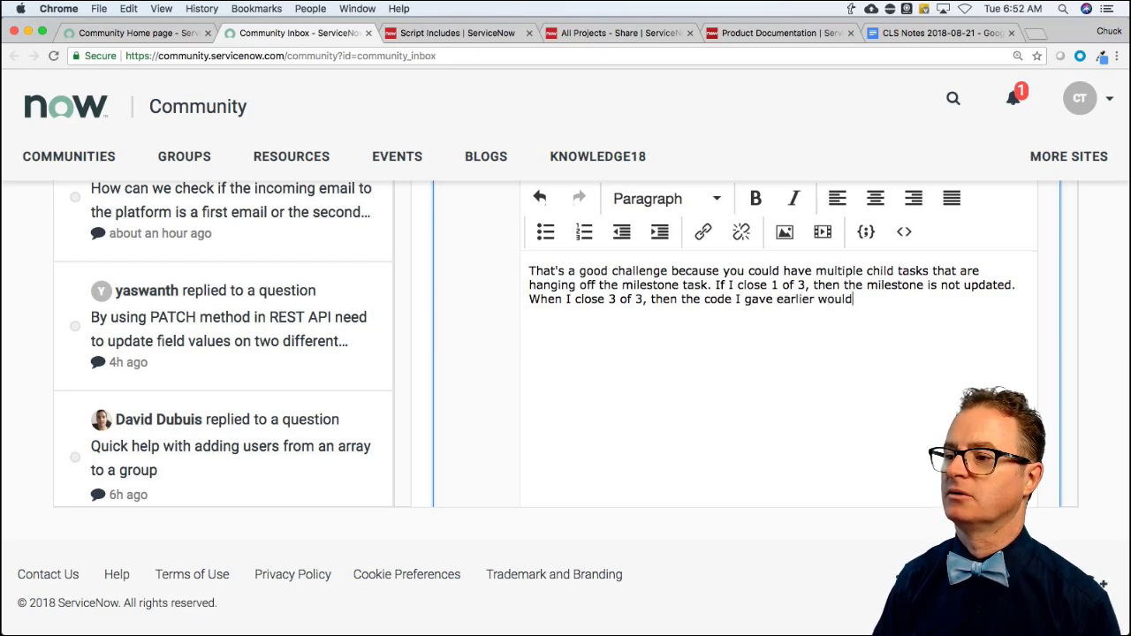
pyautogui.write(' run. ')
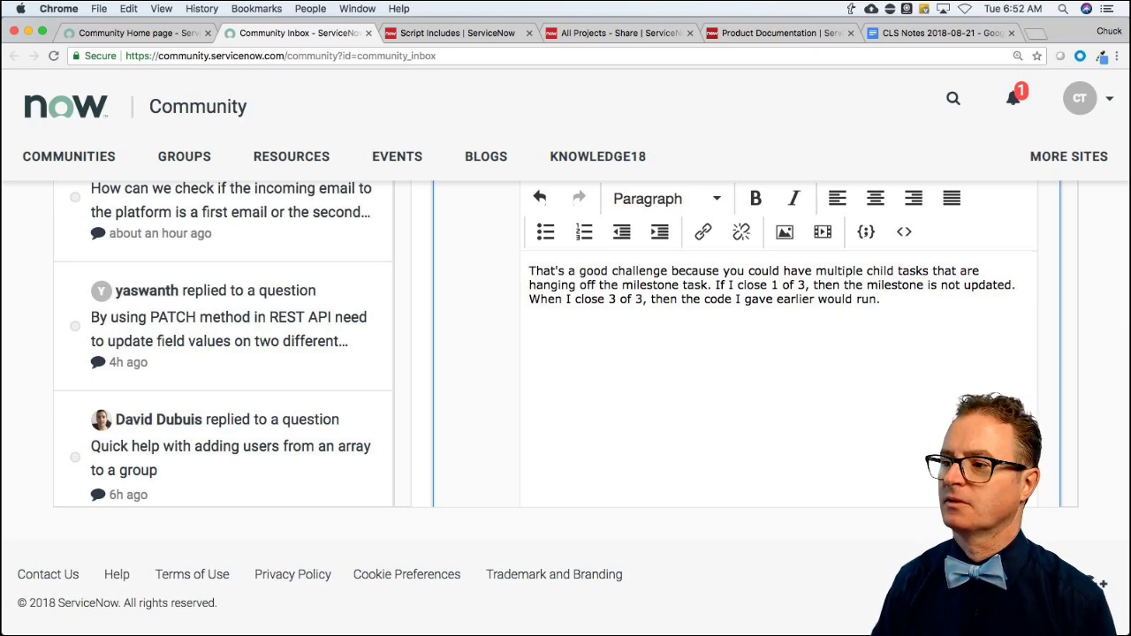
pyautogui.write('Are y')
pyautogui.write('oking')
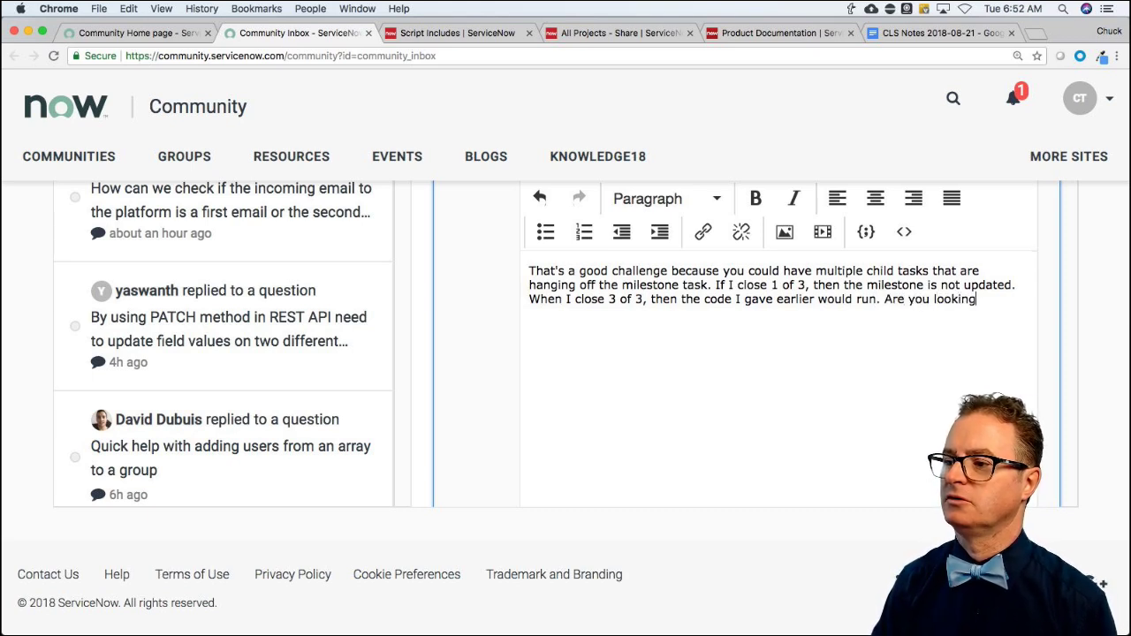
pyautogui.write(' to update the milestone')
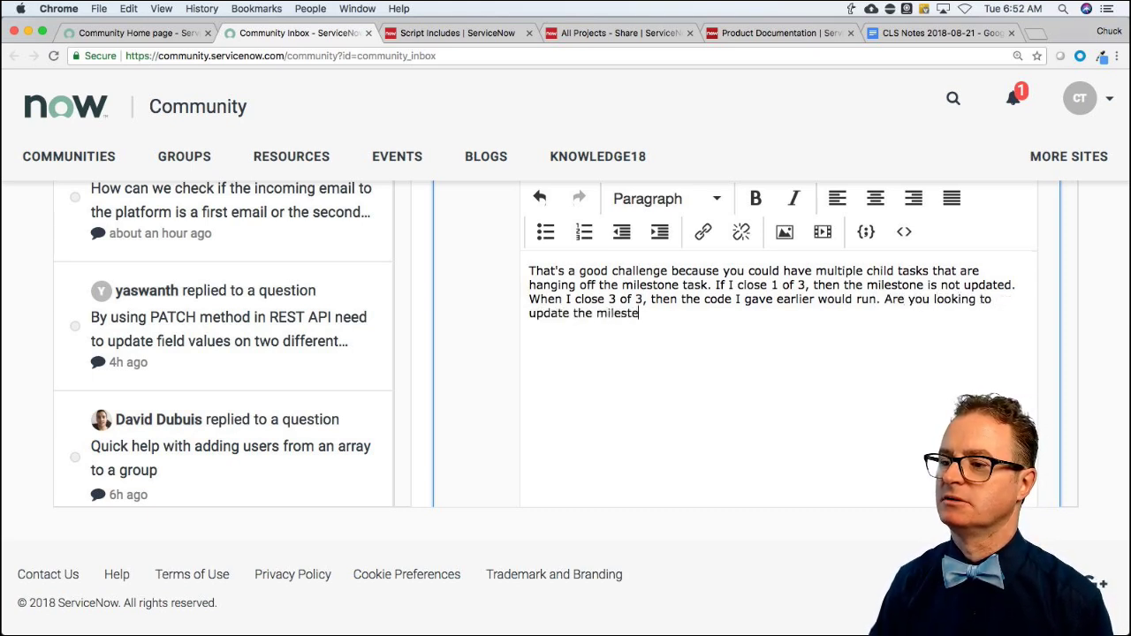
pyautogui.press('BackSpace')
pyautogui.press('BackSpace')
pyautogui.write('e task')
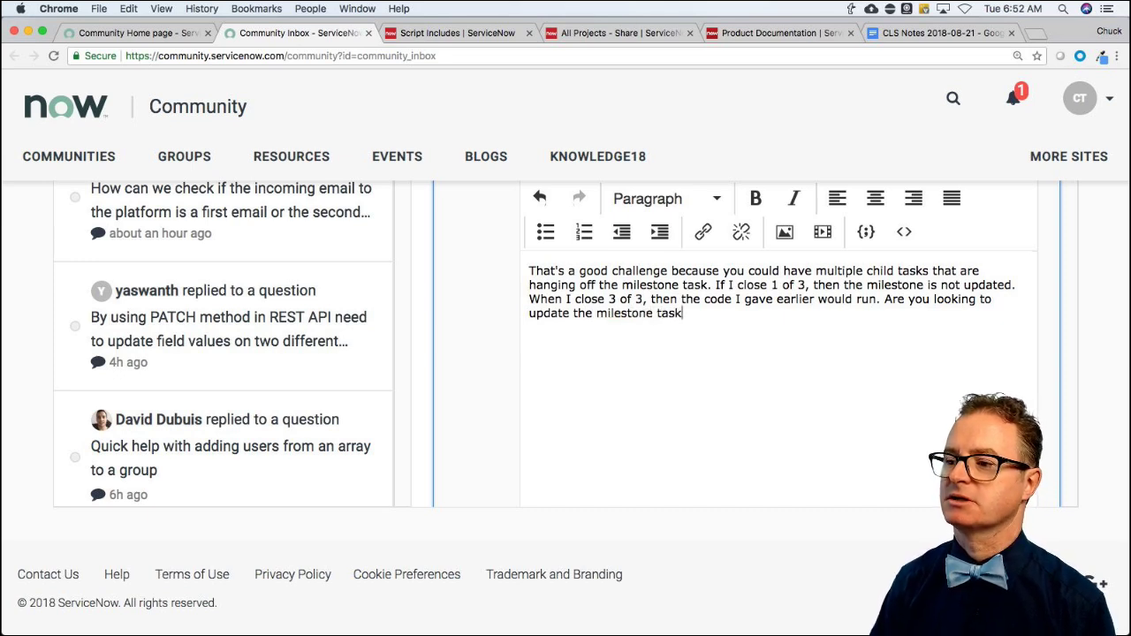
pyautogui.write(' date based on the LAST')
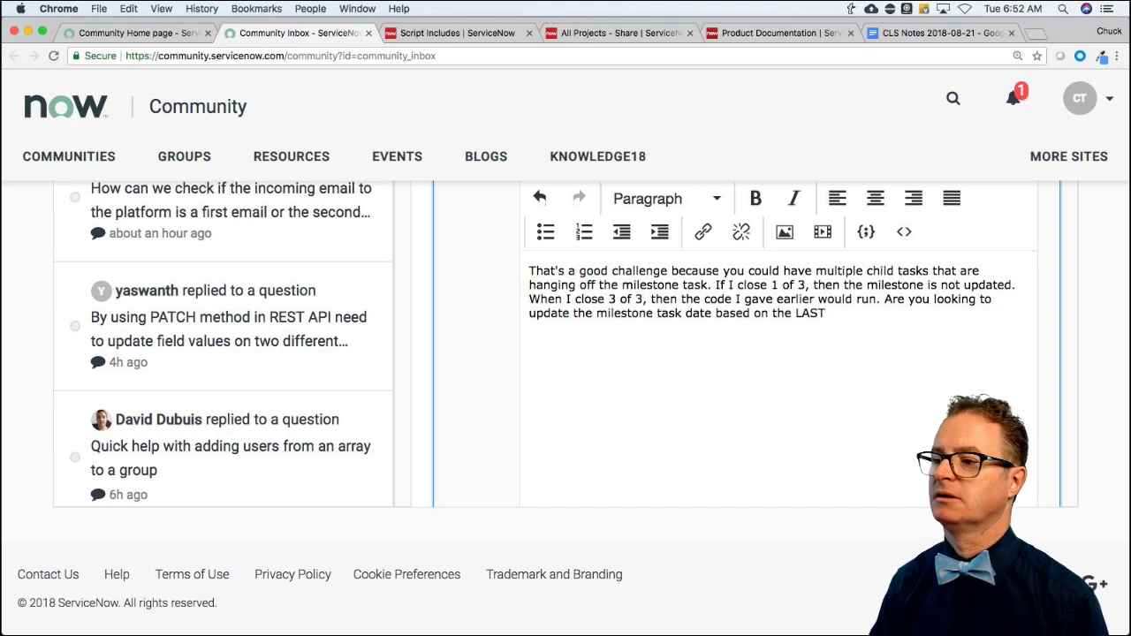
pyautogui.write('? Your ')
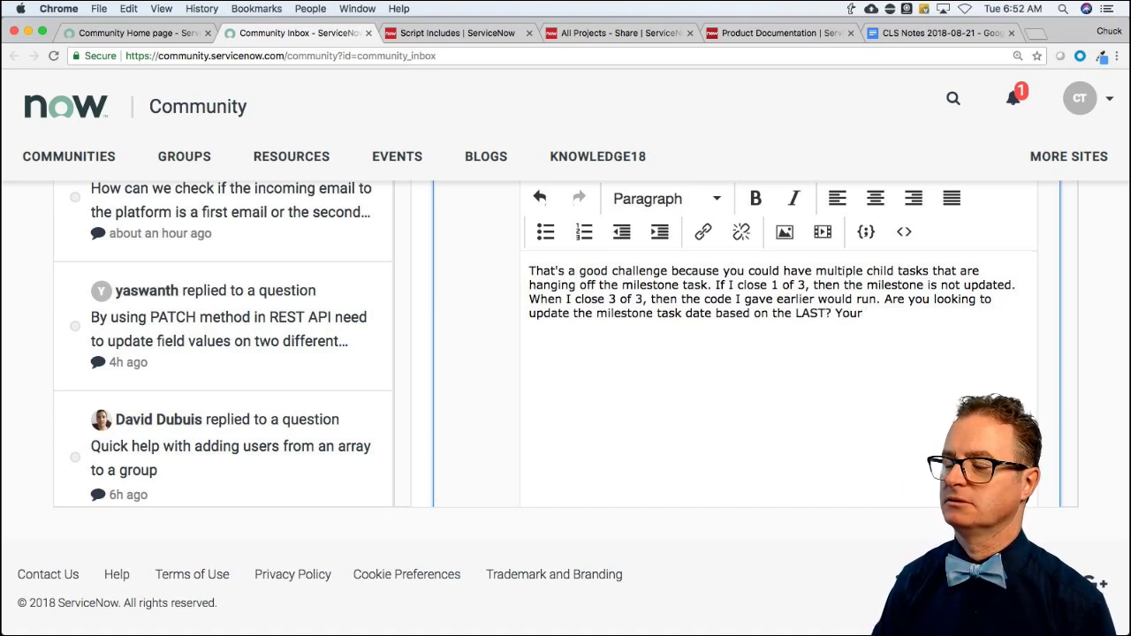
pyautogui.write('descriptoin w')
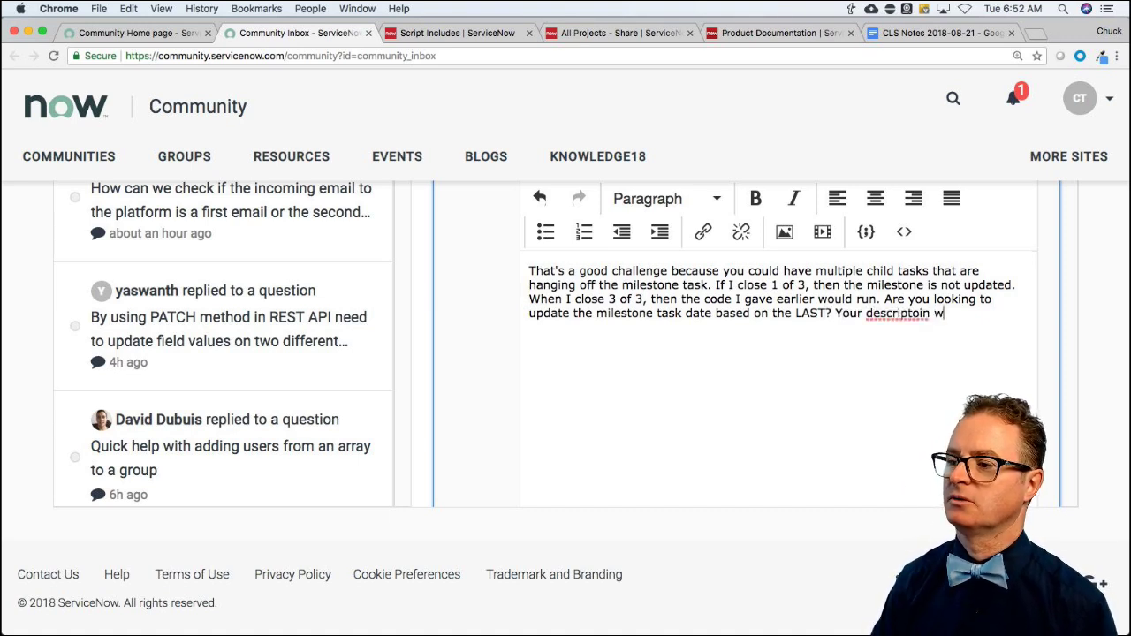
pyautogui.write('as a')
# Warn that assuming one dependent task is dangerous with 1-to-many or many-to-many relationships.
pyautogui.press('BackSpace')
pyautogui.press('BackSpace')
pyautogui.press('BackSpace')
pyautogui.press('BackSpace')
pyautogui.press('BackSpace')
pyautogui.press('BackSpace')
pyautogui.press('BackSpace')
pyautogui.press('BackSpace')
pyautogui.press('BackSpace')
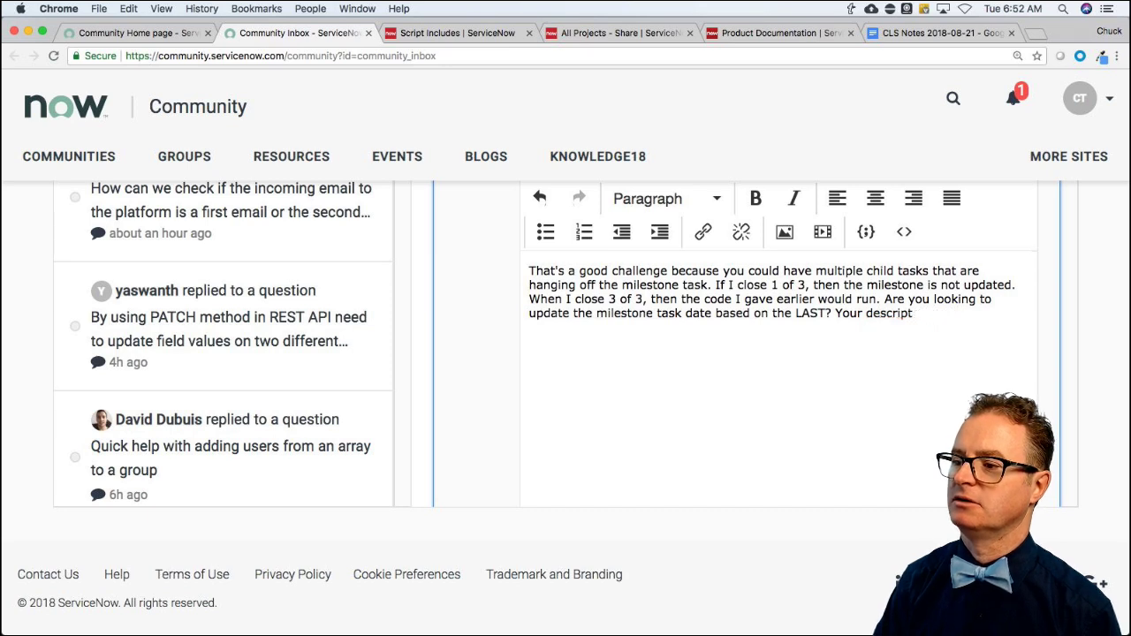
pyautogui.write('ion implied you ')
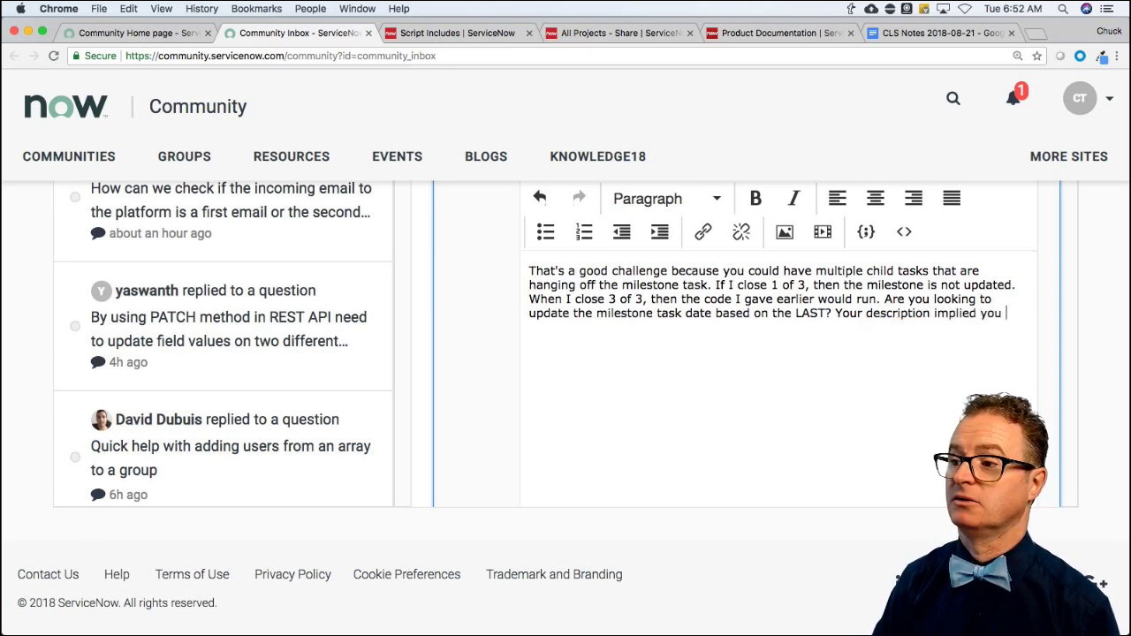
pyautogui.write("on'")
pyautogui.write('ly have one')
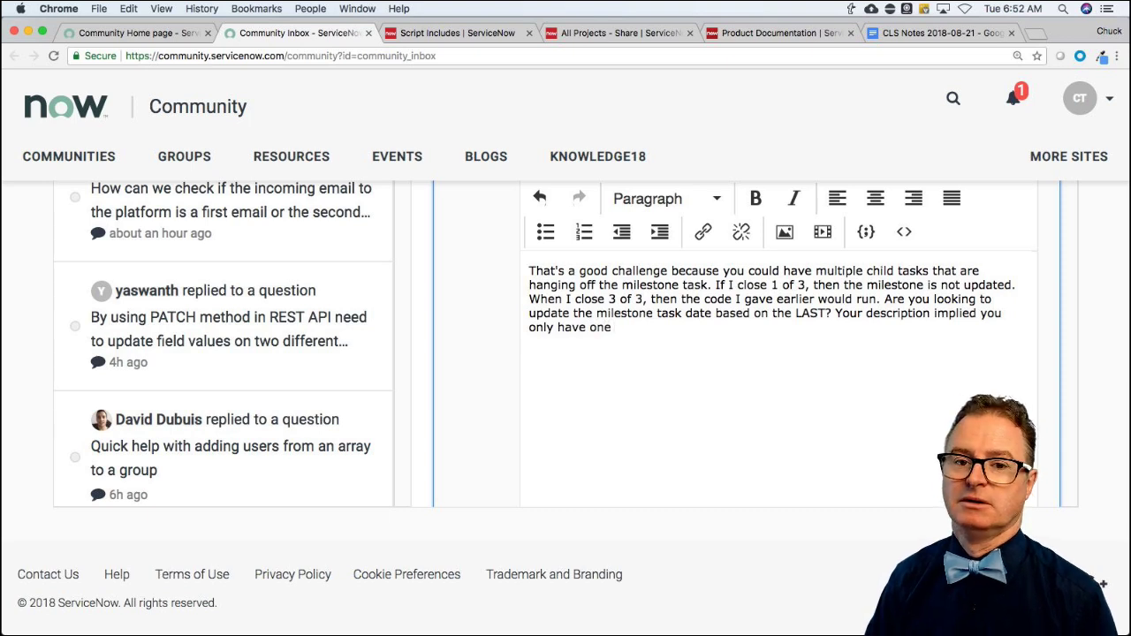
pyautogui.write(' dependent ')
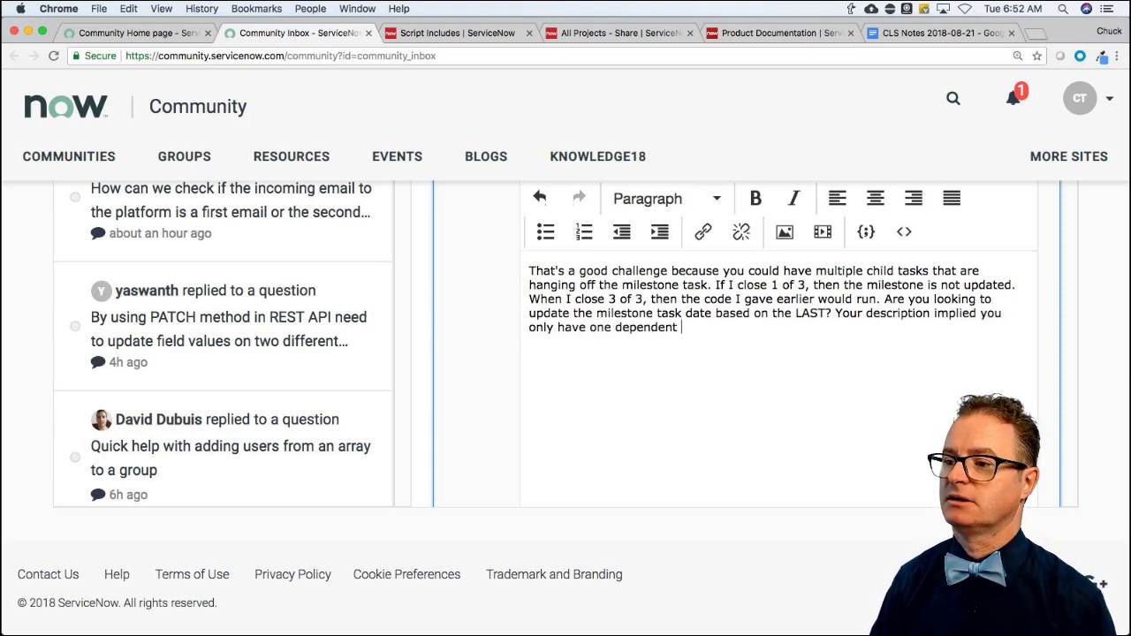
pyautogui.write('task and that m')
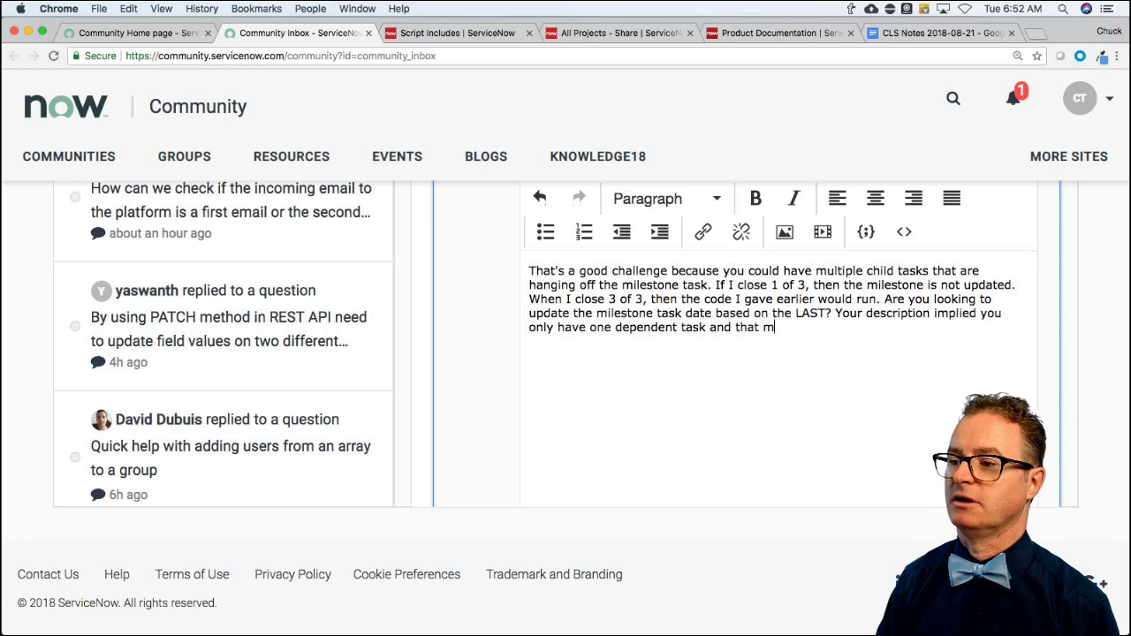
pyautogui.press('BackSpace')
pyautogui.write(', my friend, is ')
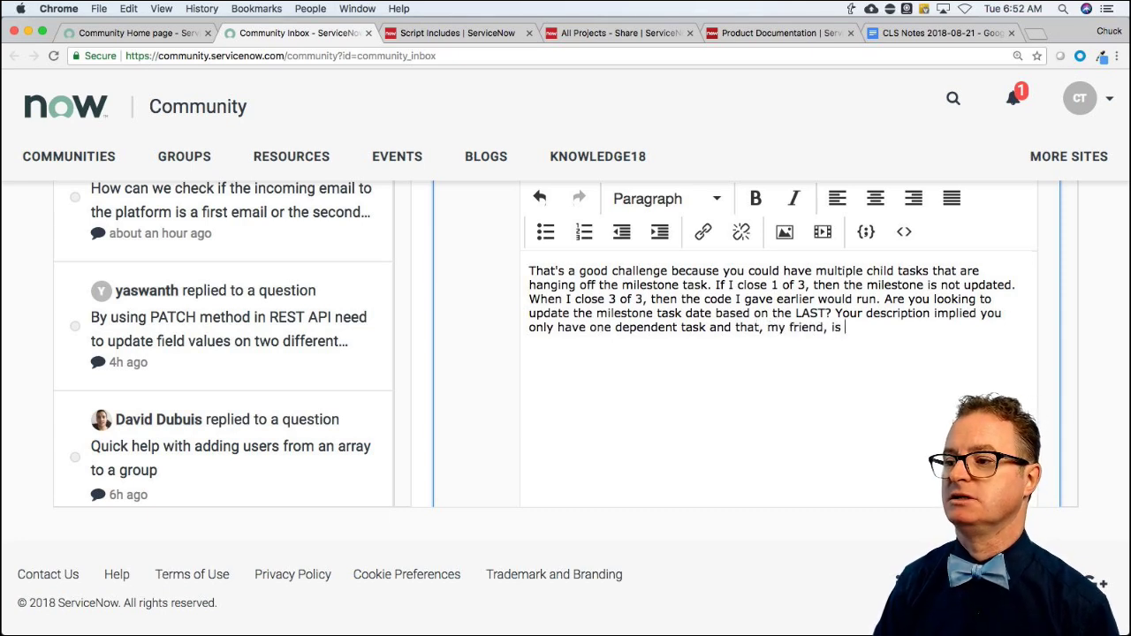
pyautogui.write('a danger ous')
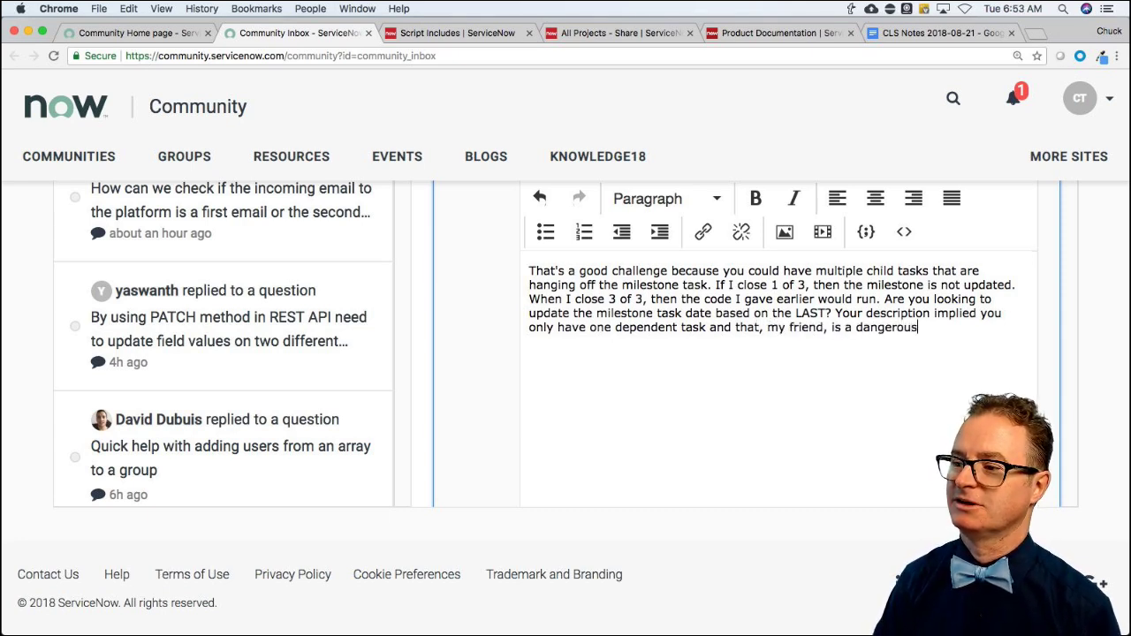
pyautogui.write(' assumption when ')
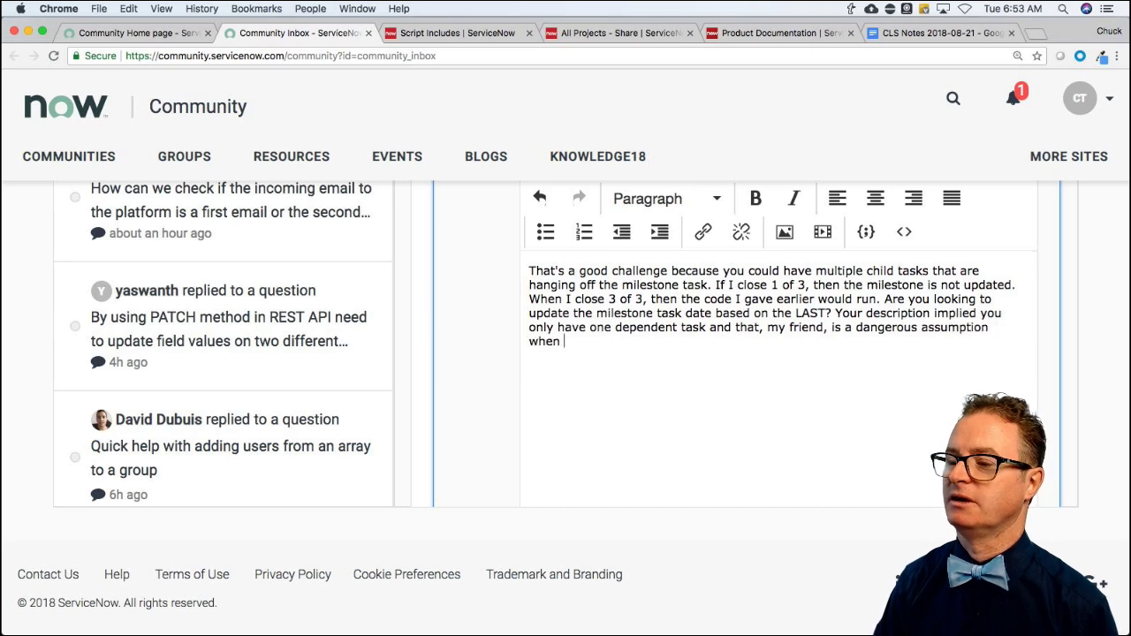
pyautogui.write('they')
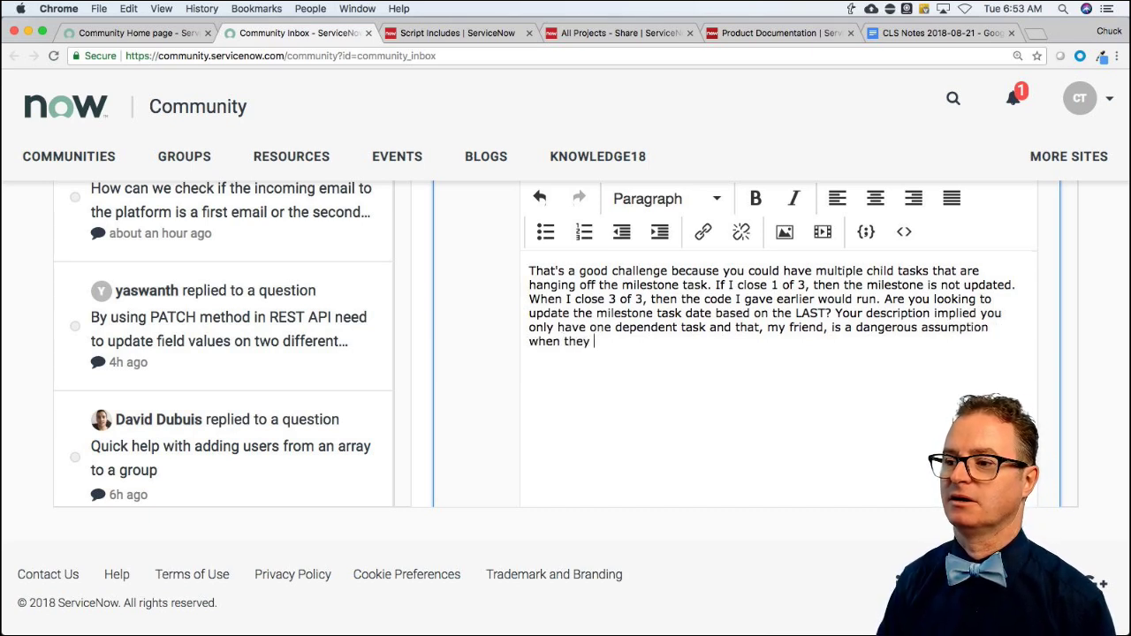
pyautogui.press('BackSpace')
pyautogui.press('BackSpace')
pyautogui.write('re are 1-to-')
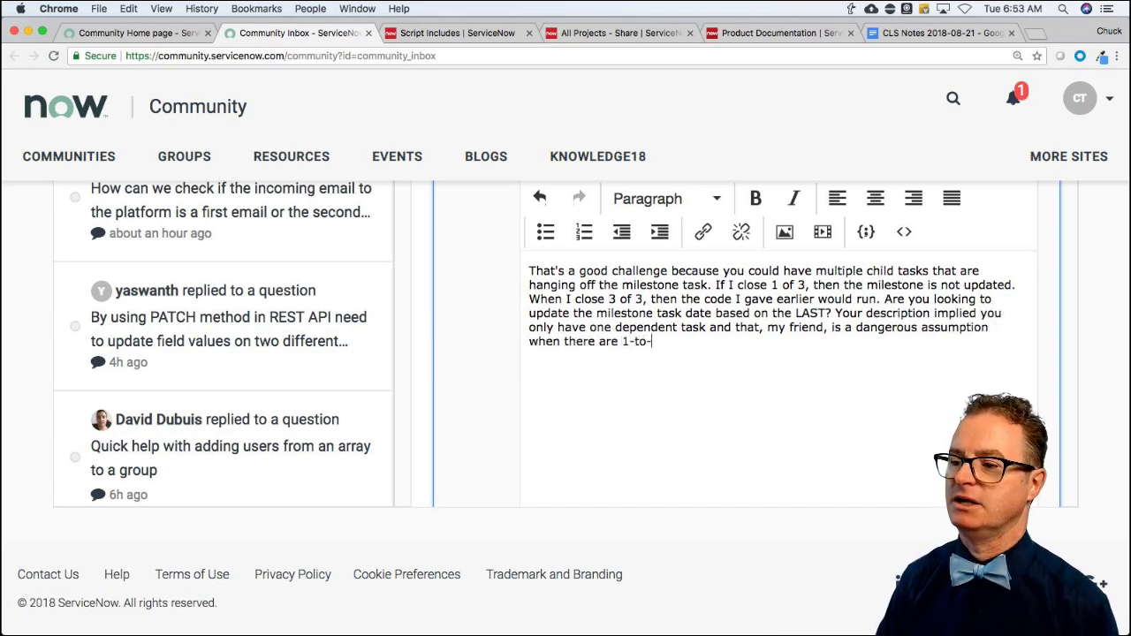
pyautogui.write('many ')
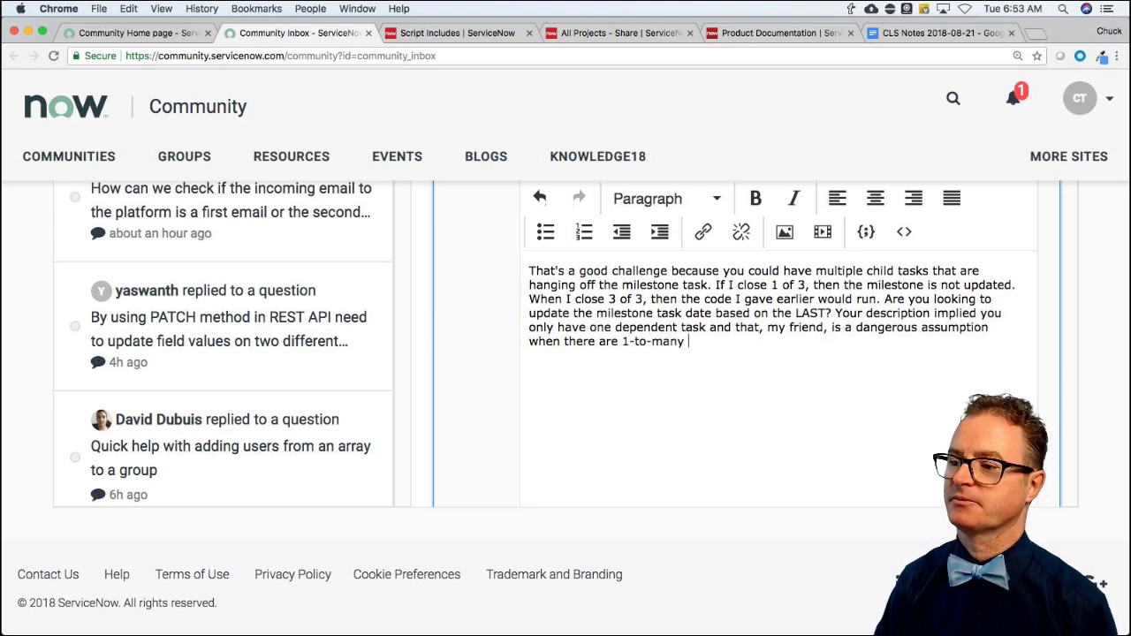
pyautogui.write('relationships or ')
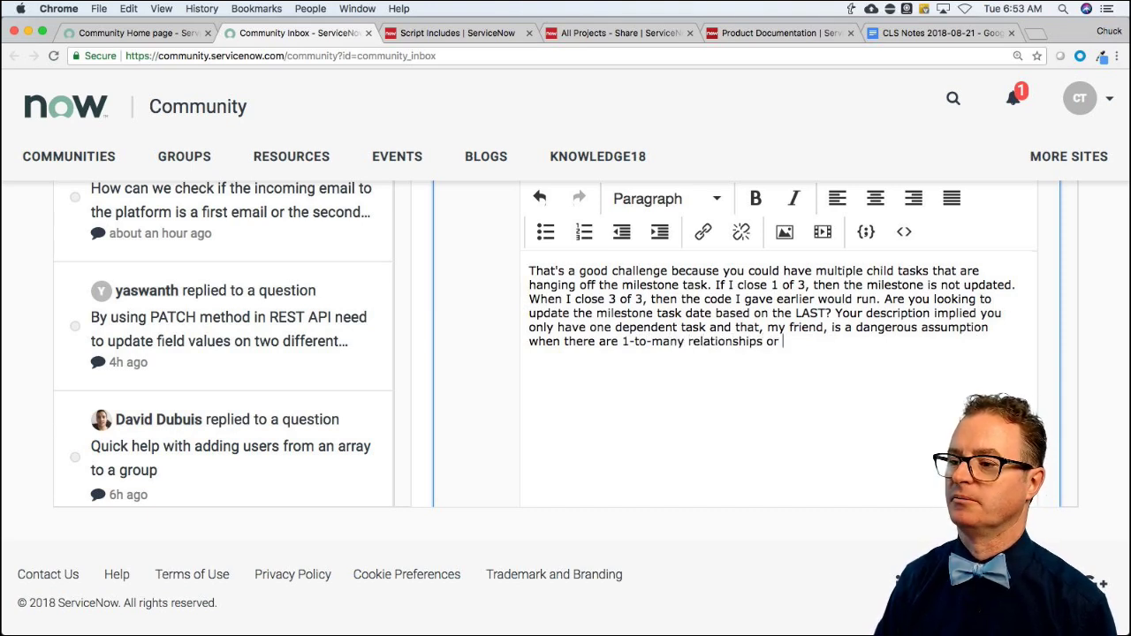
pyautogui.write('many-to-')
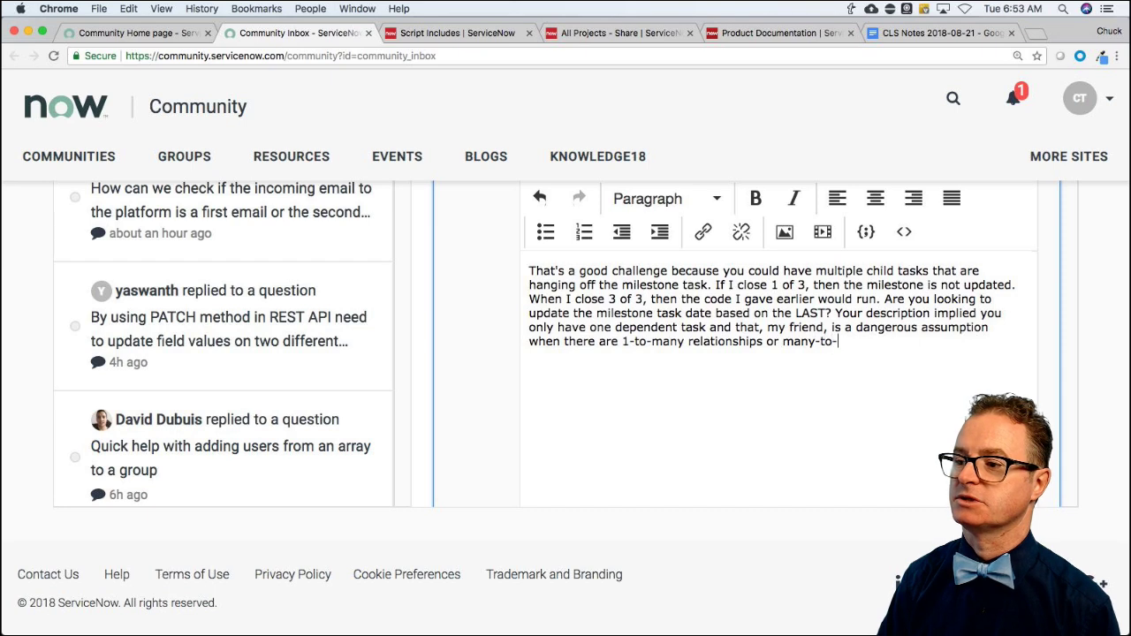
pyautogui.write('many rela')
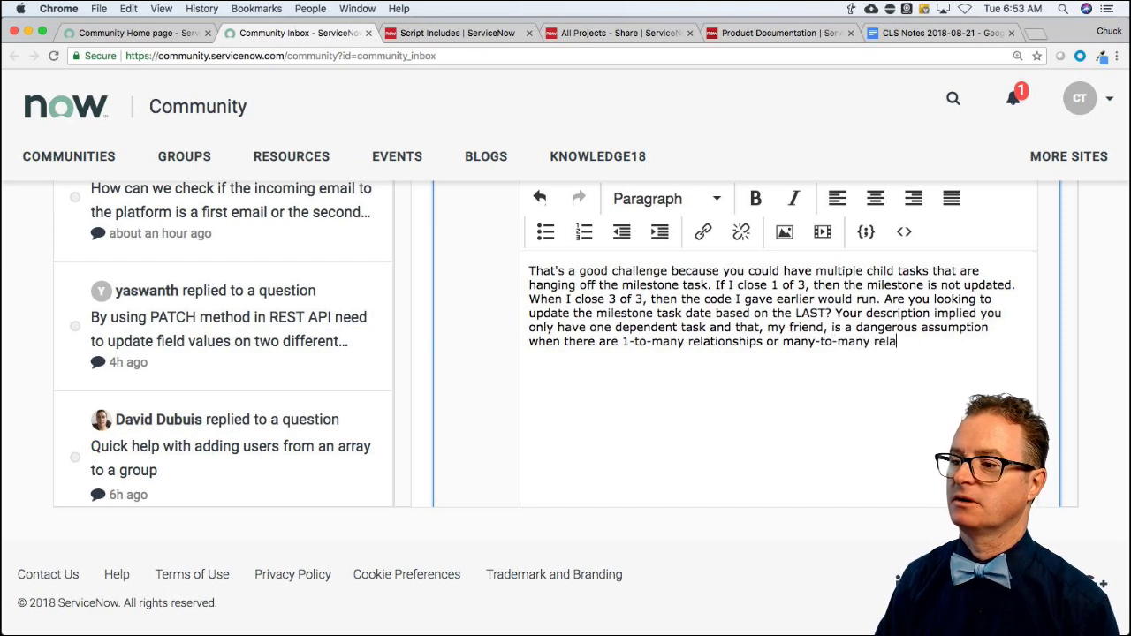
pyautogui.write('tionships involed.')
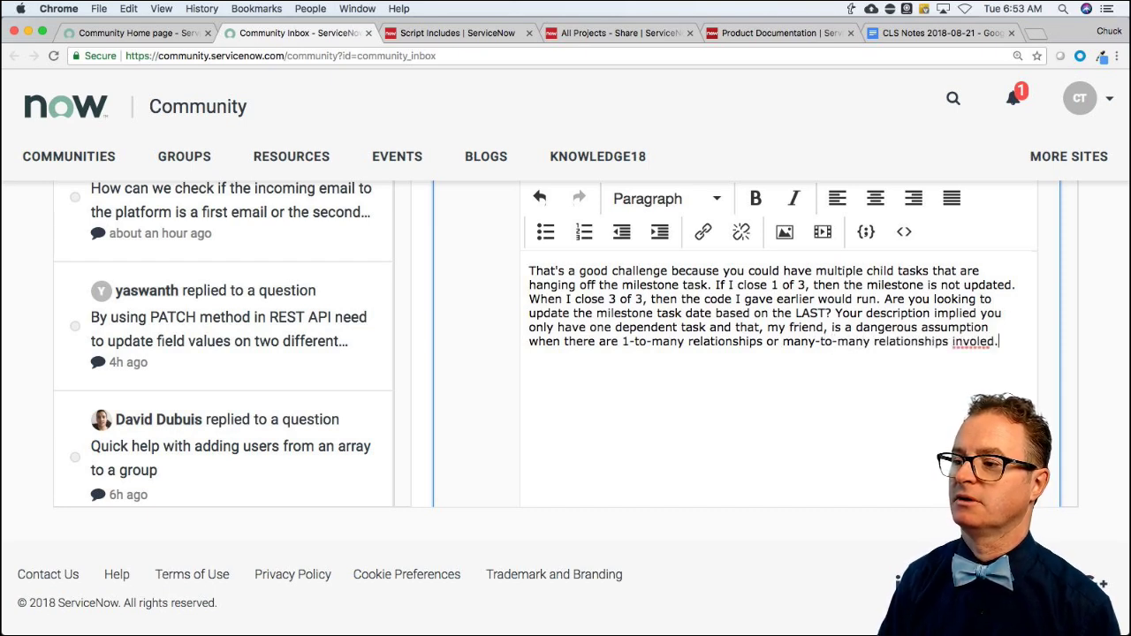
pyautogui.press('BackSpace')
pyautogui.press('BackSpace')
pyautogui.press('BackSpace')
pyautogui.press('BackSpace')
# Finish the word 'involved.' and post the reply to the milestone thread.
pyautogui.write('lved.')
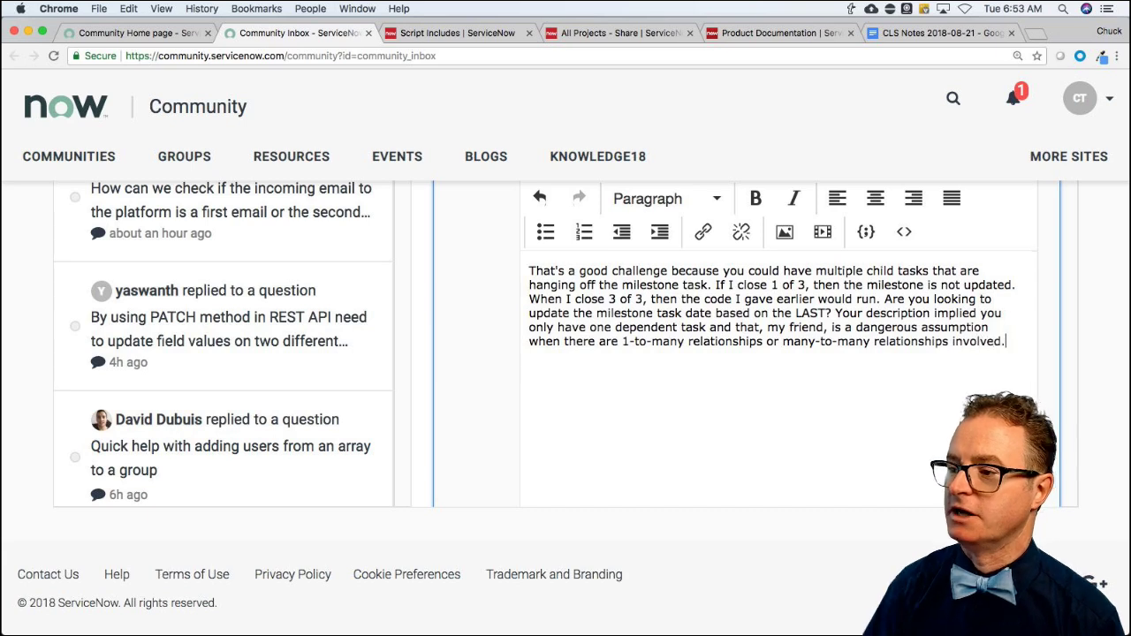
pyautogui.scroll(-5, 972, 371)
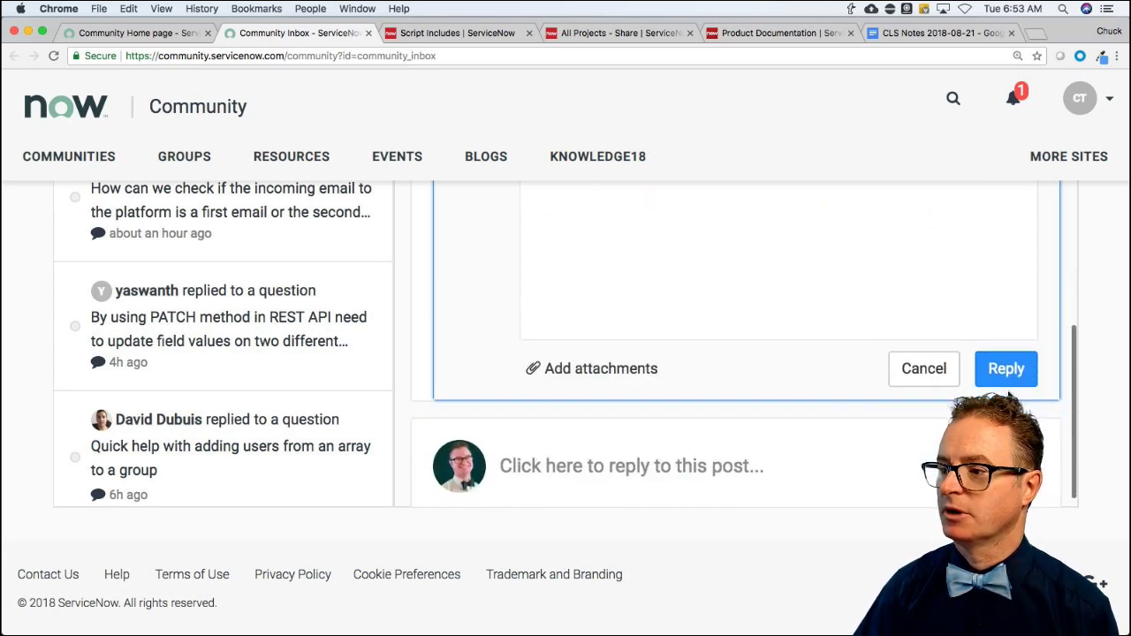
pyautogui.click(1003, 375)
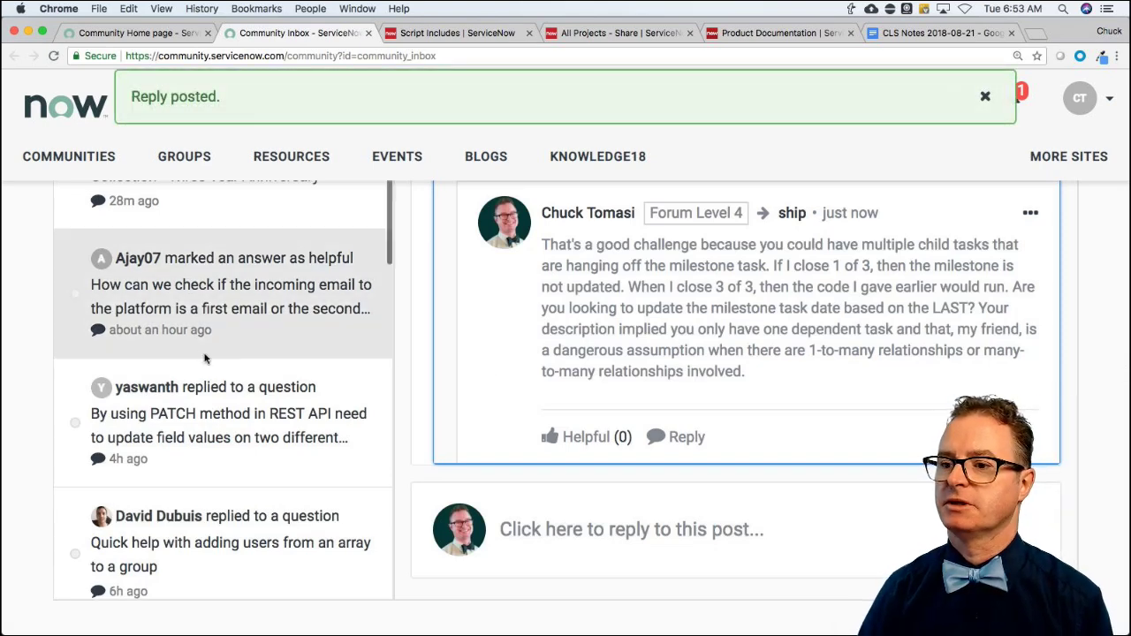
pyautogui.scroll(3, 204, 358)
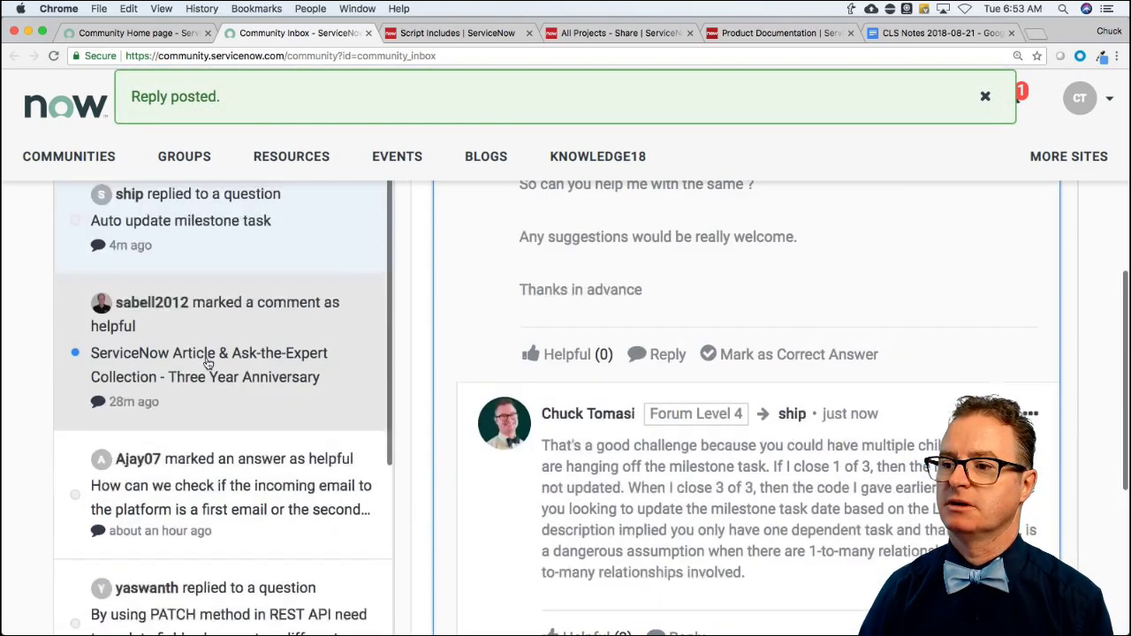
# Open the 'ServiceNow Article & Ask-the-Expert Collection - Three Year Anniversary' inbox item and scroll through it.
pyautogui.click(139, 354)
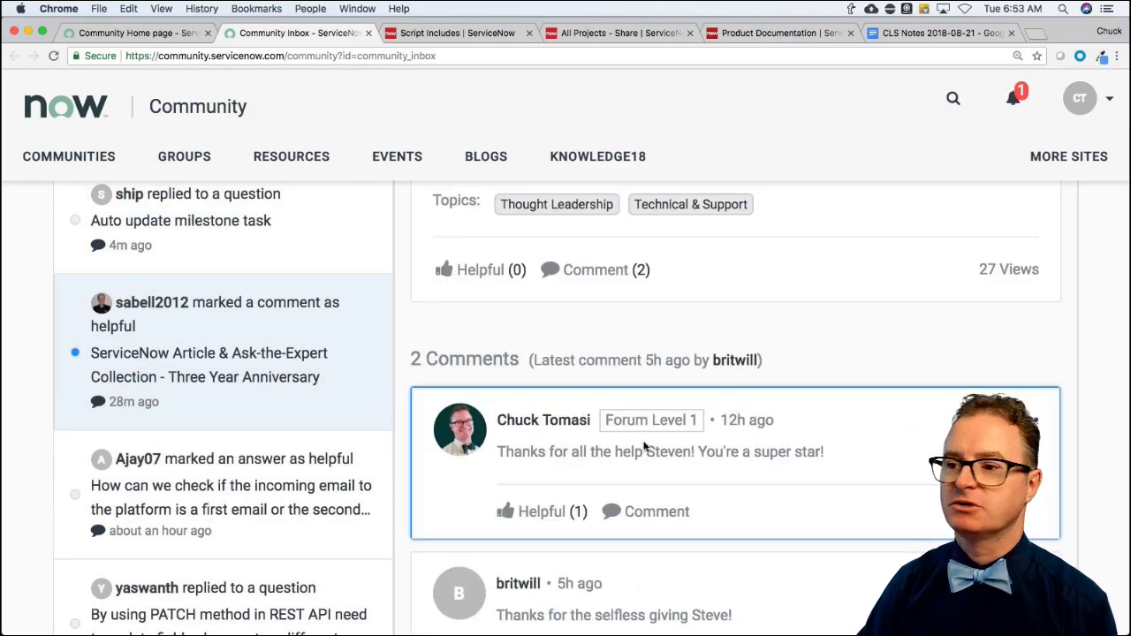
pyautogui.scroll(5, 645, 446)
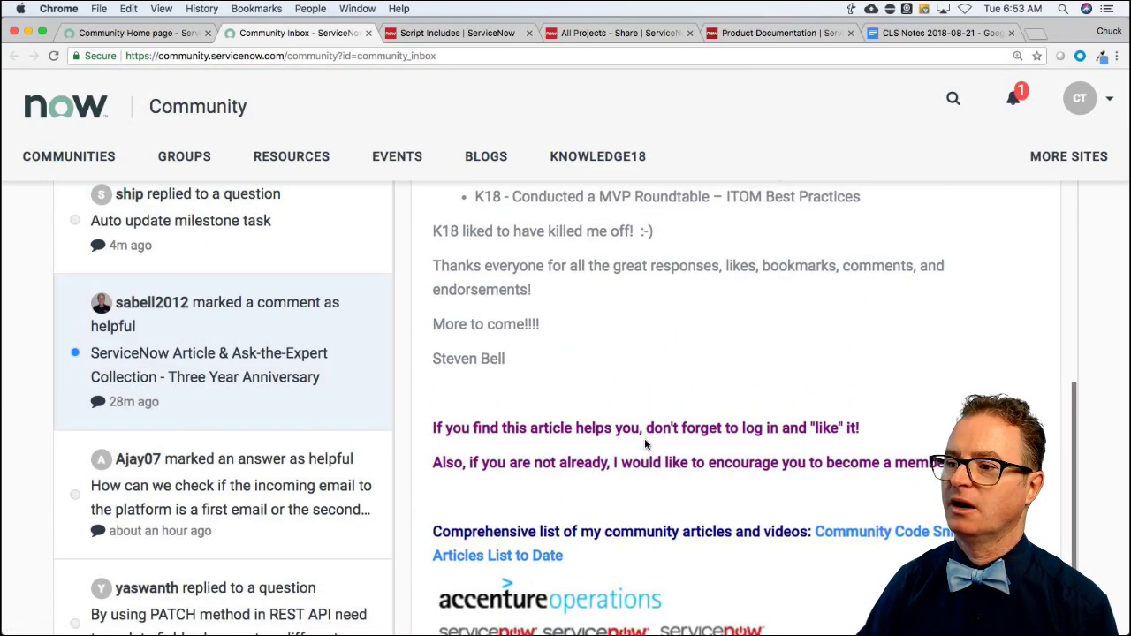
pyautogui.scroll(10, 644, 444)
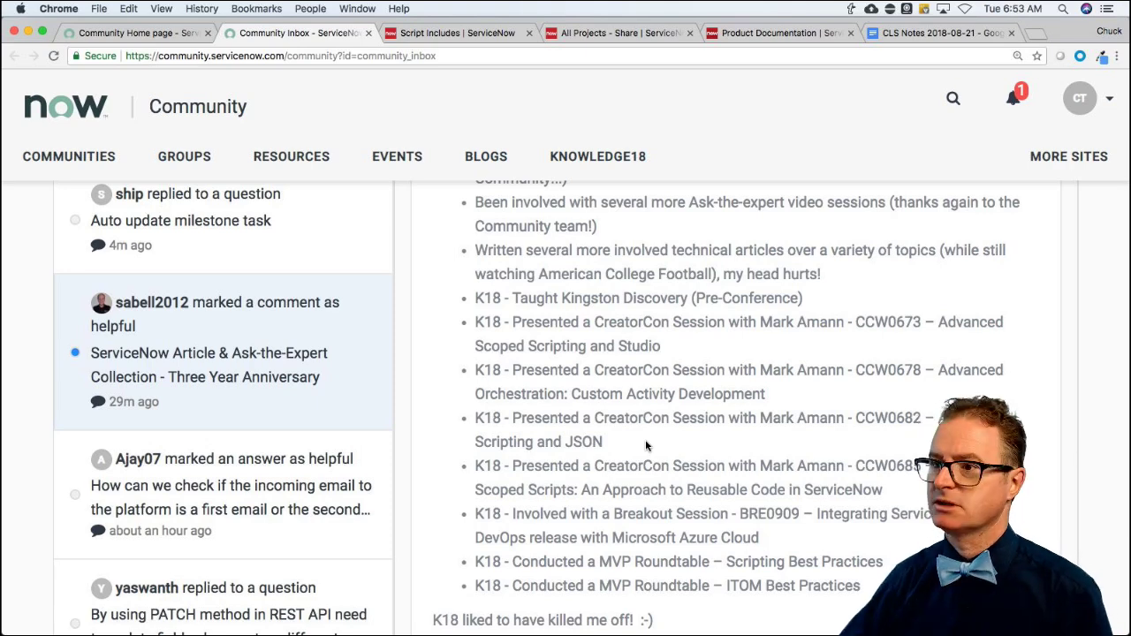
# Browse knowledge.servicenow.com (Knowledge18) in a new tab, then close that tab.
pyautogui.press('super+t')
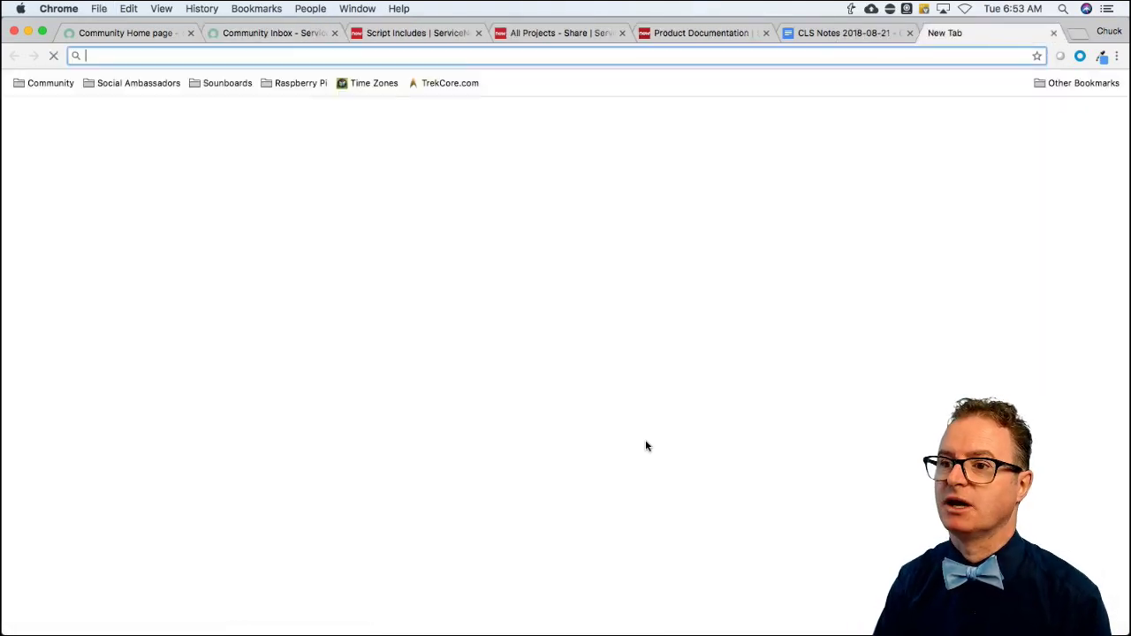
pyautogui.write('knowled')
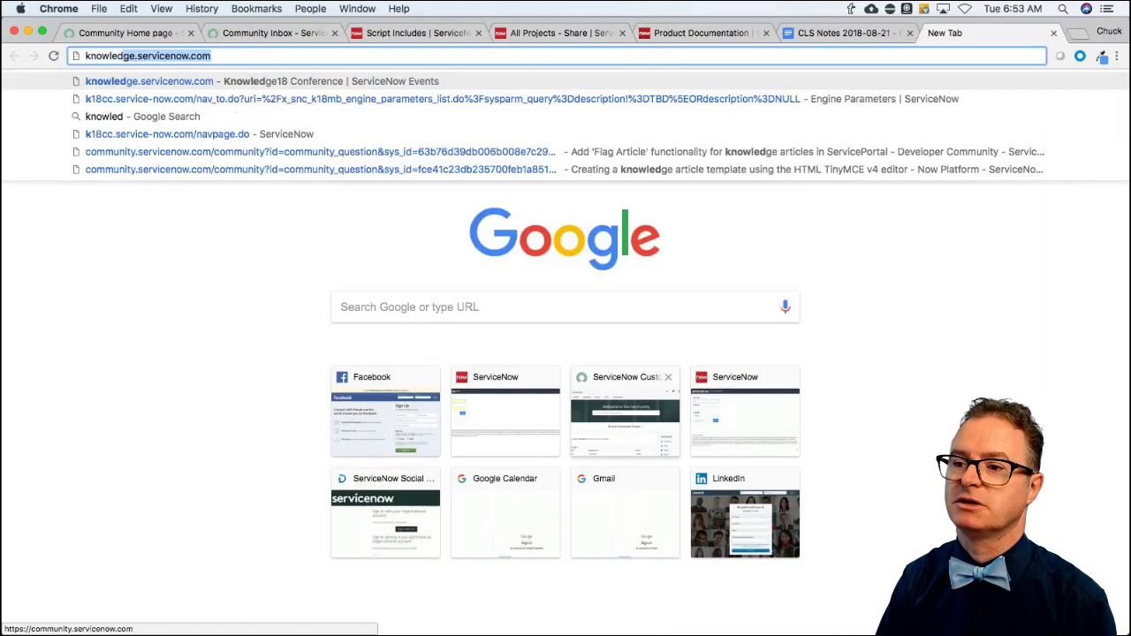
pyautogui.write('ge.se')
pyautogui.press('Return')
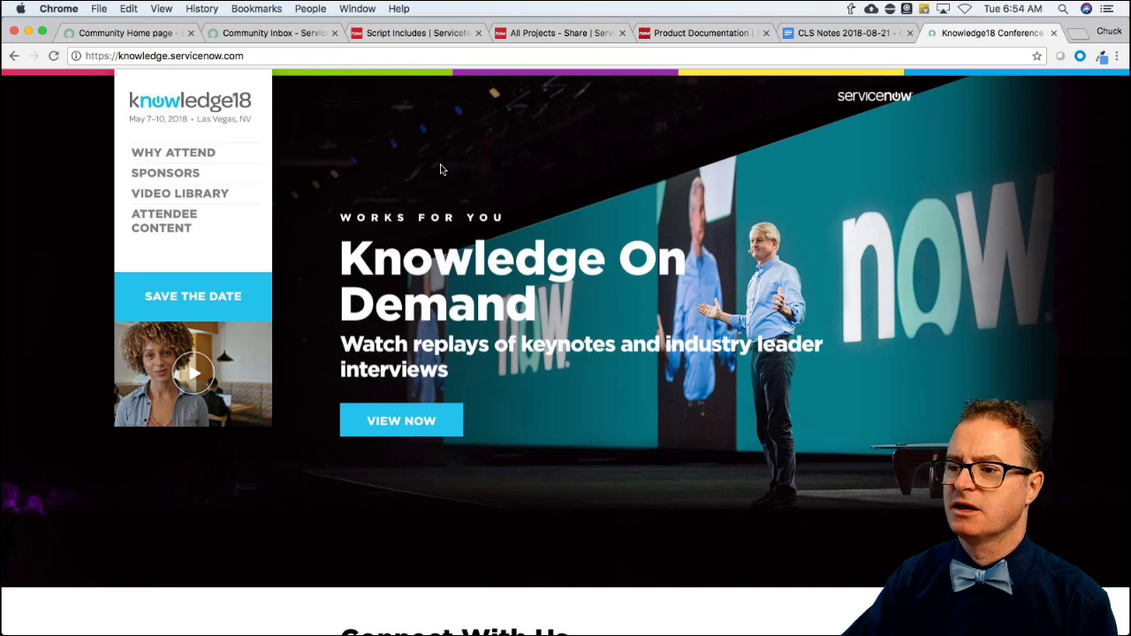
pyautogui.scroll(-3, 473, 227)
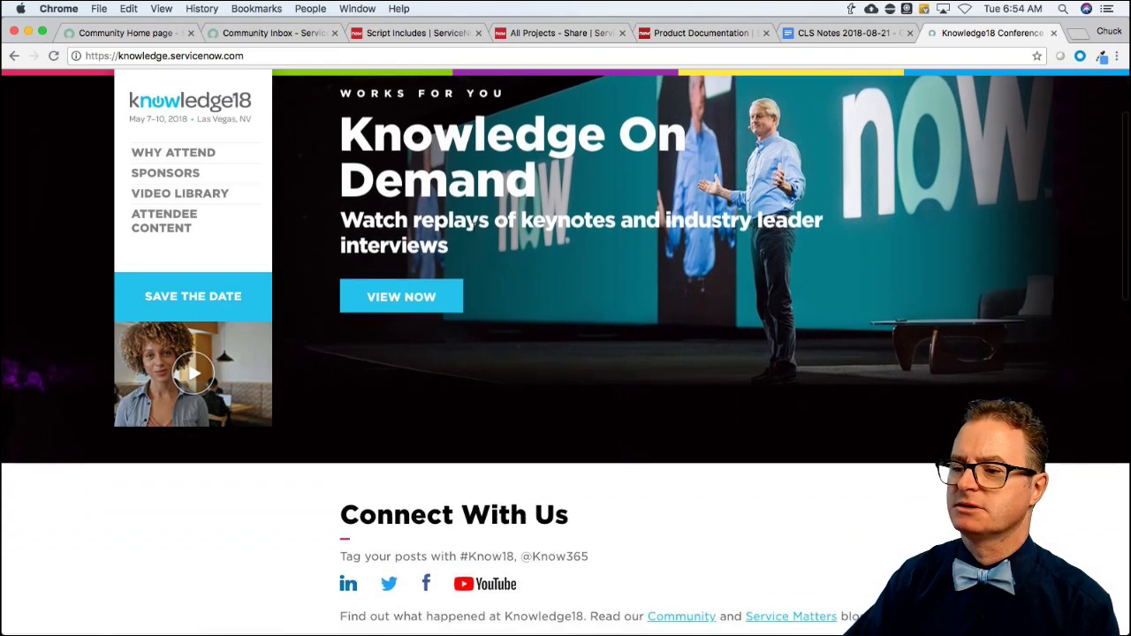
pyautogui.scroll(-4, 473, 230)
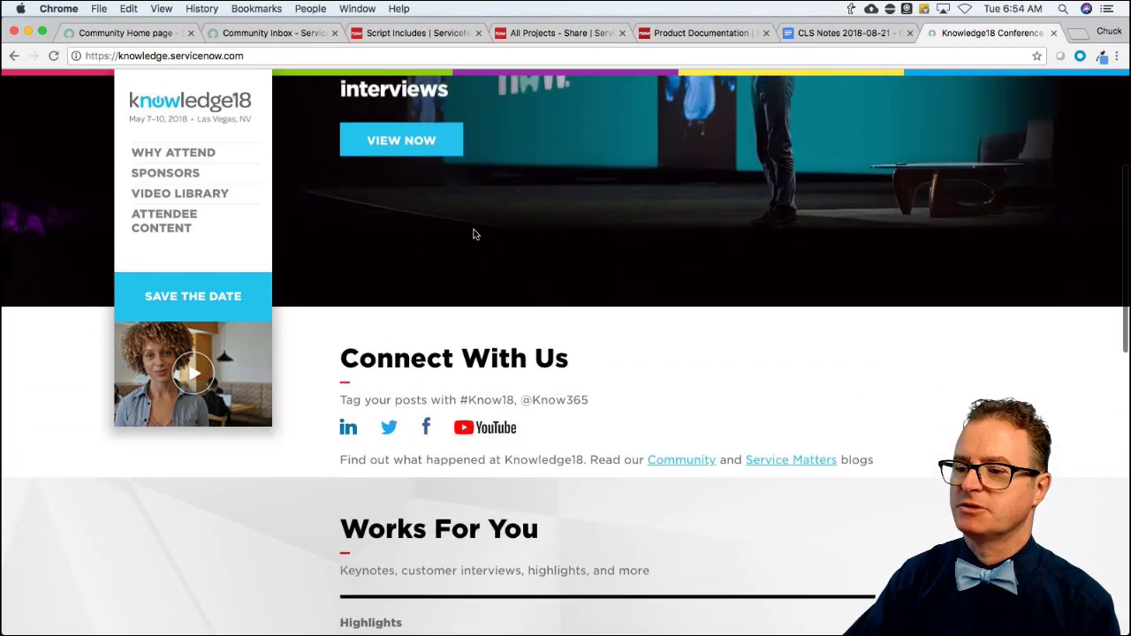
pyautogui.scroll(4, 474, 234)
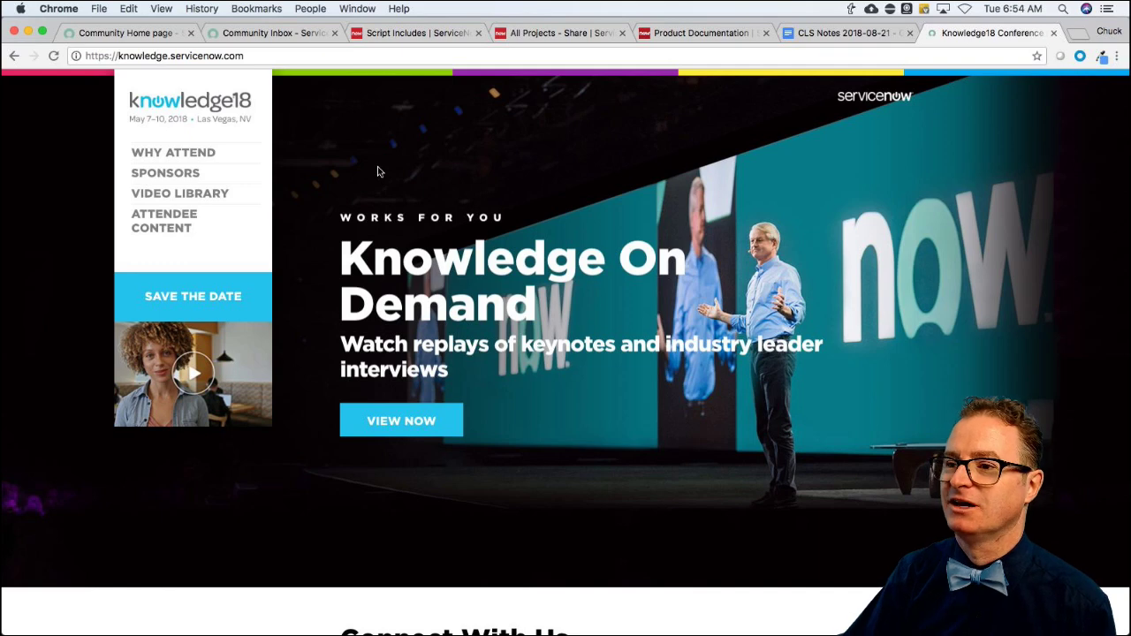
pyautogui.click(1053, 35)
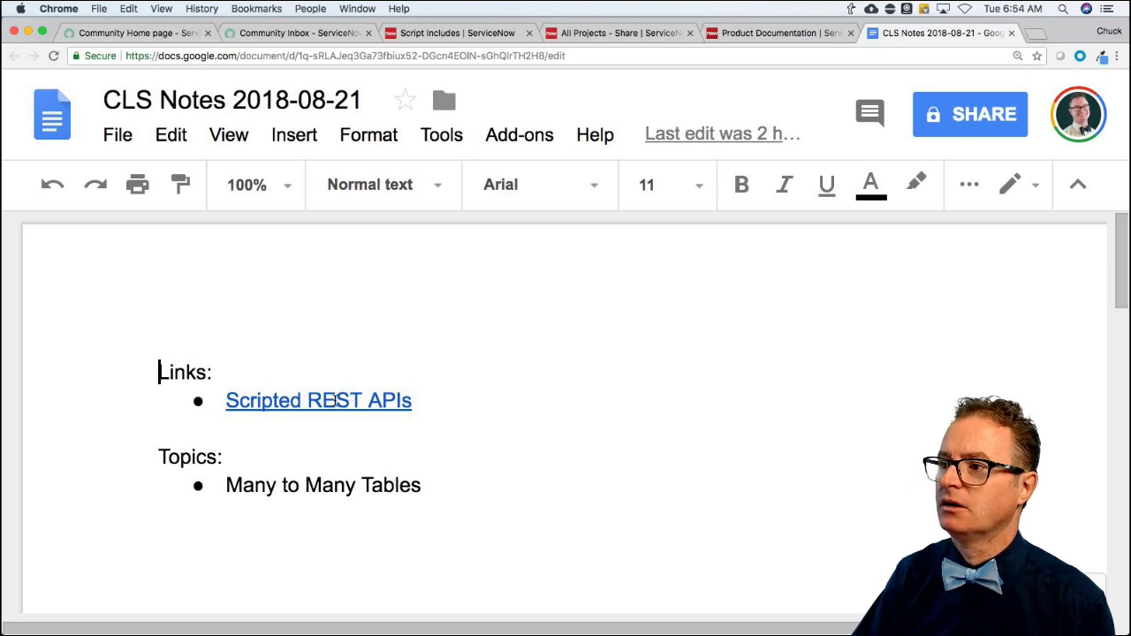
# Follow the 'Scripted REST APIs' link in CLS Notes to its community question.
pyautogui.click(335, 400)
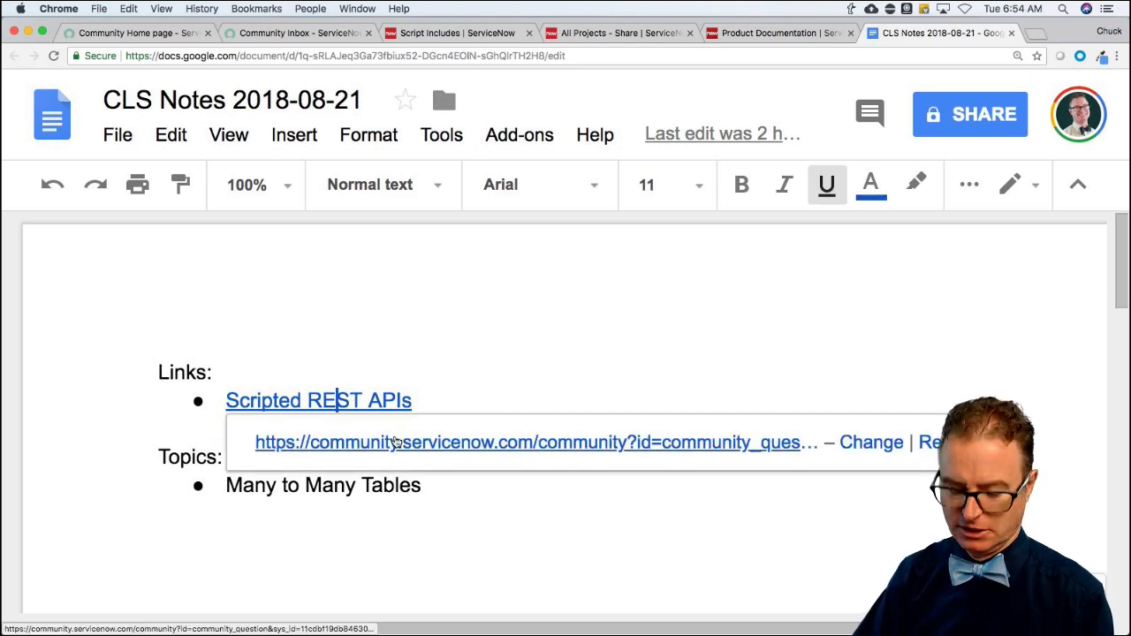
pyautogui.click(394, 441)
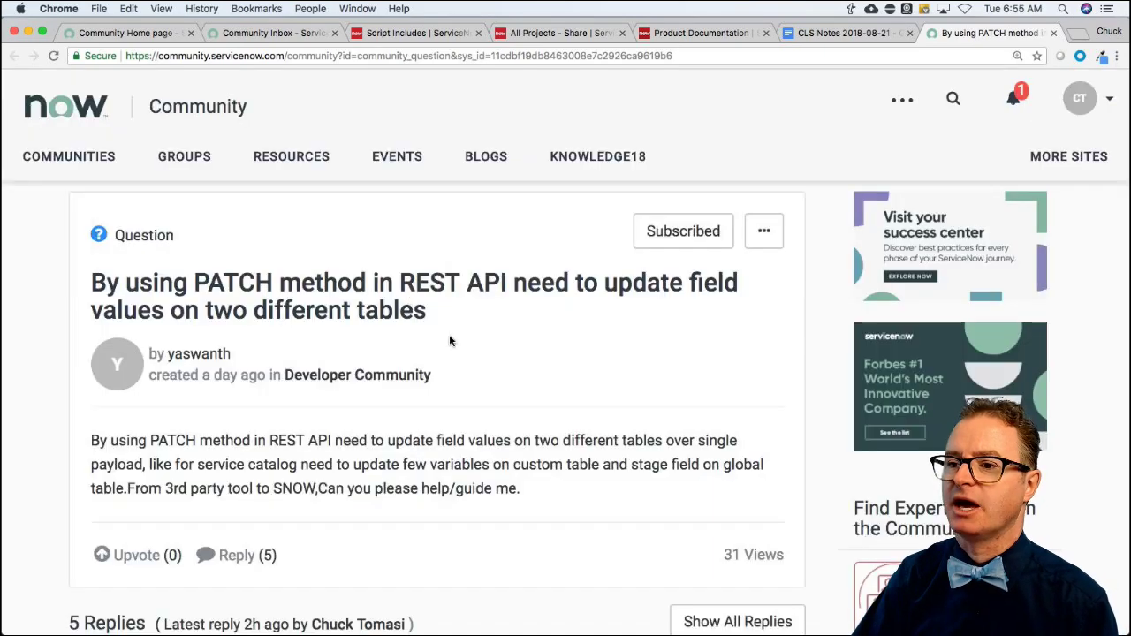
pyautogui.scroll(-10, 536, 357)
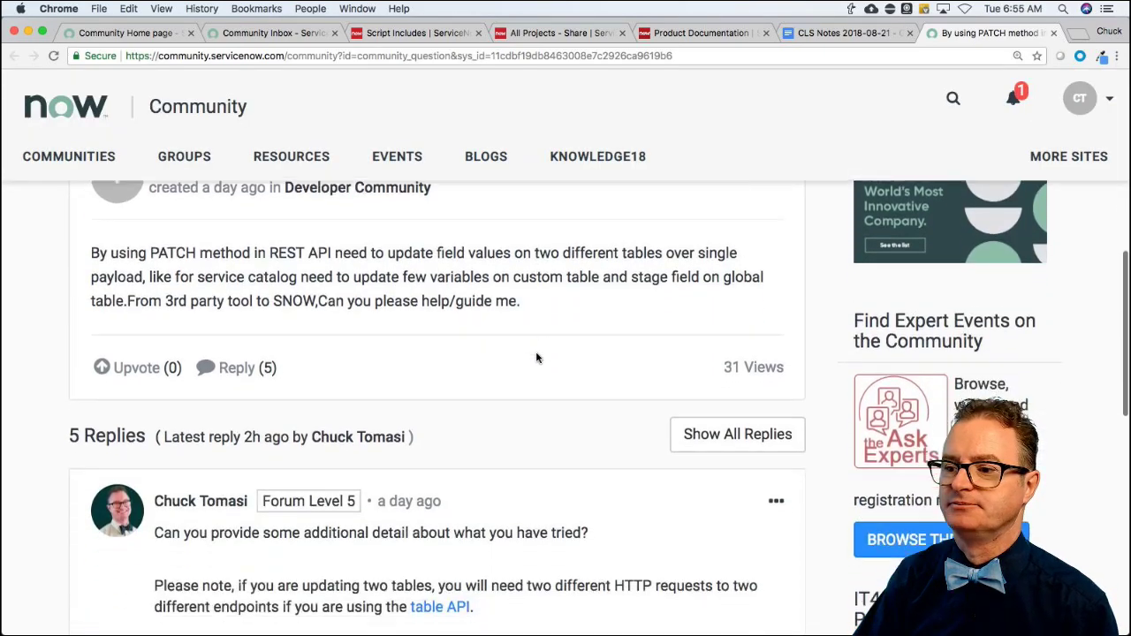
pyautogui.scroll(-2, 537, 357)
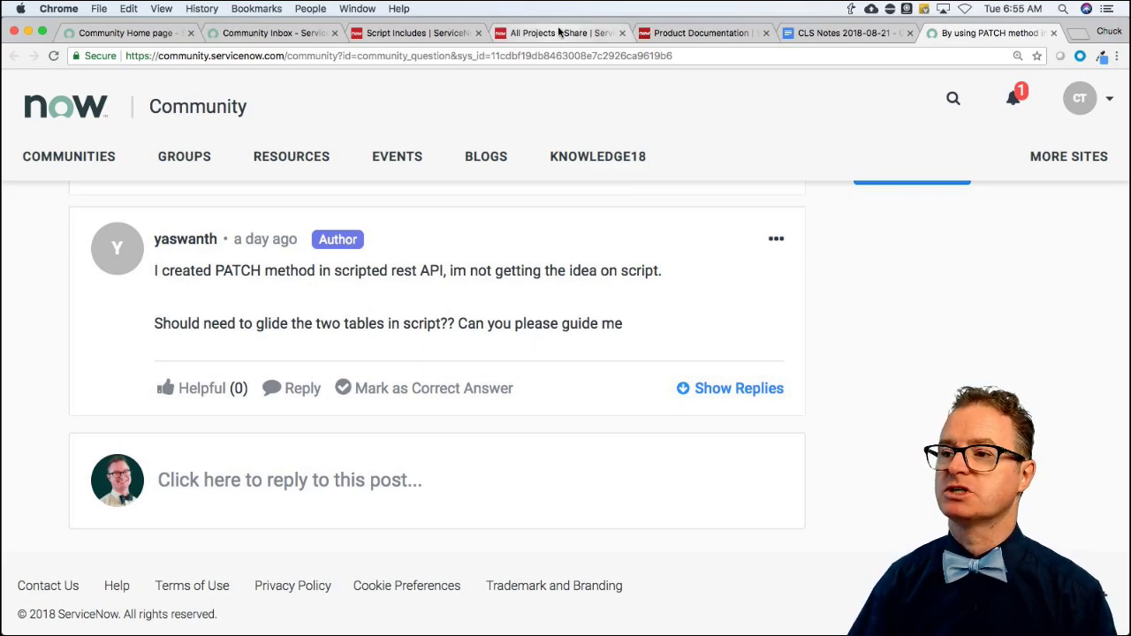
# Filter the navigator for 'rest' and open System Web Services > REST API Explorer.
pyautogui.click(411, 33)
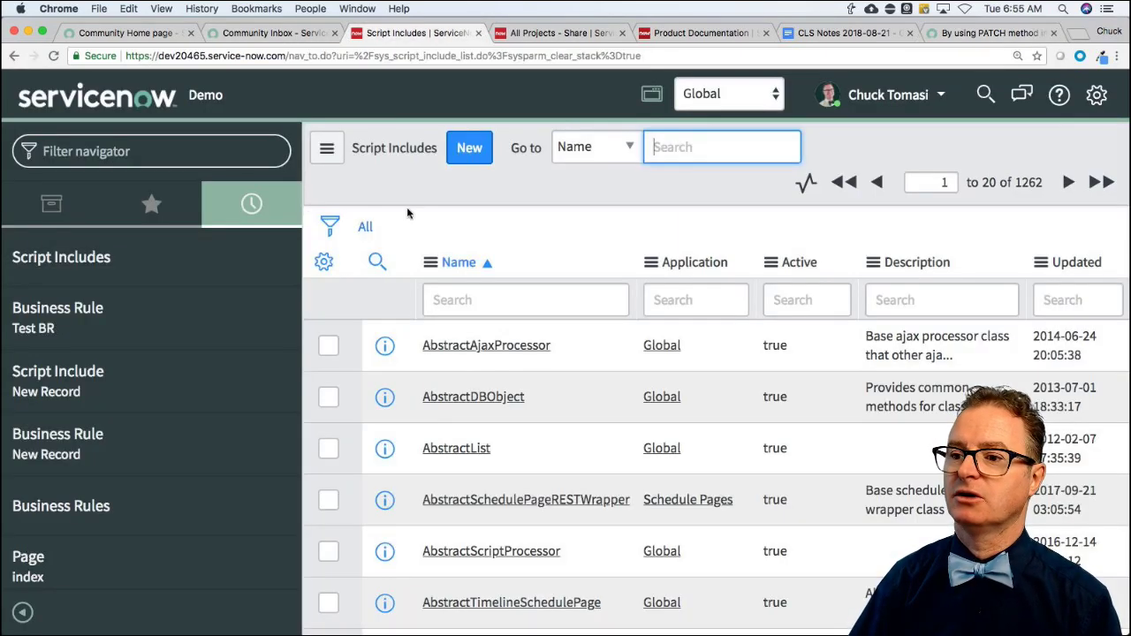
pyautogui.click(104, 151)
pyautogui.write('rest')
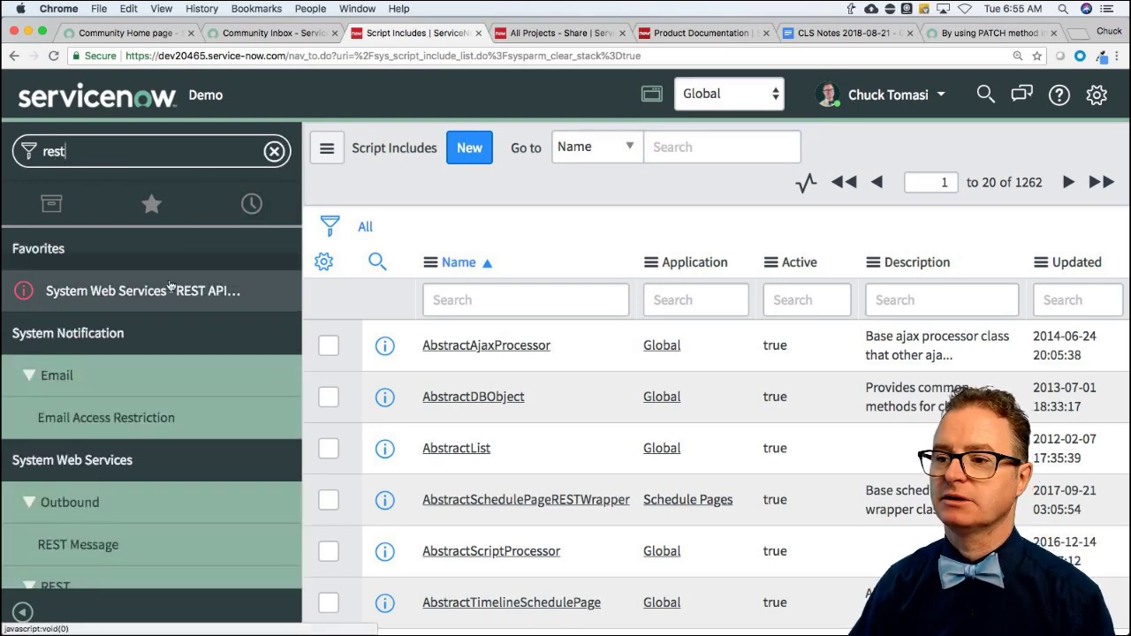
pyautogui.click(159, 299)
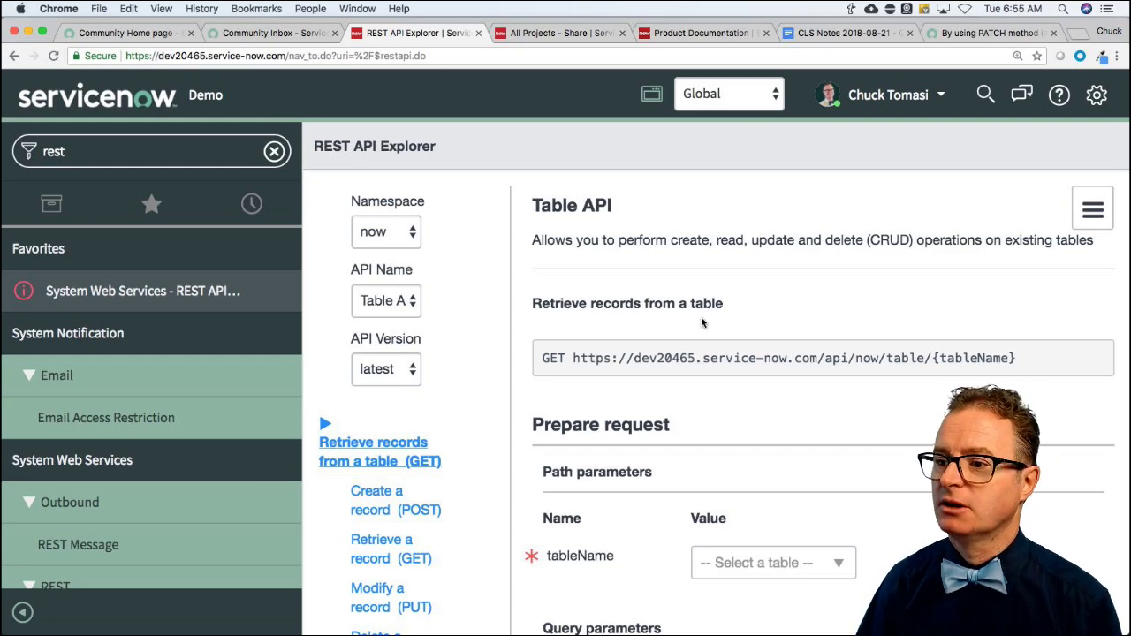
# Set the Table API tableName parameter to Incident (incident).
pyautogui.scroll(2, 459, 405)
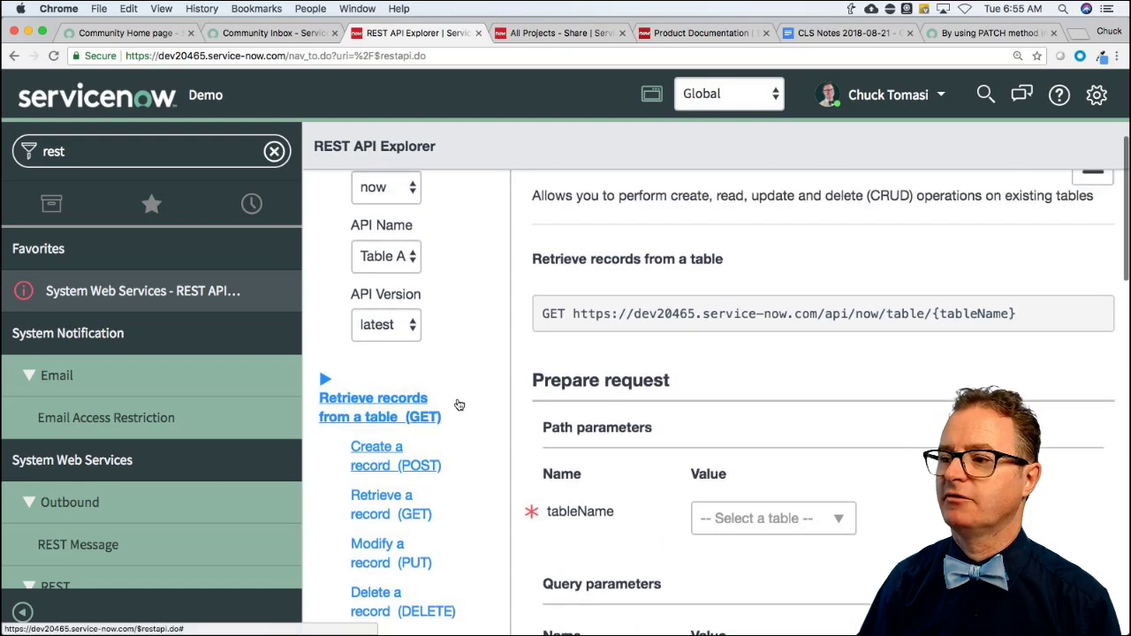
pyautogui.click(771, 535)
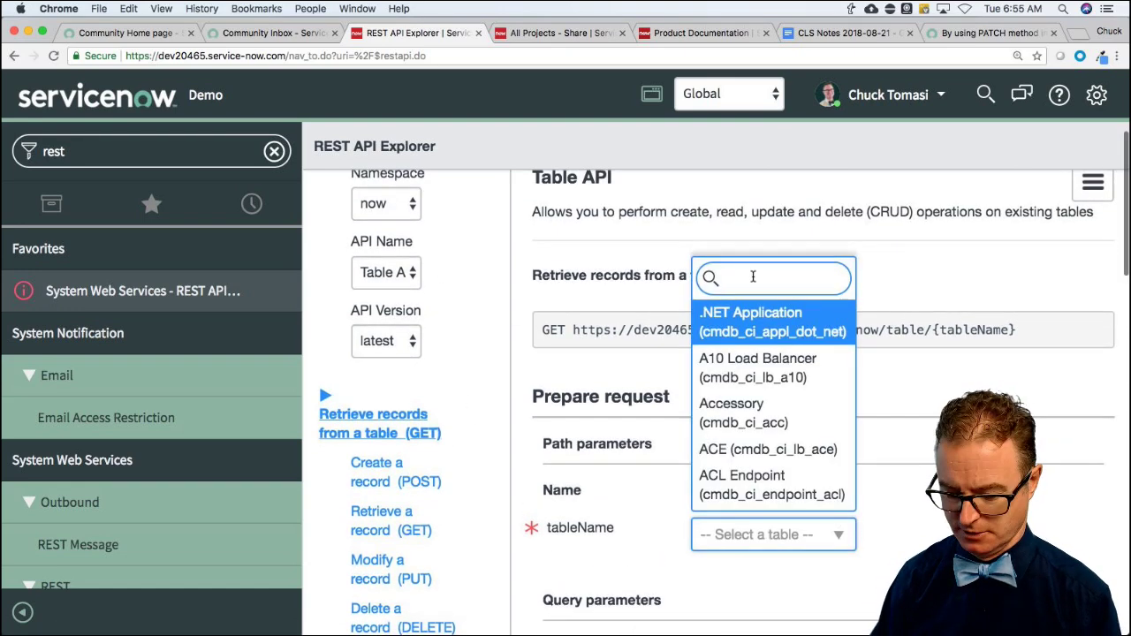
pyautogui.write('incident')
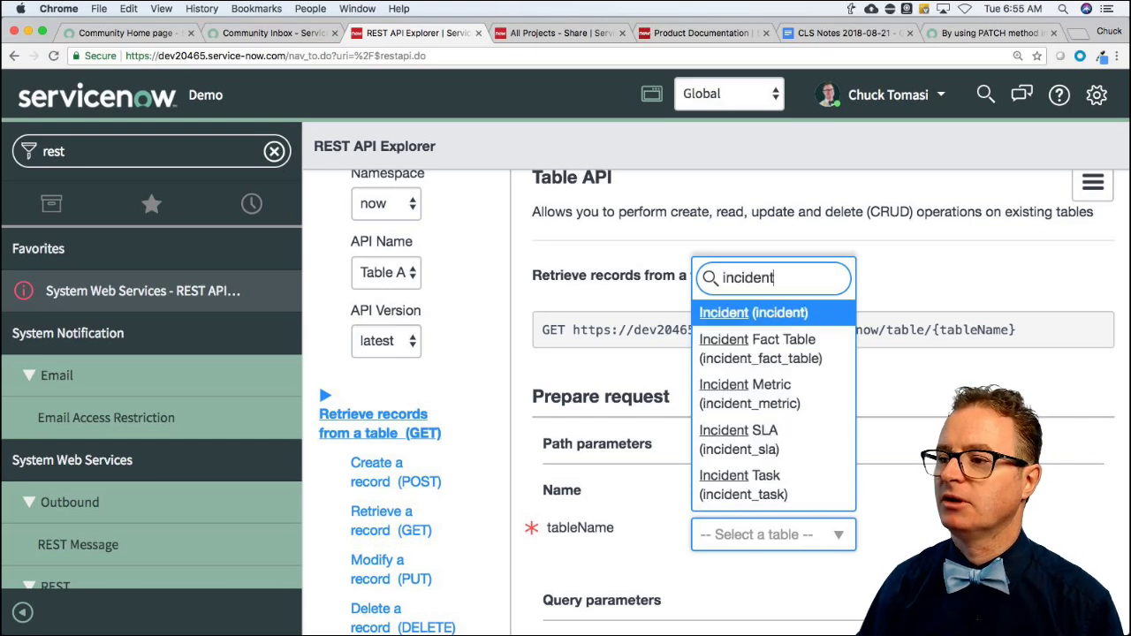
pyautogui.click(774, 315)
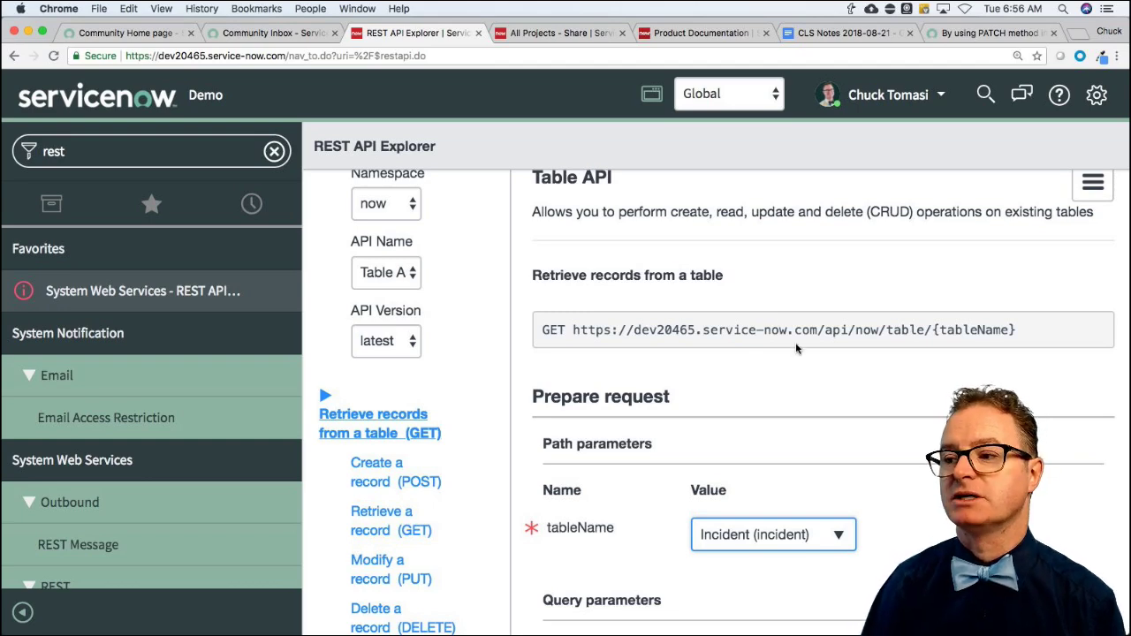
# Send the GET request and highlight the generated request URL in the response.
pyautogui.scroll(-3, 800, 371)
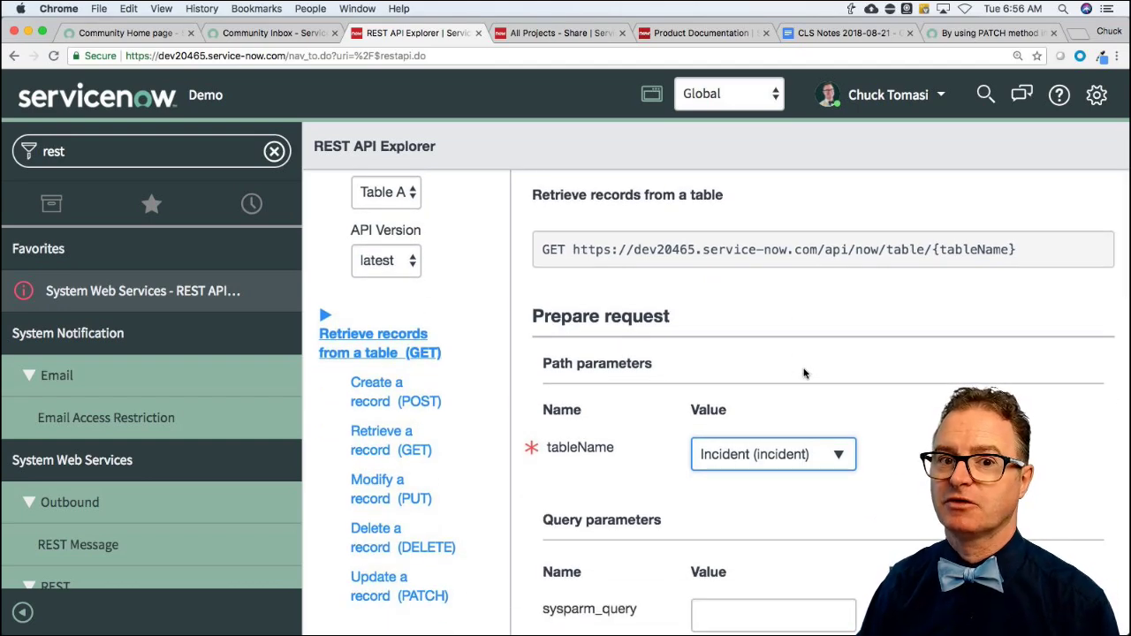
pyautogui.scroll(-4, 804, 373)
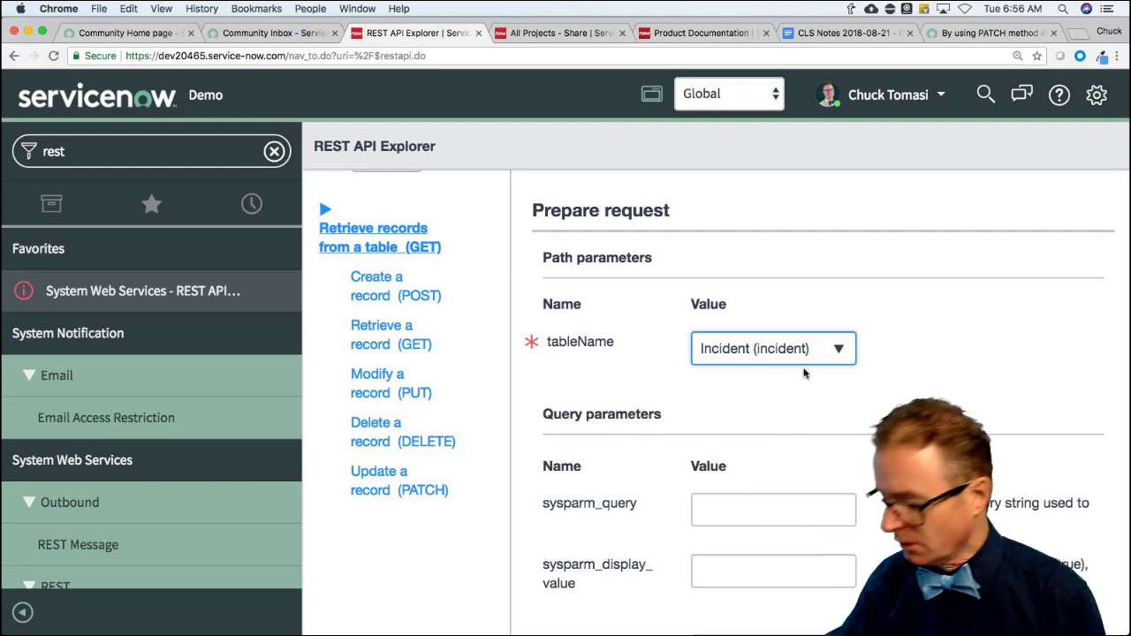
pyautogui.scroll(-5, 838, 410)
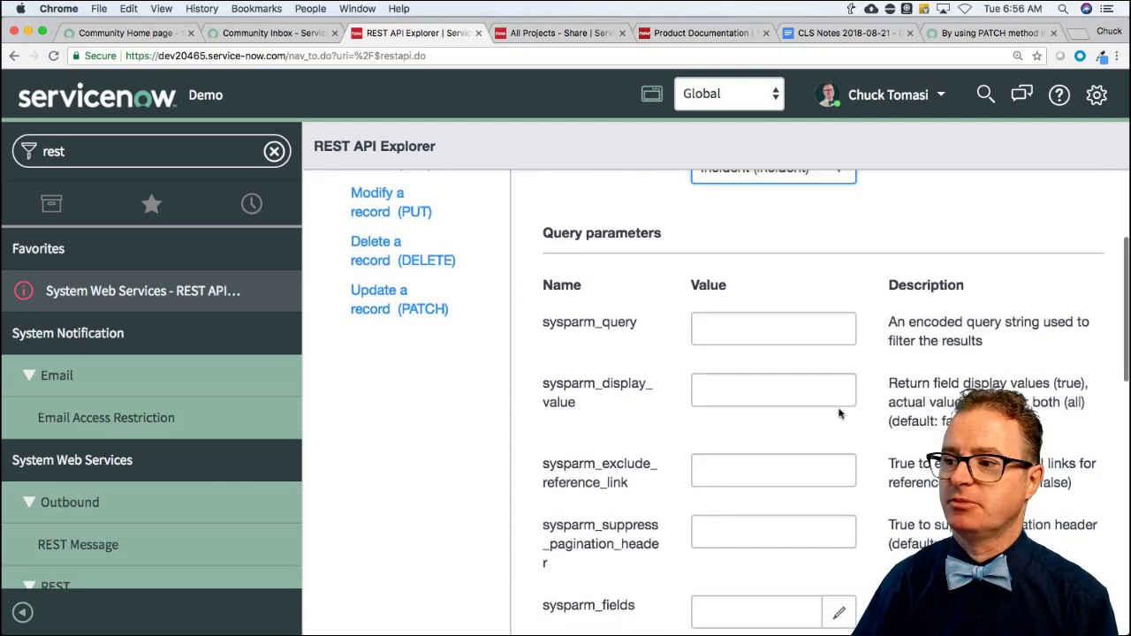
pyautogui.scroll(-9, 839, 409)
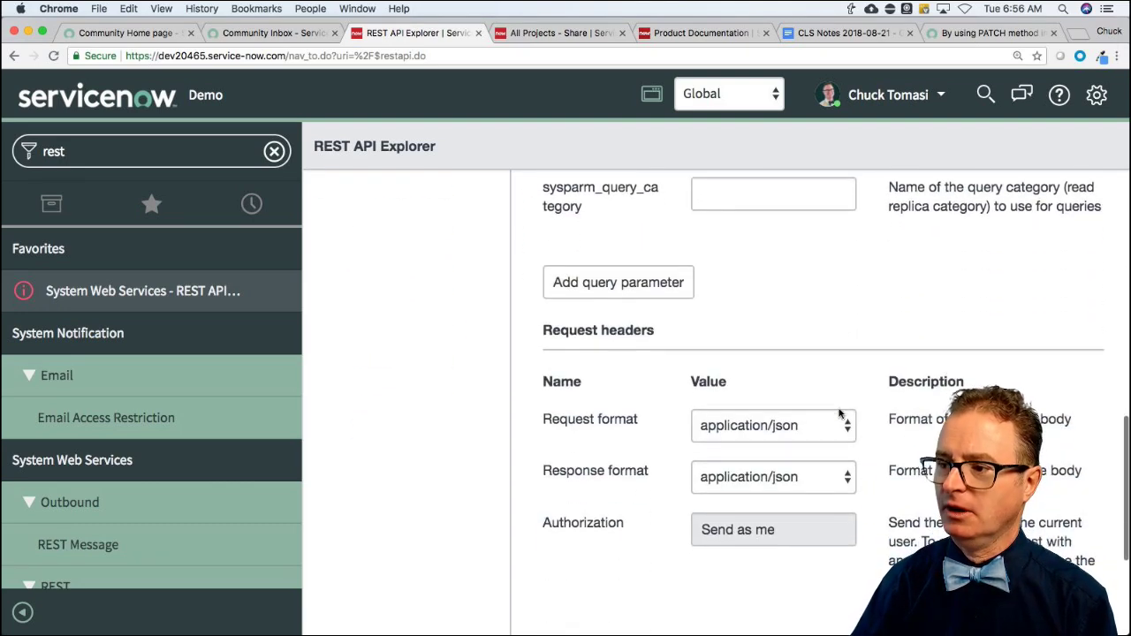
pyautogui.scroll(-2, 838, 413)
pyautogui.click(580, 485)
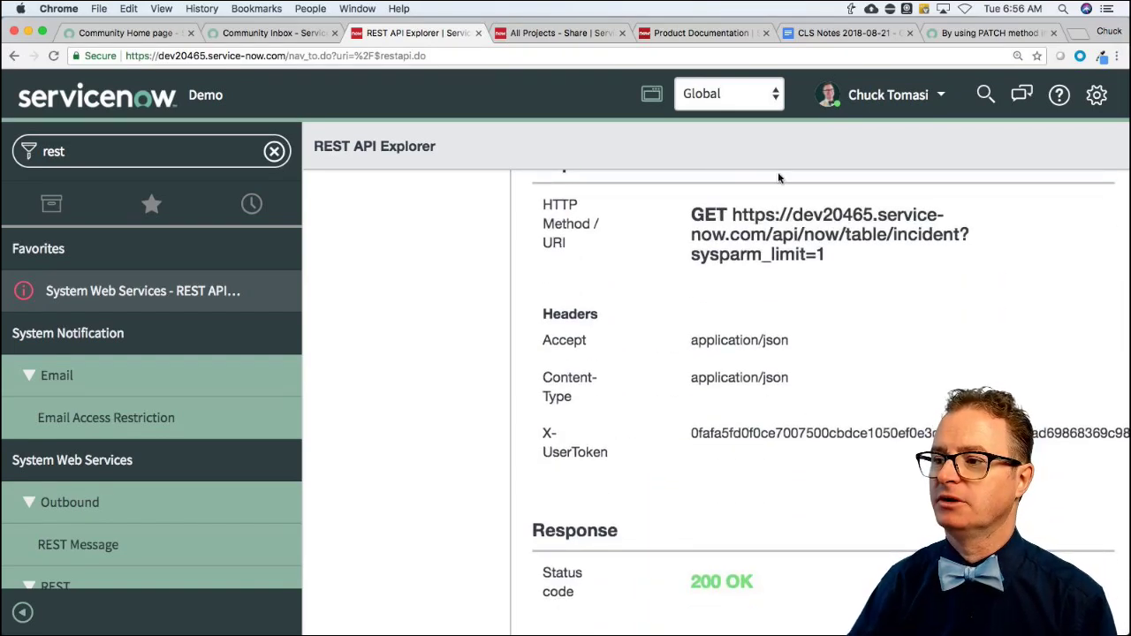
pyautogui.moveTo(692, 212); pyautogui.dragTo(847, 298)
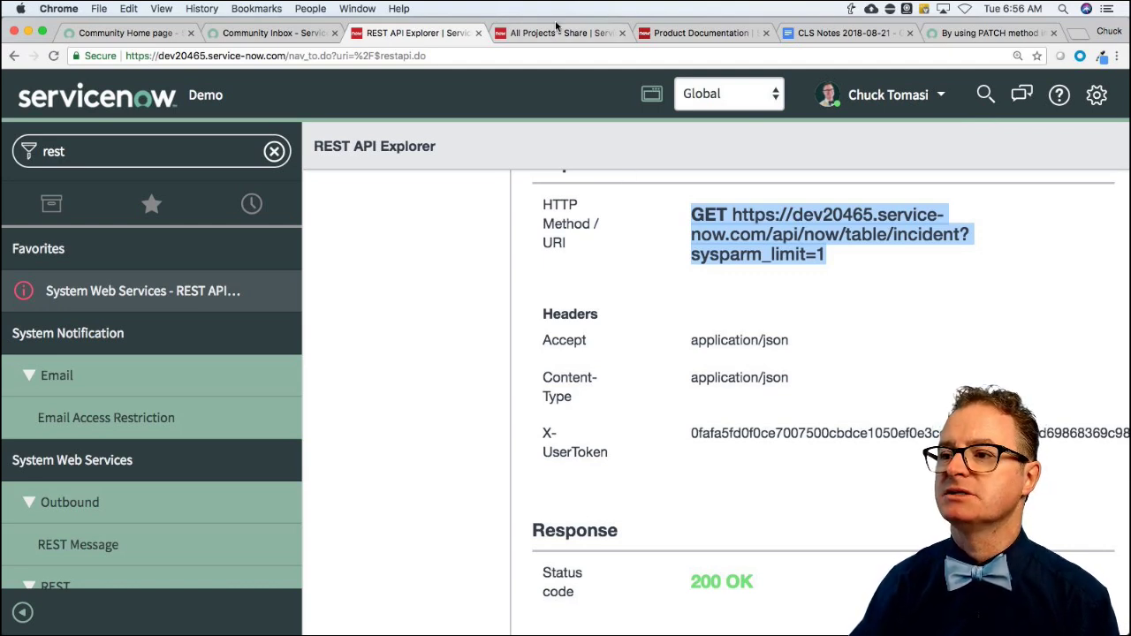
pyautogui.click(658, 33)
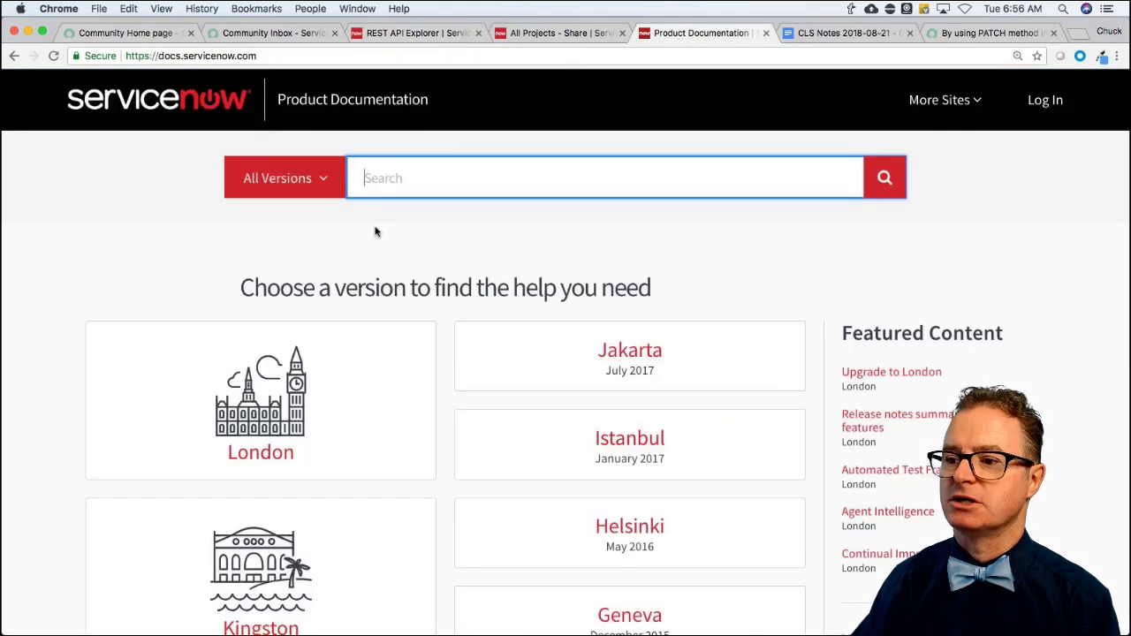
# Open the London documentation and search it for 'scripted rest api'.
pyautogui.click(238, 456)
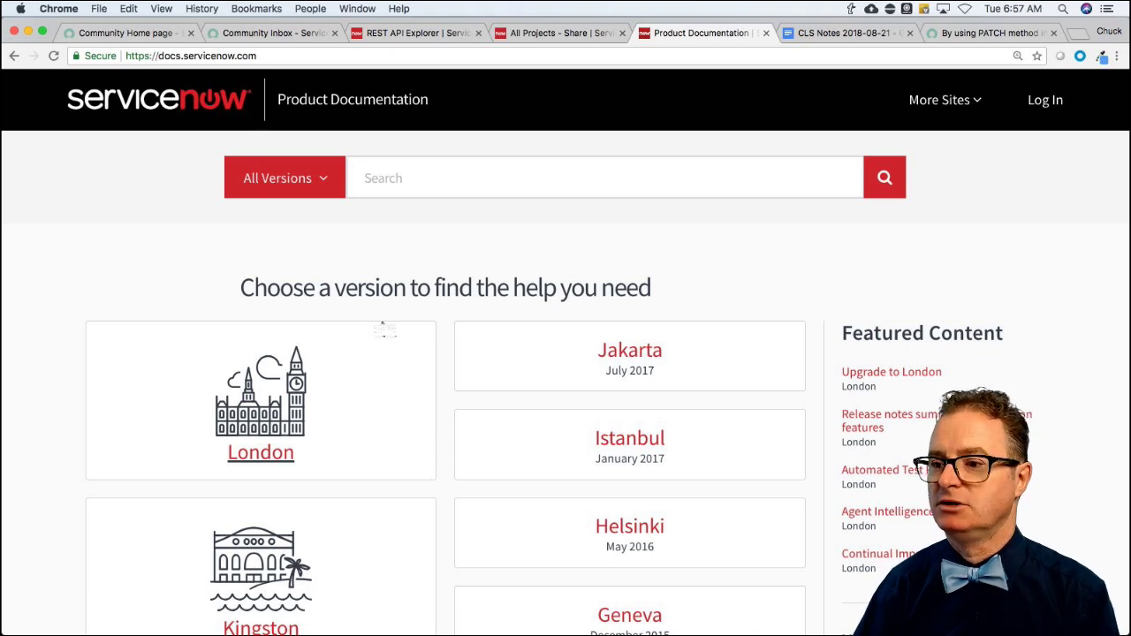
pyautogui.click(263, 394)
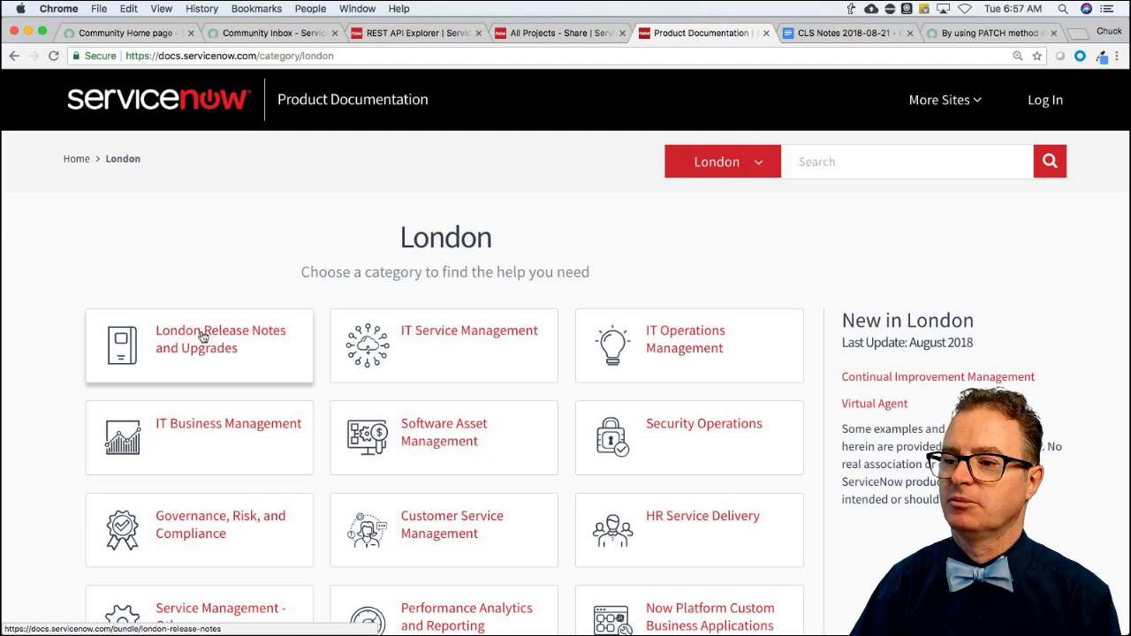
pyautogui.click(871, 167)
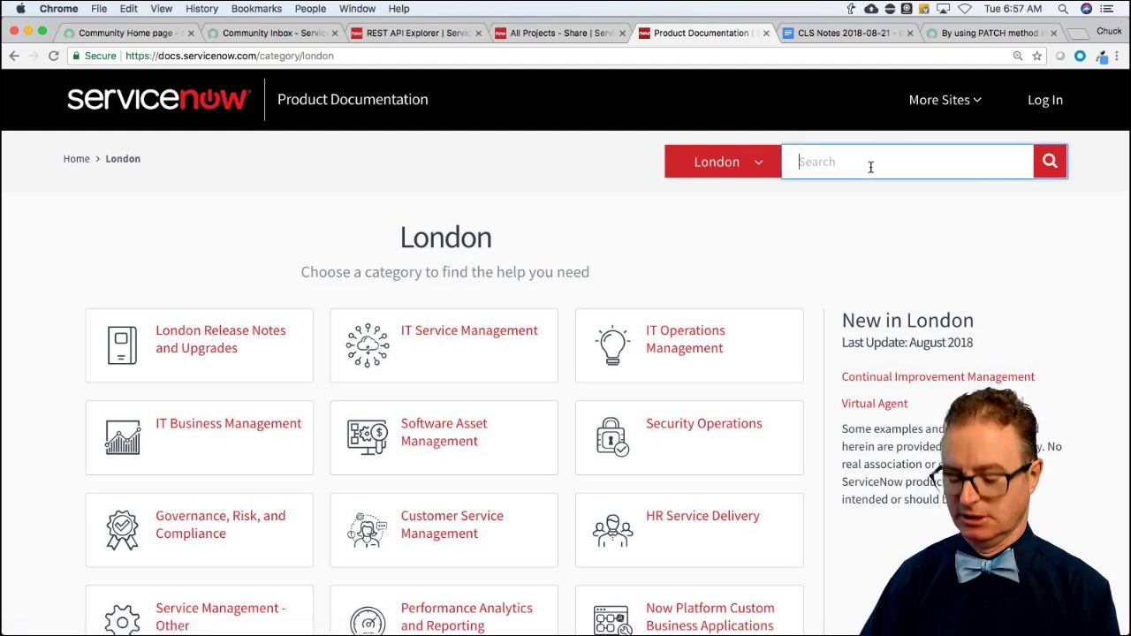
pyautogui.write('scripted rest api')
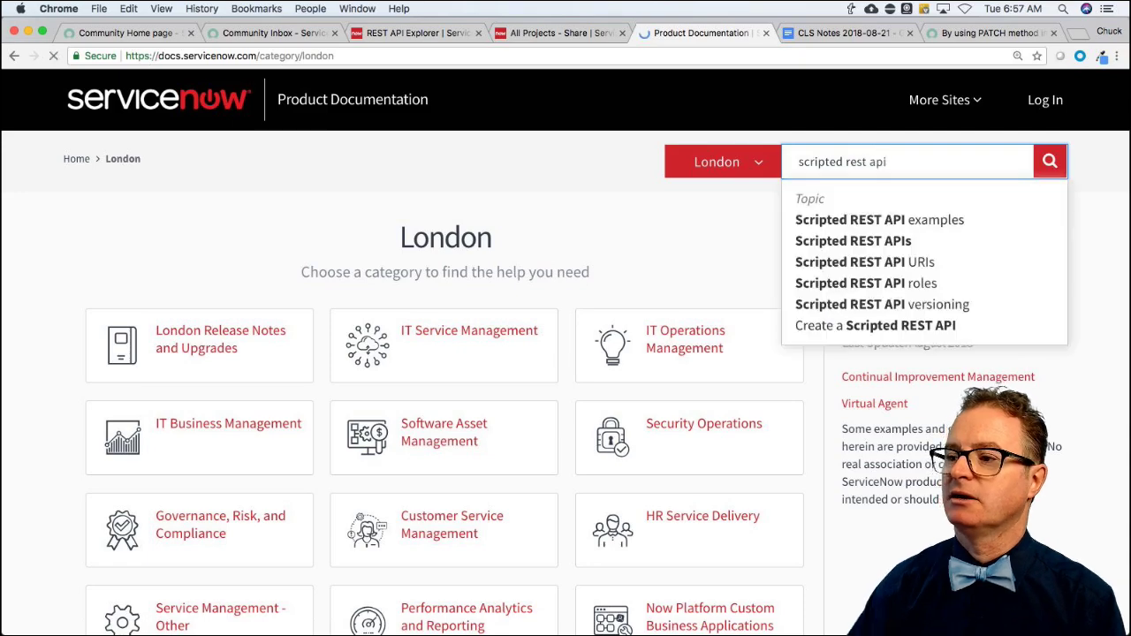
pyautogui.press('Return')
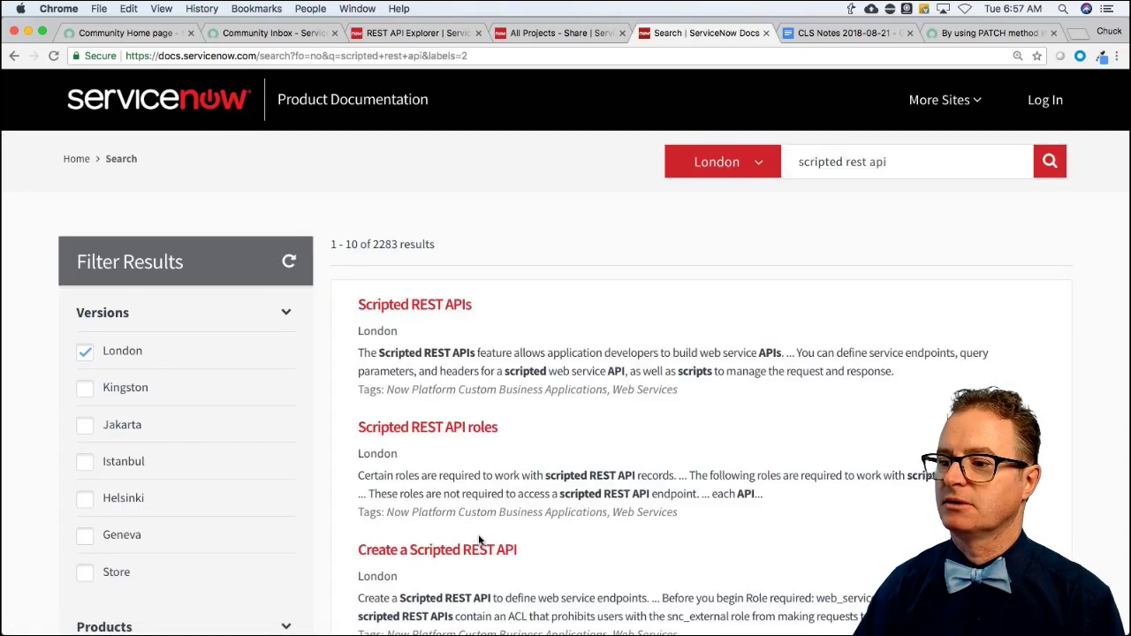
# Open 'Scripted REST API examples', then 'Scripted REST API example - script samples'.
pyautogui.scroll(-5, 481, 540)
pyautogui.scroll(-5, 482, 540)
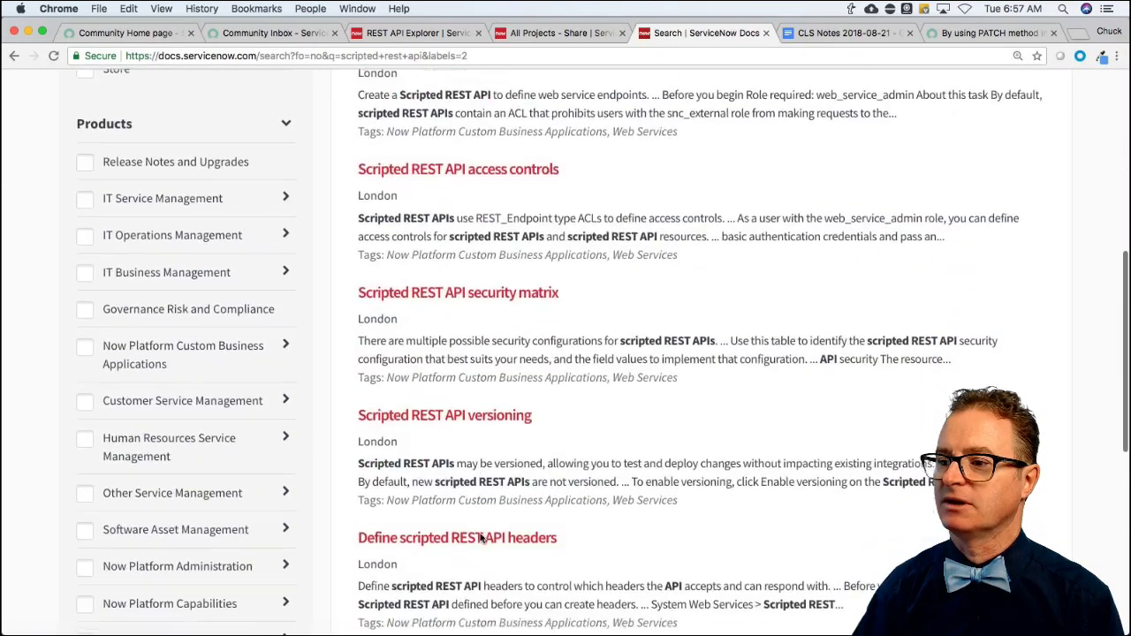
pyautogui.scroll(-1, 508, 508)
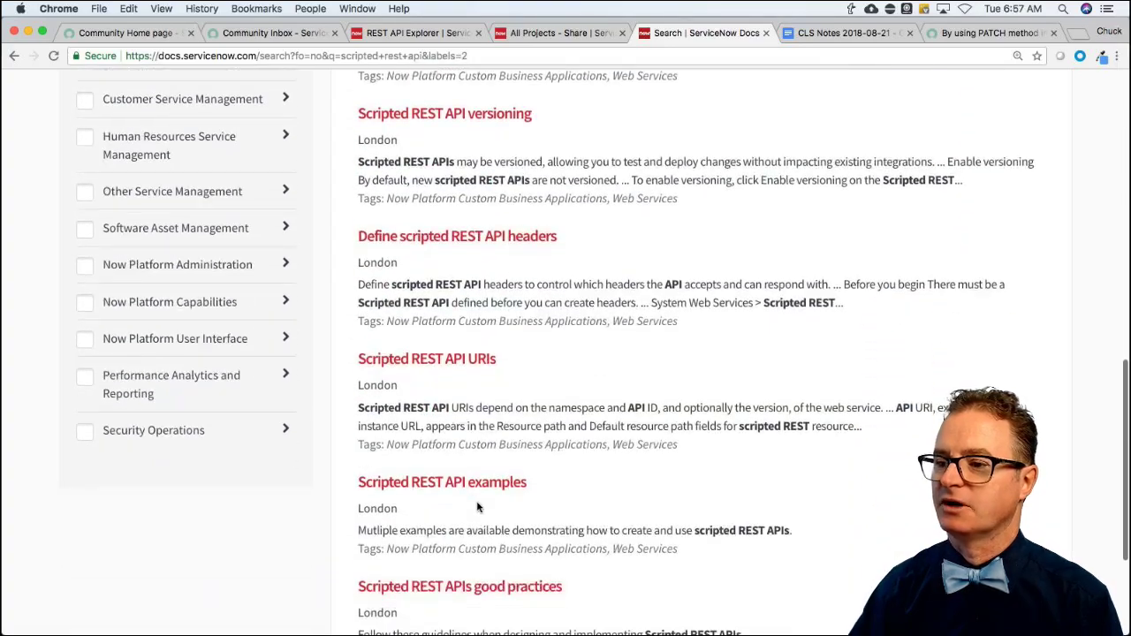
pyautogui.click(455, 486)
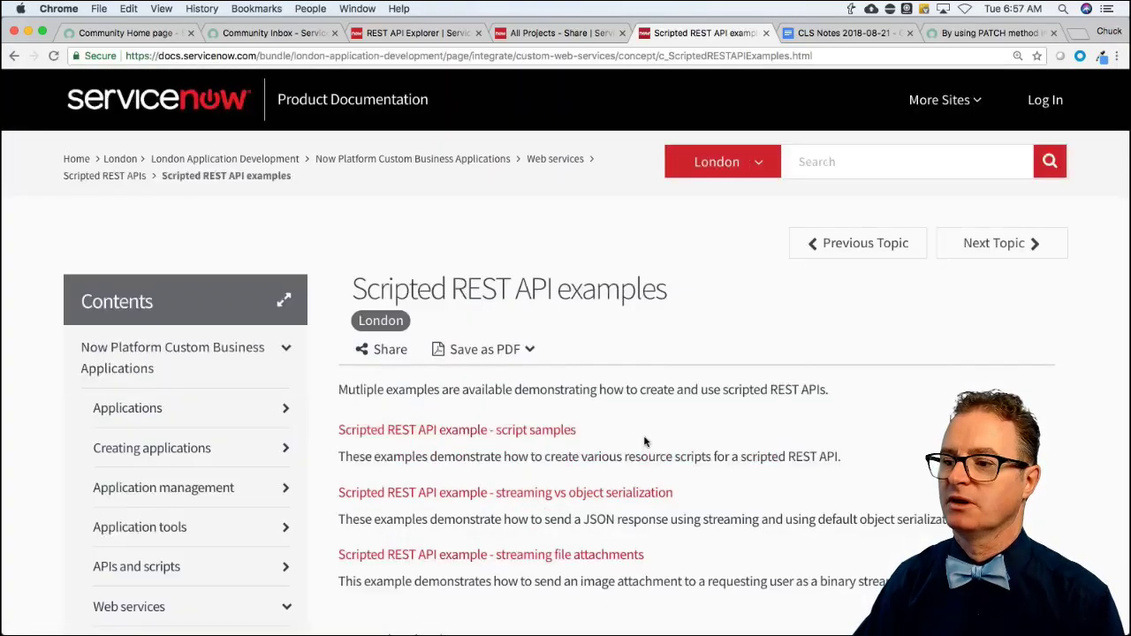
pyautogui.scroll(-1, 457, 487)
pyautogui.click(550, 375)
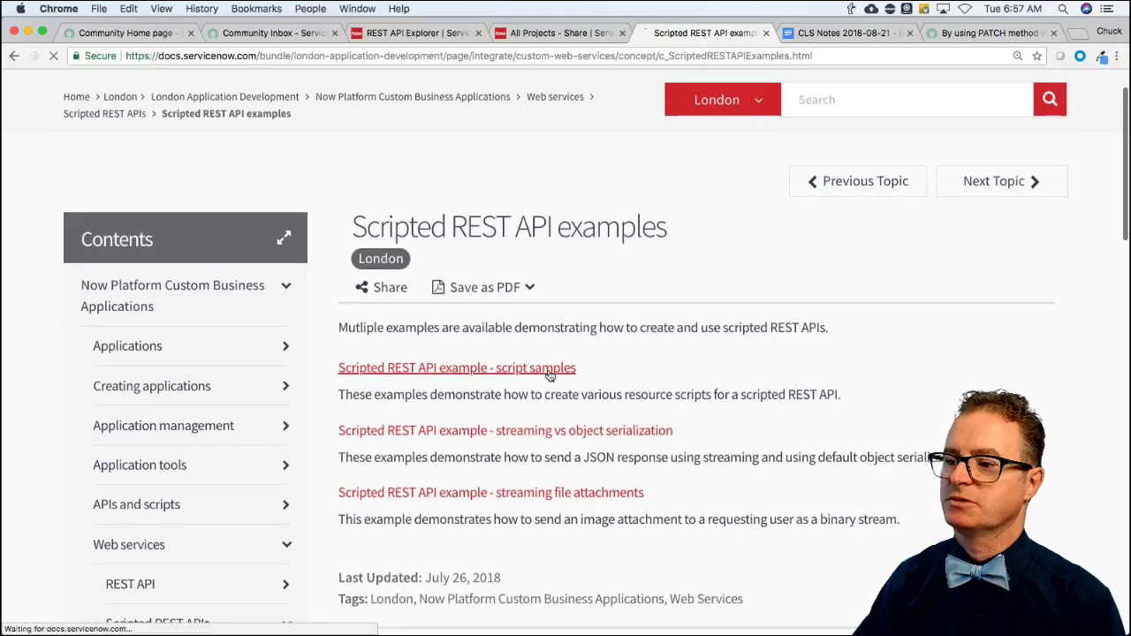
pyautogui.scroll(-3, 684, 473)
pyautogui.scroll(-1, 684, 473)
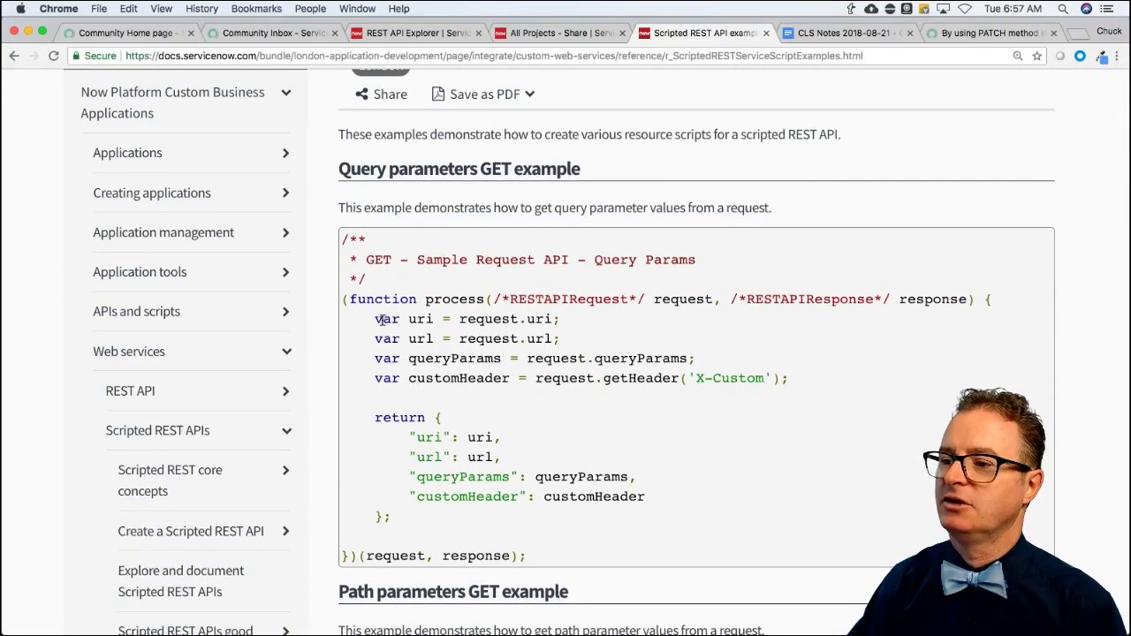
# Highlight the request.uri, queryParams, dataString and Binary POST body-handling lines in the samples.
pyautogui.moveTo(374, 319); pyautogui.dragTo(607, 331)
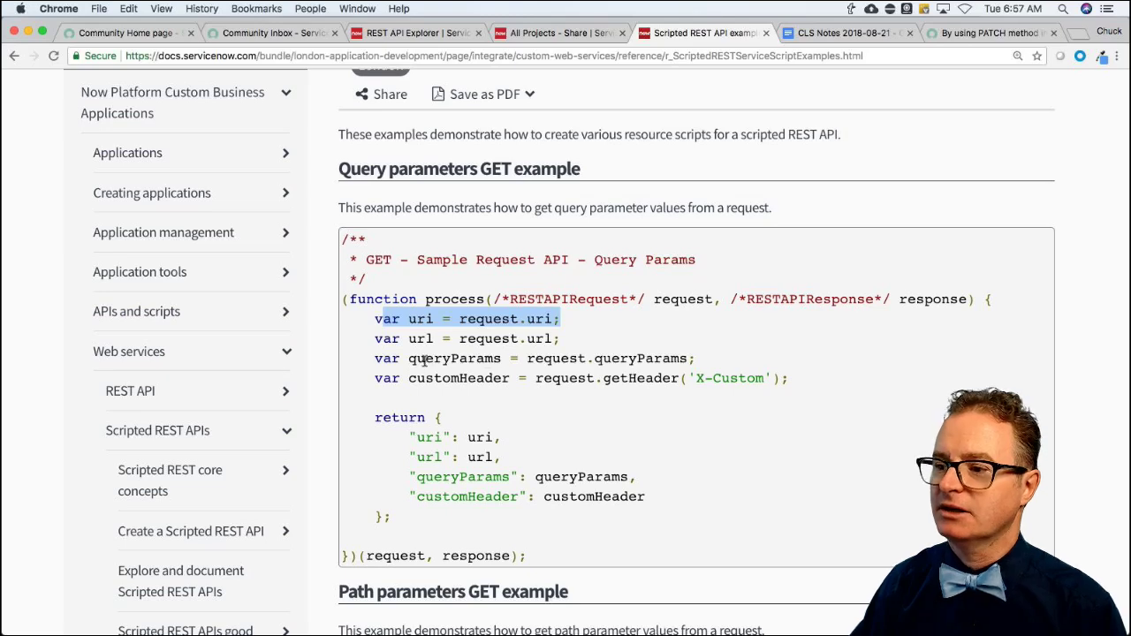
pyautogui.moveTo(424, 362); pyautogui.dragTo(786, 366)
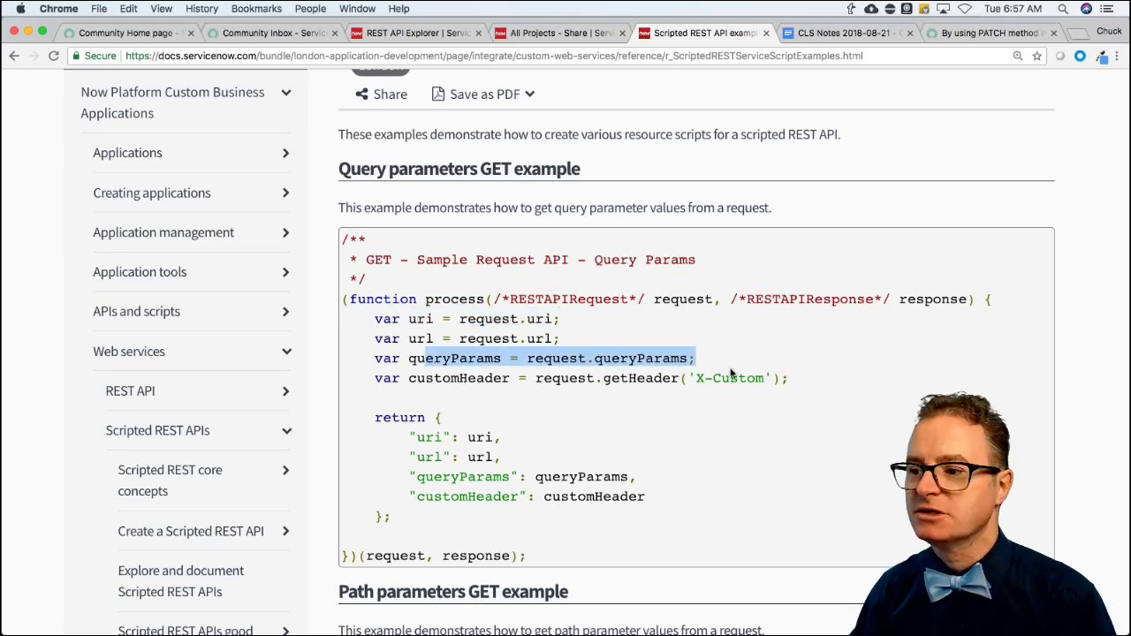
pyautogui.scroll(-1, 730, 373)
pyautogui.scroll(-3, 598, 379)
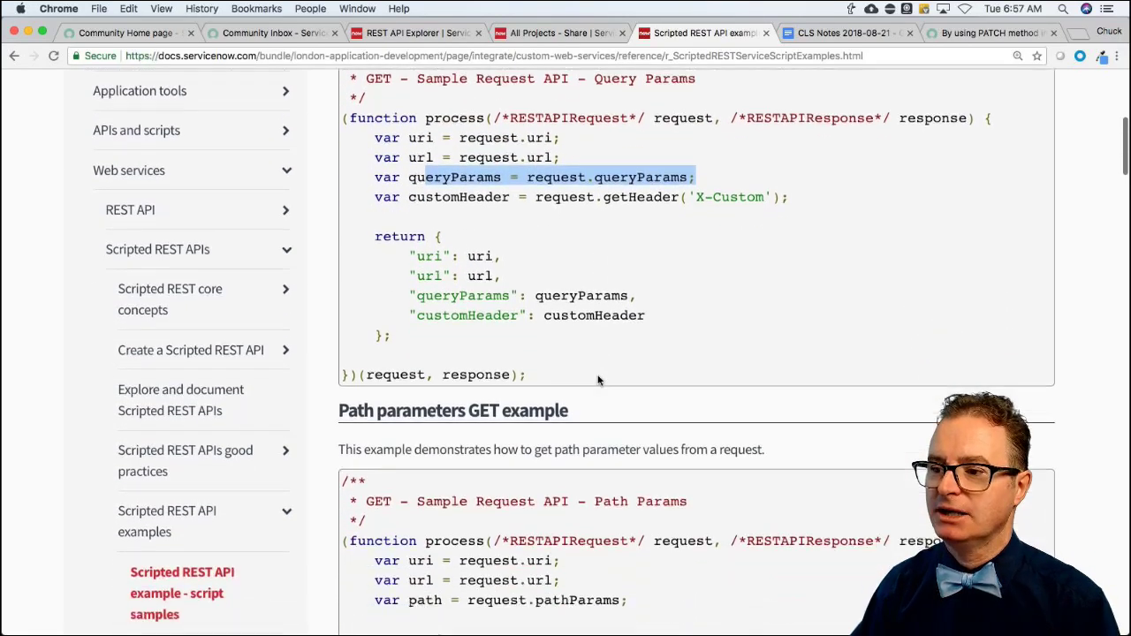
pyautogui.scroll(-10, 598, 380)
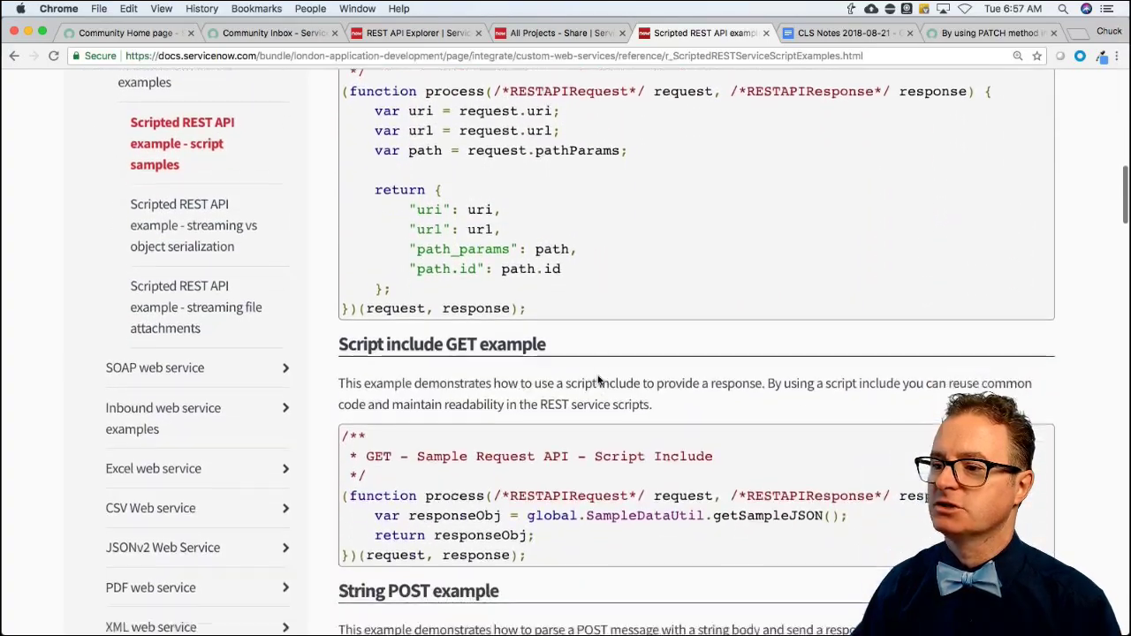
pyautogui.scroll(-3, 599, 380)
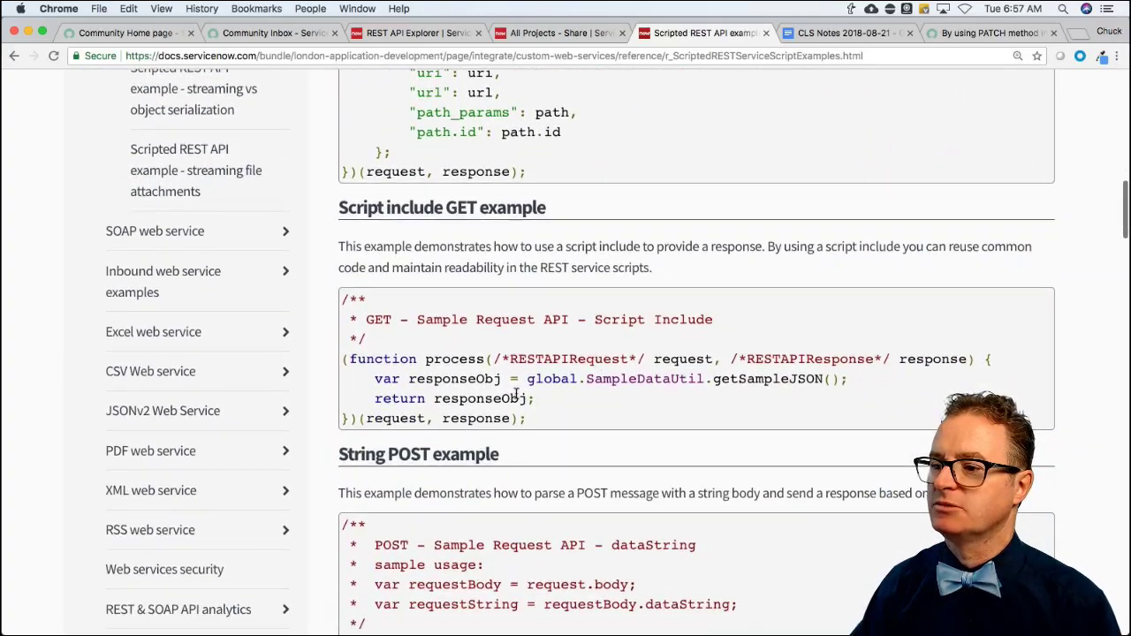
pyautogui.scroll(-5, 516, 395)
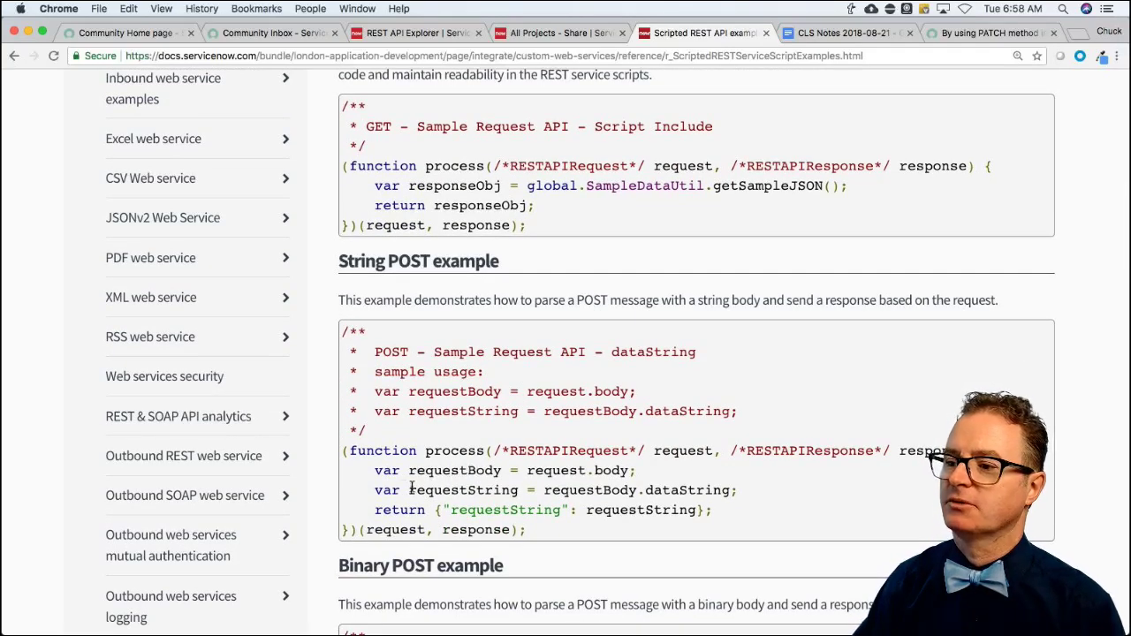
pyautogui.moveTo(409, 490); pyautogui.dragTo(777, 492)
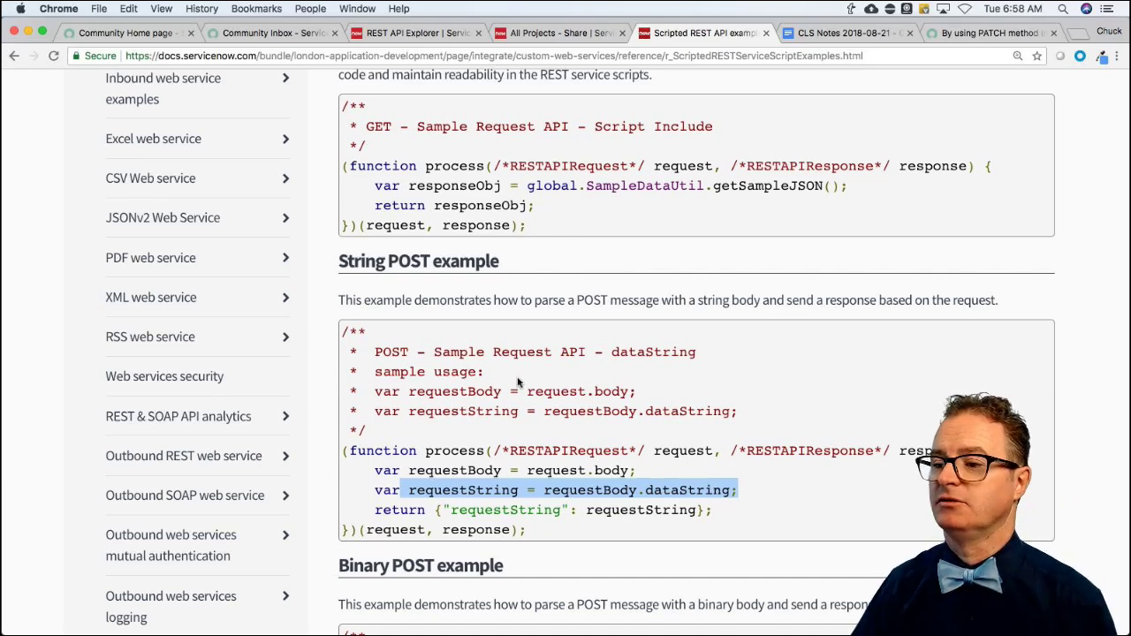
pyautogui.scroll(-5, 592, 403)
pyautogui.scroll(-1, 592, 403)
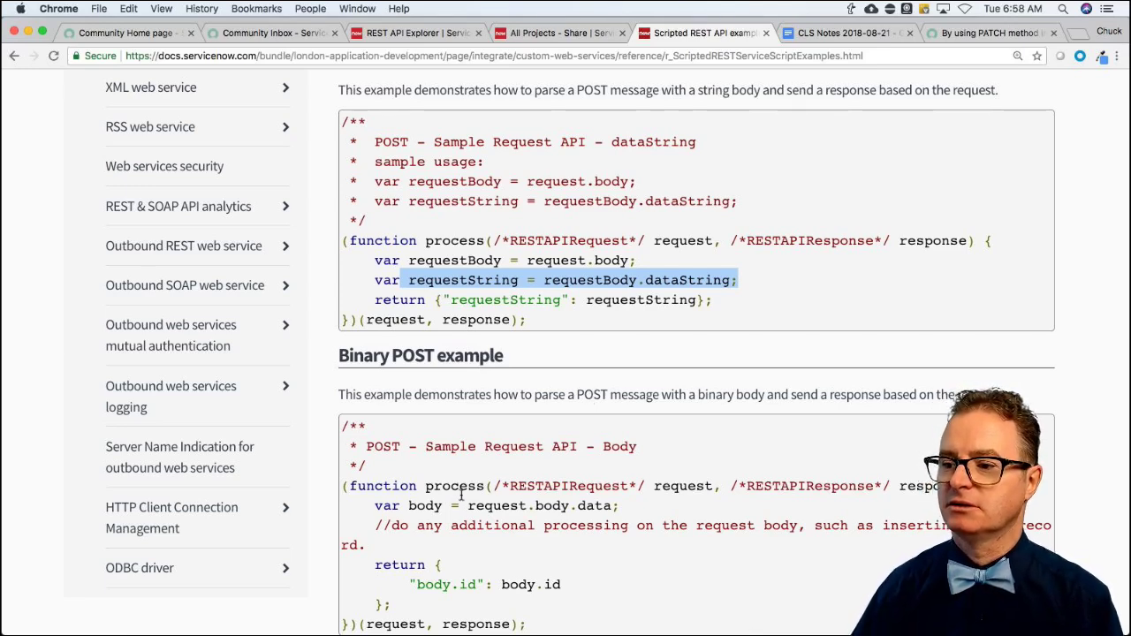
pyautogui.moveTo(358, 504); pyautogui.dragTo(486, 606)
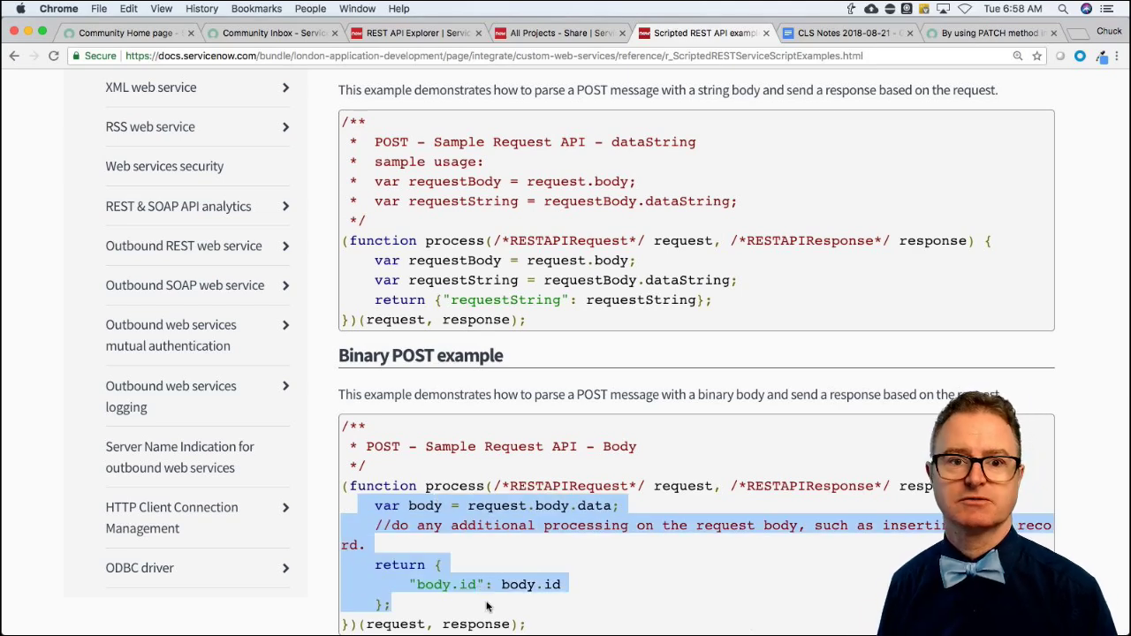